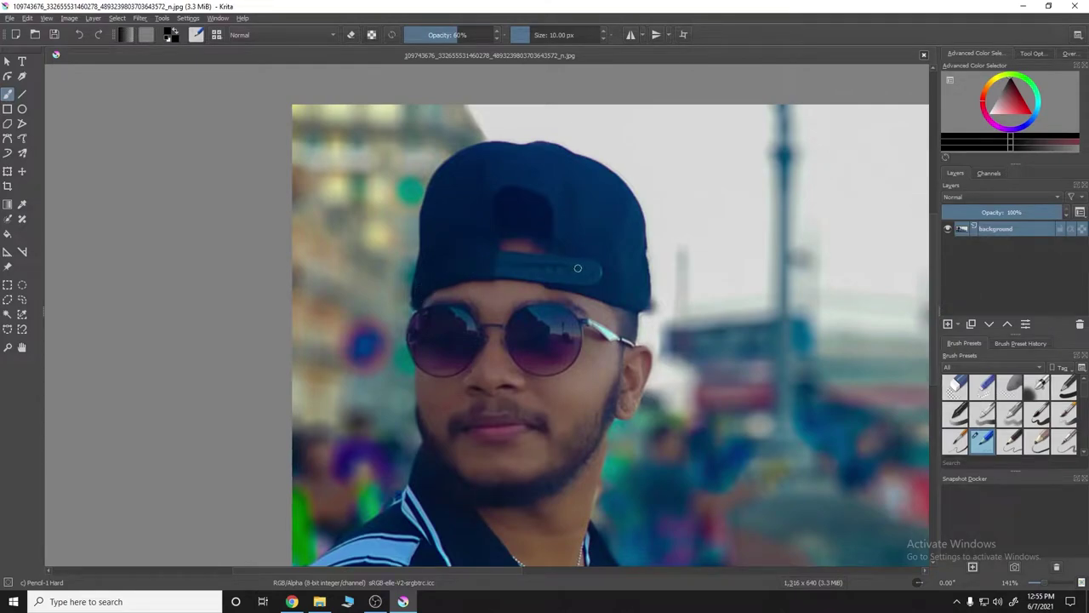
Sketch rough pencil strokes along the cap brim and its right edge, undoing the left-edge stroke.
mouse_move(627, 299)
mouse_down()
mouse_move(417, 301)
mouse_move(579, 247)
mouse_up()
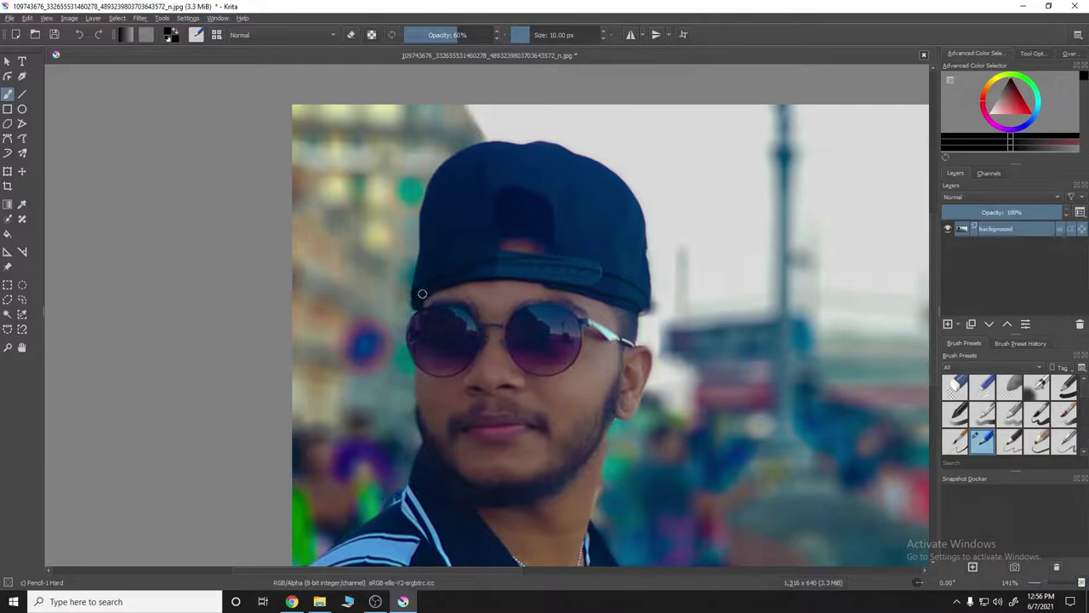
drag(417, 286, 414, 232)
key(ctrl+z)
drag(651, 223, 654, 246)
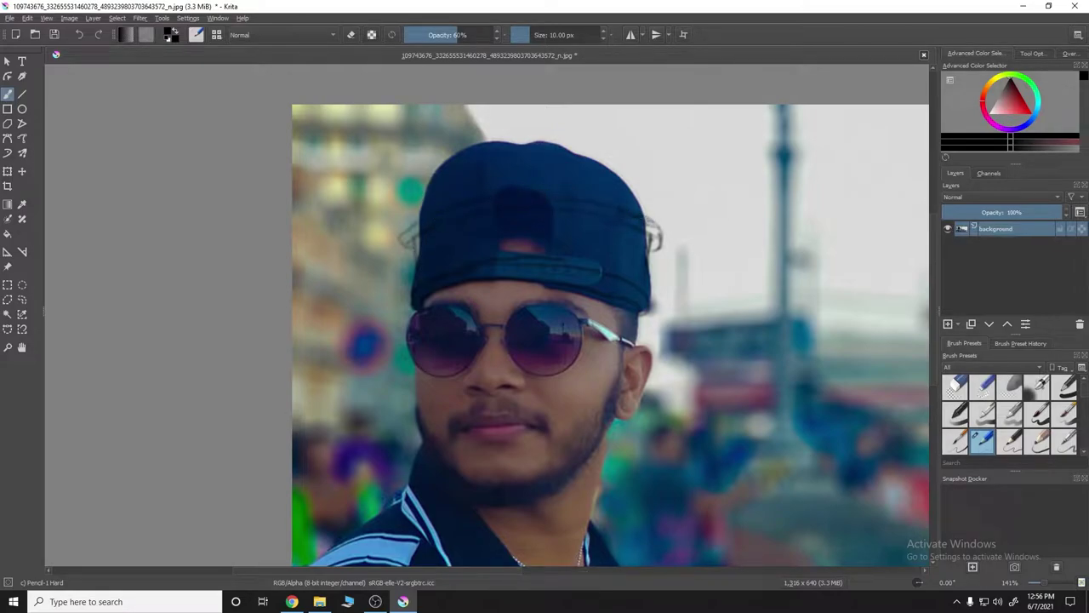
Sketch the crown's left side, right point and top strokes above the cap.
mouse_move(412, 224)
mouse_down()
mouse_move(395, 136)
mouse_move(441, 189)
mouse_up()
mouse_move(493, 148)
mouse_down()
mouse_move(499, 111)
mouse_move(527, 148)
mouse_up()
mouse_move(651, 212)
mouse_down()
mouse_move(660, 108)
mouse_move(619, 151)
mouse_up()
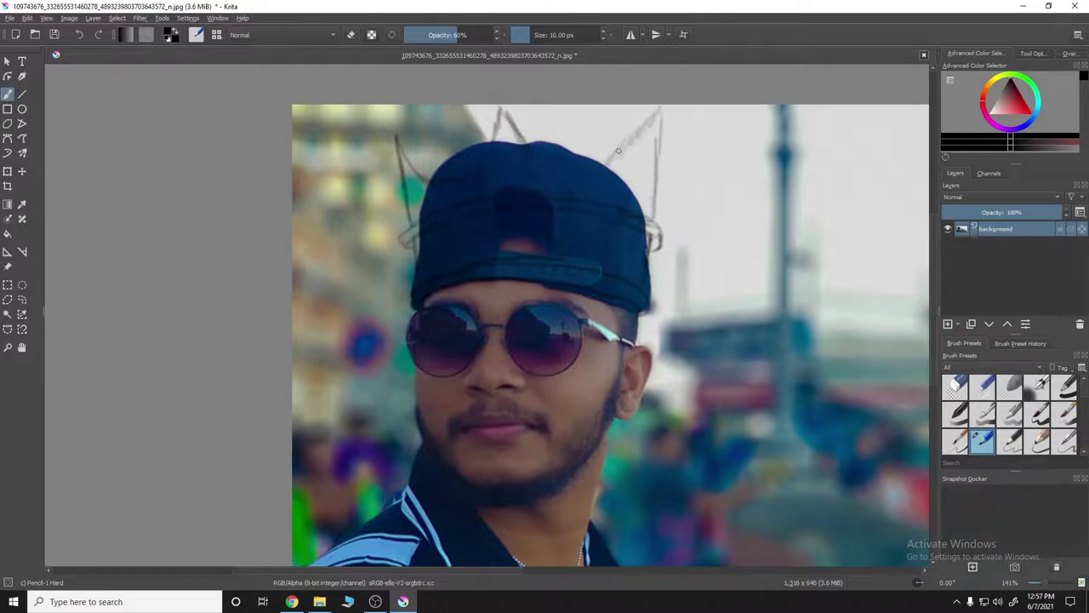
drag(403, 186, 395, 143)
drag(414, 170, 494, 106)
drag(521, 105, 549, 145)
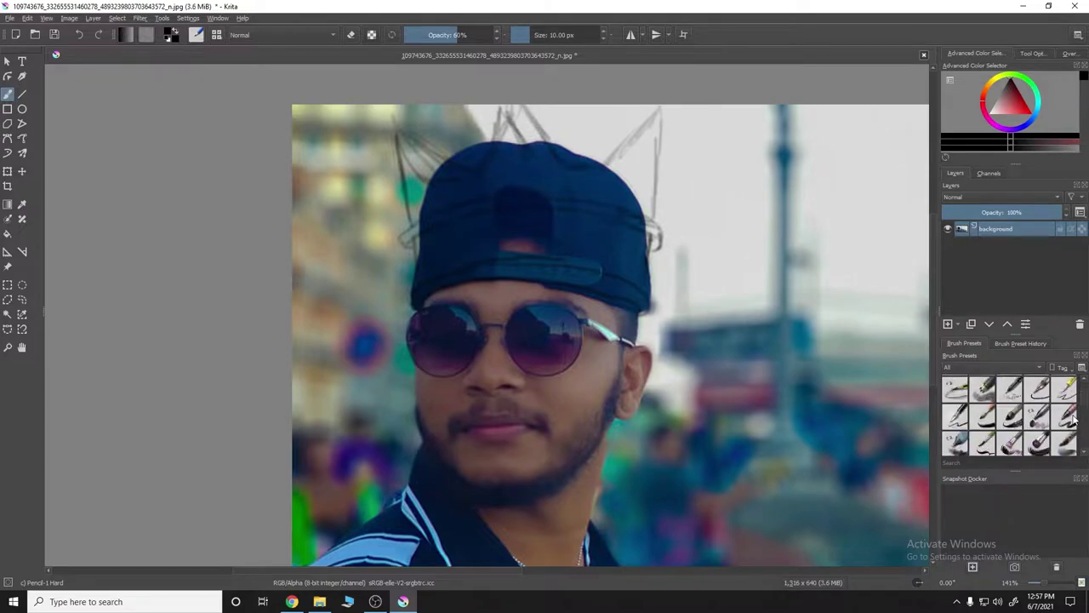
Select the Pencil-2 preset in the Brush Presets docker.
scroll(1059, 412, down, 1)
scroll(1059, 412, down, 1)
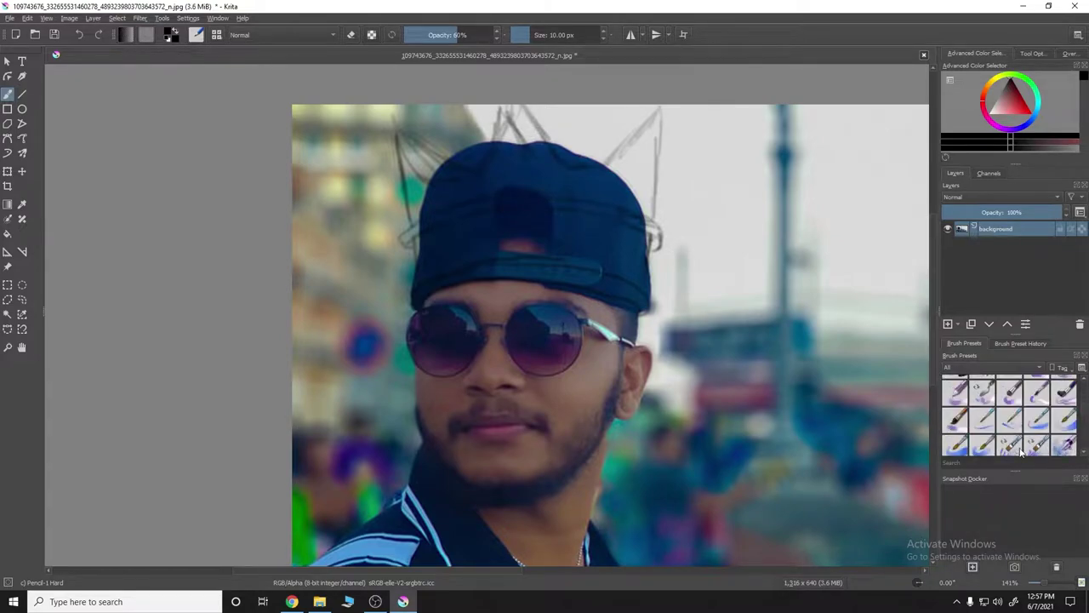
scroll(1059, 412, down, 1)
click(955, 440)
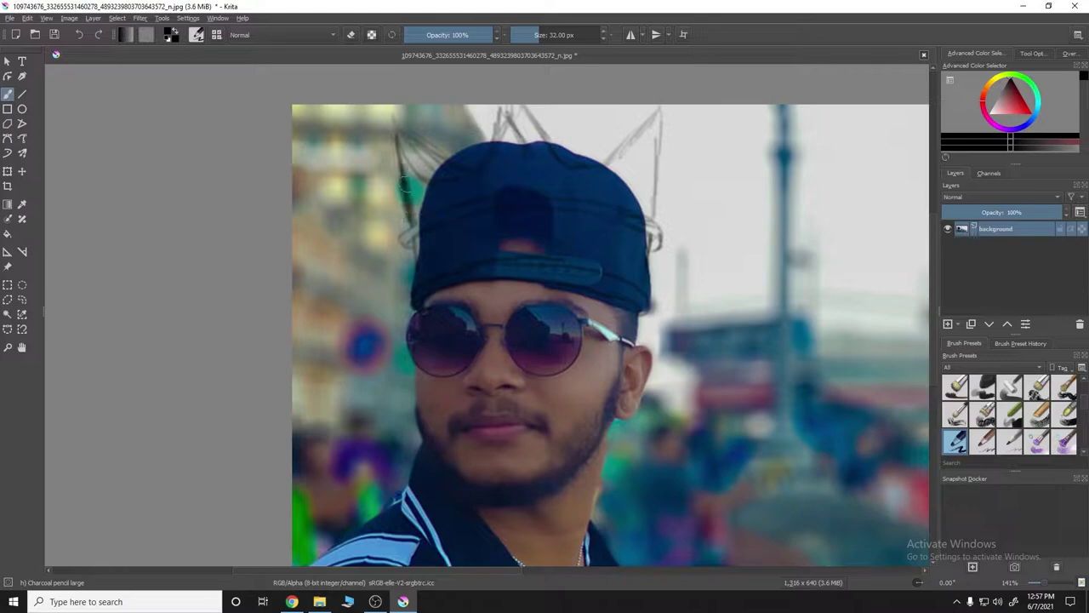
click(1008, 440)
scroll(1011, 437, down, 1)
click(1013, 436)
Set the brush diameter to 4.26 px in Brush Settings after a test stroke.
key(F5)
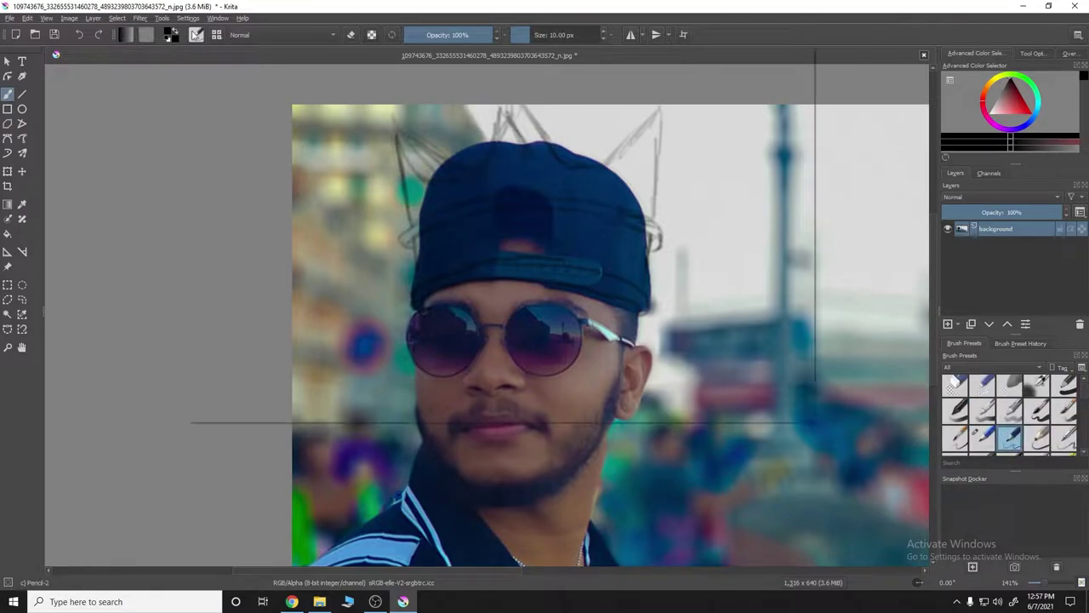
drag(487, 135, 501, 135)
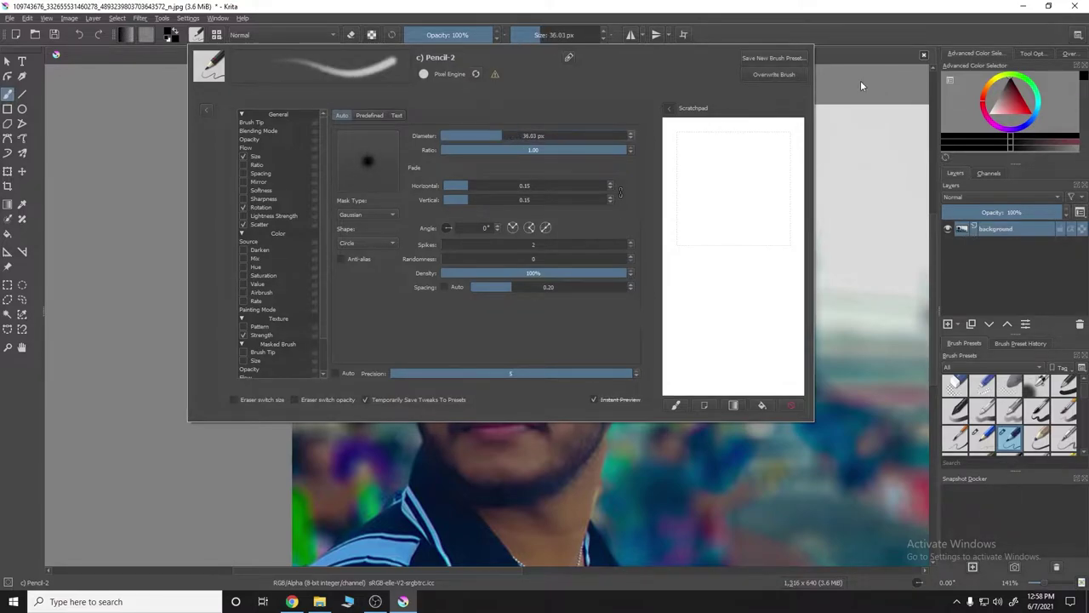
key(F5)
mouse_move(410, 226)
mouse_down()
mouse_move(408, 160)
mouse_move(426, 149)
mouse_move(477, 163)
mouse_move(519, 111)
mouse_move(571, 113)
mouse_up()
key(F5)
drag(498, 135, 475, 136)
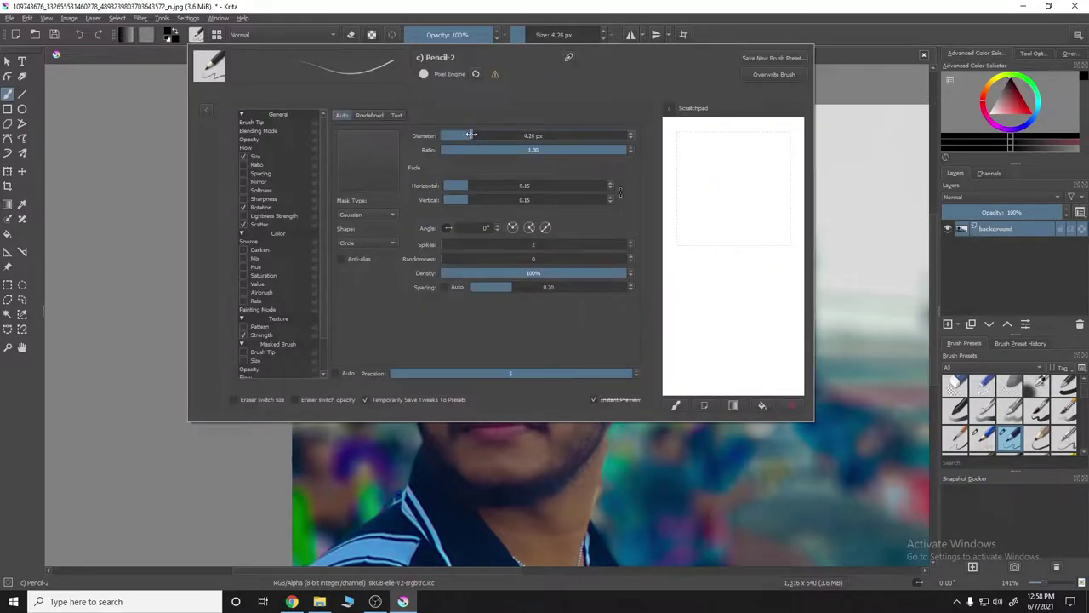
key(F5)
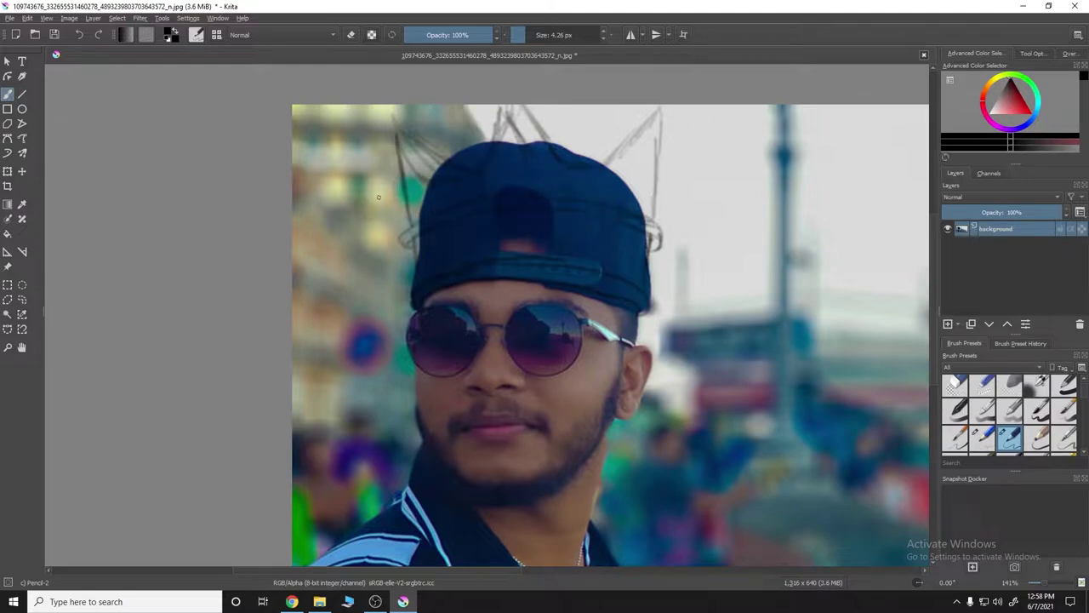
Ink the crown's left side darkly and its right point.
mouse_move(409, 223)
mouse_down()
mouse_move(397, 155)
mouse_move(427, 166)
mouse_up()
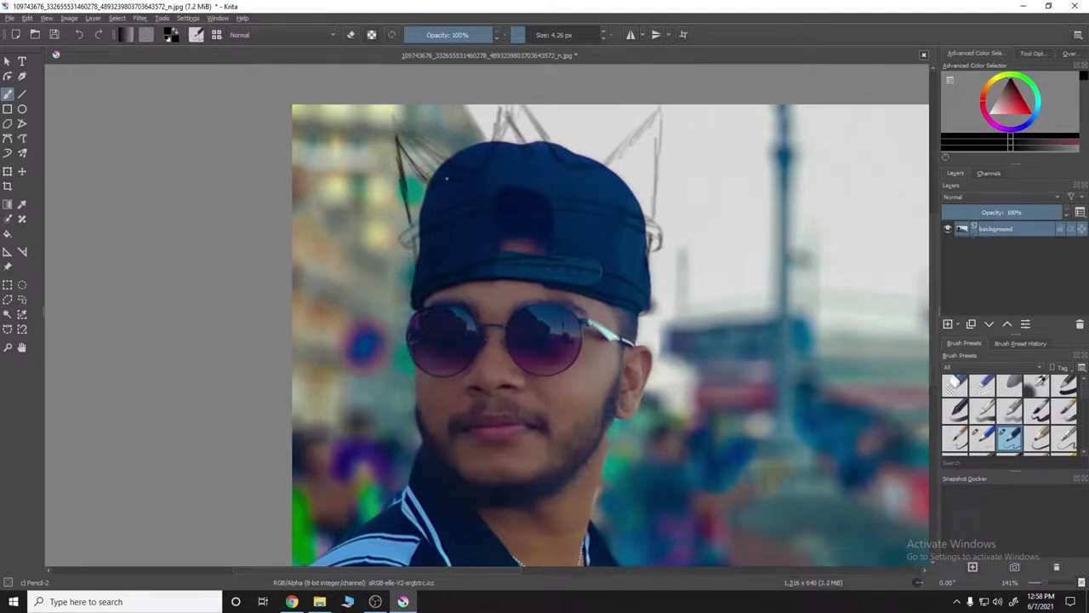
drag(499, 141, 513, 106)
key(ctrl+z)
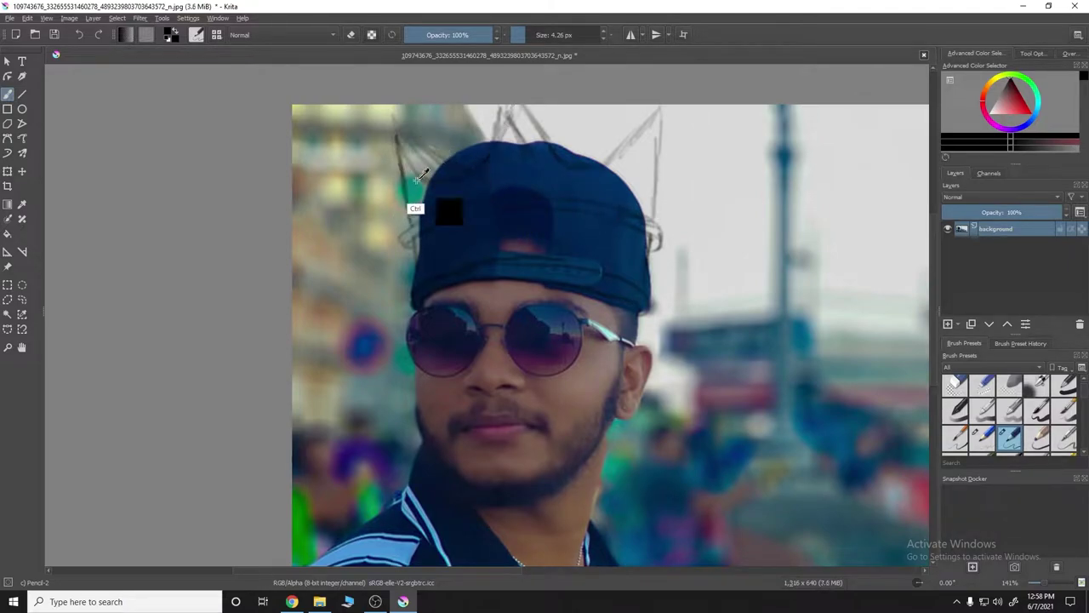
drag(413, 222, 404, 130)
drag(412, 189, 398, 116)
mouse_move(400, 124)
mouse_down()
mouse_move(451, 153)
mouse_move(509, 107)
mouse_up()
drag(583, 163, 647, 116)
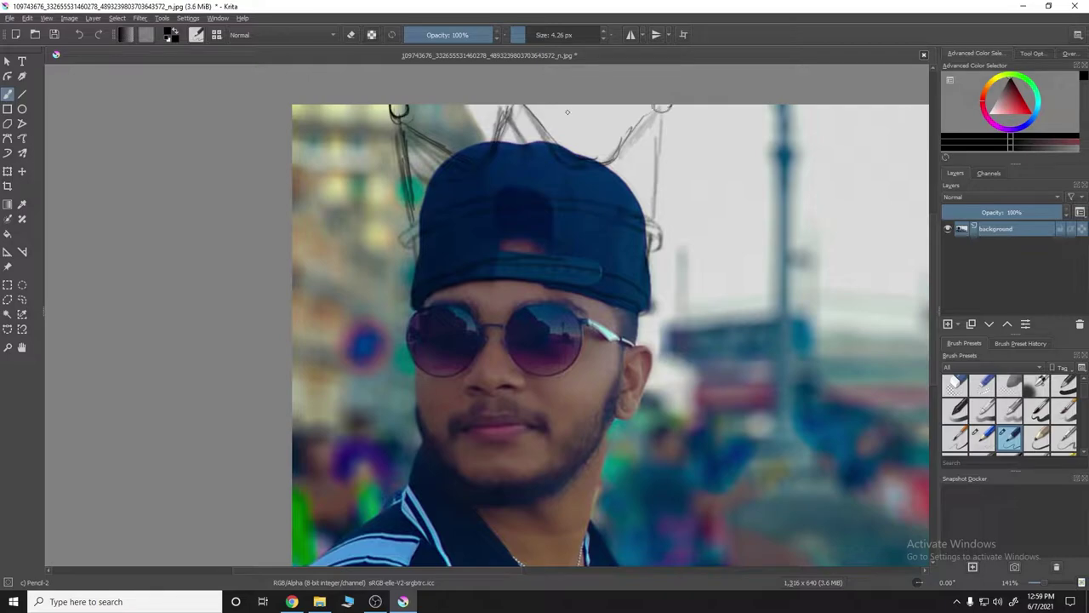
Ink the crown spikes, a ball atop one spike, the crown base and both edges.
drag(460, 119, 492, 141)
drag(559, 145, 599, 145)
drag(461, 108, 458, 109)
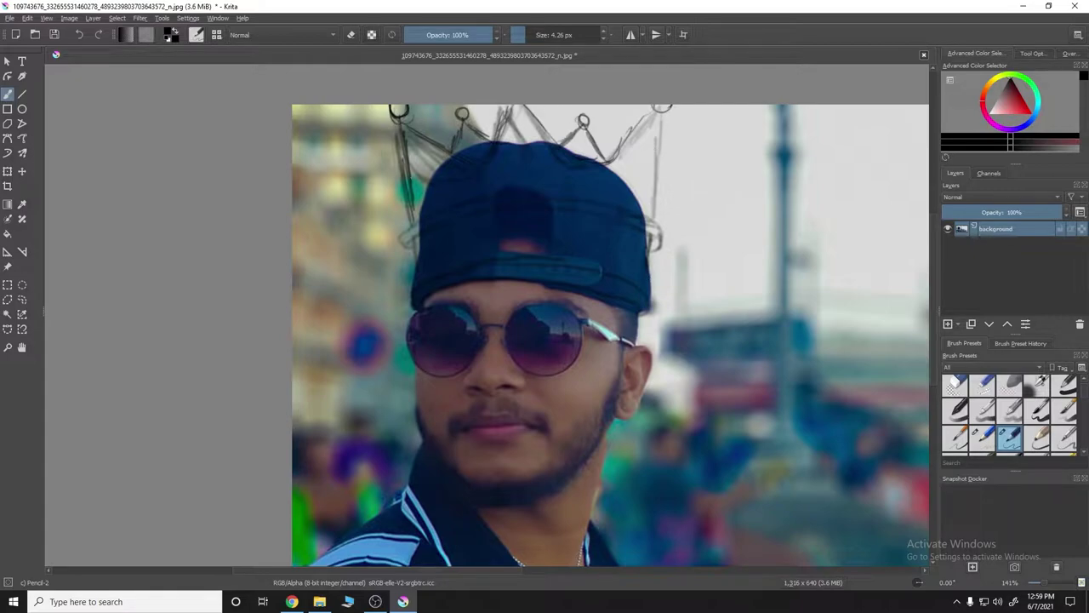
mouse_move(405, 122)
mouse_down()
mouse_move(490, 162)
mouse_move(511, 105)
mouse_up()
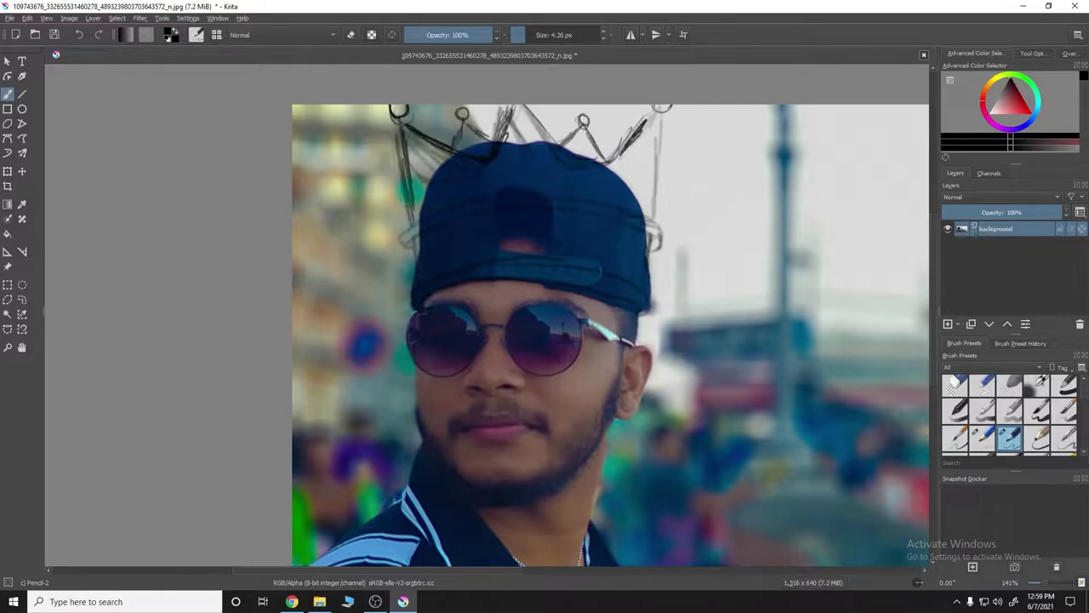
mouse_move(659, 109)
mouse_down()
mouse_move(580, 165)
mouse_move(545, 107)
mouse_up()
drag(499, 138, 521, 106)
drag(555, 129, 540, 106)
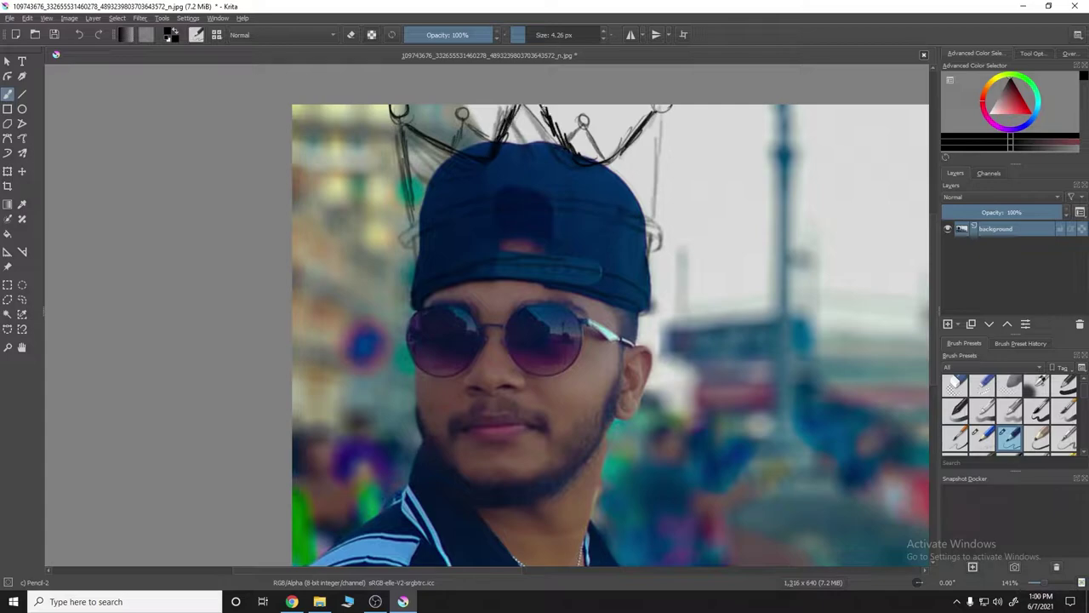
drag(399, 120, 417, 211)
drag(651, 151, 655, 221)
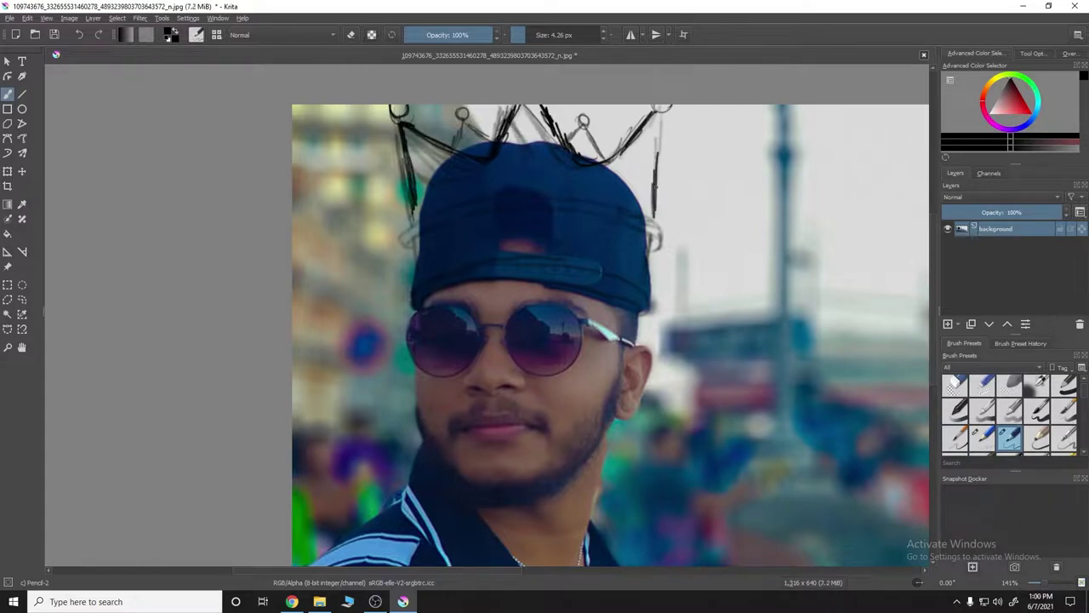
drag(661, 111, 655, 216)
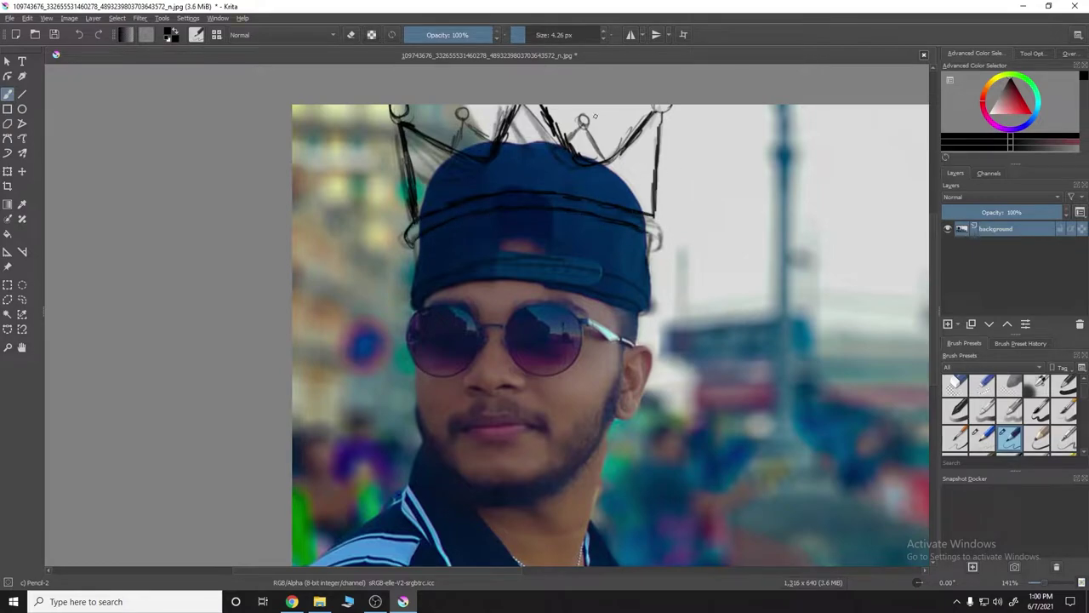
Try erasing stray crown strokes, undo it, and return to the Pencil-2 brush.
click(954, 384)
drag(584, 119, 600, 151)
drag(459, 107, 484, 137)
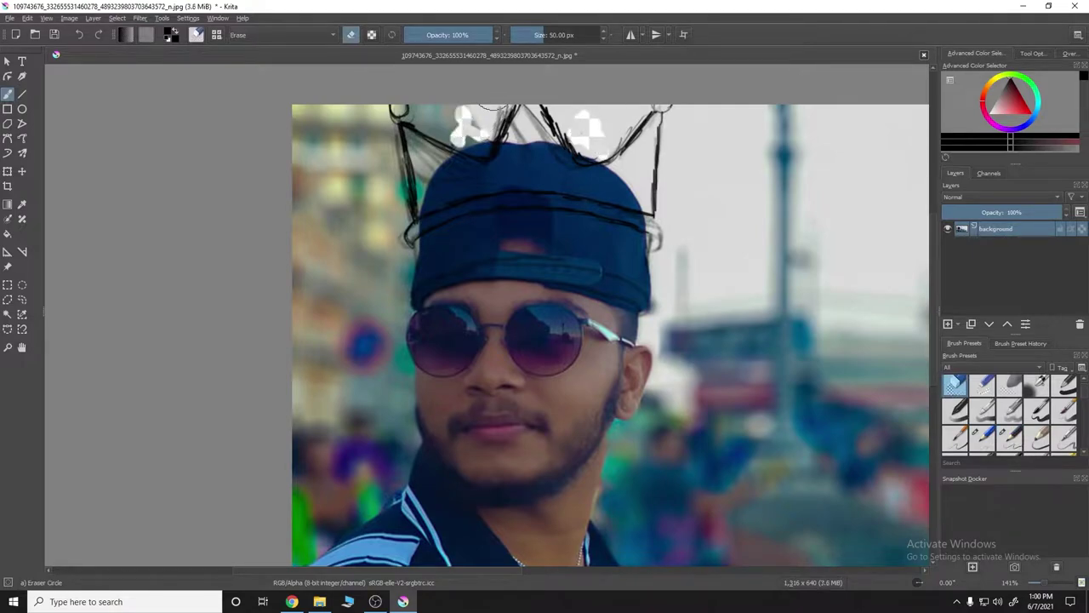
key(ctrl+z)
key(ctrl+z)
key(ctrl+z)
click(982, 385)
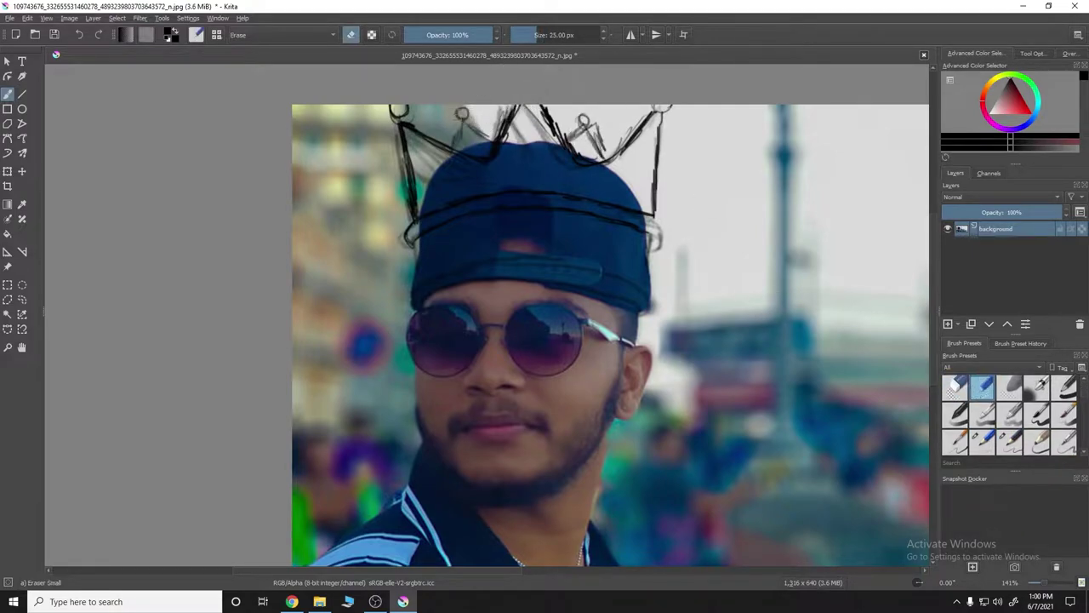
click(1017, 439)
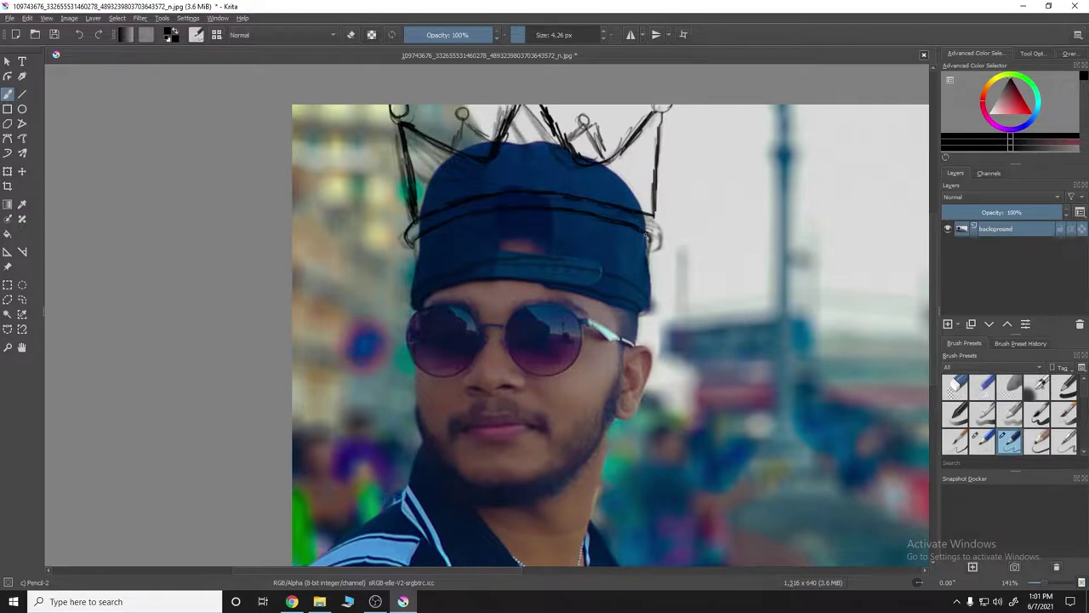
Ink both parts of the cap brim and the cap's right edge.
drag(658, 215, 650, 235)
key(ctrl+z)
drag(507, 260, 574, 262)
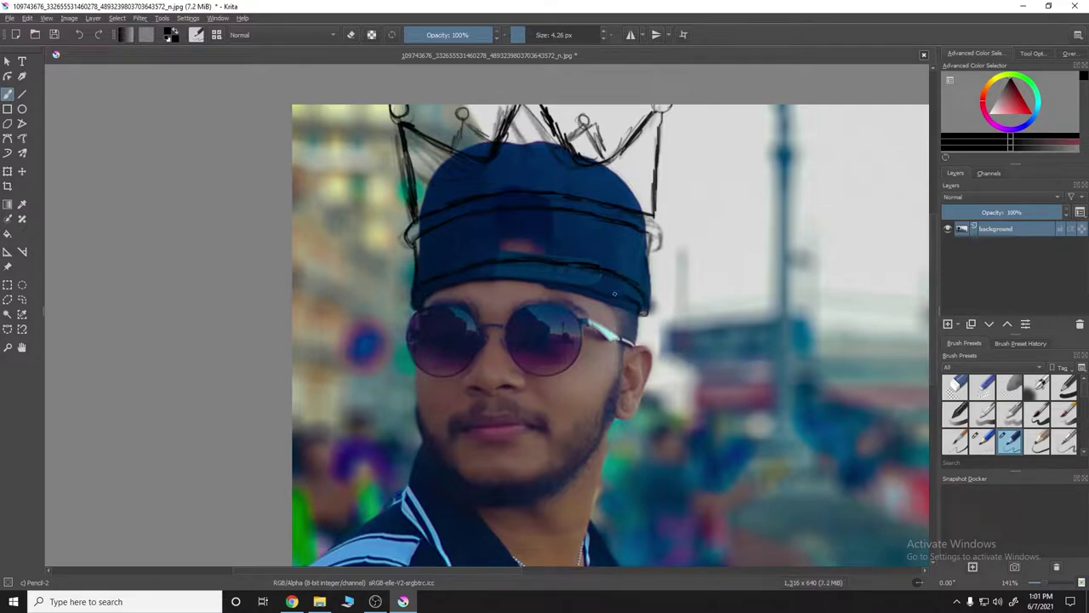
drag(517, 281, 470, 281)
drag(646, 275, 652, 231)
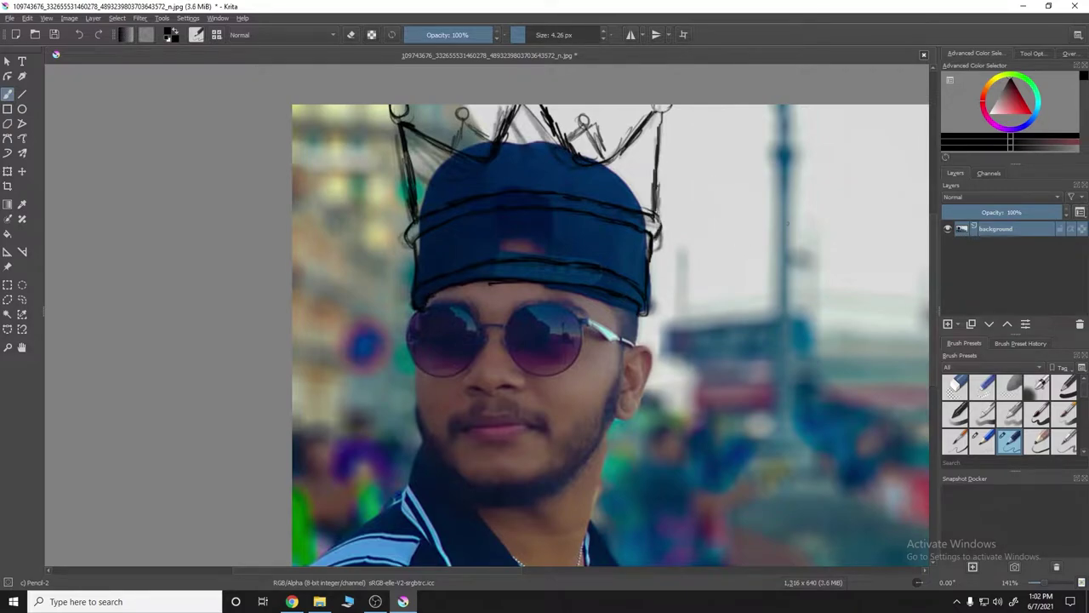
Export the drawing as a JPEG at 100% quality and minimize Krita.
key(minus)
click(10, 18)
click(34, 75)
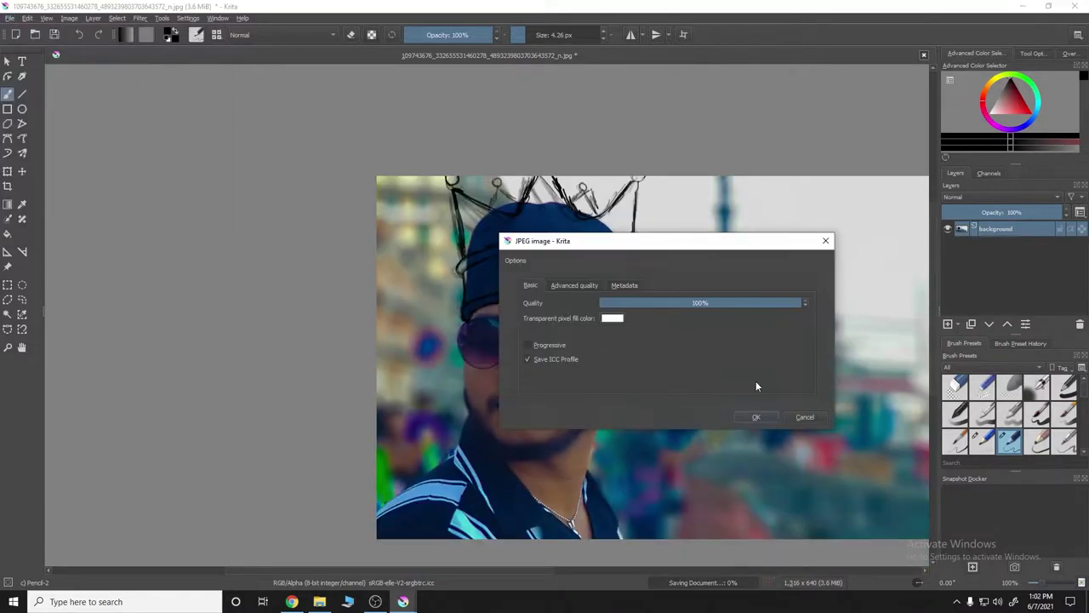
click(756, 416)
click(1072, 6)
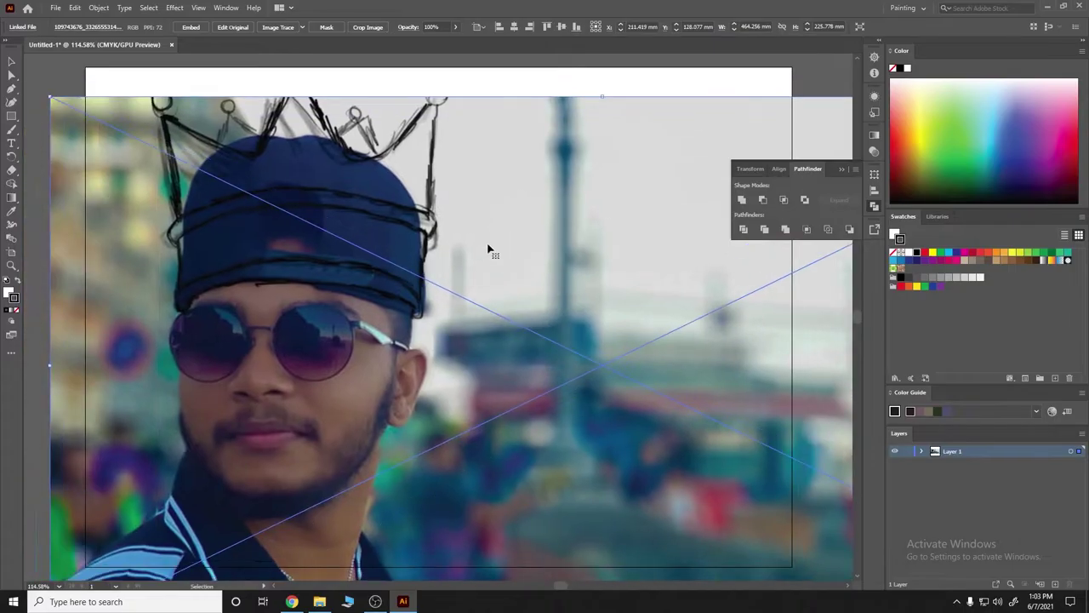
Reposition the photo, add a tracing layer above it, and set a calligraphic brush size.
drag(488, 250, 549, 267)
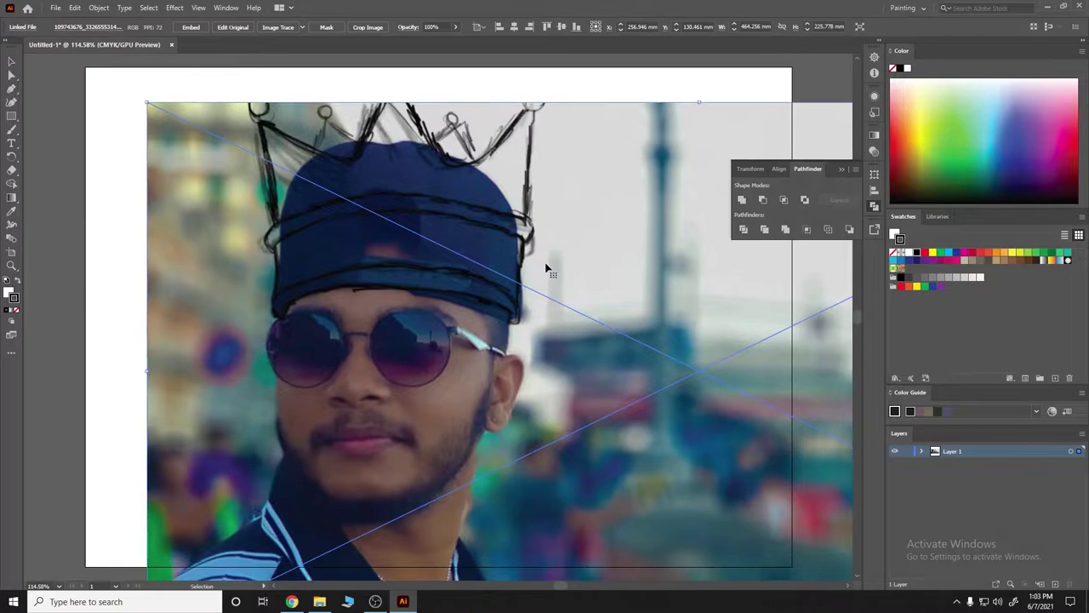
click(1056, 584)
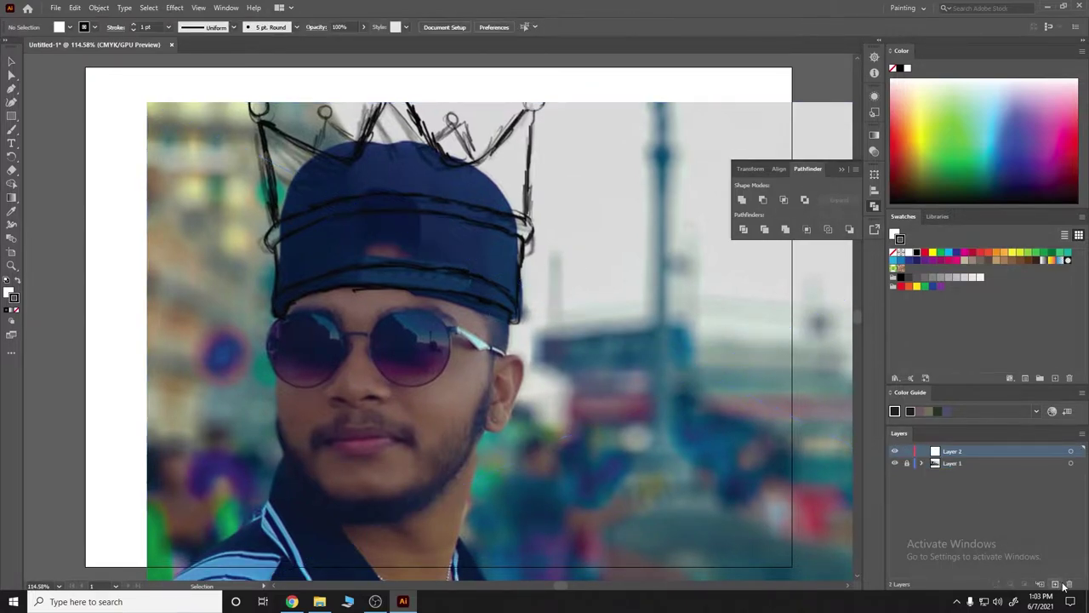
click(12, 130)
click(293, 27)
click(269, 116)
click(497, 341)
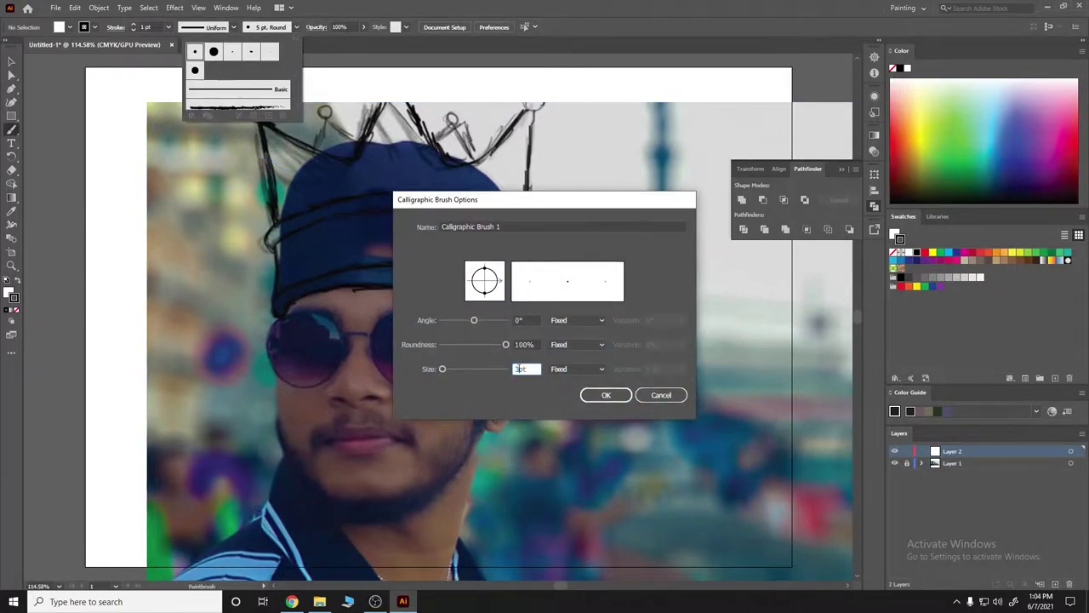
click(660, 369)
key(Return)
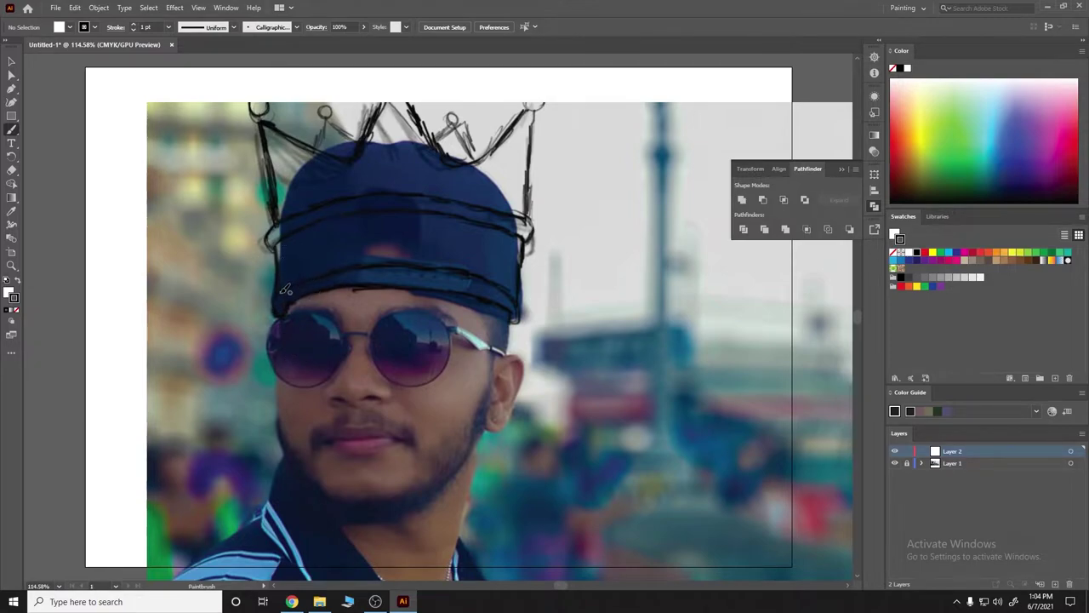
Paint a trial stroke along the cap brim with default colours, then undo it.
drag(297, 280, 498, 273)
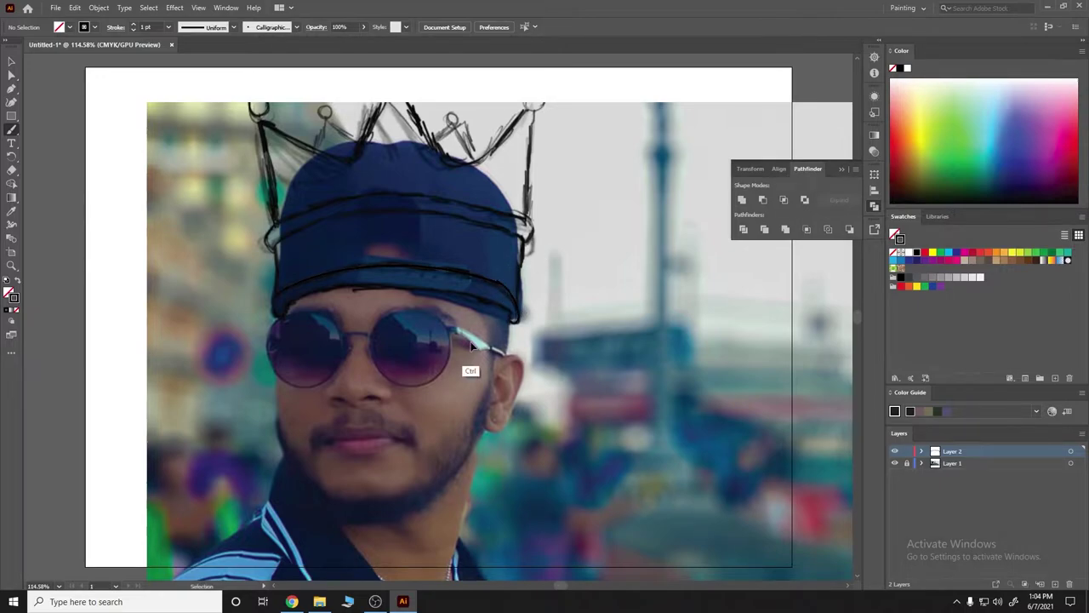
key(d)
drag(516, 297, 276, 294)
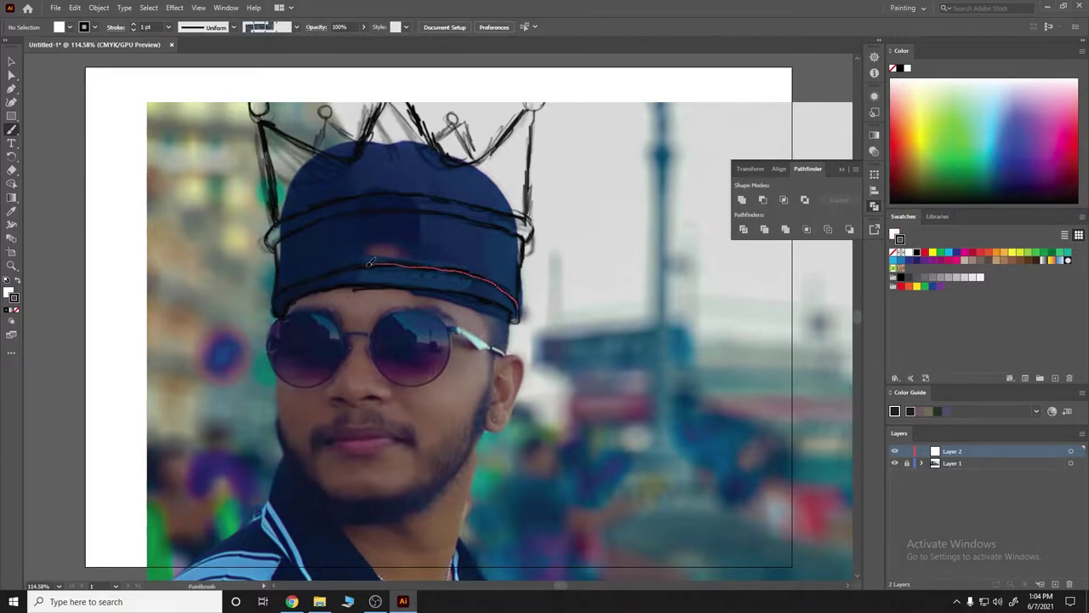
key(ctrl+z)
Create a new Calligraphic Brush from the brush definitions list.
click(294, 27)
click(266, 115)
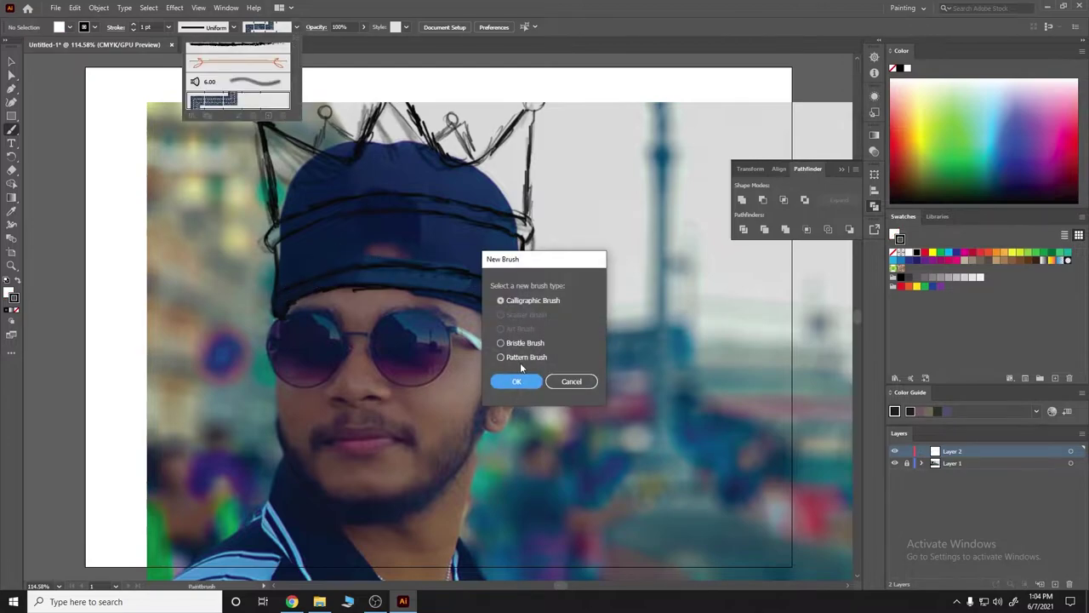
click(519, 380)
click(577, 368)
click(572, 407)
click(619, 395)
Trace the cap brim with its left end and the cap band's top edge.
mouse_move(274, 297)
mouse_down()
mouse_move(467, 269)
mouse_move(498, 275)
mouse_up()
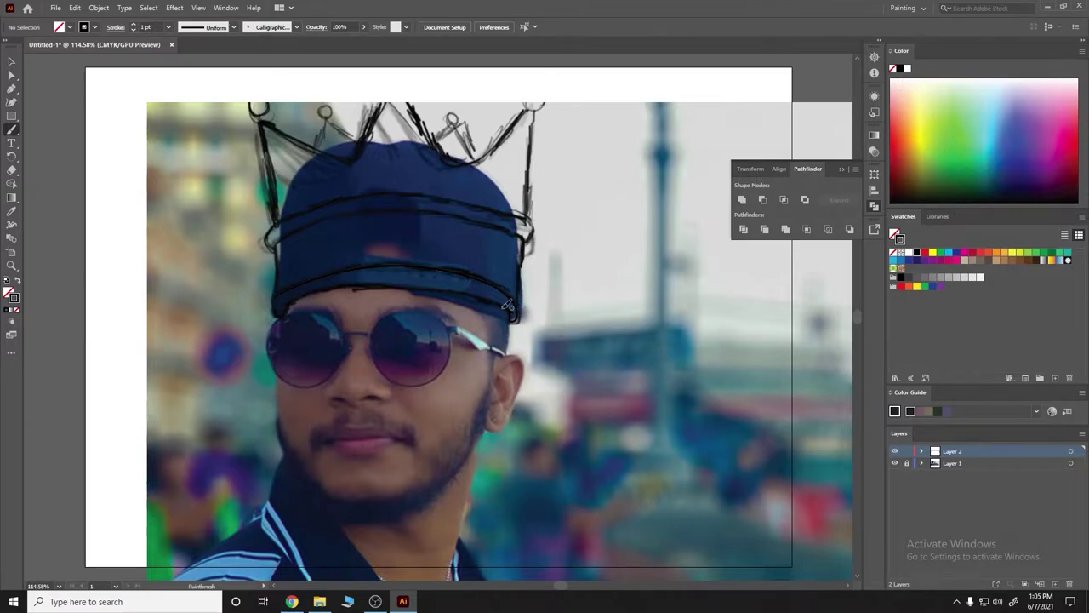
drag(336, 281, 485, 295)
drag(288, 313, 284, 292)
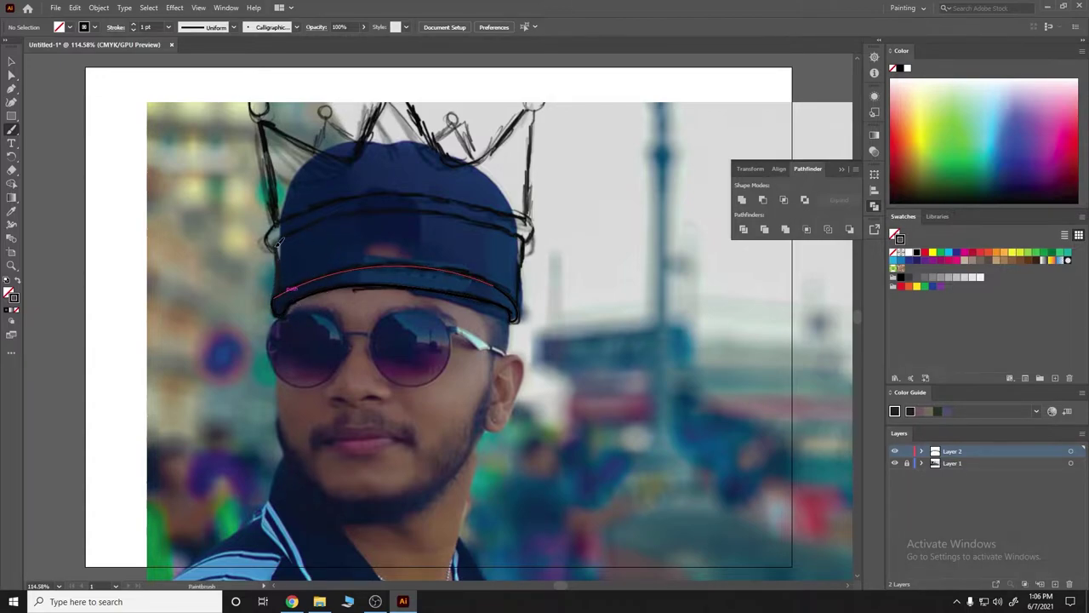
drag(335, 216, 440, 211)
drag(276, 245, 520, 213)
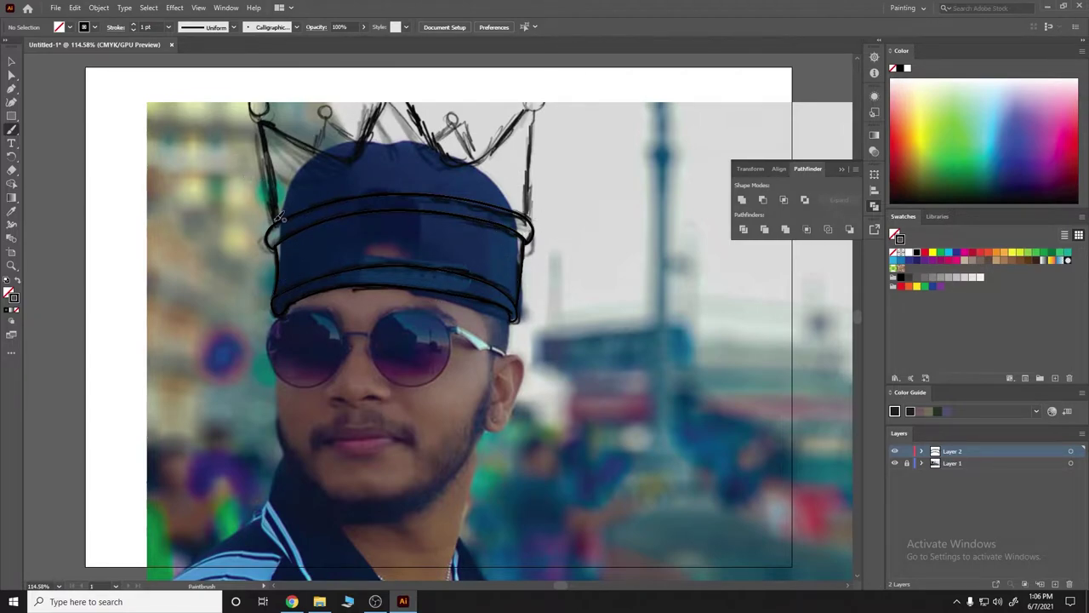
Draw the crown with a tall centre peak, valleys, and small circles on its tips.
drag(280, 126, 394, 126)
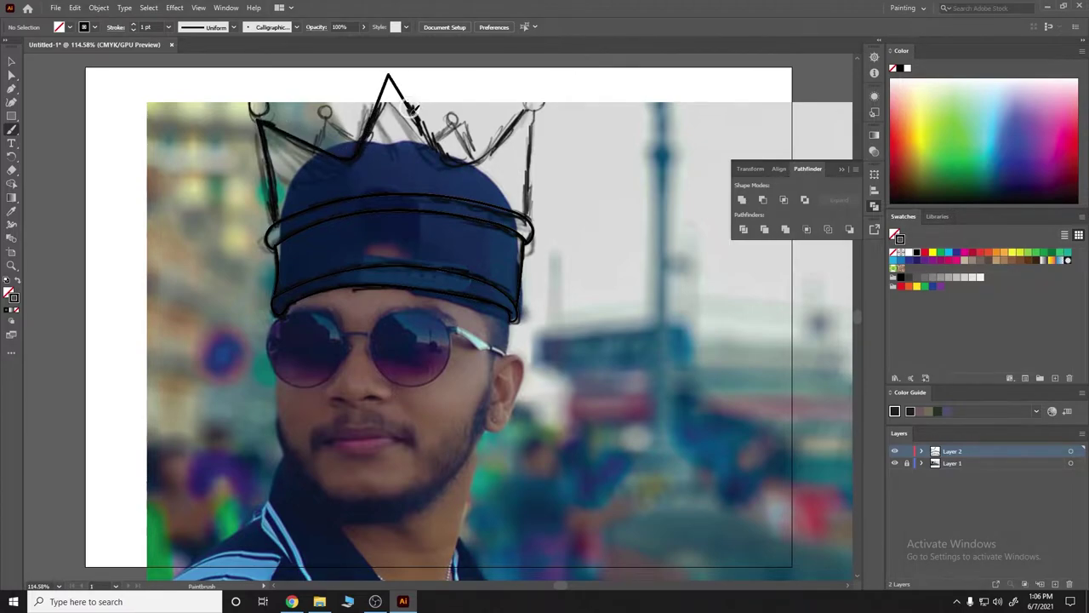
mouse_move(394, 126)
mouse_down()
mouse_move(536, 105)
mouse_move(529, 221)
mouse_up()
drag(264, 119, 255, 101)
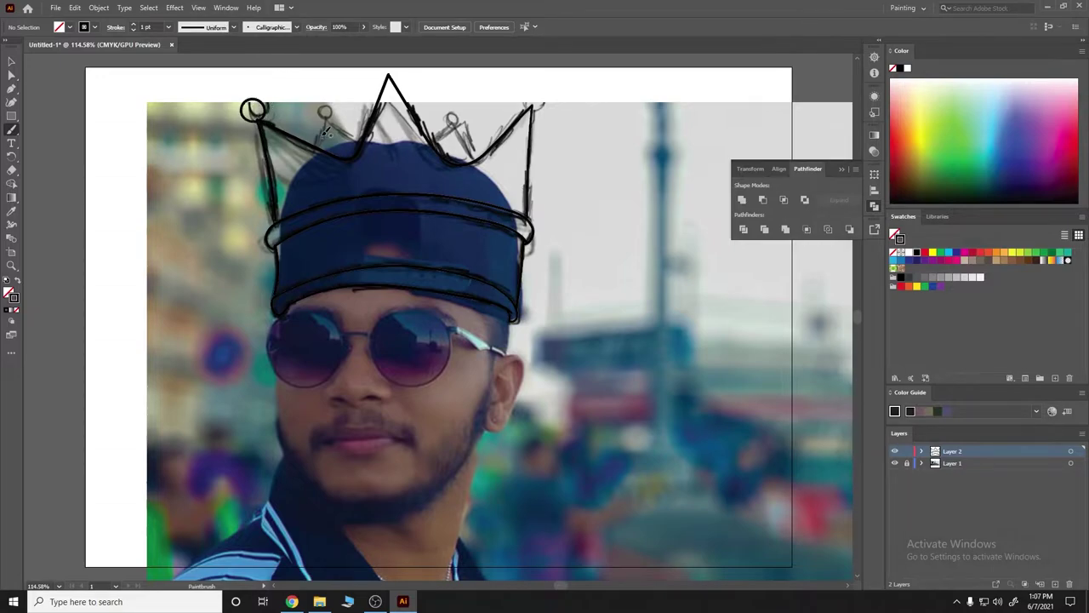
drag(388, 78, 385, 59)
mouse_move(463, 129)
mouse_down()
mouse_move(492, 157)
mouse_move(451, 119)
mouse_up()
click(894, 463)
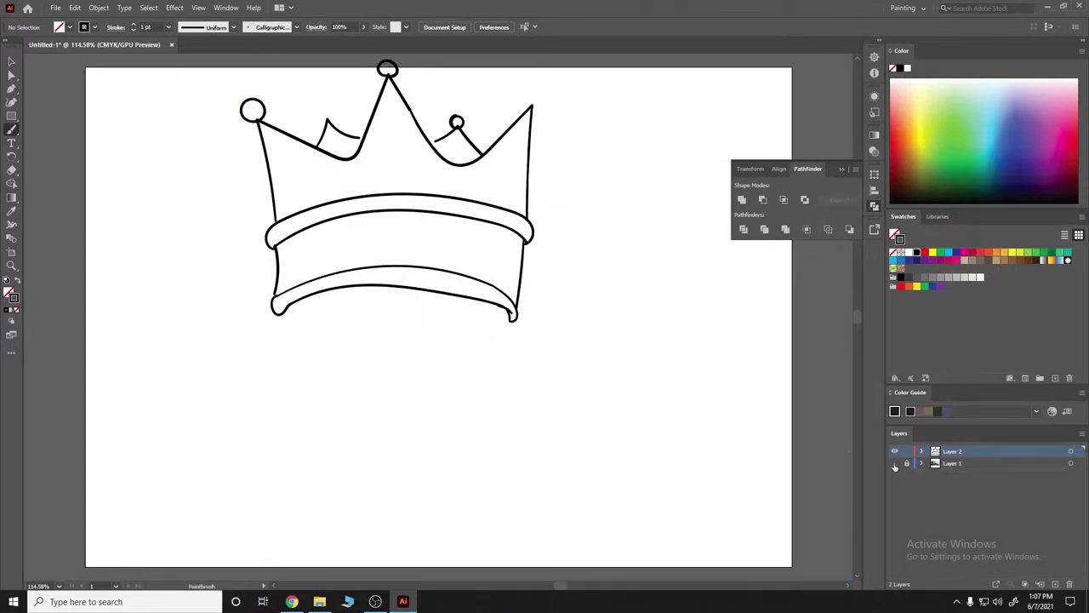
click(894, 463)
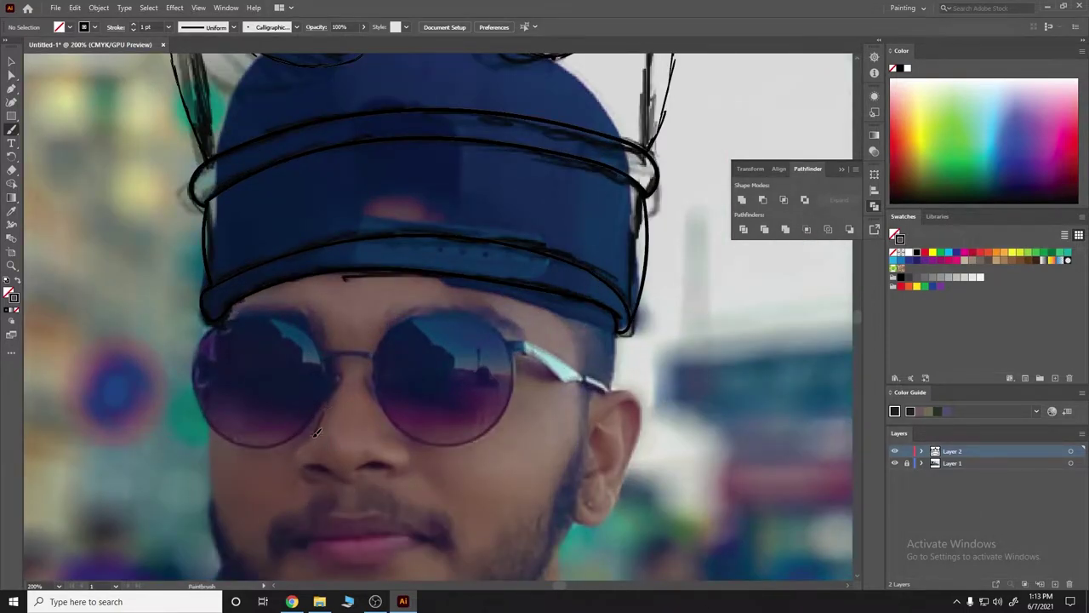
Draw the nose's left curve, switch to 0.5 pt stroke, then draw its right side and bottom.
mouse_move(324, 414)
mouse_down()
mouse_move(311, 435)
mouse_move(395, 466)
mouse_move(357, 479)
mouse_up()
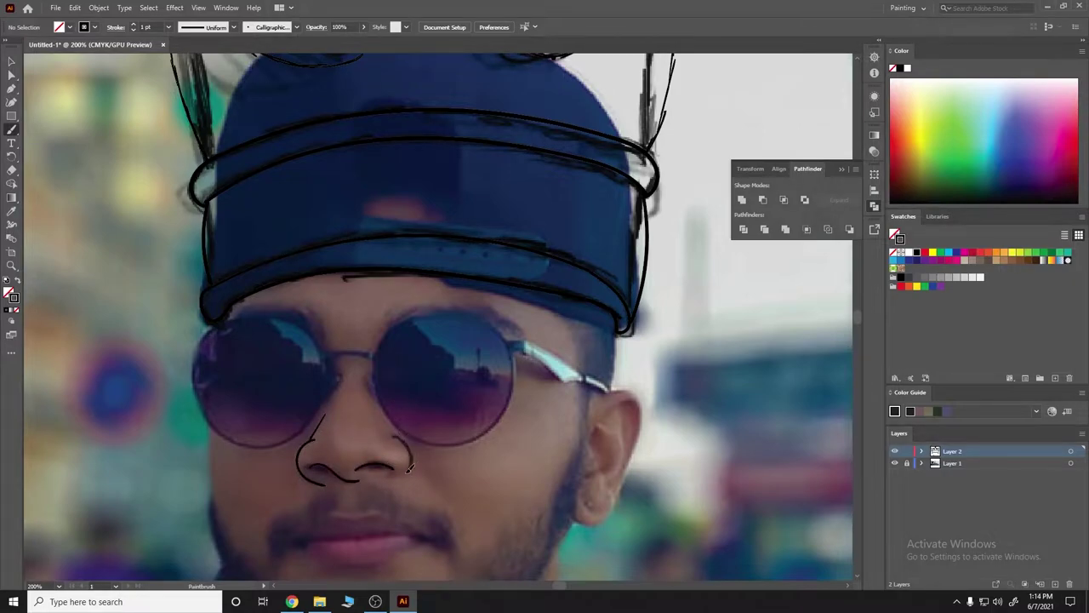
key(ctrl+z)
click(168, 26)
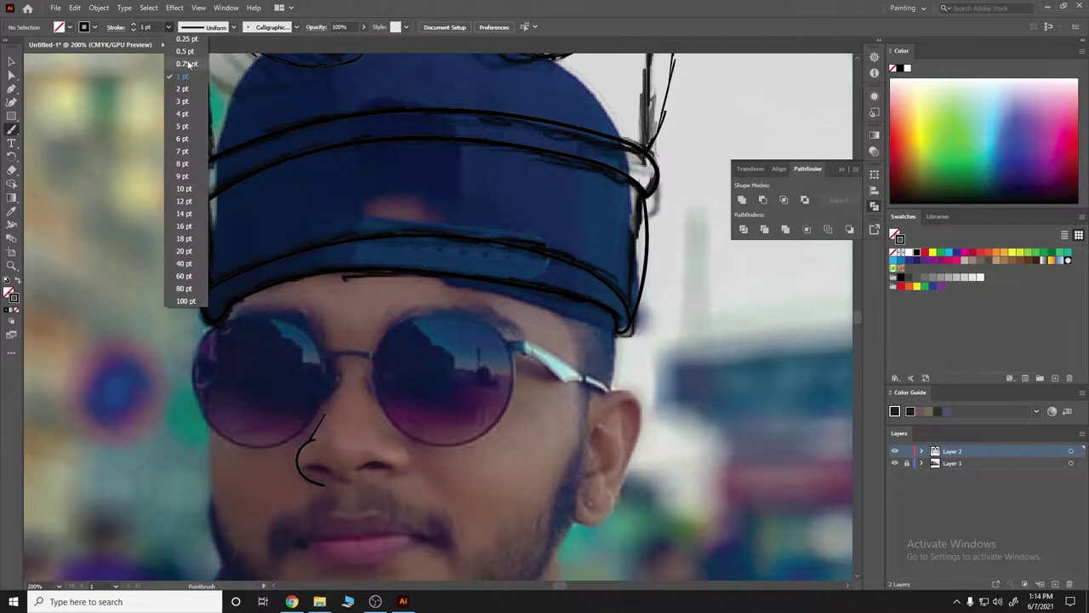
click(185, 54)
drag(394, 431, 387, 479)
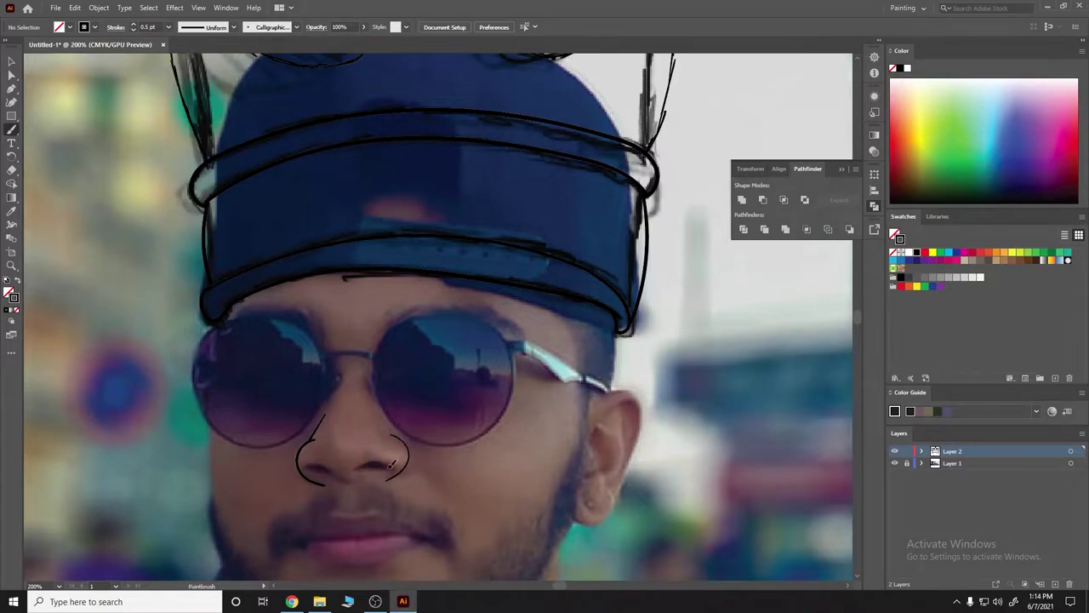
drag(311, 460, 372, 473)
Trace the upper and lower lip contours and the line where the lips meet.
scroll(449, 428, down, 3)
scroll(446, 413, down, 1)
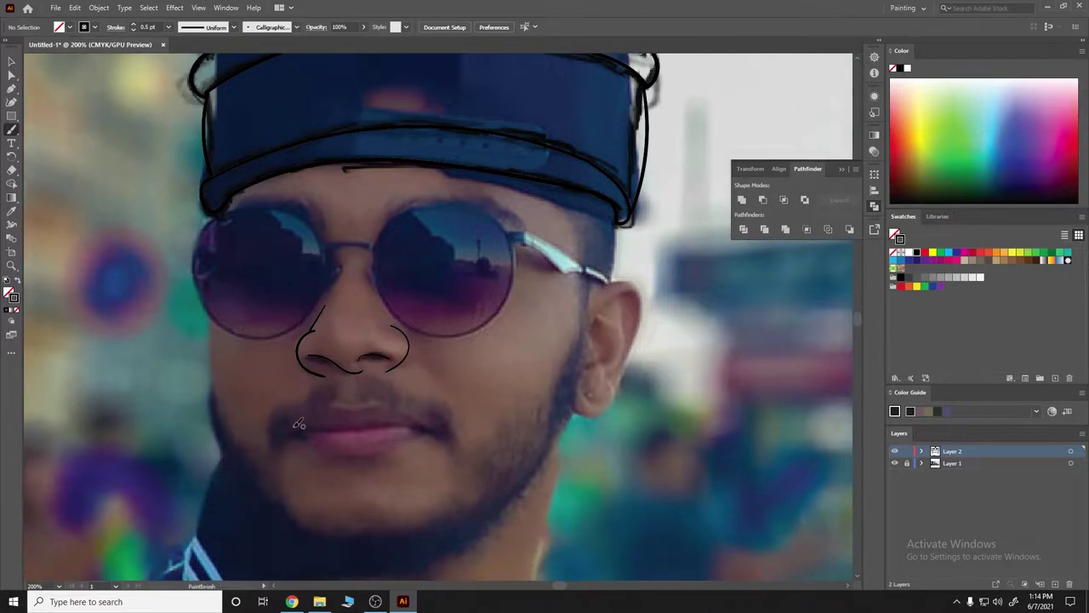
drag(312, 415, 436, 430)
mouse_move(292, 432)
mouse_down()
mouse_move(375, 457)
mouse_move(418, 432)
mouse_up()
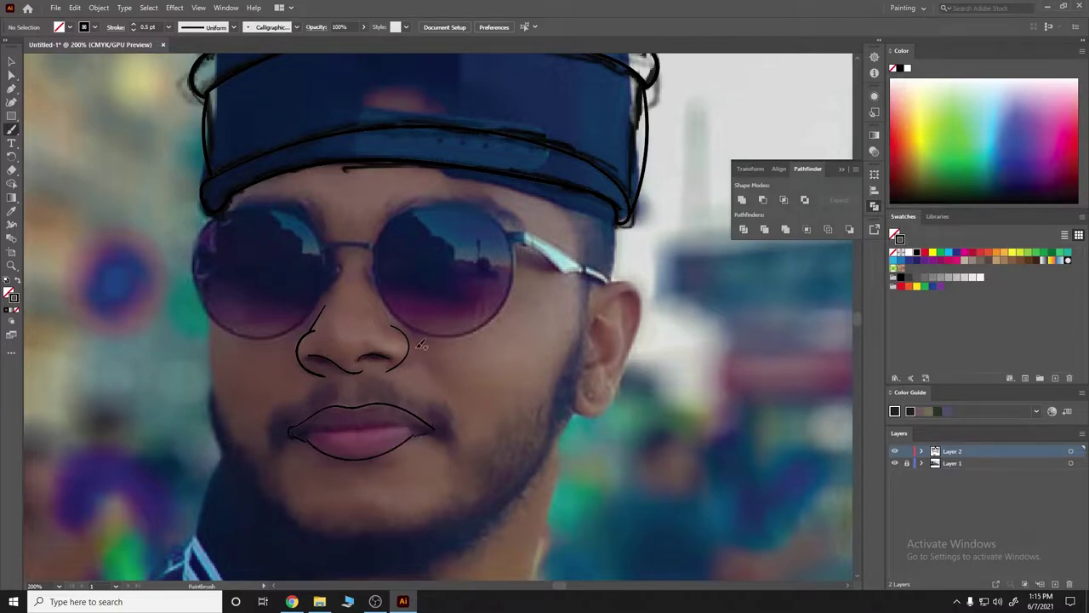
drag(304, 428, 417, 425)
double_click(11, 131)
click(547, 368)
drag(406, 423, 432, 425)
Zoom in on the mouth and redraw the line between the lips.
key(ctrl+plus)
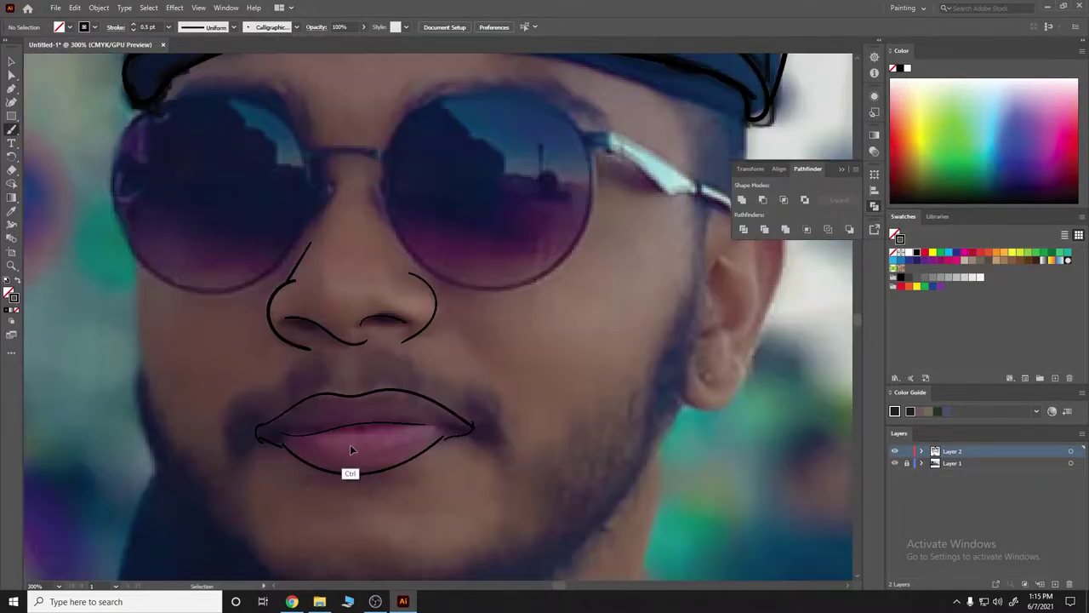
key(ctrl+z)
drag(302, 427, 415, 423)
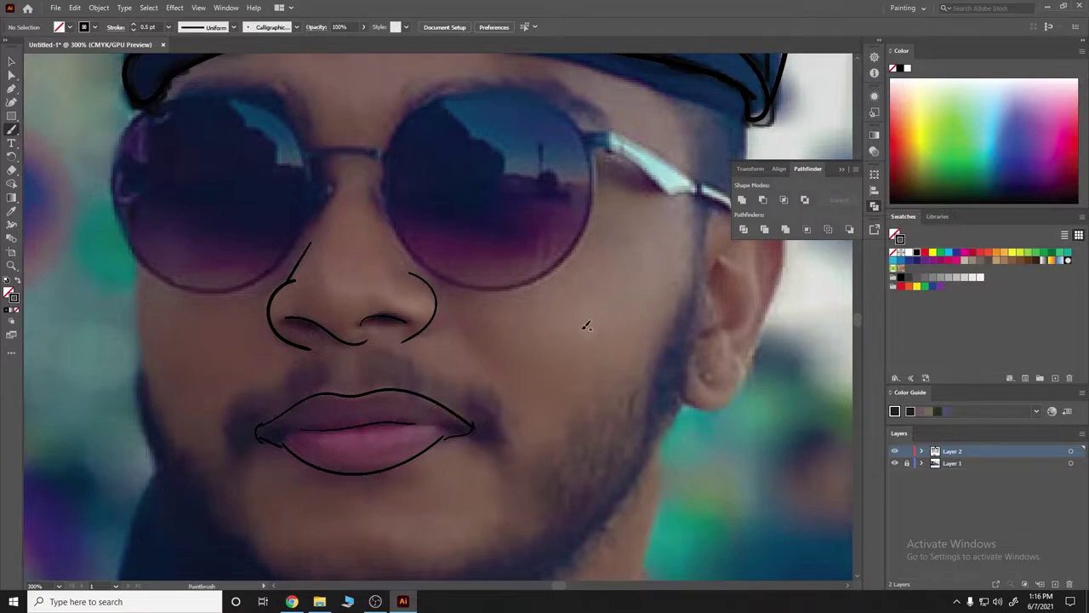
Draw freehand Pencil Tool shapes at the left and right lip corners.
right_click(5, 130)
click(34, 137)
drag(278, 417, 271, 420)
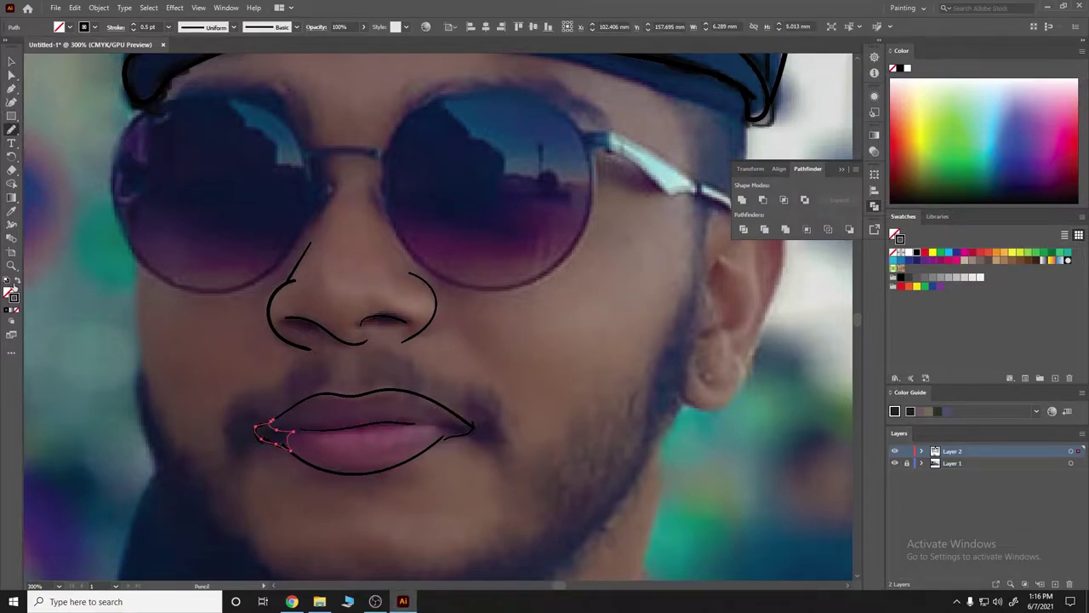
ctrl+click(436, 478)
ctrl+click(252, 408)
ctrl+click(286, 434)
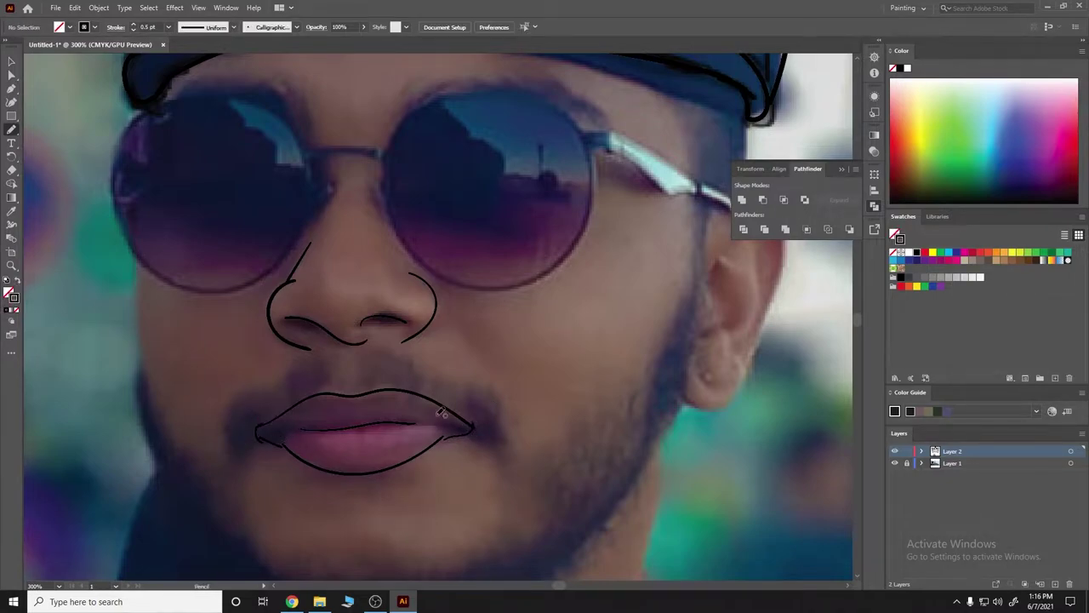
drag(474, 420, 447, 426)
ctrl+click(162, 408)
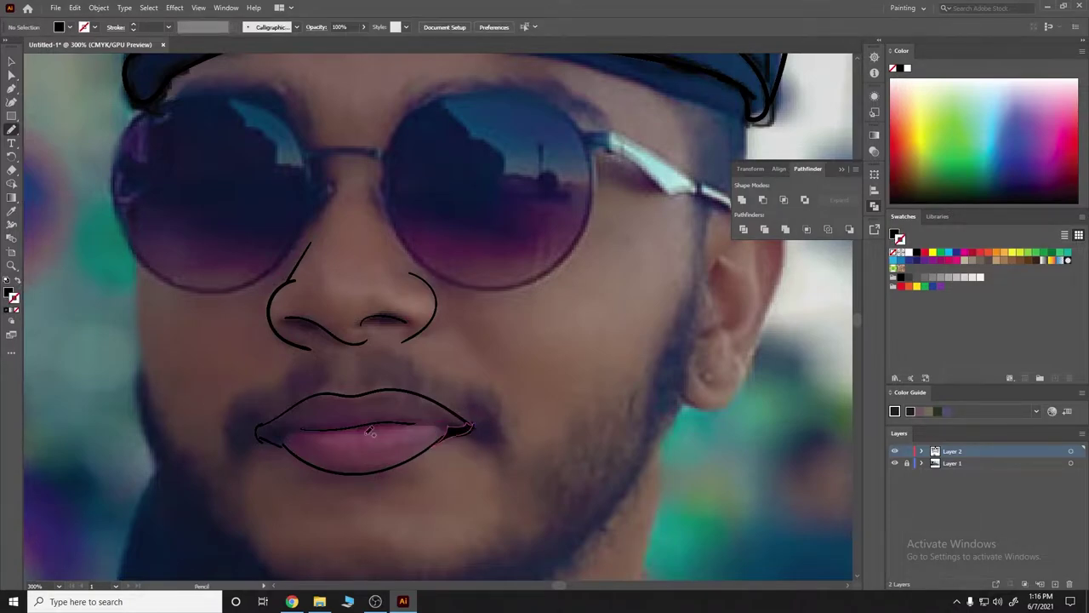
Redraw the left lip-corner shape and fill it black from the swatches.
drag(274, 427, 260, 433)
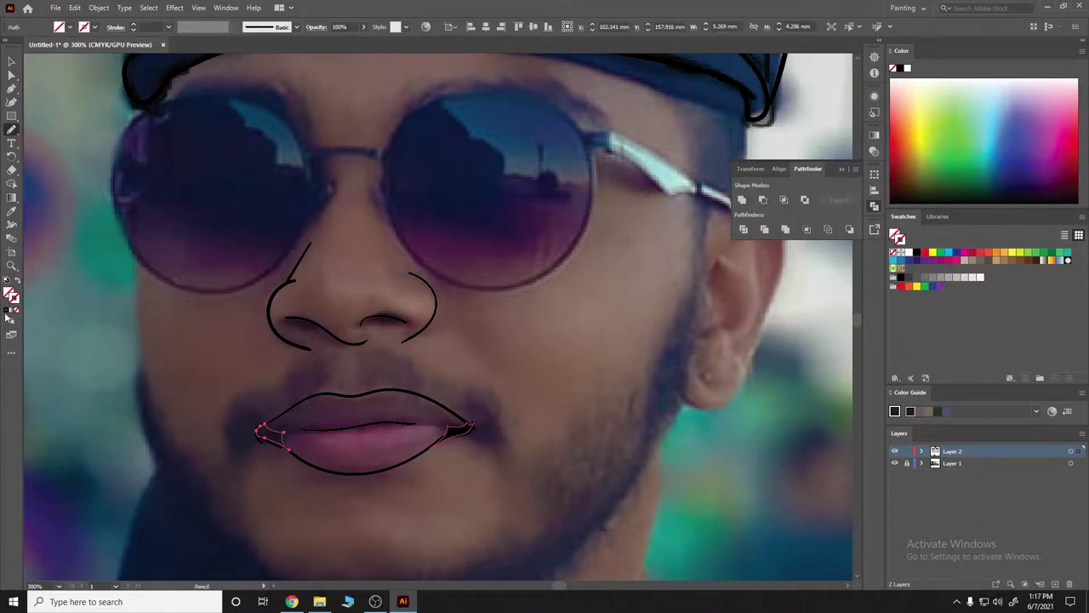
key(shift+x)
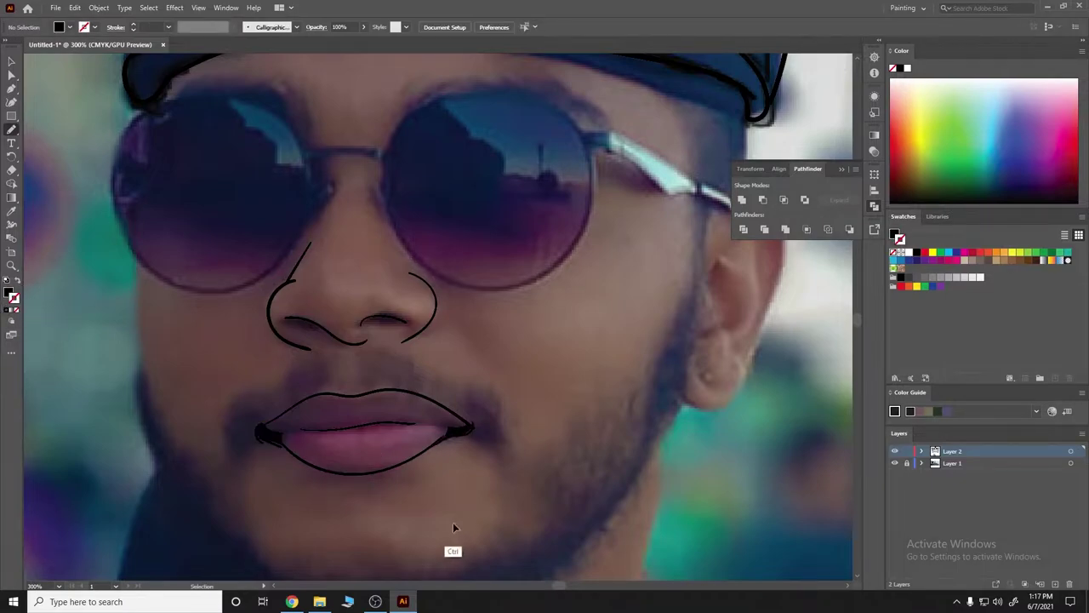
ctrl+click(387, 504)
mouse_move(293, 448)
mouse_down()
mouse_move(261, 431)
mouse_move(291, 451)
mouse_up()
click(69, 26)
click(32, 45)
double_click(32, 45)
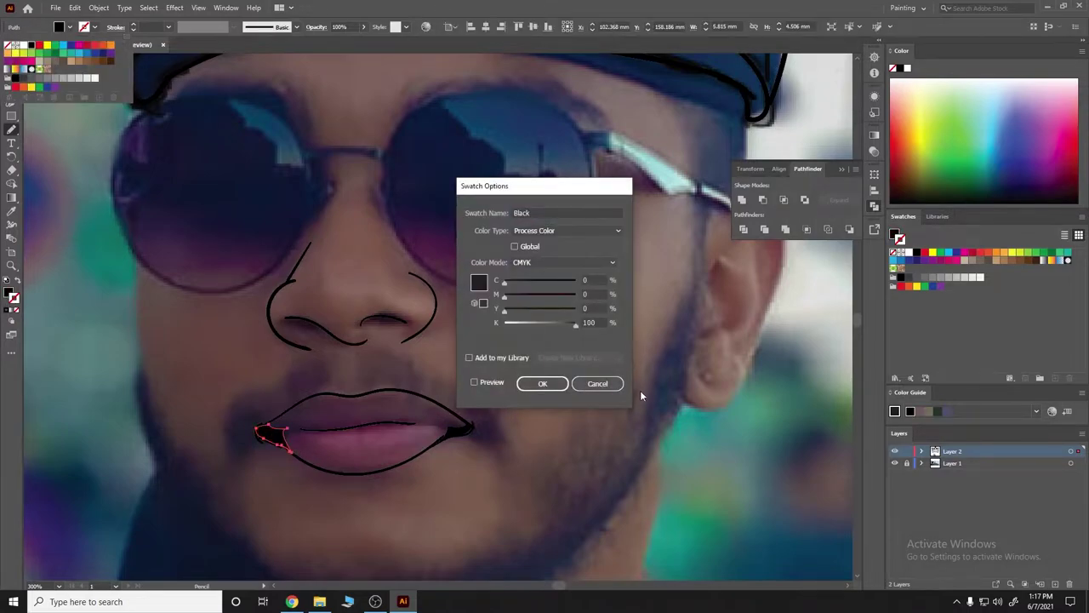
key(Escape)
ctrl+click(185, 405)
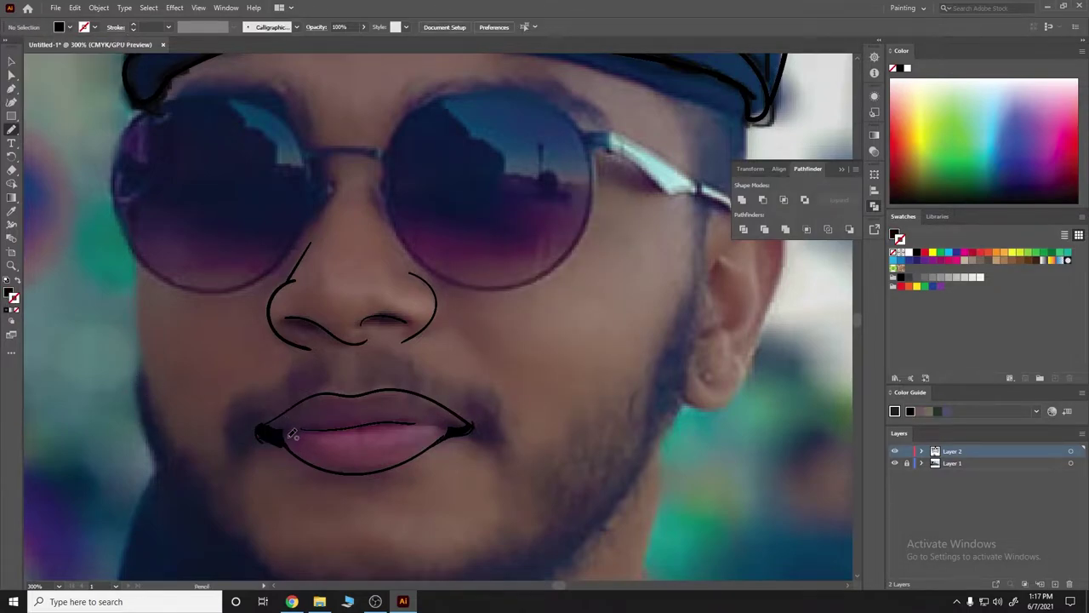
Check the lips with the photo hidden, then delete both lip-corner shapes.
ctrl+click(263, 433)
click(14, 311)
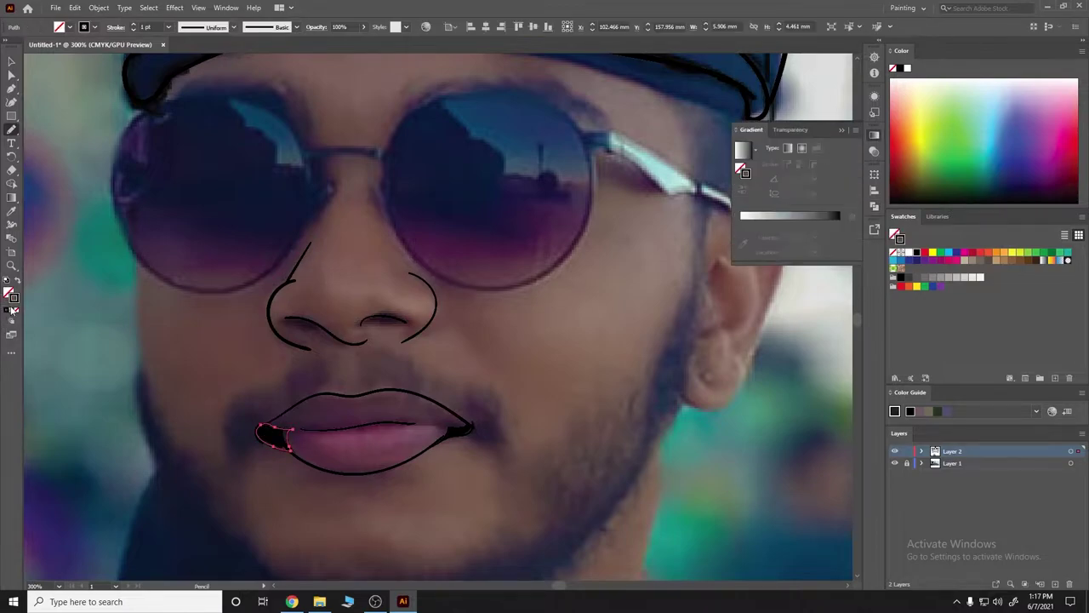
ctrl+click(149, 287)
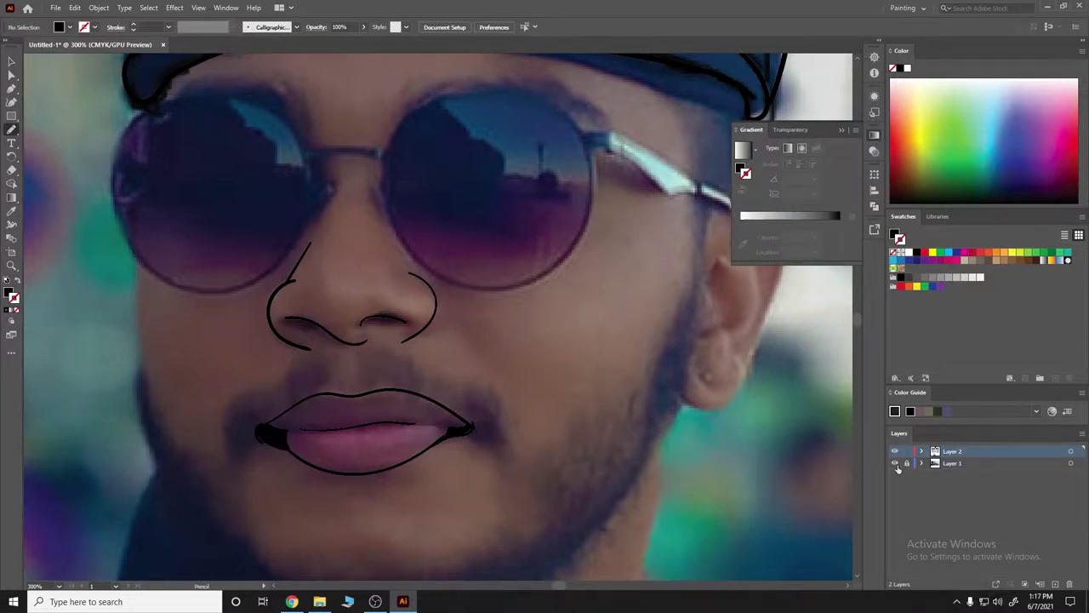
click(894, 462)
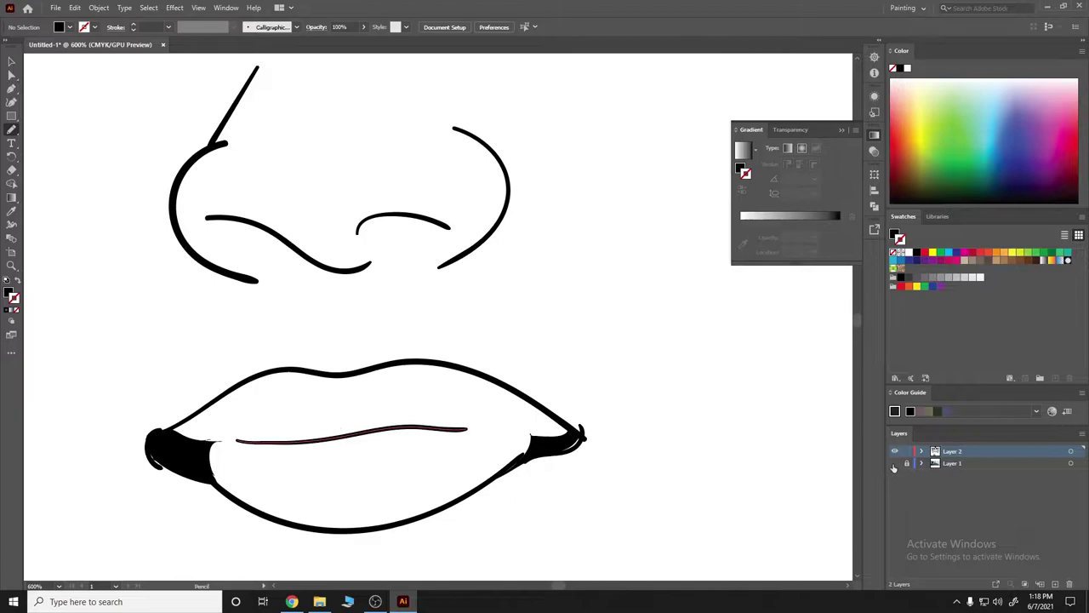
click(894, 463)
ctrl+click(179, 451)
key(Delete)
ctrl+click(553, 440)
key(Delete)
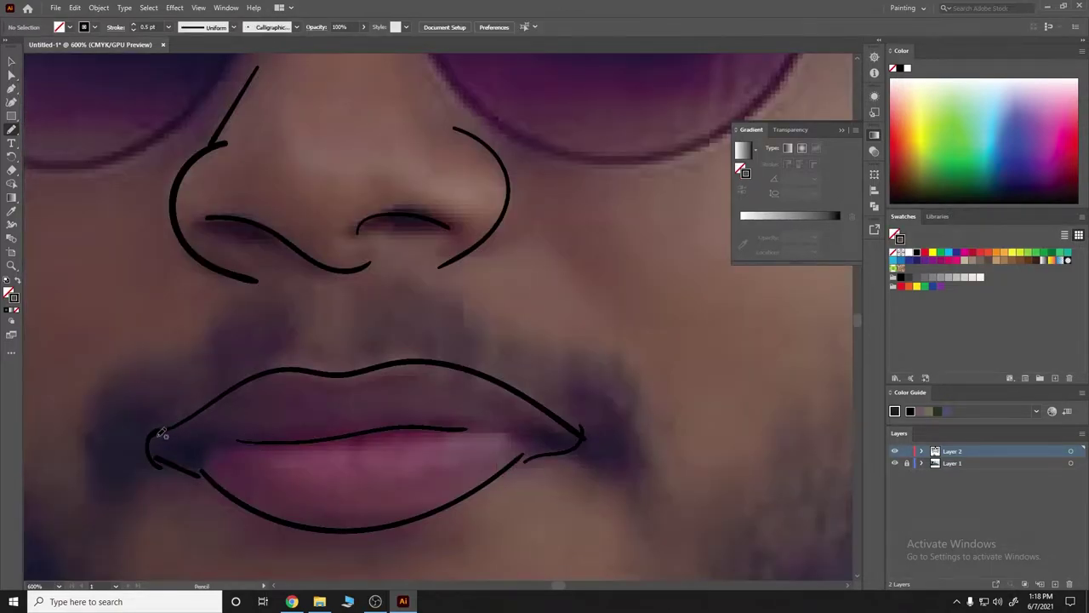
Draw new left and right lip-corner shapes and fill them solid black.
mouse_move(169, 428)
mouse_down()
mouse_move(153, 448)
mouse_move(160, 432)
mouse_up()
key(shift+x)
key(ctrl+shift+a)
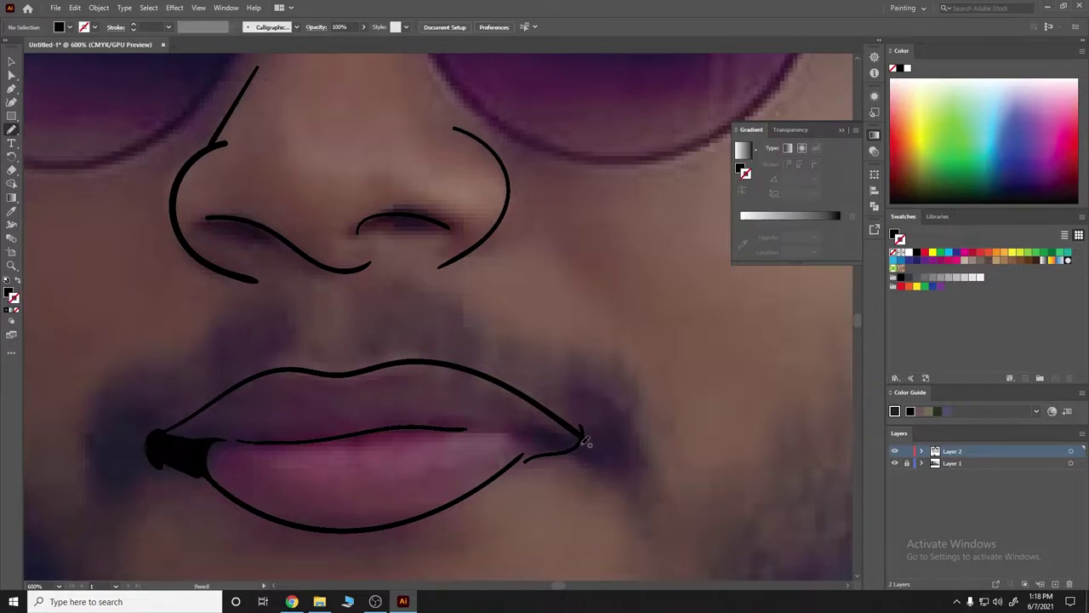
drag(582, 426, 579, 422)
key(shift+x)
key(ctrl+shift+a)
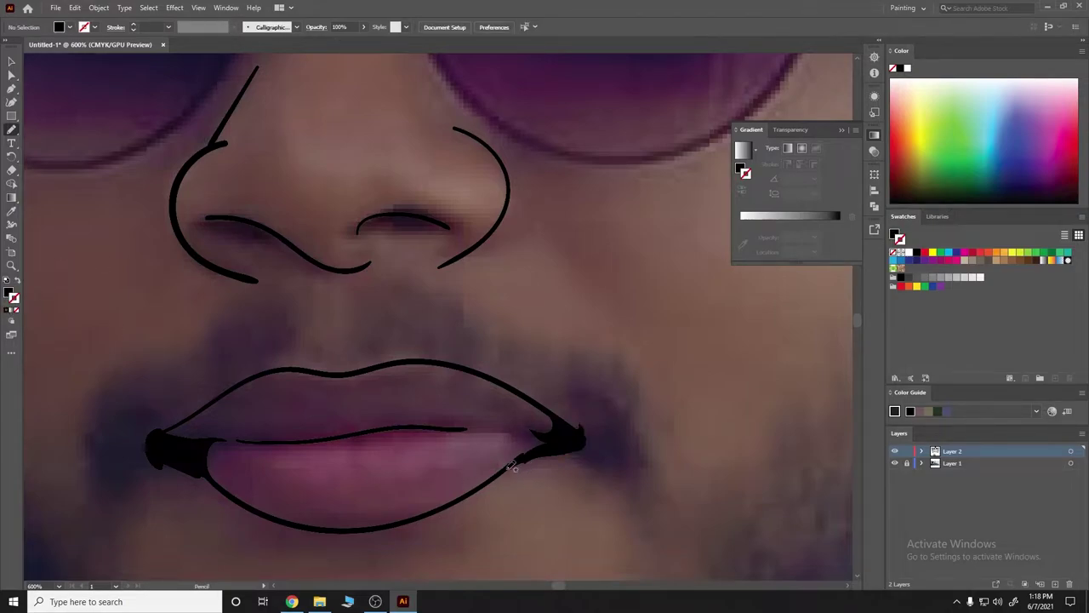
Add black-filled shapes under the left corner and along the lower lip's right end.
drag(194, 473, 209, 476)
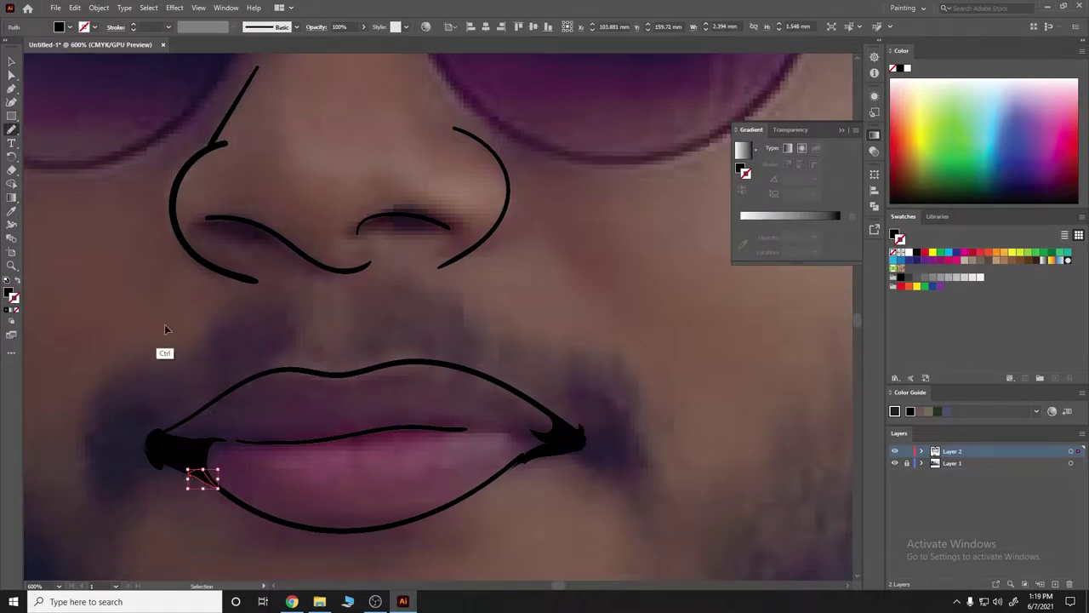
key(shift+x)
key(ctrl+shift+a)
drag(502, 473, 539, 439)
key(shift+x)
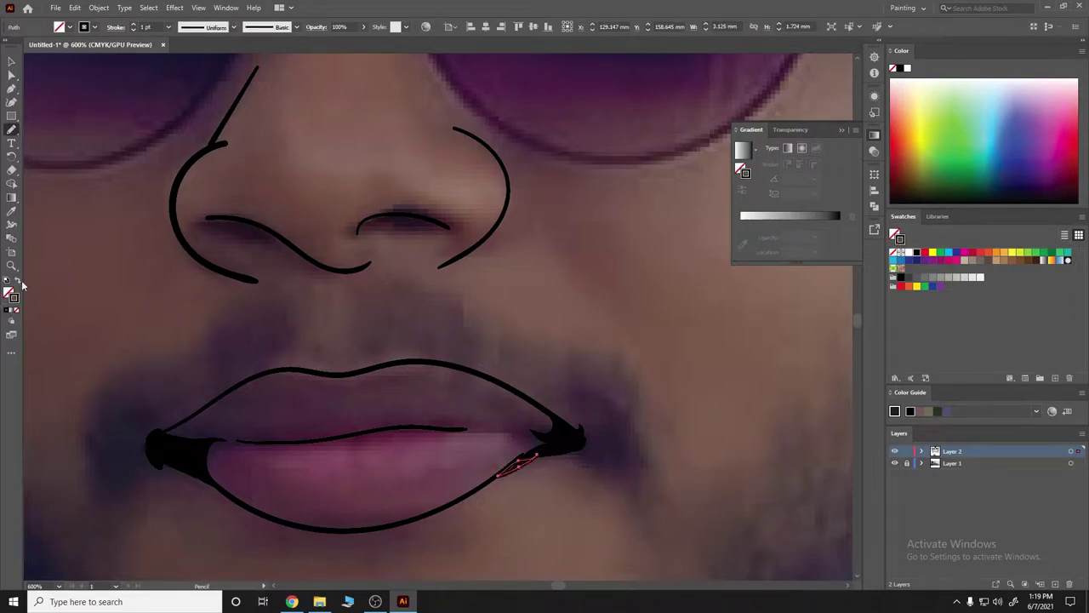
key(ctrl+shift+a)
Trace the right and left eyebrows as solid black filled shapes.
scroll(584, 420, down, 3)
scroll(680, 362, up, 2)
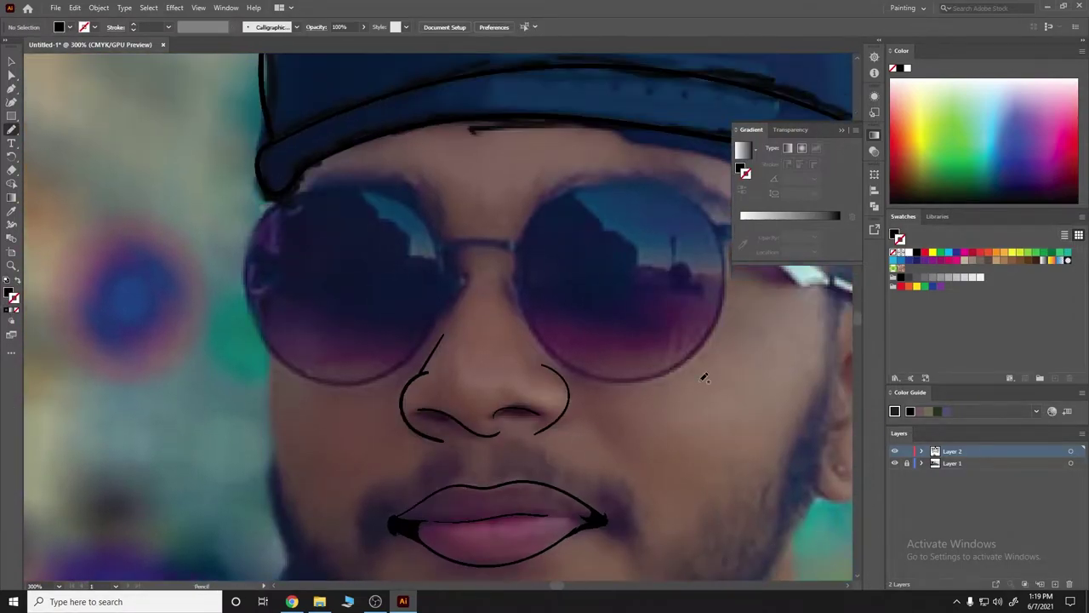
scroll(622, 319, up, 2)
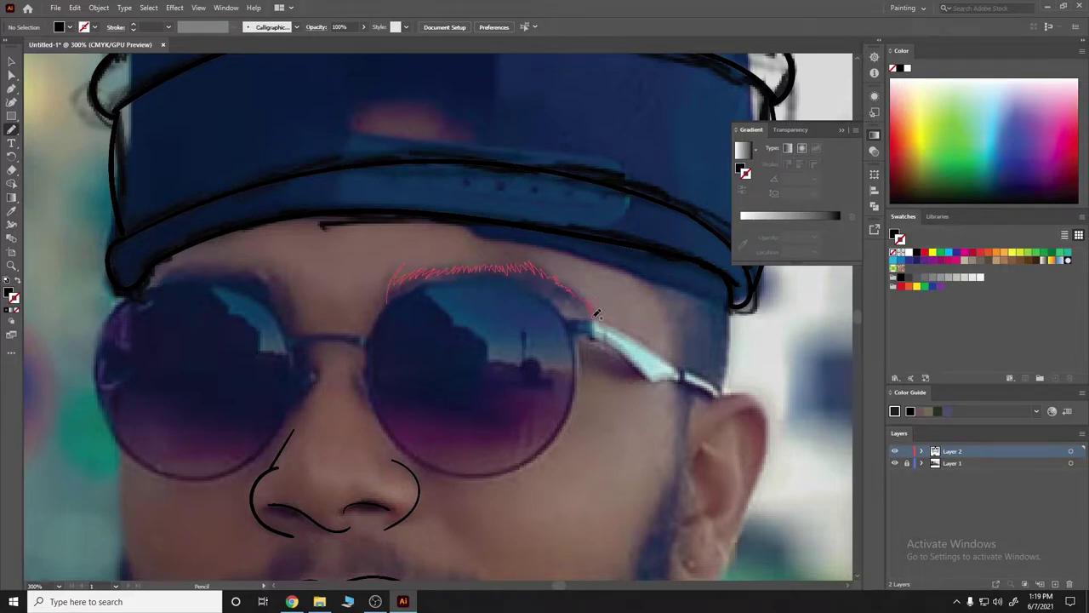
drag(560, 302, 399, 294)
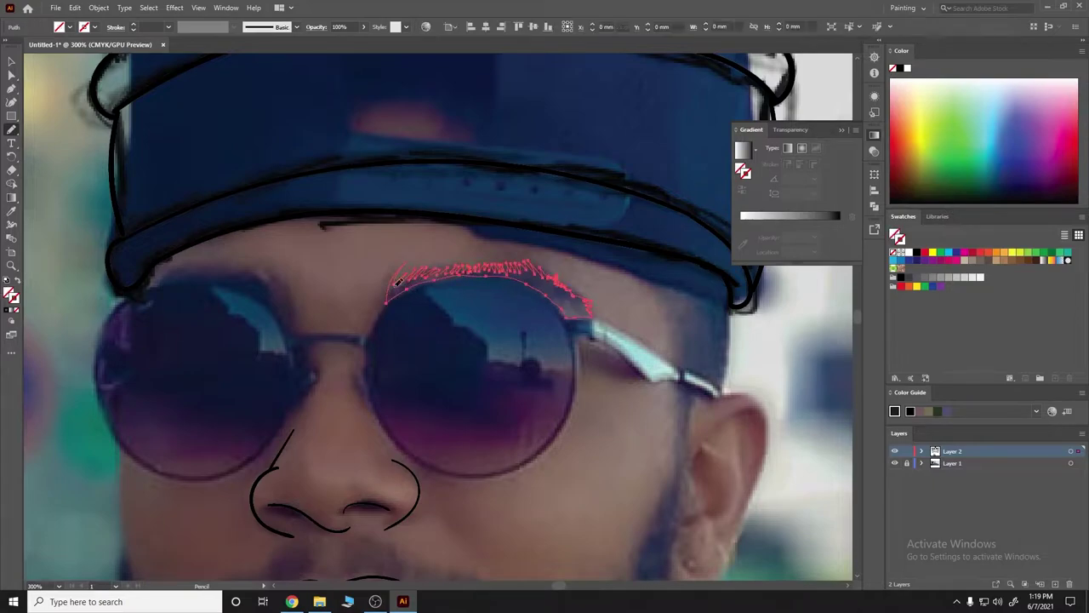
click(18, 281)
key(ctrl+shift+a)
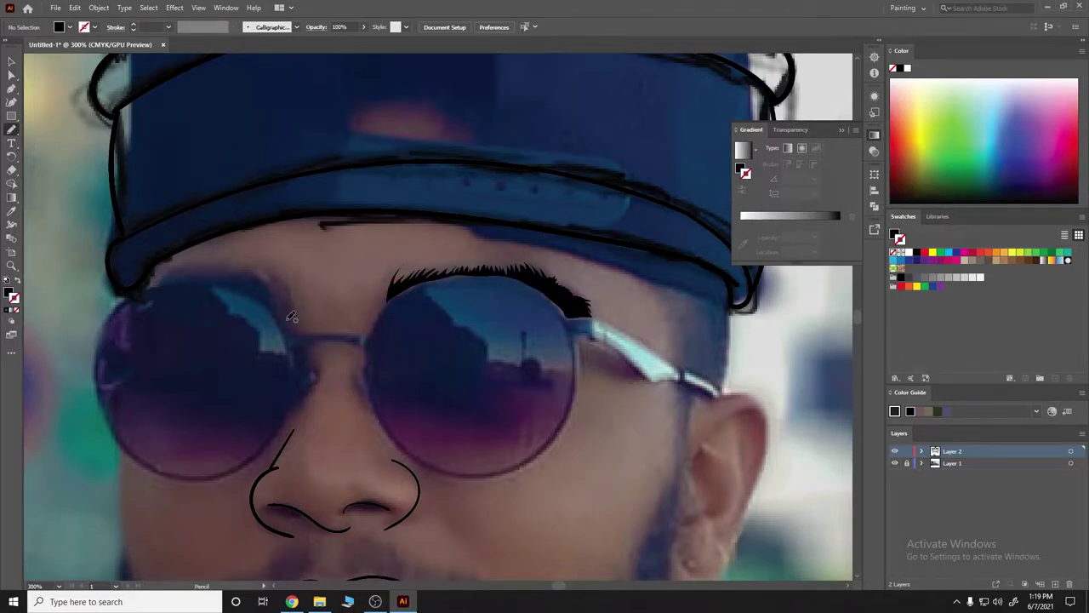
drag(286, 315, 170, 271)
drag(165, 283, 280, 315)
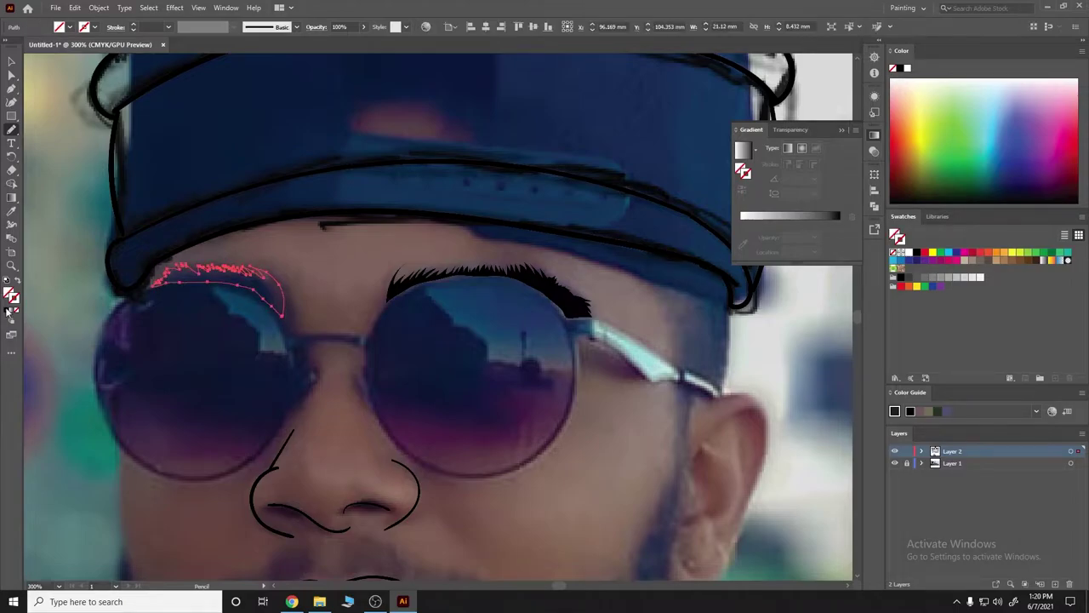
key(shift+x)
click(39, 276)
key(ctrl+shift+a)
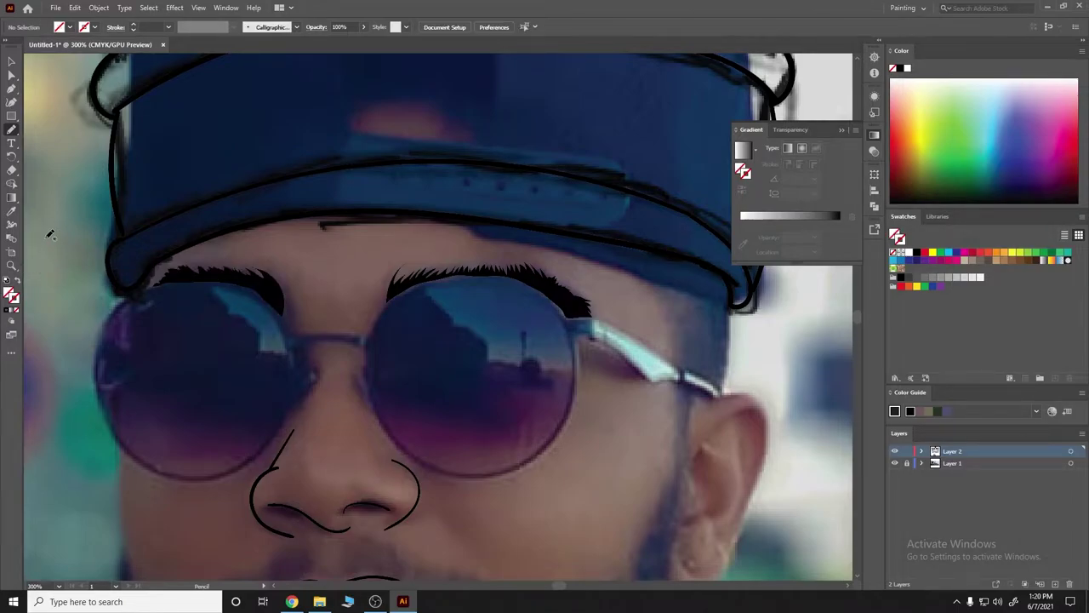
Trace the left nostril curve and set the nose strokes to black.
scroll(425, 323, down, 3)
scroll(425, 324, up, 2)
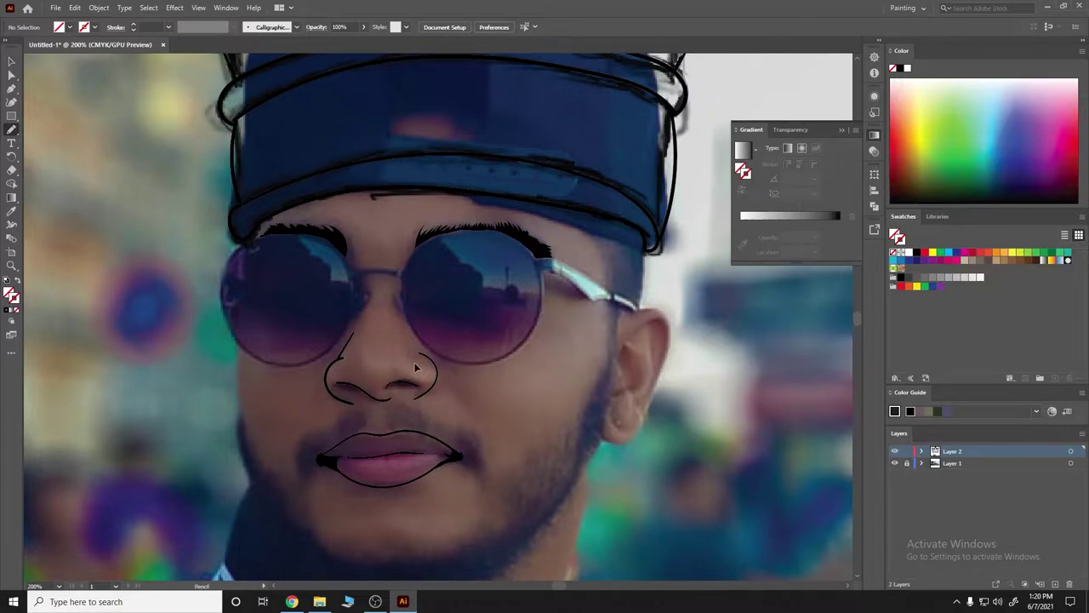
scroll(417, 367, up, 1)
mouse_move(319, 338)
mouse_down()
mouse_move(404, 358)
mouse_move(439, 343)
mouse_up()
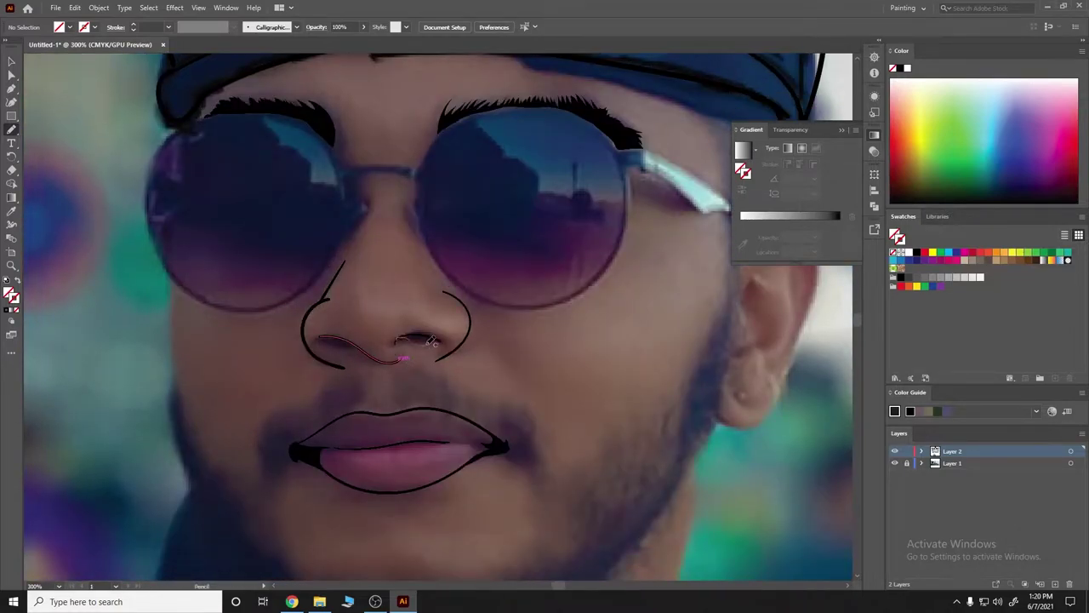
double_click(15, 298)
click(326, 385)
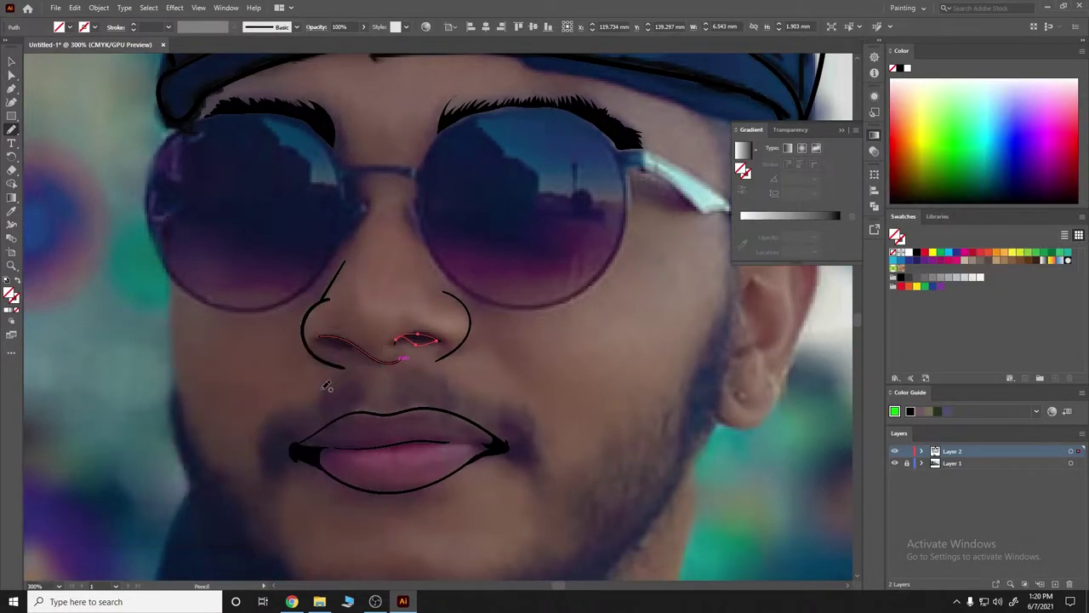
double_click(12, 297)
click(357, 368)
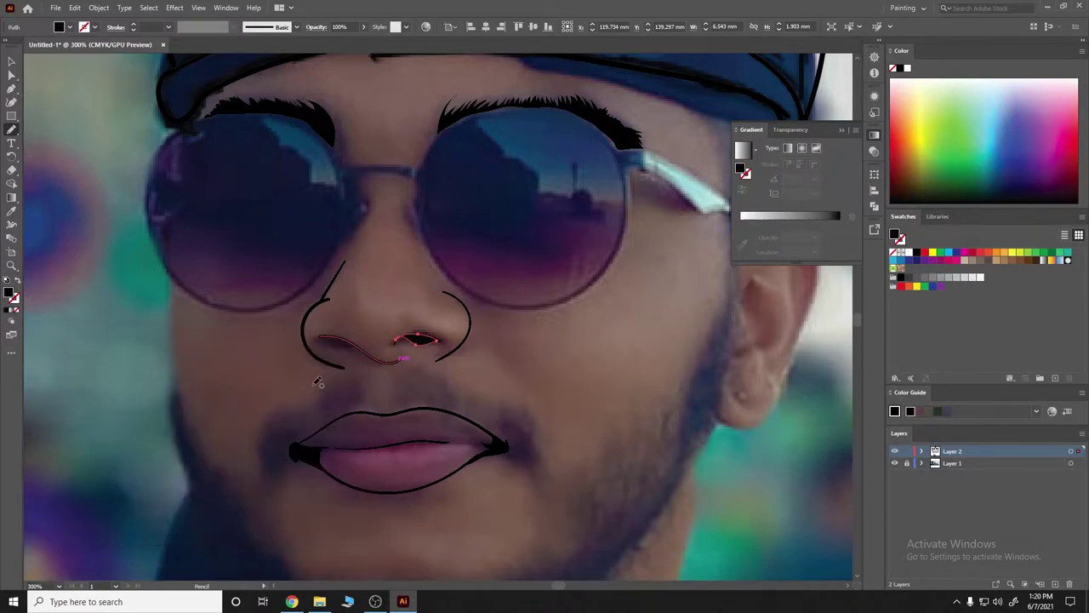
key(ctrl+shift+a)
Fill the left nostril with a solid dark shape.
drag(346, 336, 348, 344)
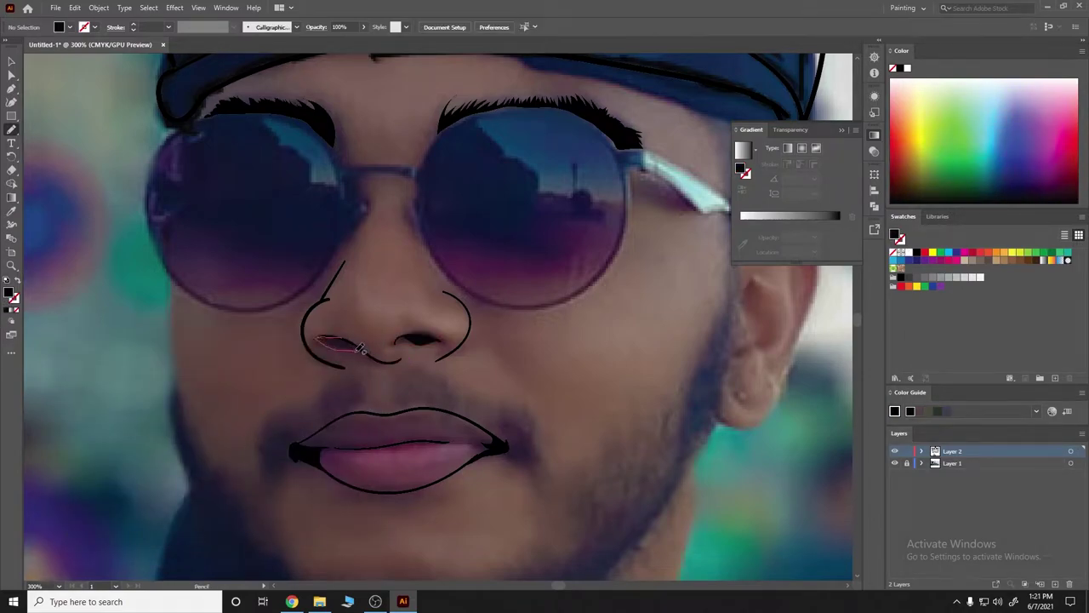
key(ctrl+shift+a)
scroll(510, 285, down, 2)
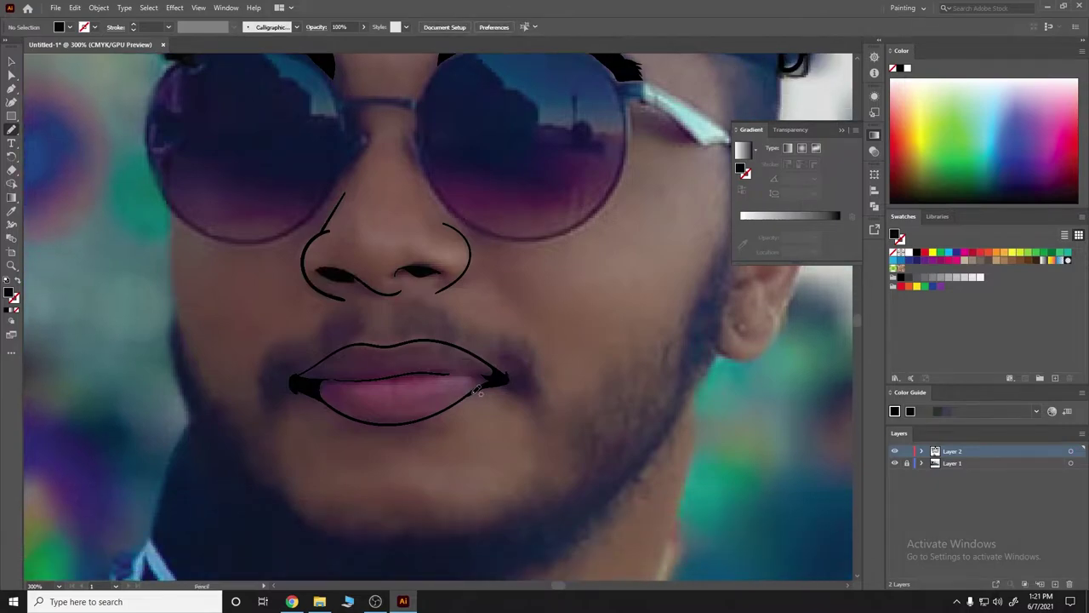
scroll(552, 381, right, 4)
scroll(551, 381, up, 3)
scroll(619, 270, down, 3)
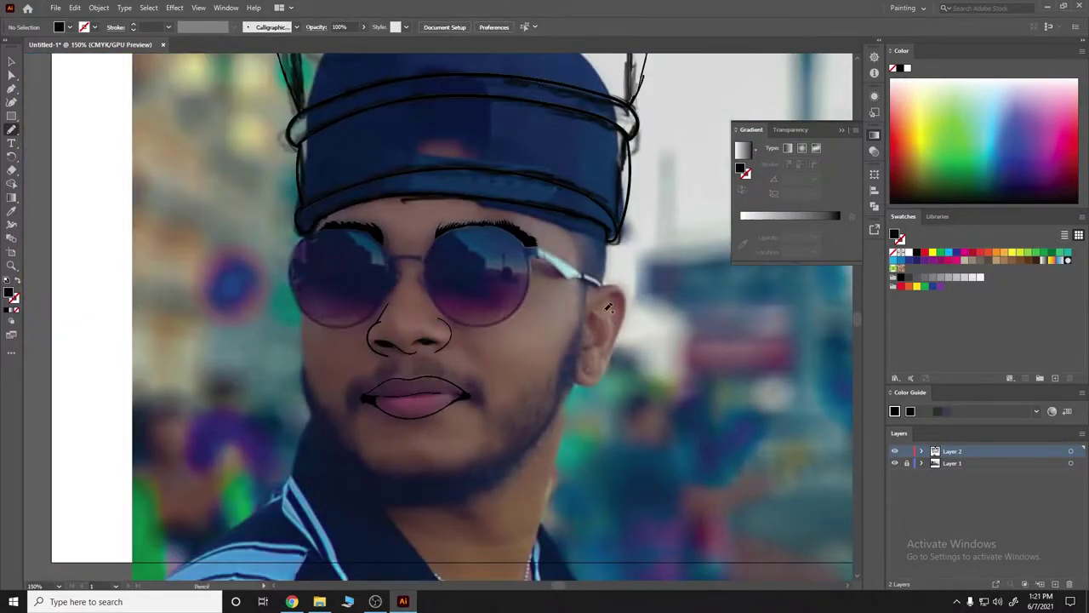
scroll(400, 344, up, 3)
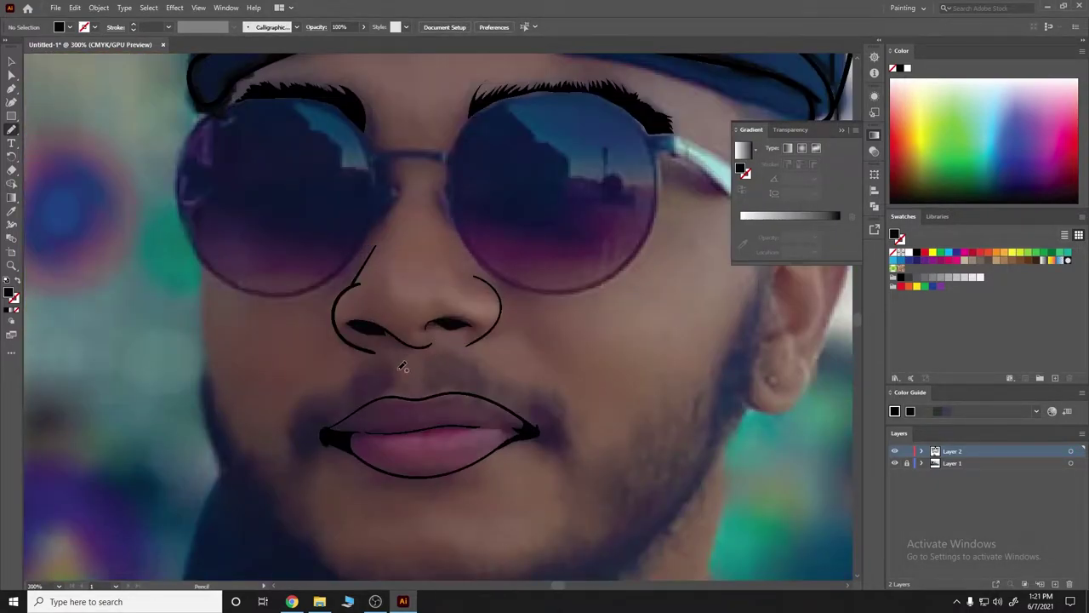
Outline the left and right mustache halves and fill them solid black.
mouse_move(399, 368)
mouse_down()
mouse_move(386, 396)
mouse_move(313, 453)
mouse_move(295, 405)
mouse_move(396, 354)
mouse_move(397, 393)
mouse_move(436, 353)
mouse_move(468, 356)
mouse_move(519, 387)
mouse_up()
click(4, 319)
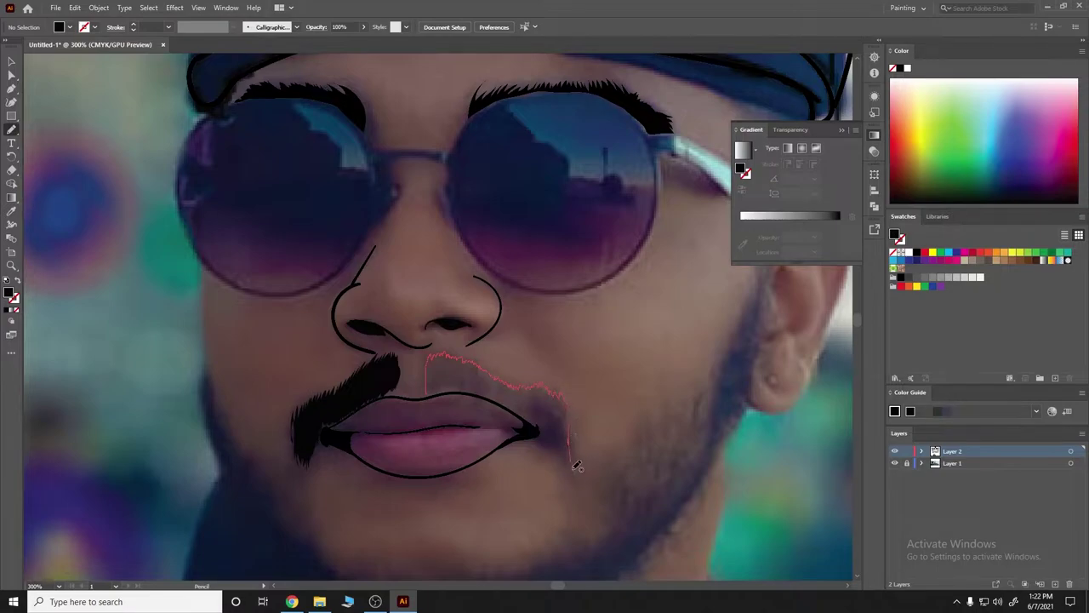
drag(573, 463, 508, 403)
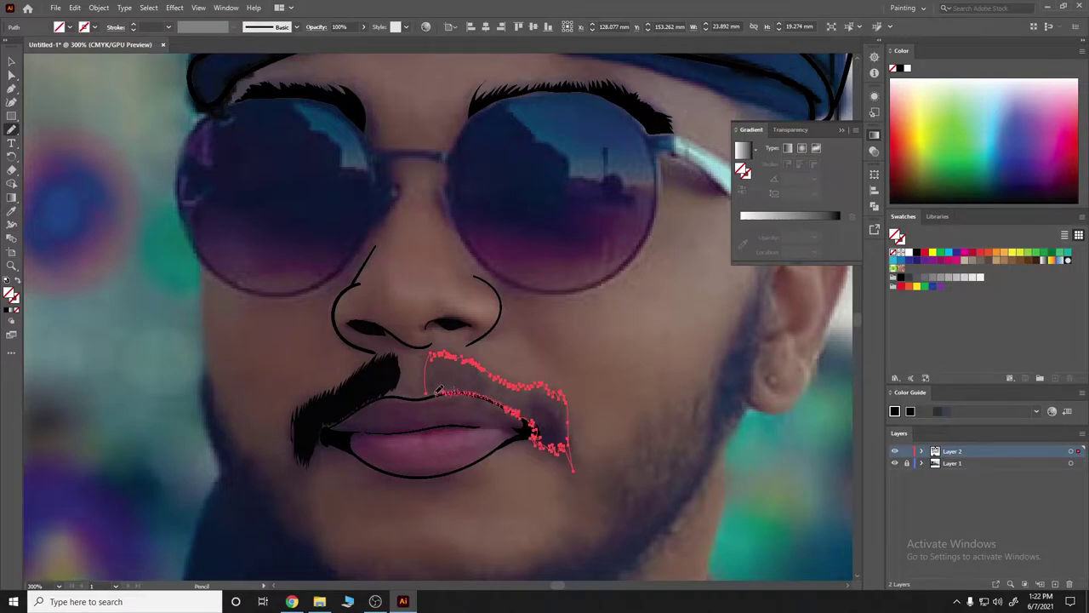
drag(439, 390, 425, 393)
click(900, 277)
key(ctrl+shift+a)
key(ctrl+minus)
key(ctrl+minus)
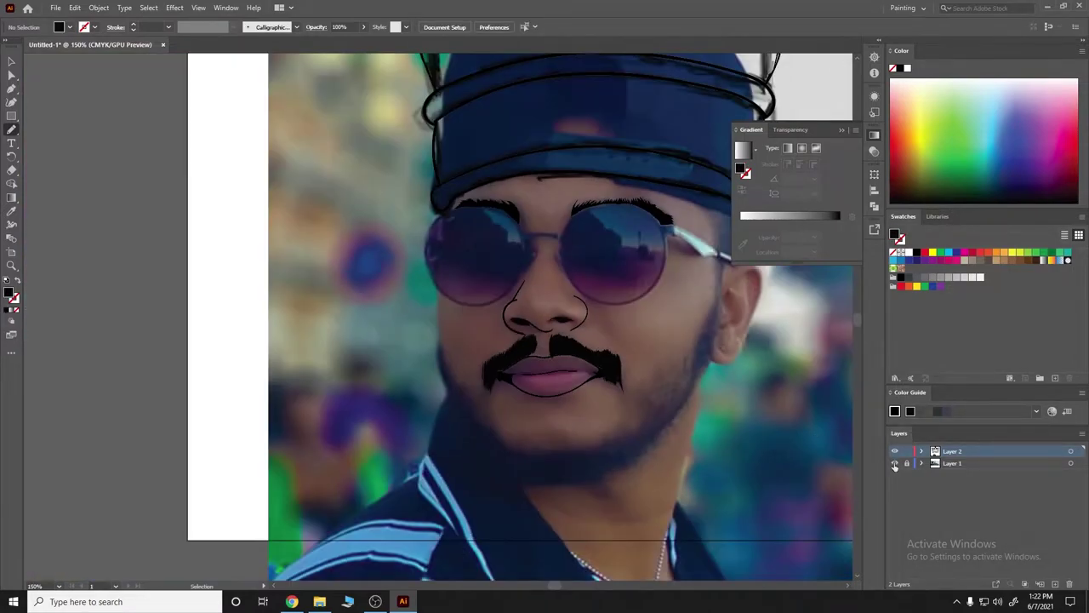
Hide the reference photo on Layer 1 to check the line art, then show it again.
click(894, 463)
scroll(695, 355, right, 4)
scroll(695, 355, up, 2)
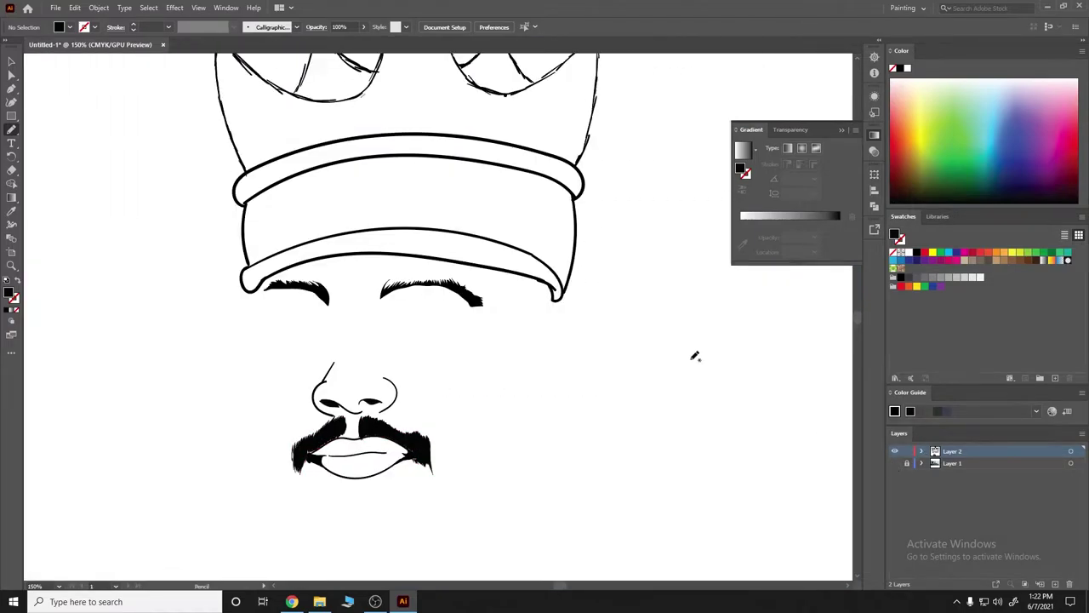
scroll(694, 356, down, 2)
click(894, 462)
Undo the right mustache half and retrace its outline along the top lip.
key(ctrl+plus)
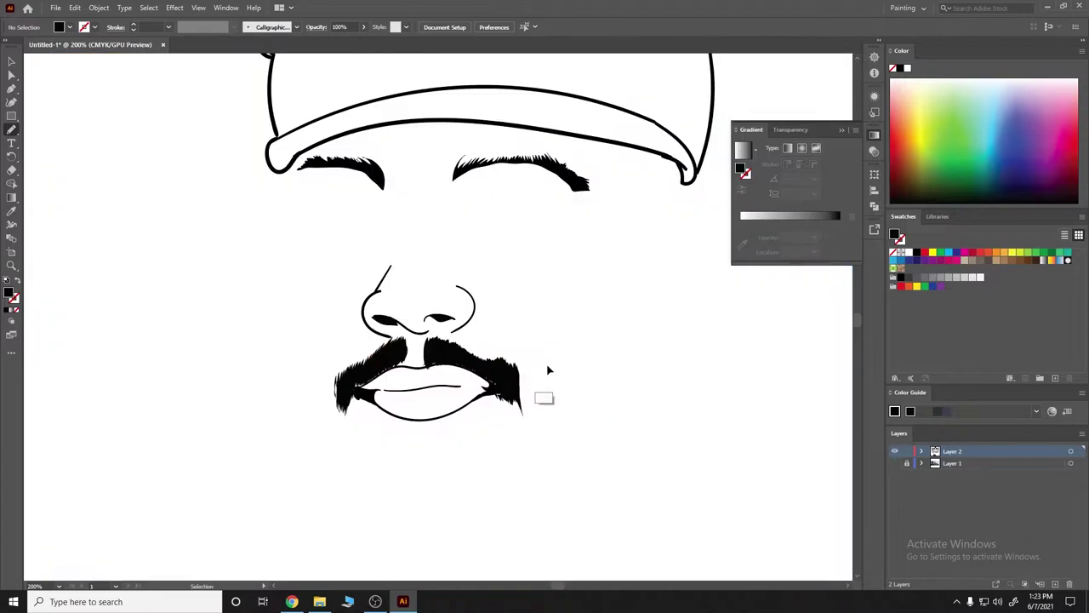
key(ctrl+z)
click(894, 463)
key(ctrl+plus)
key(ctrl+plus)
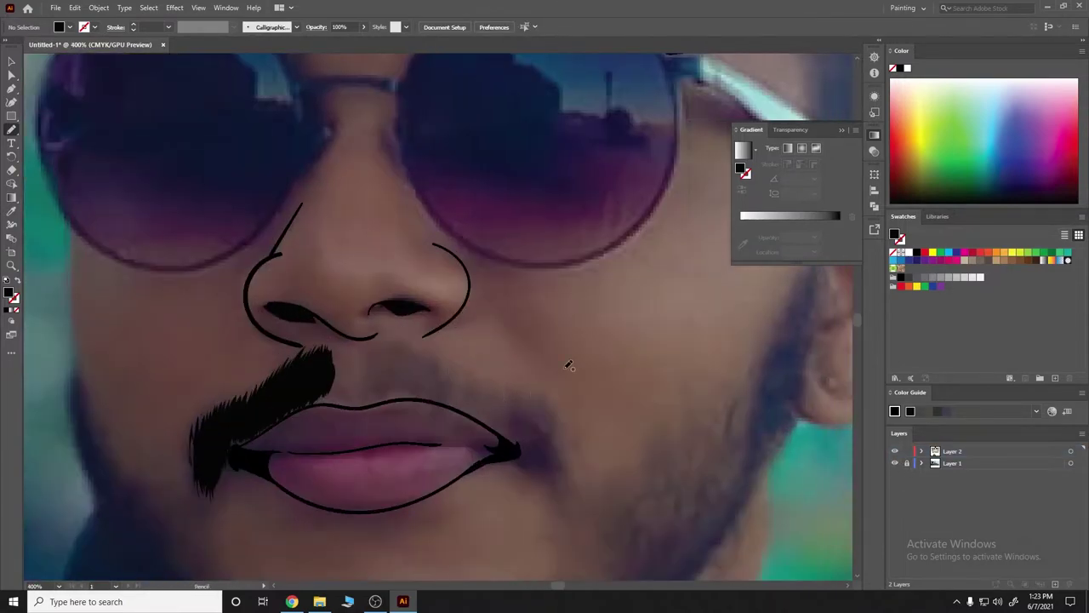
drag(371, 397, 381, 349)
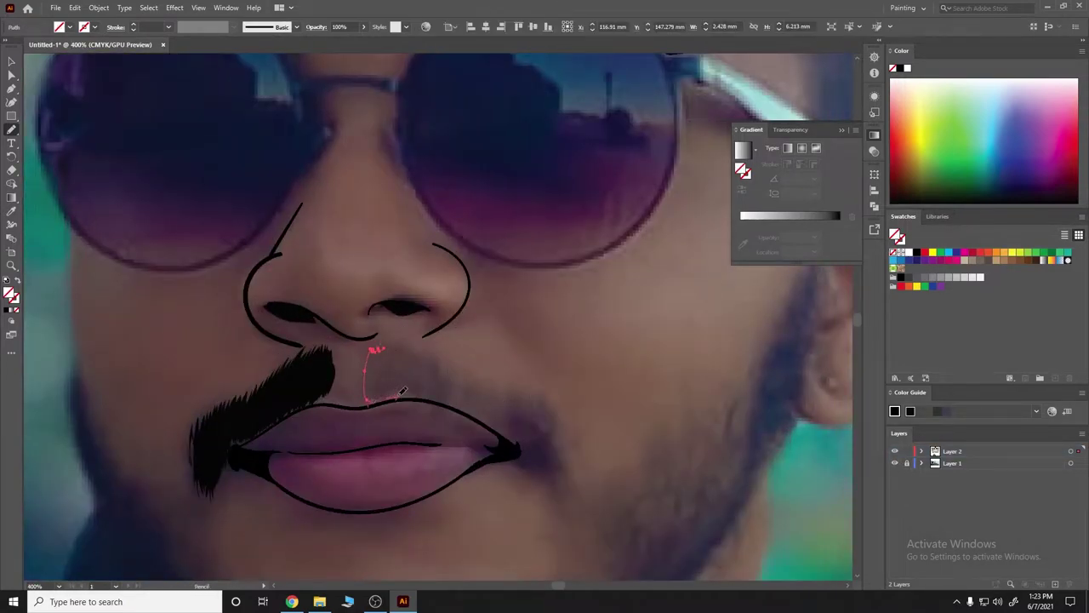
mouse_move(367, 398)
mouse_down()
mouse_move(474, 410)
mouse_move(533, 468)
mouse_up()
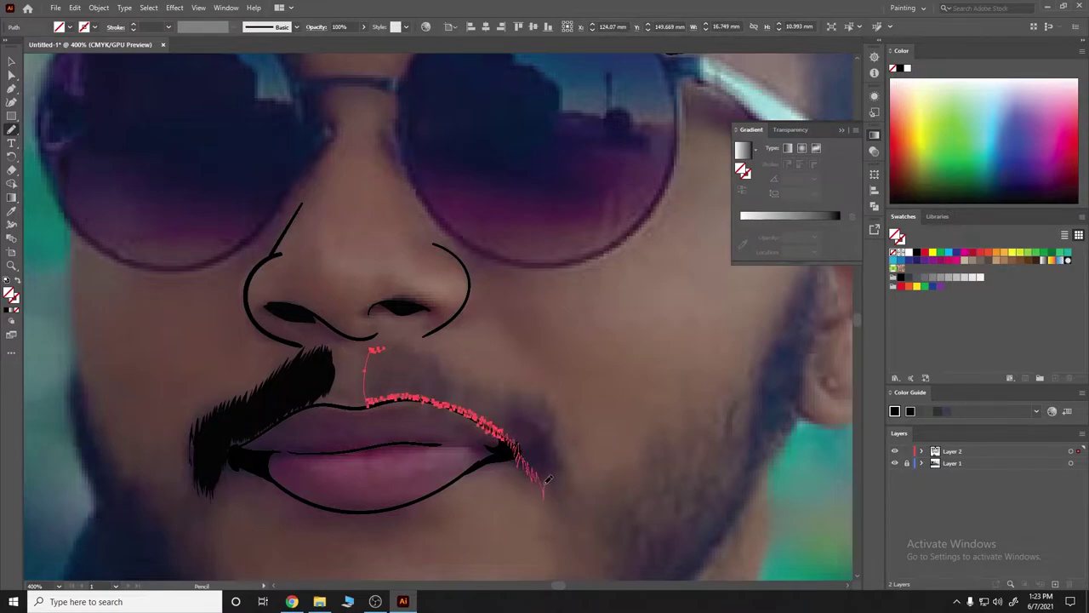
drag(537, 388, 516, 381)
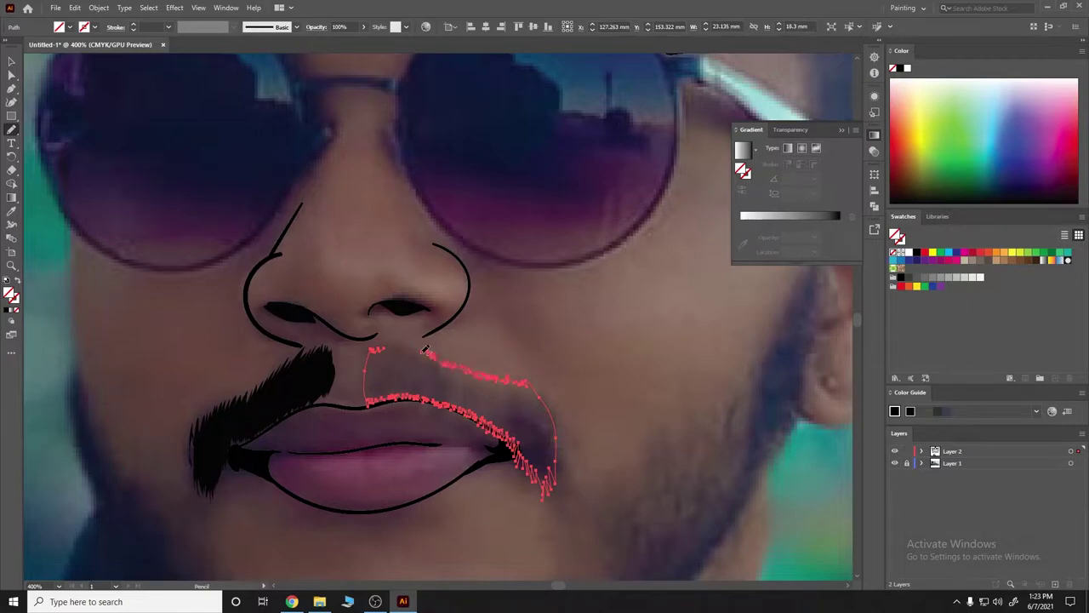
drag(440, 352, 423, 349)
Fill the redrawn right mustache half black and trace the gap between the halves.
key(comma)
key(backslash)
key(Escape)
click(14, 133)
key(ctrl+shift+a)
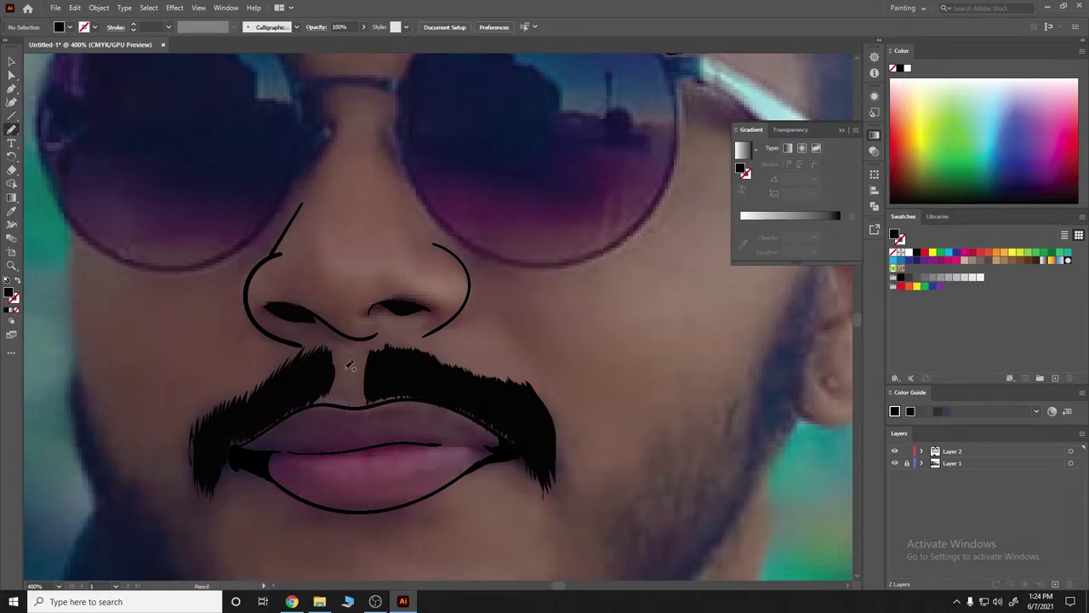
mouse_move(338, 361)
mouse_down()
mouse_move(341, 400)
mouse_move(315, 402)
mouse_move(336, 349)
mouse_up()
Trace the jawline from below the ear down to the chin and along the lower jaw.
key(ctrl+shift+a)
scroll(476, 352, down, 3)
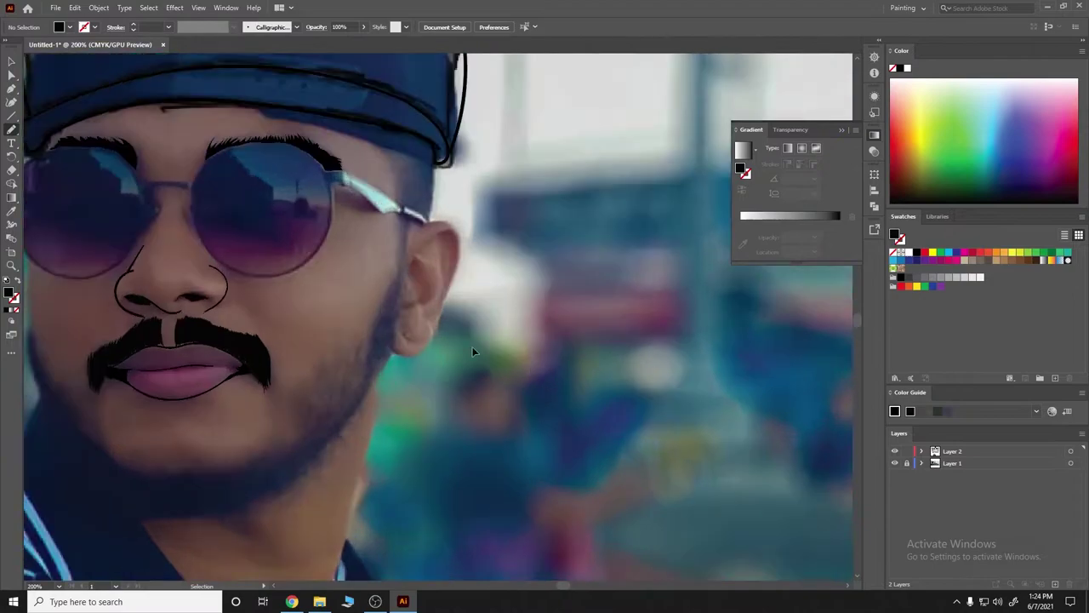
scroll(469, 236, up, 2)
drag(449, 238, 440, 350)
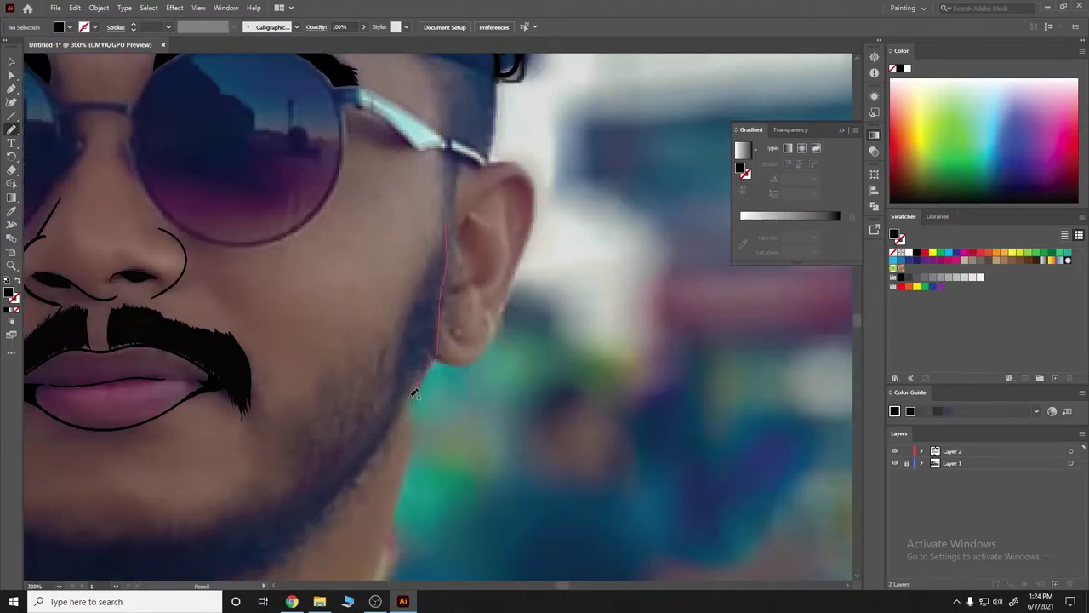
drag(414, 393, 385, 442)
scroll(459, 418, up, 1)
scroll(476, 358, up, 1)
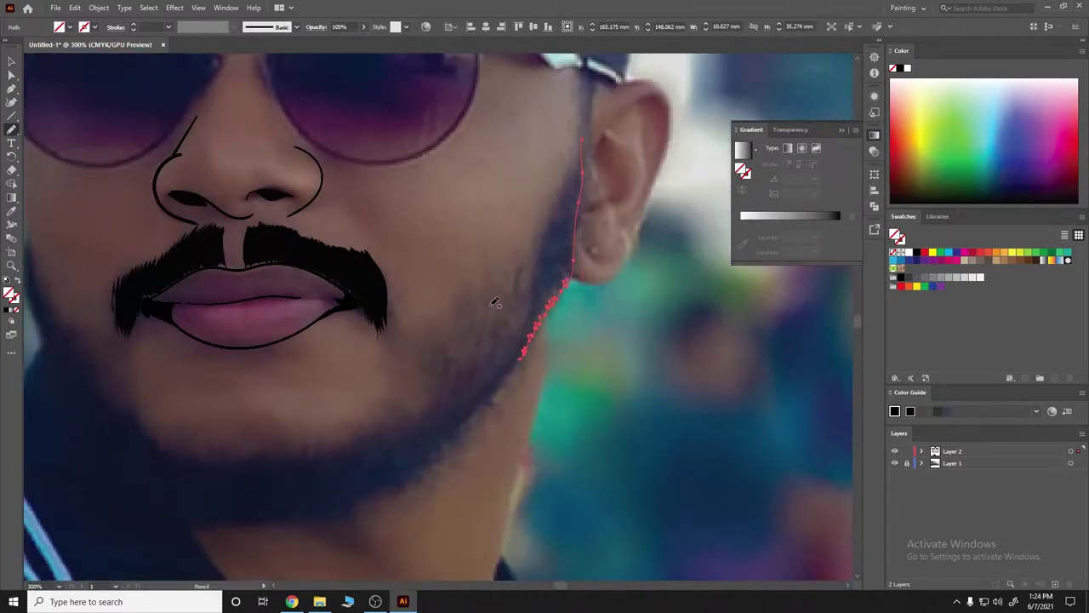
mouse_move(513, 366)
mouse_down()
mouse_move(432, 453)
mouse_move(356, 499)
mouse_up()
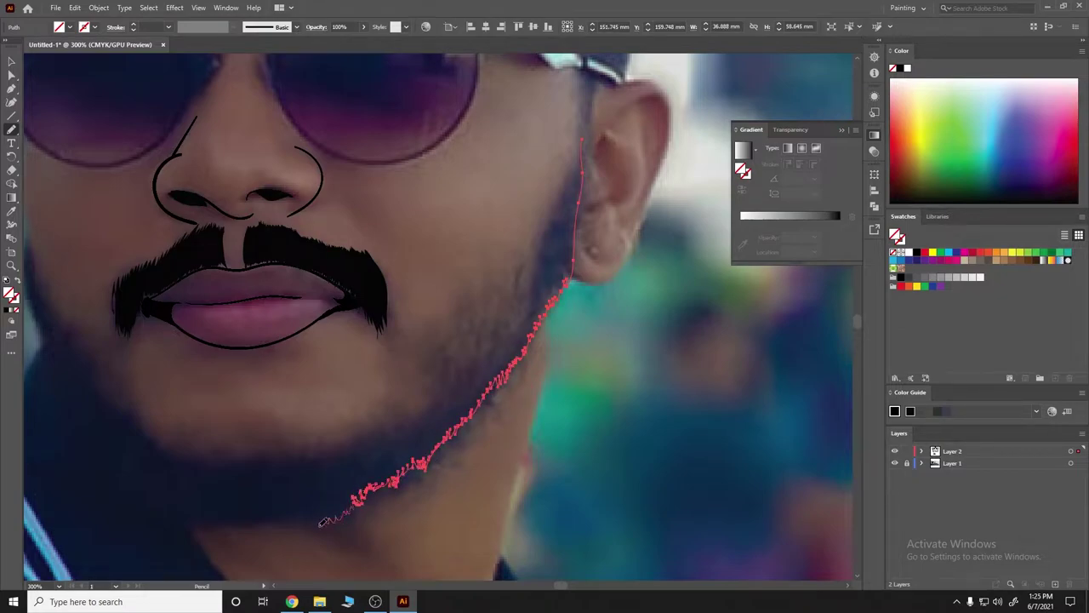
key(ctrl+z)
mouse_move(349, 503)
mouse_down()
mouse_move(233, 520)
mouse_move(151, 513)
mouse_move(65, 388)
mouse_up()
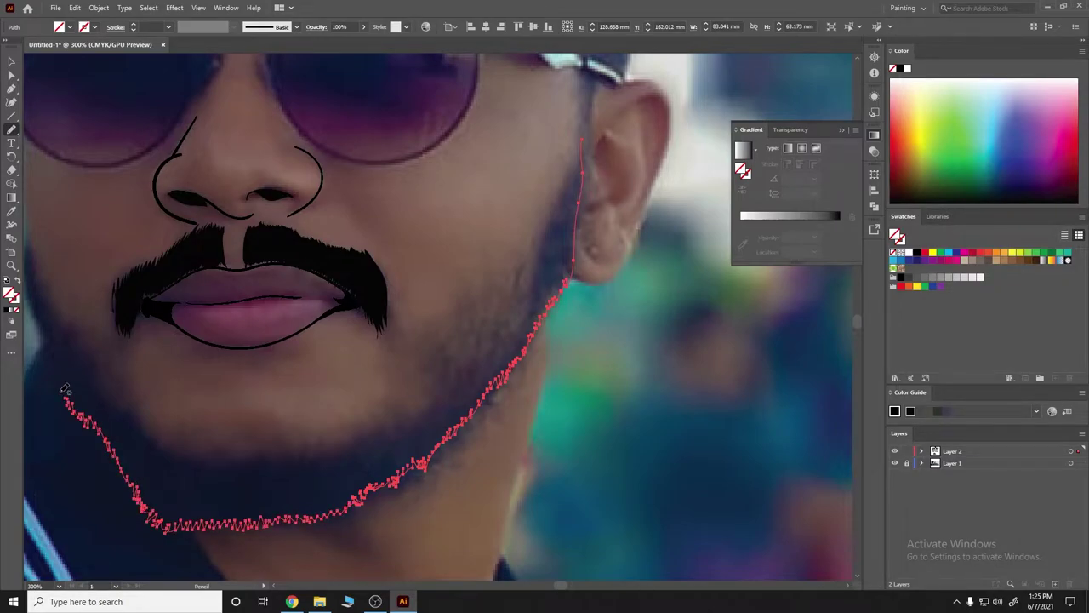
Carry the beard outline up the left cheek and add its inner edge toward the chin.
scroll(128, 374, left, 3)
drag(200, 362, 194, 340)
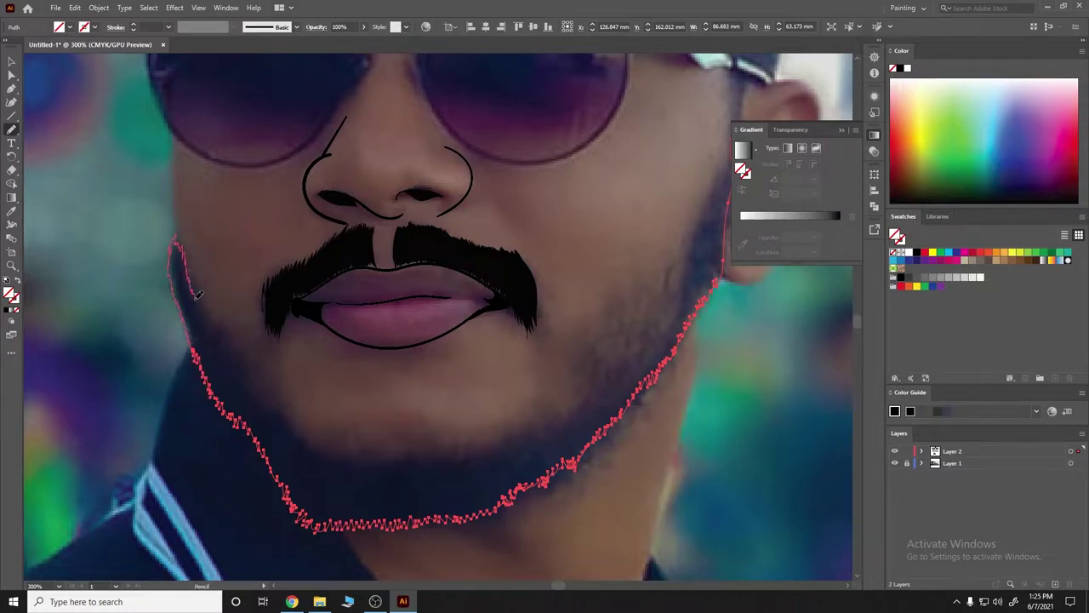
drag(211, 320, 223, 315)
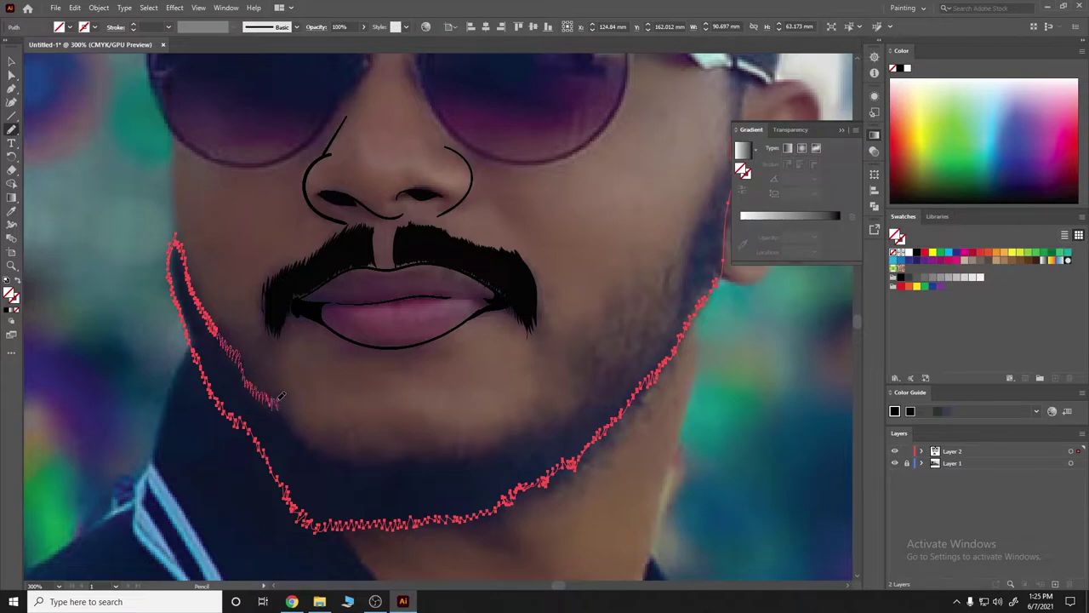
drag(281, 395, 288, 396)
mouse_move(314, 438)
mouse_down()
mouse_move(339, 452)
mouse_move(459, 443)
mouse_up()
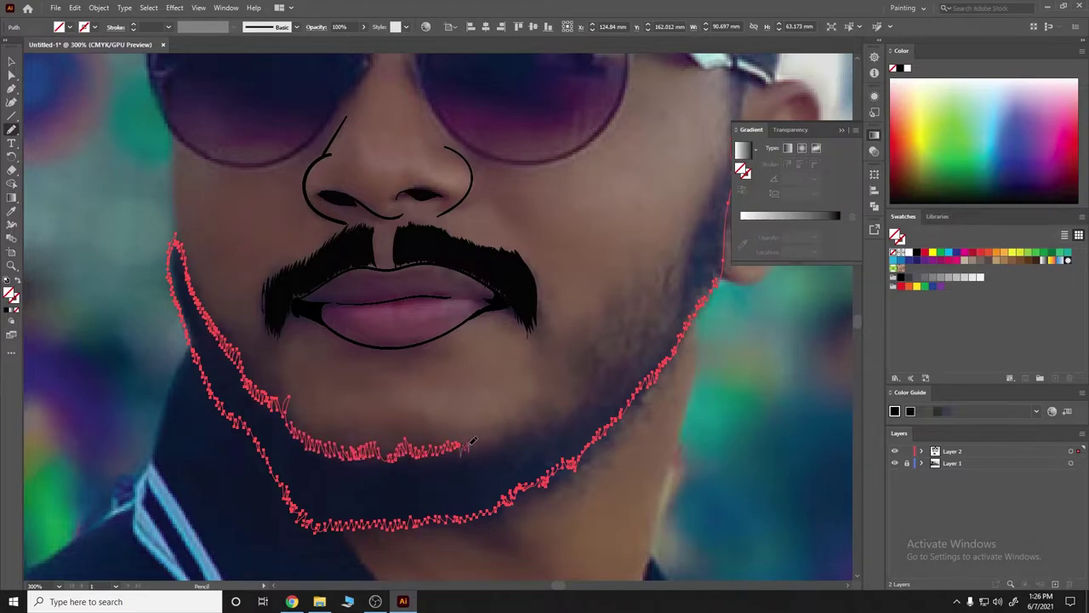
drag(538, 432, 649, 322)
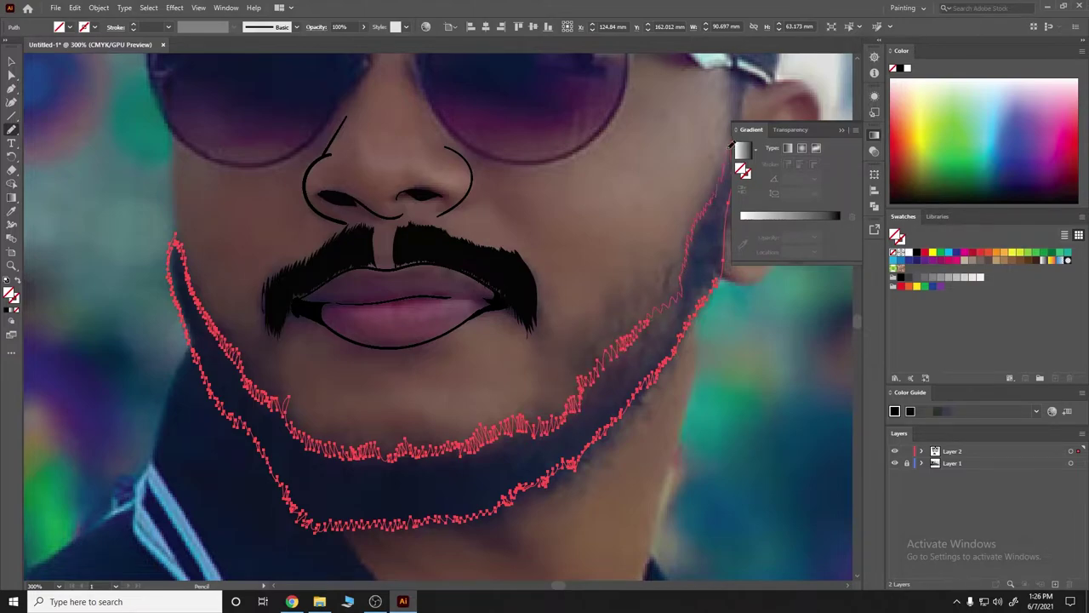
Fill the beard black and add jagged hair strokes at the chin and beside the mustache.
click(11, 295)
key(ctrl+minus)
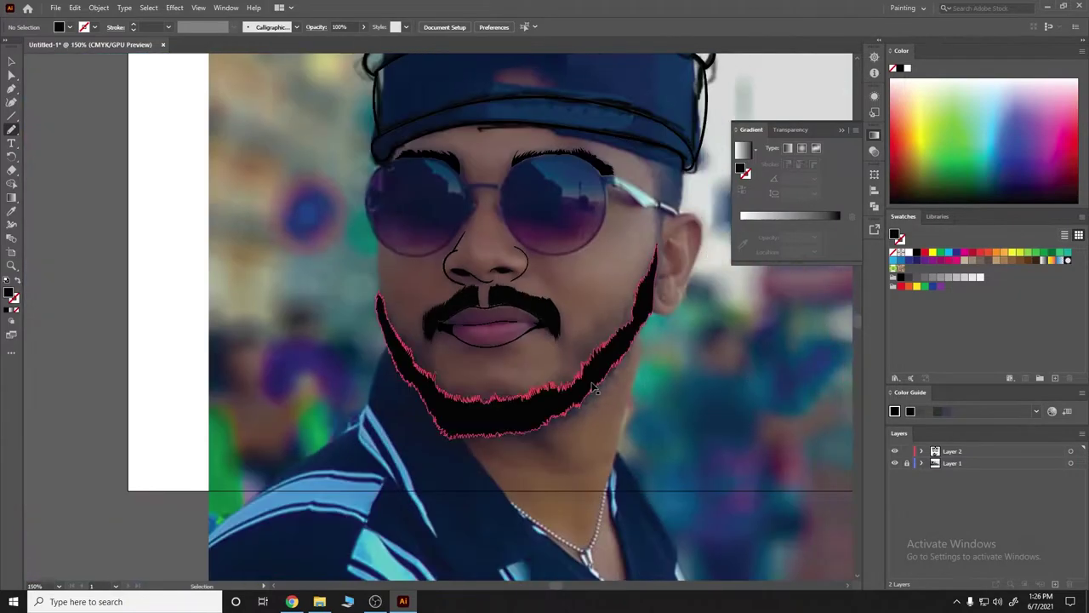
key(ctrl+plus)
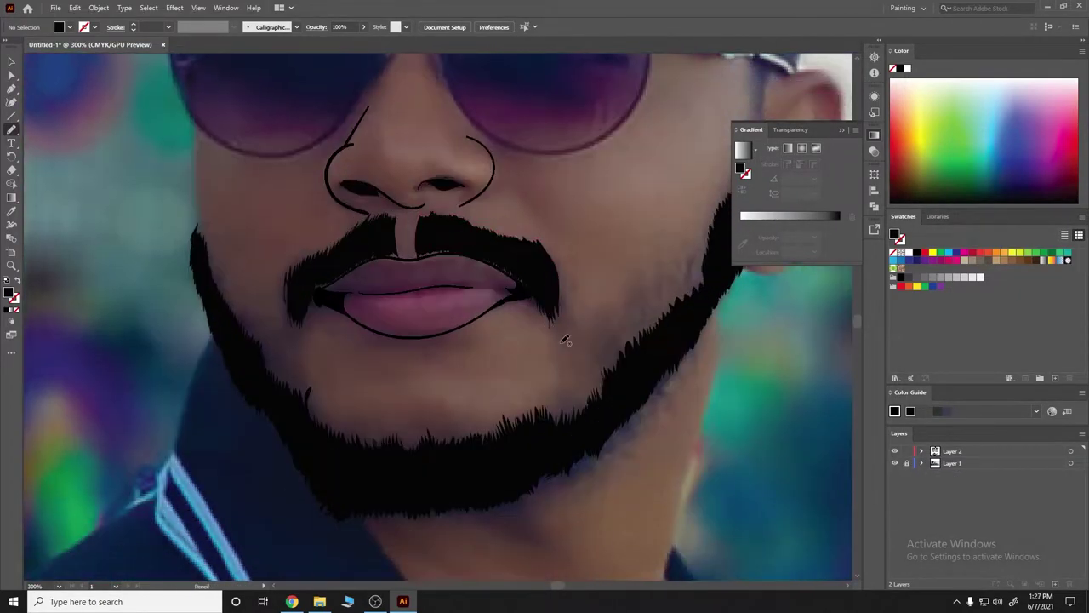
mouse_move(558, 409)
mouse_down()
mouse_move(568, 391)
mouse_move(587, 424)
mouse_up()
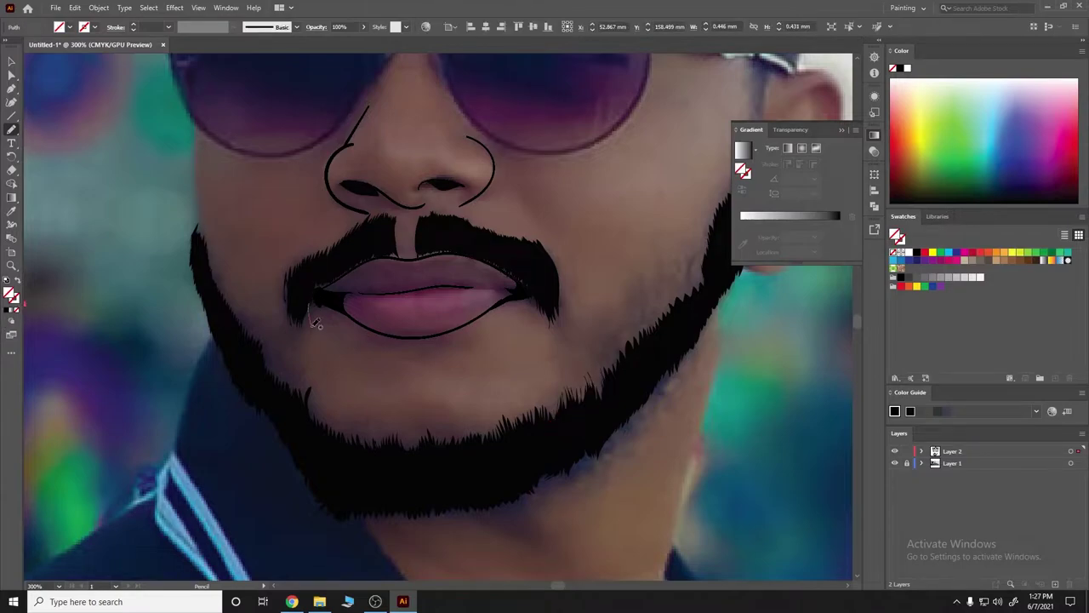
drag(292, 341, 294, 302)
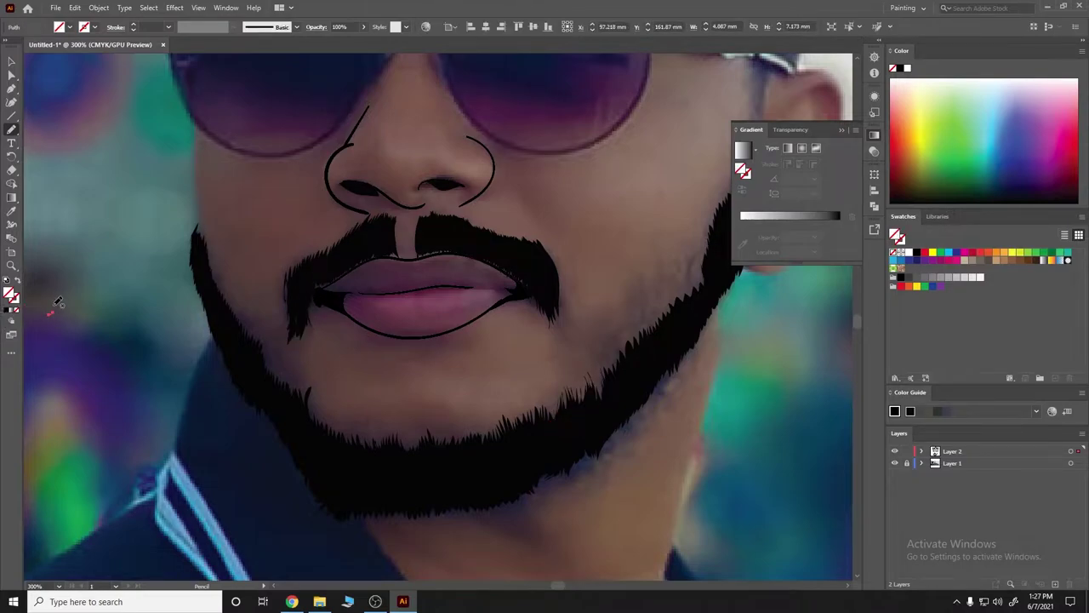
drag(572, 302, 565, 323)
key(ctrl+shift+a)
Add more zigzag hair strokes along the beard edge.
key(ctrl+1)
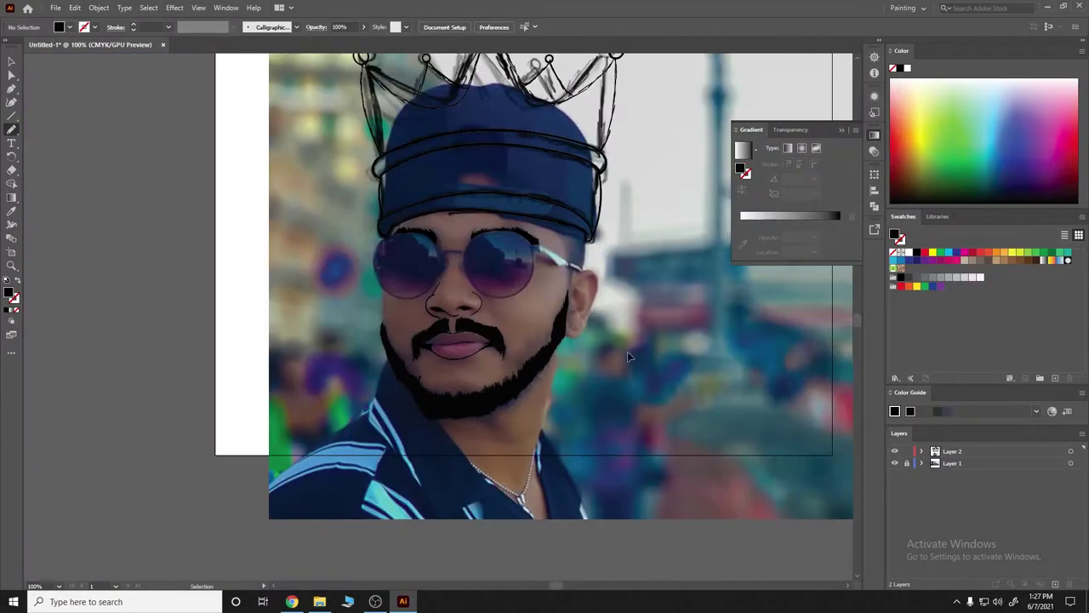
scroll(534, 357, up, 3)
mouse_move(562, 340)
mouse_down()
mouse_move(472, 451)
mouse_move(414, 466)
mouse_up()
key(ctrl+shift+a)
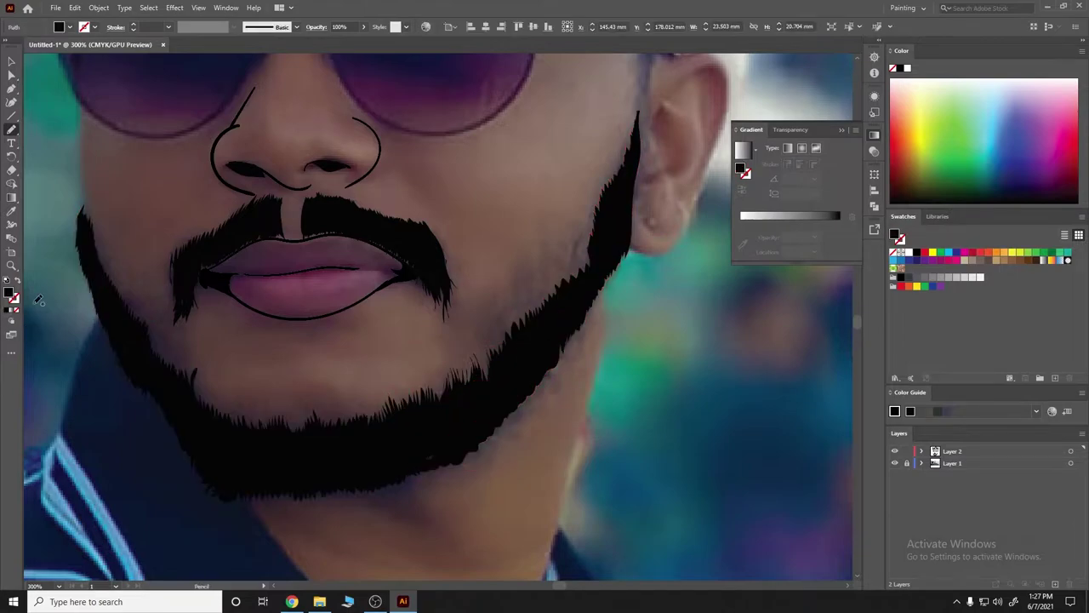
scroll(682, 409, down, 3)
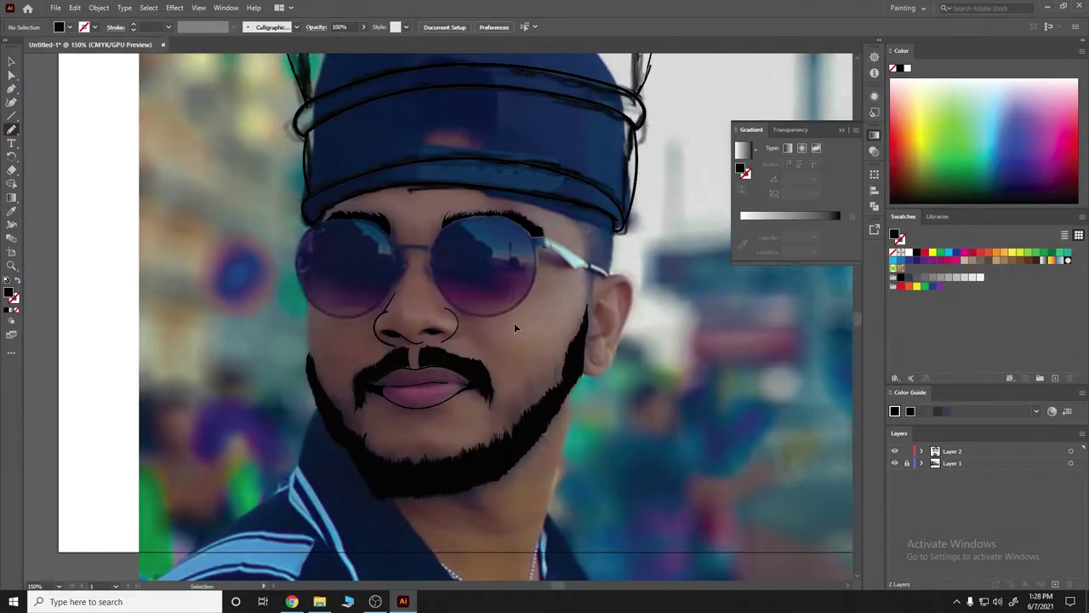
click(11, 130)
Switch to the Paintbrush and set the stroke weight to 0.5 pt.
click(69, 129)
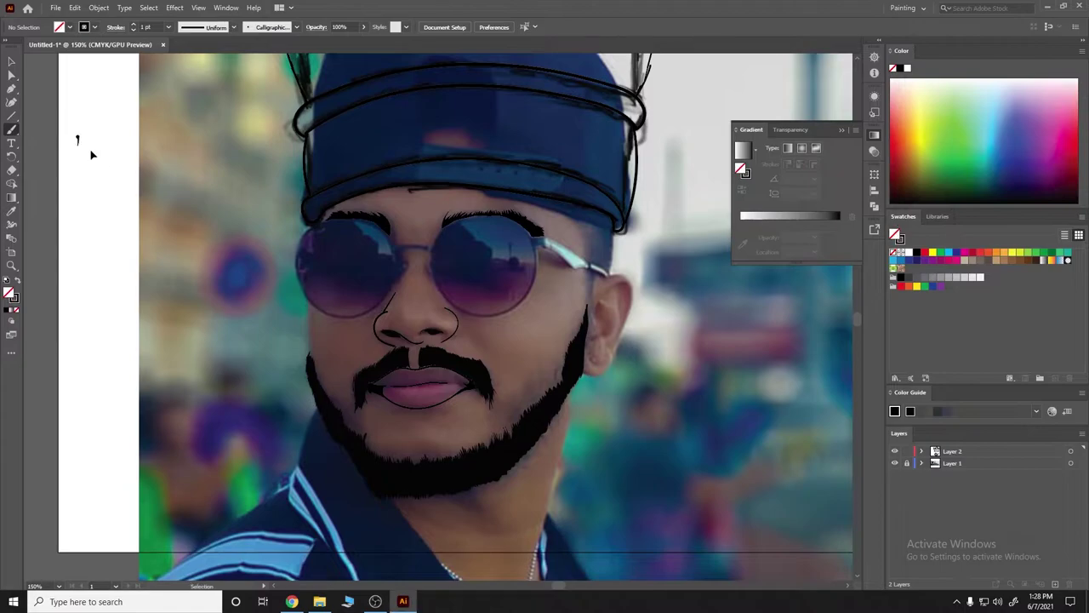
drag(34, 166, 39, 206)
click(168, 27)
click(178, 56)
scroll(498, 212, up, 3)
scroll(499, 213, down, 2)
scroll(598, 307, up, 2)
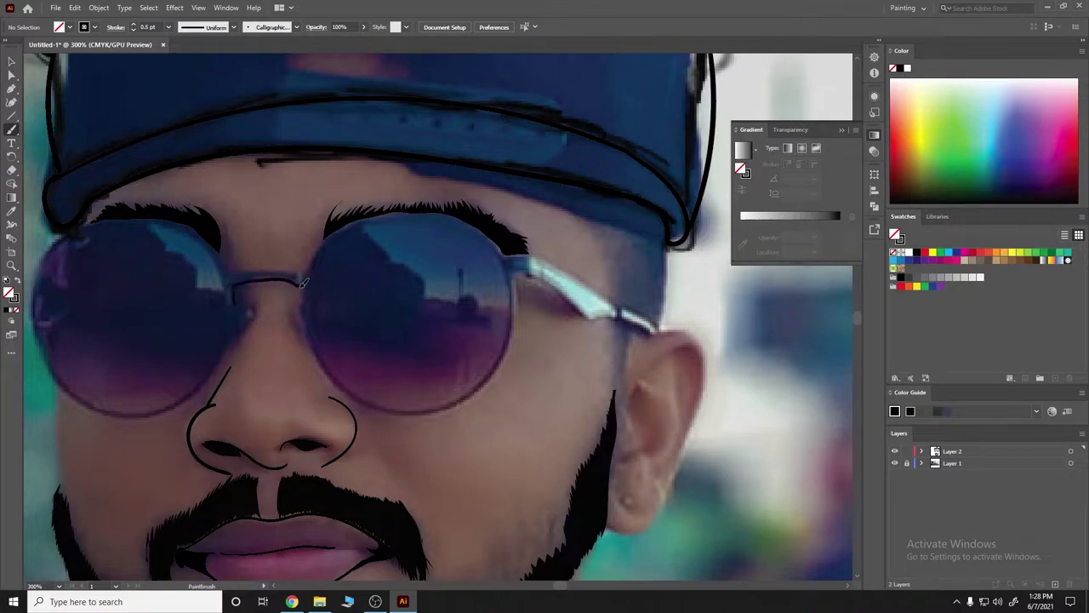
Trace the glasses bridge and the right lens rim.
drag(232, 299, 302, 287)
double_click(11, 131)
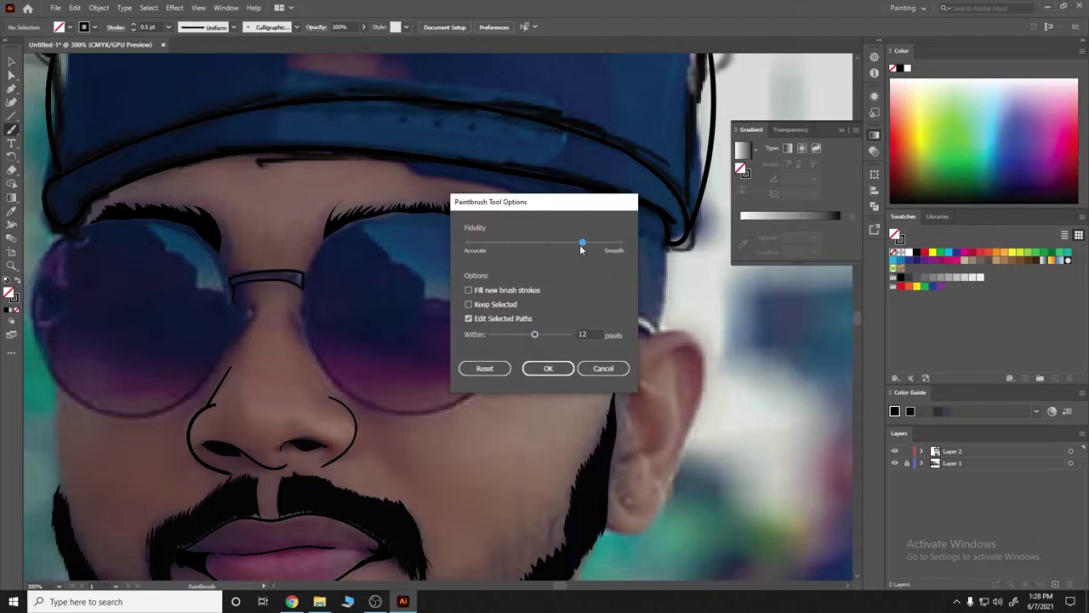
key(Return)
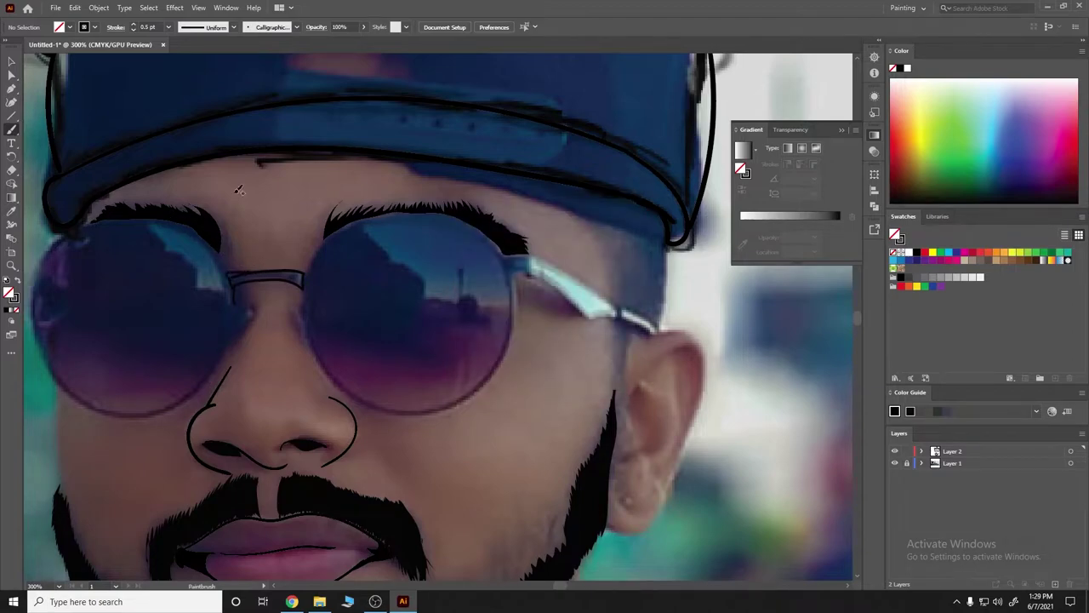
key(ctrl+z)
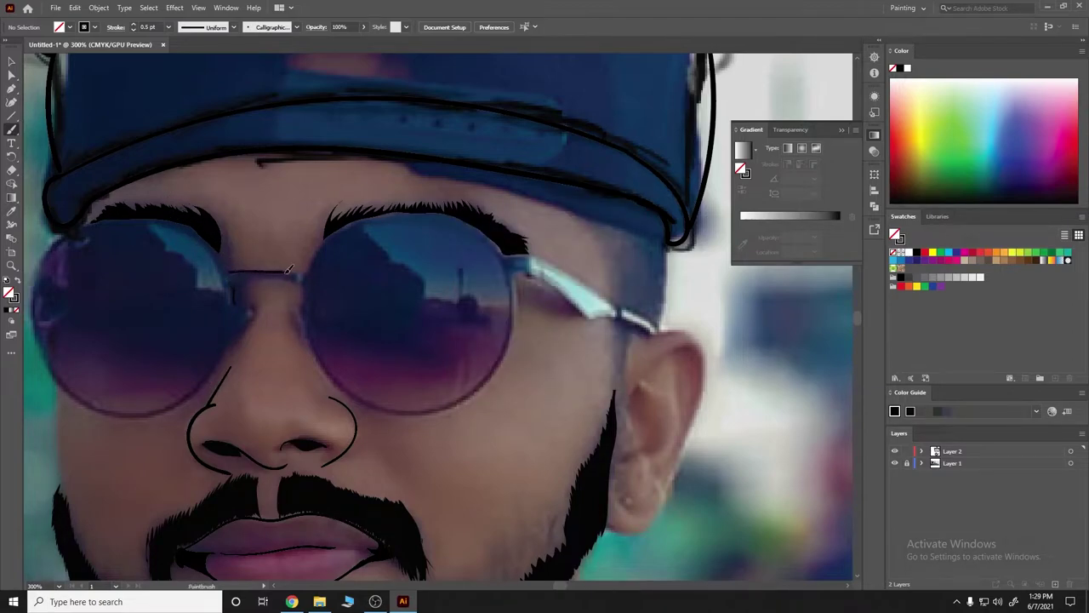
mouse_move(230, 276)
mouse_down()
mouse_move(304, 282)
mouse_move(333, 385)
mouse_move(518, 278)
mouse_up()
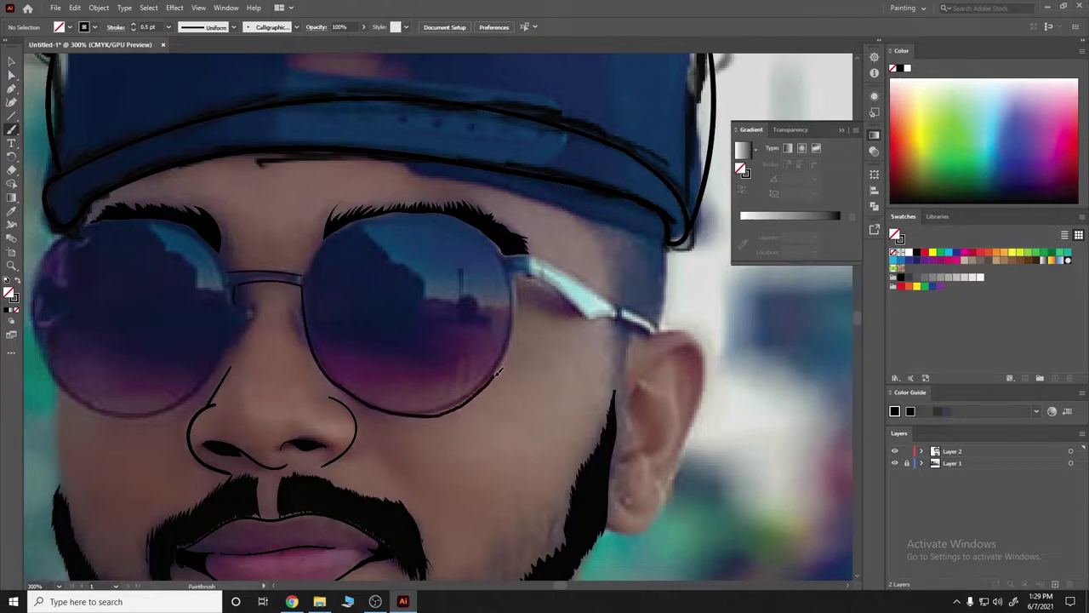
drag(306, 276, 360, 219)
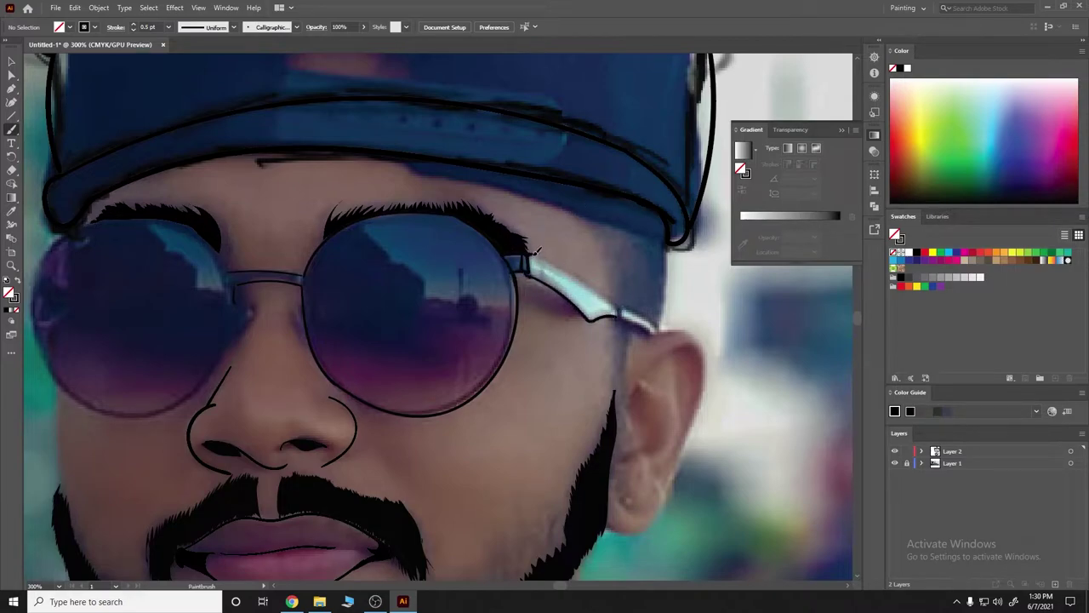
Trace the glasses temple arm, thickening its upper edge.
drag(534, 253, 608, 295)
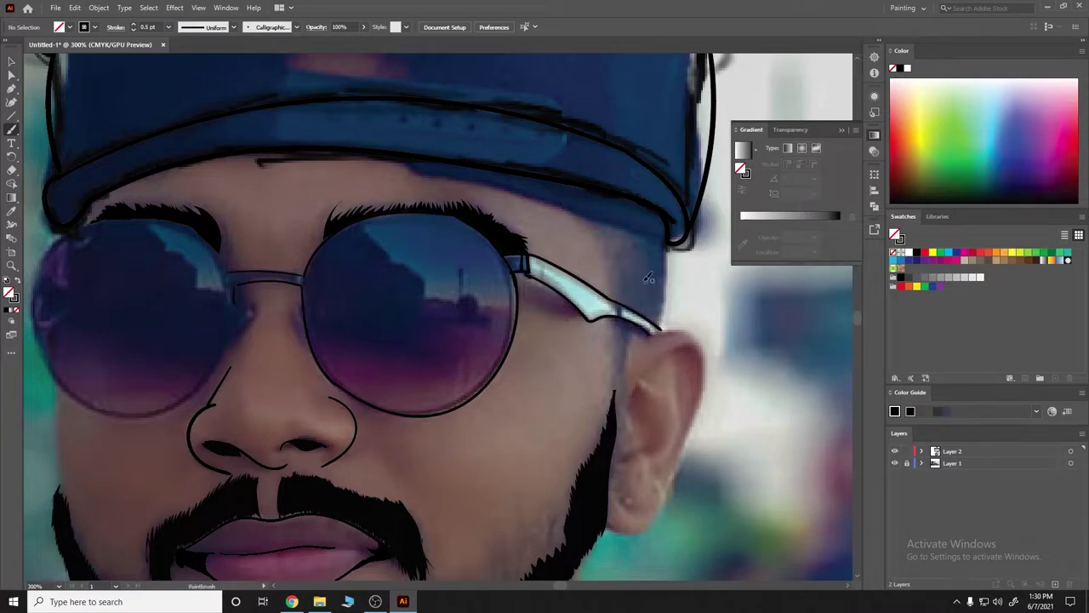
key(ctrl+z)
alt+scroll(626, 298, up, 3)
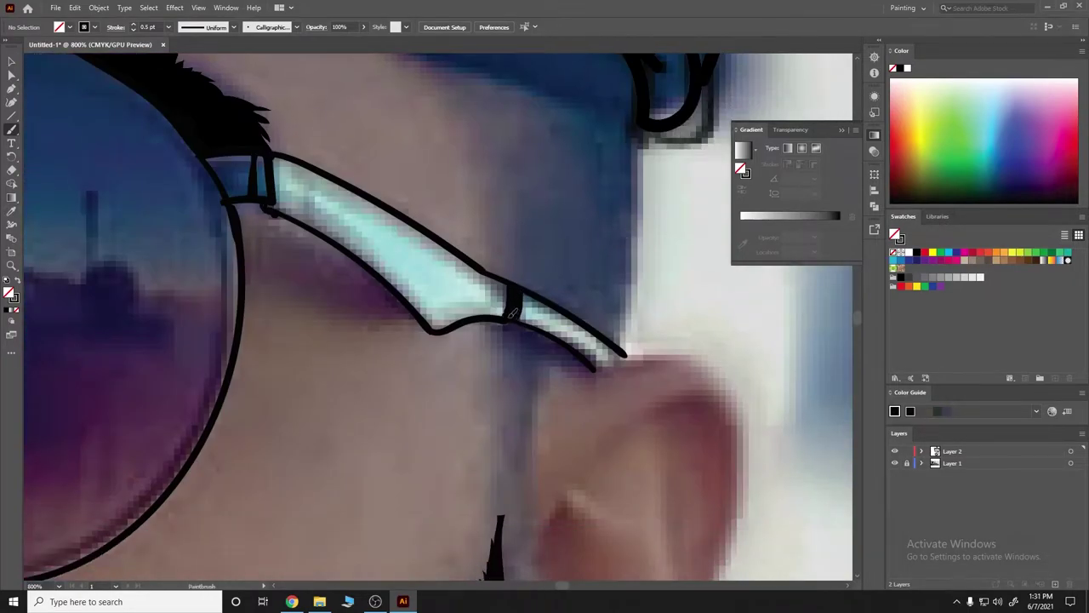
drag(466, 257, 549, 294)
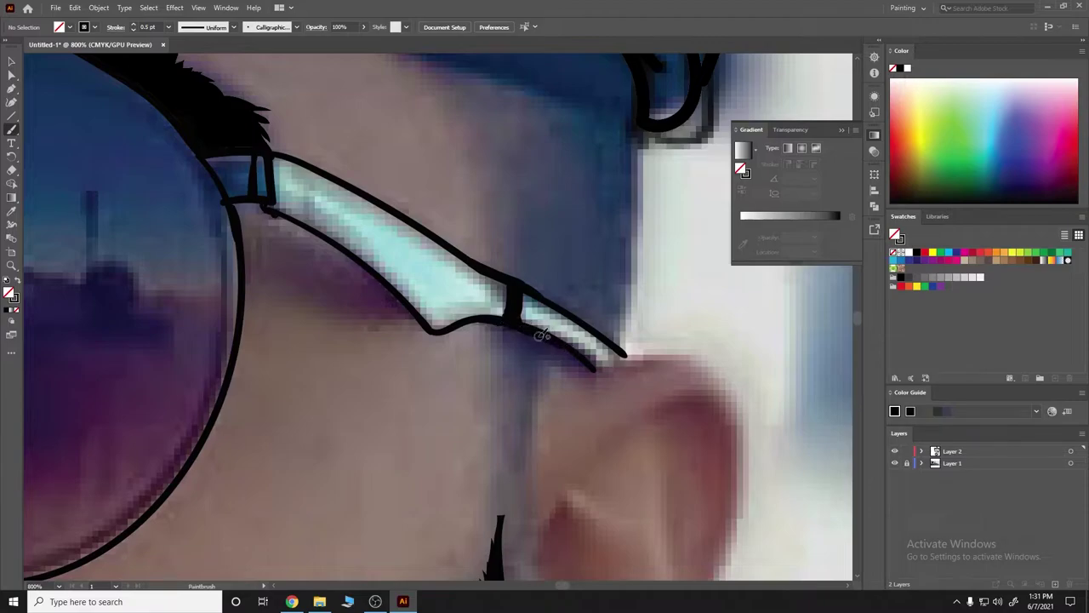
alt+scroll(587, 362, down, 5)
alt+scroll(551, 342, up, 4)
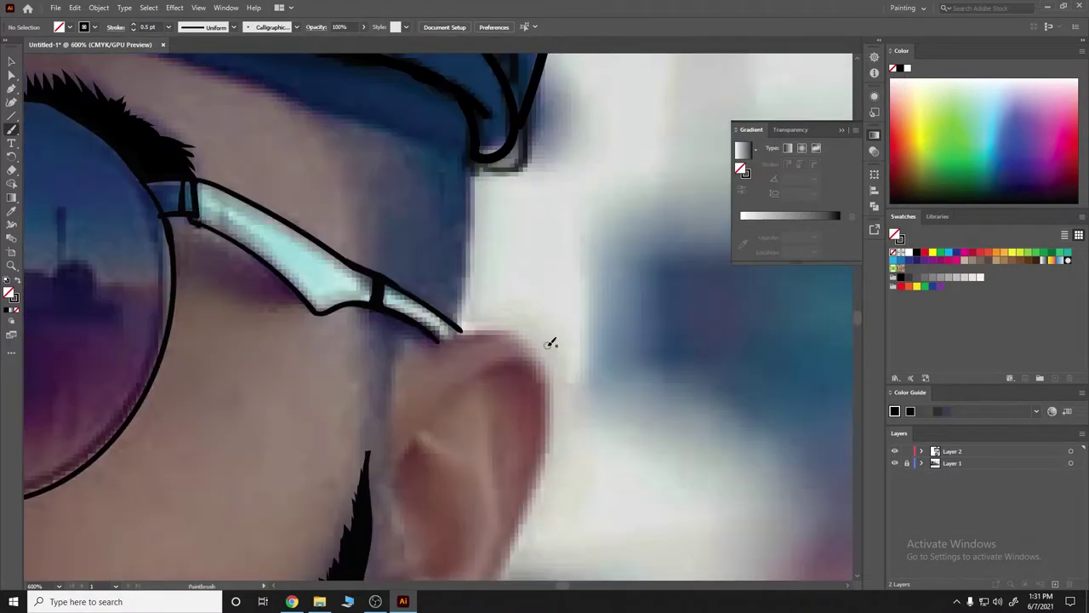
drag(409, 353, 506, 317)
Draw the line along the top of the ear and the inner ear curves.
alt+scroll(591, 309, down, 4)
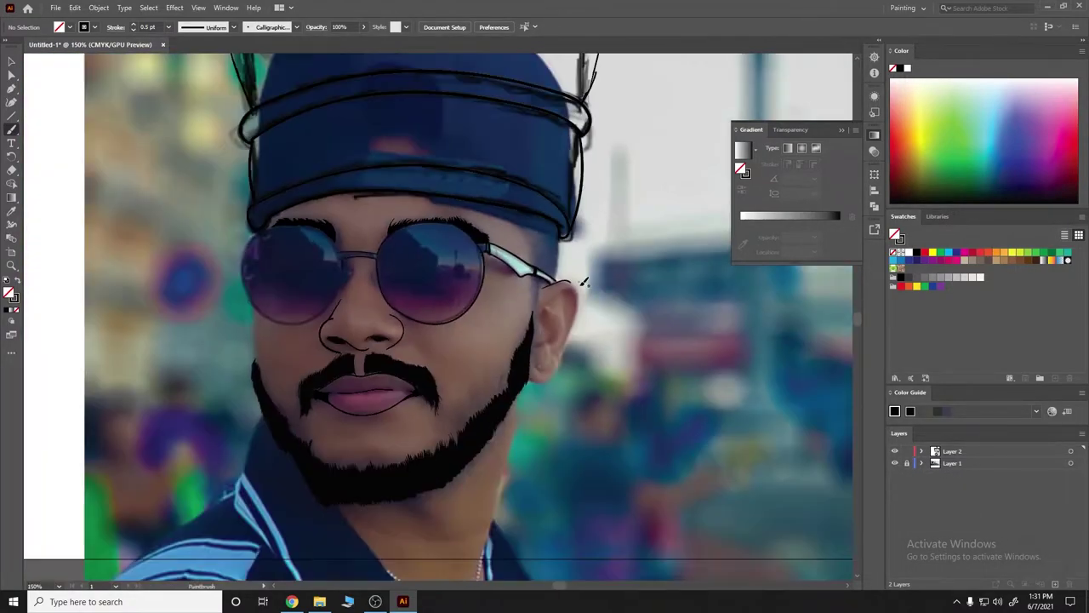
alt+scroll(591, 309, up, 3)
drag(346, 281, 438, 364)
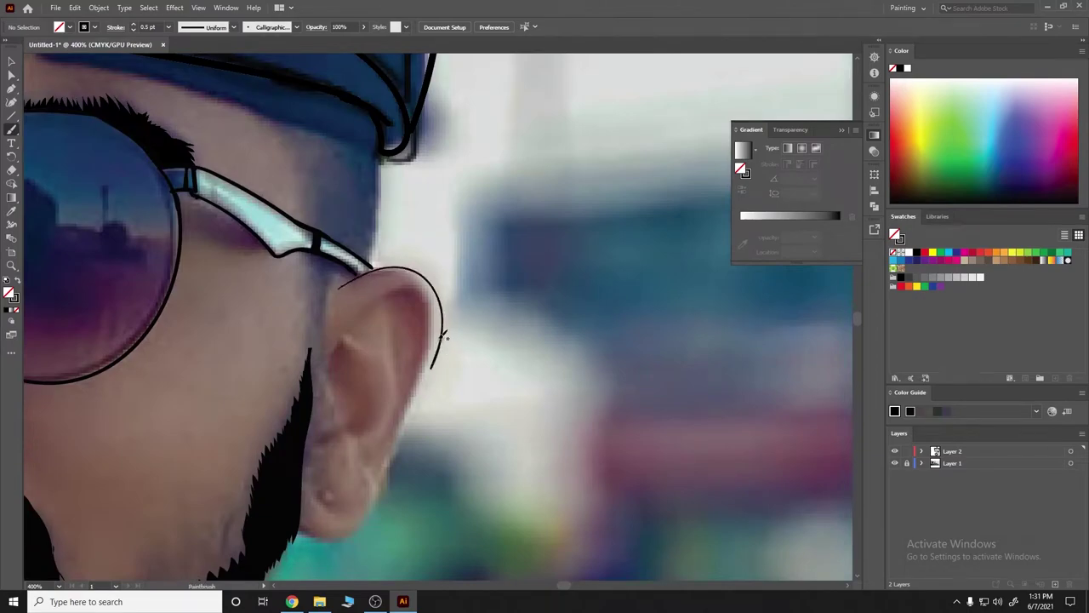
key(ctrl+z)
mouse_move(342, 287)
mouse_down()
mouse_move(435, 292)
mouse_move(324, 541)
mouse_up()
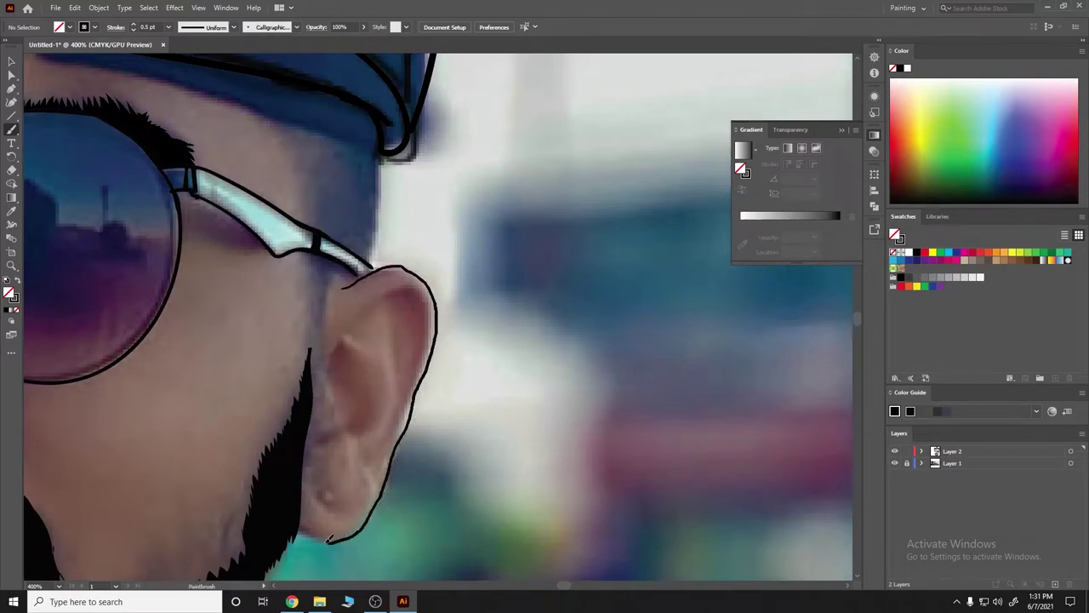
drag(328, 361, 419, 362)
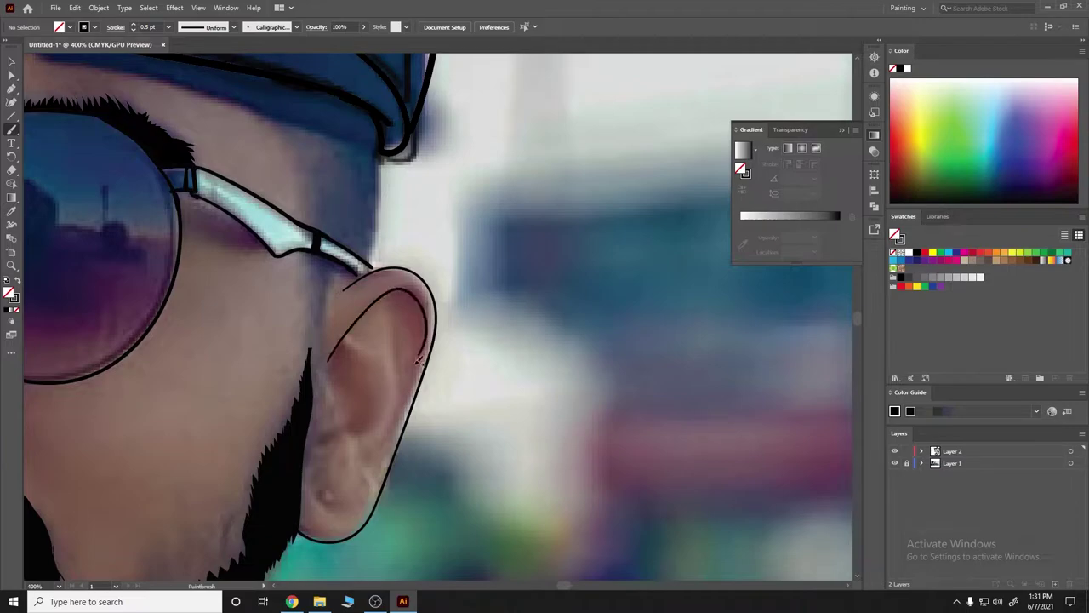
mouse_move(328, 380)
mouse_down()
mouse_move(331, 434)
mouse_move(361, 347)
mouse_up()
scroll(386, 326, down, 3)
scroll(437, 349, up, 2)
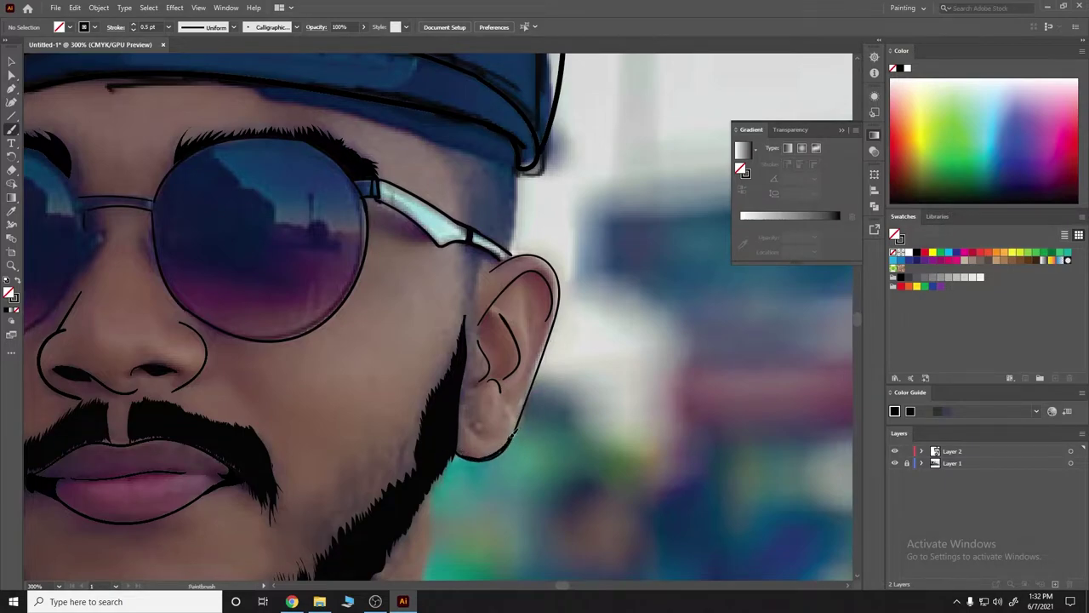
Trace the earlobe and the ear's outer edge up and over the top.
drag(515, 432, 474, 458)
scroll(560, 367, down, 2)
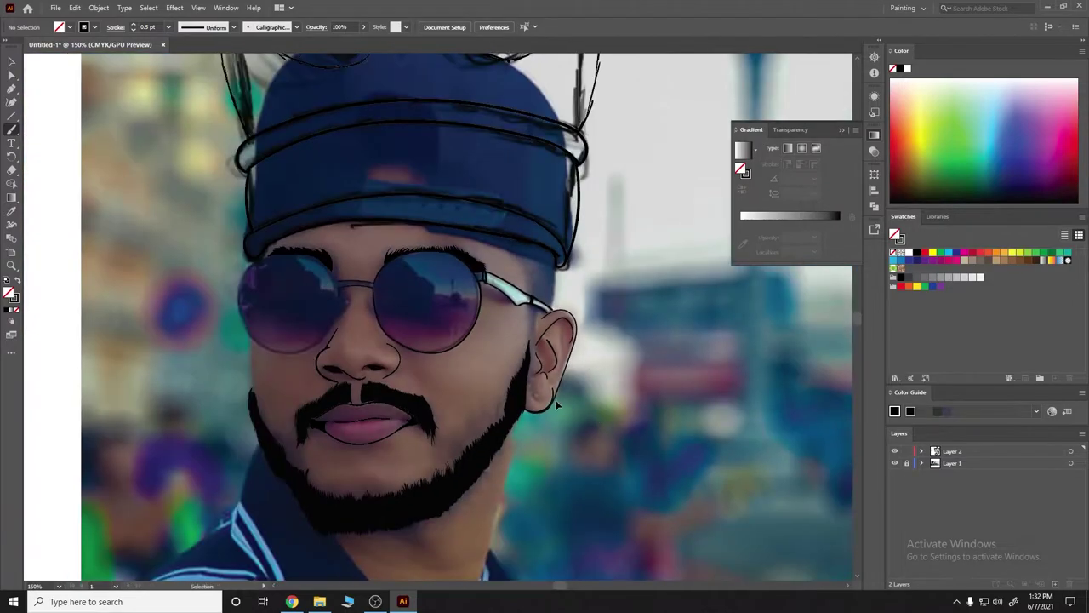
scroll(520, 373, up, 3)
scroll(520, 374, up, 2)
key(ctrl+z)
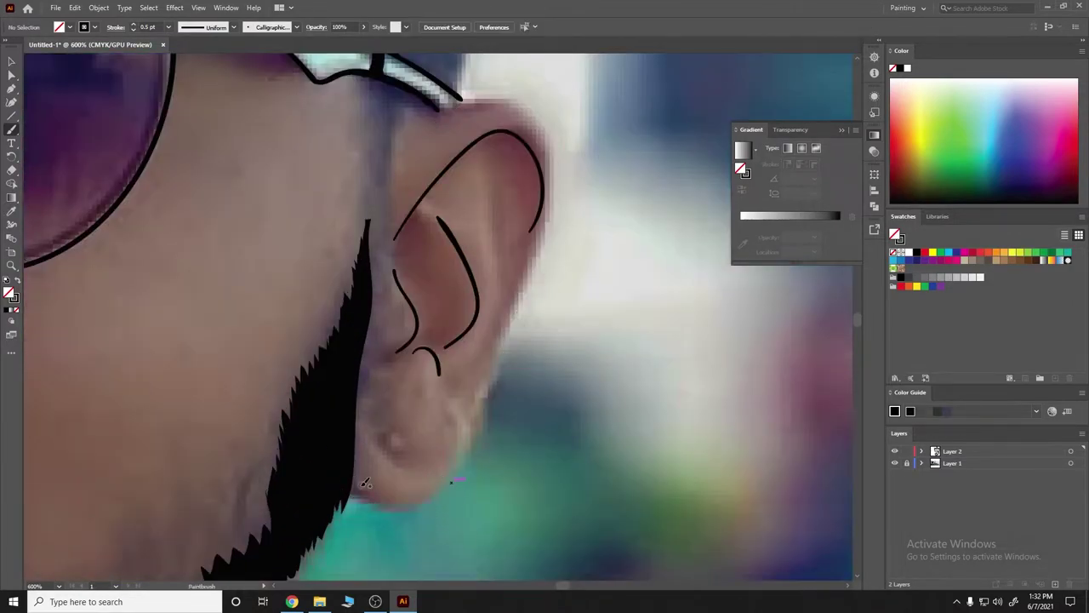
drag(350, 485, 475, 363)
drag(470, 420, 546, 166)
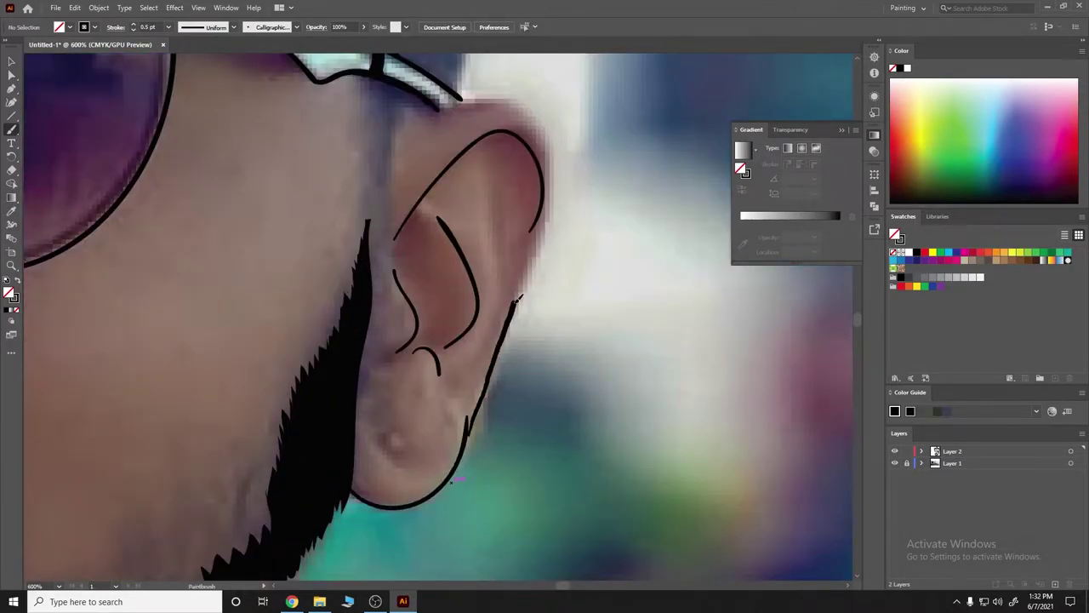
scroll(551, 235, up, 1)
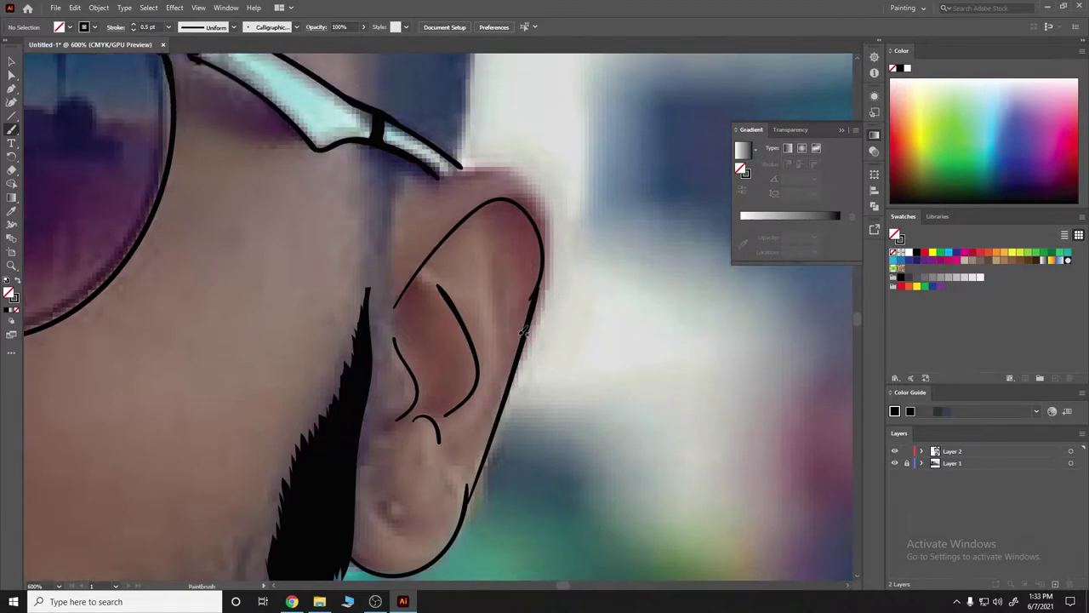
key(ctrl+z)
drag(470, 507, 546, 303)
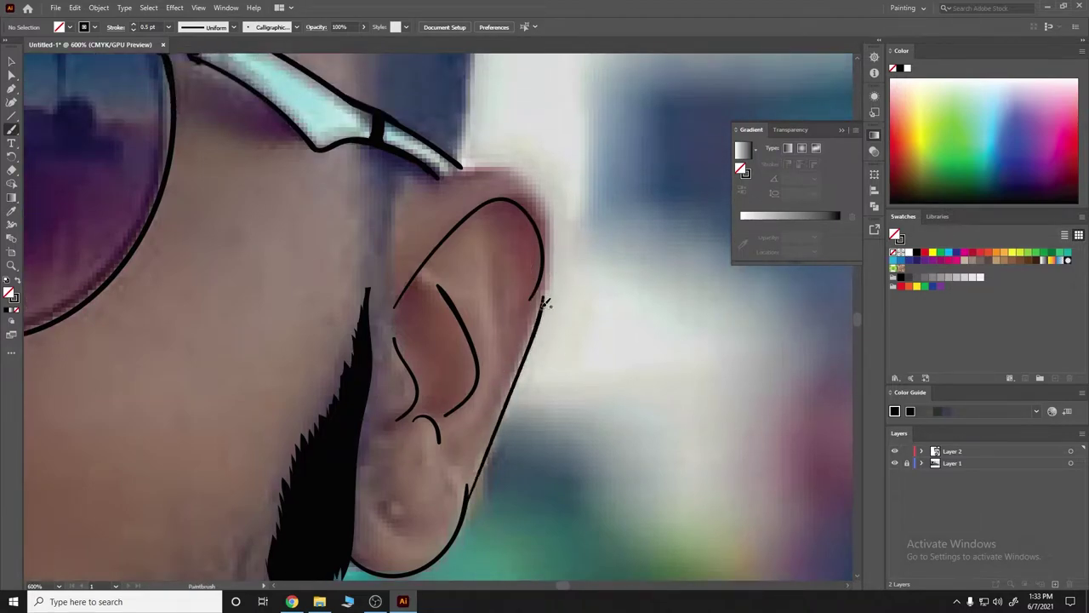
drag(545, 303, 393, 221)
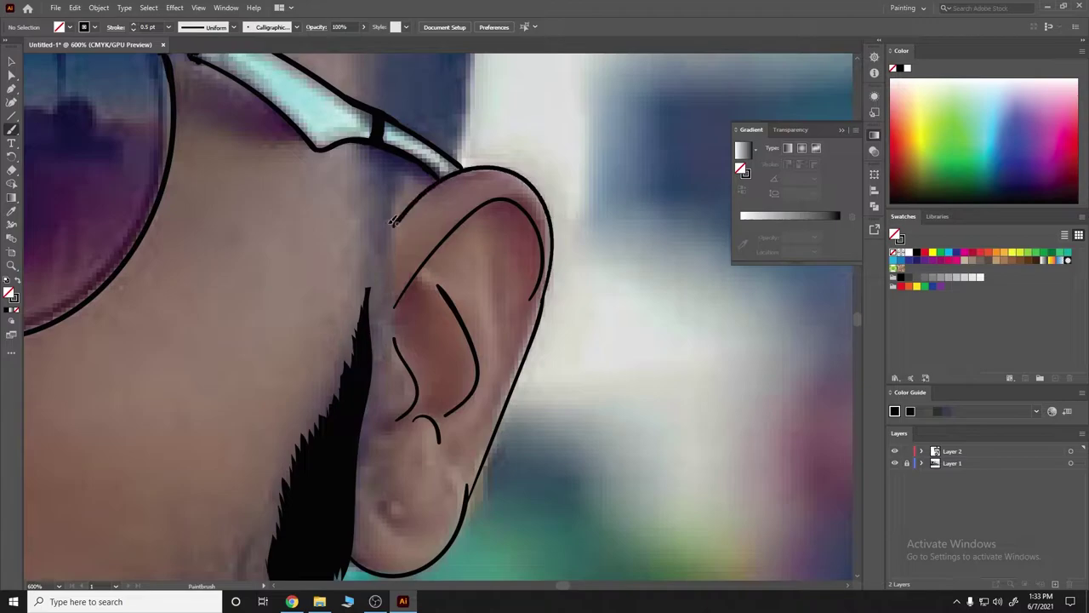
scroll(554, 269, down, 4)
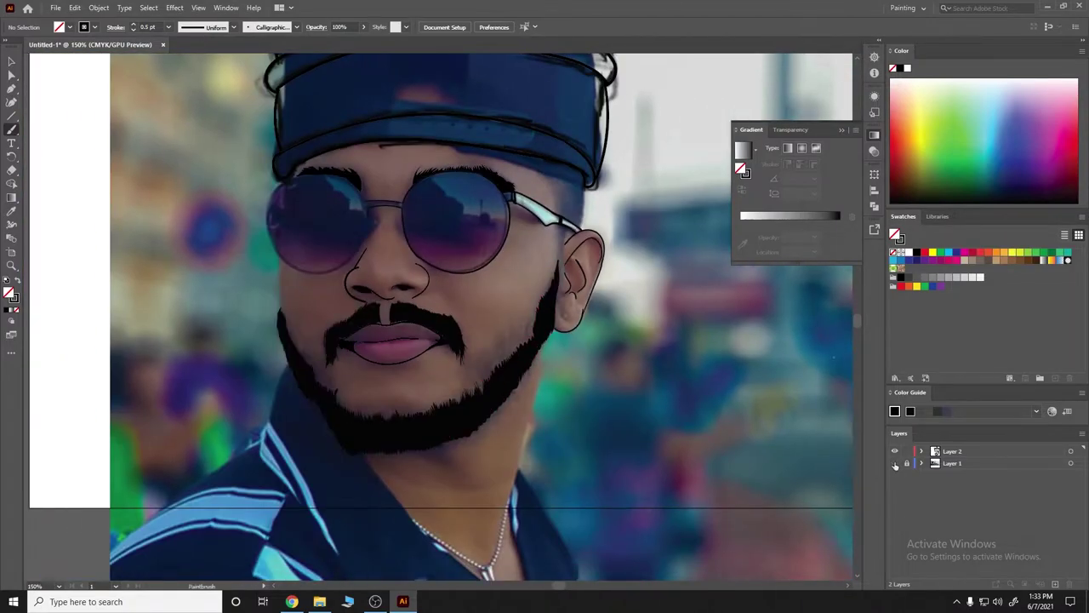
Draw the left cheek edge, the left lens's lower and inner edges, and both nose pads.
scroll(328, 264, up, 3)
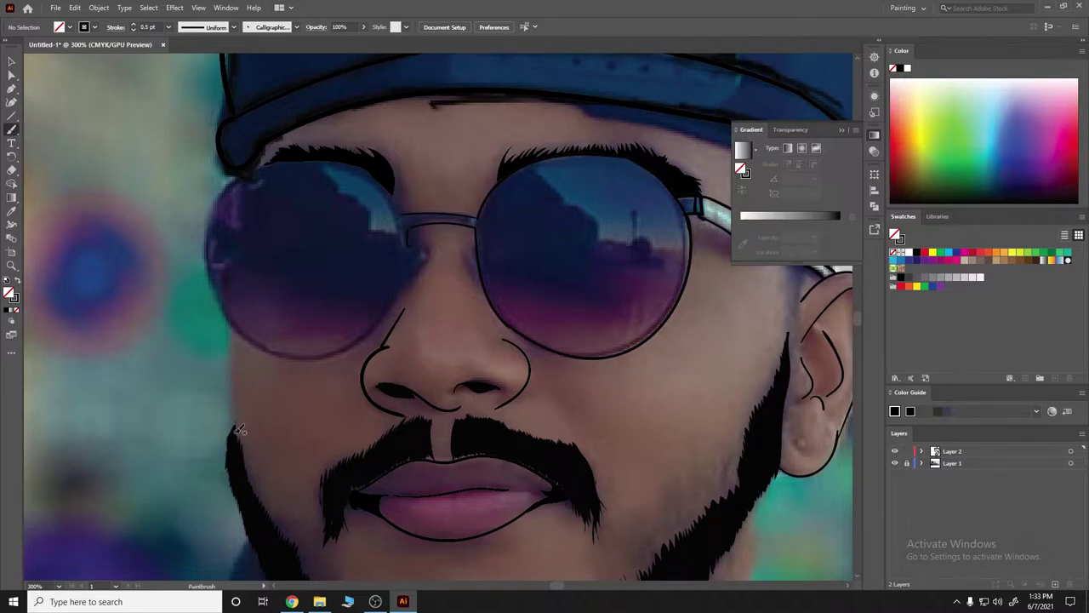
drag(232, 426, 234, 358)
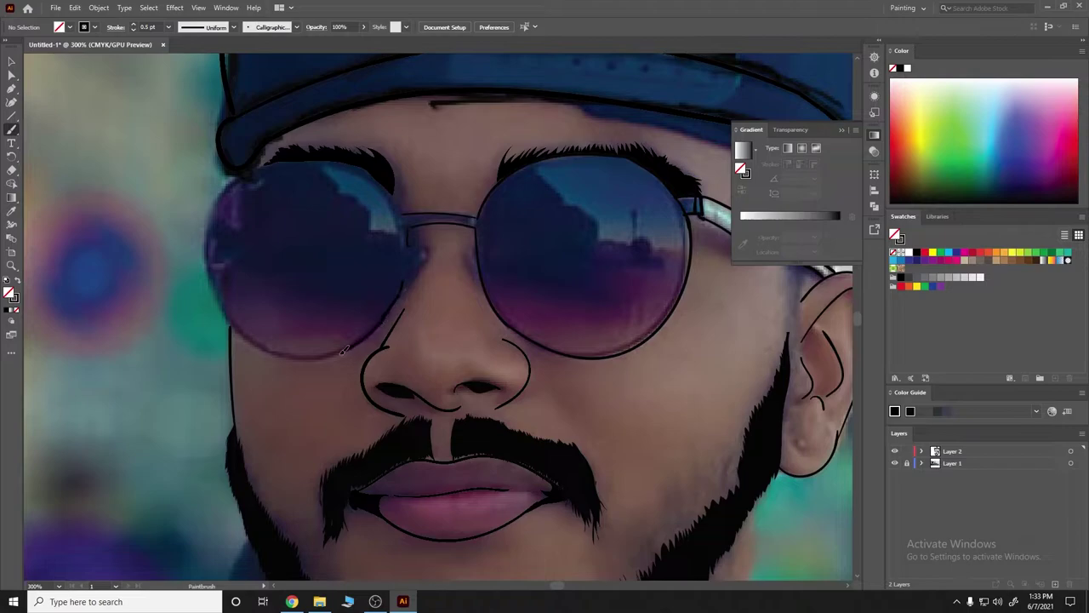
mouse_move(351, 349)
mouse_down()
mouse_move(307, 360)
mouse_move(226, 149)
mouse_up()
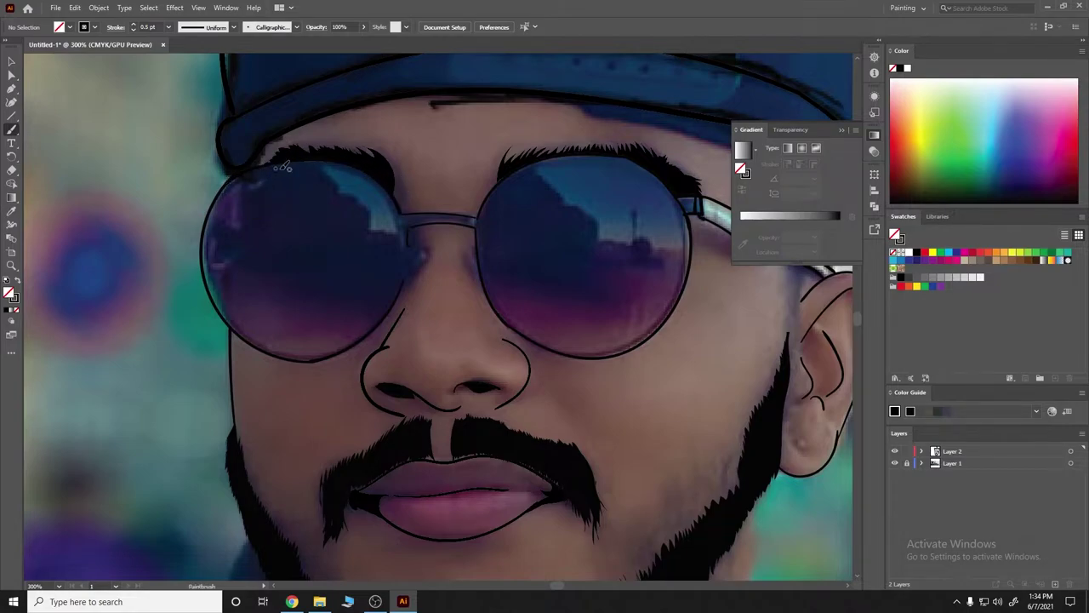
scroll(330, 185, up, 1)
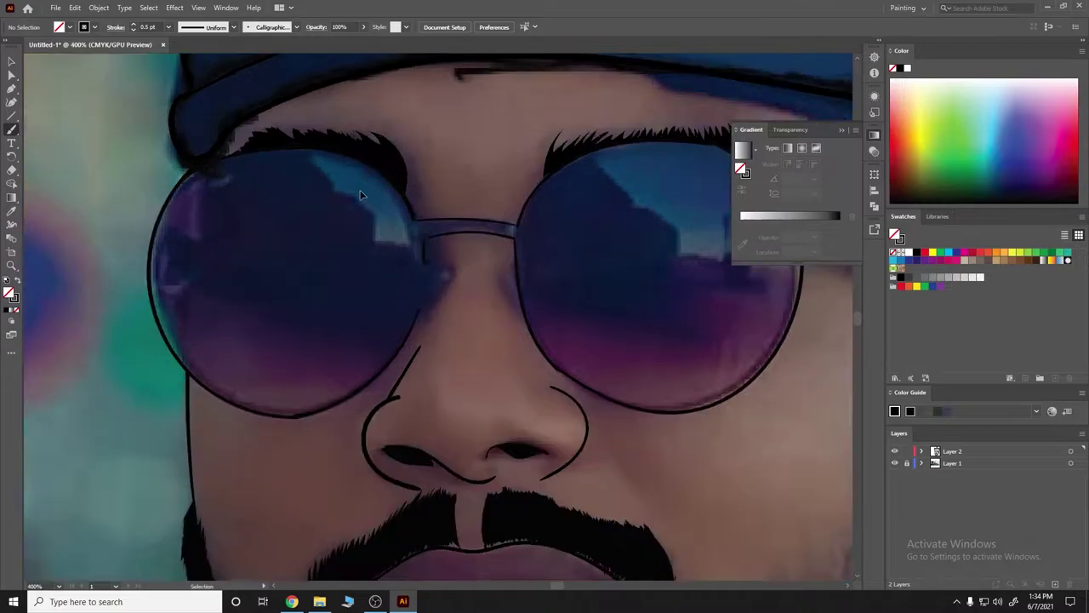
scroll(330, 185, up, 1)
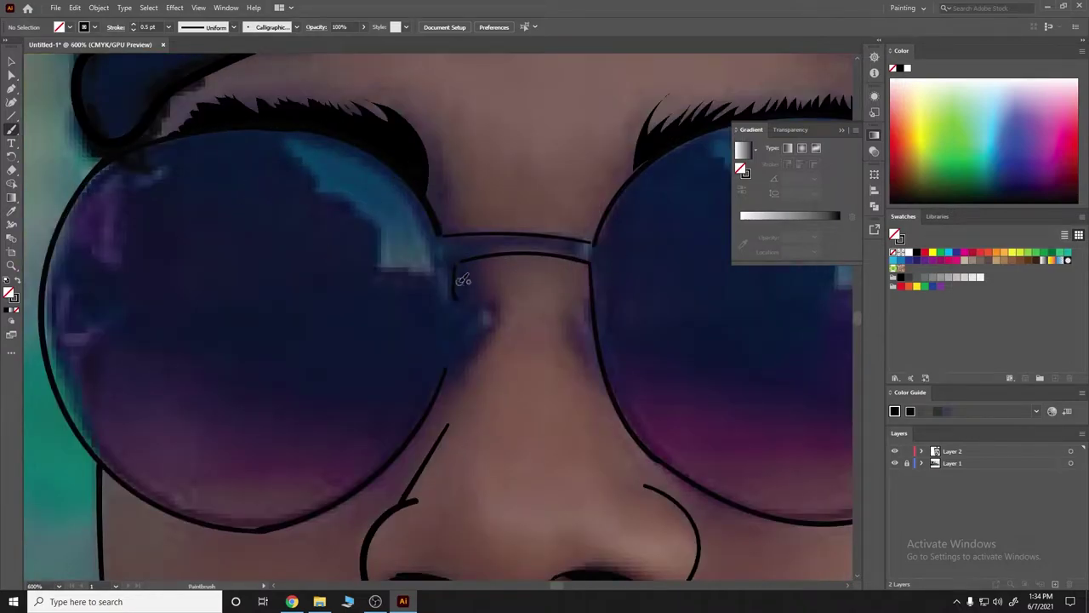
drag(454, 265, 438, 380)
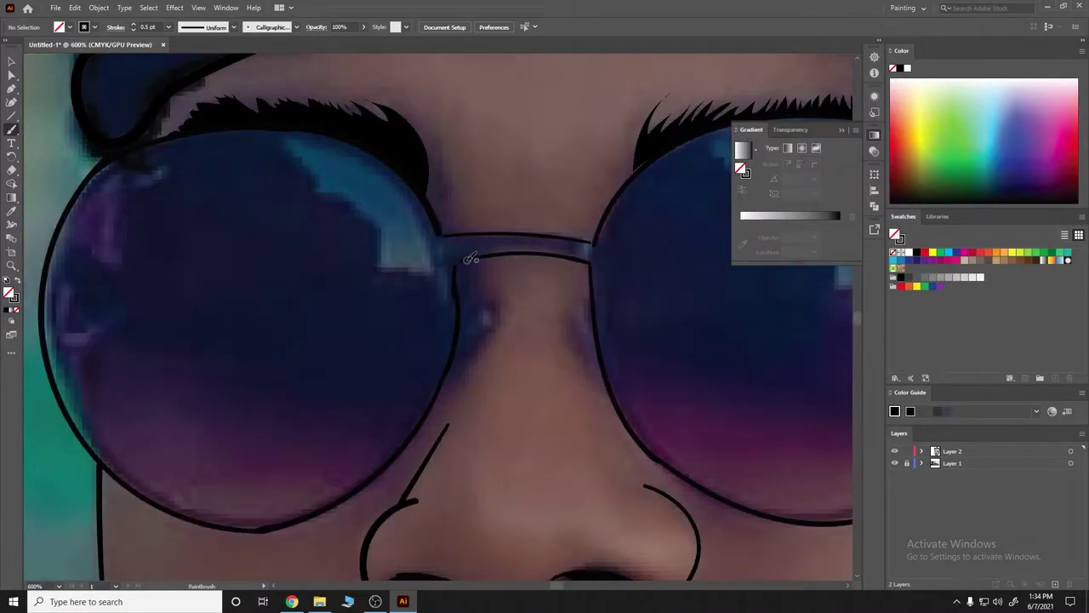
mouse_move(468, 317)
mouse_down()
mouse_move(487, 299)
mouse_move(457, 375)
mouse_up()
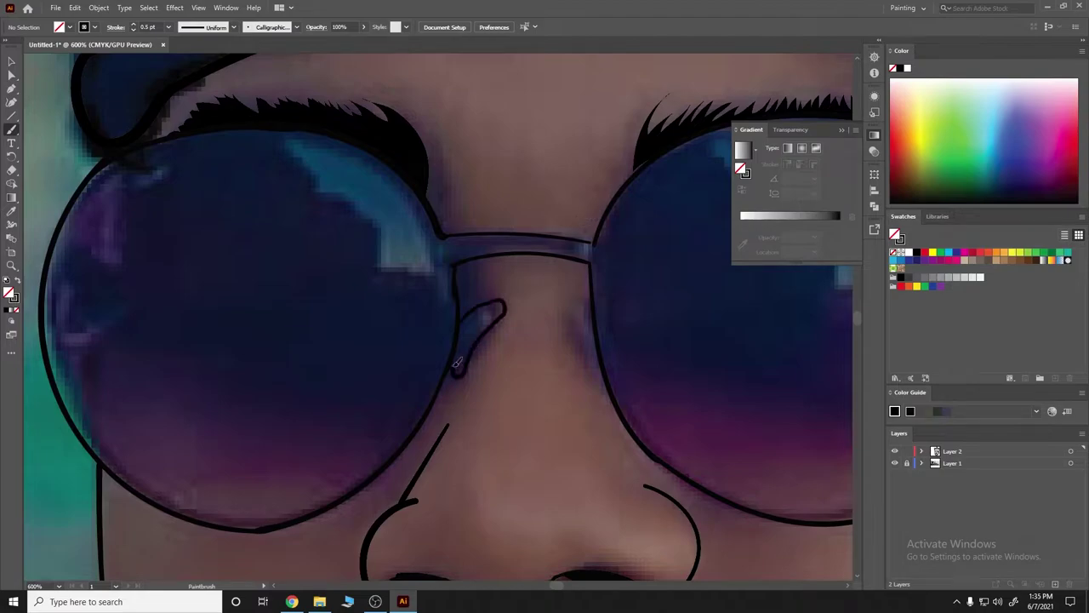
mouse_move(594, 293)
mouse_down()
mouse_move(589, 351)
mouse_move(606, 369)
mouse_up()
Complete the left lens outline around its bottom, top and top-left corner.
key(ctrl+minus)
key(ctrl+minus)
key(ctrl+plus)
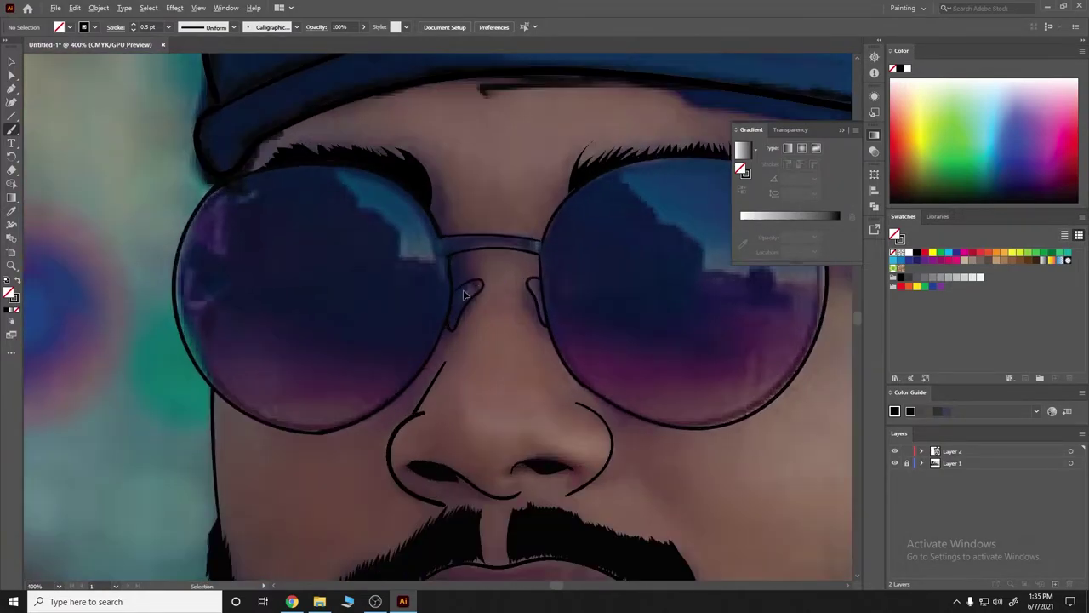
drag(228, 186, 297, 431)
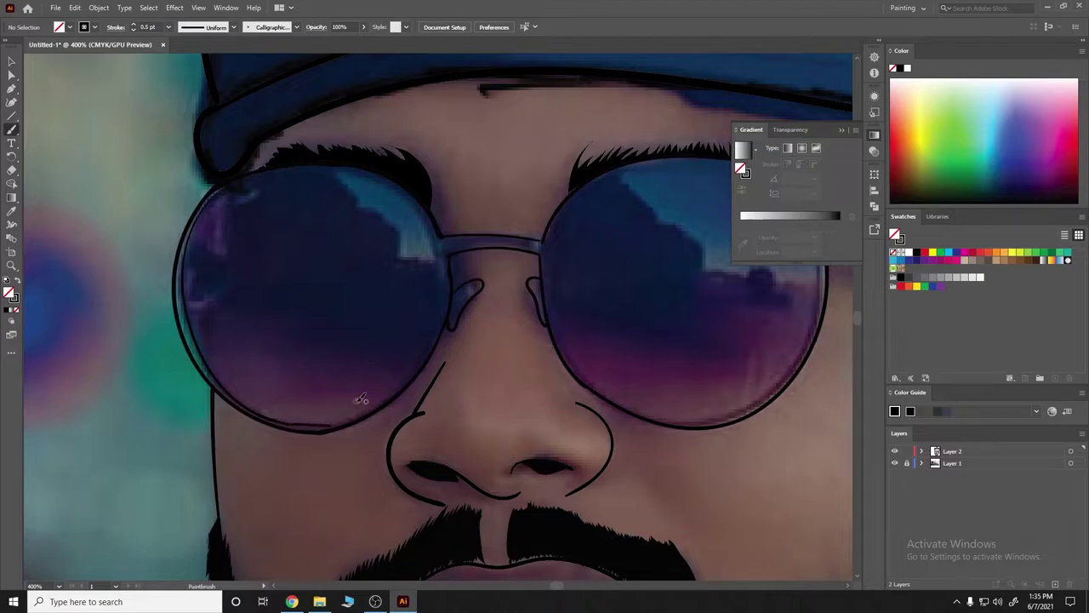
mouse_move(218, 191)
mouse_down()
mouse_move(340, 170)
mouse_move(421, 208)
mouse_move(448, 278)
mouse_move(410, 368)
mouse_move(345, 415)
mouse_move(265, 397)
mouse_up()
drag(188, 269, 218, 192)
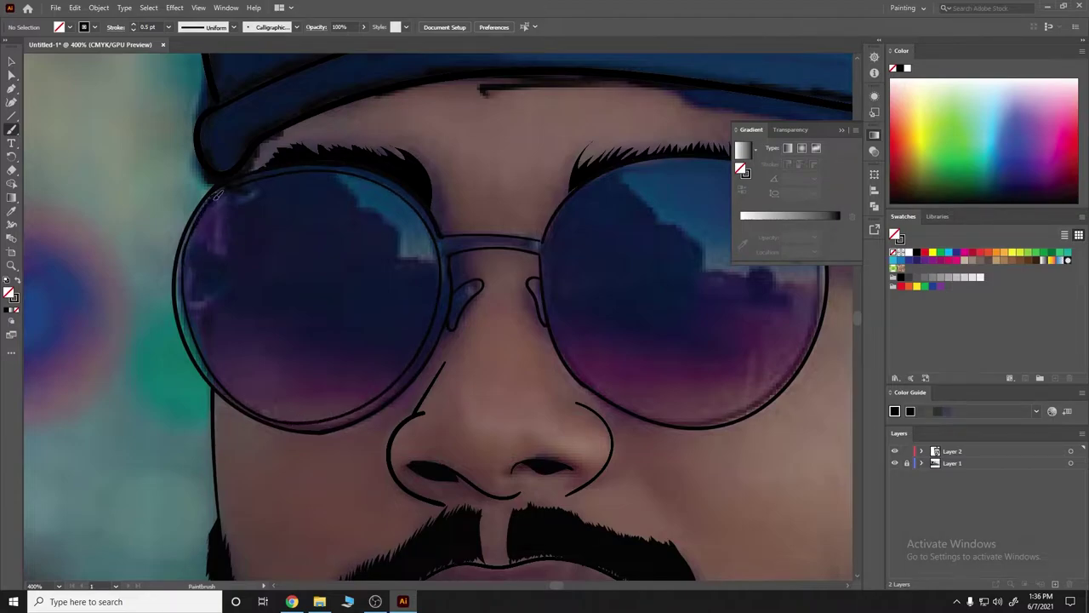
key(ctrl+minus)
key(ctrl+minus)
key(ctrl+minus)
key(ctrl+minus)
key(ctrl+minus)
key(ctrl+minus)
Zoom in on the sunglasses and thicken the right lens outline with a brush stroke.
key(ctrl+plus)
key(ctrl+plus)
key(ctrl+plus)
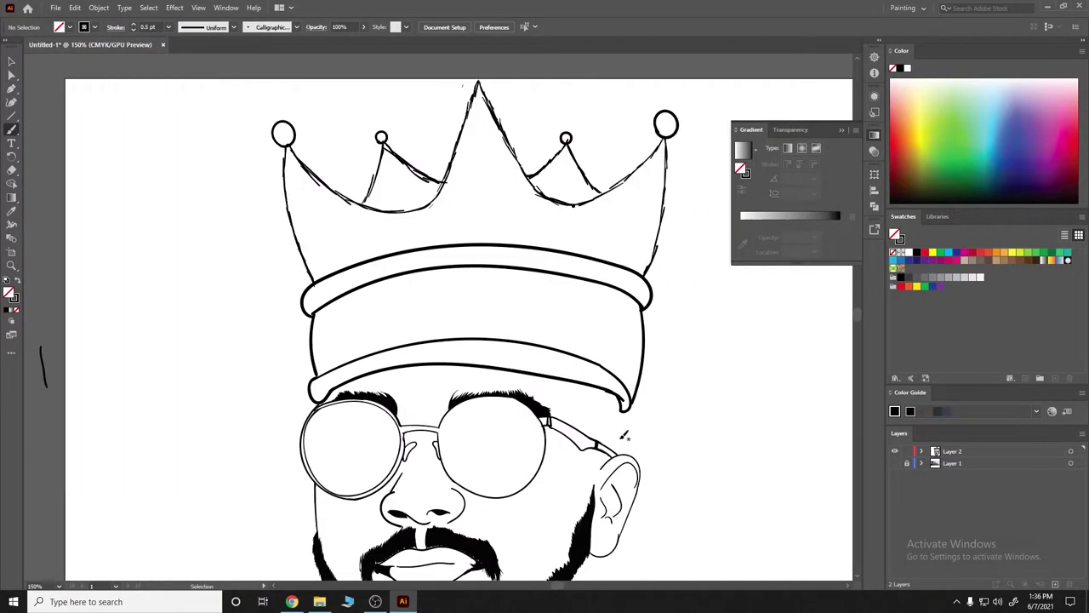
scroll(624, 435, down, 3)
scroll(625, 435, down, 2)
key(ctrl+plus)
key(ctrl+plus)
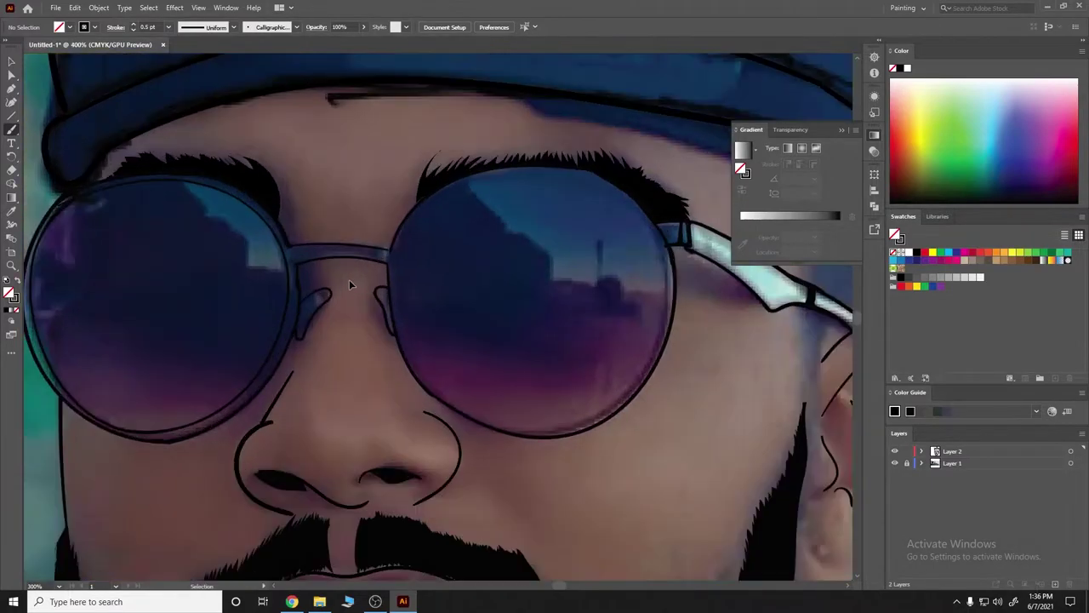
key(ctrl+plus)
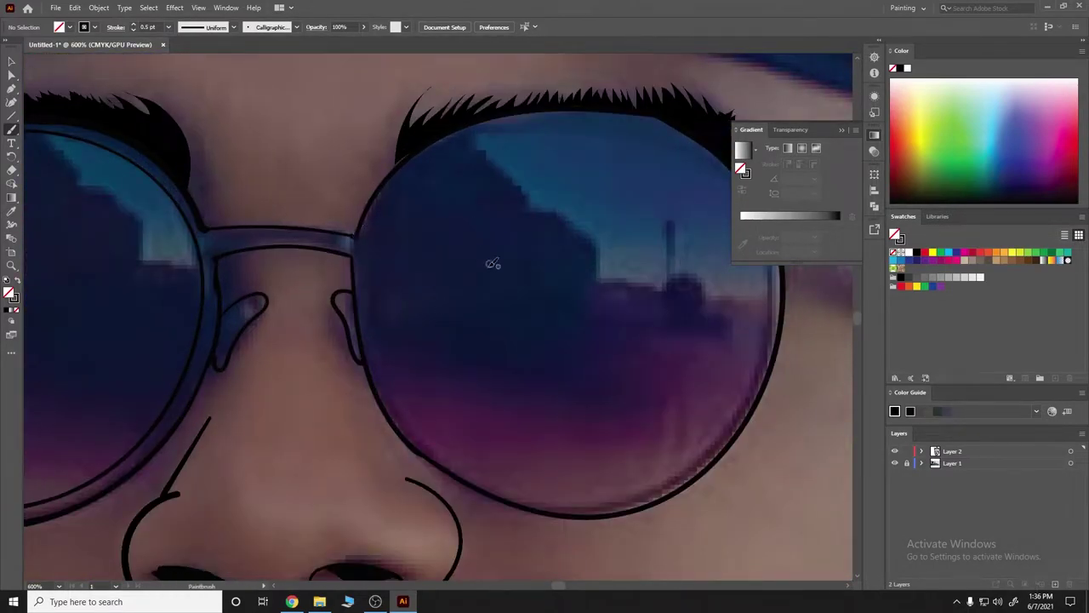
key(ctrl+minus)
scroll(382, 359, right, 3)
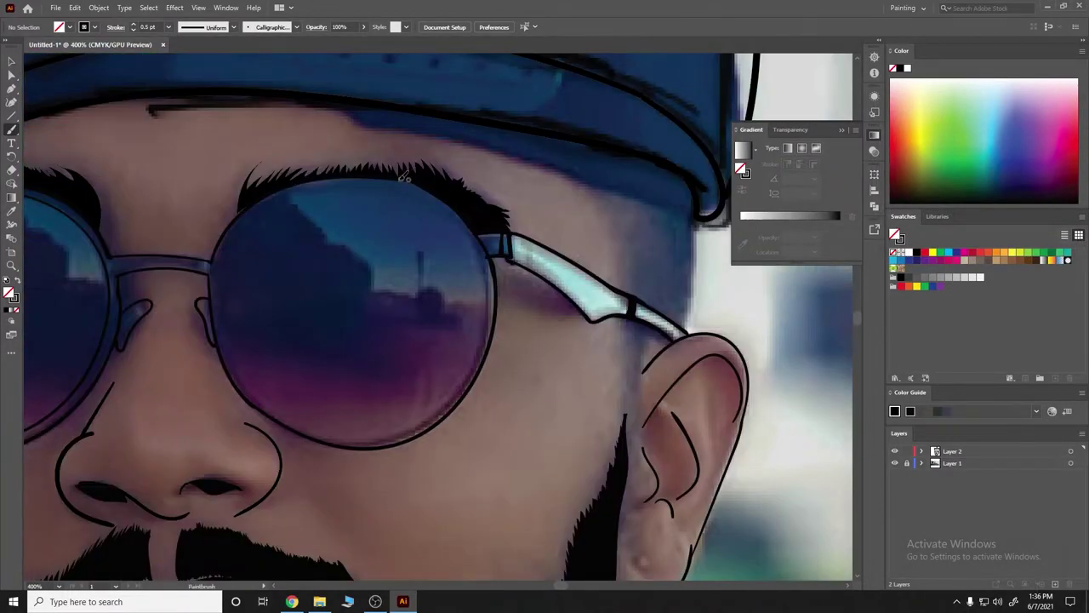
drag(474, 225, 337, 443)
Check the lines against the reference photo and sketch a short stroke above the eyebrow.
click(894, 463)
key(ctrl+0)
click(894, 463)
scroll(547, 366, up, 5)
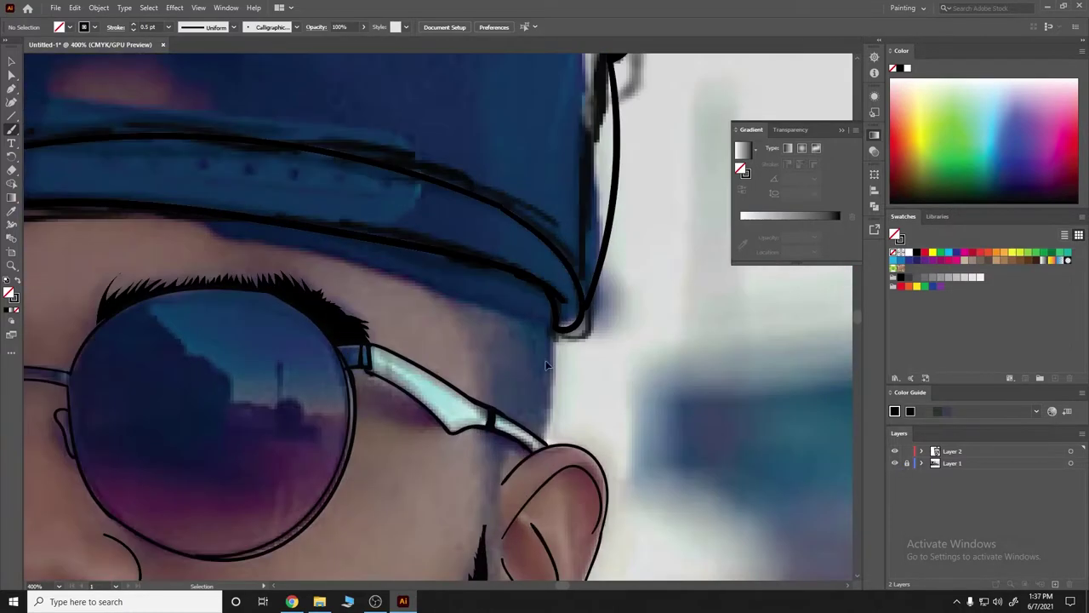
scroll(548, 366, down, 5)
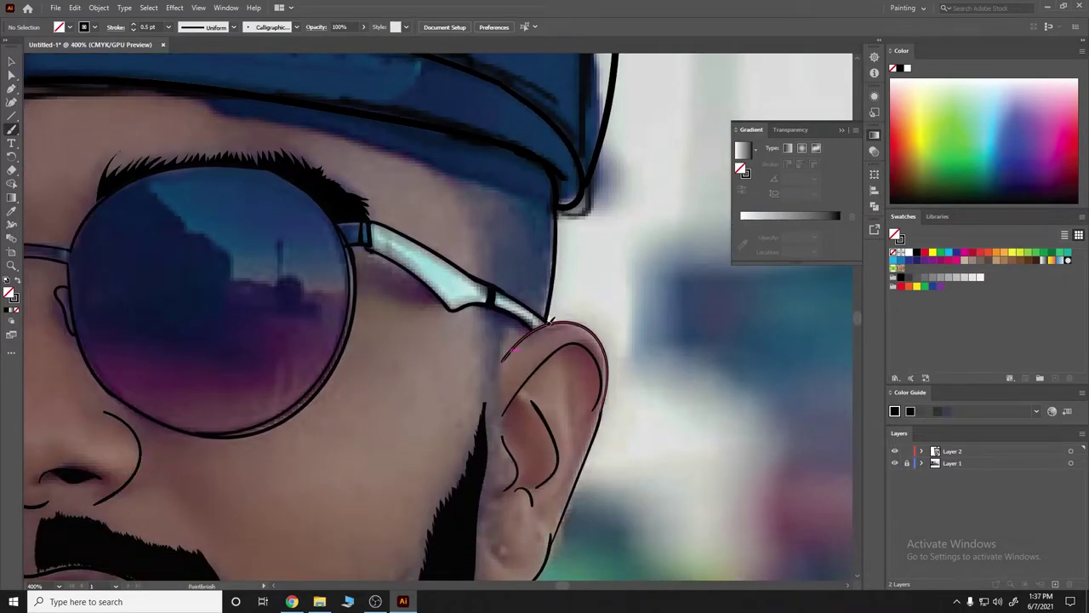
drag(405, 157, 415, 177)
With the Pencil tool, draw a closed hair shape at the temple filled solid black.
right_click(12, 129)
click(34, 155)
drag(378, 117, 428, 189)
mouse_move(514, 230)
mouse_down()
mouse_move(439, 124)
mouse_move(378, 119)
mouse_up()
key(shift+x)
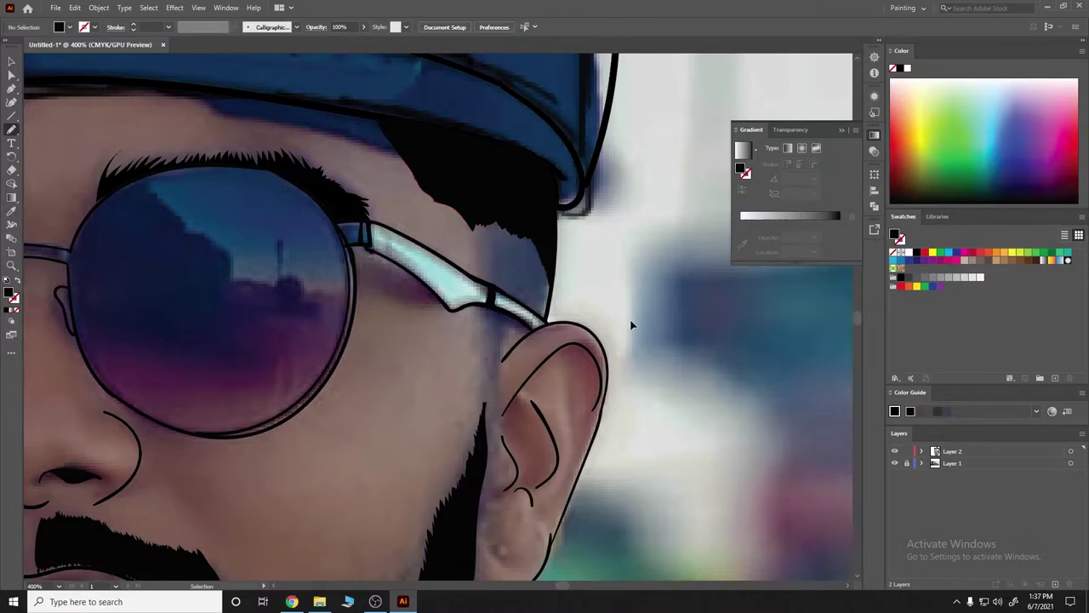
Zoom out and toggle the reference photo to check the temple hair shape.
key(ctrl+minus)
key(ctrl+minus)
click(894, 462)
key(ctrl+0)
click(894, 462)
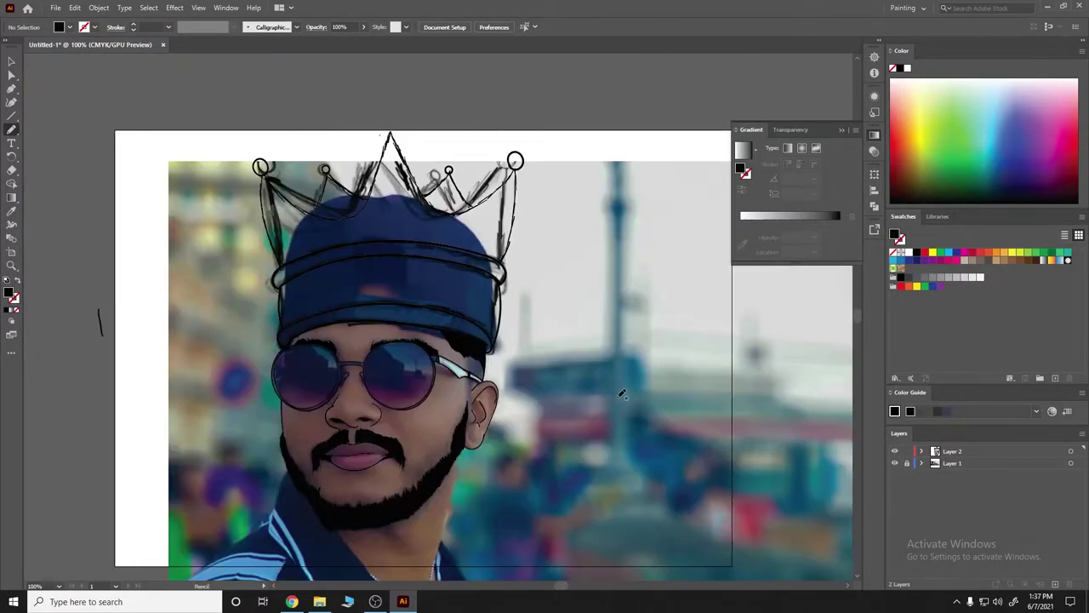
scroll(403, 365, up, 5)
click(895, 463)
scroll(785, 452, down, 4)
scroll(693, 437, down, 2)
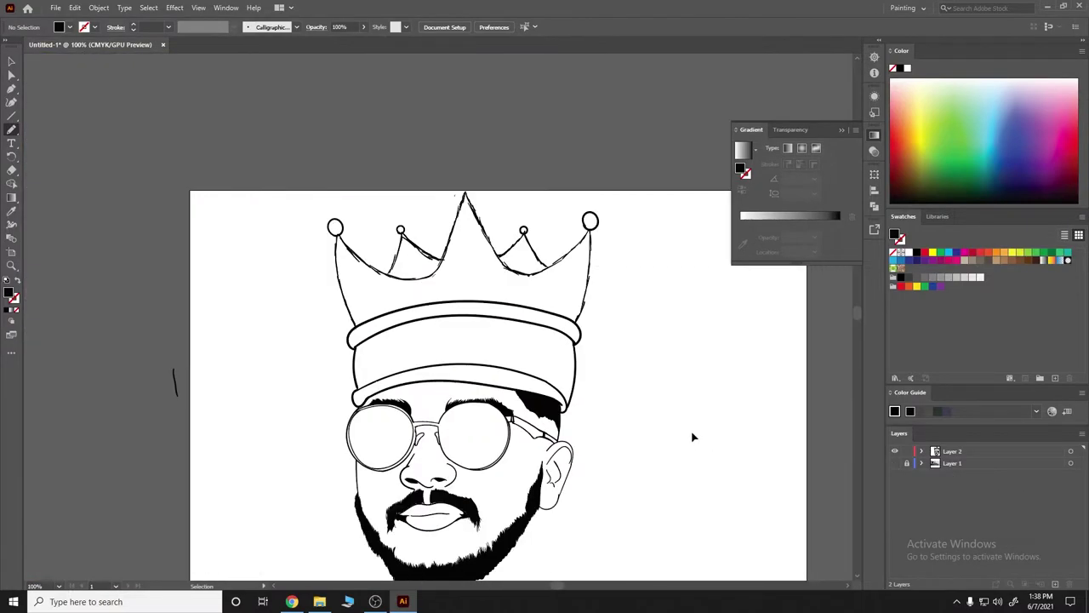
click(894, 462)
scroll(562, 432, up, 5)
scroll(561, 433, down, 2)
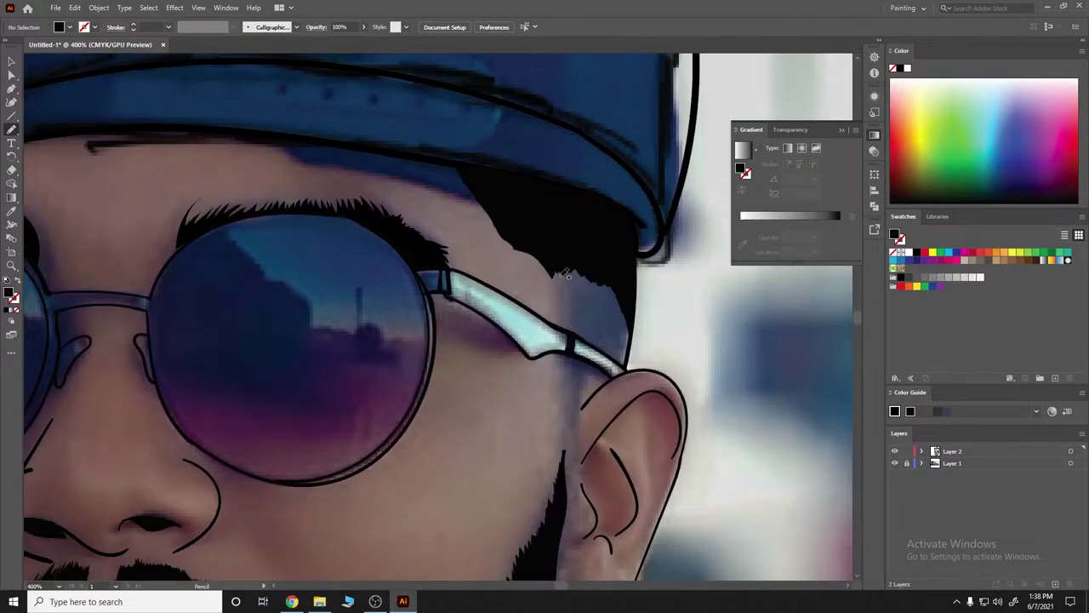
Fill a black hair patch below the glasses arm, then swap fill and stroke back.
mouse_move(560, 269)
mouse_down()
mouse_move(596, 342)
mouse_move(560, 269)
mouse_up()
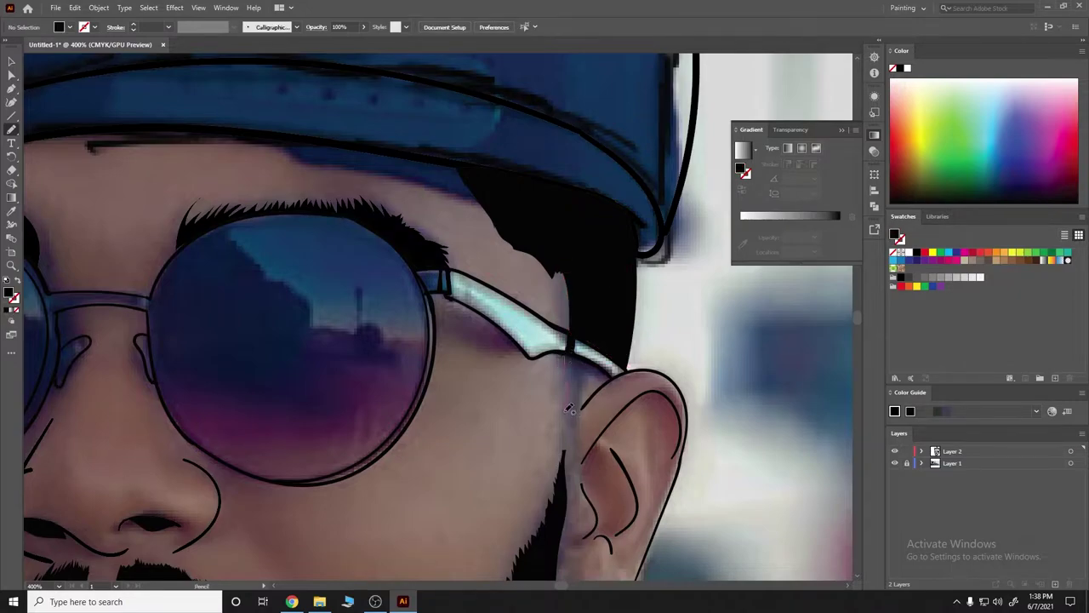
key(v)
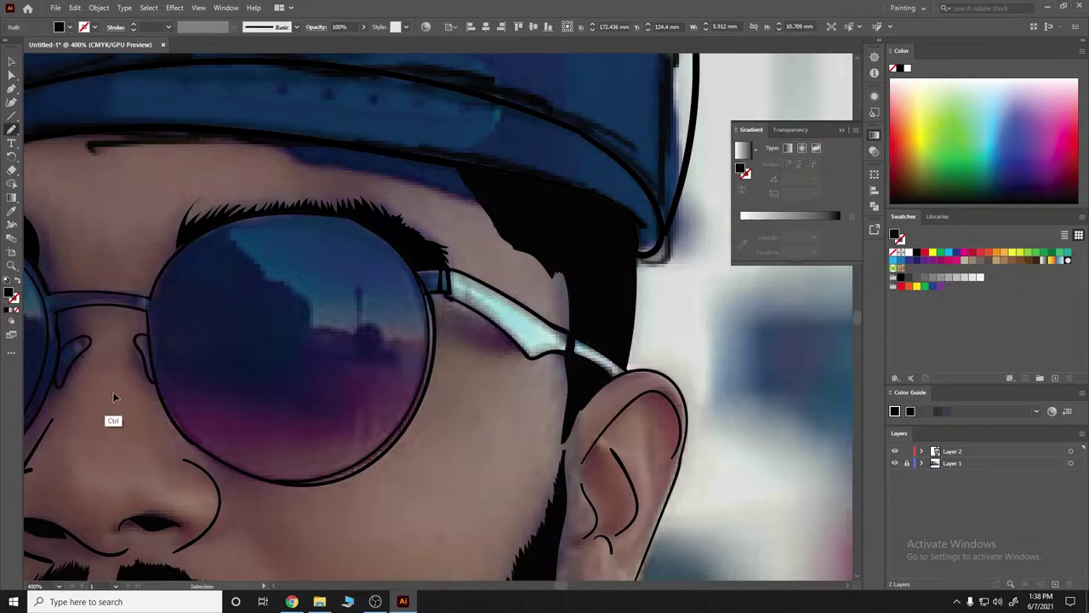
key(ctrl+0)
scroll(392, 374, up, 5)
scroll(392, 375, up, 3)
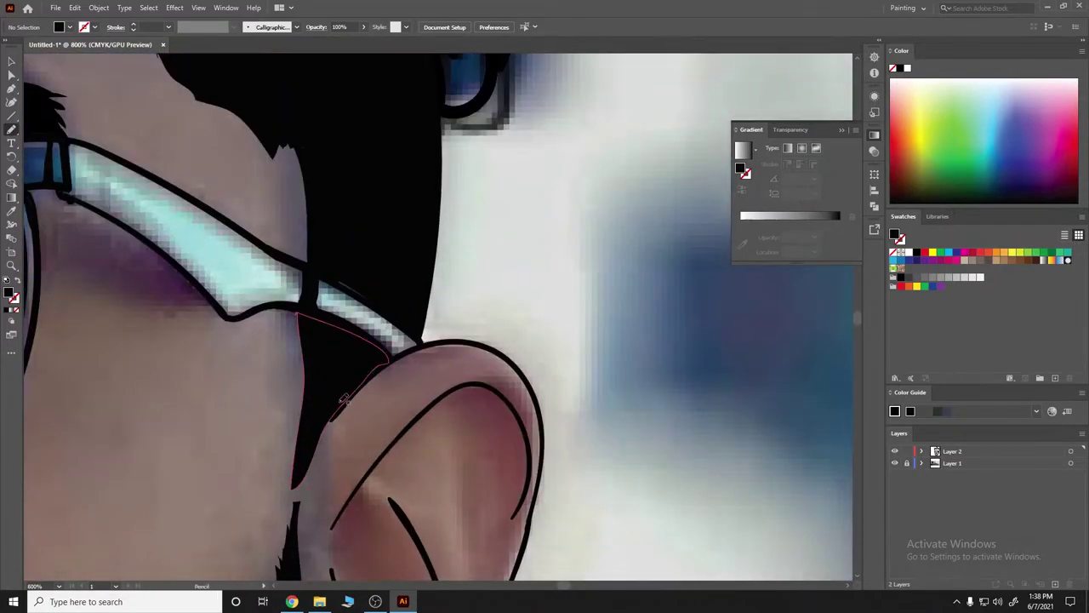
key(b)
key(shift+x)
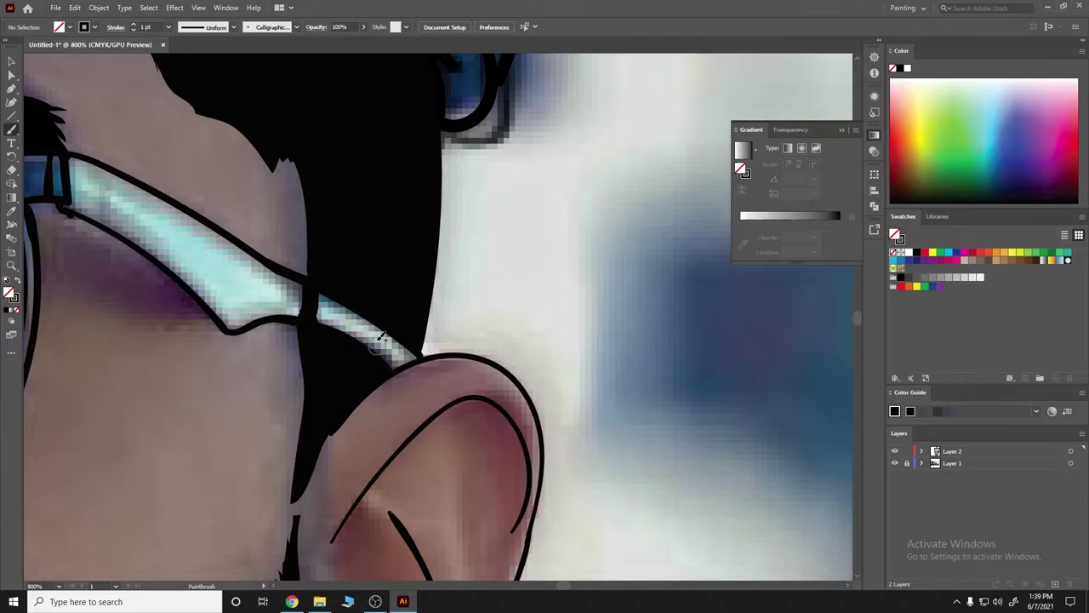
Fit the artboard and toggle the reference photo to review the new hair patch.
key(ctrl+0)
click(895, 462)
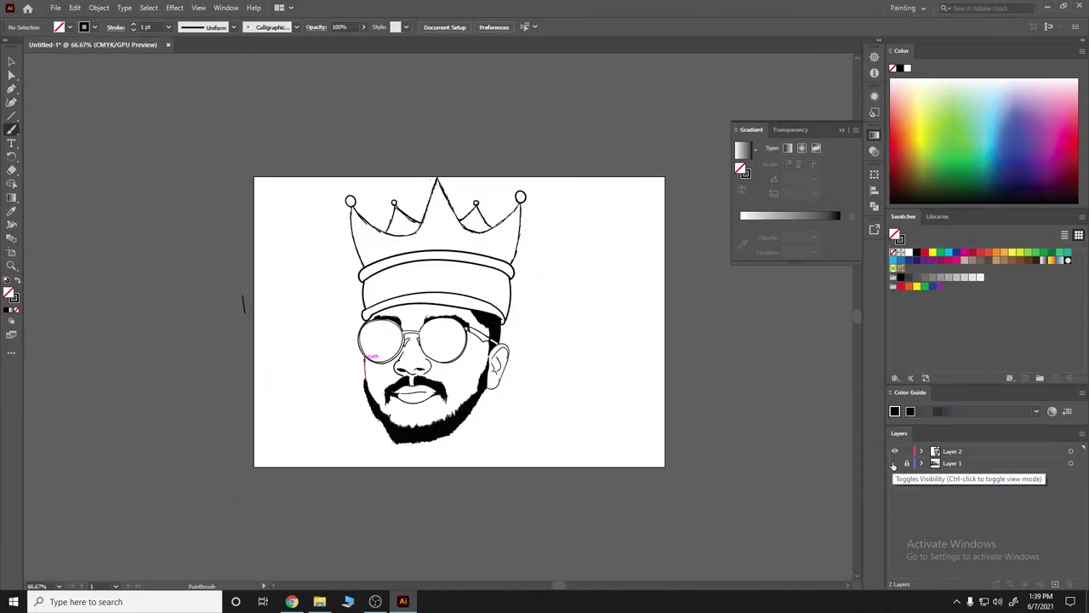
click(895, 462)
scroll(492, 373, up, 5)
scroll(492, 373, down, 3)
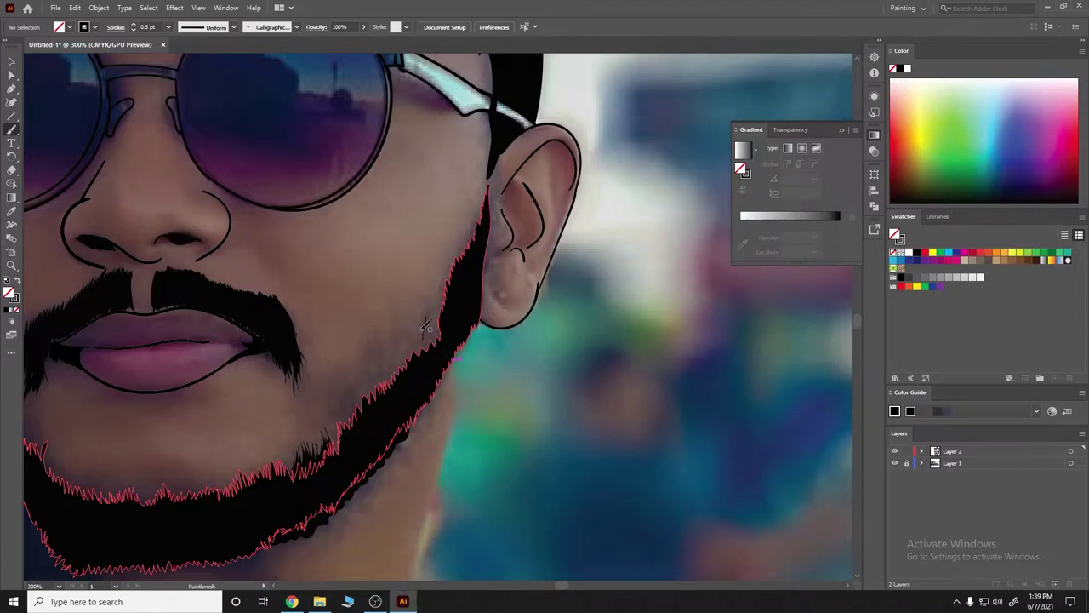
Draw thin paintbrush hair strokes along the chin and jawline.
double_click(11, 129)
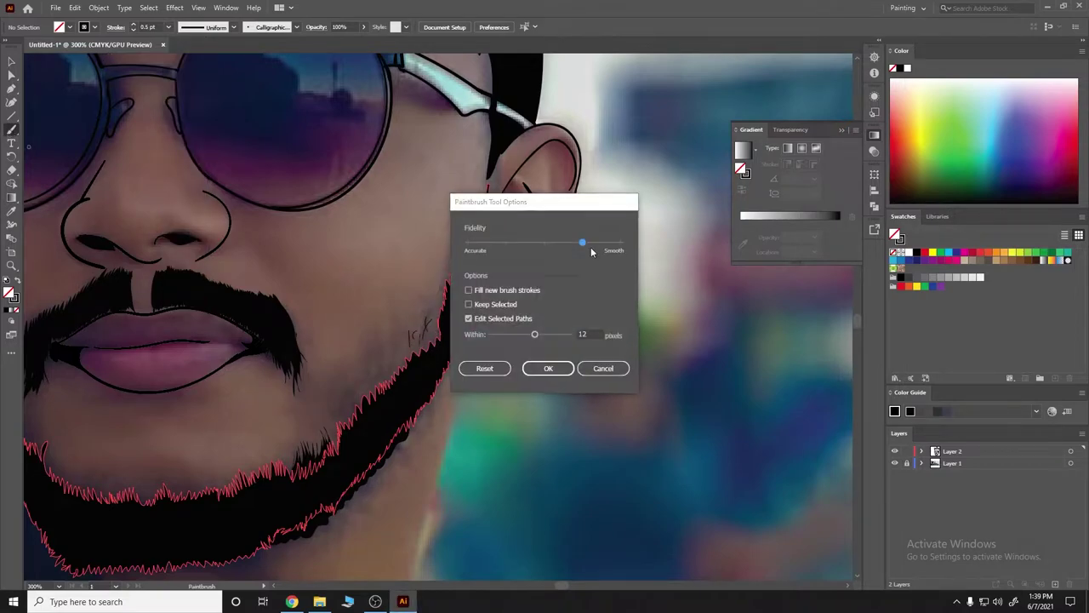
click(547, 367)
drag(395, 365, 411, 343)
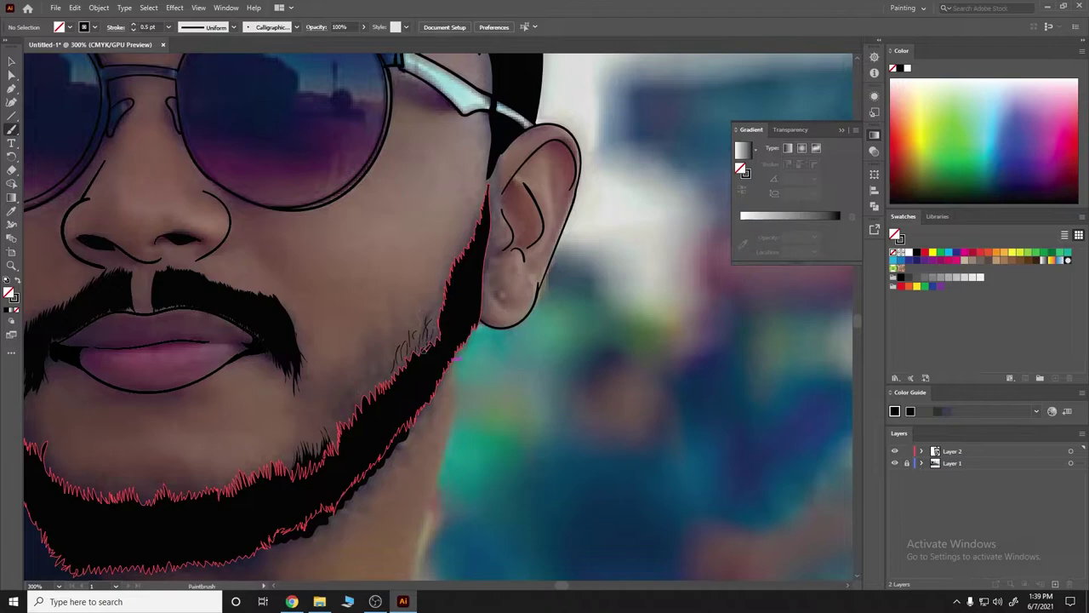
drag(441, 304, 430, 331)
mouse_move(400, 366)
mouse_down()
mouse_move(410, 348)
mouse_move(387, 371)
mouse_up()
mouse_move(365, 406)
mouse_down()
mouse_move(374, 387)
mouse_move(365, 403)
mouse_up()
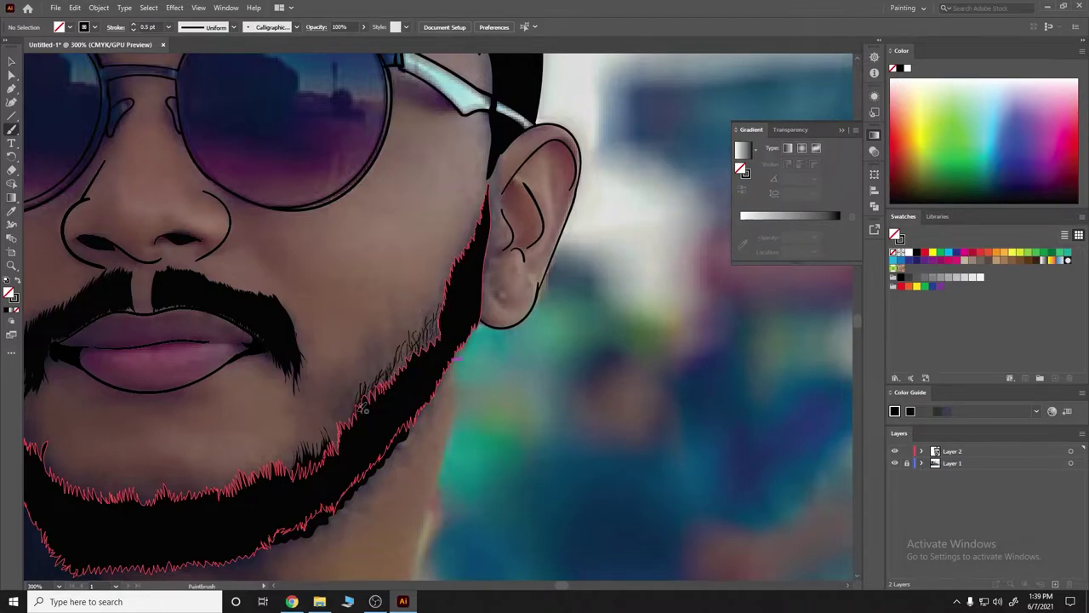
drag(339, 444, 346, 420)
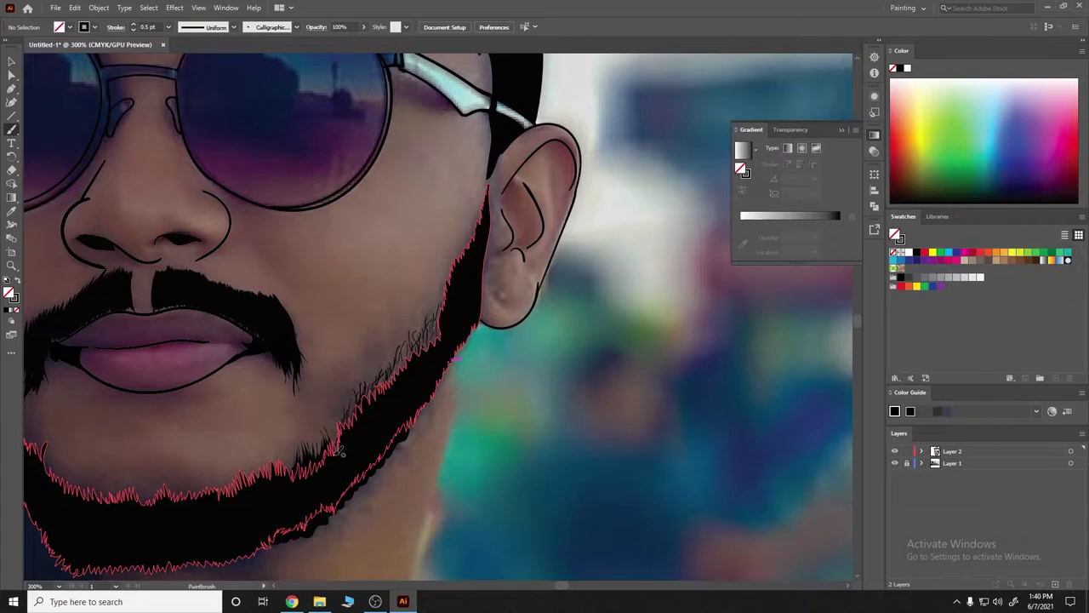
ctrl+click(376, 350)
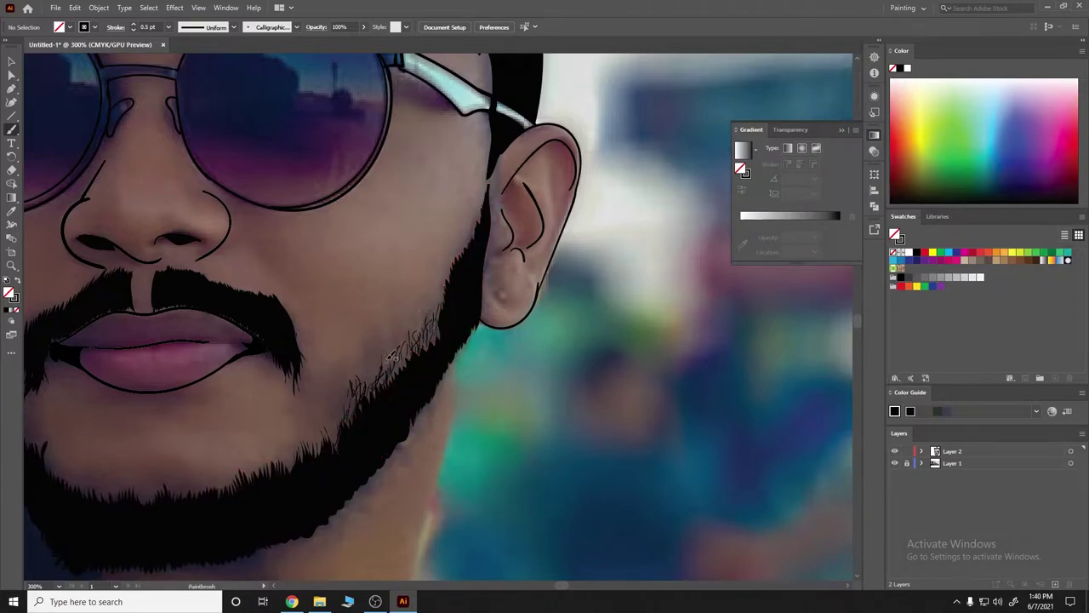
Add more thin hair strokes up the lower jawline.
mouse_move(392, 357)
mouse_down()
mouse_move(409, 328)
mouse_move(434, 337)
mouse_move(420, 326)
mouse_move(414, 343)
mouse_up()
drag(368, 398, 376, 366)
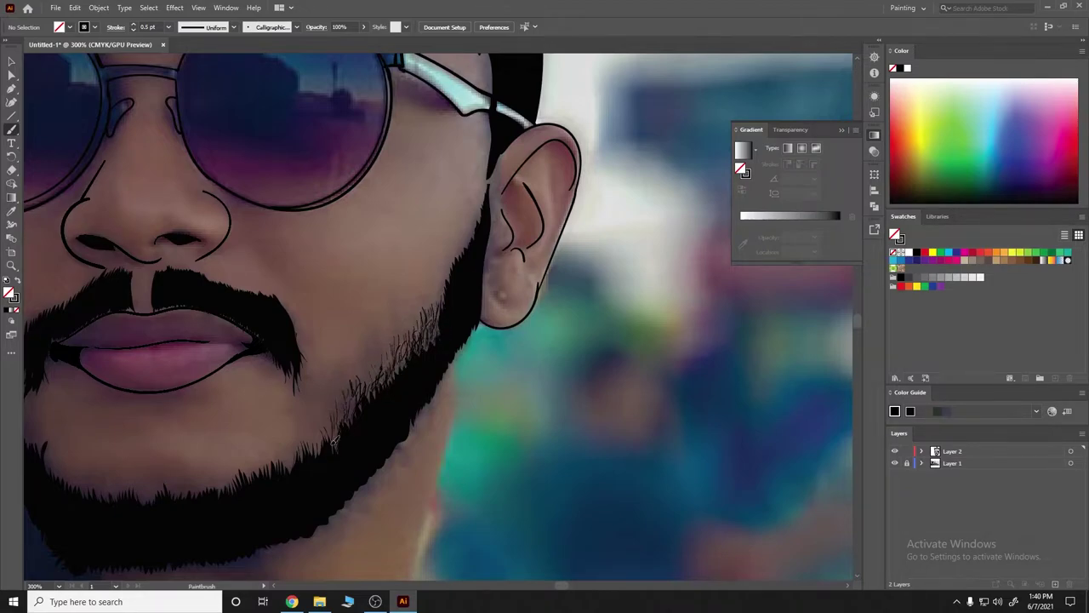
drag(337, 444, 359, 365)
drag(368, 390, 375, 356)
key(ctrl+0)
scroll(319, 426, up, 5)
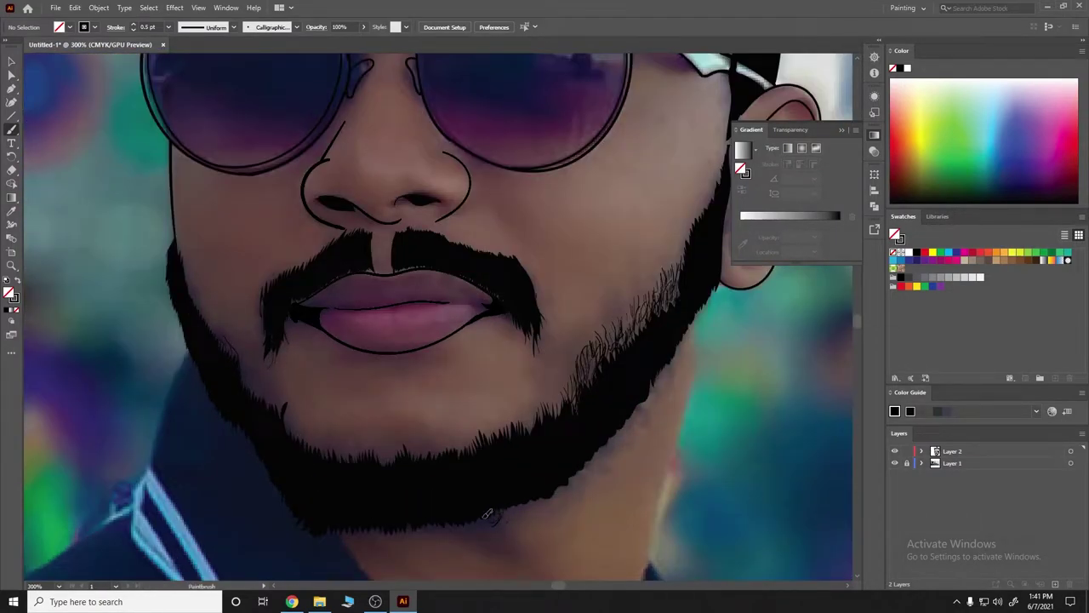
Draw curly hair strands along the beard's lower and lower-right edge.
drag(473, 520, 406, 526)
mouse_move(351, 532)
mouse_down()
mouse_move(341, 527)
mouse_move(441, 533)
mouse_move(504, 509)
mouse_up()
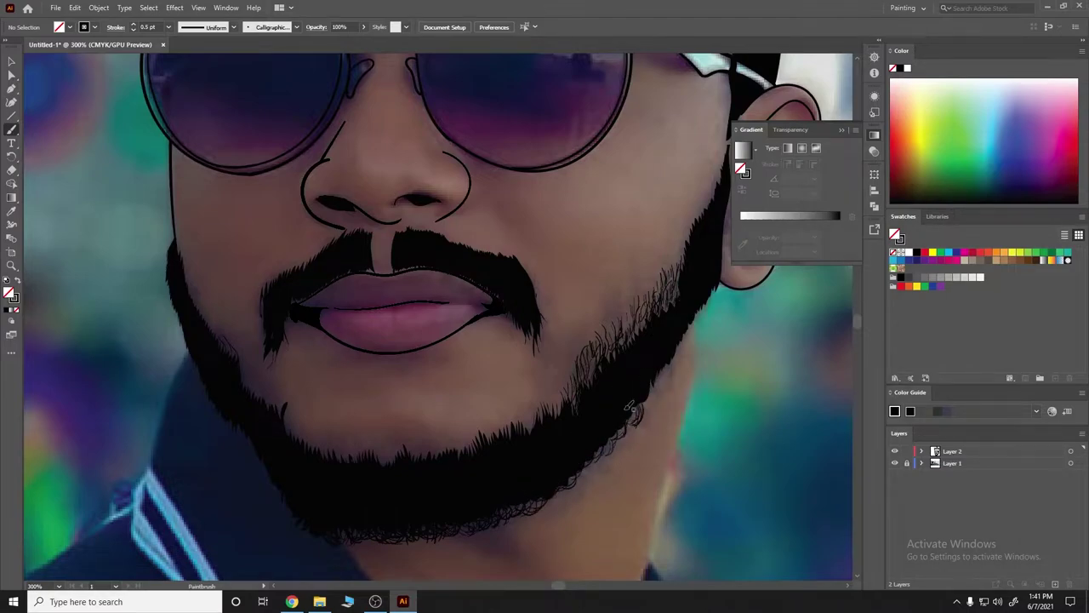
mouse_move(601, 418)
mouse_down()
mouse_move(666, 357)
mouse_move(632, 414)
mouse_up()
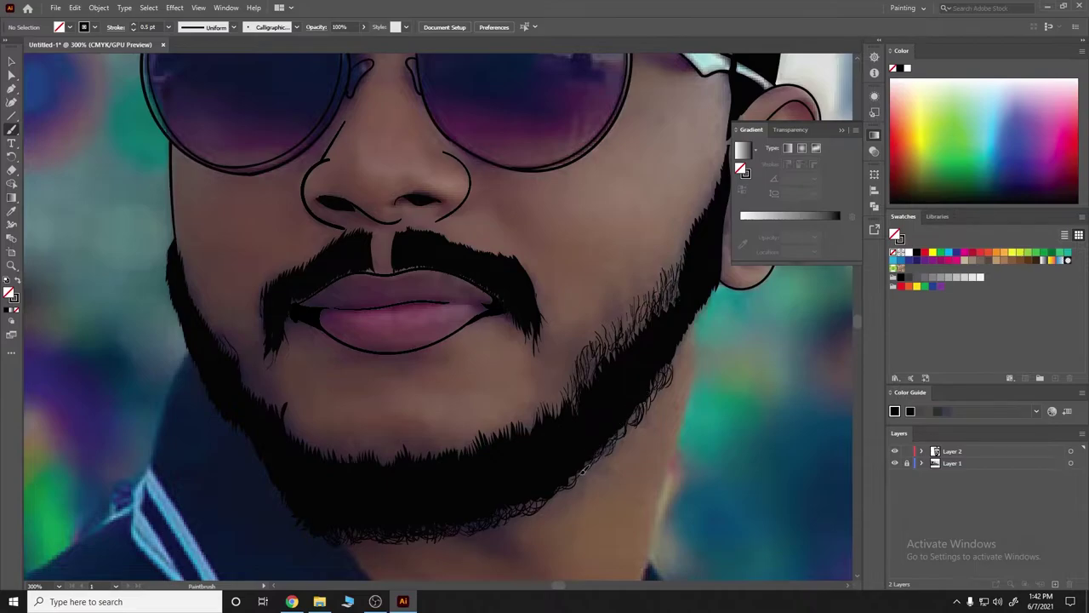
drag(582, 470, 570, 500)
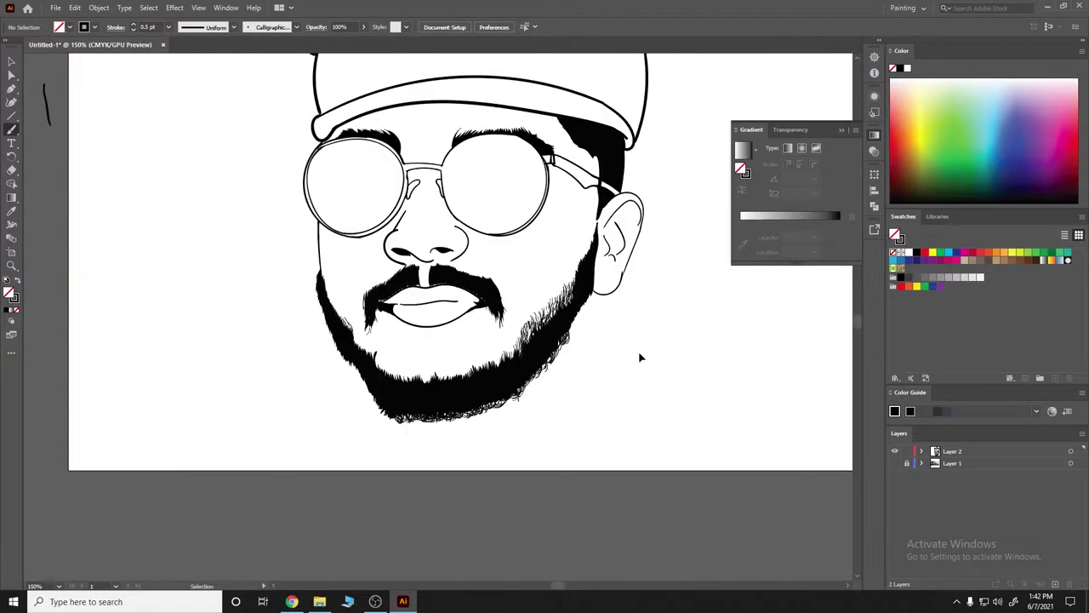
Compare the beard with the reference photo, then leave only the line art visible.
click(896, 463)
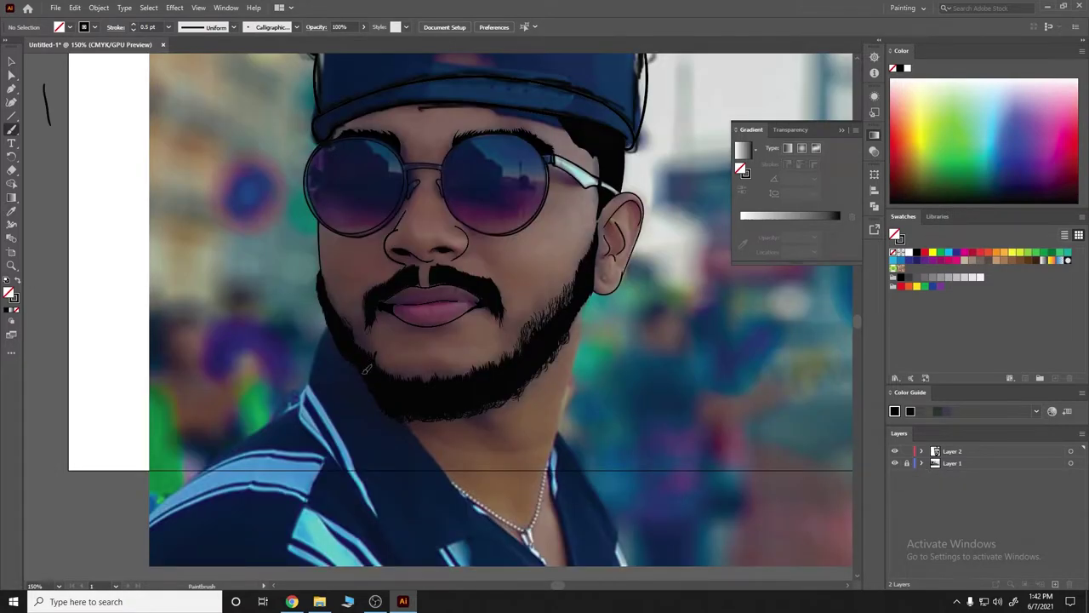
click(895, 463)
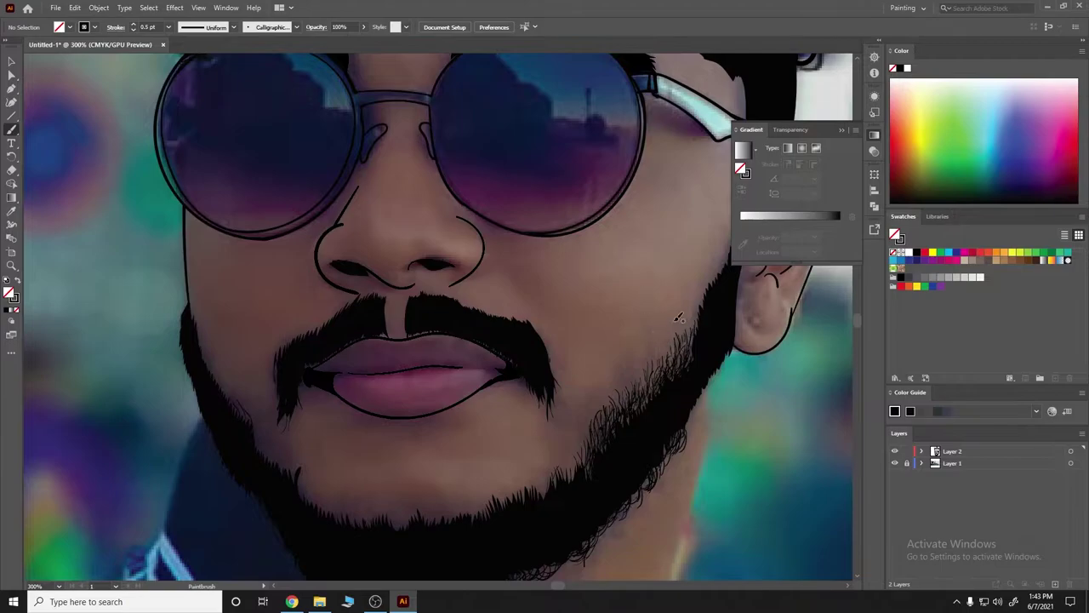
scroll(679, 318, down, 2)
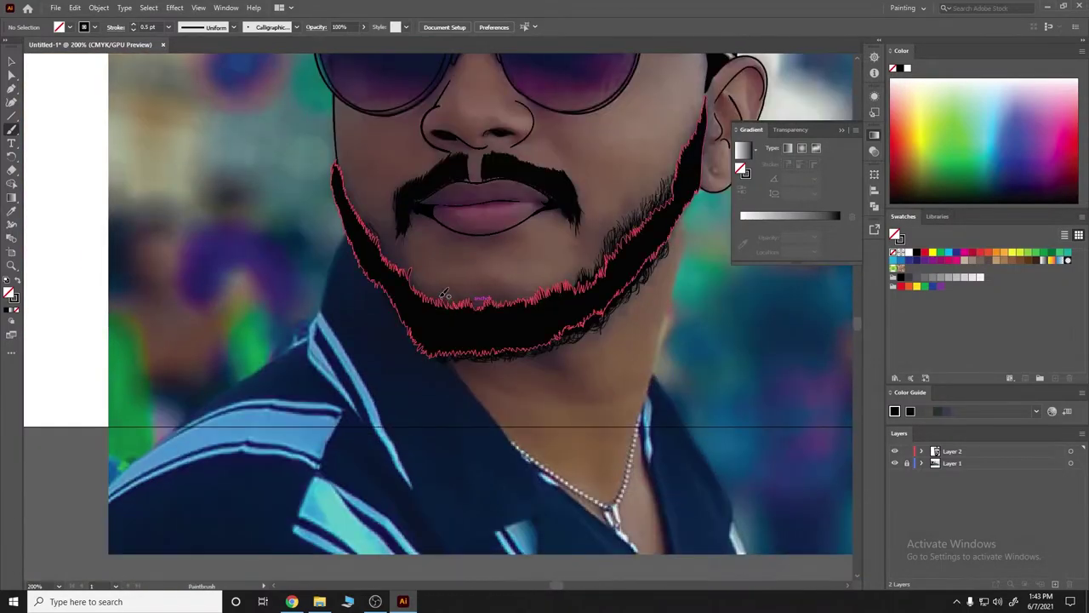
scroll(444, 294, down, 3)
click(895, 462)
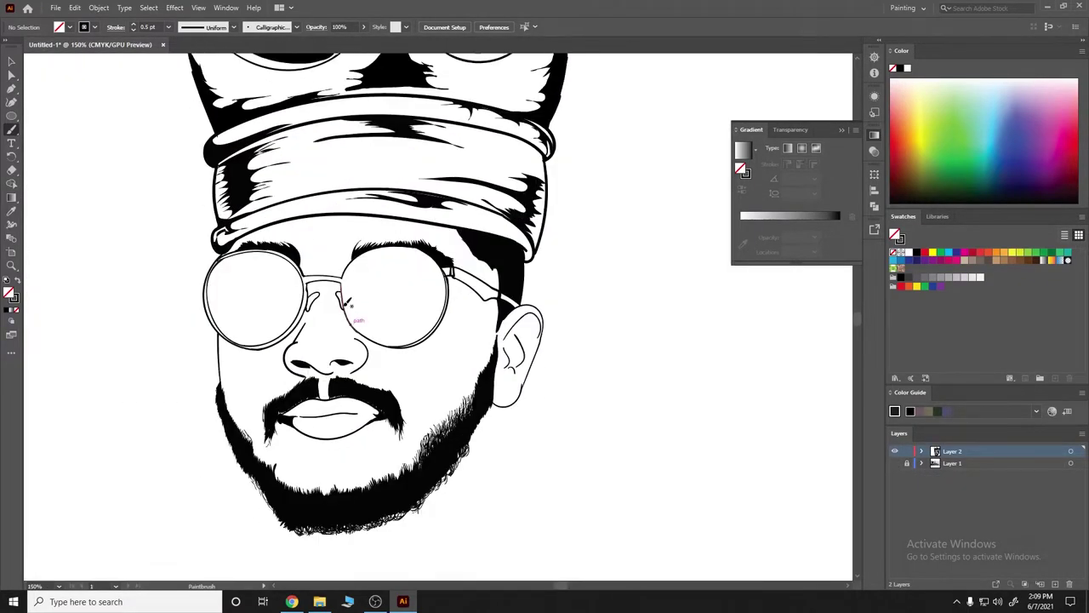
Save the document as last.ai.
click(895, 462)
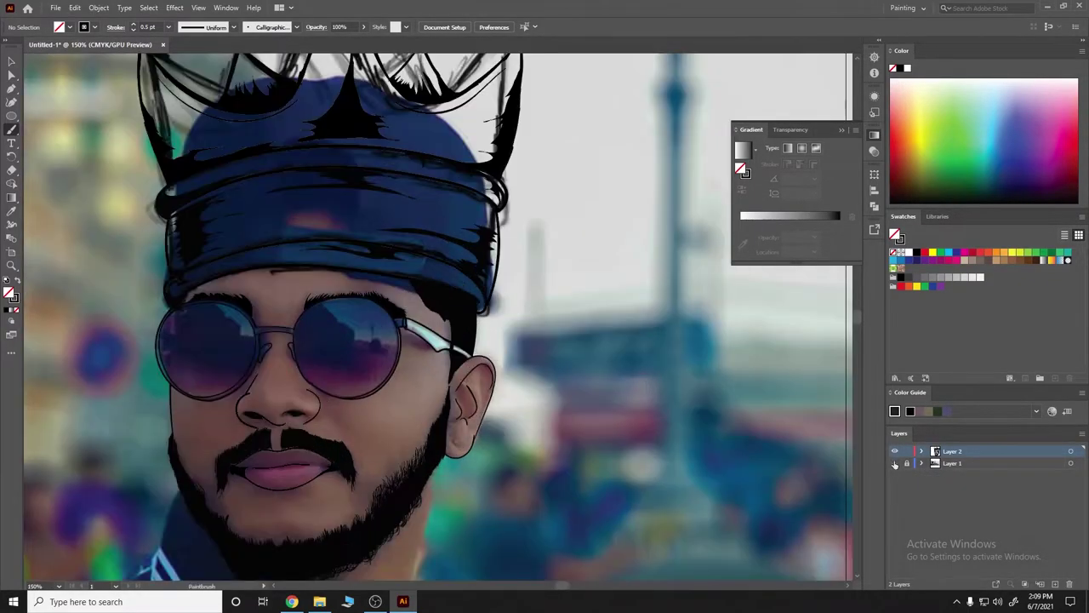
click(894, 462)
scroll(508, 414, down, 2)
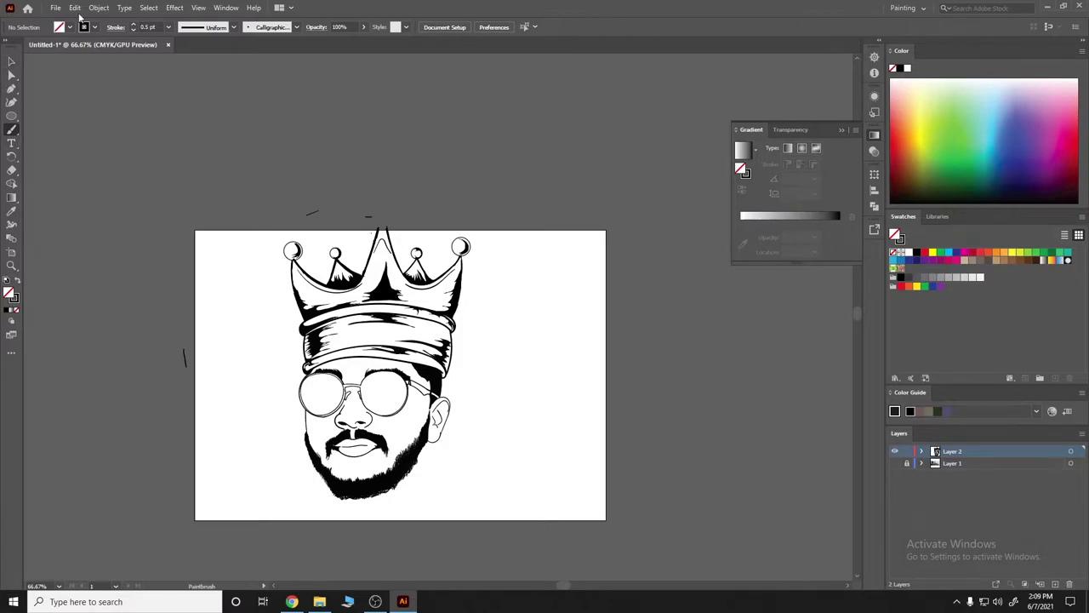
click(56, 7)
click(94, 100)
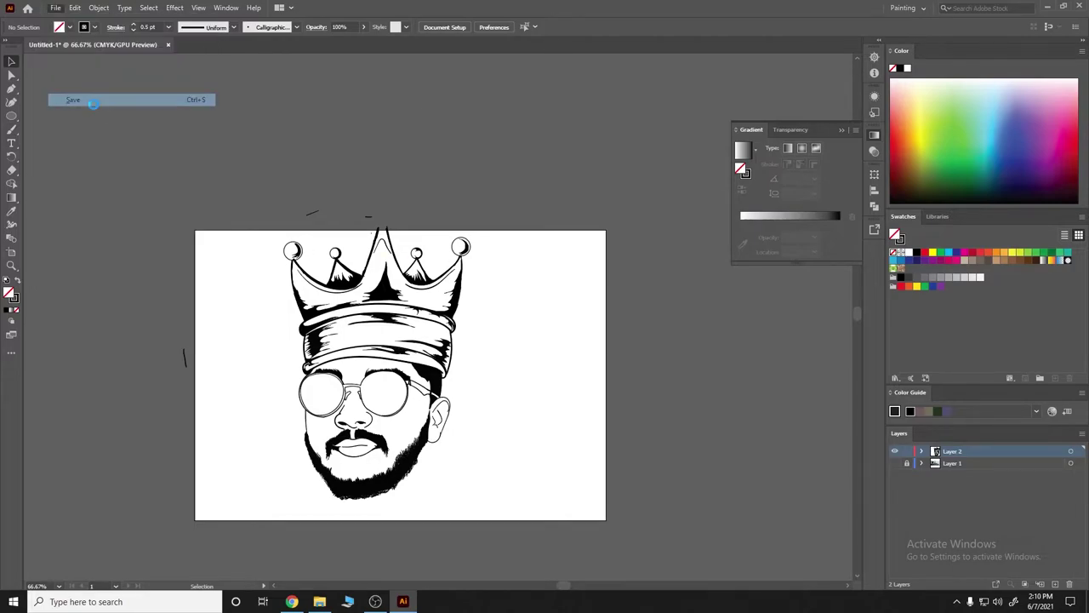
text(last)
click(442, 342)
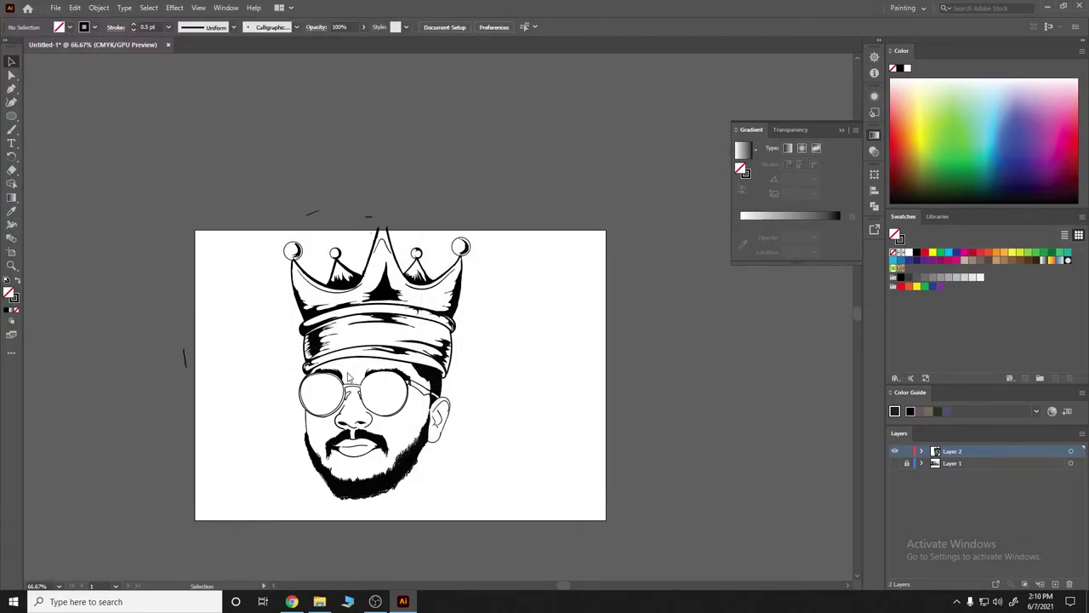
Select the whole artwork and show the Pathfinder panel.
scroll(349, 378, up, 1)
drag(204, 156, 574, 414)
scroll(574, 413, down, 2)
right_click(85, 458)
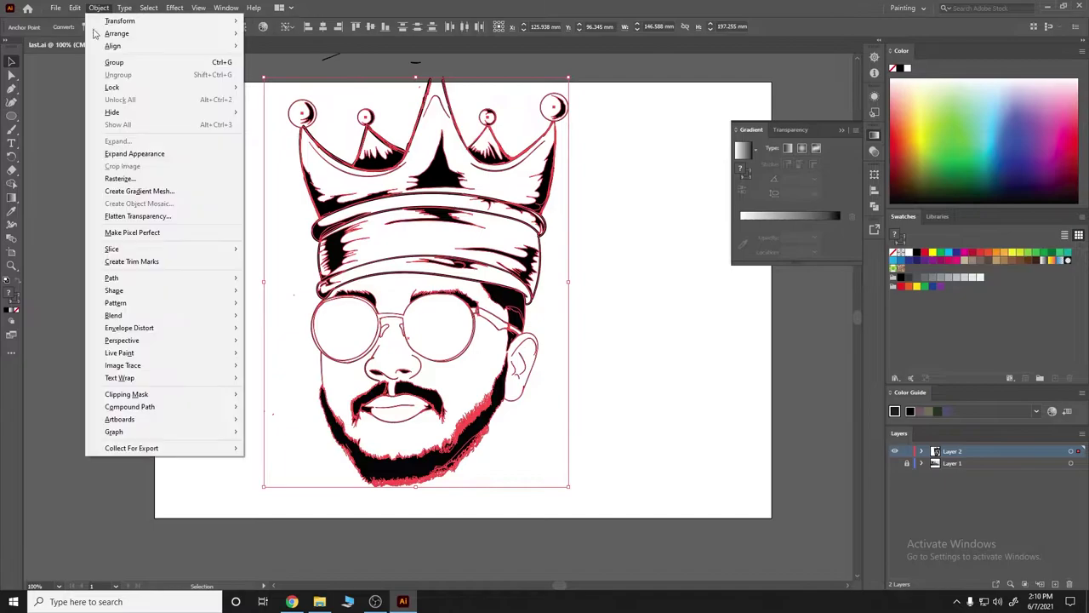
click(127, 157)
click(225, 7)
click(281, 390)
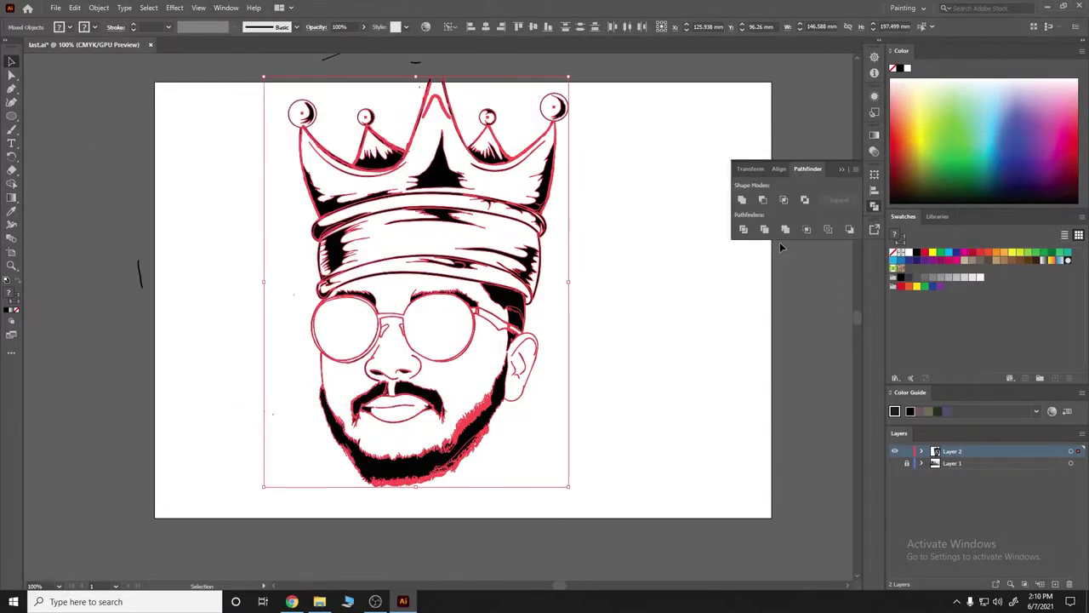
Deselect the artwork and zoom in to inspect the beard and crown.
scroll(624, 309, up, 2)
scroll(671, 437, up, 2)
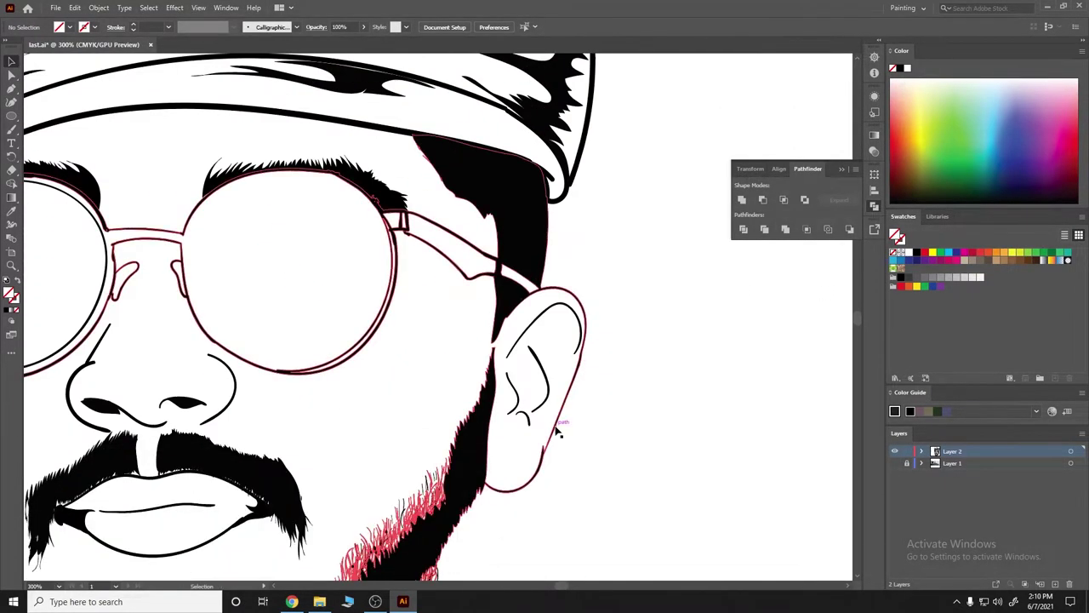
click(257, 324)
scroll(257, 323, up, 2)
scroll(604, 564, down, 5)
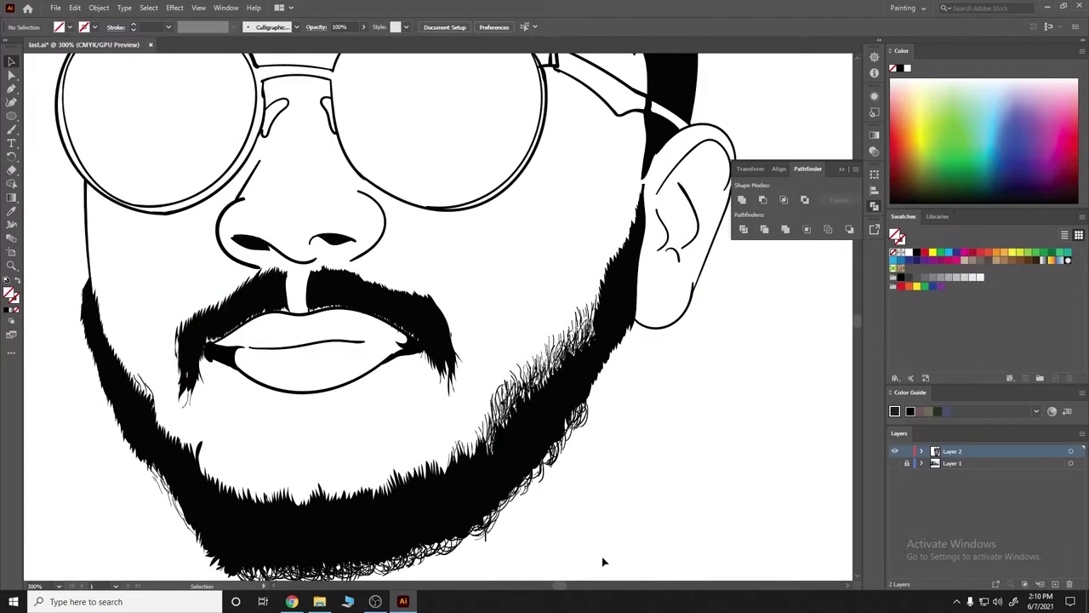
scroll(373, 241, up, 7)
scroll(372, 241, up, 5)
scroll(360, 260, up, 2)
alt+scroll(360, 260, down, 1)
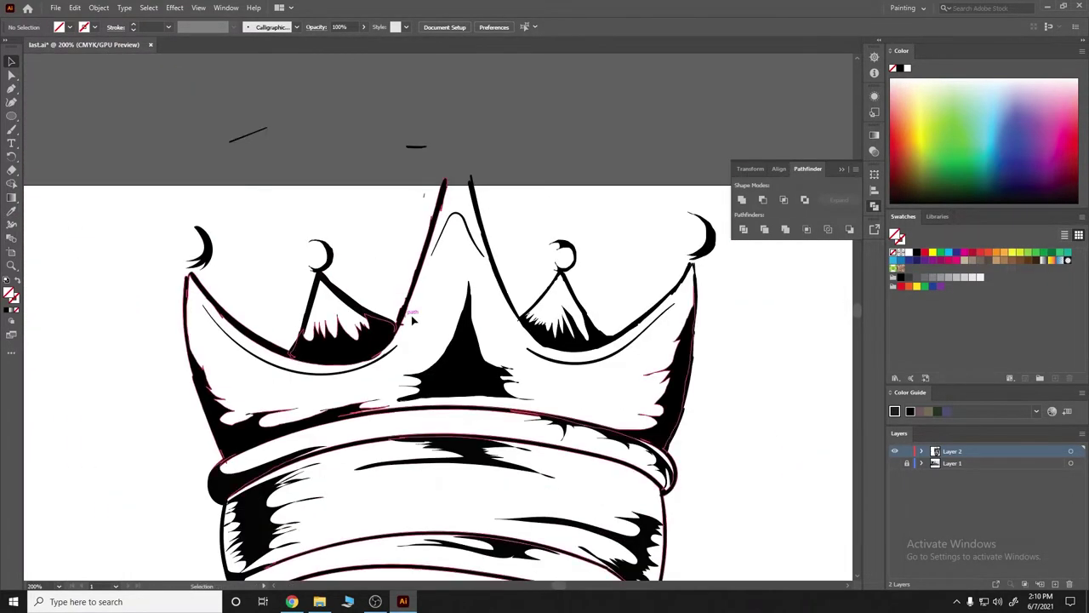
With the Paintbrush, redraw the crown tips, including the far-right one, as round balls.
click(11, 130)
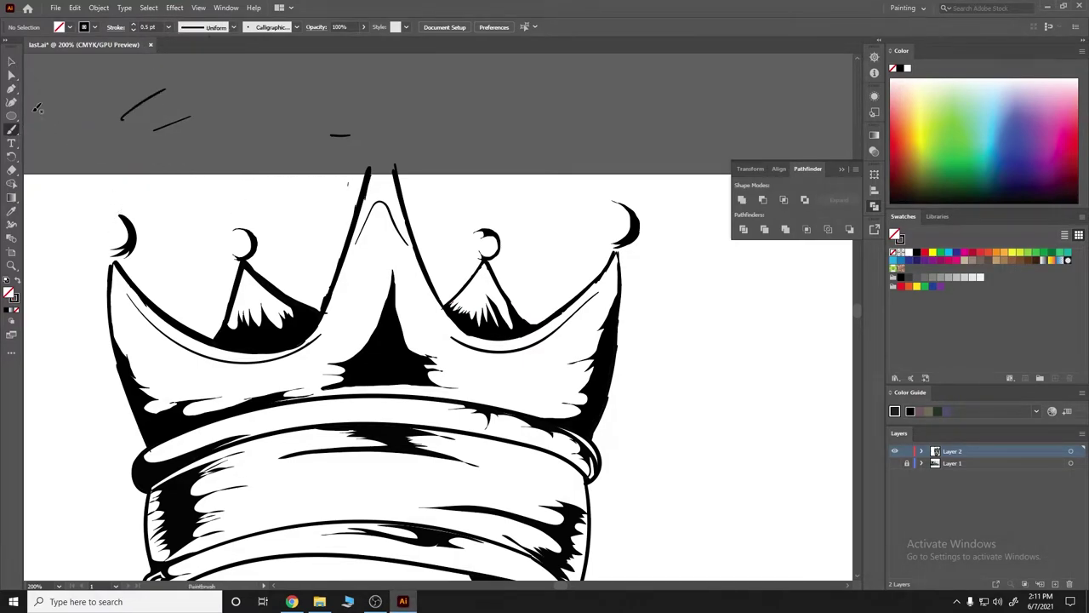
double_click(11, 129)
key(Return)
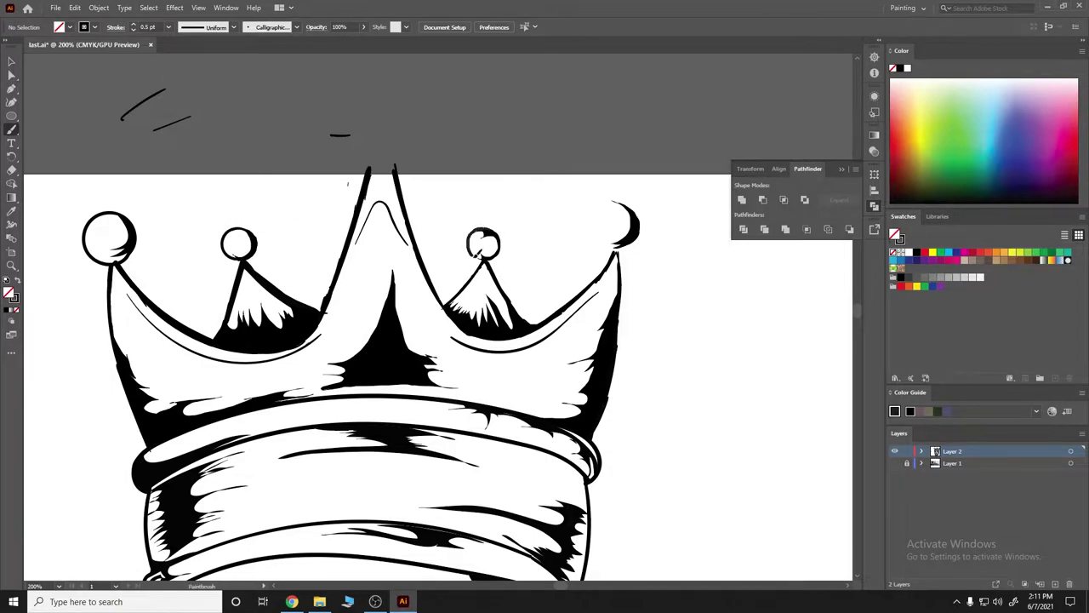
drag(479, 251, 498, 228)
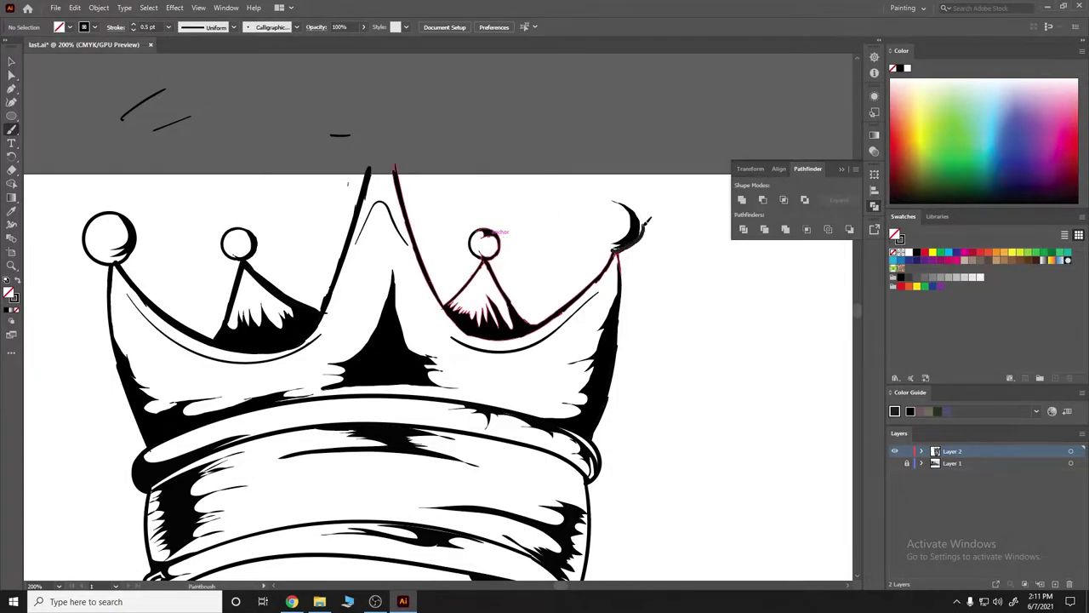
drag(649, 220, 615, 242)
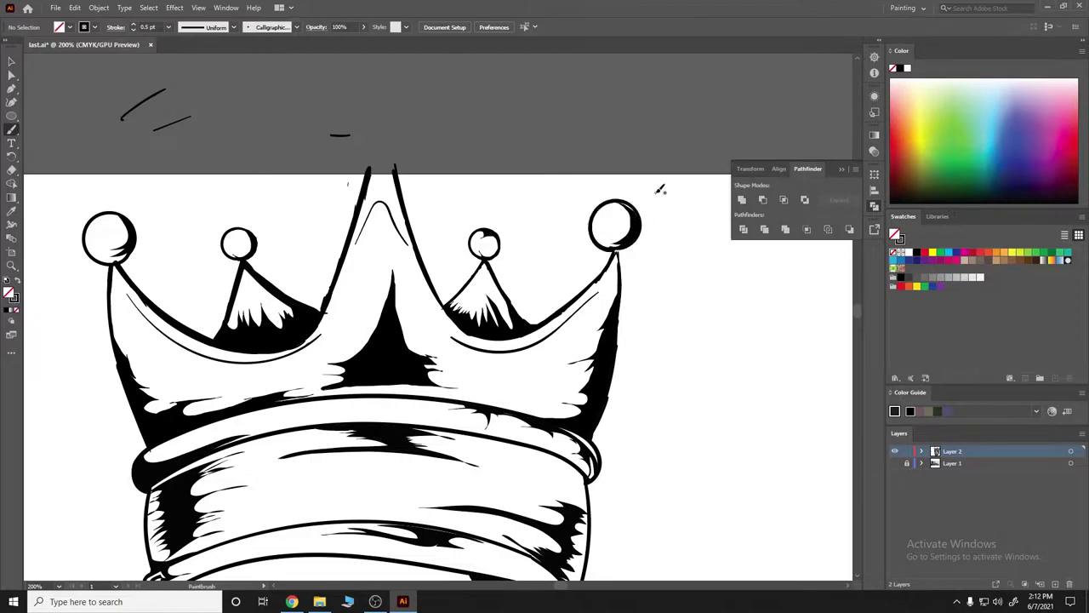
scroll(661, 189, down, 2)
scroll(678, 219, up, 1)
scroll(590, 255, up, 3)
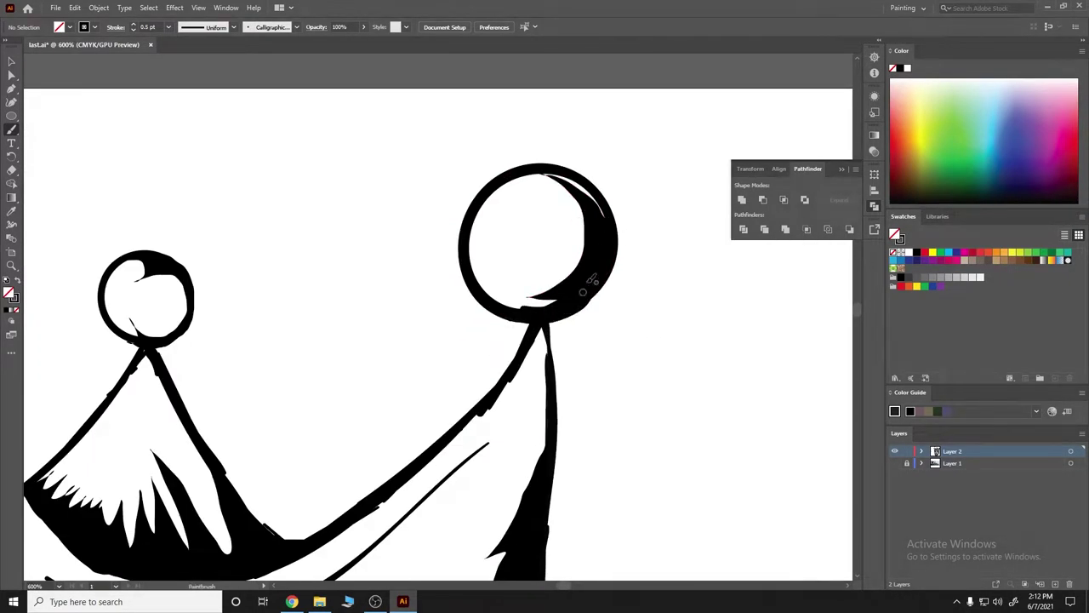
scroll(177, 264, left, 2)
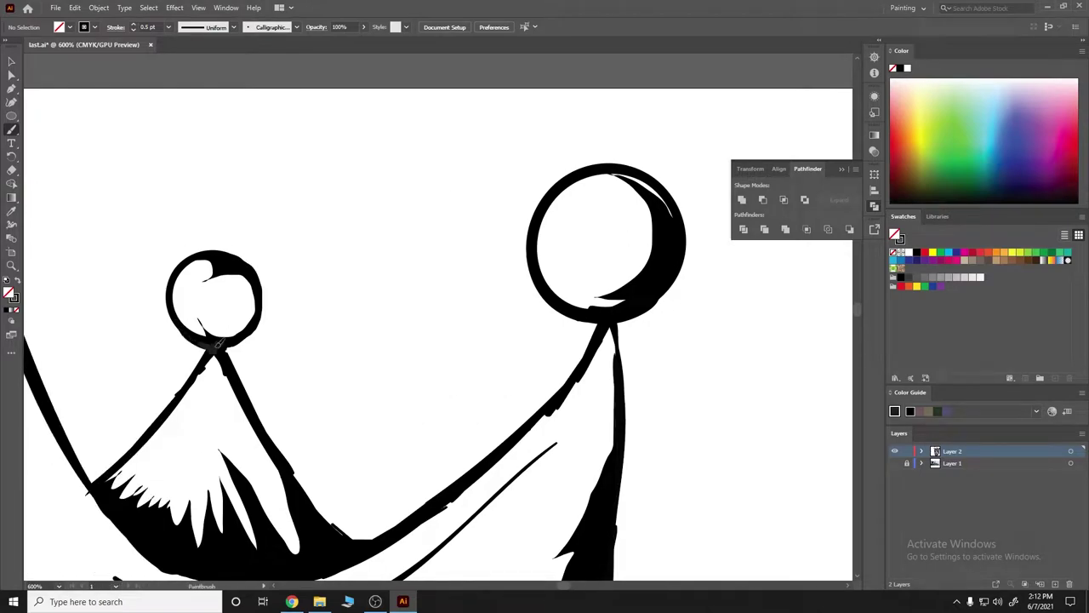
scroll(263, 300, down, 3)
Select and deselect all the artwork while scrolling to review the drawing.
scroll(565, 438, down, 2)
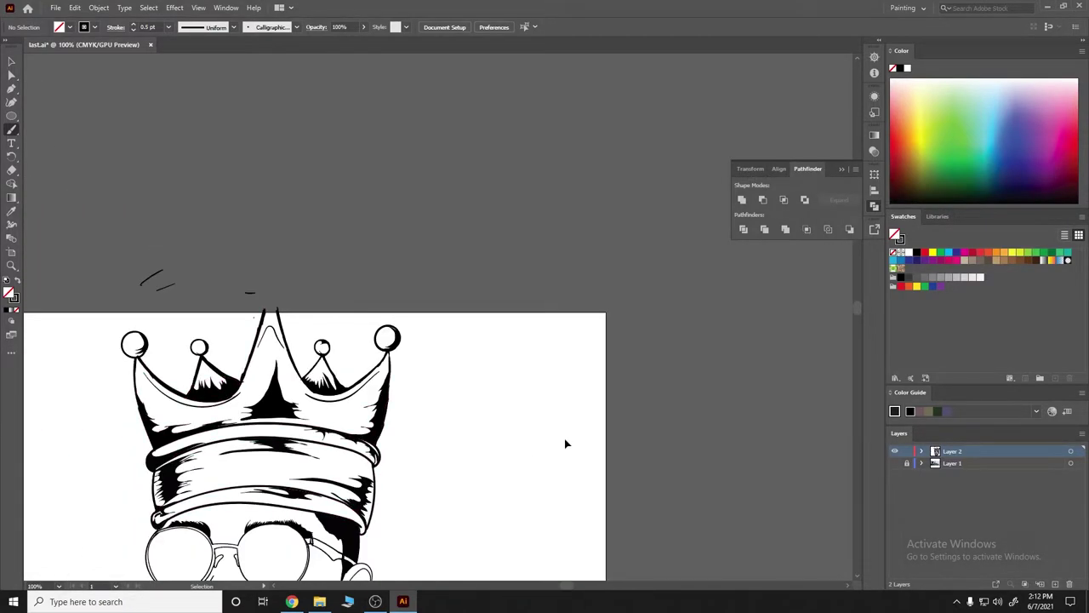
scroll(564, 439, down, 2)
scroll(273, 482, down, 1)
key(ctrl+a)
key(ctrl+shift+a)
scroll(273, 482, up, 4)
scroll(314, 268, down, 3)
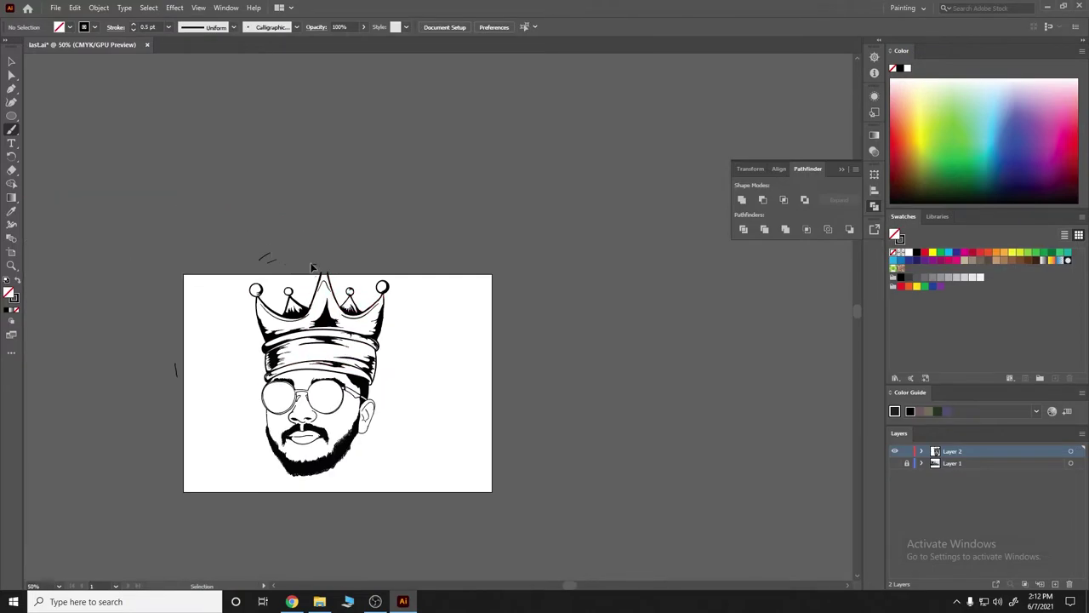
scroll(251, 348, up, 2)
scroll(241, 201, down, 1)
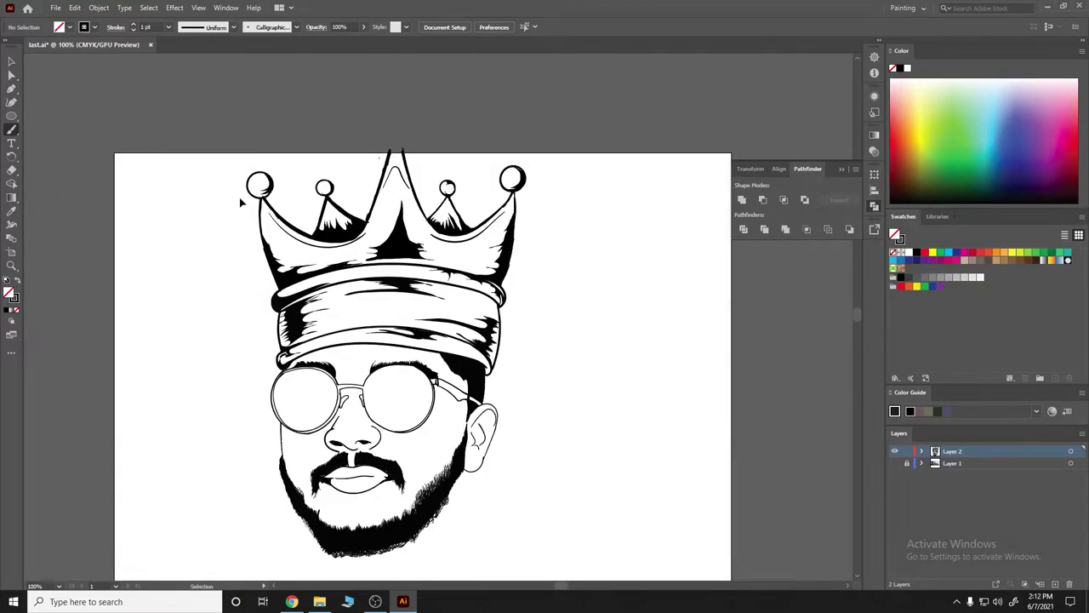
key(ctrl+a)
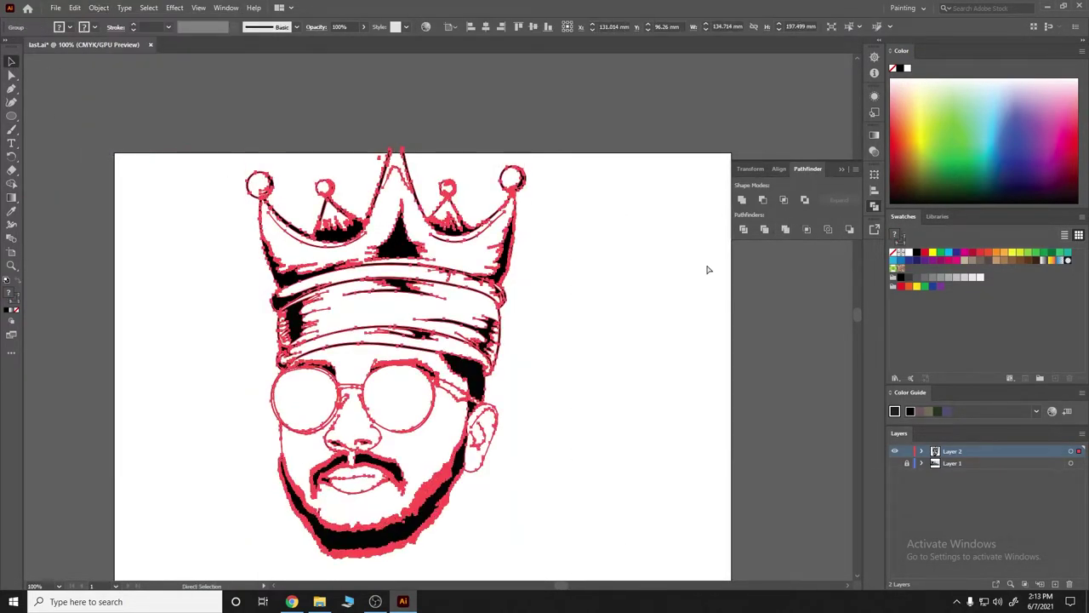
scroll(509, 286, down, 2)
key(ctrl+shift+a)
scroll(509, 286, up, 4)
scroll(494, 213, down, 2)
scroll(481, 190, right, 2)
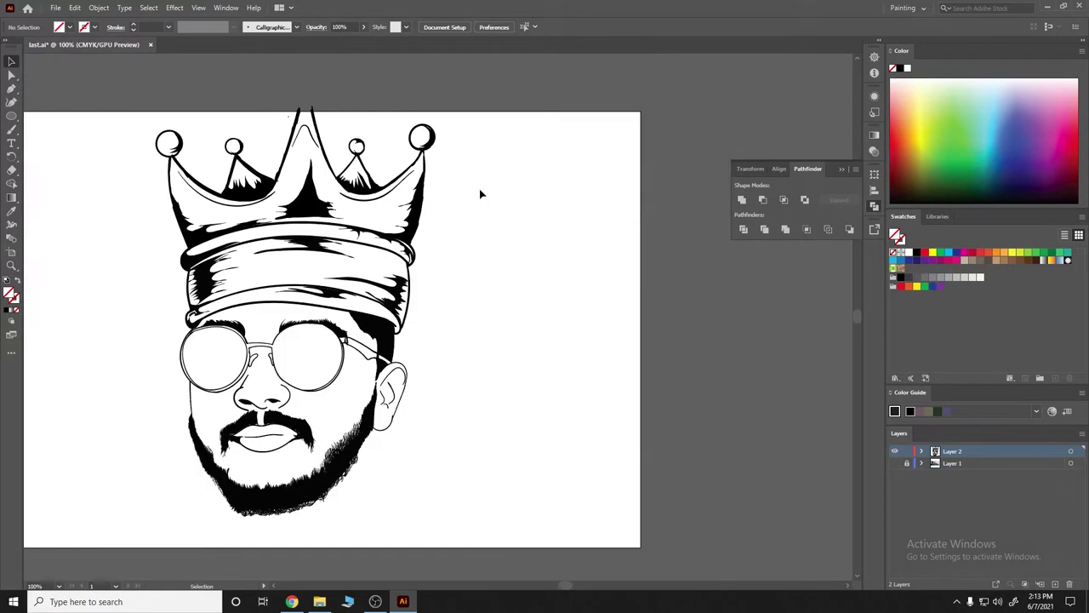
scroll(488, 137, down, 1)
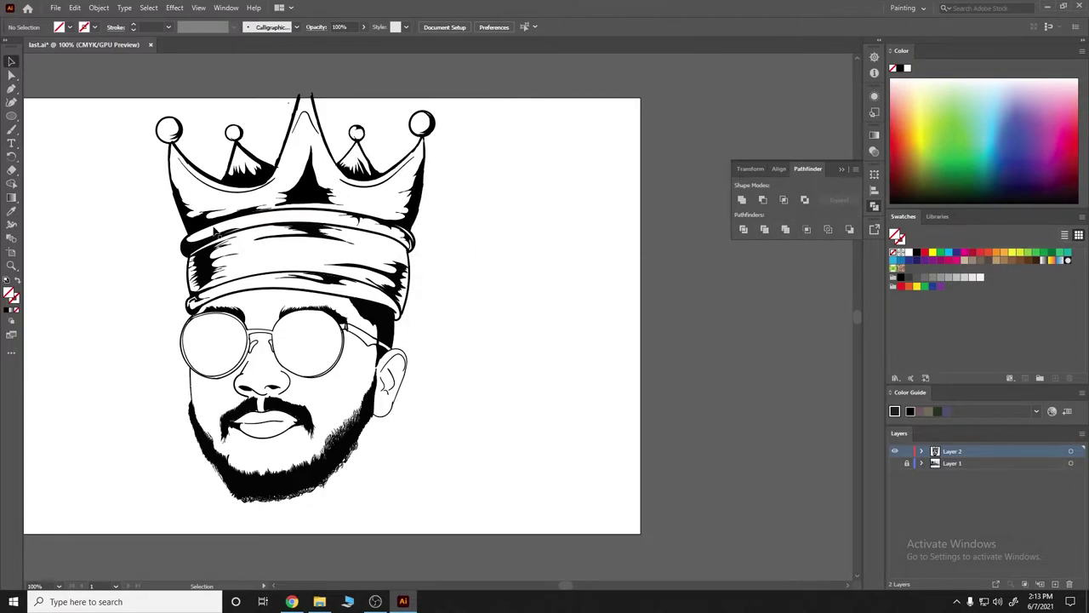
scroll(463, 334, down, 2)
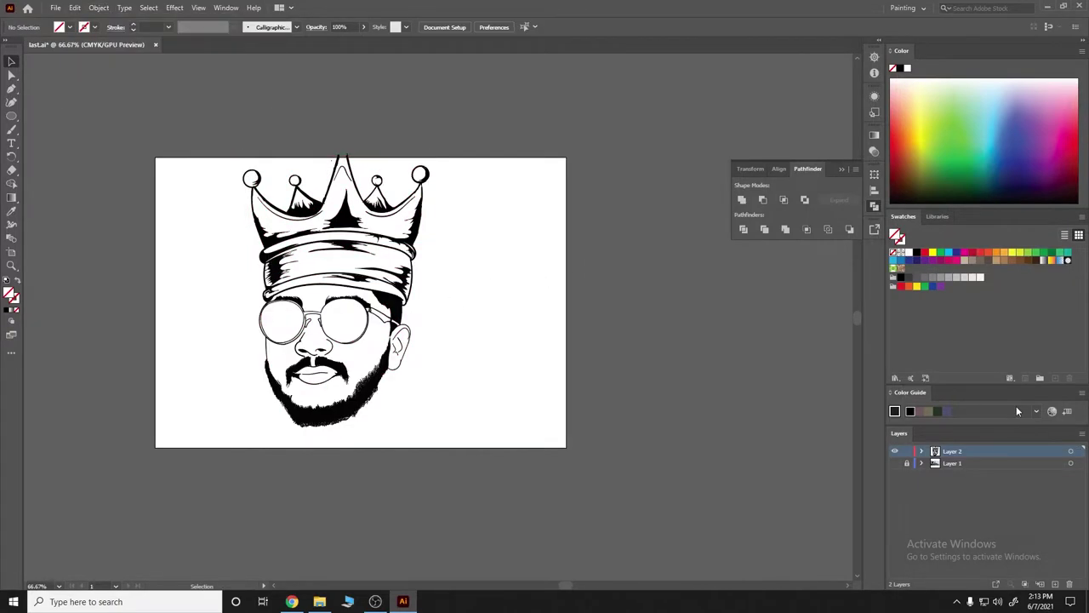
Duplicate Layer 2 in the Layers panel as 'Layer 2 copy'.
drag(953, 451, 1056, 584)
scroll(475, 217, up, 3)
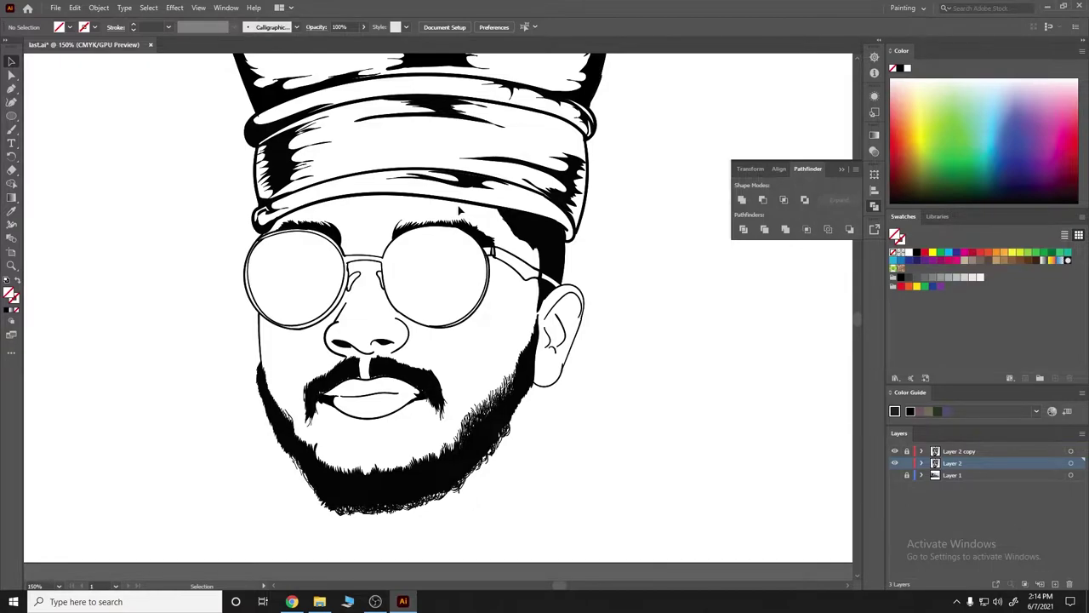
scroll(447, 207, up, 2)
scroll(448, 207, up, 2)
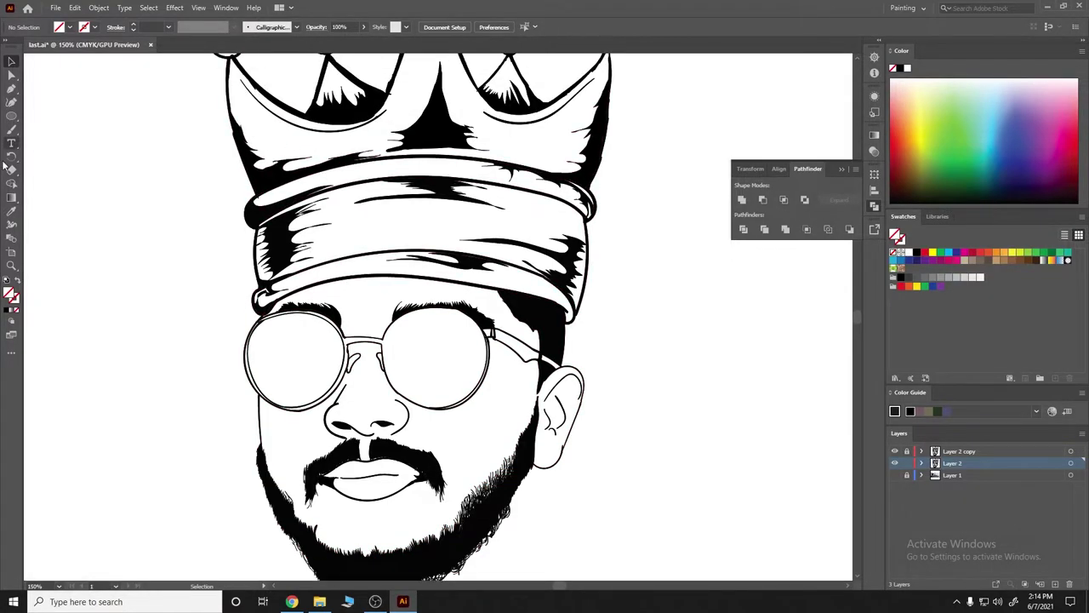
drag(12, 115, 51, 112)
Draw a rectangle over the portrait and load the Skin swatch library from the Desktop.
key(ctrl+minus)
key(ctrl+minus)
drag(207, 98, 396, 366)
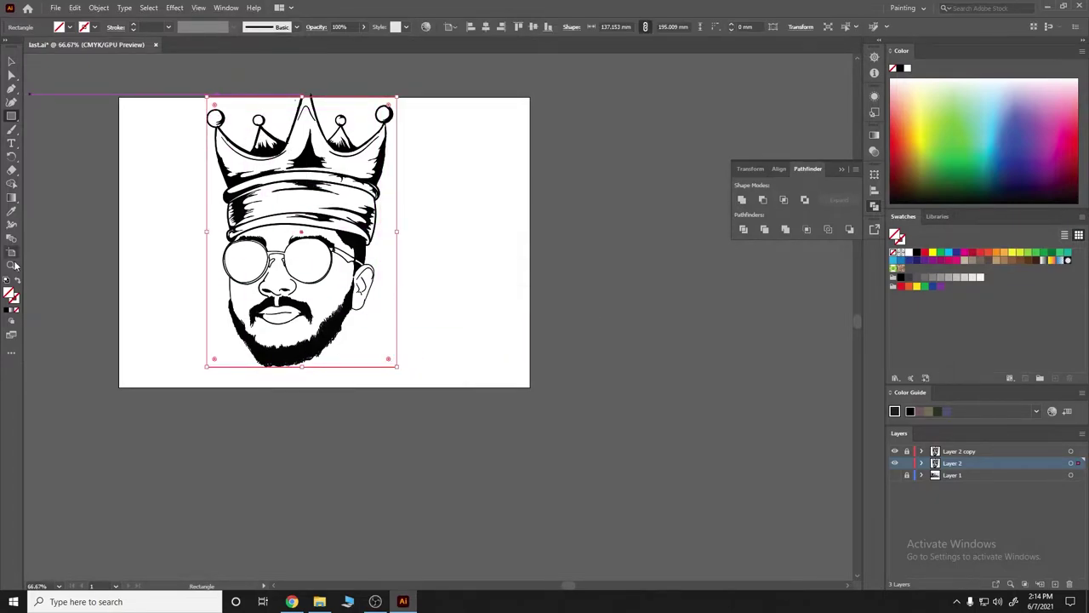
click(895, 378)
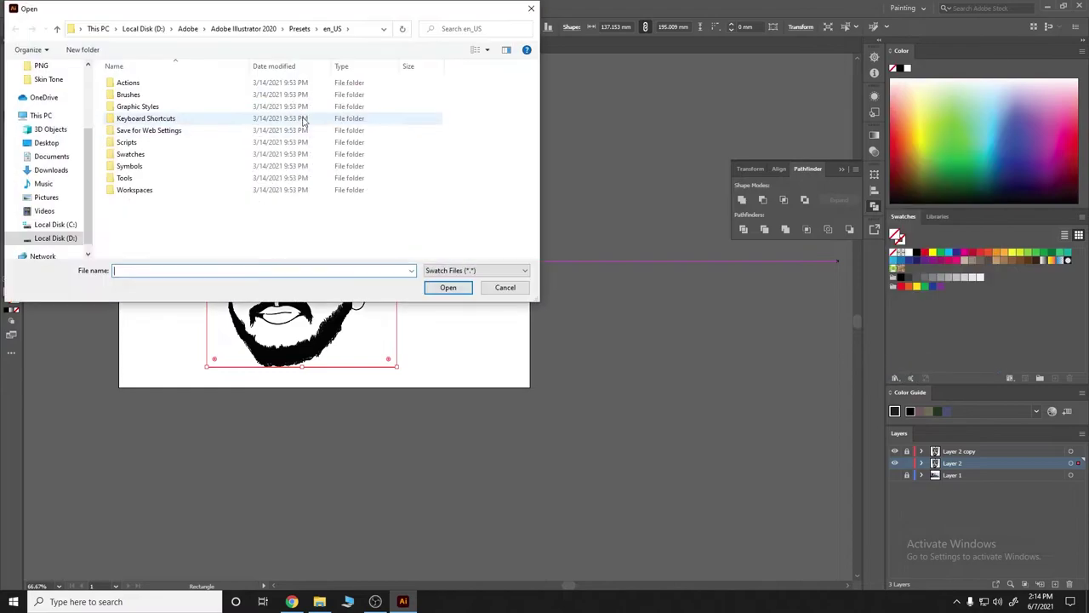
click(46, 143)
double_click(136, 174)
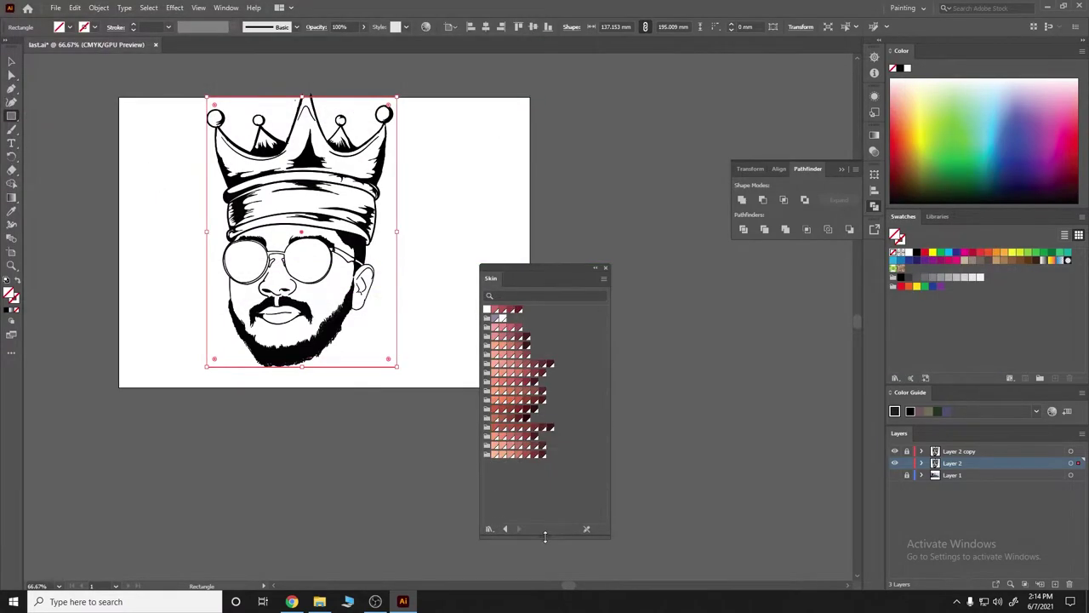
drag(528, 271, 785, 248)
Try several skin tones on the rectangle and settle on a light salmon fill.
click(762, 423)
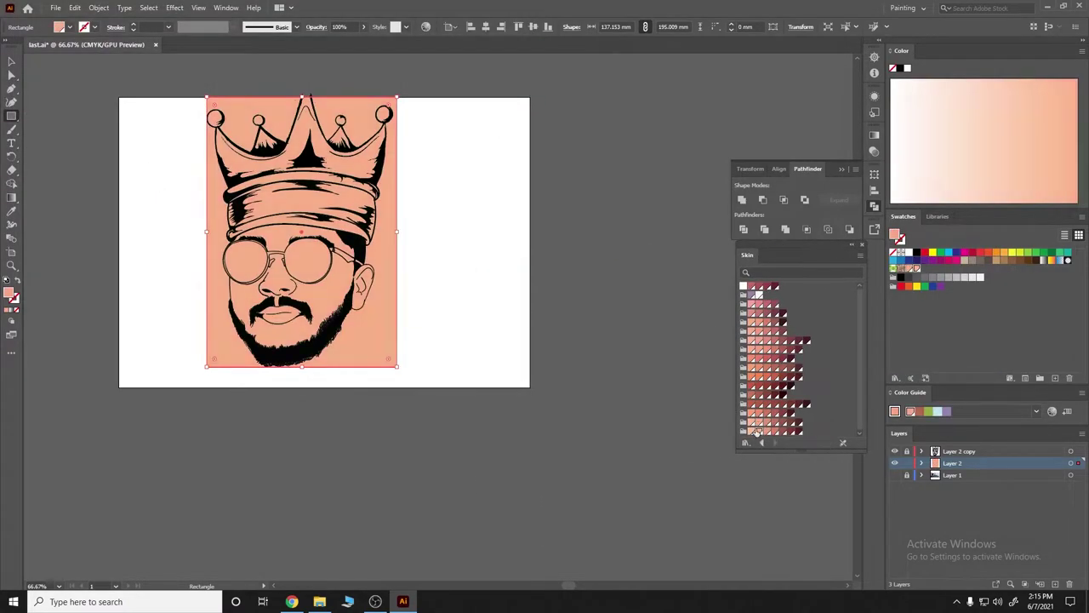
click(783, 423)
click(774, 423)
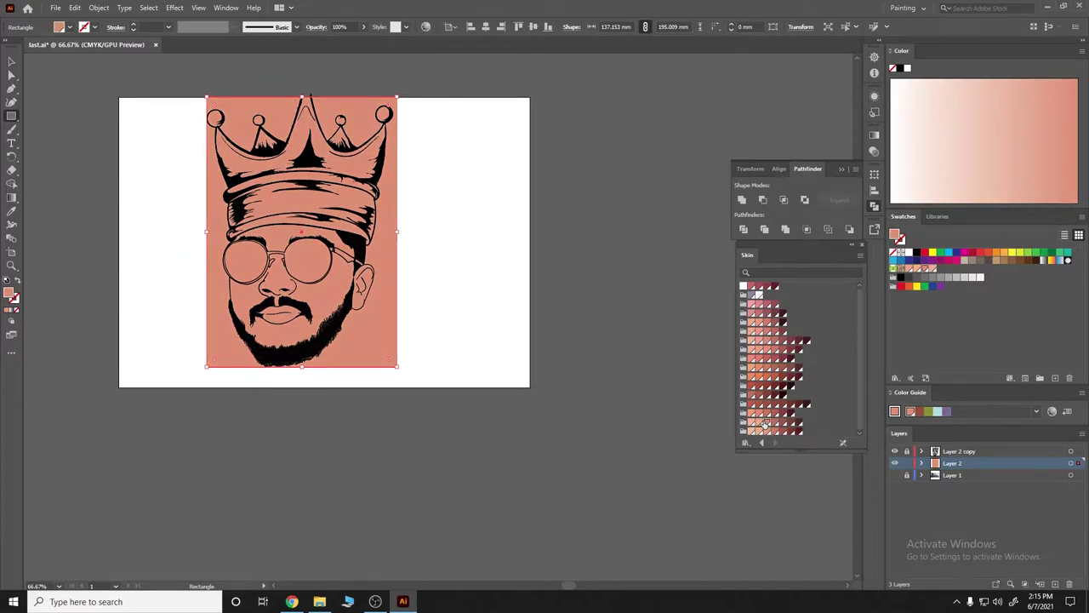
click(765, 423)
click(758, 423)
scroll(420, 221, up, 1)
click(12, 72)
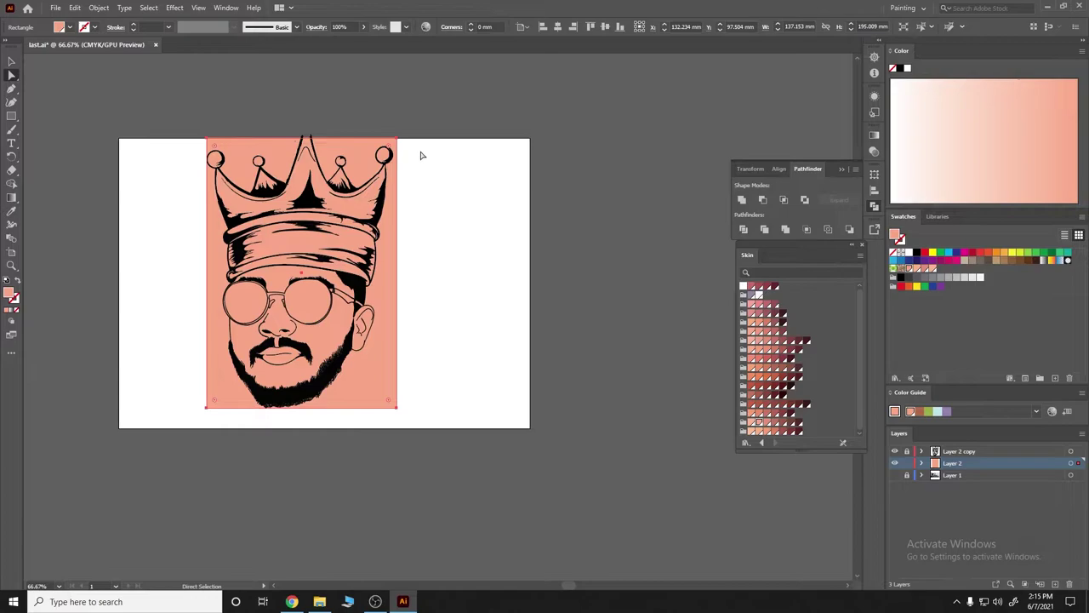
Select the portrait's line-art and isolate the group for editing.
right_click(387, 225)
key(Escape)
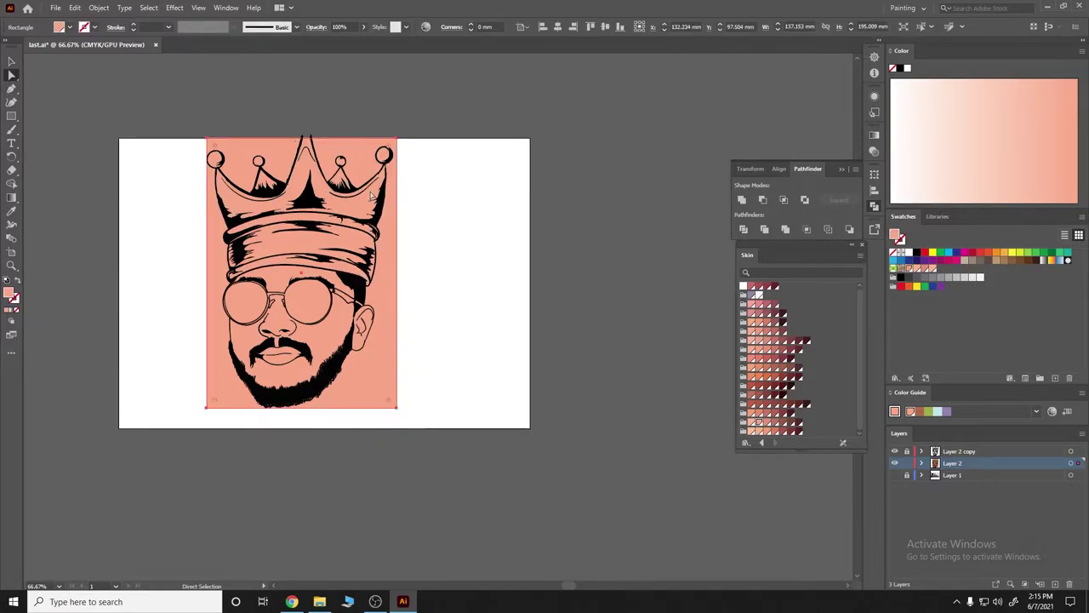
drag(206, 401, 205, 410)
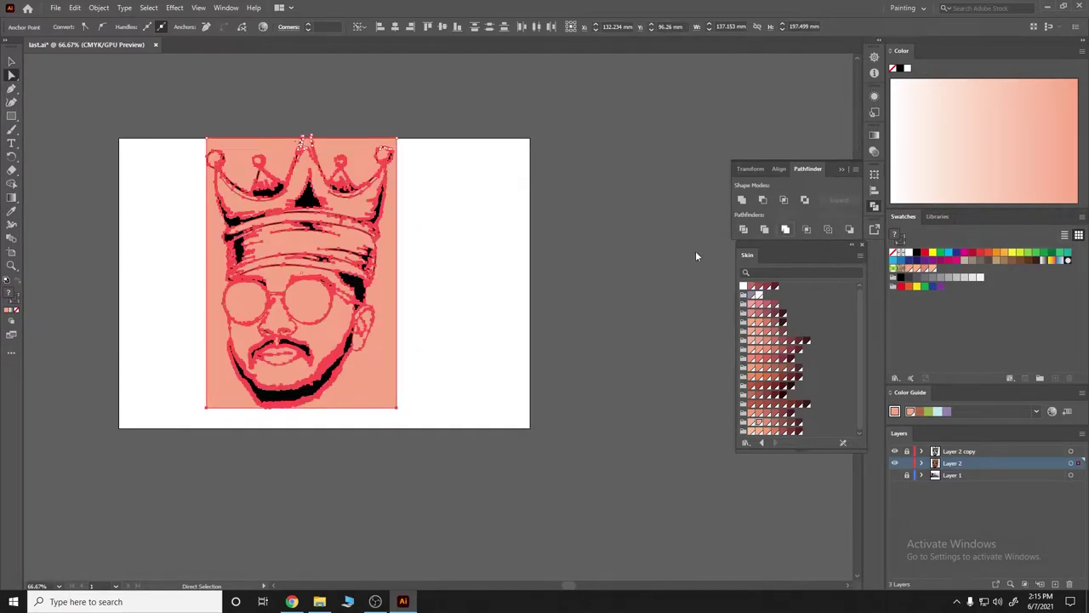
right_click(377, 284)
click(419, 357)
Fill the headband, its lower area and end pieces with orange.
scroll(274, 294, up, 1)
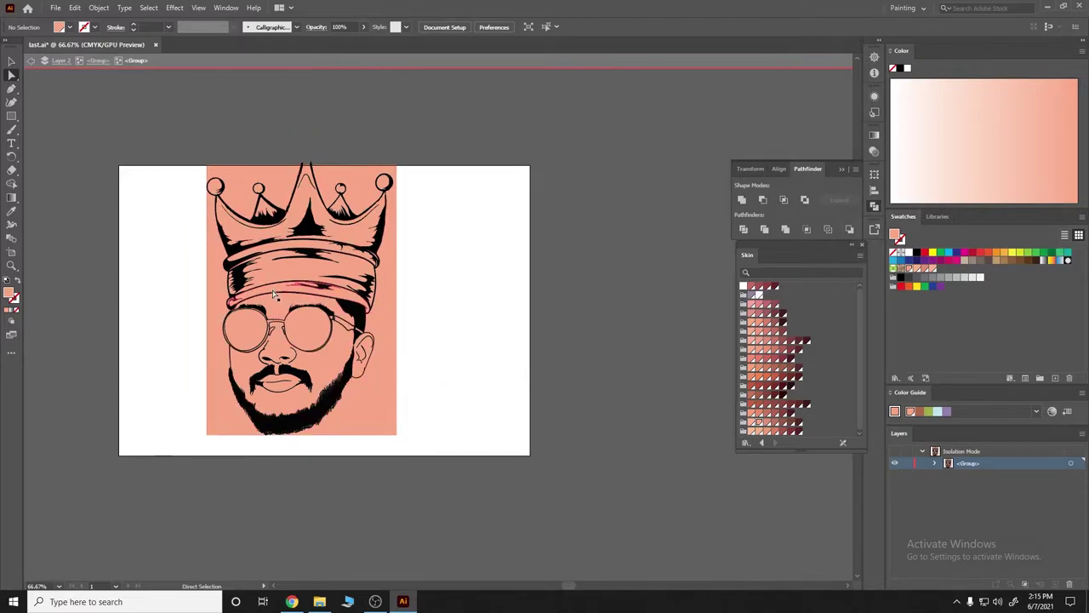
scroll(274, 293, up, 1)
click(341, 332)
click(953, 253)
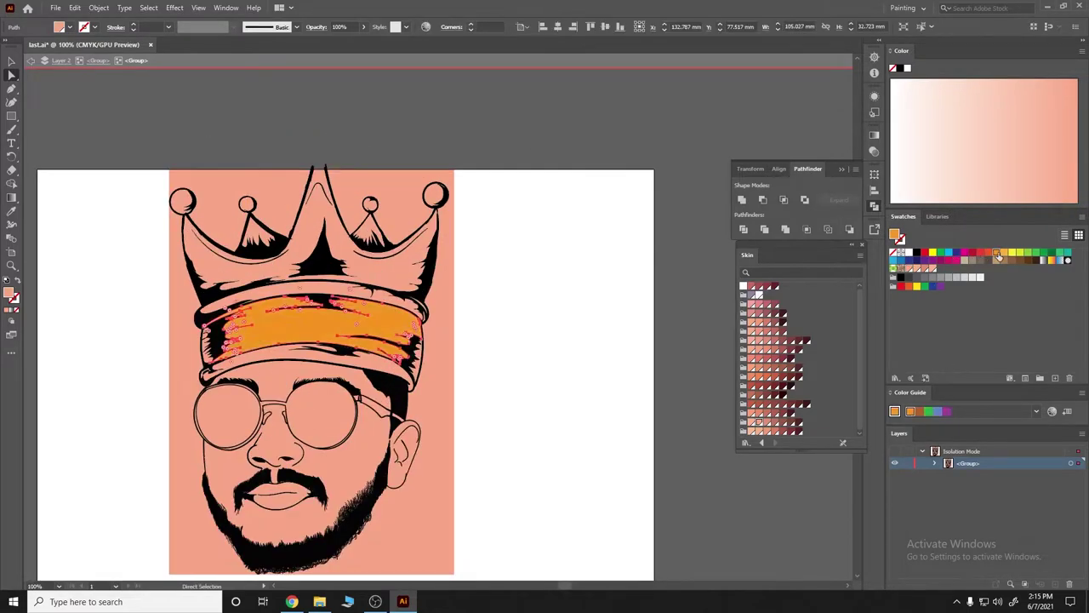
click(368, 357)
click(415, 358)
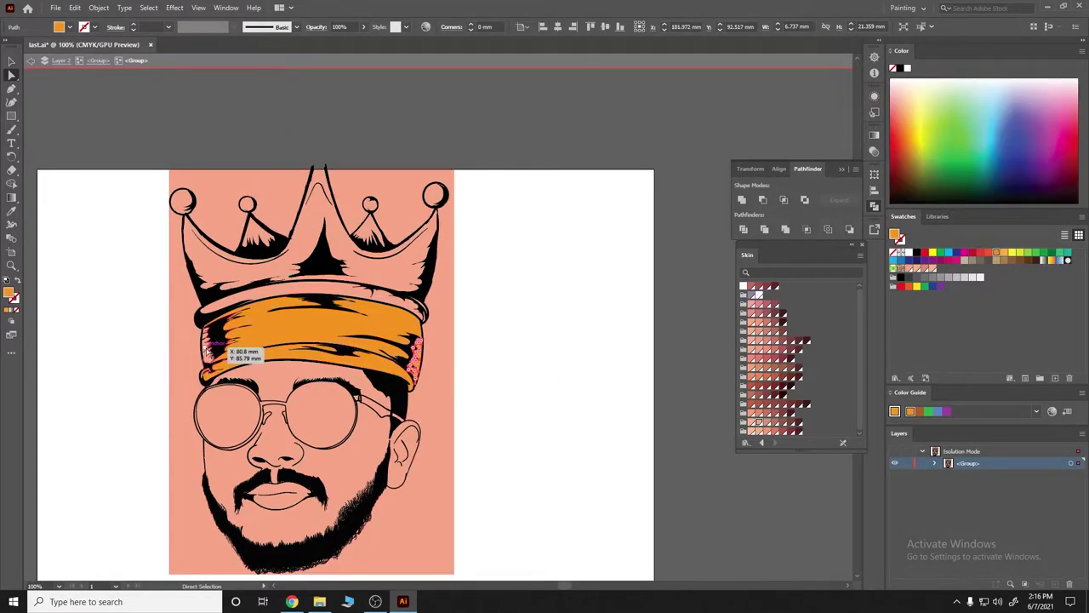
click(207, 352)
scroll(207, 351, up, 3)
click(941, 255)
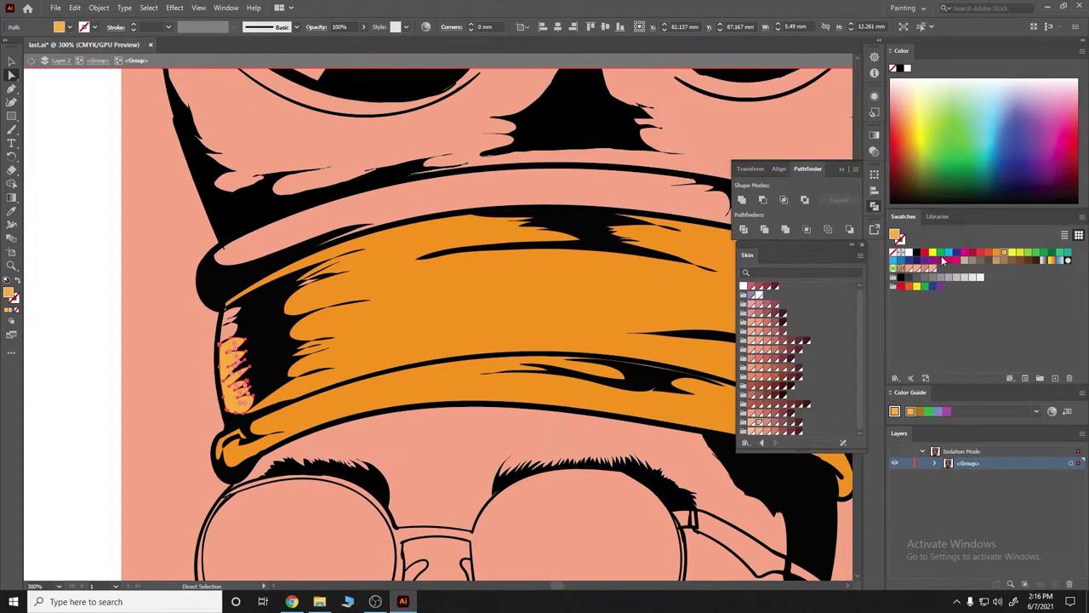
Fill the leftover salmon sliver inside the headband with matching orange.
click(239, 332)
scroll(170, 383, up, 1)
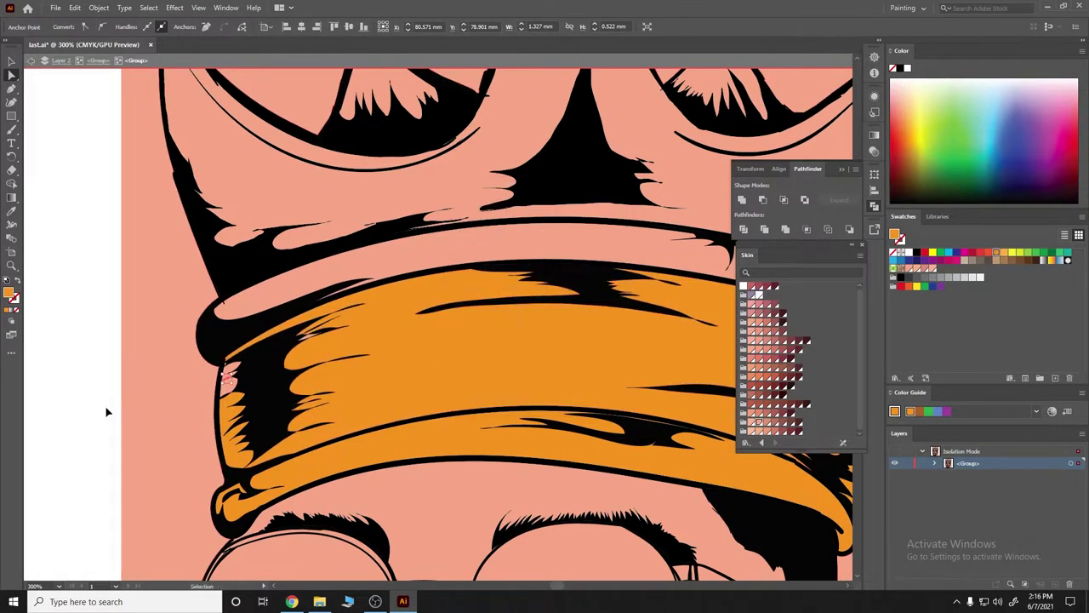
scroll(468, 330, up, 5)
scroll(498, 235, up, 3)
click(506, 170)
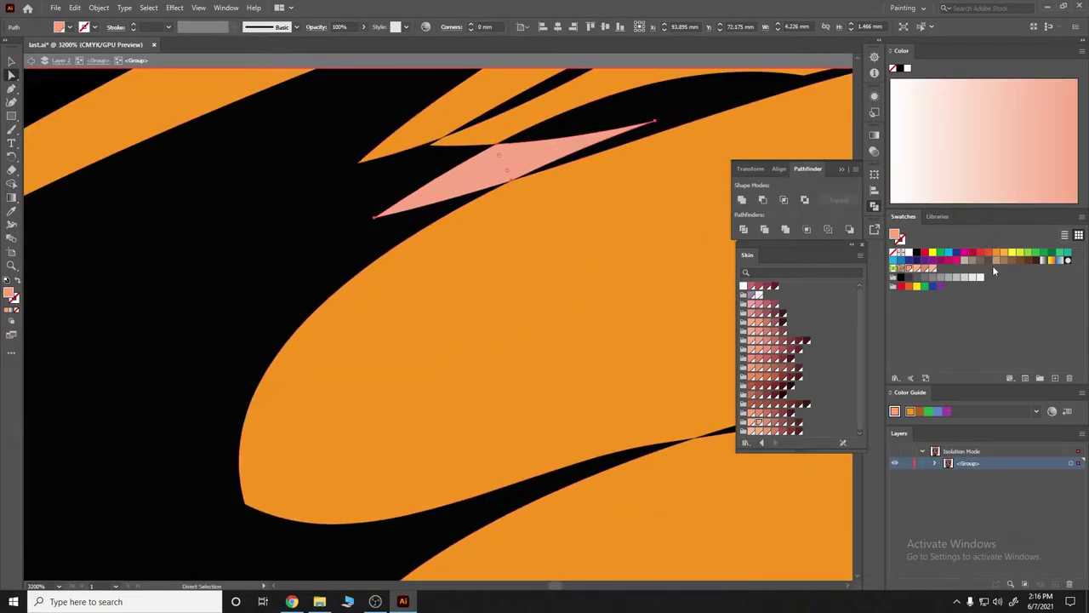
click(995, 253)
Zoom around the crown and select its middle and right crown balls.
scroll(207, 297, down, 5)
scroll(341, 315, down, 3)
scroll(527, 341, down, 3)
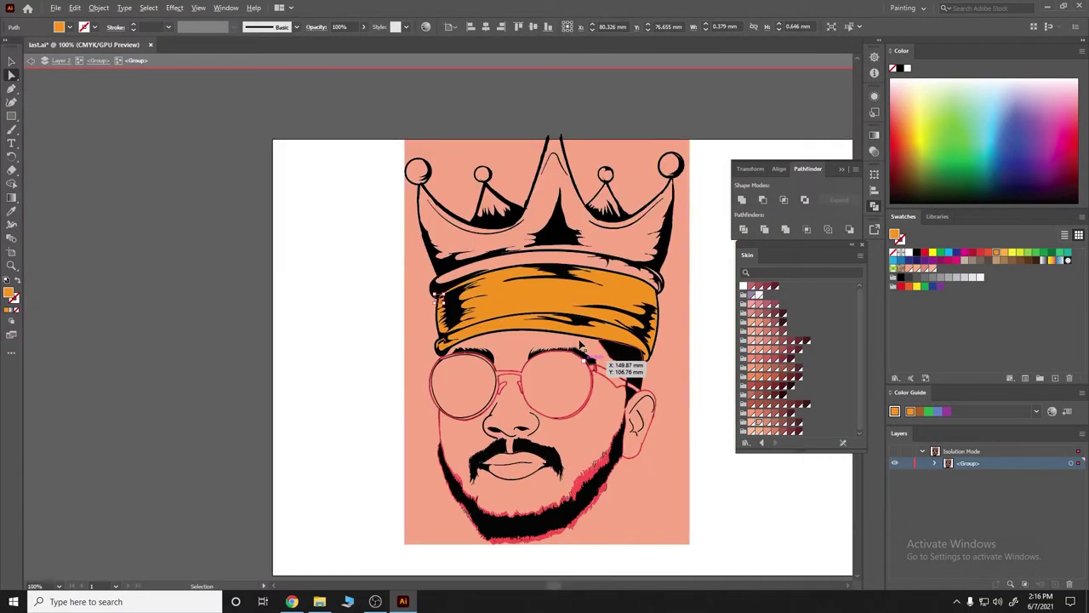
scroll(579, 343, up, 3)
scroll(608, 315, up, 3)
scroll(608, 315, up, 2)
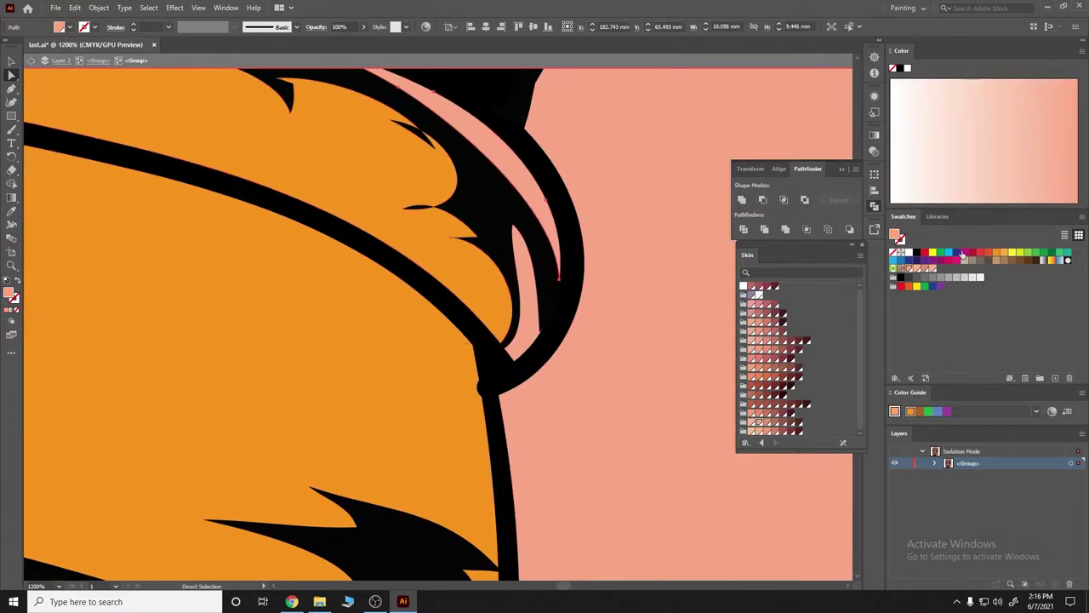
scroll(521, 283, down, 3)
scroll(521, 283, down, 3)
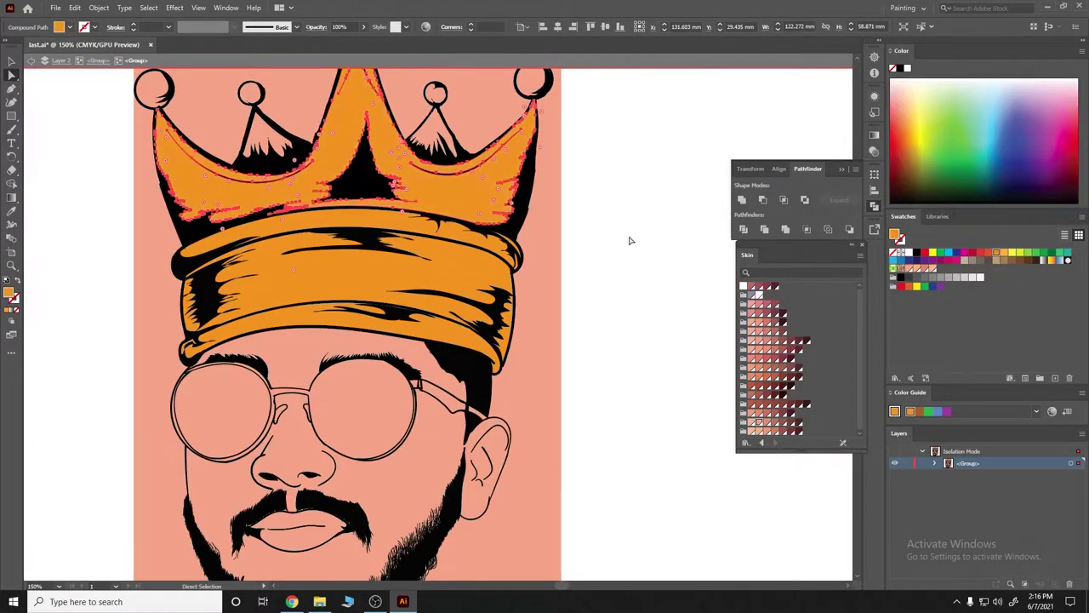
scroll(630, 240, down, 3)
scroll(398, 171, up, 6)
click(431, 175)
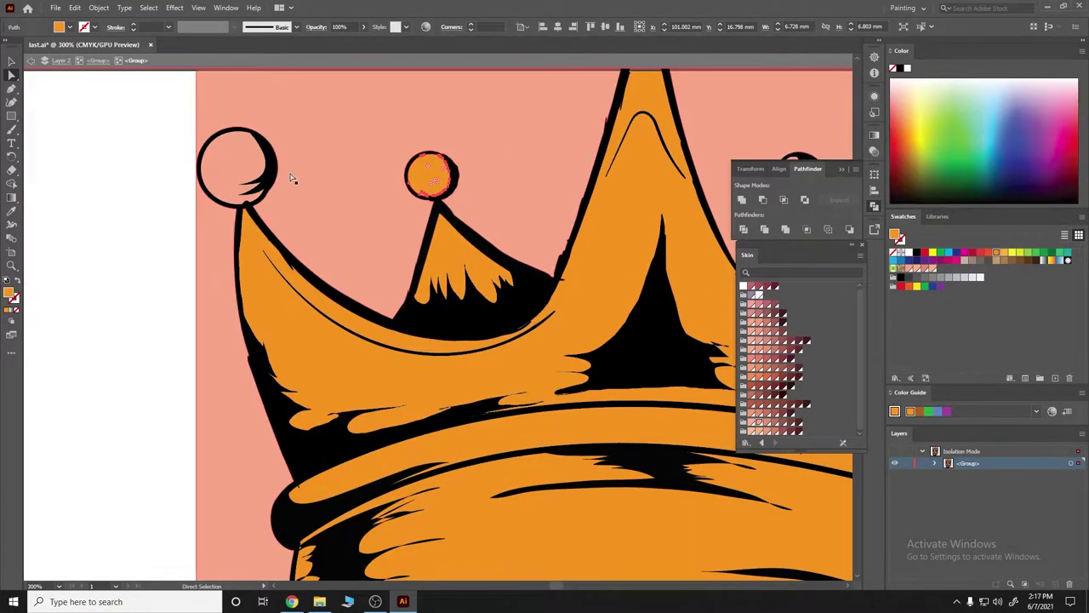
scroll(291, 178, down, 3)
click(462, 211)
scroll(462, 217, up, 3)
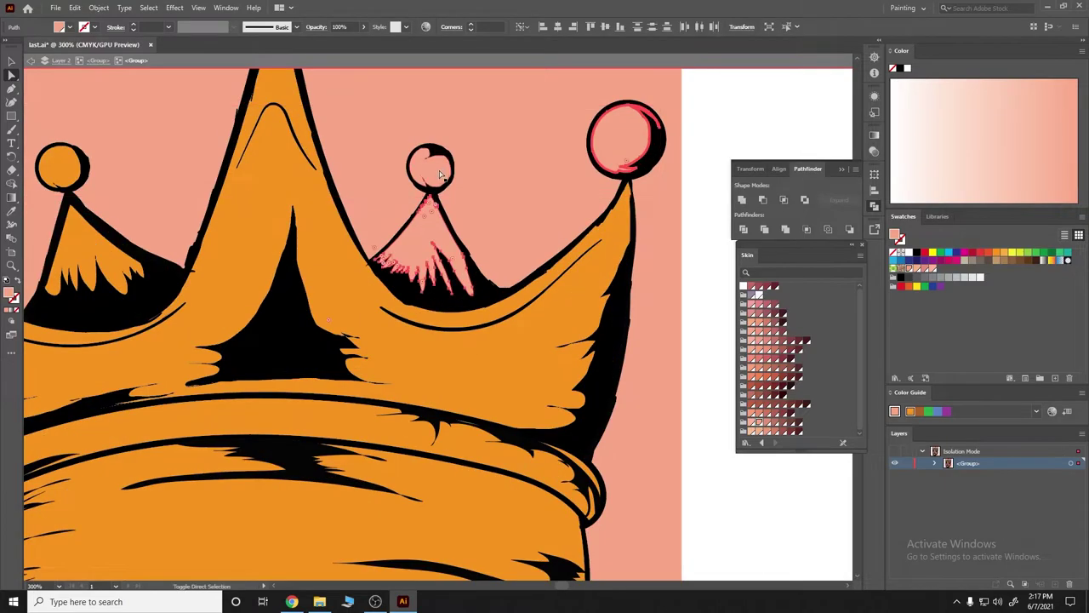
scroll(440, 174, down, 3)
scroll(622, 329, down, 3)
scroll(493, 373, down, 3)
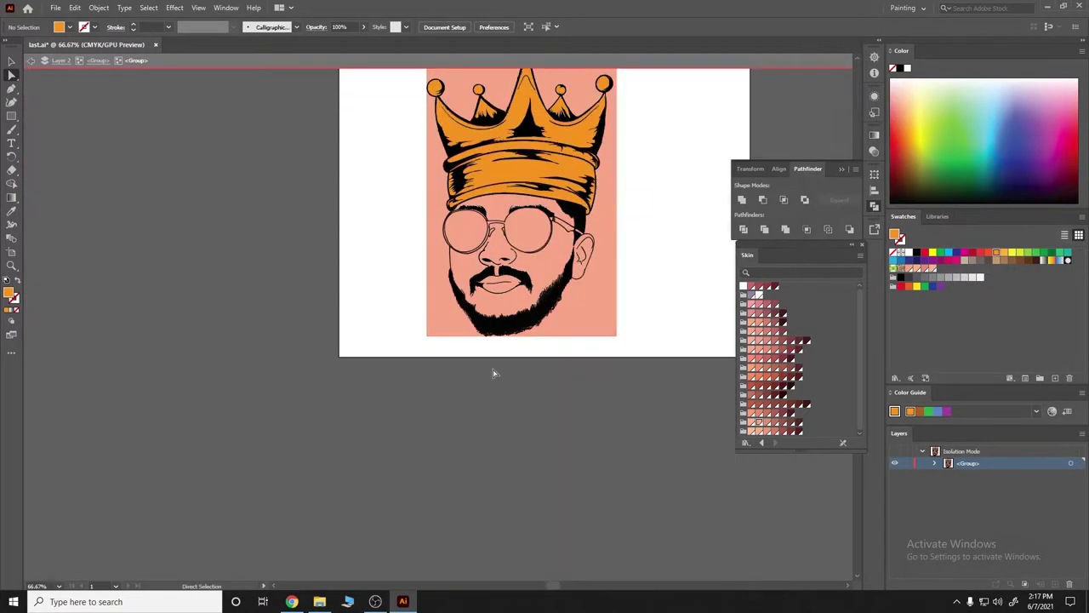
scroll(493, 373, up, 3)
scroll(488, 400, up, 3)
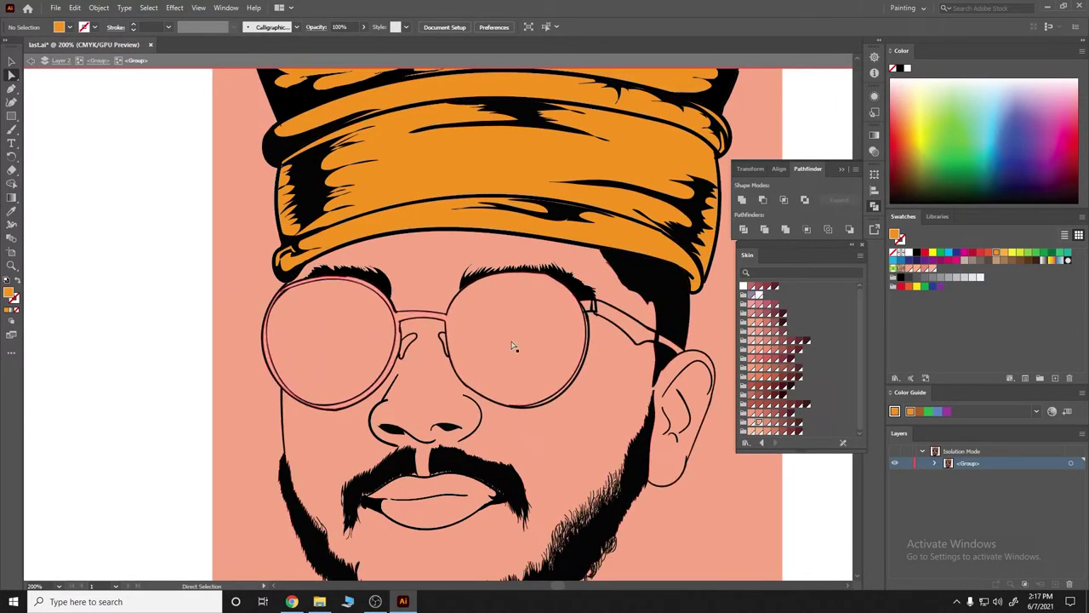
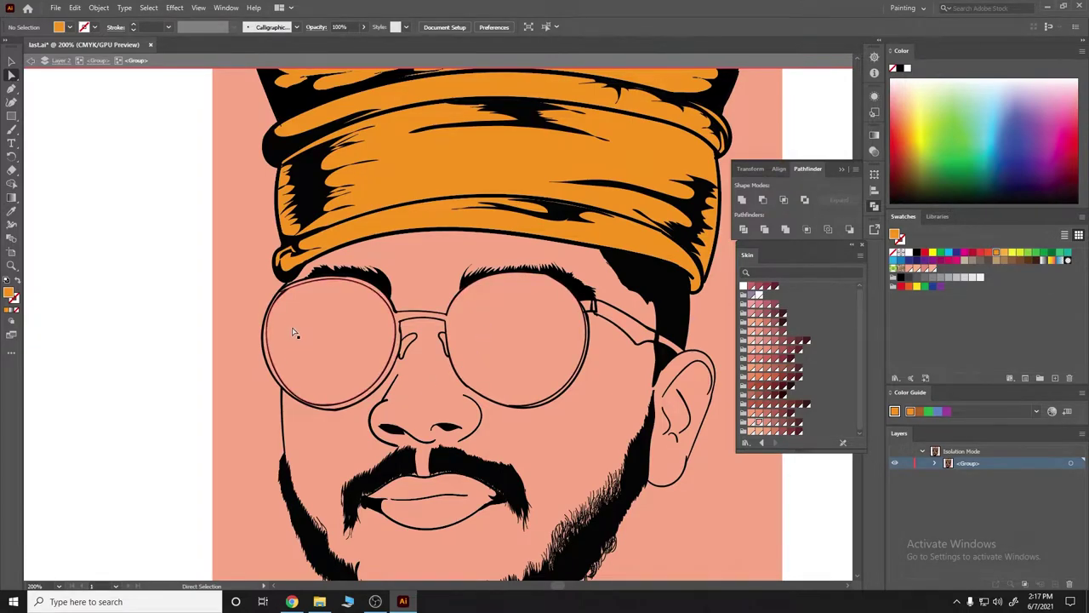
Fill the right and left round sunglass lenses with the purple swatch.
click(474, 312)
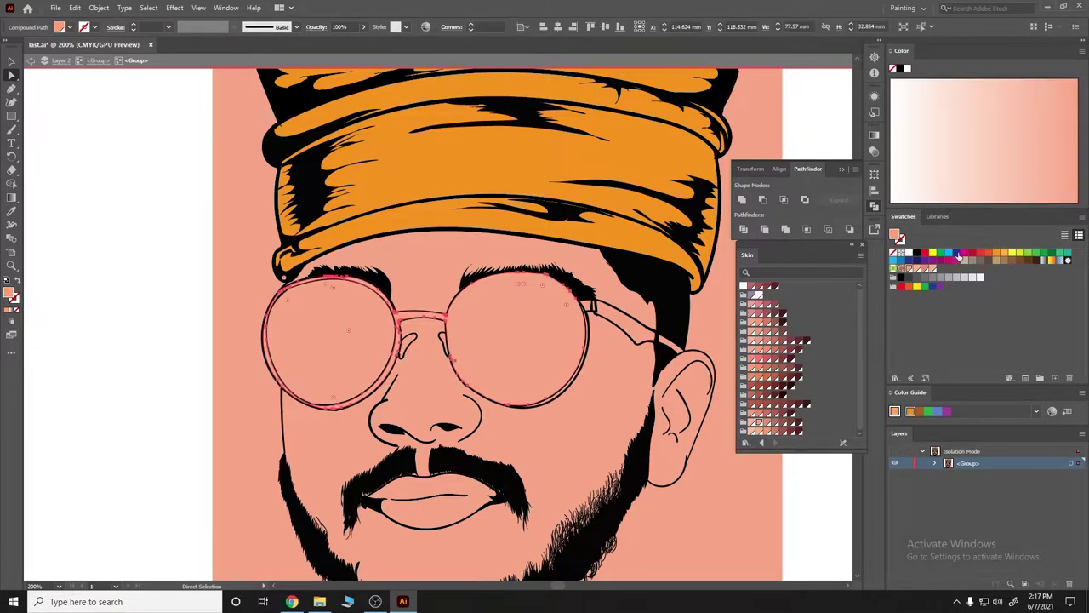
click(957, 253)
click(928, 263)
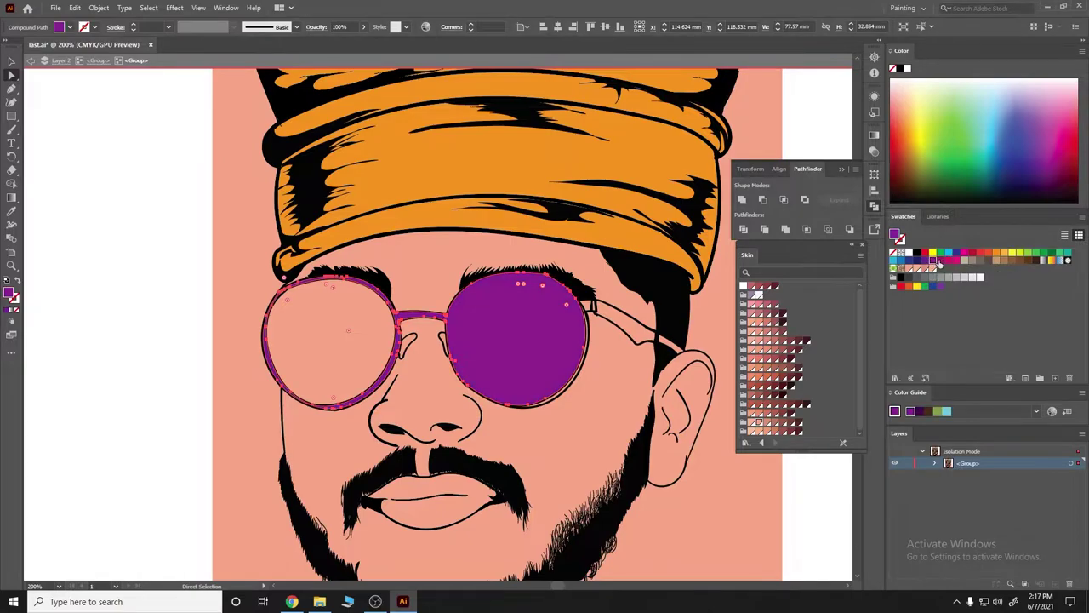
click(307, 336)
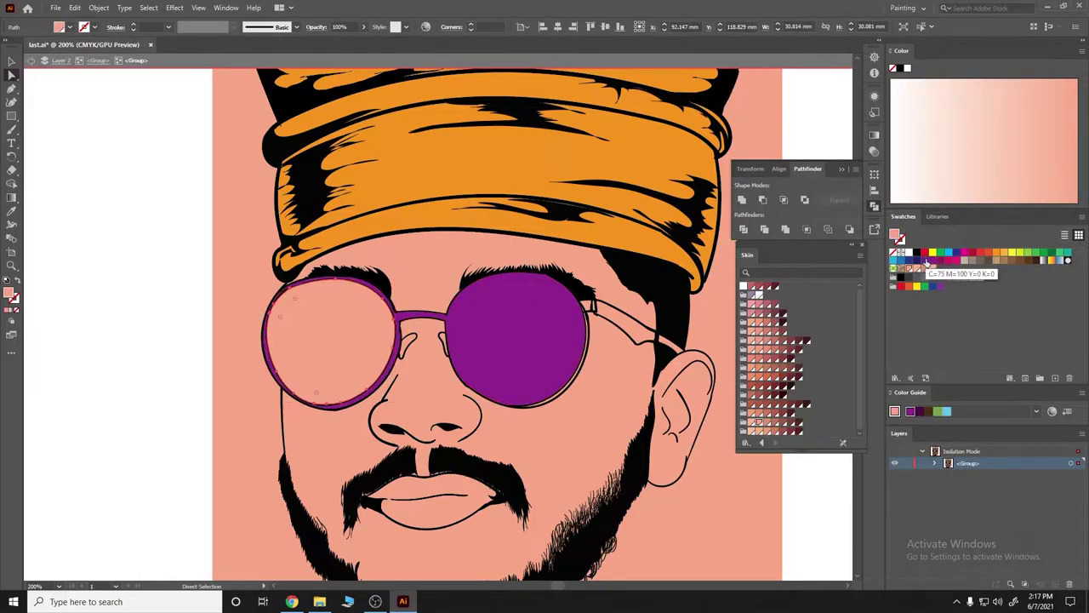
click(927, 263)
click(593, 369)
Delete the pink background rectangle behind the face.
scroll(593, 370, down, 2)
scroll(372, 339, up, 2)
scroll(373, 339, up, 1)
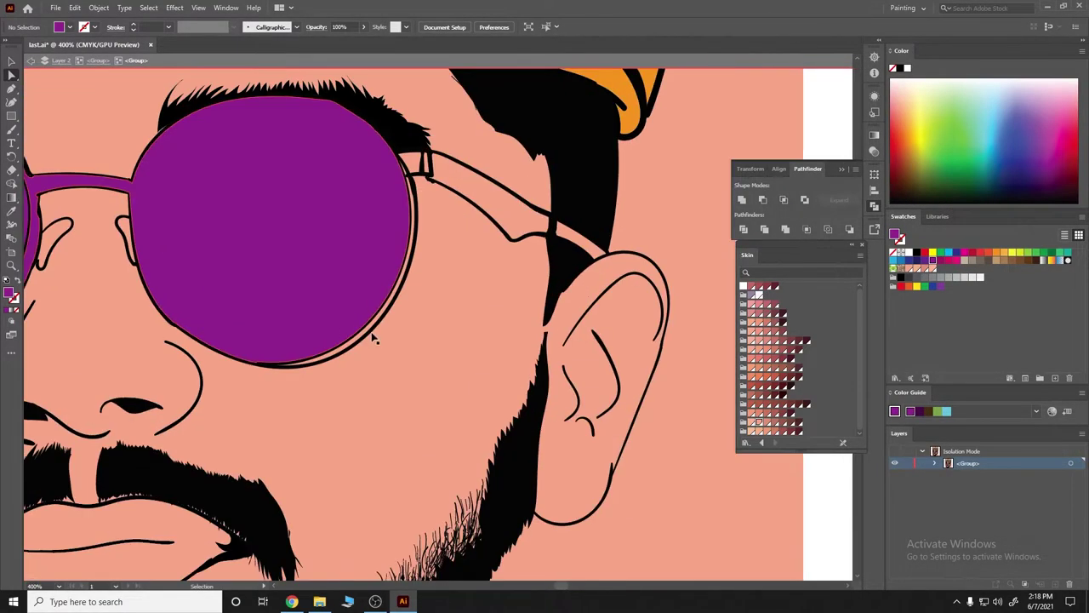
scroll(373, 338, up, 1)
scroll(657, 360, down, 3)
scroll(575, 317, up, 1)
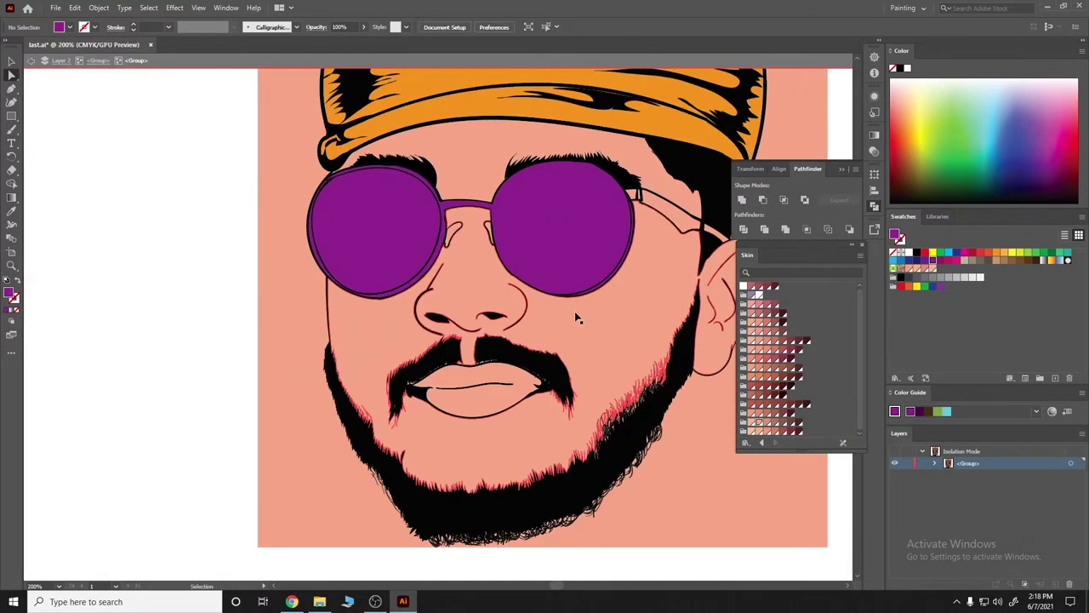
scroll(575, 318, down, 1)
key(a)
click(597, 391)
key(Delete)
scroll(588, 391, down, 1)
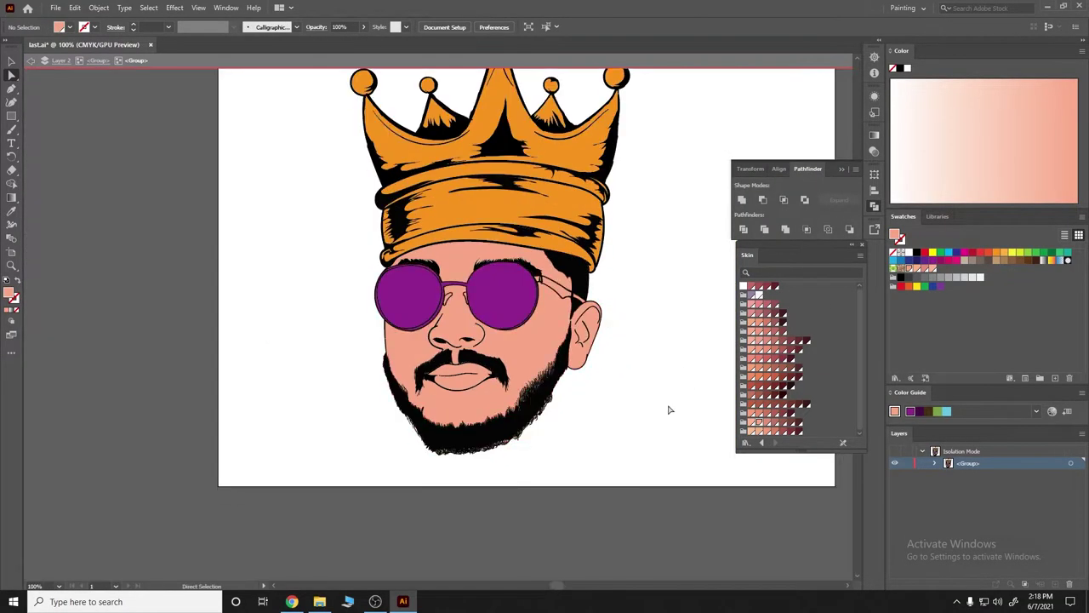
key(v)
Erase a band along the lower edge of the beard.
scroll(537, 329, down, 2)
scroll(536, 329, up, 5)
scroll(377, 377, left, 3)
key(a)
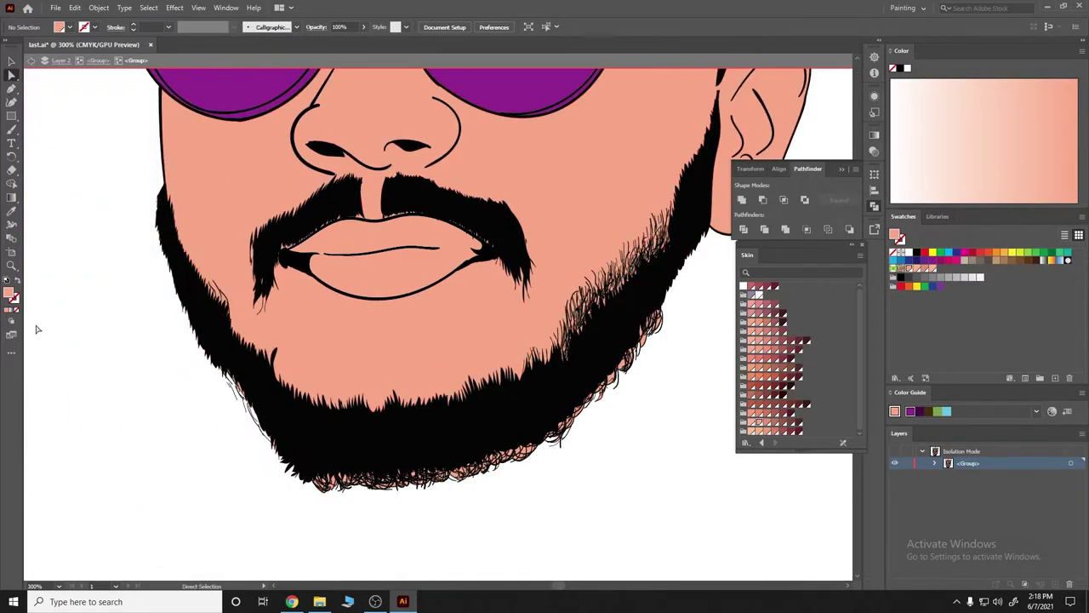
drag(253, 440, 657, 320)
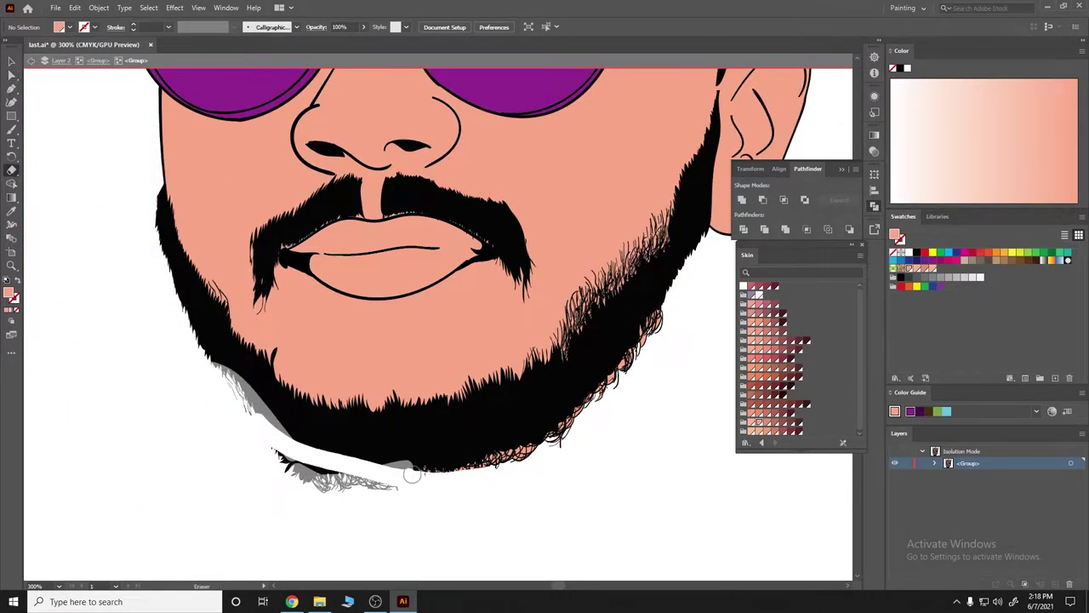
scroll(559, 443, down, 1)
scroll(559, 443, down, 3)
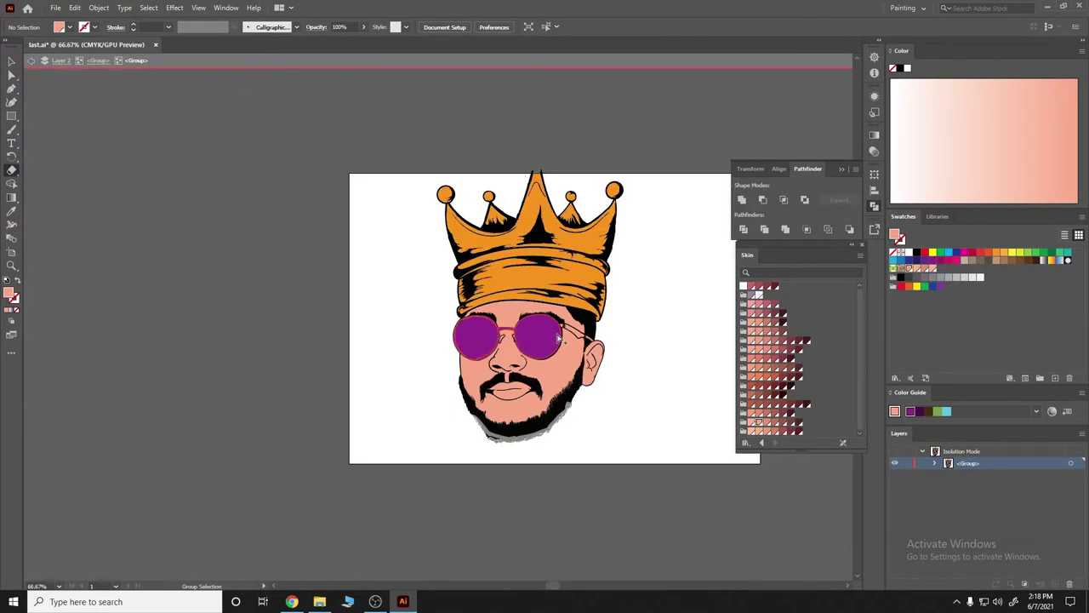
scroll(517, 343, up, 6)
Give the glasses arm by the ear a near-black #1D1D1E fill.
ctrl+click(518, 344)
click(908, 279)
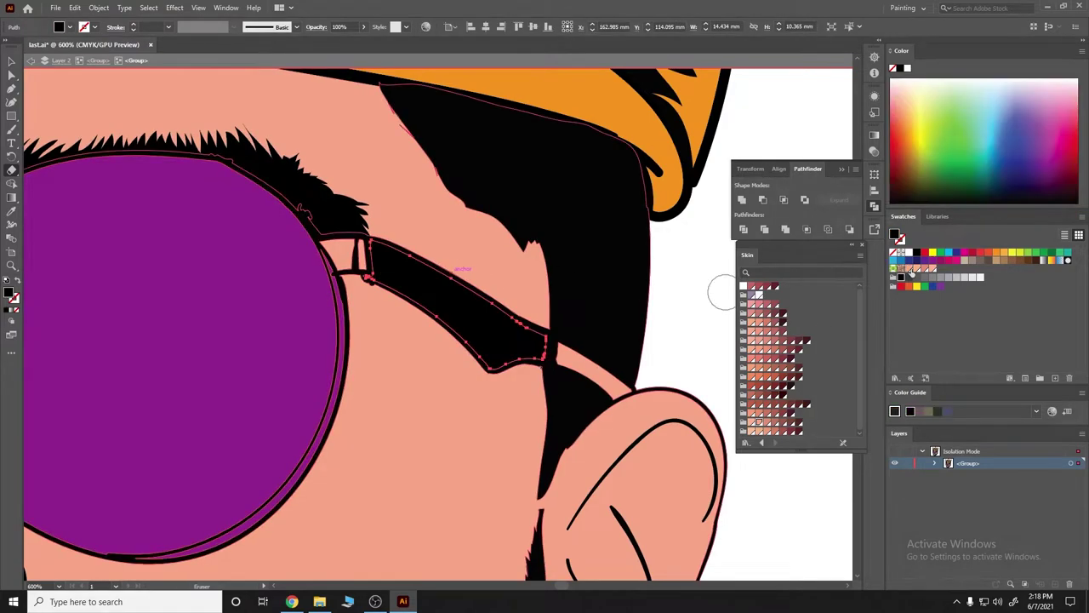
double_click(9, 295)
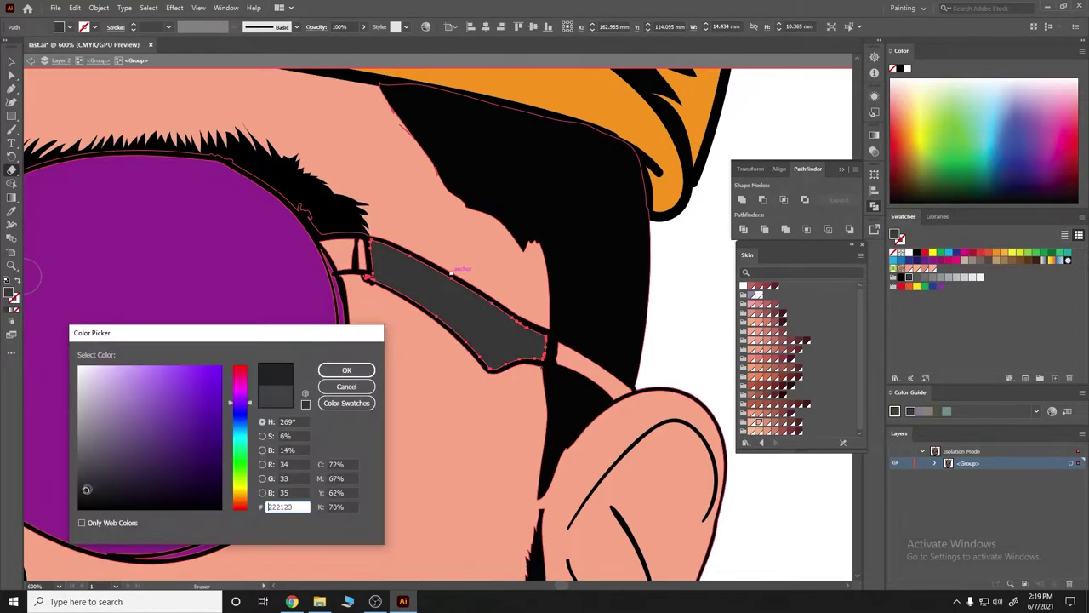
click(355, 374)
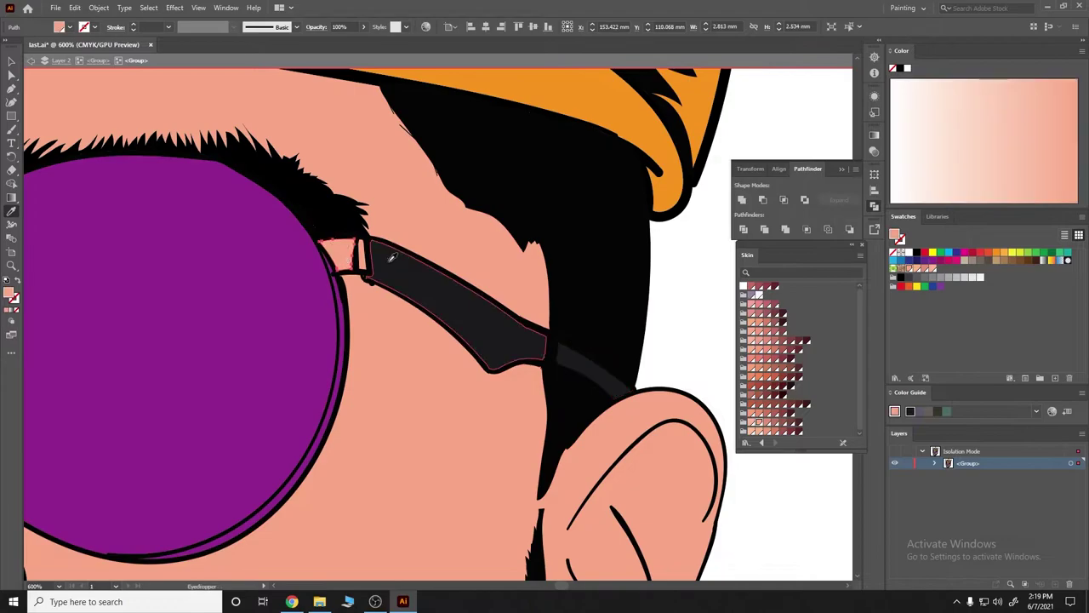
key(ctrl+minus)
key(ctrl+minus)
key(ctrl+minus)
key(ctrl+minus)
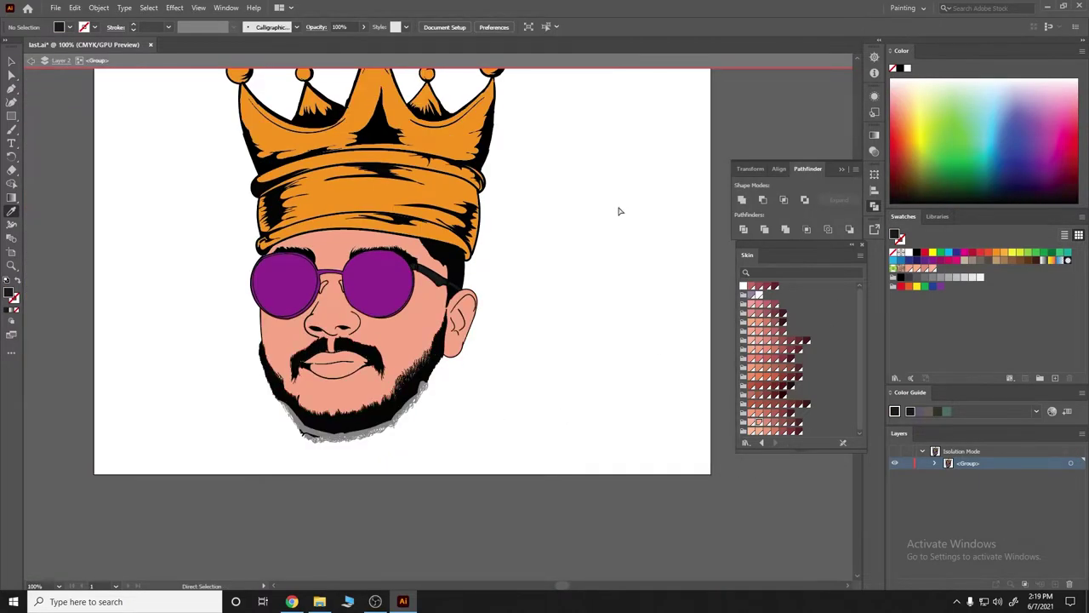
key(Escape)
key(ctrl+plus)
key(ctrl+plus)
key(ctrl+plus)
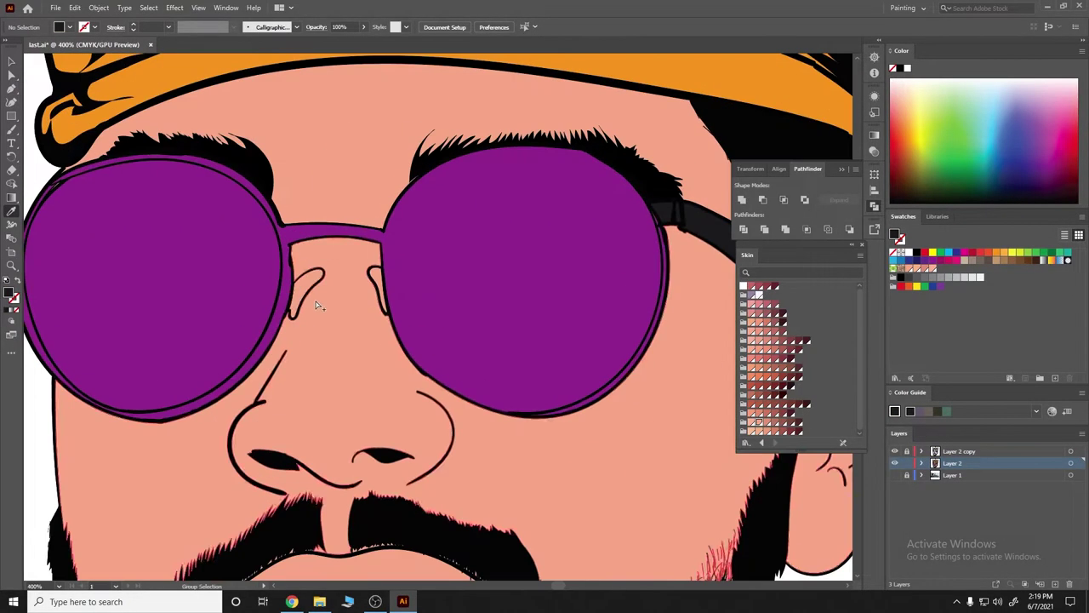
Try fill colours on a nose pad, sampling black and a pink swatch.
click(130, 168)
key(a)
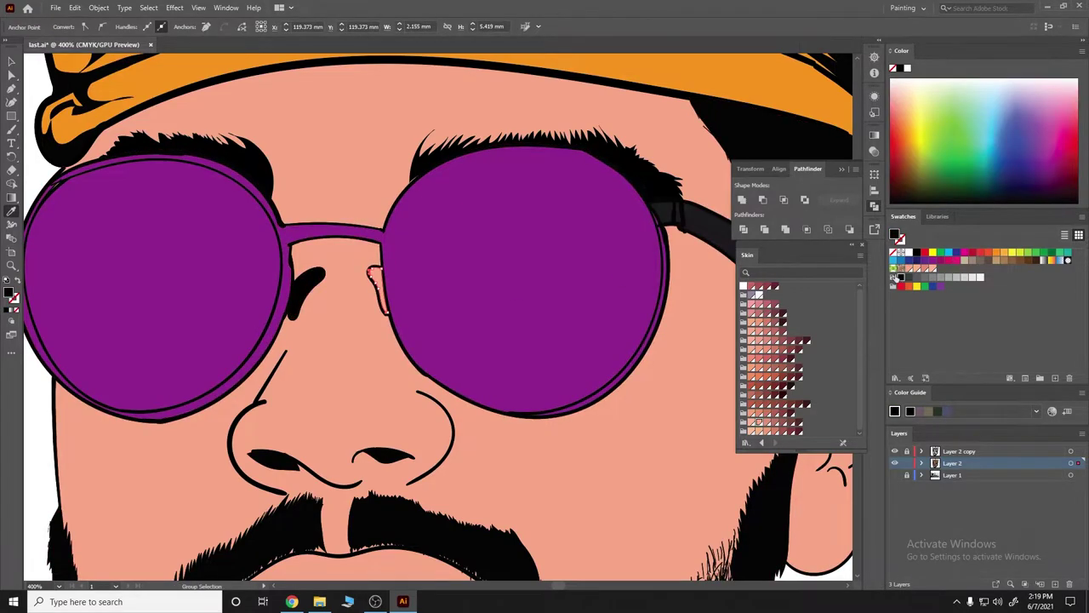
key(ctrl+plus)
click(900, 277)
double_click(900, 278)
key(Escape)
key(ctrl+1)
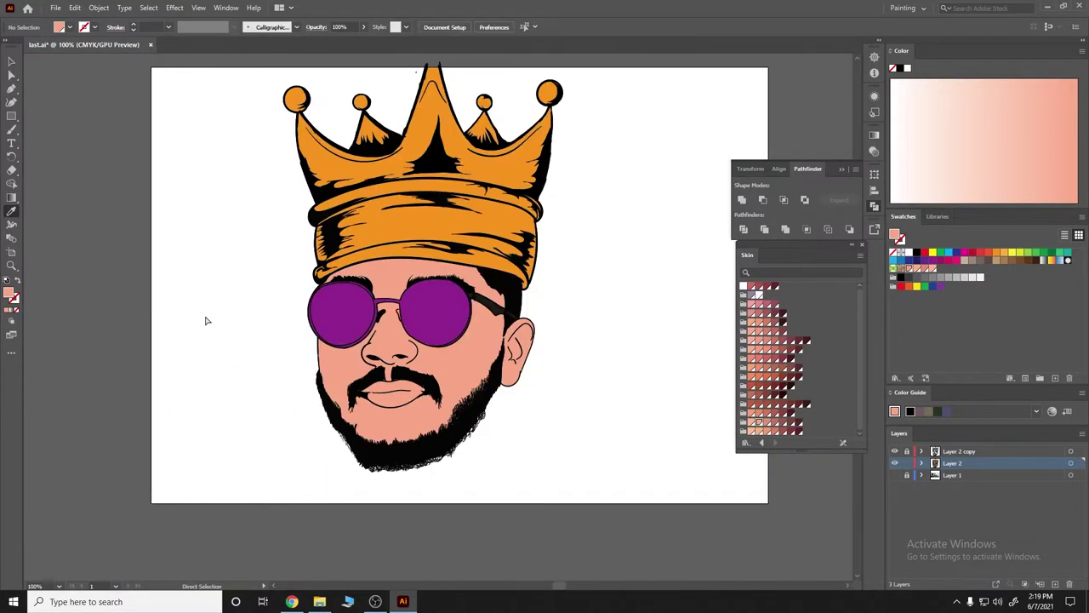
scroll(340, 315, up, 5)
click(357, 314)
scroll(368, 314, down, 4)
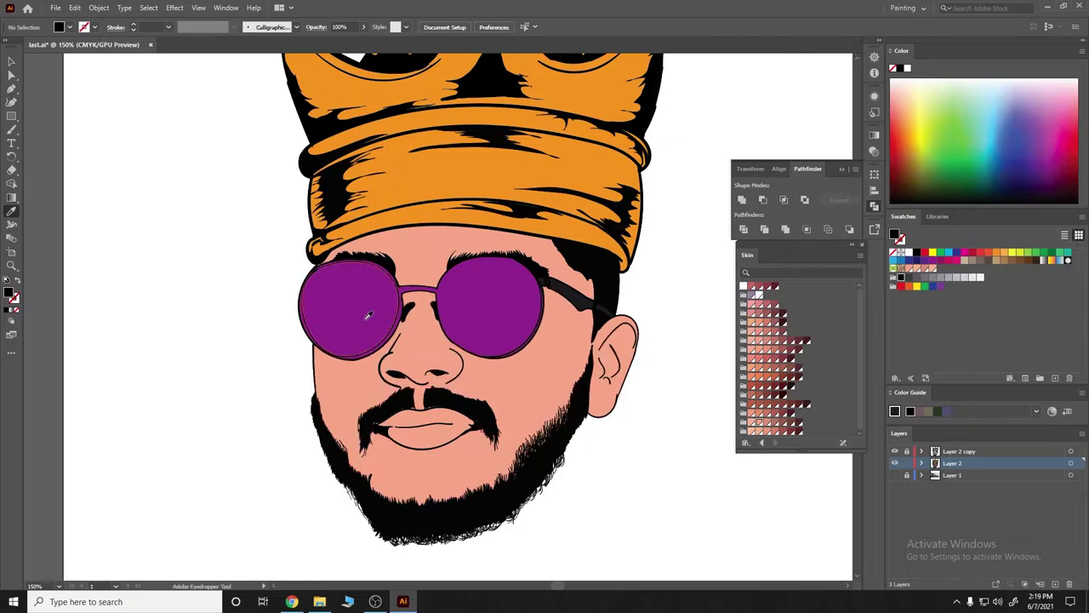
scroll(408, 370, up, 10)
Fill the left nose pad dark grey.
ctrl+click(379, 204)
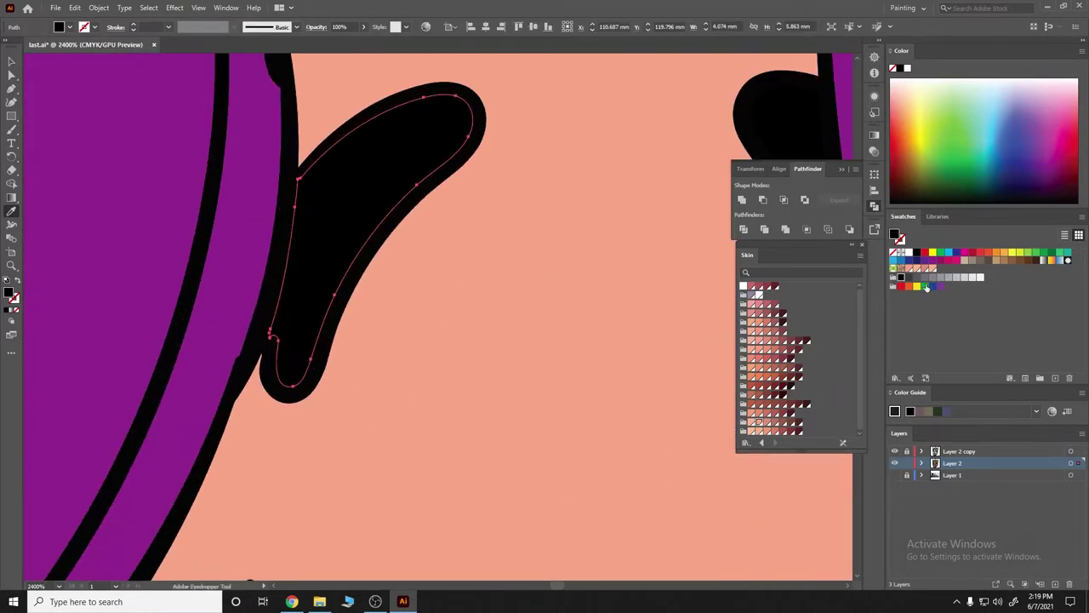
scroll(486, 182, down, 5)
click(486, 182)
scroll(620, 255, down, 5)
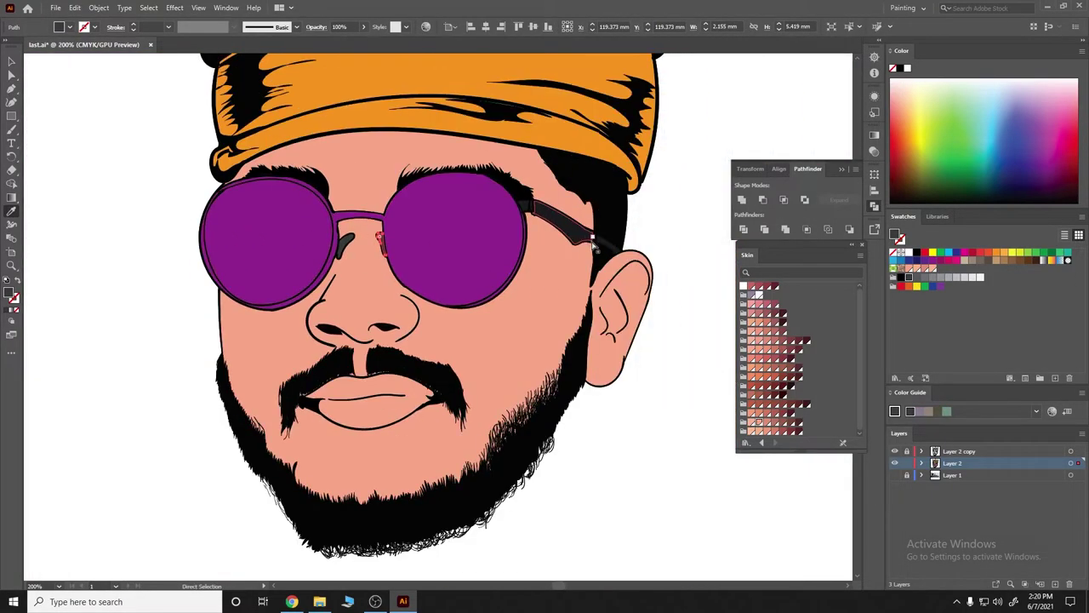
scroll(292, 228, up, 6)
scroll(292, 228, down, 2)
scroll(292, 228, down, 3)
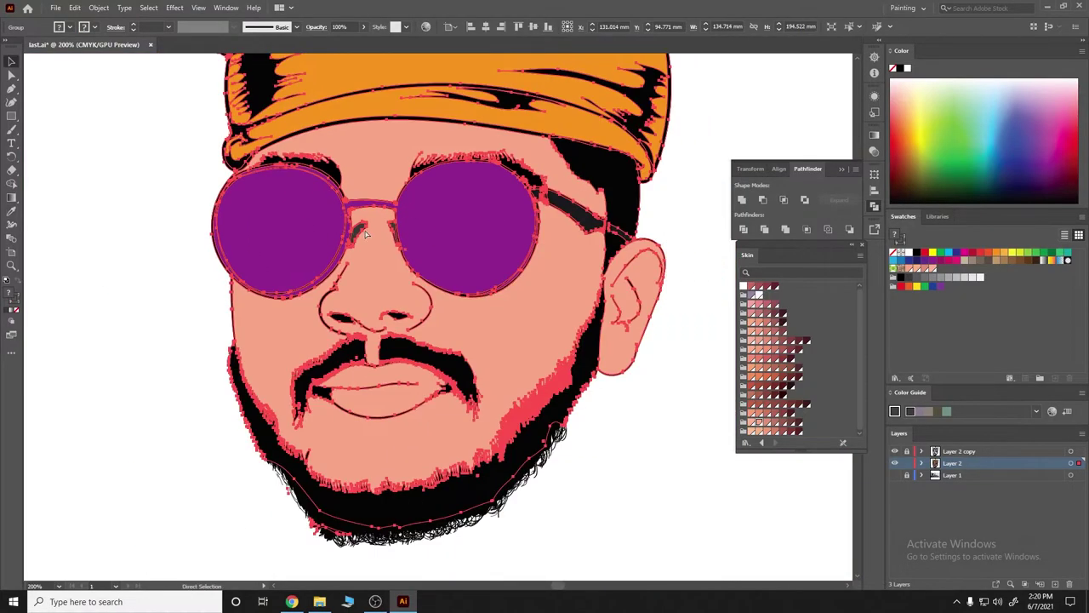
Select the left and right nose pads together, then deselect them.
key(v)
key(ctrl+shift+a)
scroll(228, 243, up, 5)
scroll(333, 213, down, 6)
key(a)
scroll(110, 267, up, 4)
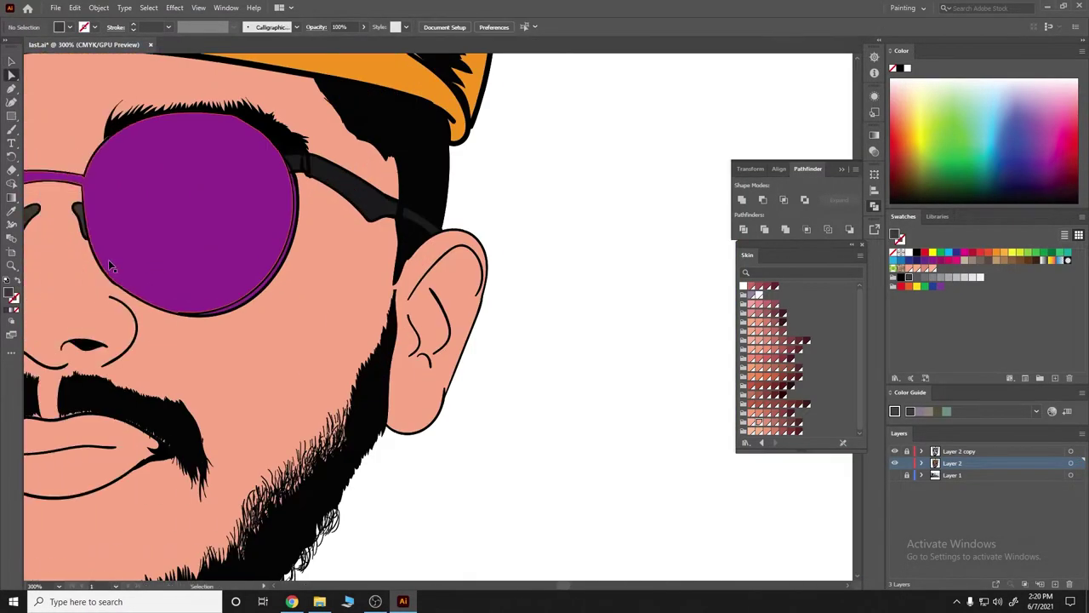
scroll(386, 223, up, 2)
scroll(386, 223, up, 2)
scroll(385, 223, down, 5)
scroll(340, 340, up, 5)
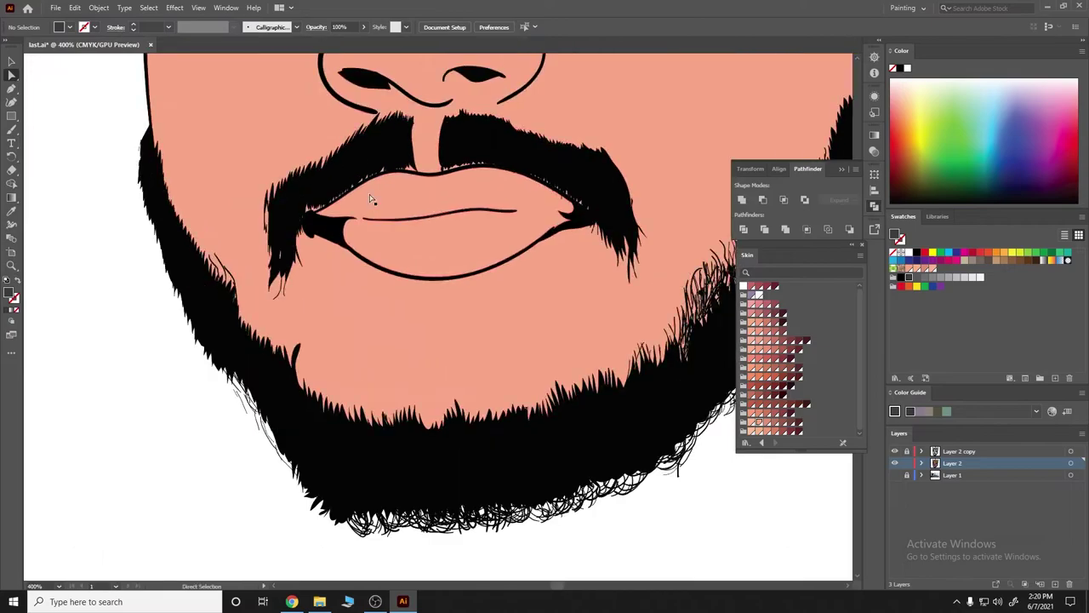
scroll(348, 281, down, 2)
scroll(348, 281, up, 3)
click(365, 303)
shift+click(564, 312)
scroll(119, 223, down, 4)
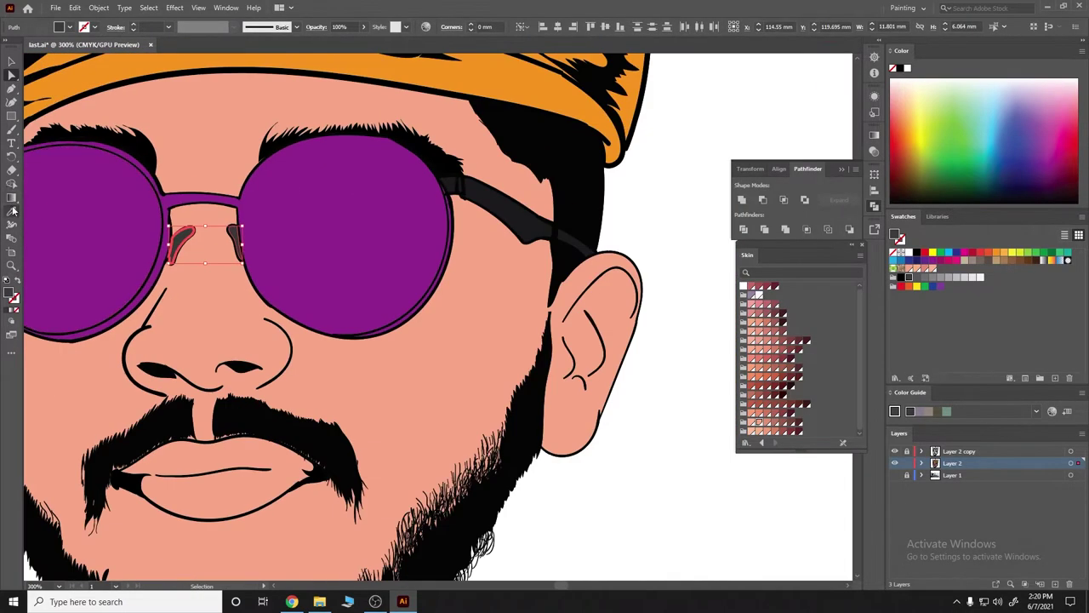
key(ctrl+shift+a)
scroll(199, 414, down, 2)
scroll(209, 376, down, 1)
scroll(210, 377, up, 2)
key(i)
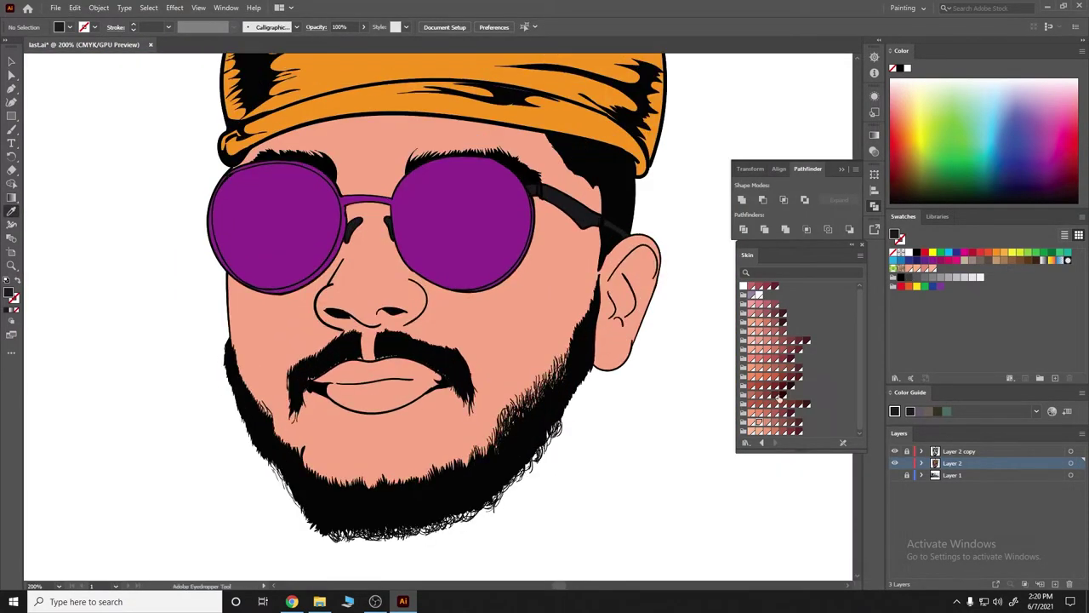
Expand Layer 2's group and scroll through its list of paths.
click(949, 486)
scroll(943, 507, down, 2)
scroll(939, 507, down, 2)
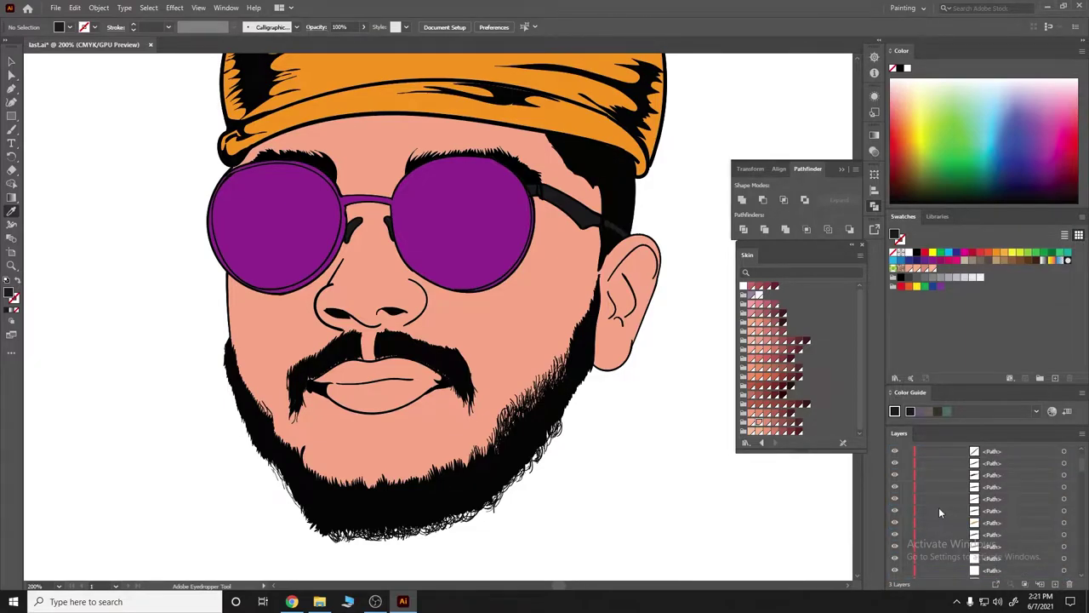
scroll(936, 516, down, 2)
scroll(936, 521, down, 2)
scroll(1069, 482, down, 2)
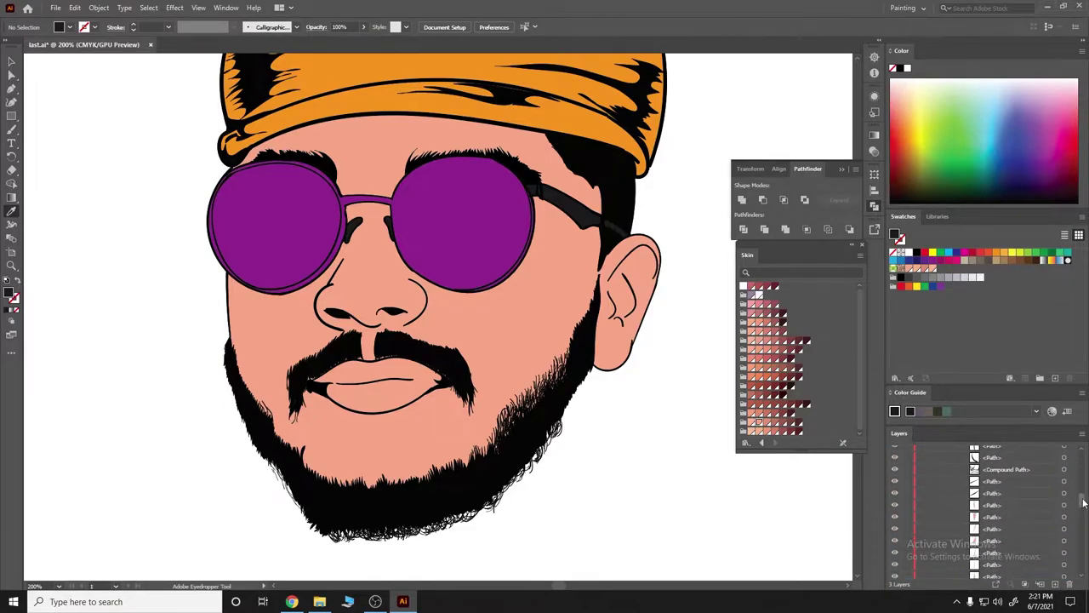
scroll(1072, 487, down, 2)
scroll(1077, 496, down, 2)
scroll(1082, 504, down, 2)
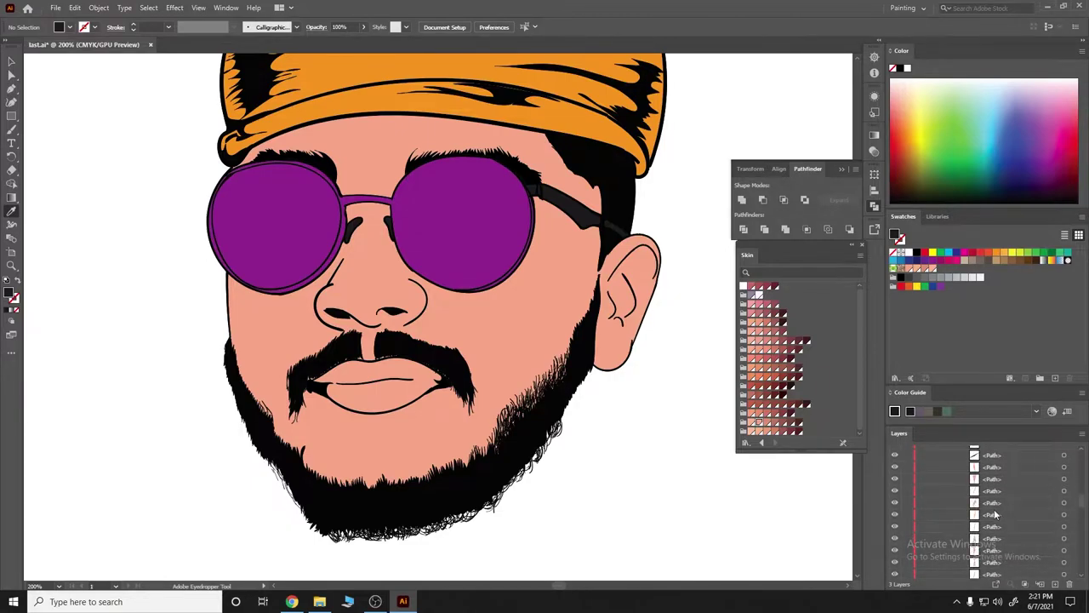
scroll(913, 490, down, 3)
scroll(907, 510, down, 3)
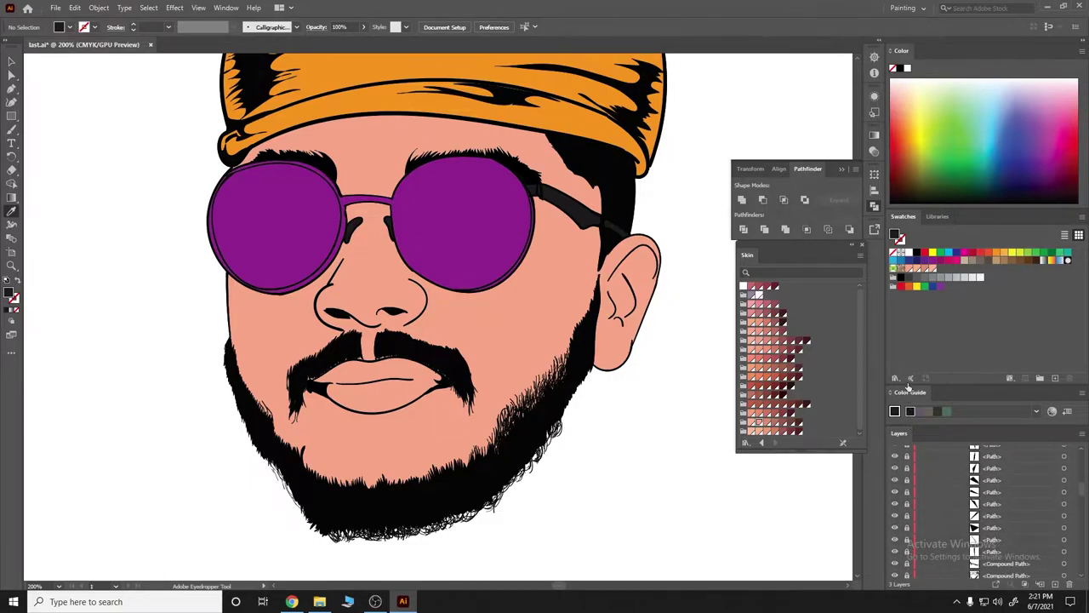
scroll(908, 545, down, 3)
scroll(907, 549, down, 3)
scroll(907, 527, down, 3)
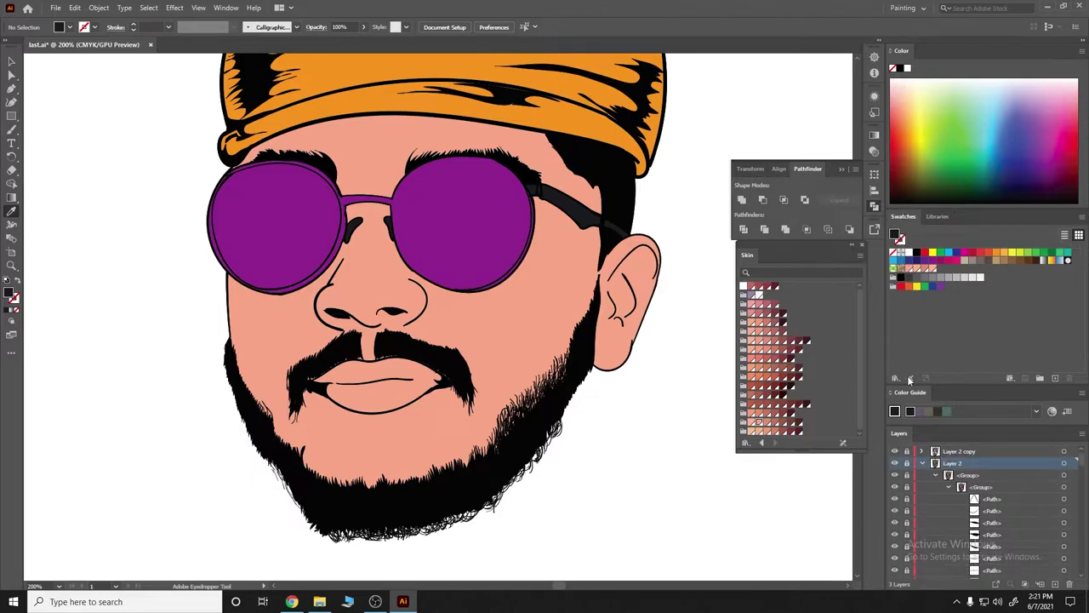
Duplicate Layer 2 as Layer 2 copy 2, lock the originals, and make the copy active.
click(922, 463)
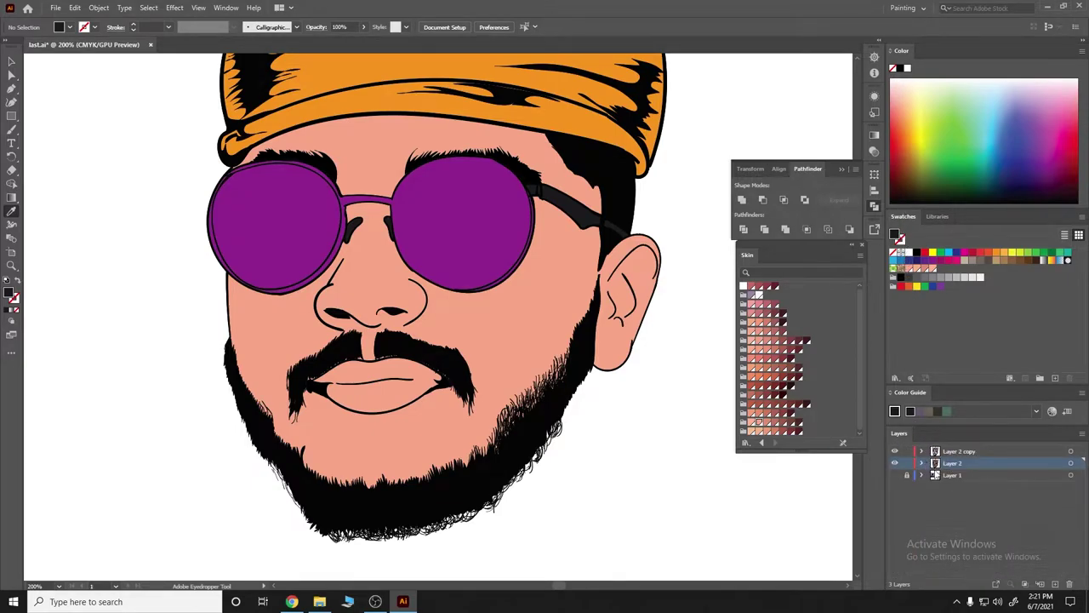
drag(968, 463, 1055, 583)
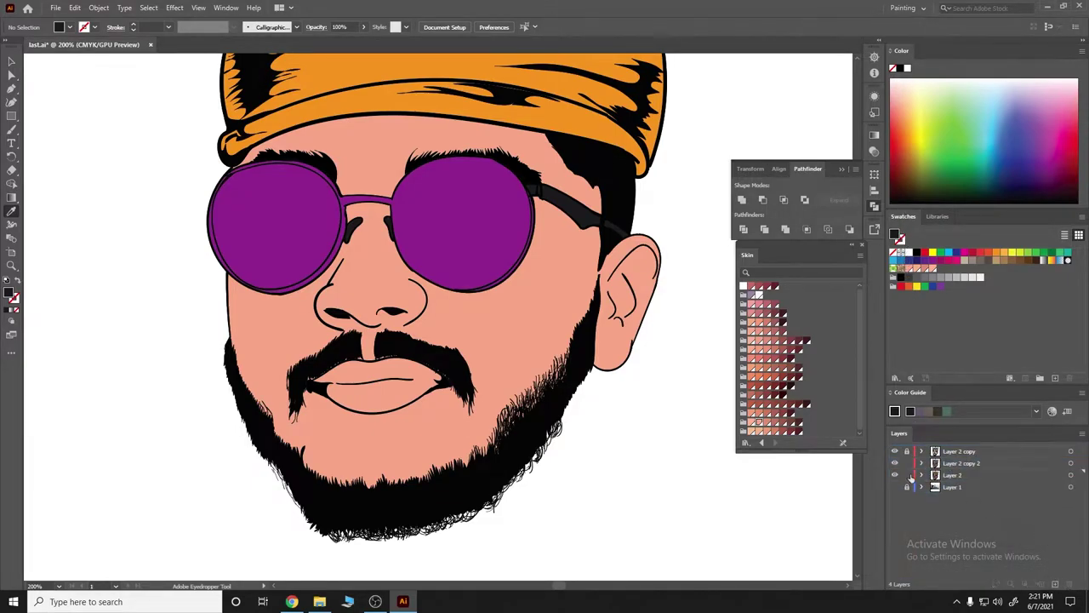
alt+click(905, 486)
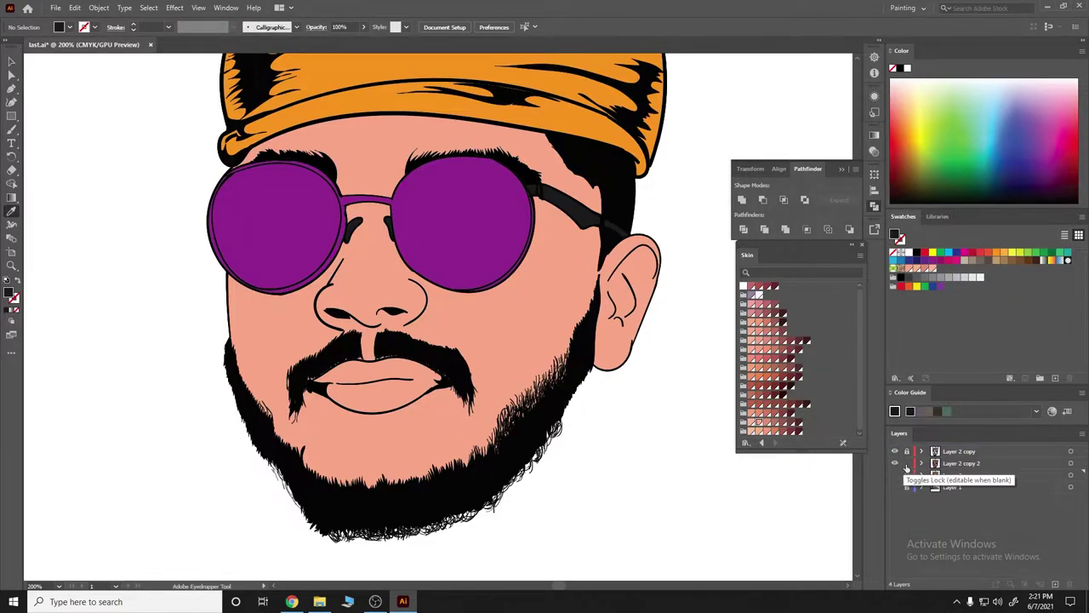
click(961, 463)
scroll(443, 340, up, 1)
scroll(466, 435, down, 3)
Try making the copied artwork a Live Paint group and toggle Layer 2's visibility.
click(459, 436)
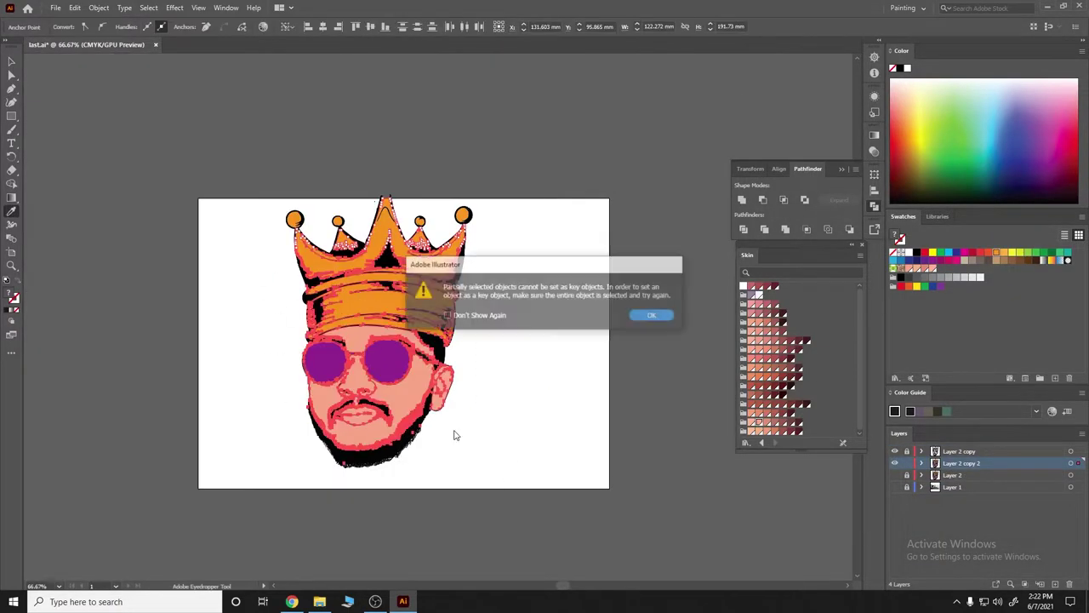
click(647, 316)
click(503, 240)
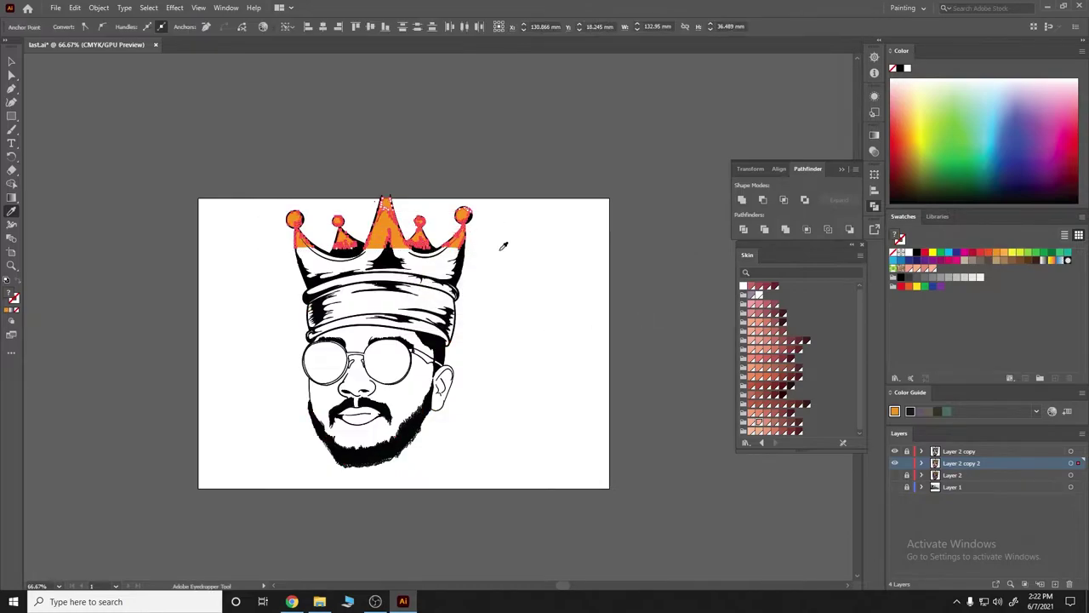
click(894, 475)
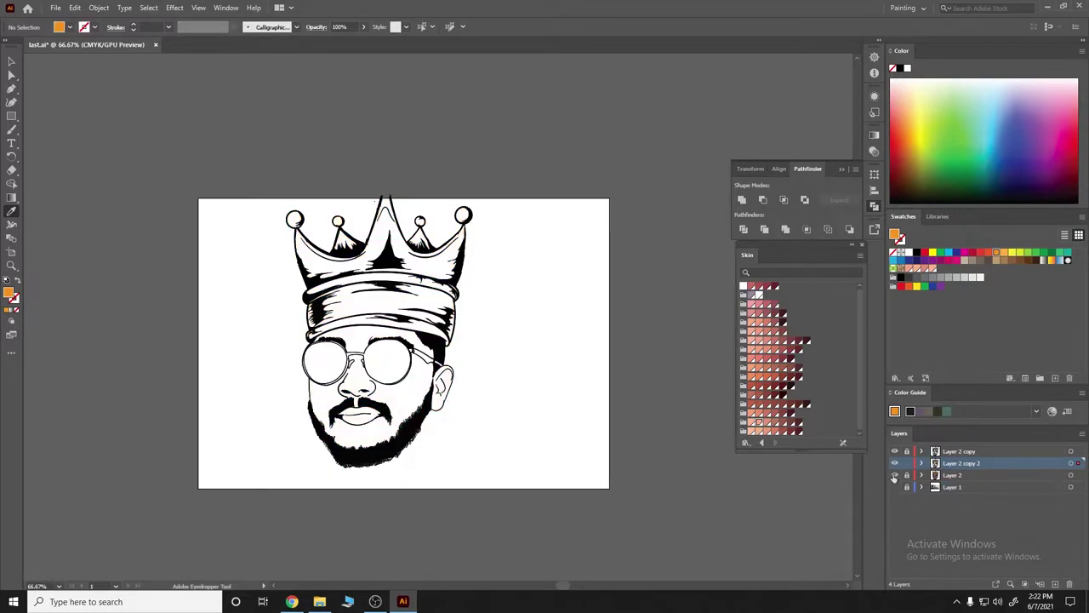
click(894, 475)
scroll(358, 374, up, 2)
scroll(532, 422, up, 2)
scroll(389, 511, up, 2)
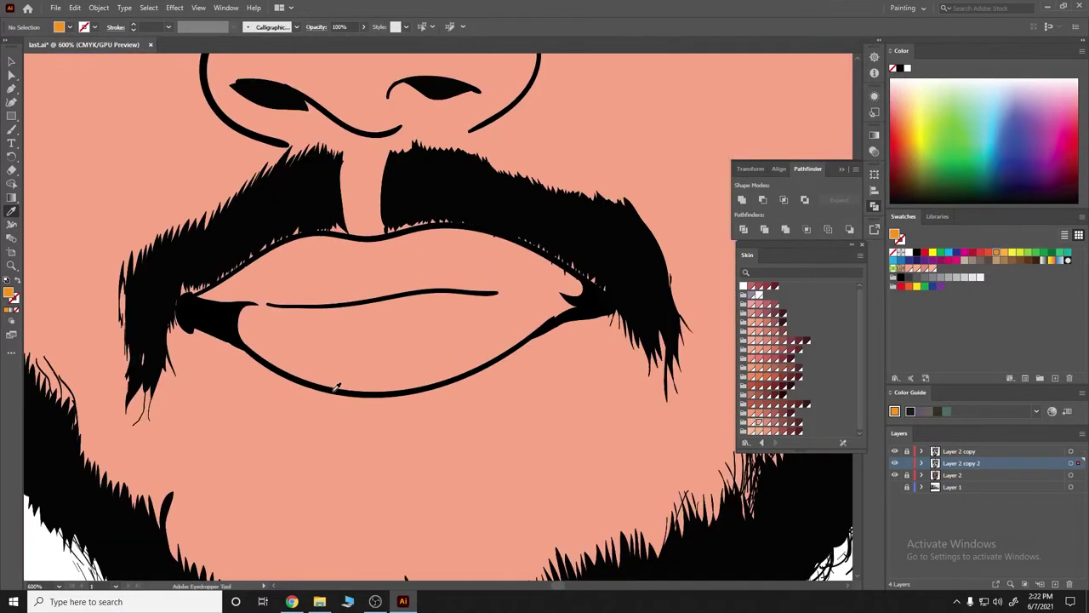
With the Pencil active, view the Untitled-1 reference image on the desktop and return to Illustrator.
key(n)
click(1027, 7)
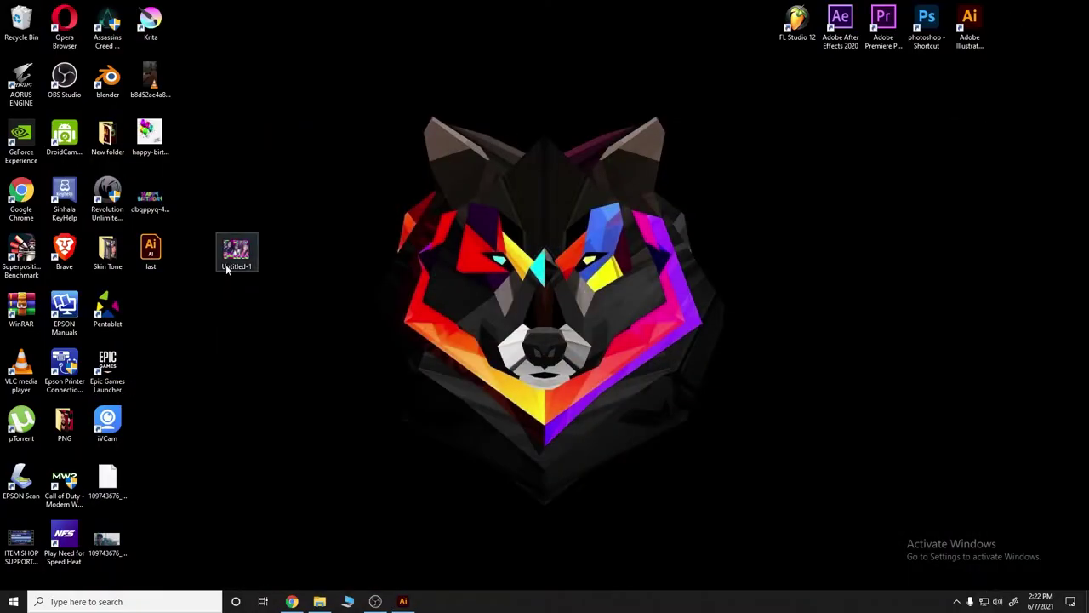
double_click(229, 256)
click(1024, 9)
key(alt+Tab)
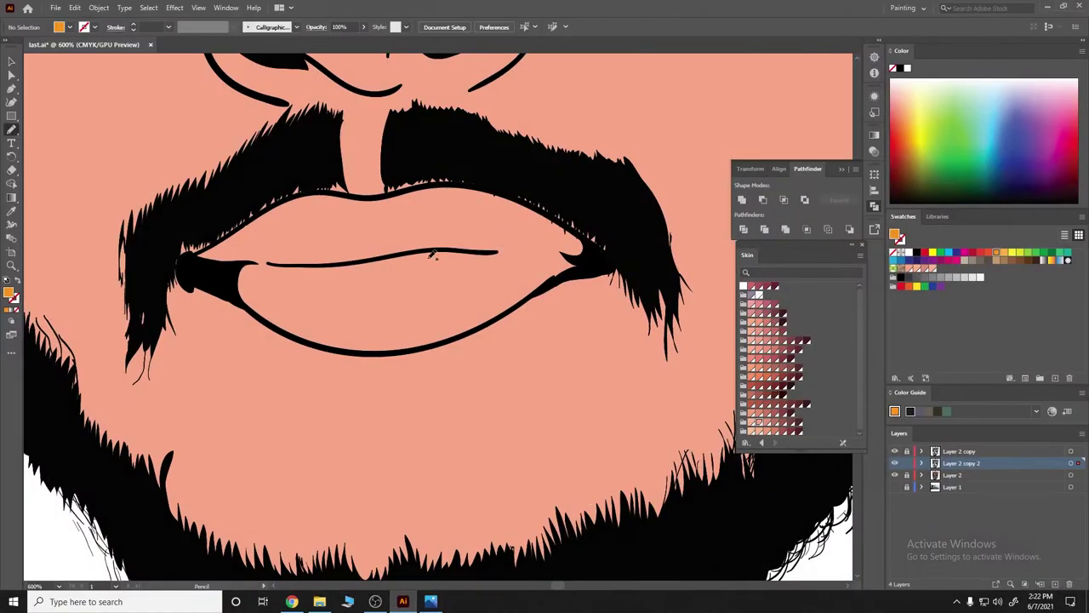
Draw the upper lip as a closed pencil shape filled with a pinkish-red swatch.
click(753, 293)
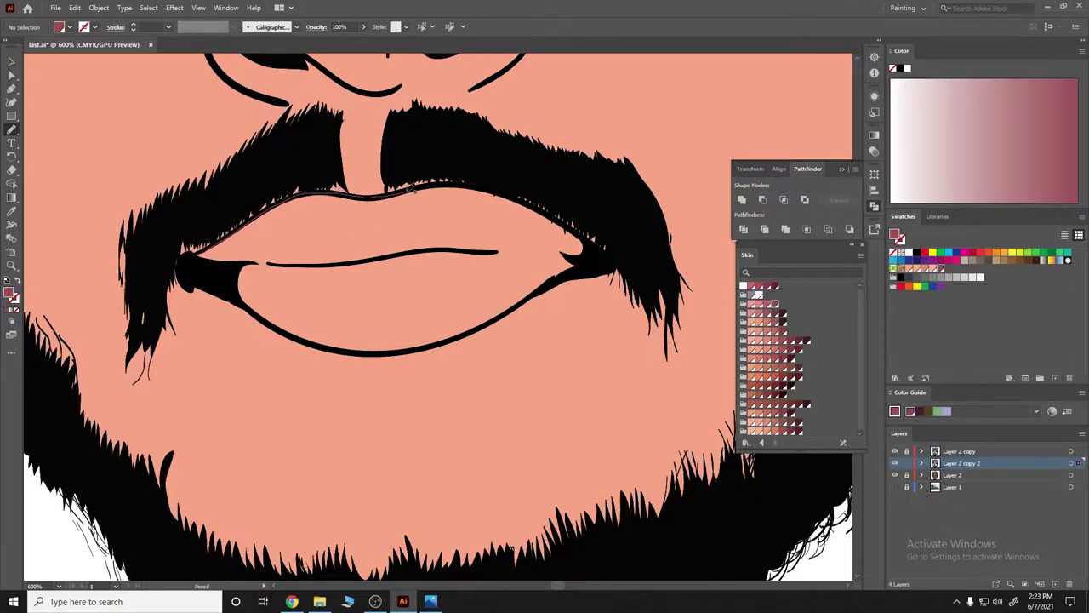
mouse_move(413, 188)
mouse_down()
mouse_move(592, 237)
mouse_move(583, 253)
mouse_move(495, 252)
mouse_up()
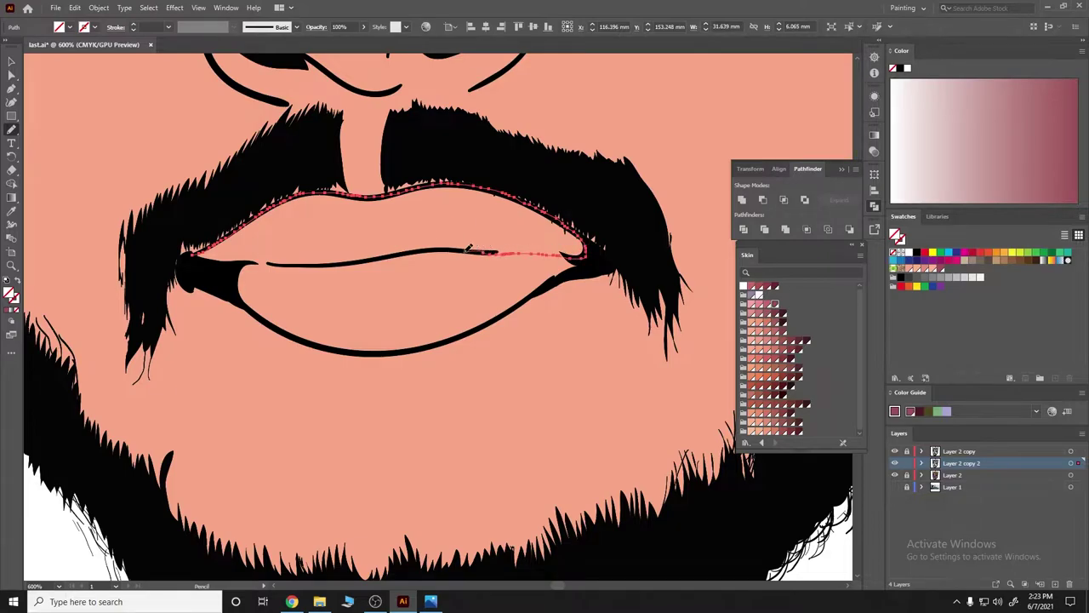
drag(389, 256, 286, 249)
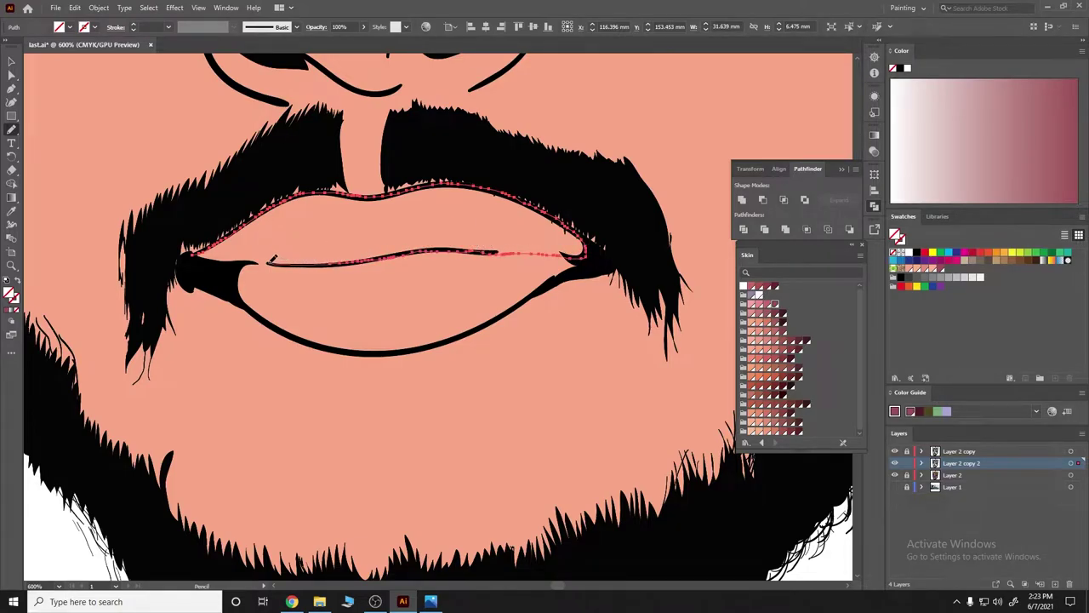
key(comma)
key(ctrl+shift+a)
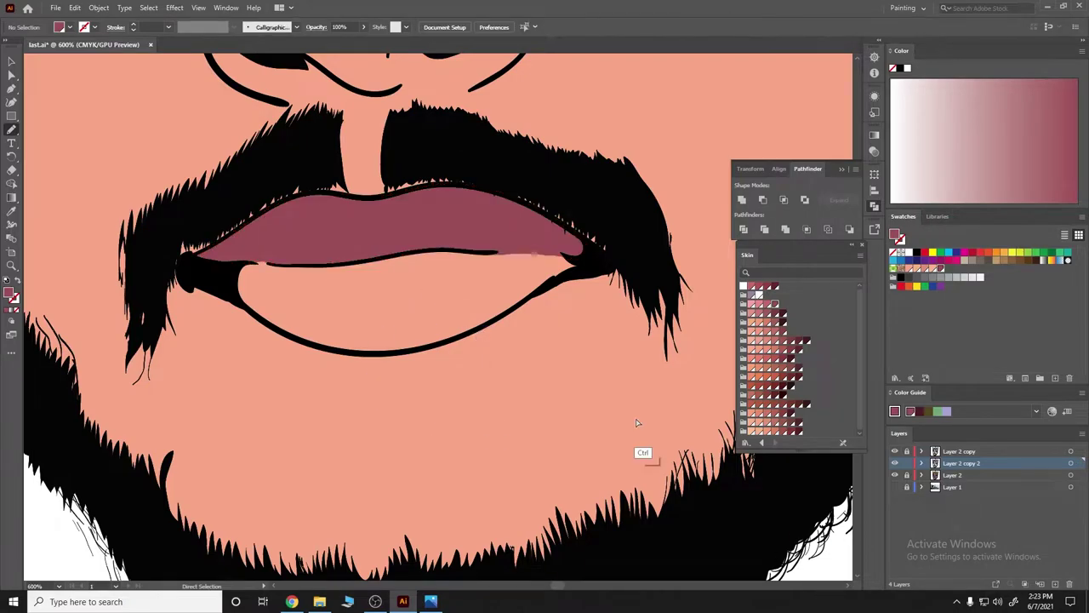
scroll(170, 247, down, 2)
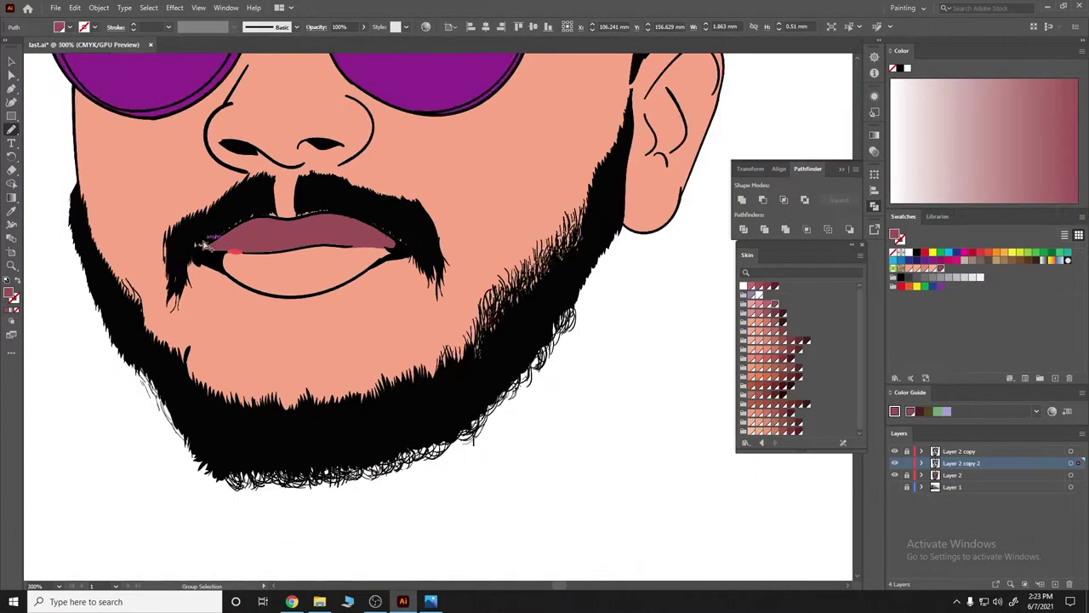
scroll(167, 247, down, 1)
scroll(301, 272, up, 3)
scroll(644, 409, down, 2)
scroll(584, 389, down, 1)
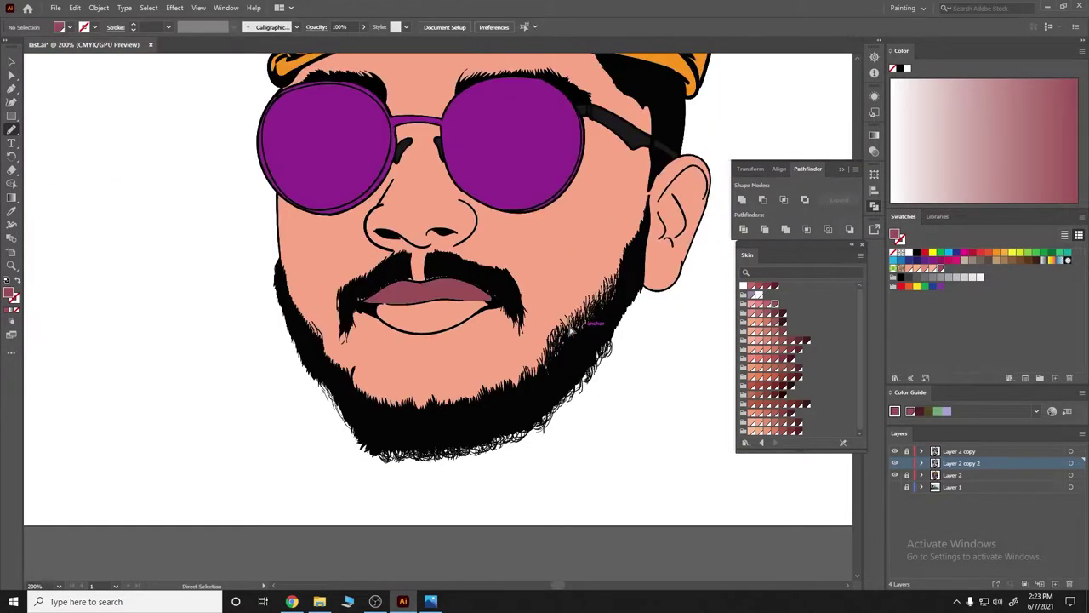
scroll(442, 341, up, 2)
scroll(442, 341, up, 1)
scroll(287, 246, down, 2)
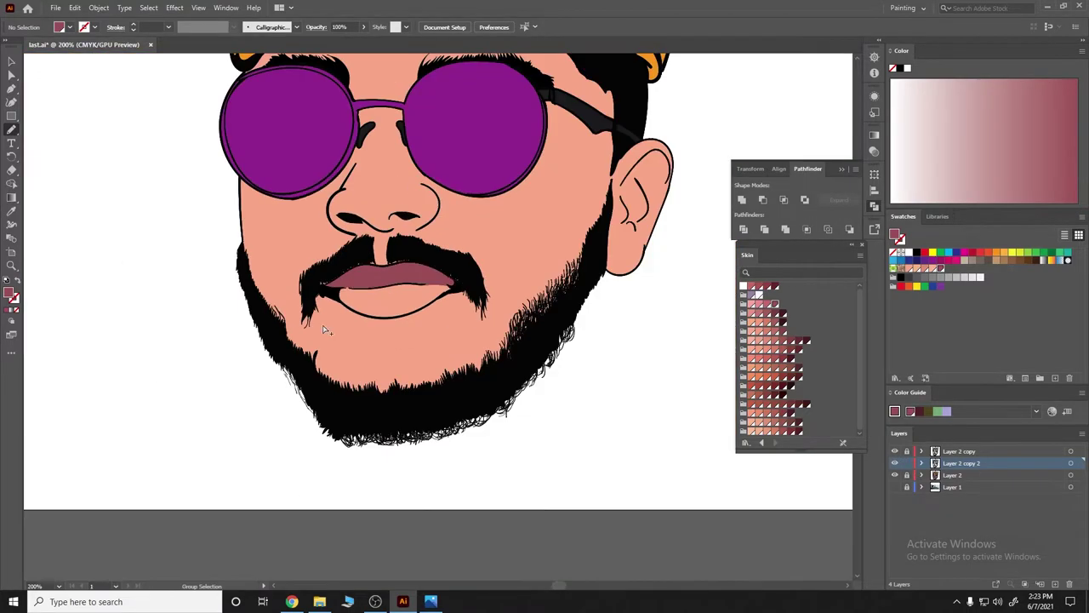
scroll(286, 246, up, 3)
scroll(285, 245, up, 1)
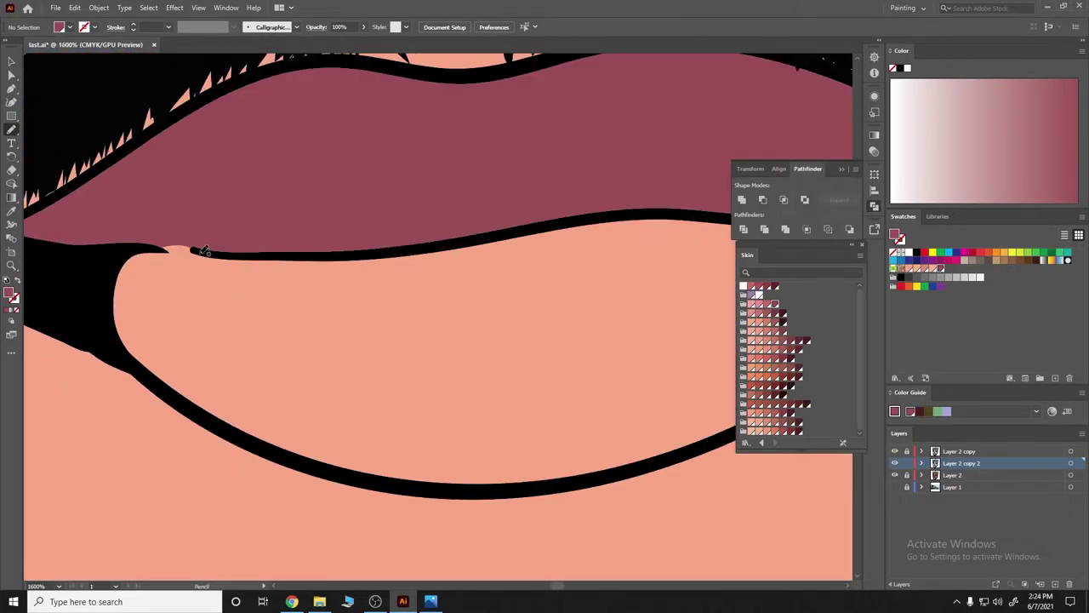
Trace the lower lip in four pencil strokes and fill it with a lighter rose-pink skin swatch.
mouse_move(175, 248)
mouse_down()
mouse_move(161, 249)
mouse_move(568, 208)
mouse_up()
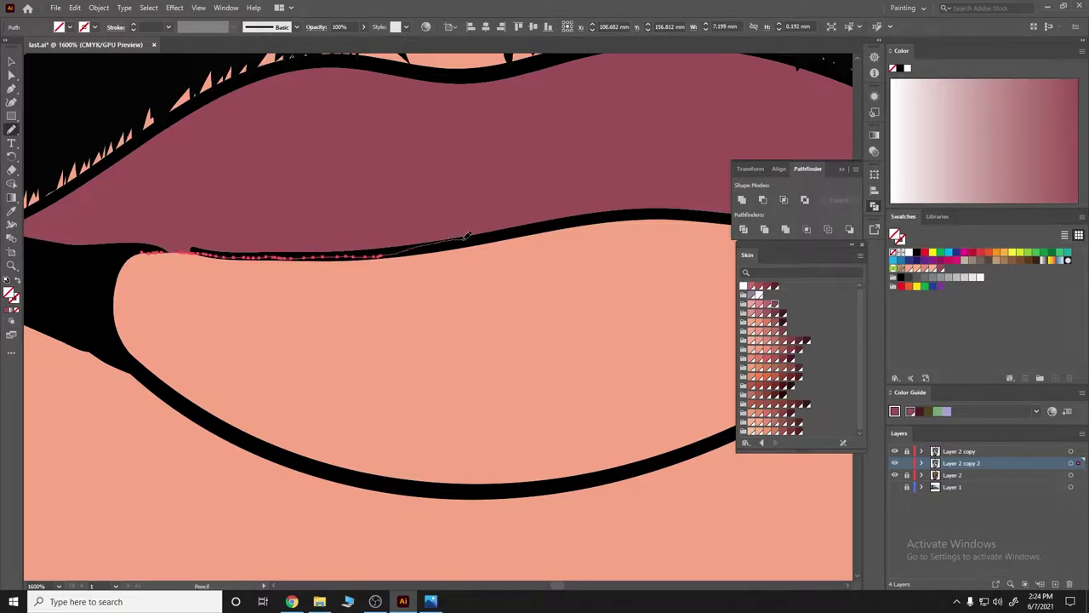
scroll(409, 253, down, 3)
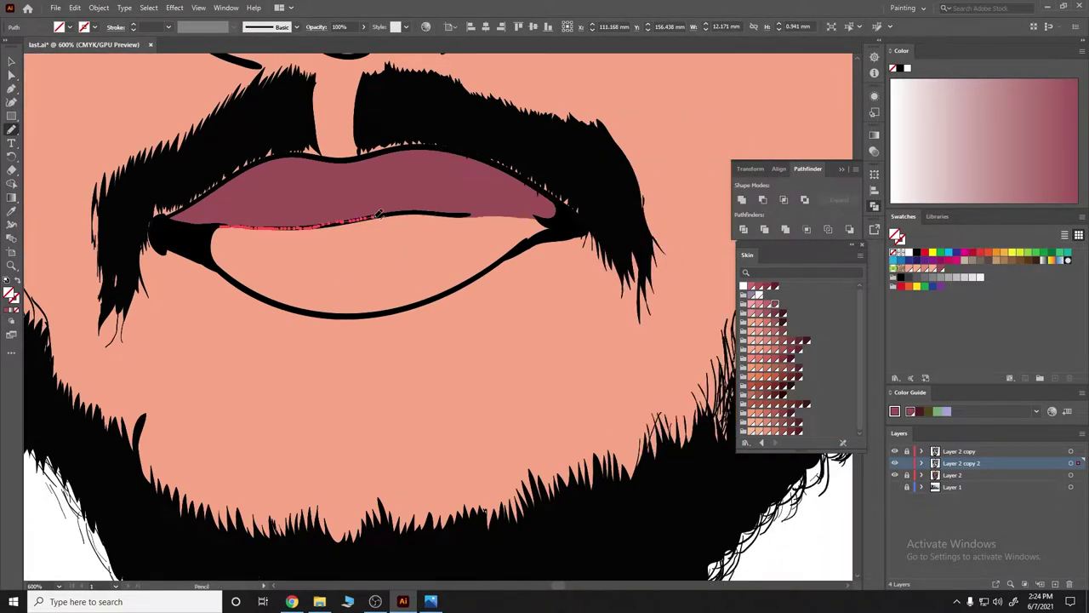
drag(452, 212, 498, 212)
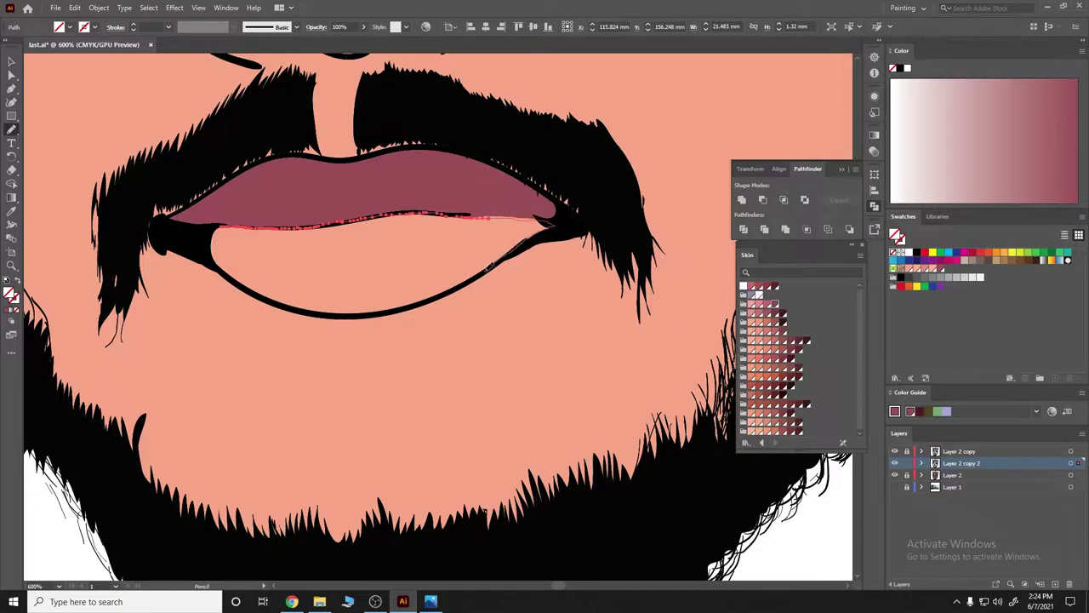
mouse_move(393, 303)
mouse_down()
mouse_move(324, 307)
mouse_move(234, 281)
mouse_up()
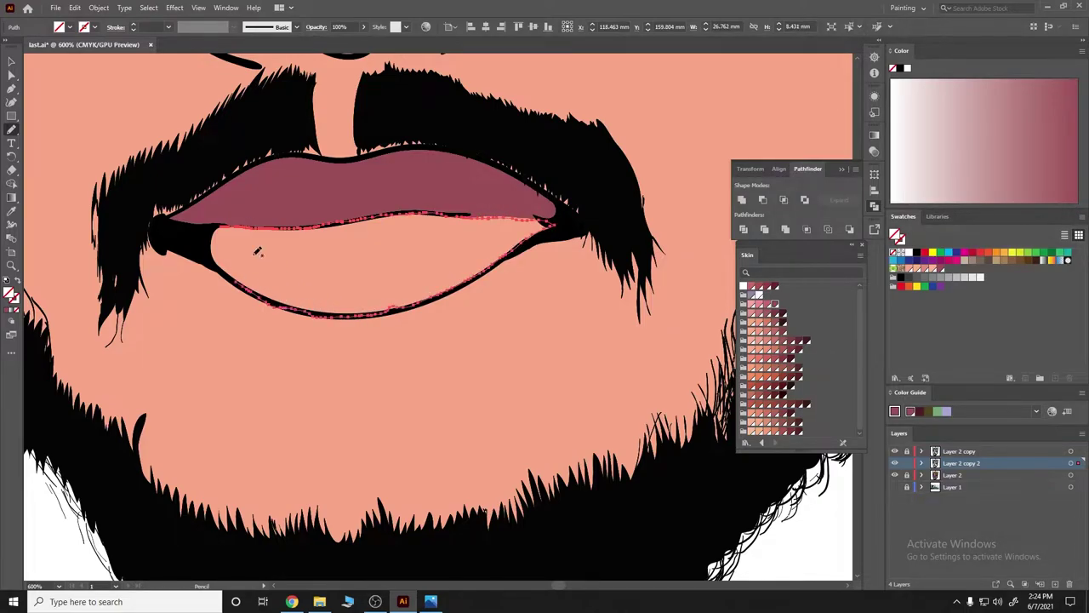
drag(216, 241, 211, 226)
click(767, 304)
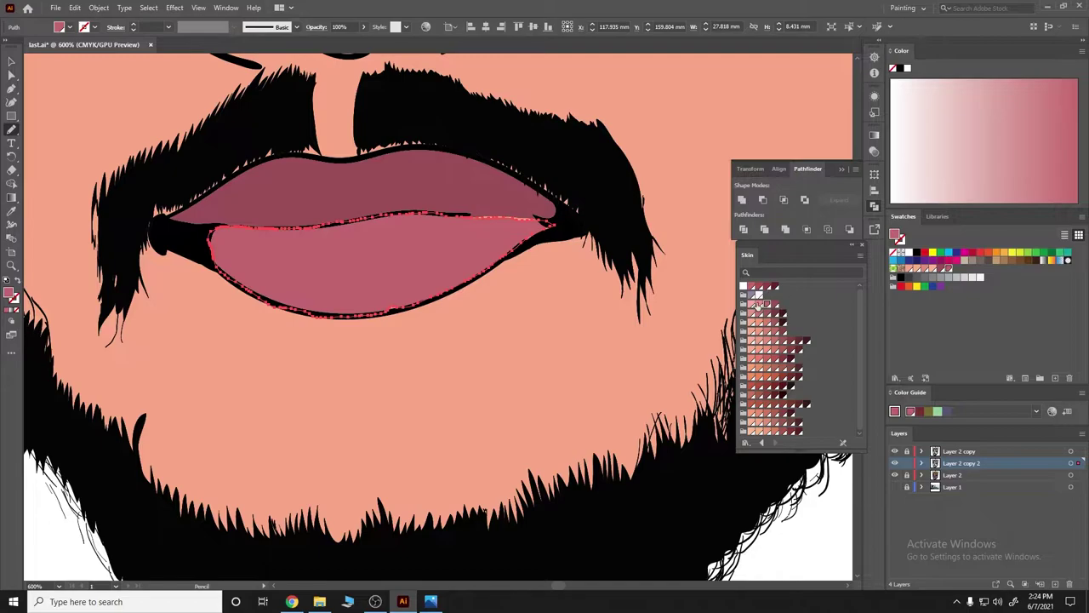
click(760, 311)
alt+scroll(452, 323, down, 3)
key(ctrl+shift+a)
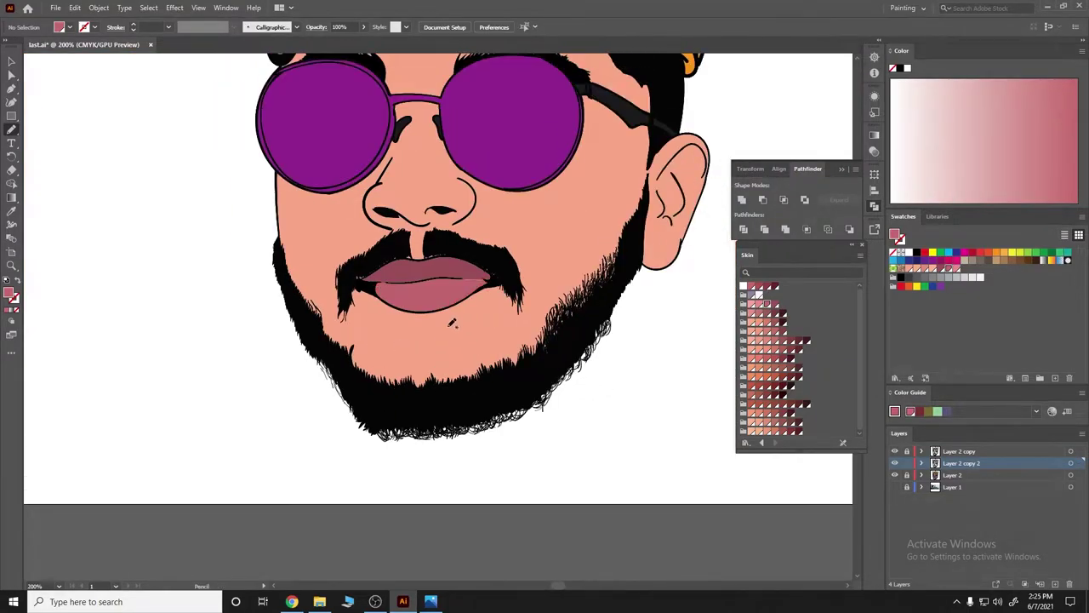
Try dark maroon, pink and other Skin swatch shades on the upper lip.
alt+scroll(452, 324, up, 2)
ctrl+click(462, 389)
click(758, 286)
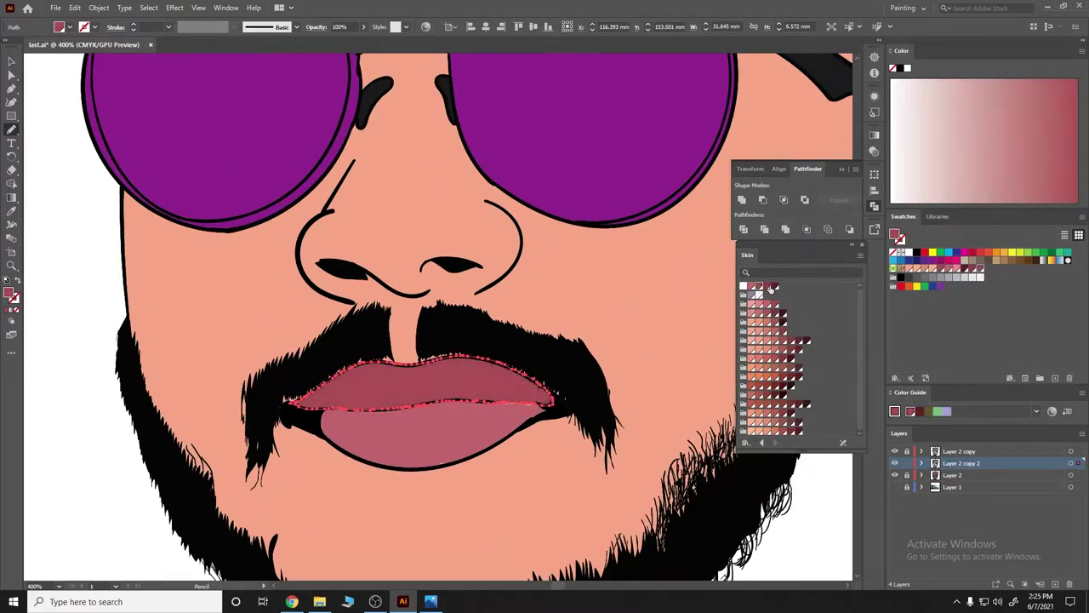
click(757, 294)
scroll(647, 383, down, 3)
scroll(646, 383, up, 3)
key(ctrl+shift+a)
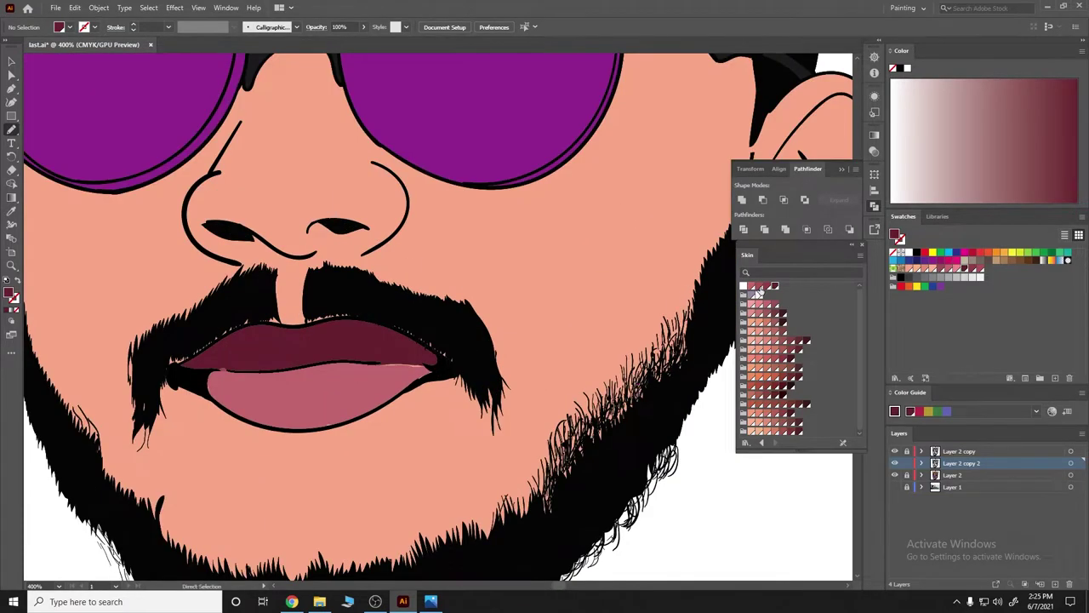
ctrl+click(400, 352)
click(763, 294)
click(769, 304)
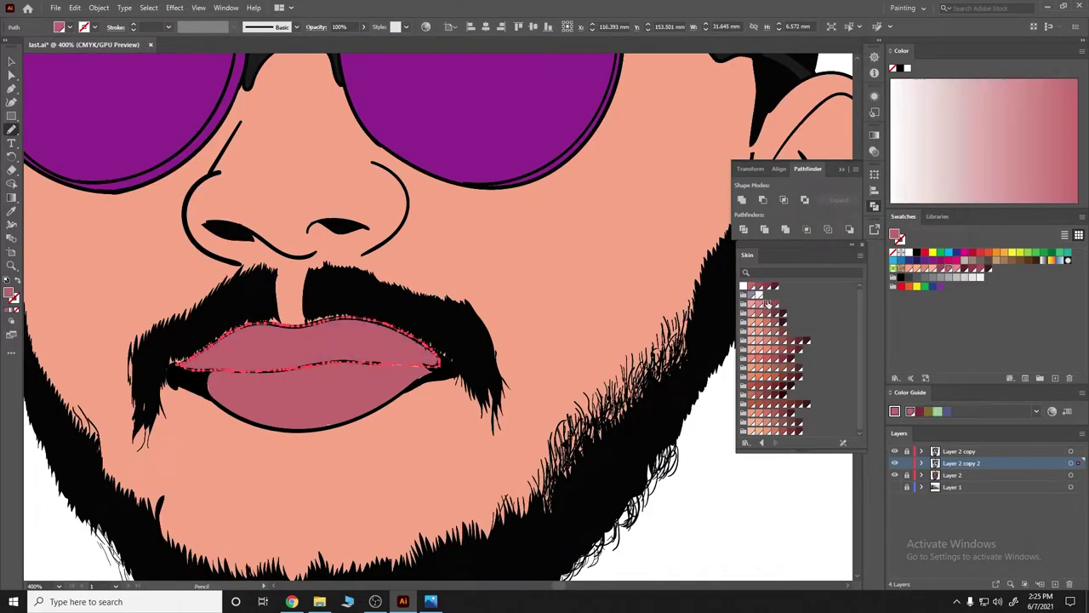
key(ctrl+shift+a)
Give the upper lip a darker maroon Skin swatch fill.
alt+scroll(686, 445, down, 1)
alt+scroll(686, 445, down, 2)
alt+scroll(410, 386, up, 5)
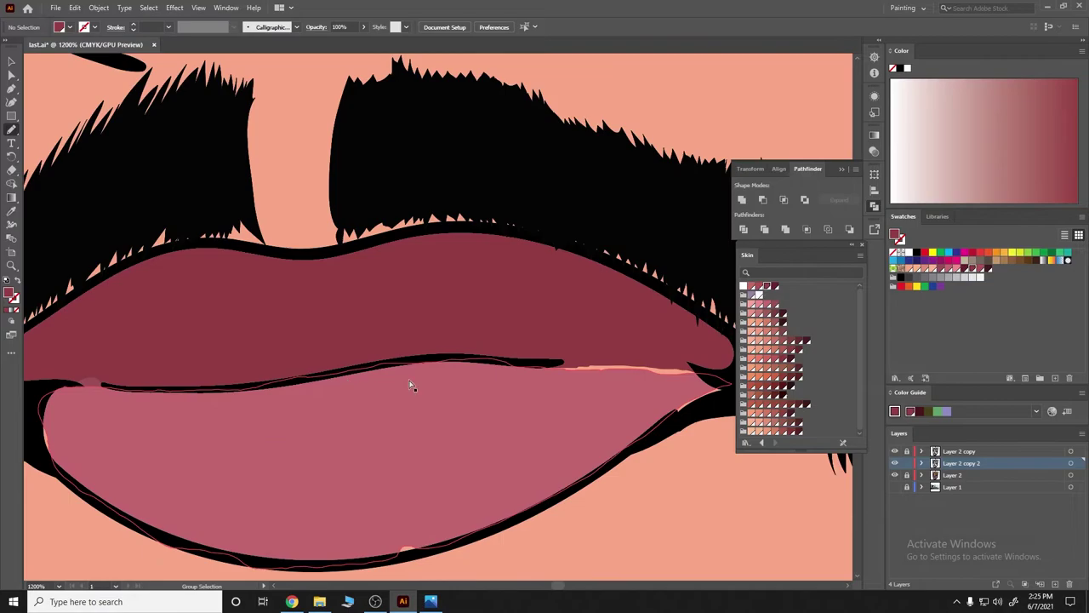
alt+scroll(410, 386, down, 2)
alt+scroll(459, 324, up, 1)
alt+scroll(233, 359, down, 1)
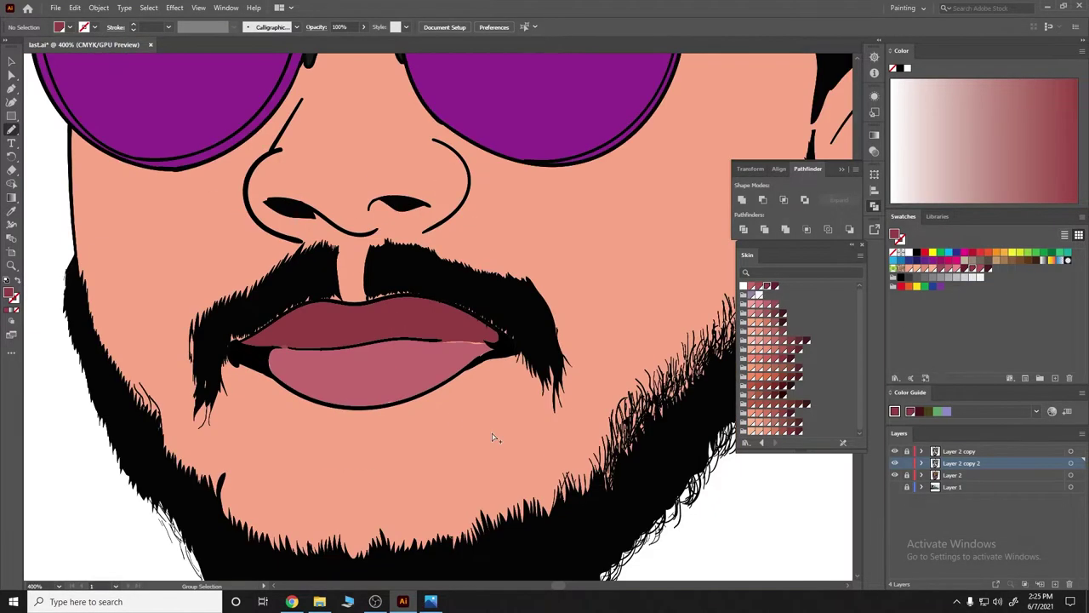
ctrl+click(382, 319)
ctrl+click(481, 349)
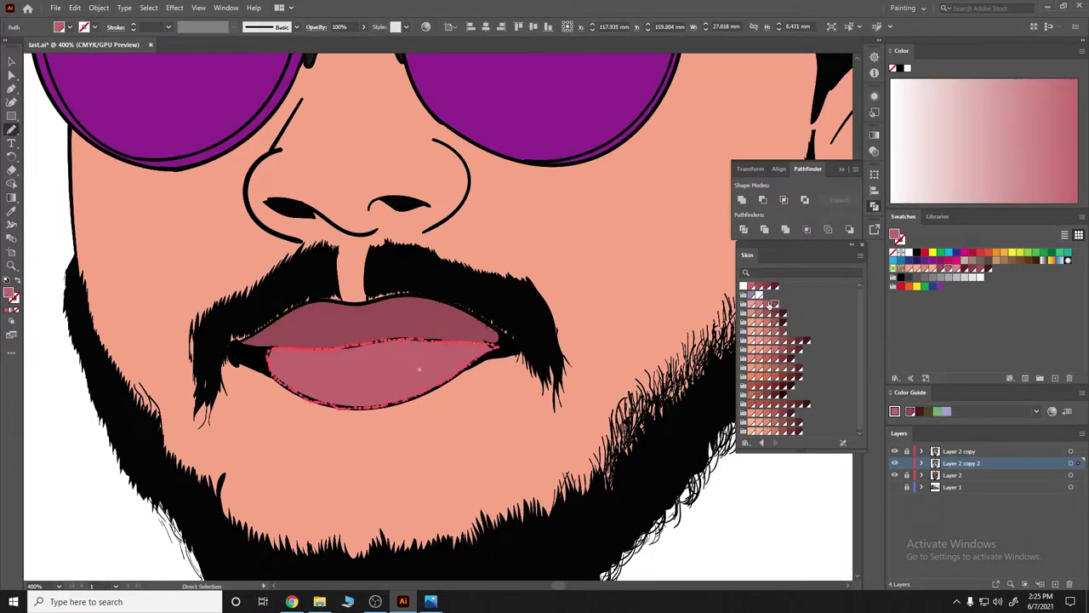
alt+scroll(656, 438, down, 3)
key(ctrl+shift+a)
alt+scroll(627, 324, up, 4)
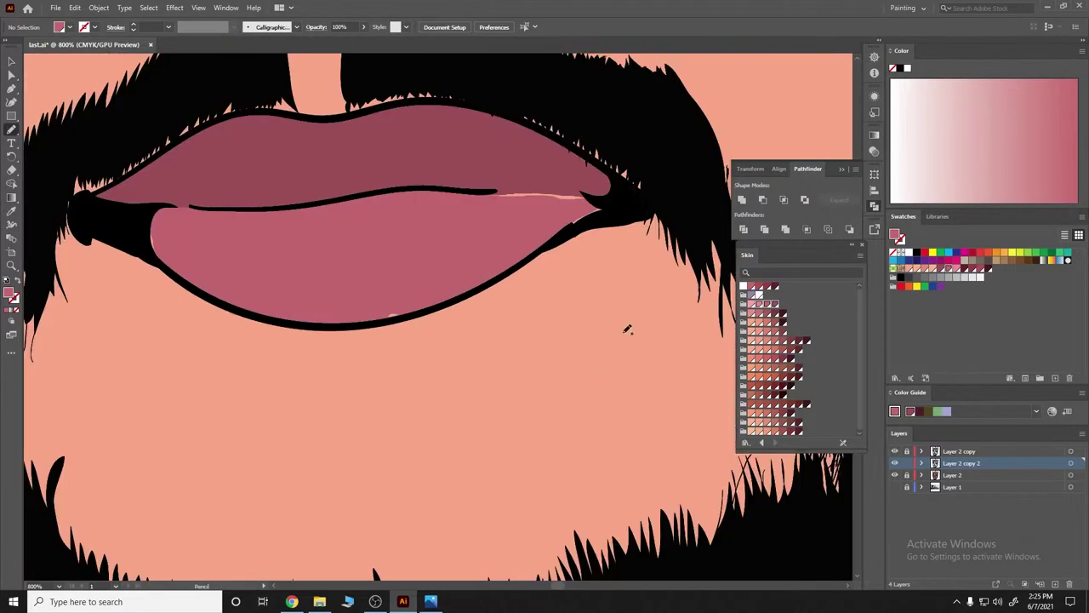
alt+scroll(524, 320, down, 7)
alt+scroll(521, 320, up, 4)
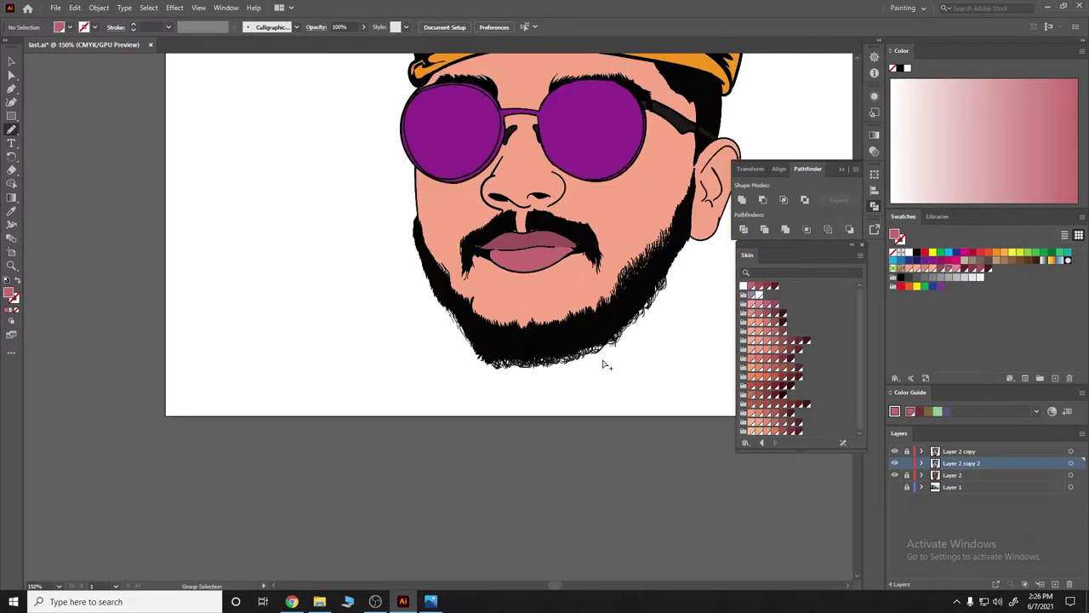
alt+scroll(604, 365, up, 3)
alt+scroll(506, 382, down, 2)
ctrl+click(477, 323)
click(774, 288)
alt+scroll(610, 325, down, 5)
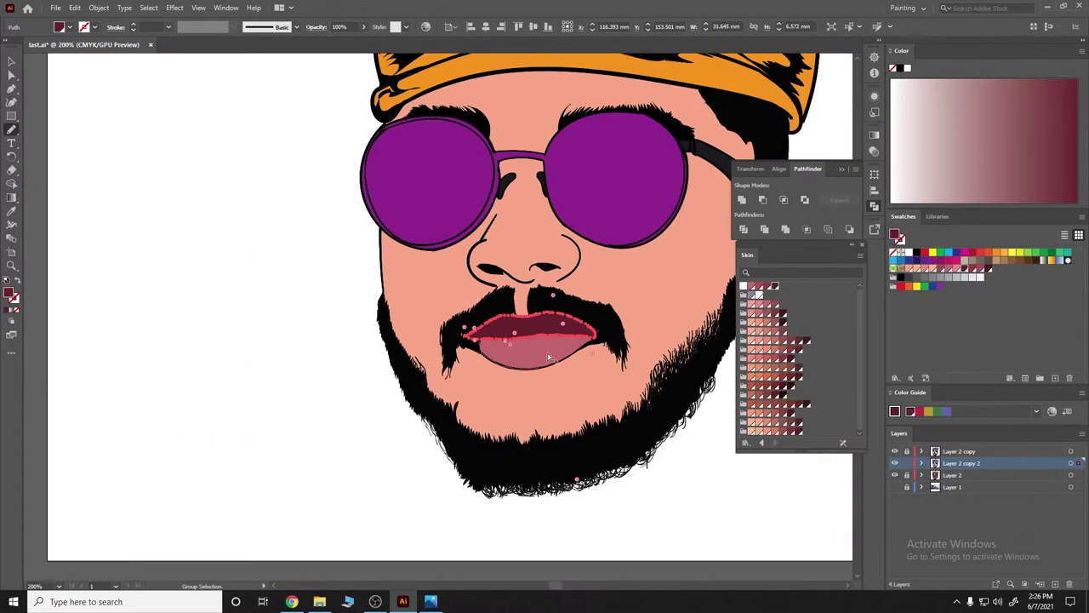
alt+scroll(671, 389, down, 1)
key(ctrl+shift+a)
Redraw the lower lip's right edge and tidy its pink fill with the Pencil.
alt+scroll(536, 344, up, 5)
alt+scroll(527, 340, up, 3)
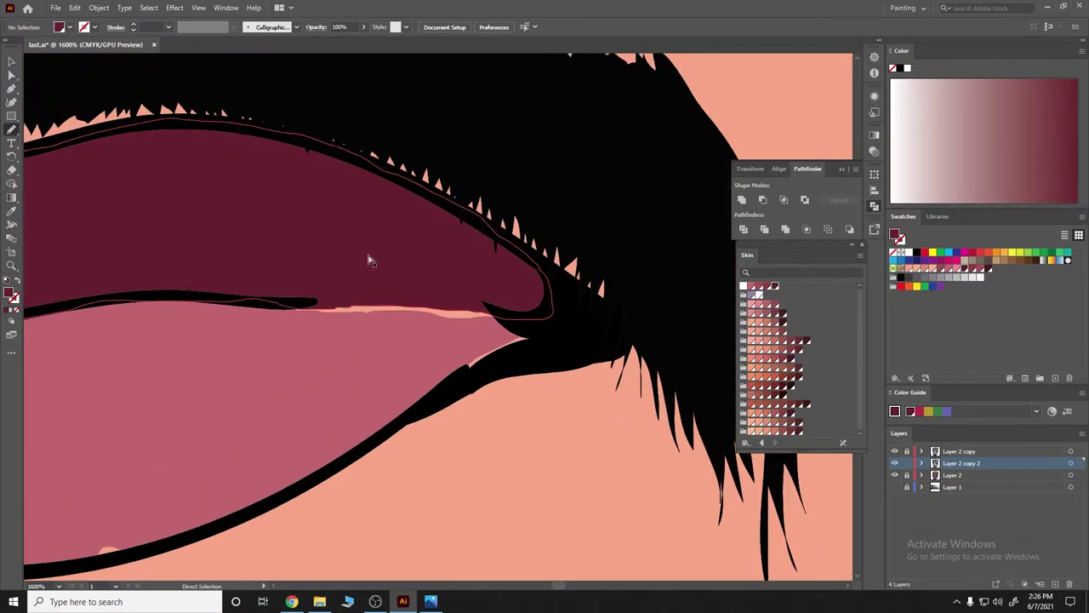
alt+scroll(375, 213, down, 1)
alt+scroll(370, 250, down, 1)
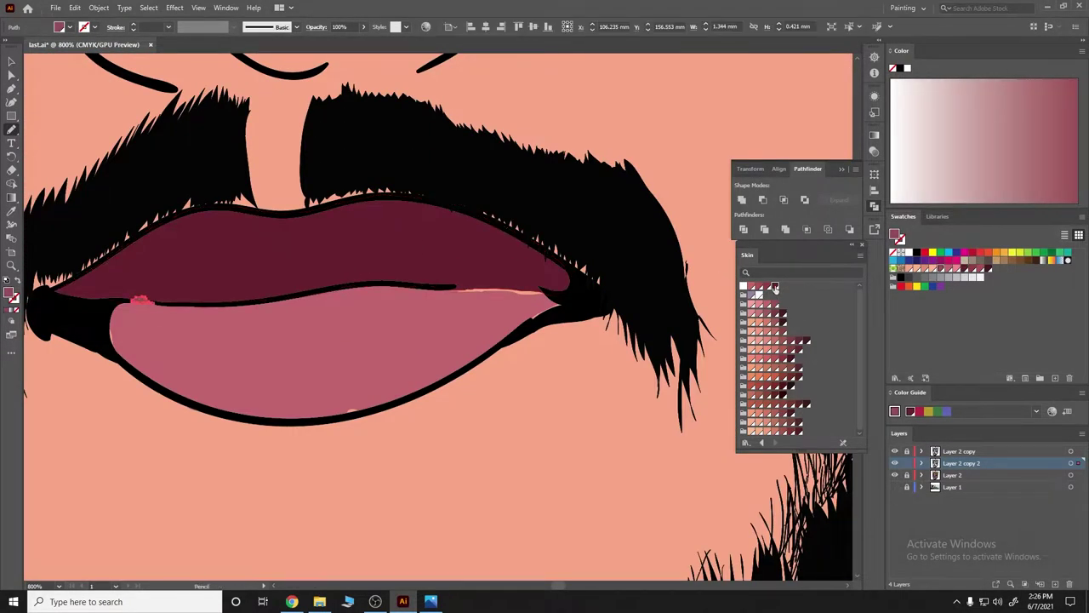
alt+scroll(212, 306, down, 4)
alt+scroll(428, 302, up, 4)
alt+scroll(428, 301, down, 1)
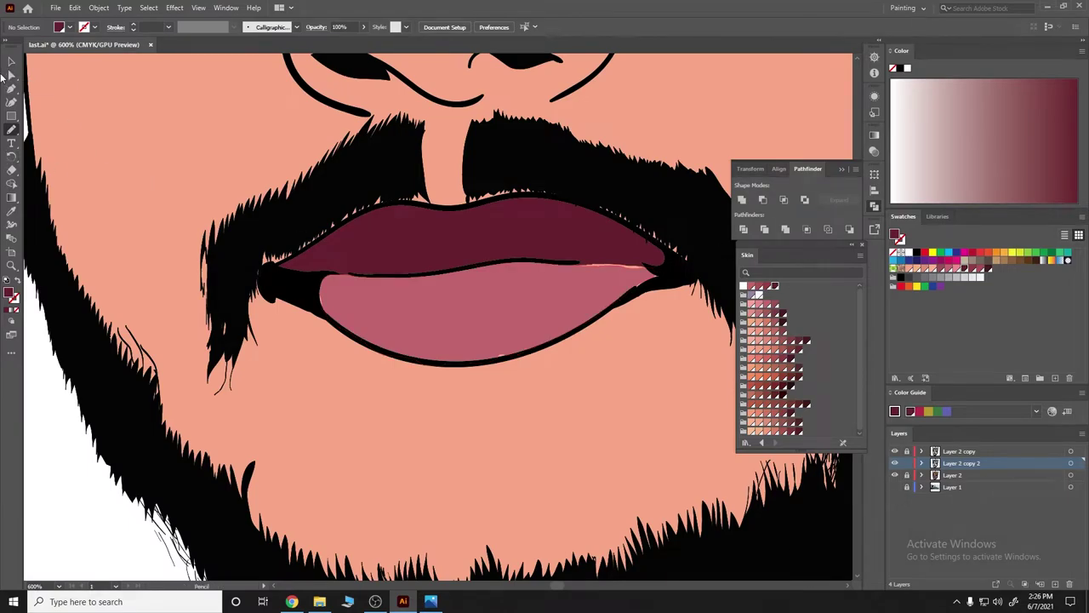
alt+scroll(621, 286, up, 2)
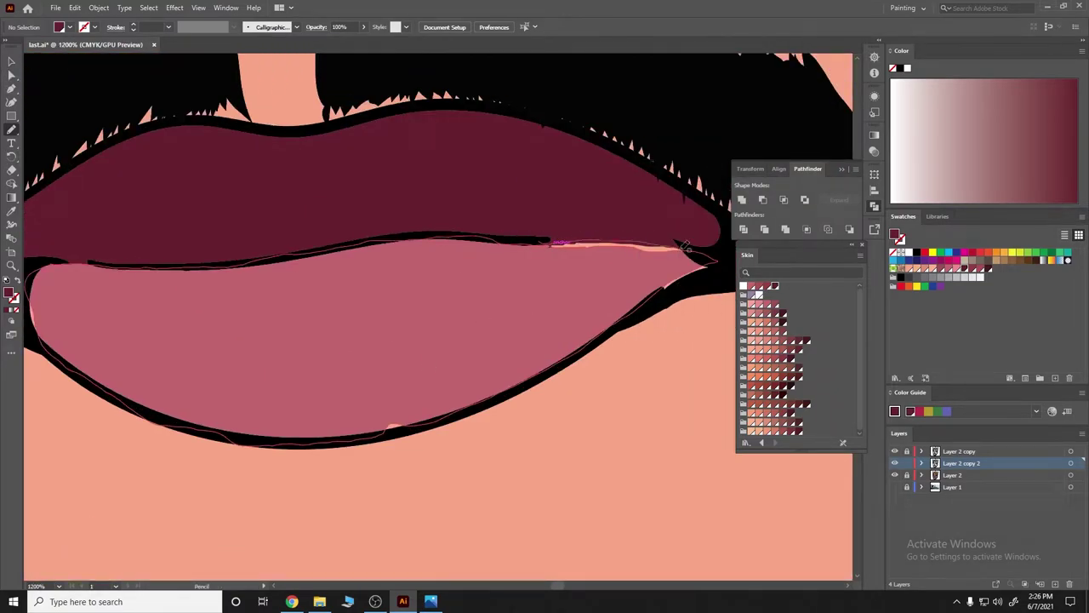
drag(582, 238, 593, 274)
drag(416, 424, 369, 436)
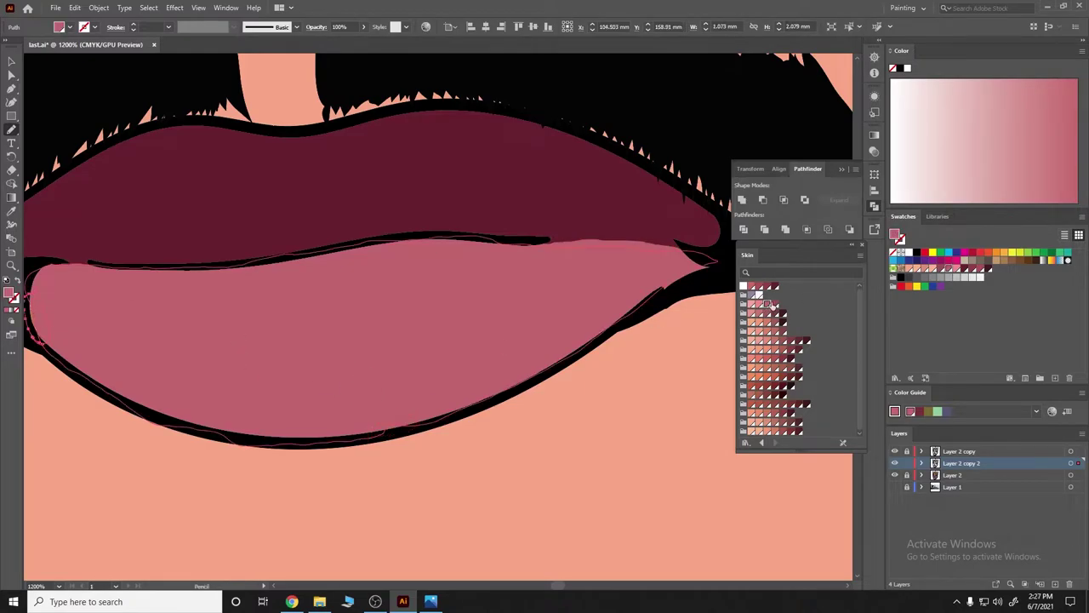
Create a new layer for the lip highlights.
scroll(283, 366, down, 10)
scroll(433, 359, up, 3)
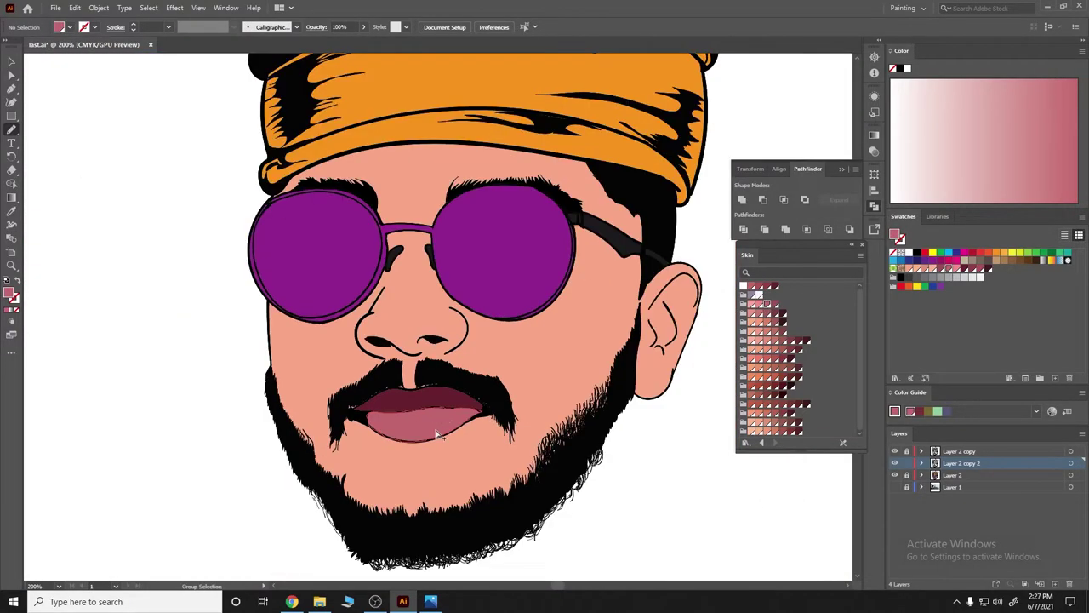
scroll(645, 340, up, 5)
scroll(499, 377, down, 5)
scroll(530, 335, down, 2)
scroll(493, 336, up, 3)
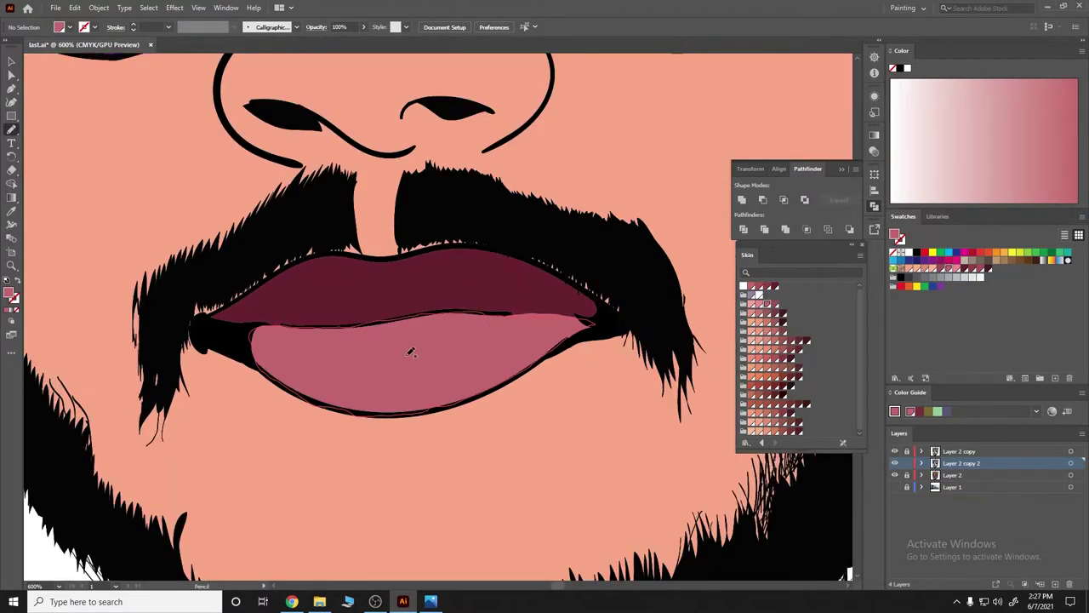
scroll(474, 351, up, 1)
scroll(522, 299, down, 1)
scroll(456, 242, down, 1)
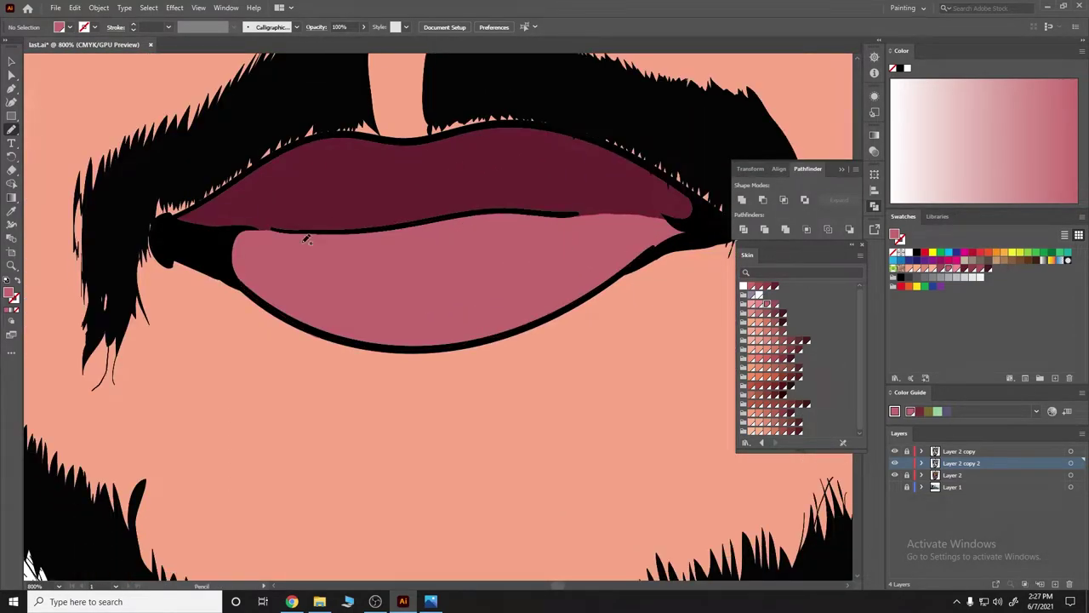
scroll(452, 297, down, 2)
scroll(651, 425, down, 3)
scroll(652, 425, right, 2)
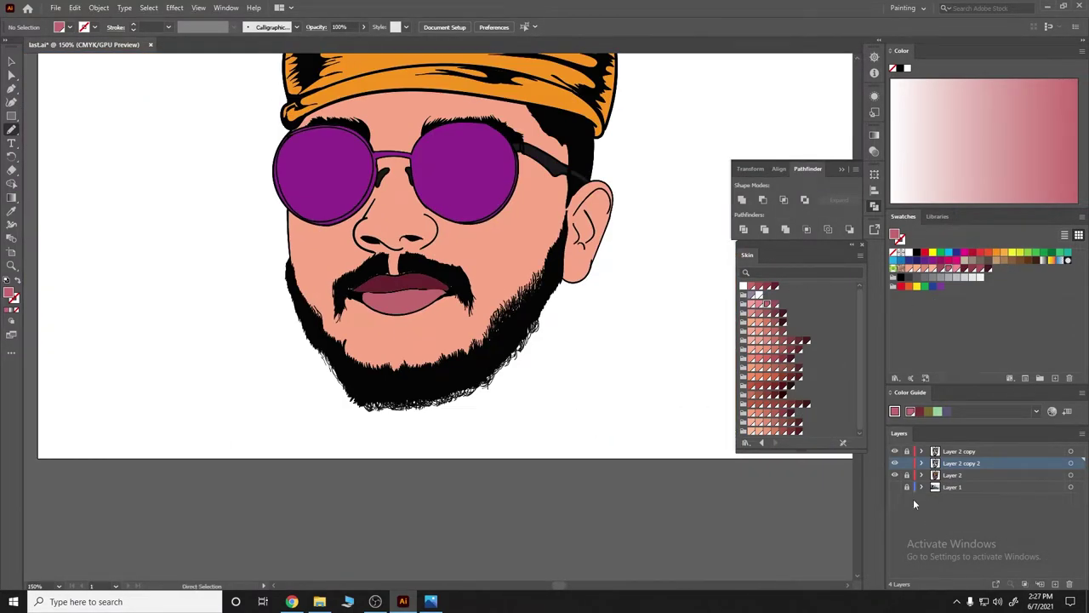
click(1055, 587)
Draw a closed light pink highlight shape along the lower lip.
scroll(462, 297, up, 5)
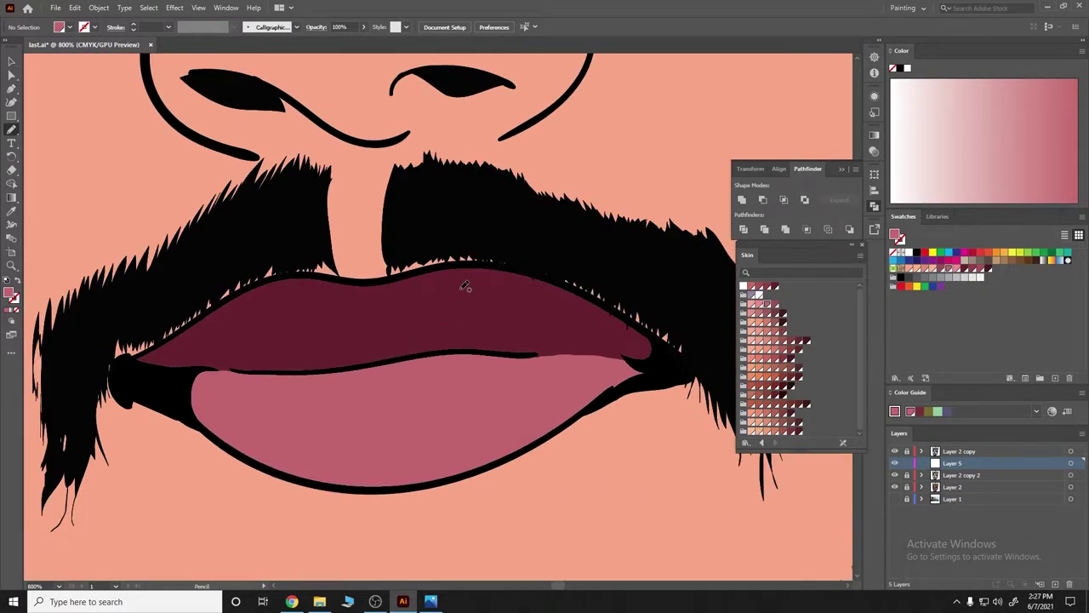
drag(542, 352, 503, 364)
drag(382, 458, 377, 455)
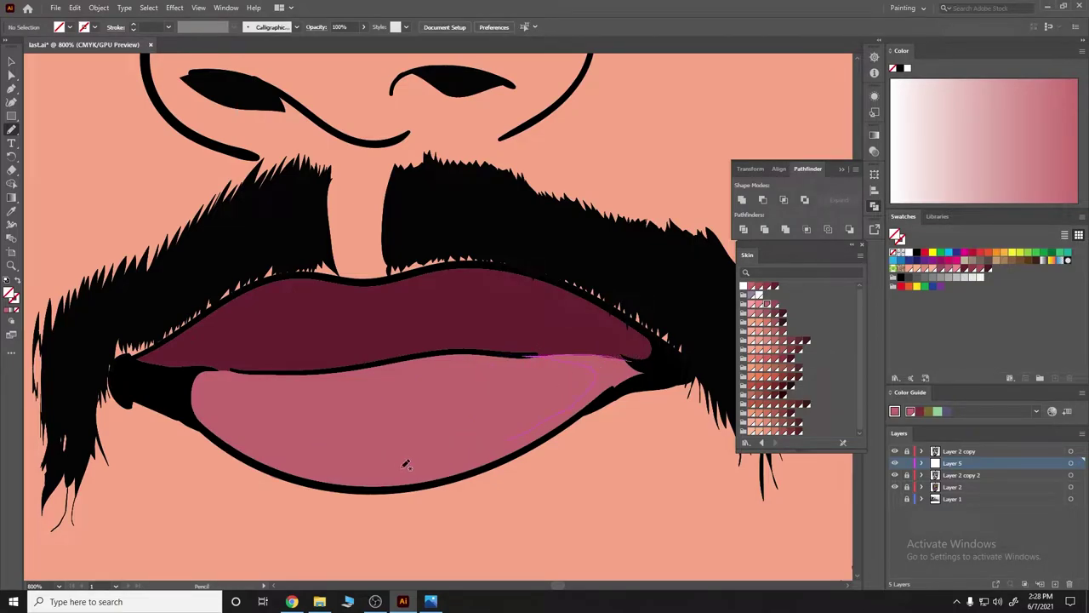
drag(344, 459, 303, 444)
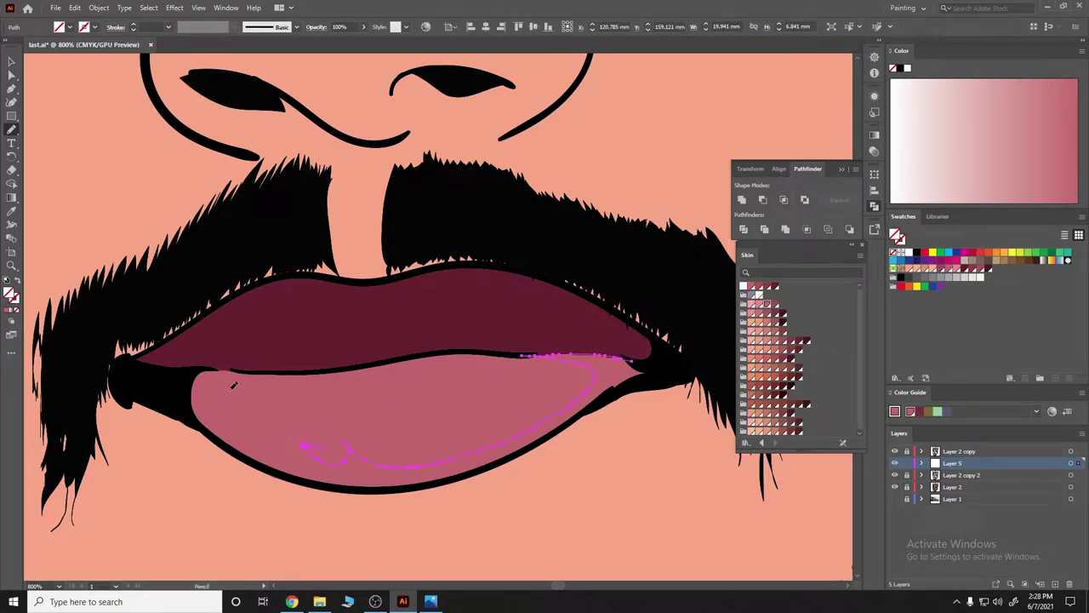
drag(184, 382, 417, 484)
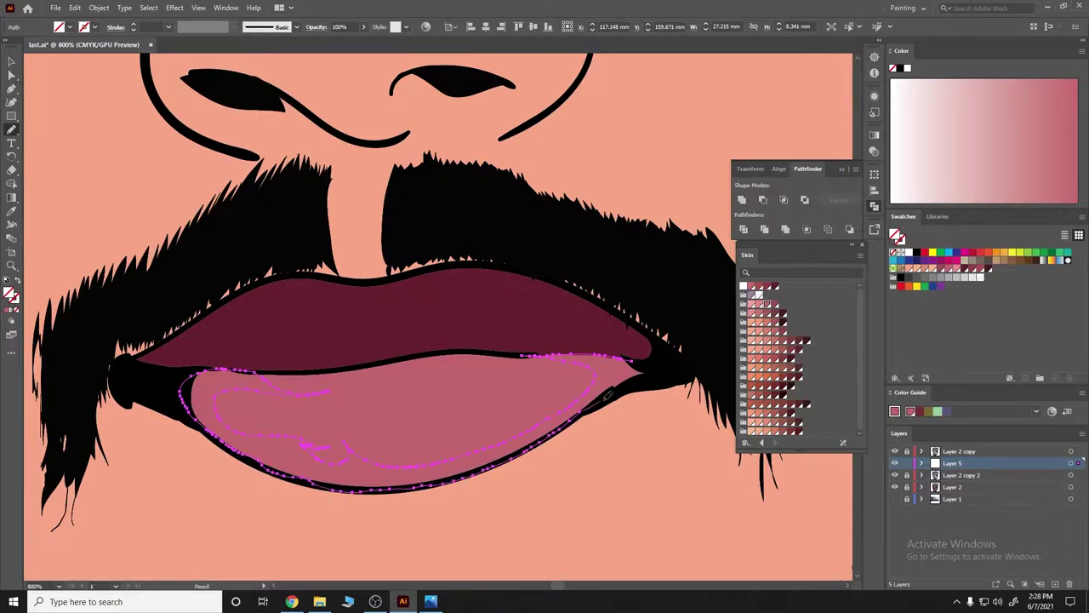
drag(418, 484, 659, 371)
key(ctrl+shift+a)
Add a second highlight shape inside the lower lip after reviewing the zoom.
key(ctrl+0)
key(ctrl+plus)
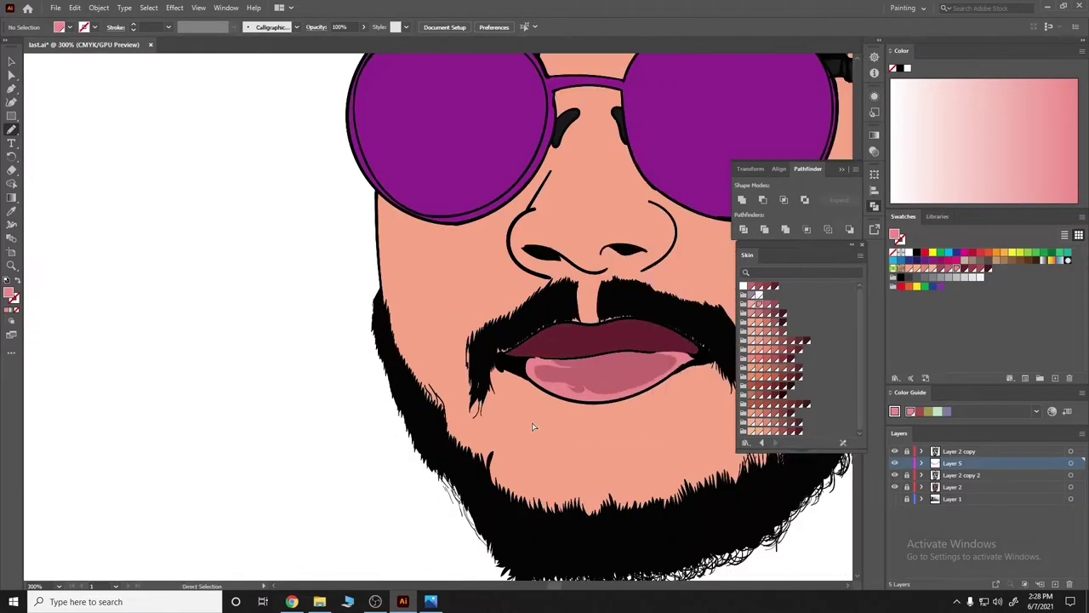
key(ctrl+0)
key(ctrl+plus)
scroll(521, 427, up, 1)
scroll(474, 412, down, 1)
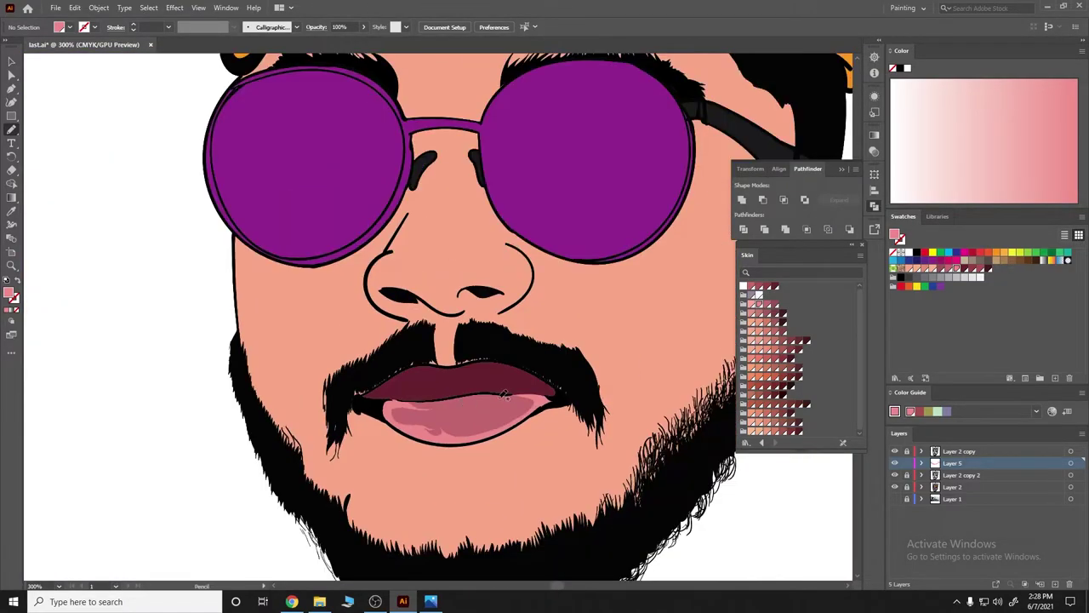
scroll(451, 382, up, 1)
scroll(450, 382, up, 1)
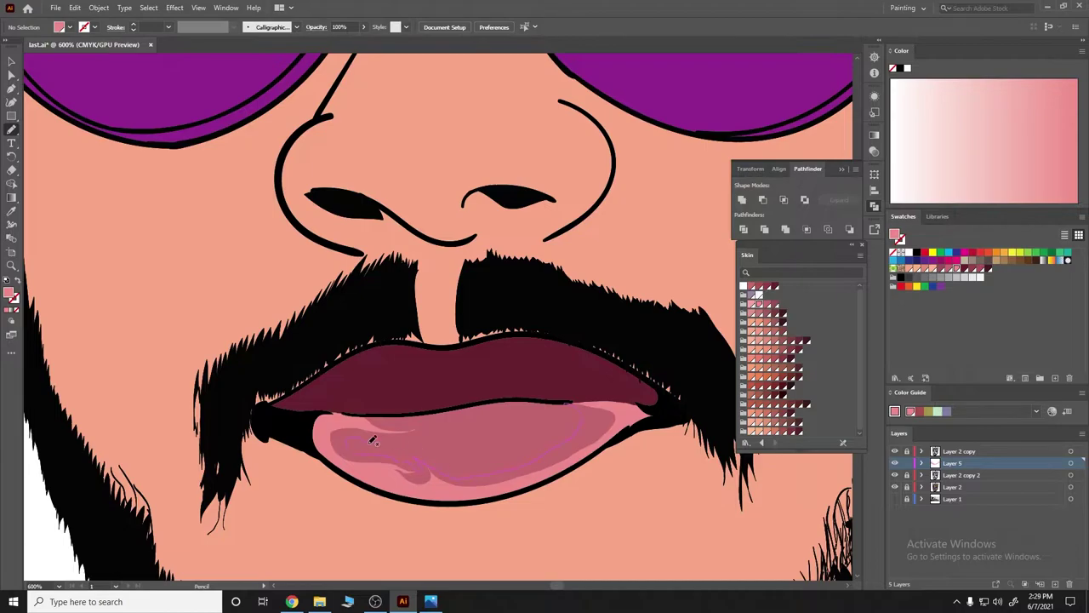
drag(526, 404, 466, 400)
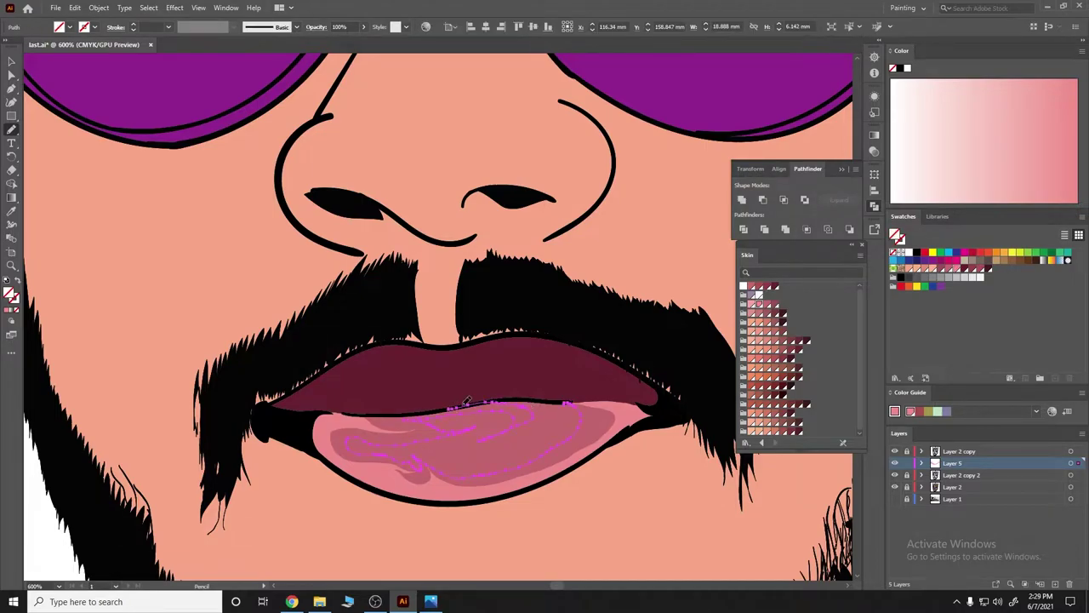
key(ctrl+shift+a)
scroll(384, 425, down, 1)
scroll(477, 357, down, 2)
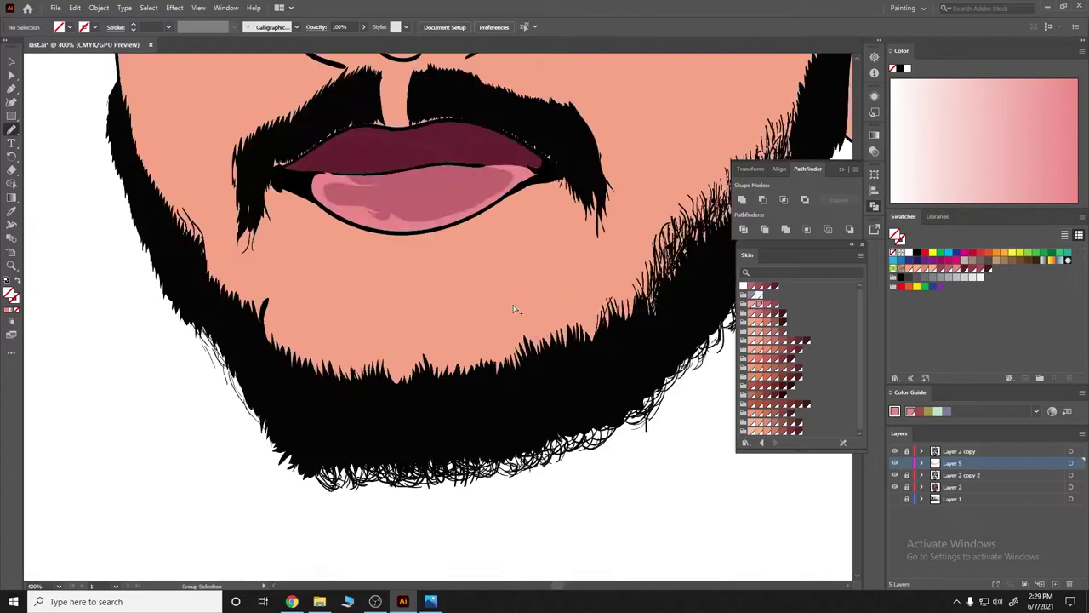
scroll(558, 274, down, 1)
Add a layer below Layer 5 and try a light pink lower-lip shading shape, then undo it.
click(1055, 584)
scroll(535, 202, up, 4)
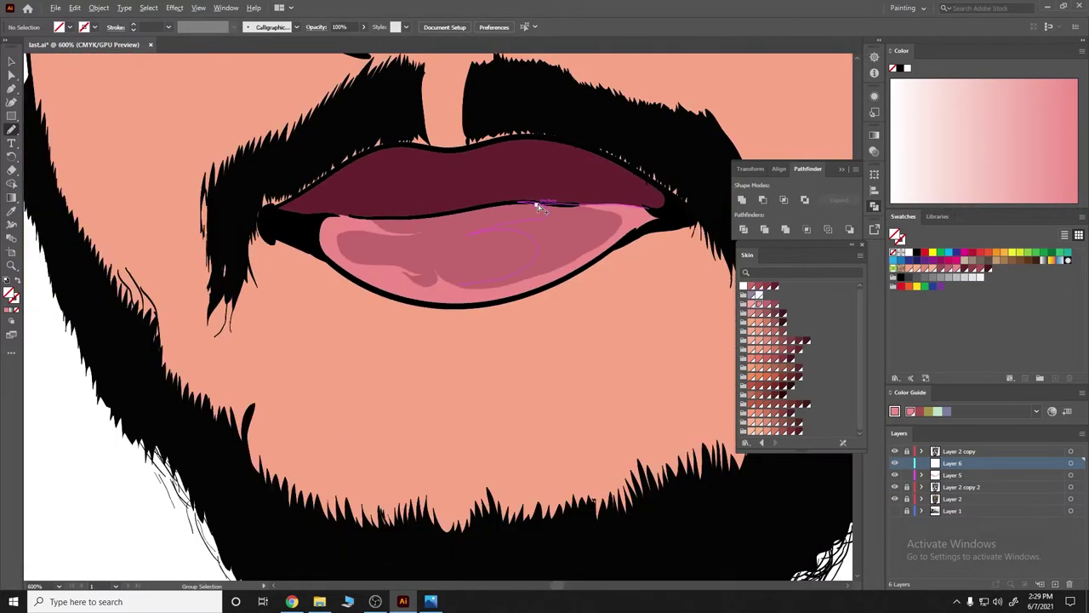
scroll(547, 235, down, 1)
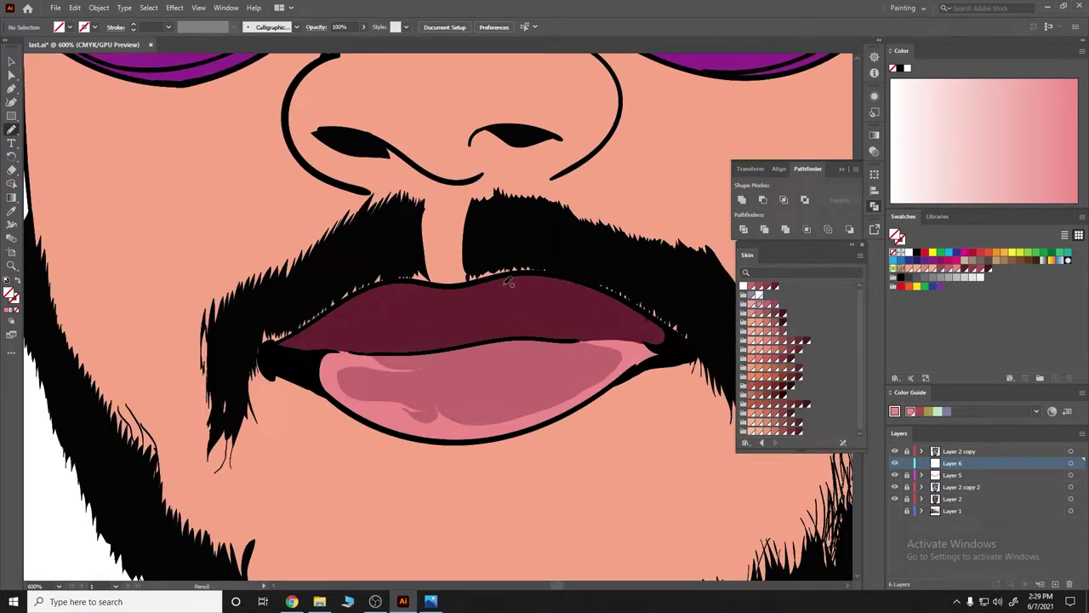
key(ctrl+[)
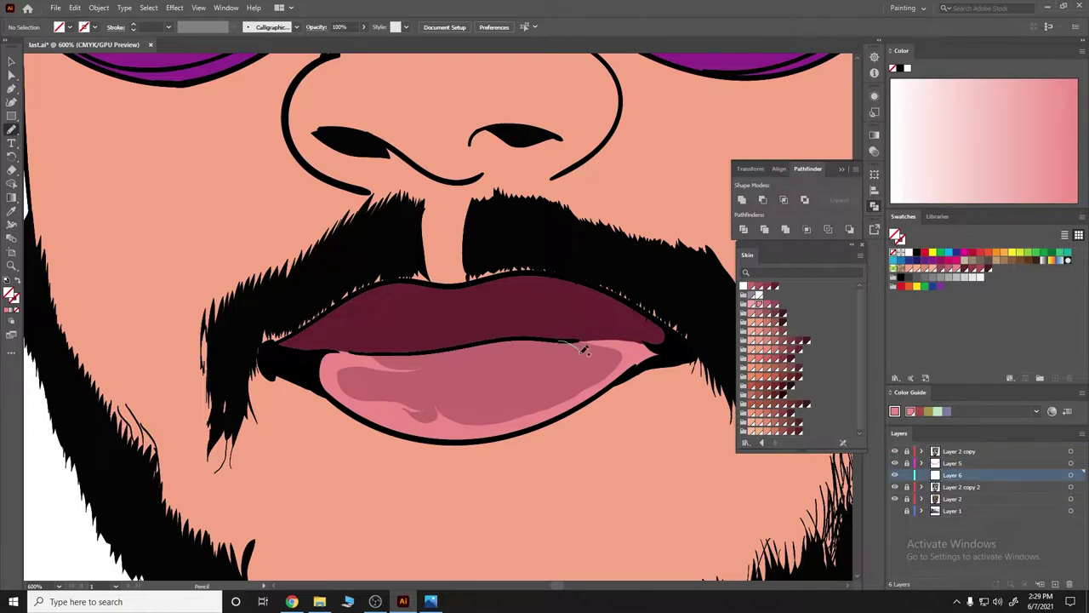
drag(584, 349, 501, 408)
drag(430, 408, 408, 407)
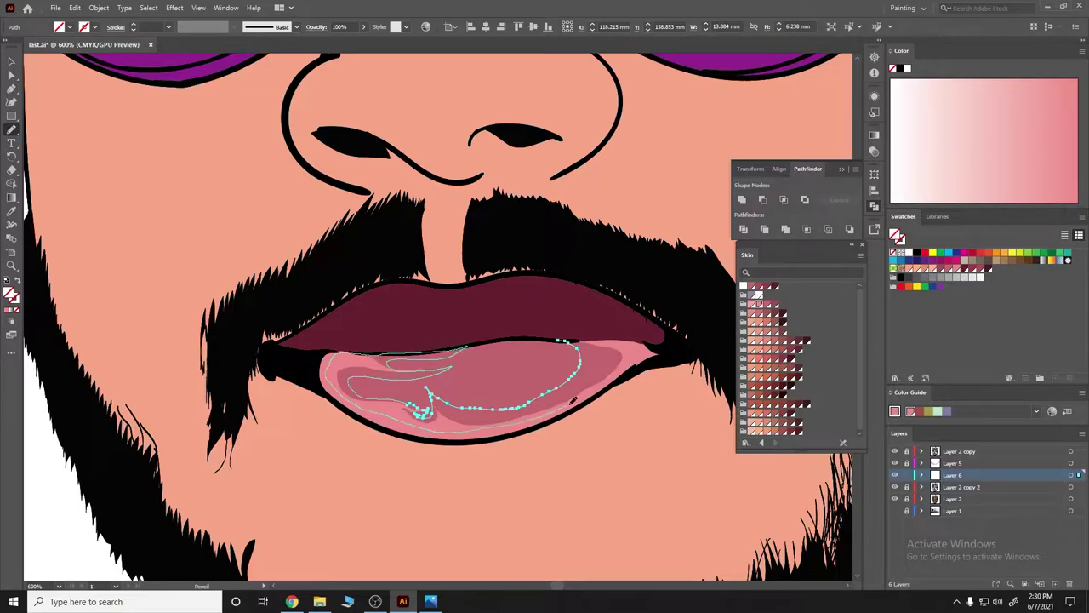
click(752, 304)
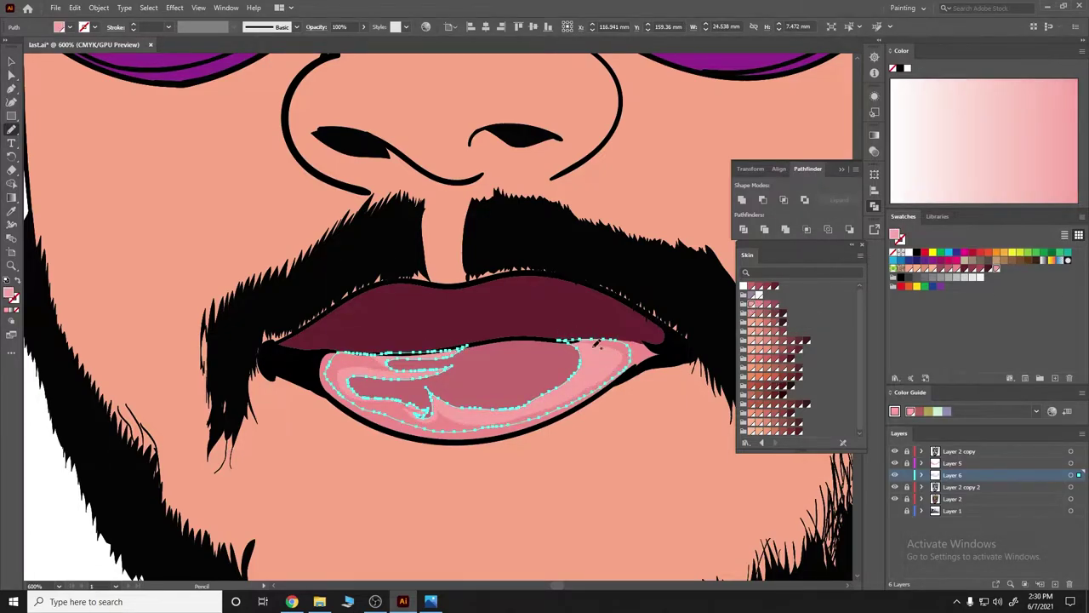
key(ctrl+0)
scroll(527, 354, up, 3)
scroll(527, 354, up, 2)
scroll(527, 354, down, 3)
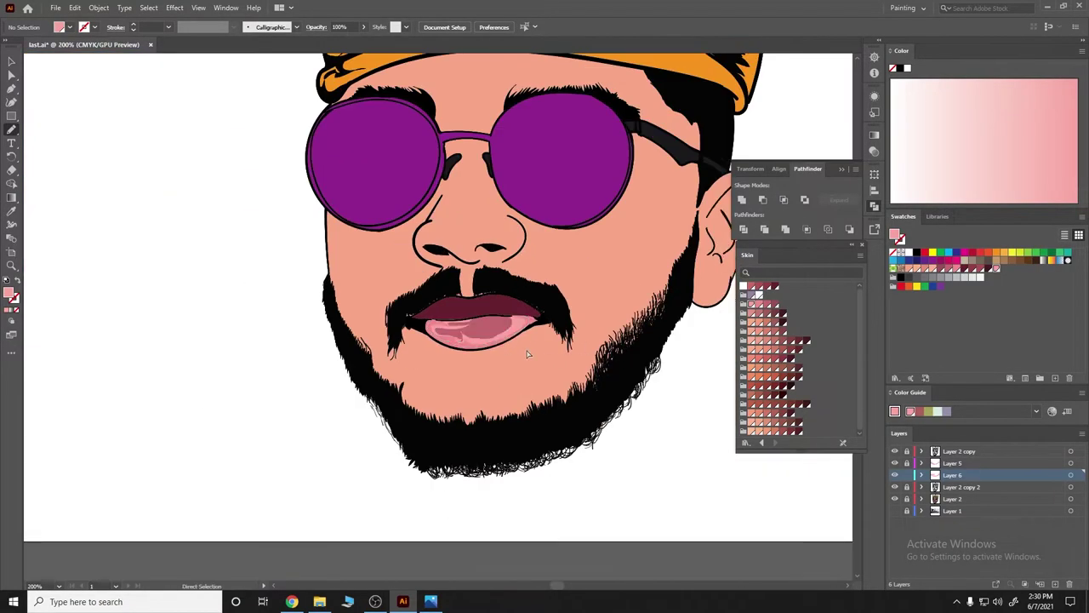
key(ctrl+z)
key(ctrl+z)
key(ctrl+z)
key(ctrl+z)
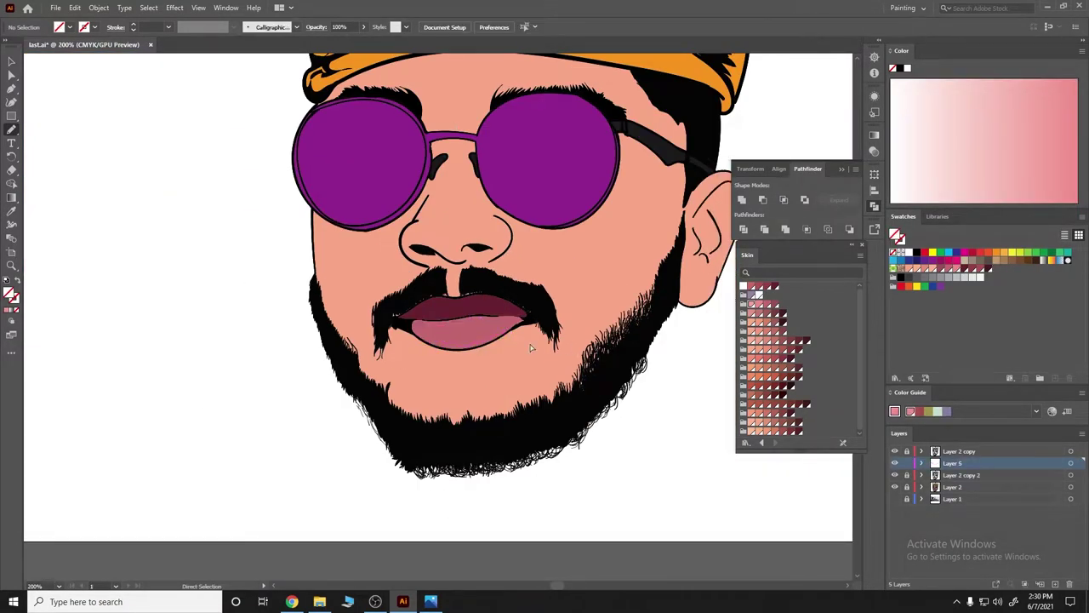
Draw shading shapes on the upper lip filled with a mauve Skin swatch.
scroll(529, 348, up, 1)
scroll(486, 308, up, 2)
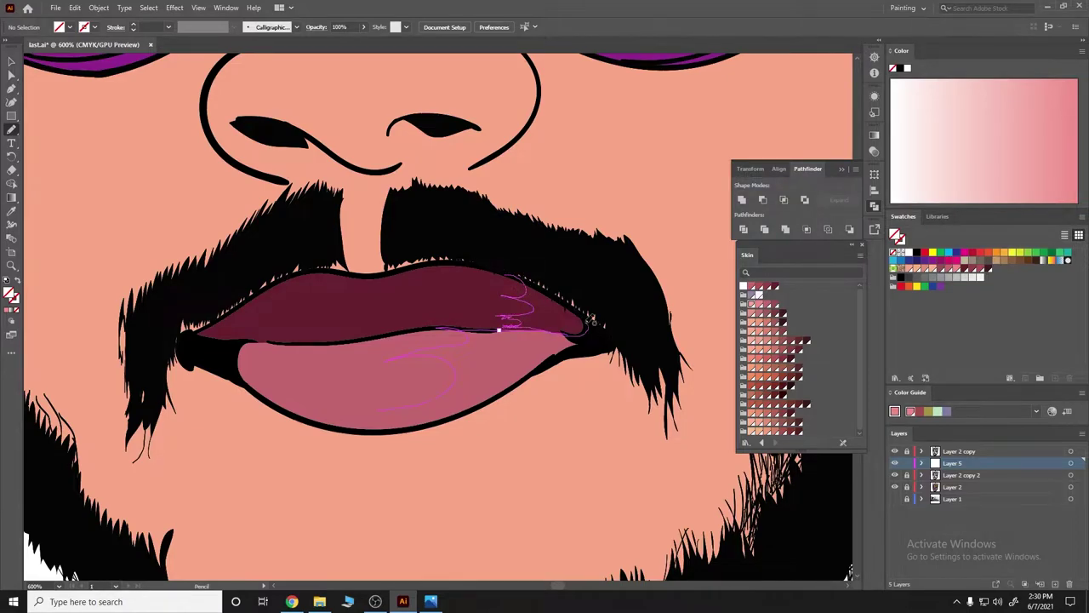
drag(591, 320, 588, 328)
click(775, 286)
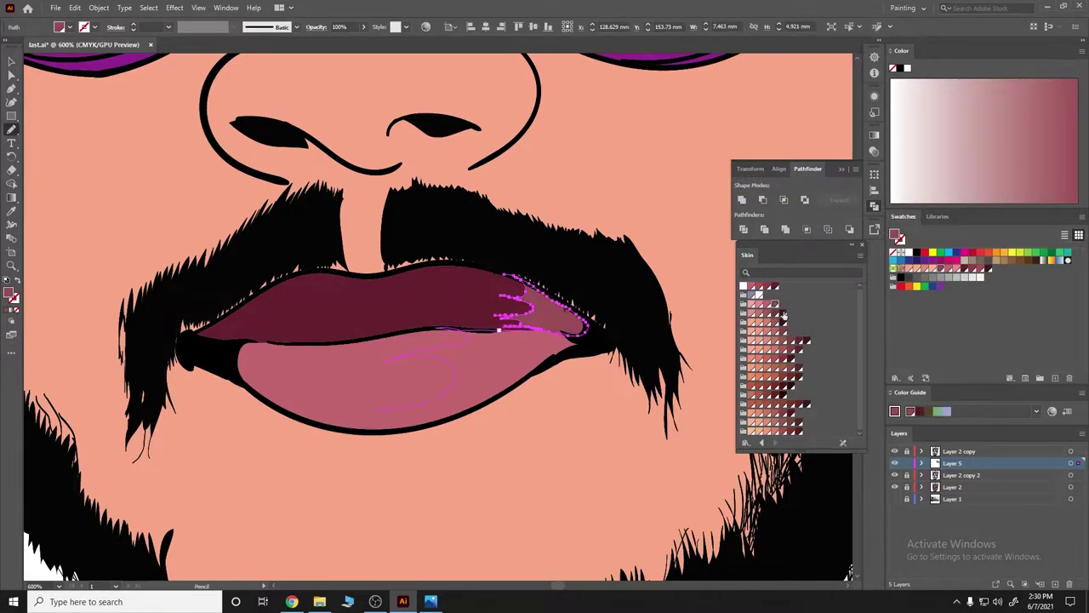
key(ctrl+shift+a)
scroll(460, 347, down, 5)
scroll(460, 347, up, 3)
mouse_move(337, 259)
mouse_down()
mouse_move(312, 285)
mouse_move(262, 283)
mouse_up()
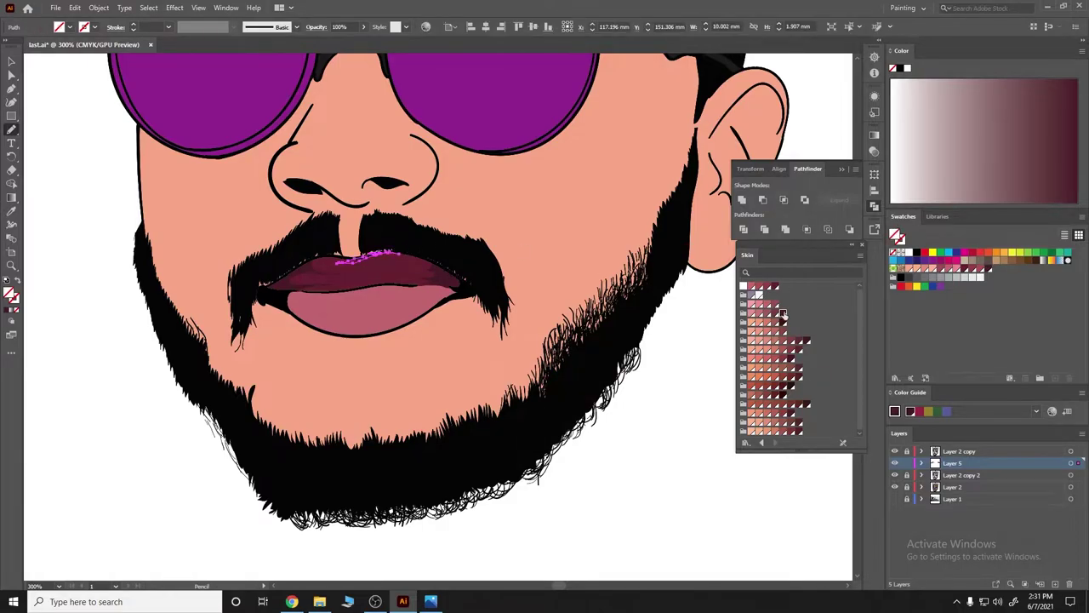
drag(381, 252, 375, 255)
key(ctrl+0)
key(ctrl+plus)
key(ctrl+plus)
key(ctrl+plus)
key(ctrl+minus)
key(ctrl+minus)
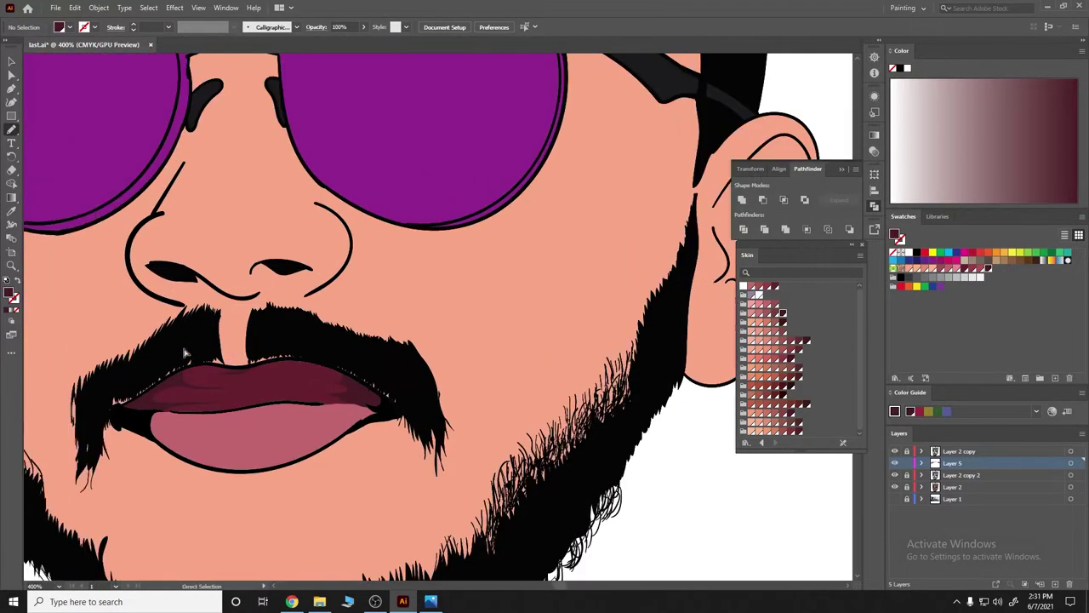
Shade the left lip corner and darken the corner beside the mustache.
drag(383, 396, 398, 397)
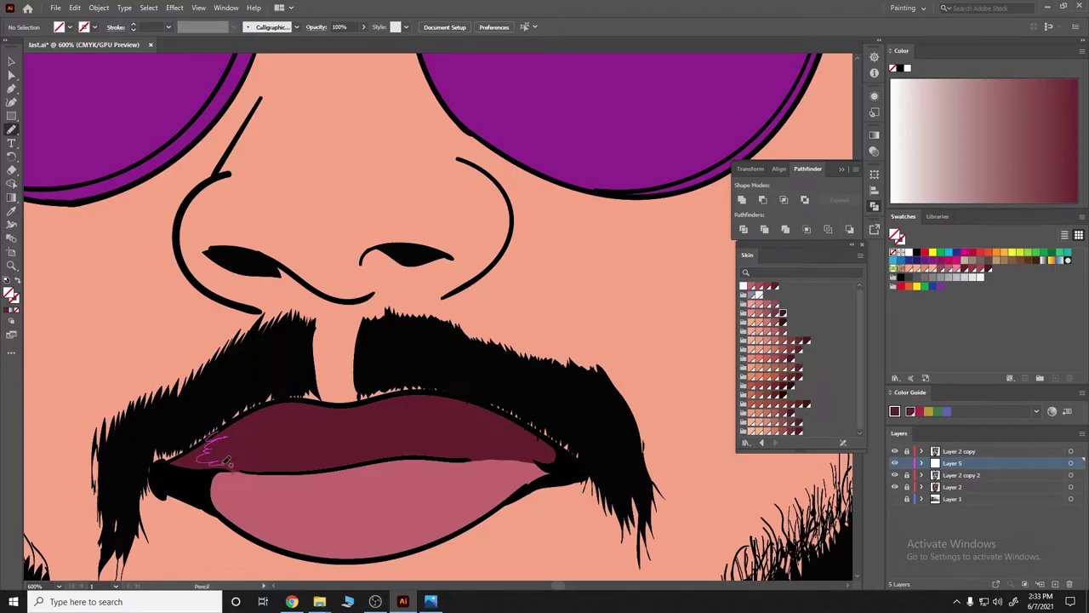
drag(189, 464, 169, 464)
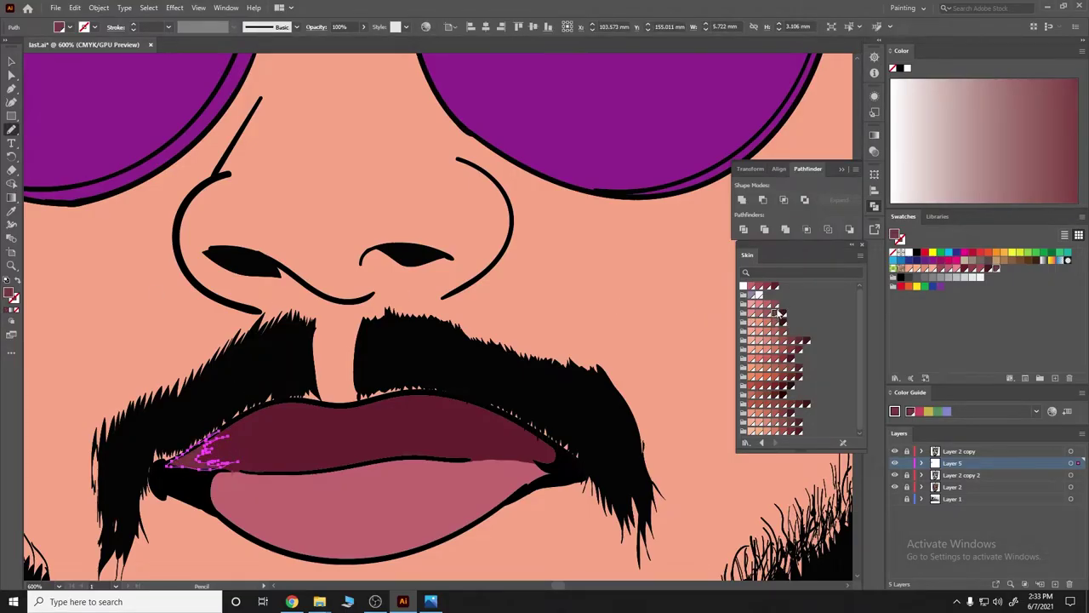
key(ctrl+minus)
key(ctrl+minus)
scroll(457, 426, up, 2)
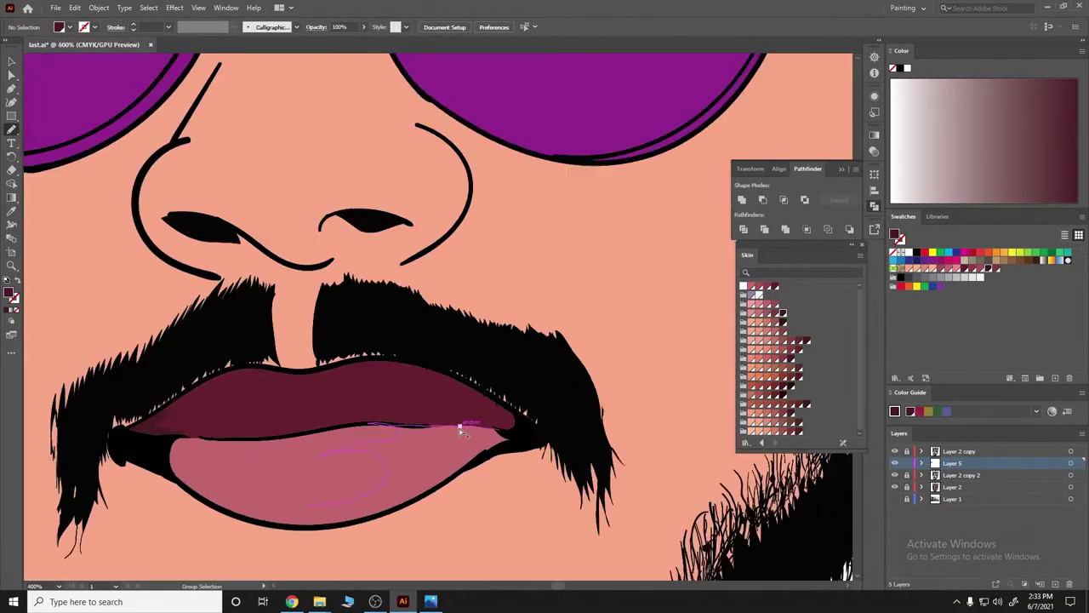
scroll(457, 425, up, 2)
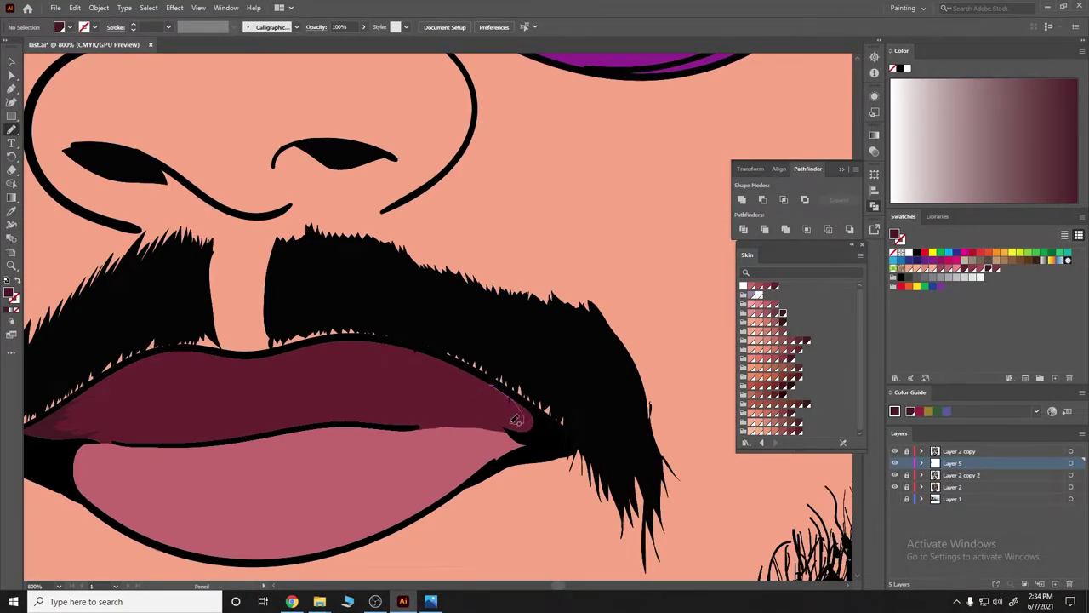
drag(516, 421, 534, 403)
scroll(588, 347, down, 1)
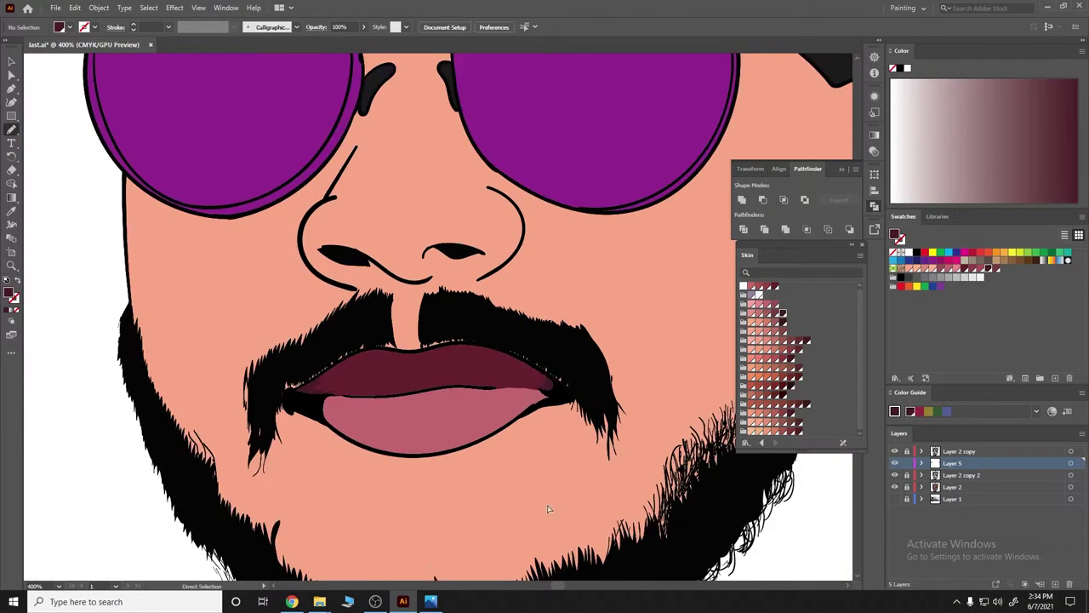
scroll(544, 381, down, 1)
scroll(511, 472, up, 2)
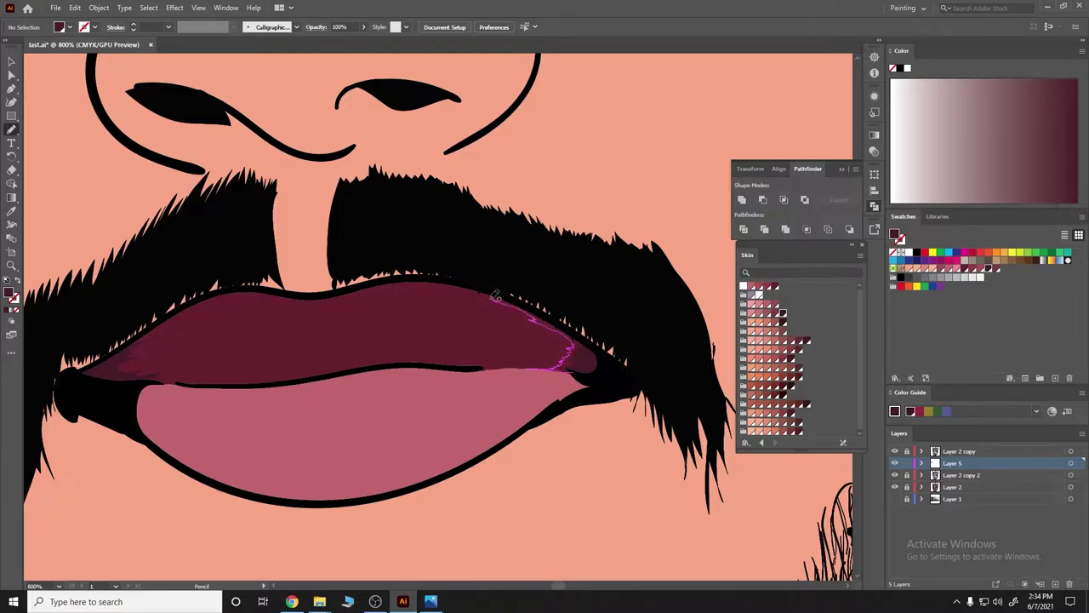
Add shading along the upper lip's right edge and left side.
drag(496, 295, 587, 361)
key(ctrl+minus)
key(ctrl+minus)
key(ctrl+minus)
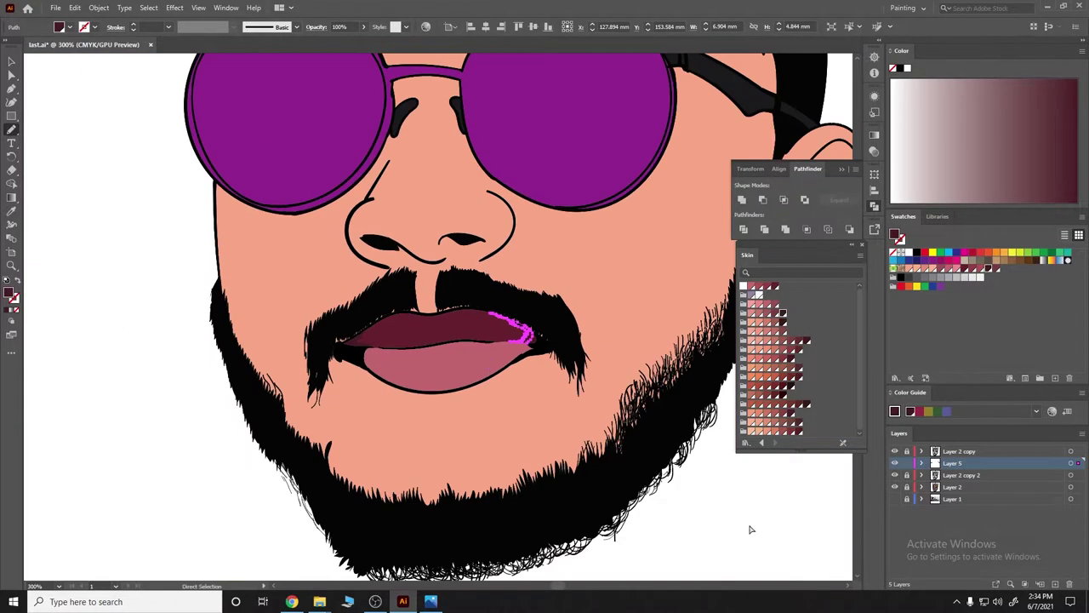
key(ctrl+shift+a)
scroll(375, 347, up, 2)
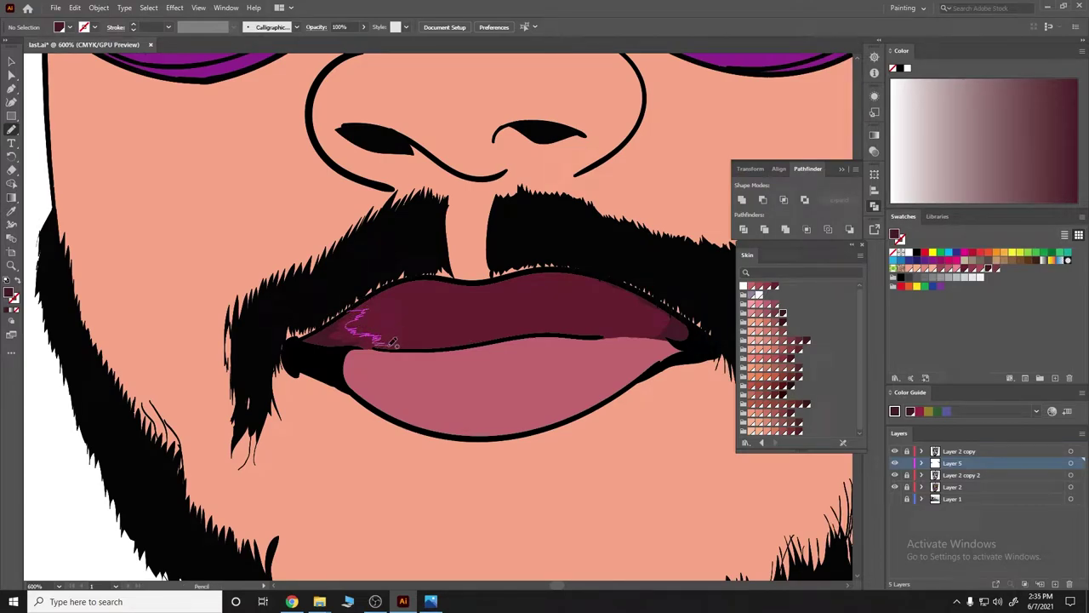
drag(432, 349, 357, 315)
key(ctrl+shift+a)
key(ctrl+0)
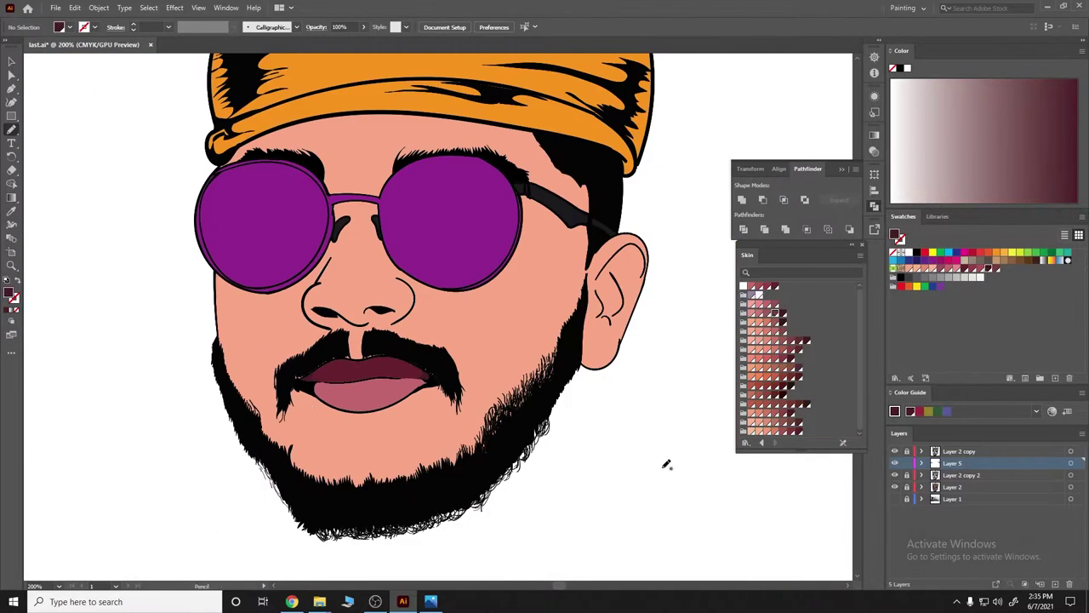
On a new layer, draw highlight streaks along the upper lip's top edge.
click(1055, 584)
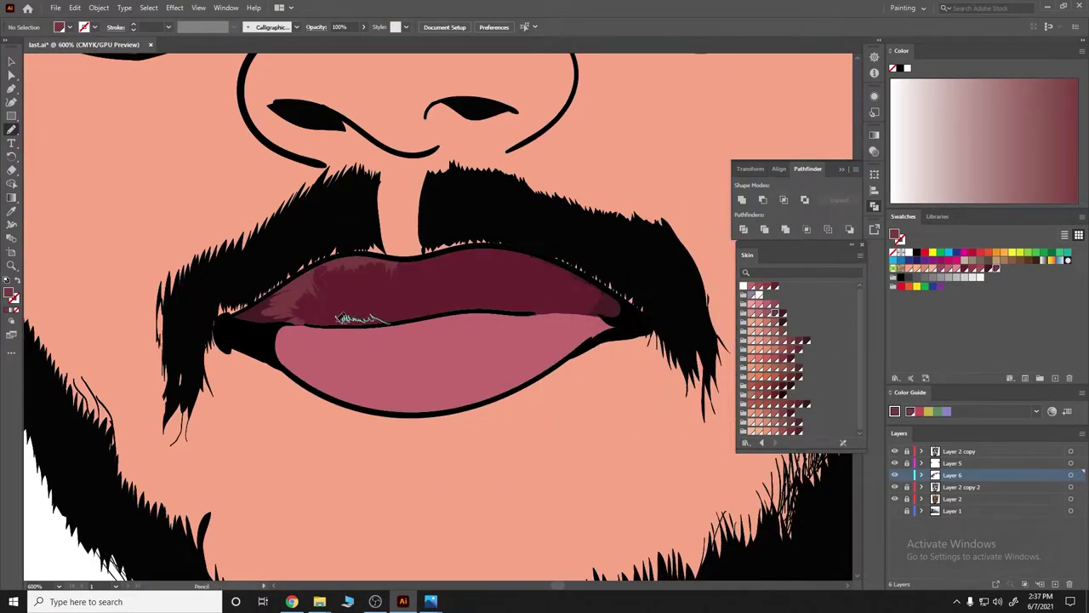
drag(311, 325, 306, 323)
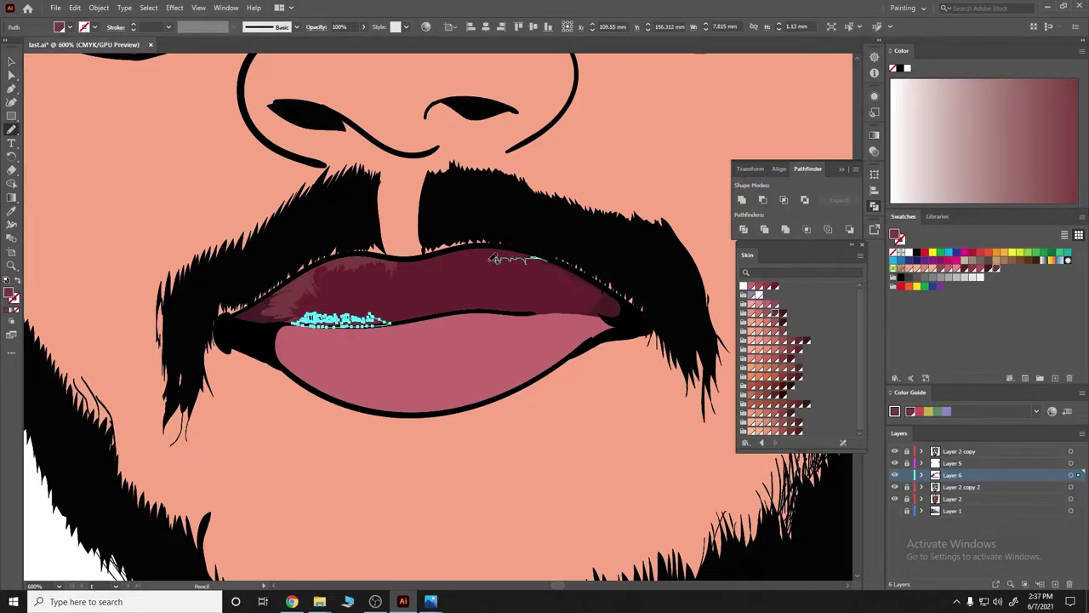
mouse_move(459, 262)
mouse_down()
mouse_move(427, 282)
mouse_move(394, 266)
mouse_up()
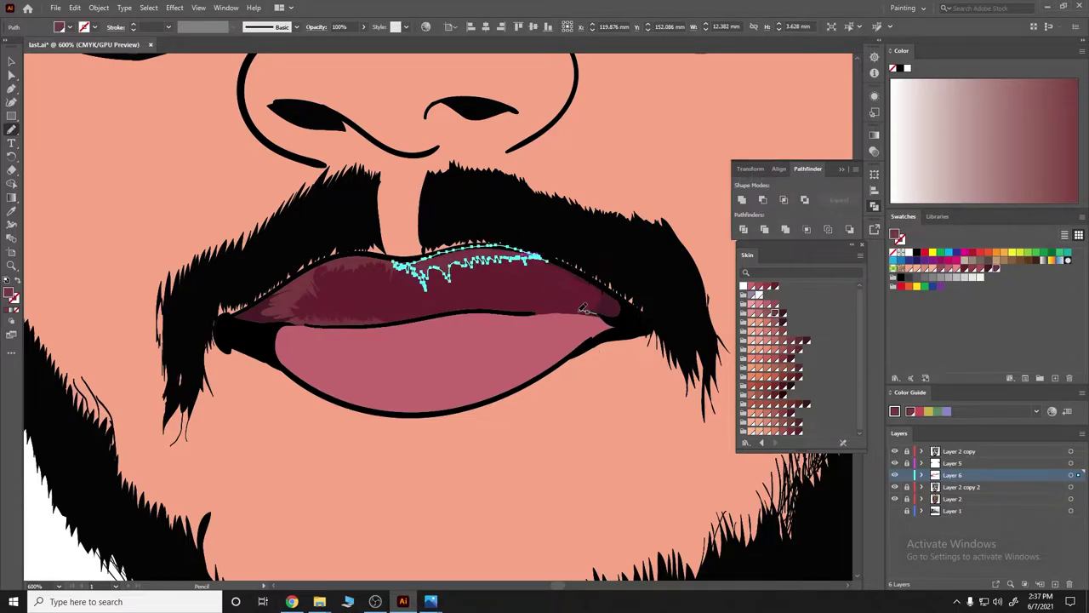
drag(585, 310, 554, 309)
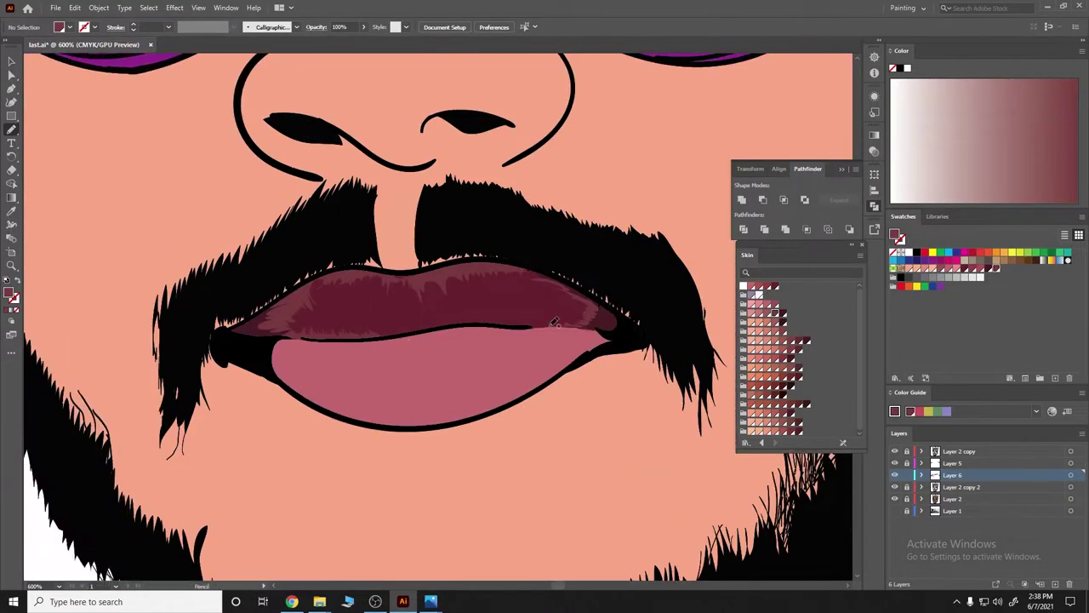
drag(392, 275, 423, 274)
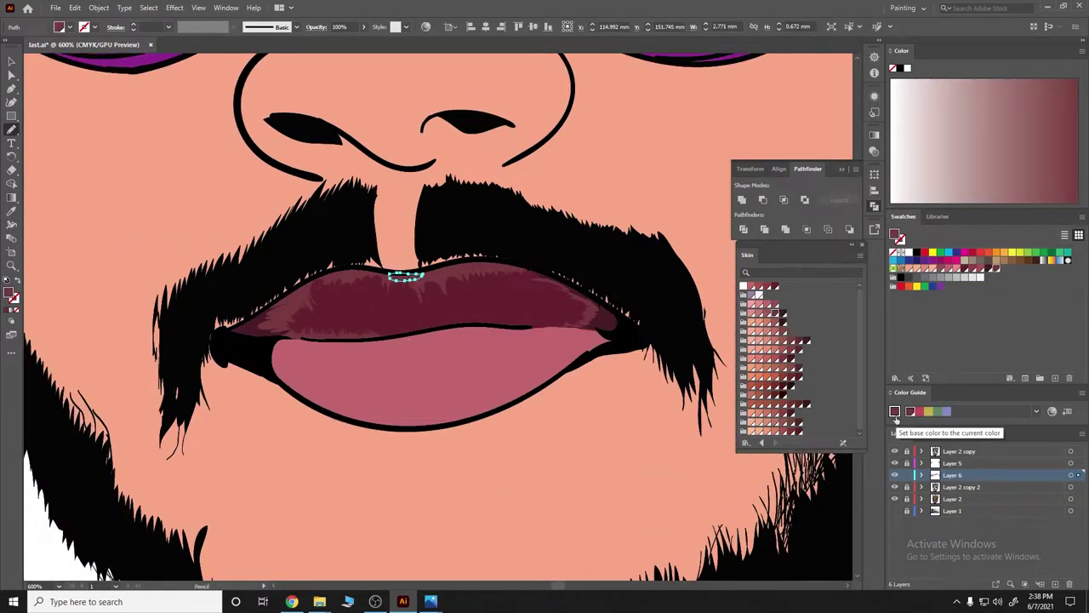
Add more highlight strokes on the upper lip's right side and lower edge.
scroll(561, 344, down, 5)
scroll(561, 345, up, 5)
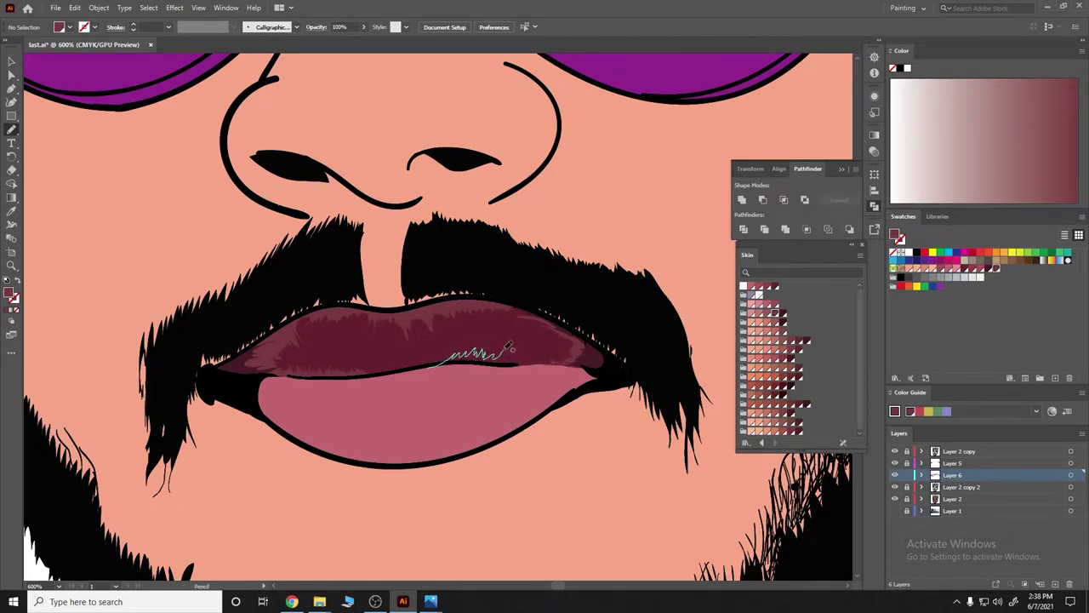
drag(511, 347, 535, 354)
drag(565, 359, 455, 358)
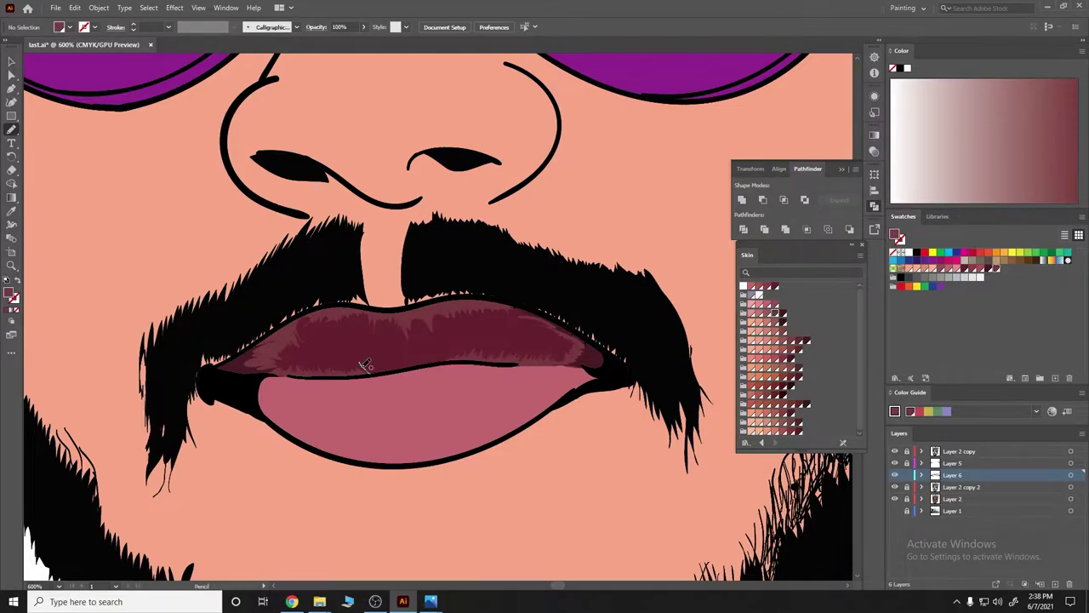
drag(364, 364, 451, 351)
scroll(491, 290, down, 3)
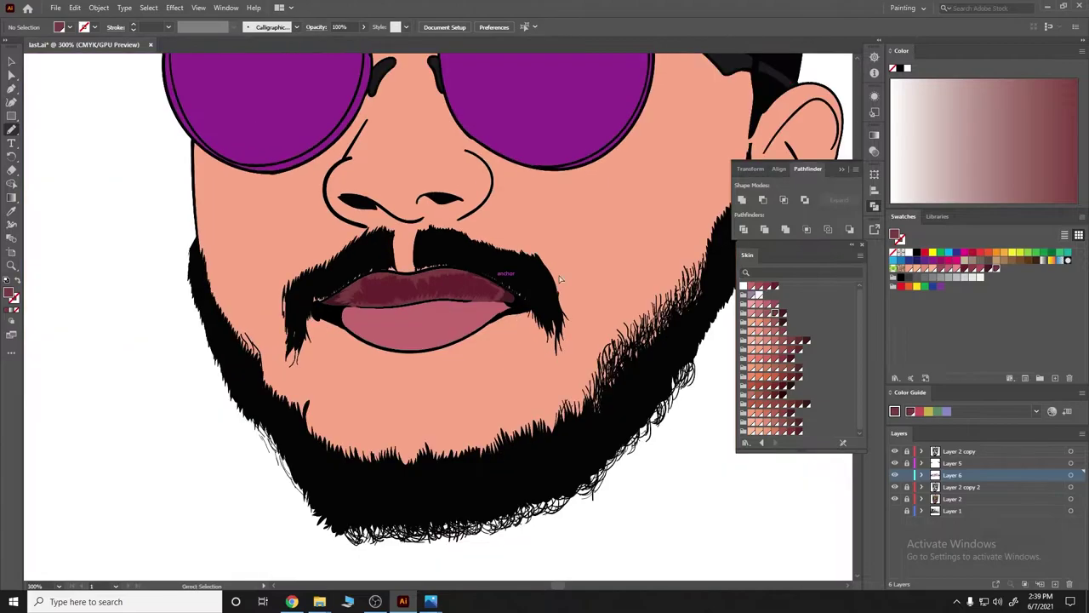
scroll(595, 298, down, 2)
scroll(408, 304, up, 6)
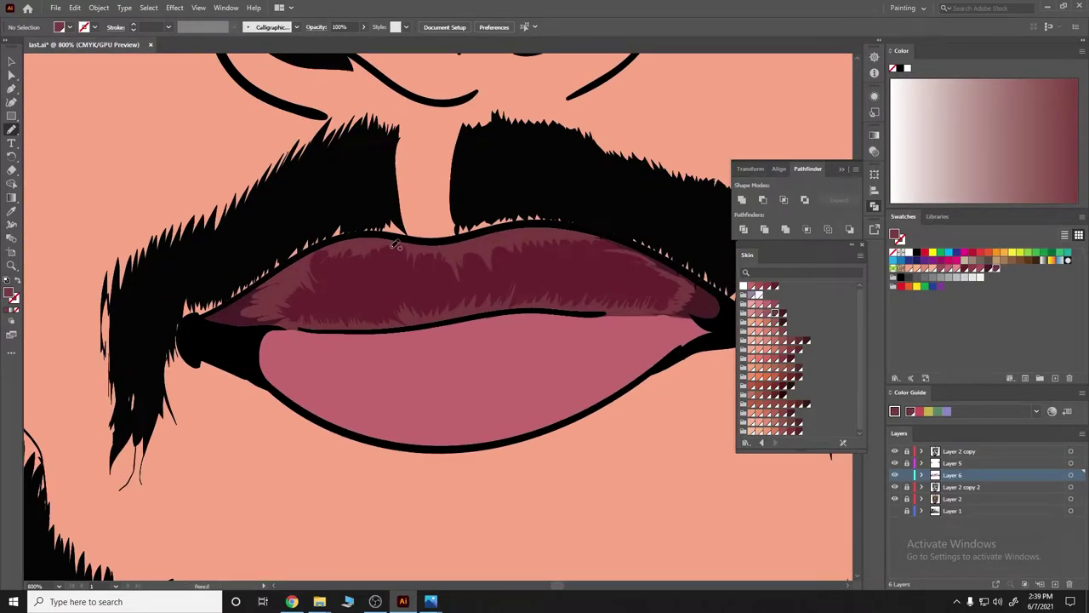
drag(380, 248, 319, 282)
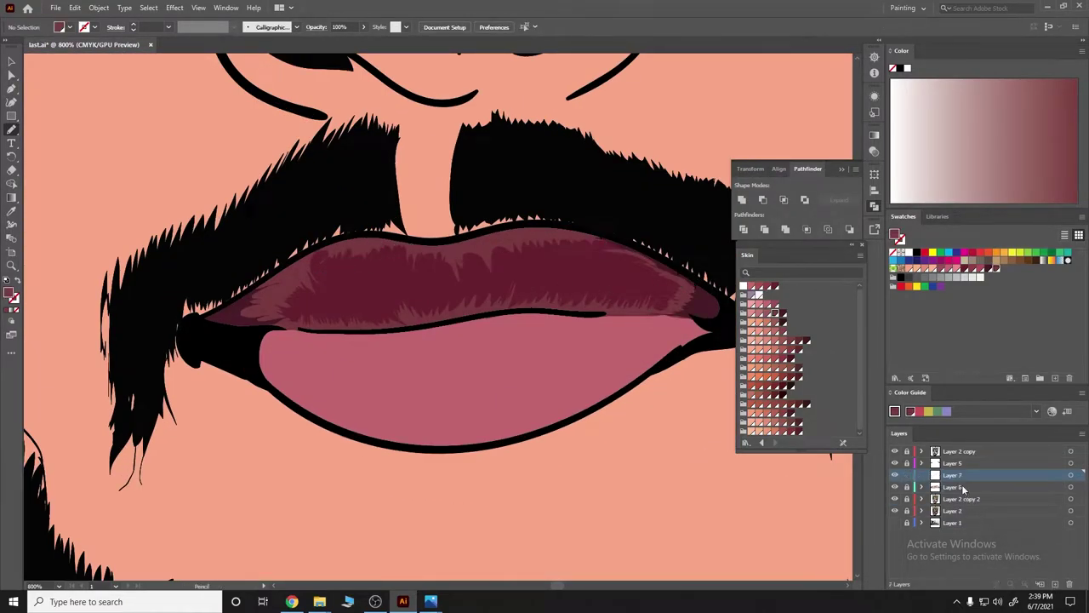
On a new layer, draw a looping upper-lip streak filled with a pink Skin swatch.
key(ctrl+l)
mouse_move(408, 245)
mouse_down()
mouse_move(540, 286)
mouse_move(303, 264)
mouse_move(315, 290)
mouse_up()
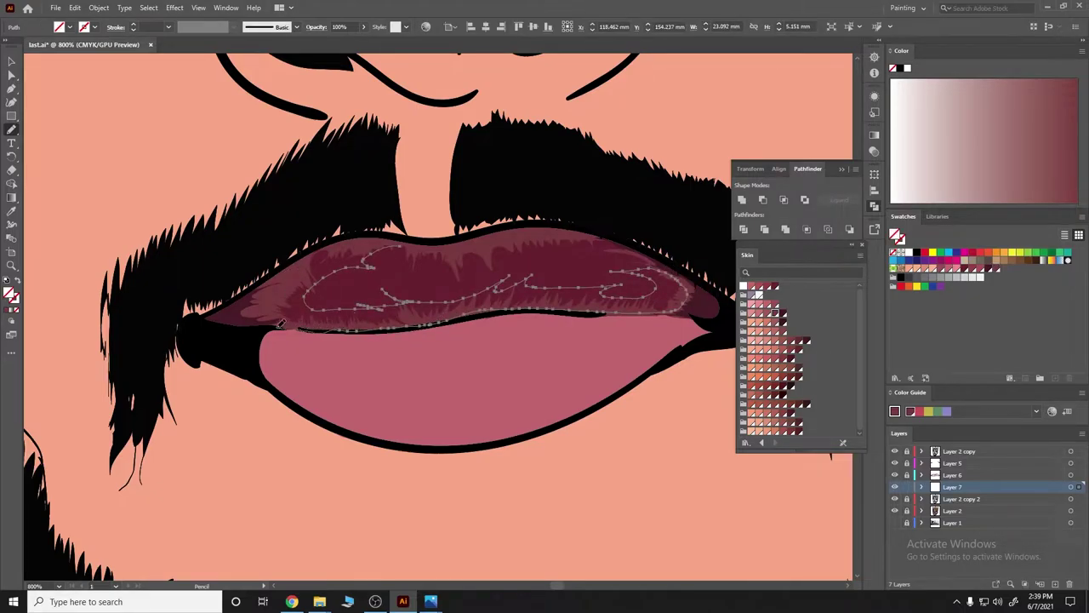
click(761, 315)
key(ctrl+minus)
key(ctrl+minus)
key(ctrl+minus)
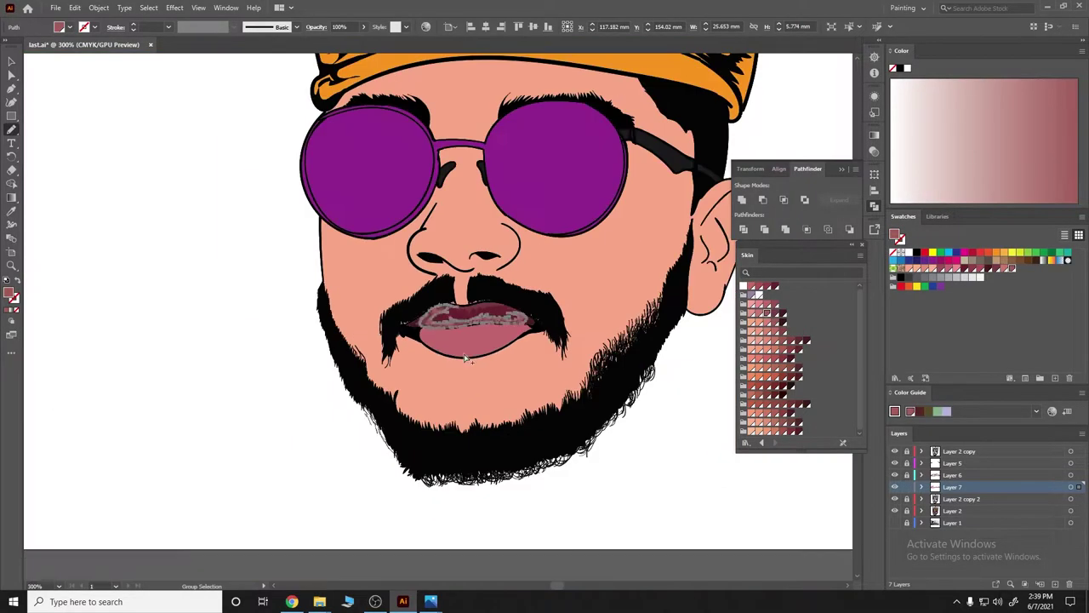
key(ctrl+shift+a)
key(ctrl+minus)
scroll(407, 383, up, 5)
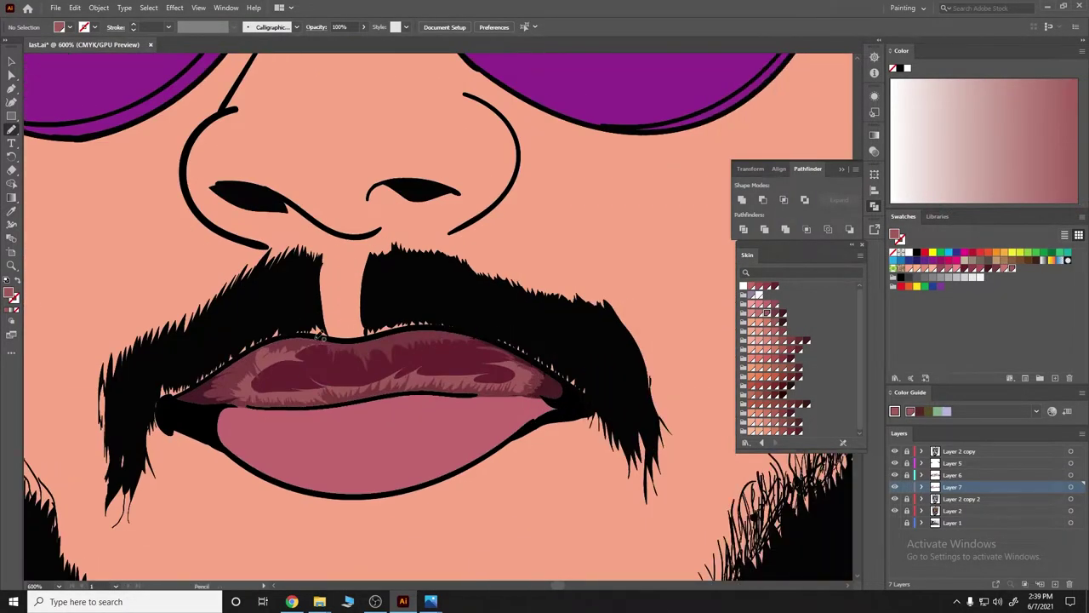
Draw a second streak shape along the upper lip, then zoom out to review the face.
drag(331, 351, 311, 344)
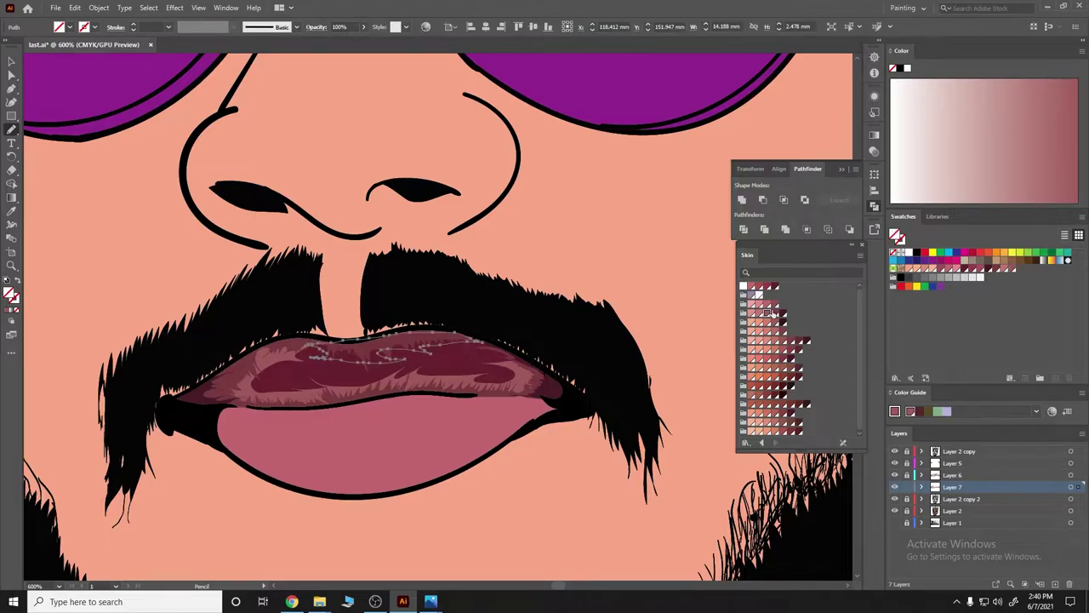
key(ctrl+shift+a)
key(ctrl+minus)
scroll(385, 355, up, 5)
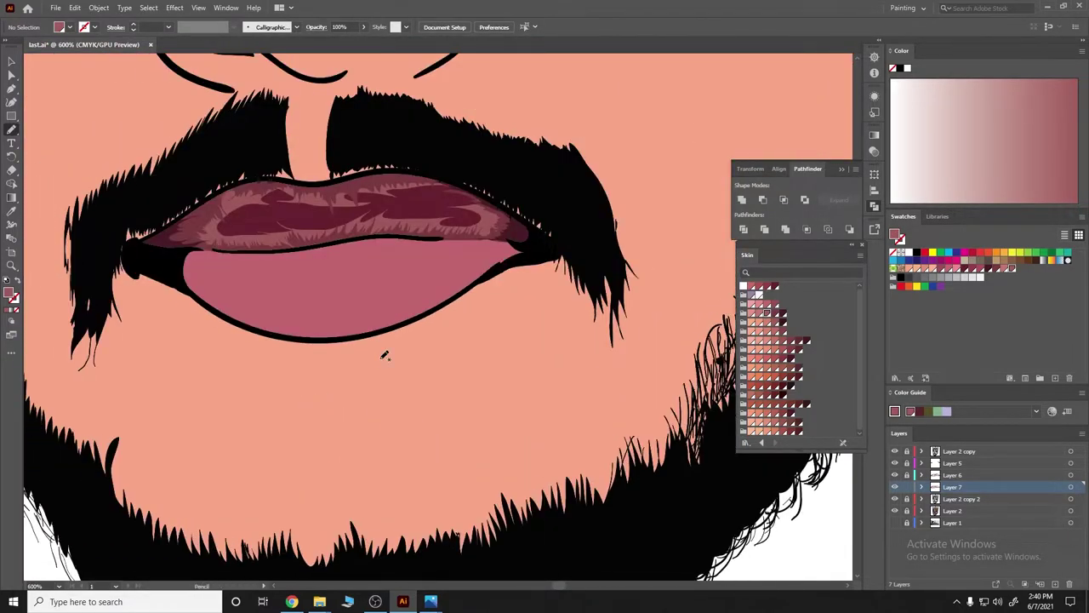
key(ctrl+0)
scroll(413, 440, up, 5)
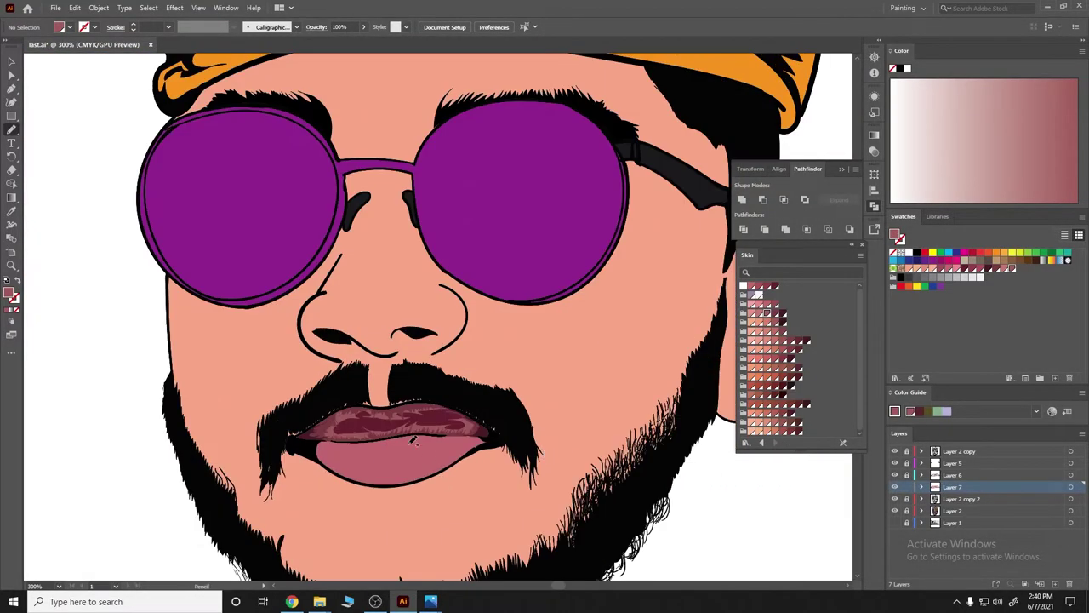
scroll(589, 358, up, 5)
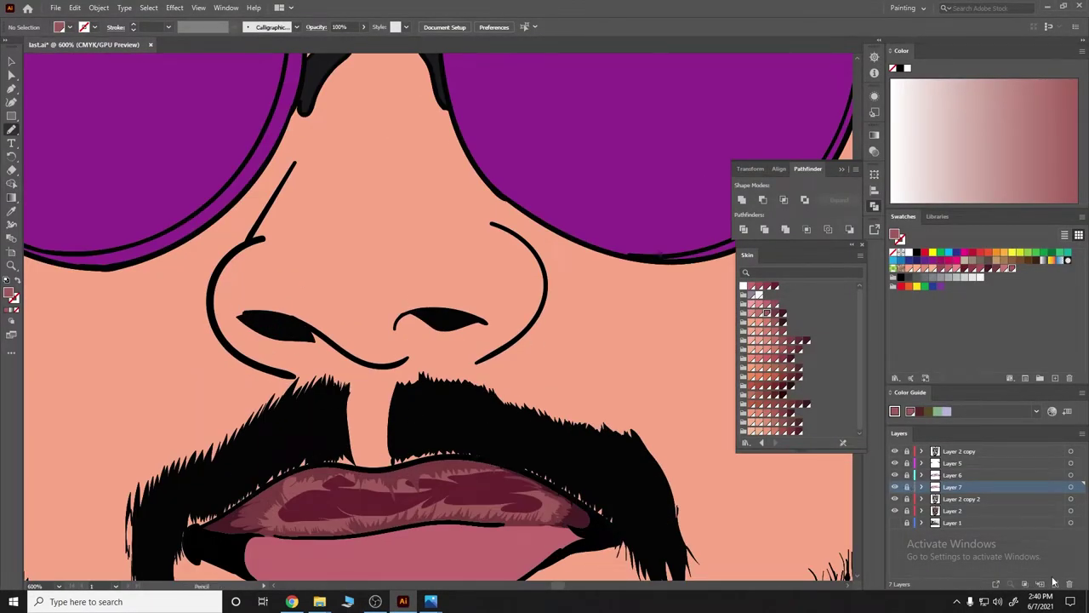
On new Layer 8, draw squiggly upper-lip highlights filled with a lighter Skin swatch.
click(1052, 581)
scroll(337, 427, down, 1)
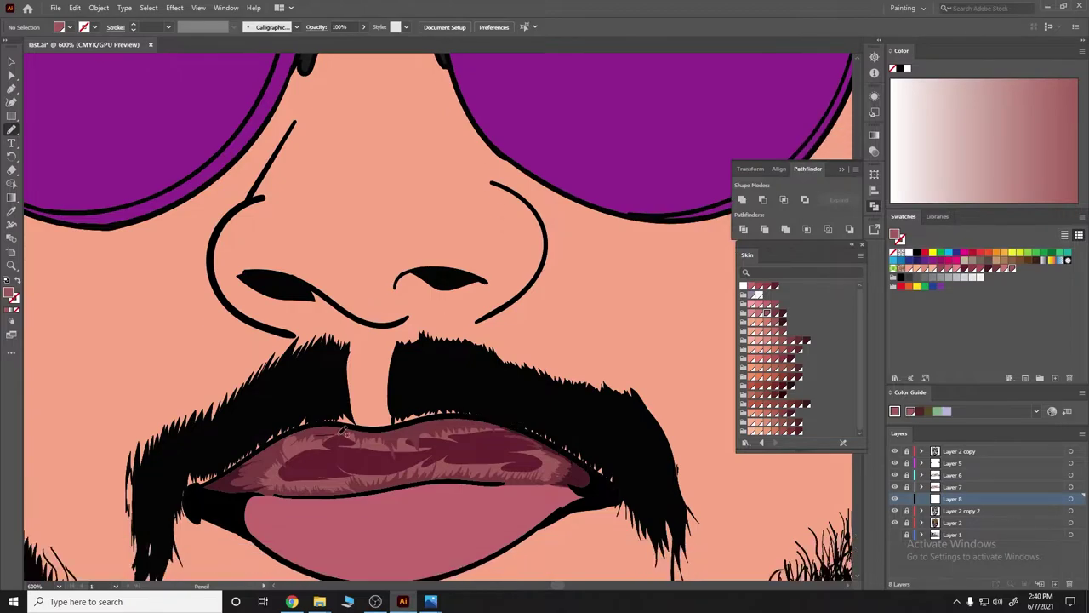
drag(343, 430, 317, 464)
drag(418, 451, 286, 441)
click(757, 312)
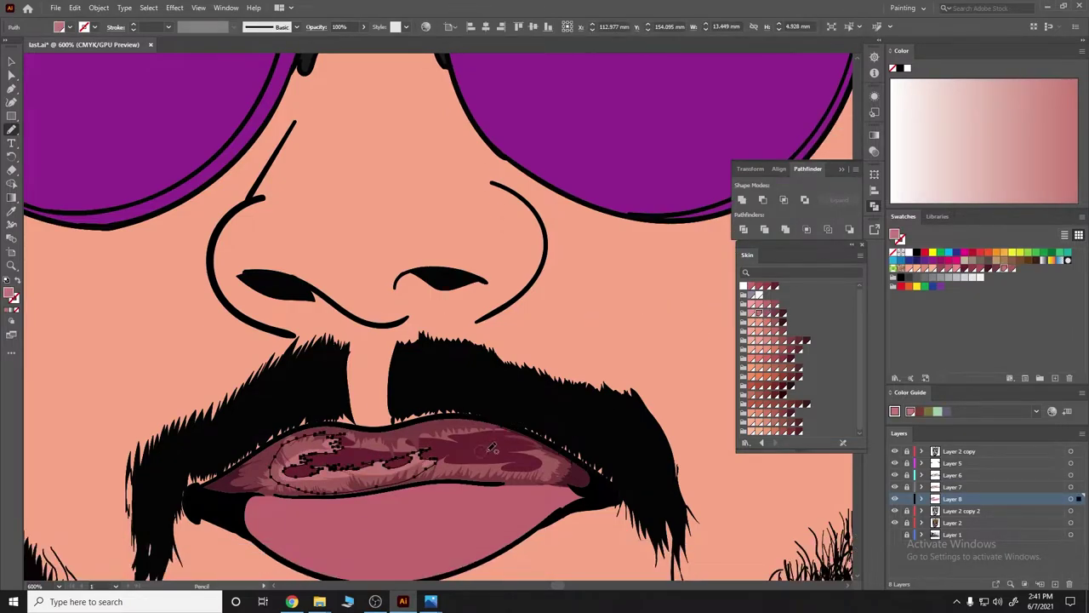
drag(491, 447, 466, 462)
scroll(425, 474, down, 5)
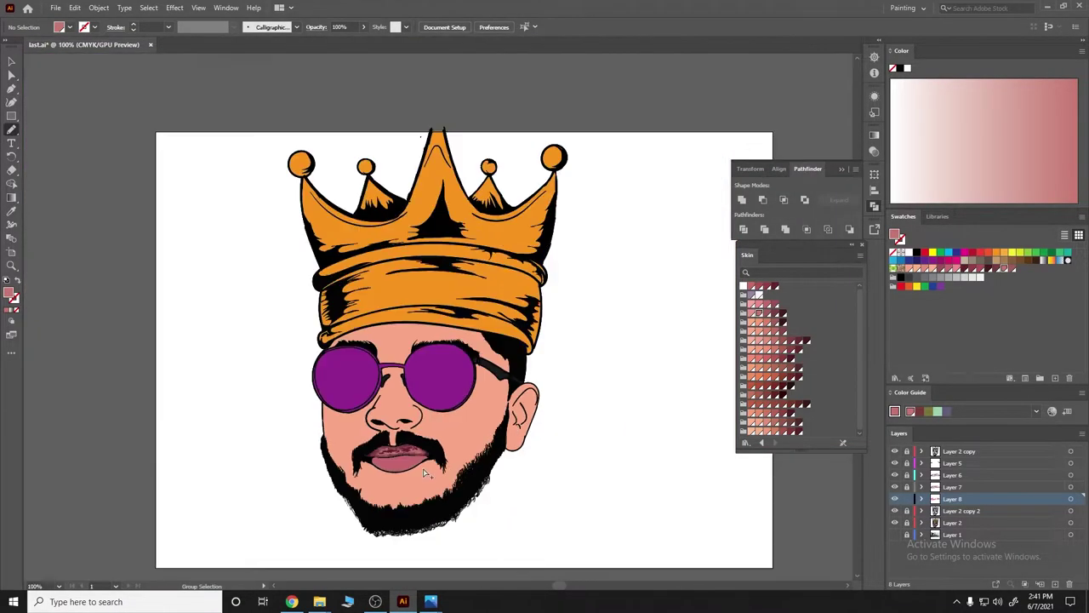
scroll(426, 474, up, 5)
scroll(611, 442, down, 3)
scroll(611, 443, down, 2)
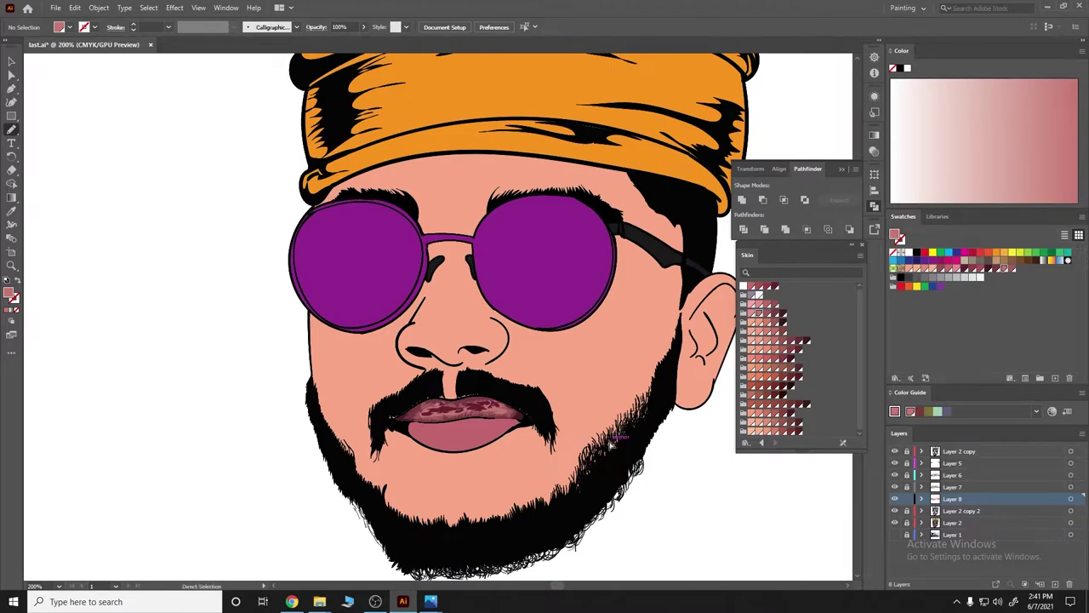
scroll(596, 445, down, 2)
scroll(590, 444, up, 2)
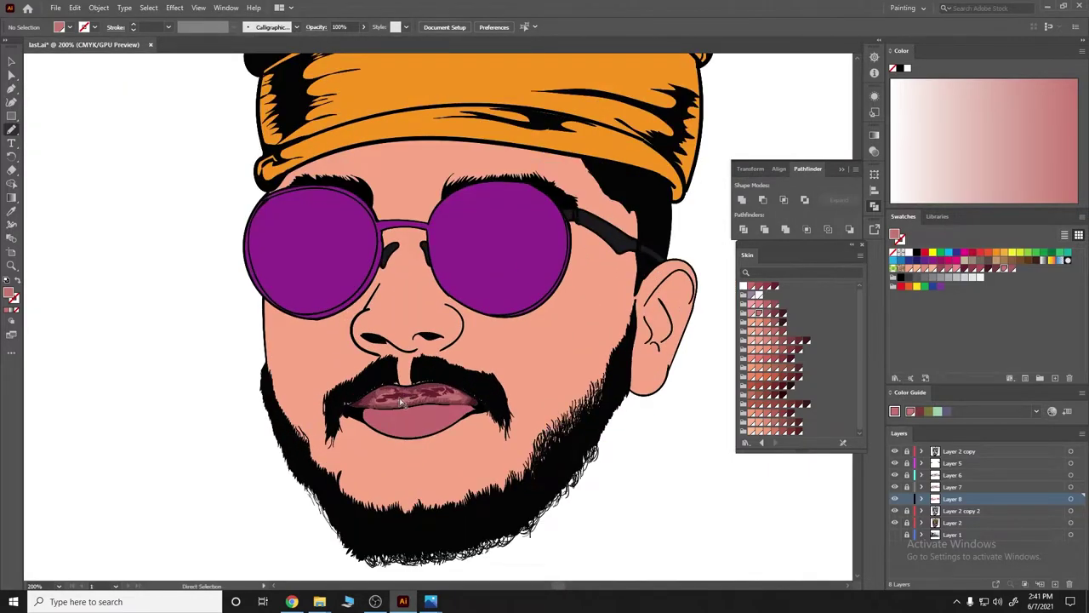
On new Layer 9, draw another upper-lip shape and fill it via the Color Picker.
click(1055, 585)
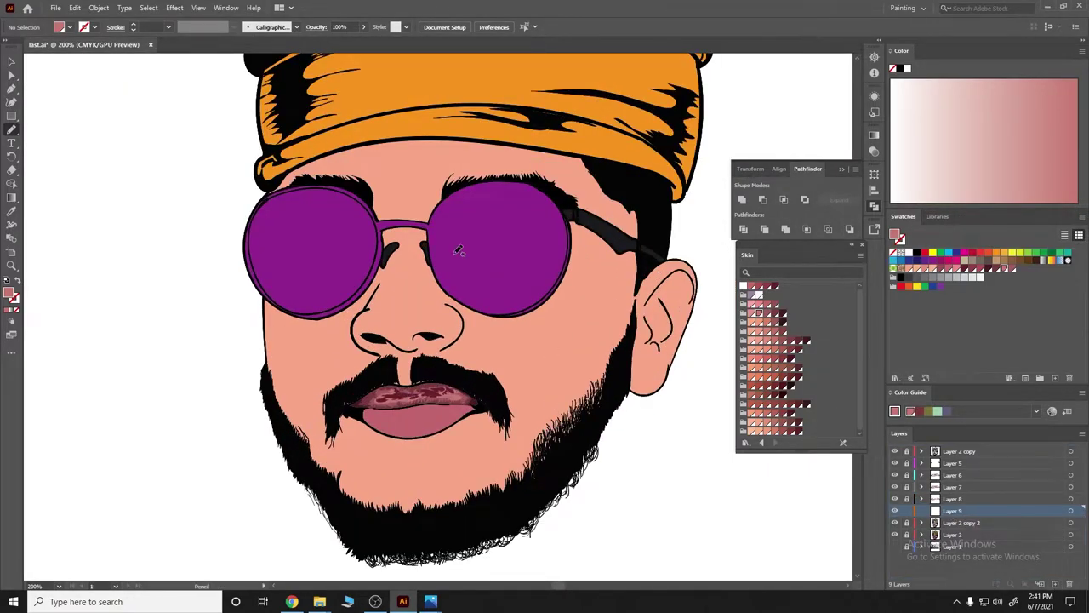
scroll(423, 350, up, 2)
drag(417, 423, 412, 420)
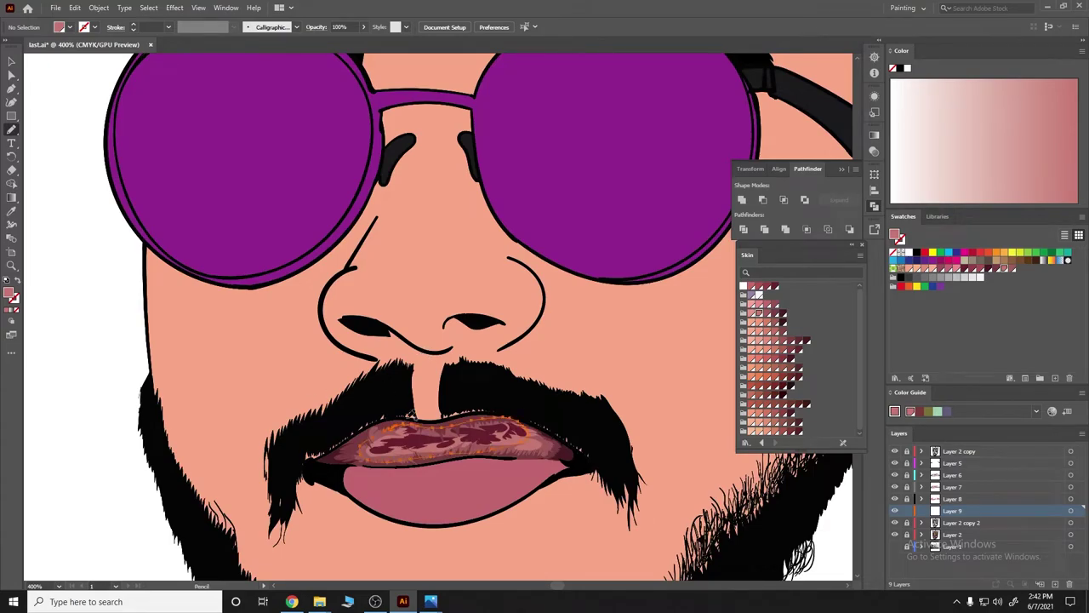
click(11, 211)
double_click(10, 294)
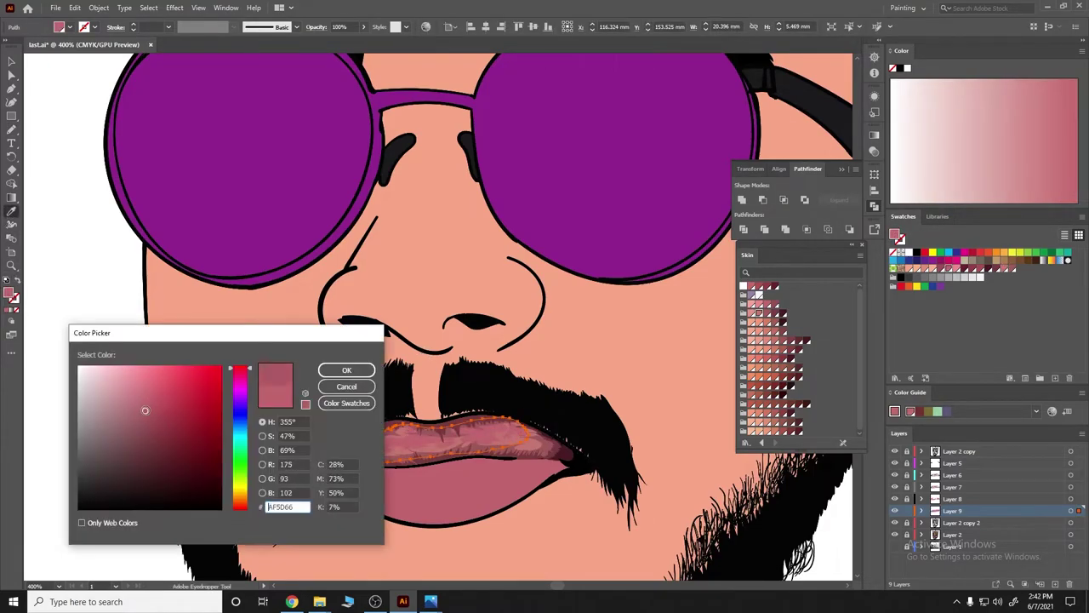
click(346, 370)
scroll(341, 394, down, 2)
scroll(341, 393, down, 2)
scroll(341, 394, up, 1)
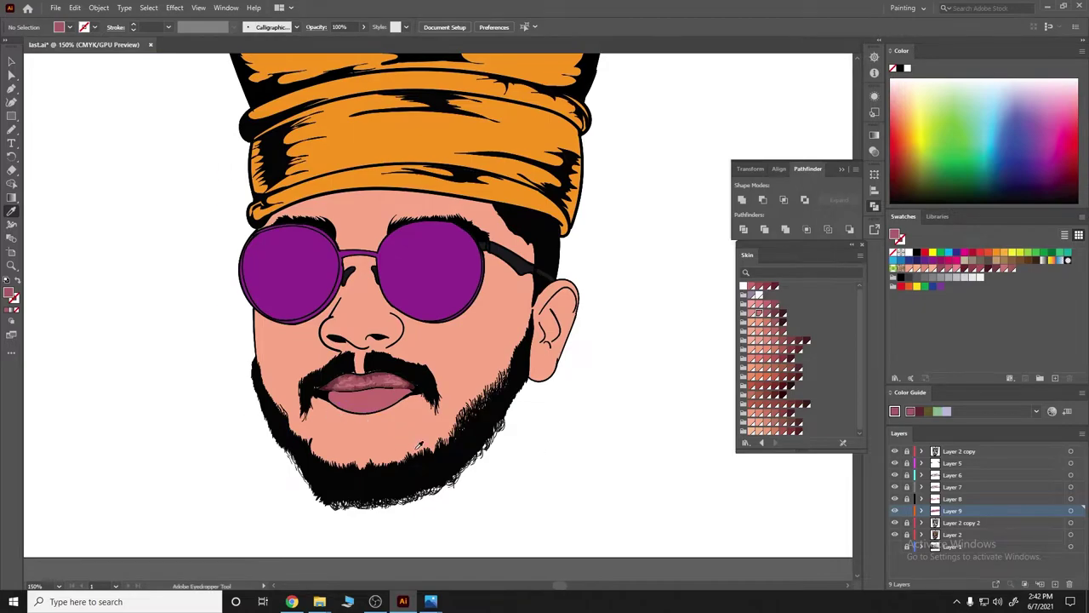
scroll(417, 439, up, 1)
scroll(484, 443, up, 2)
On new Layer 10, draw a swirling pink shading path across the lower lip.
key(n)
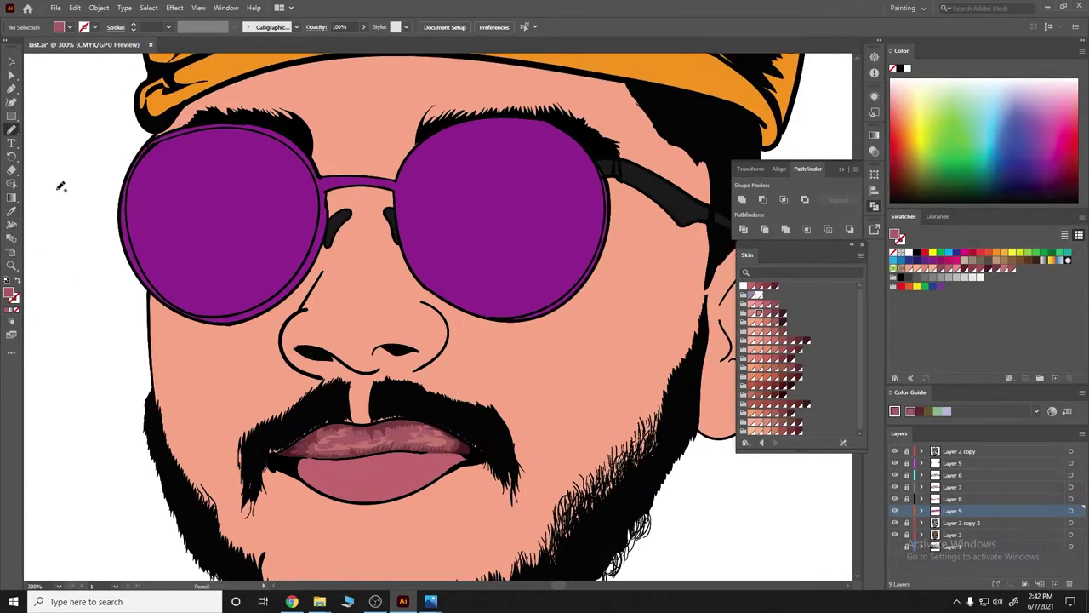
click(968, 522)
key(ctrl+l)
scroll(388, 391, up, 2)
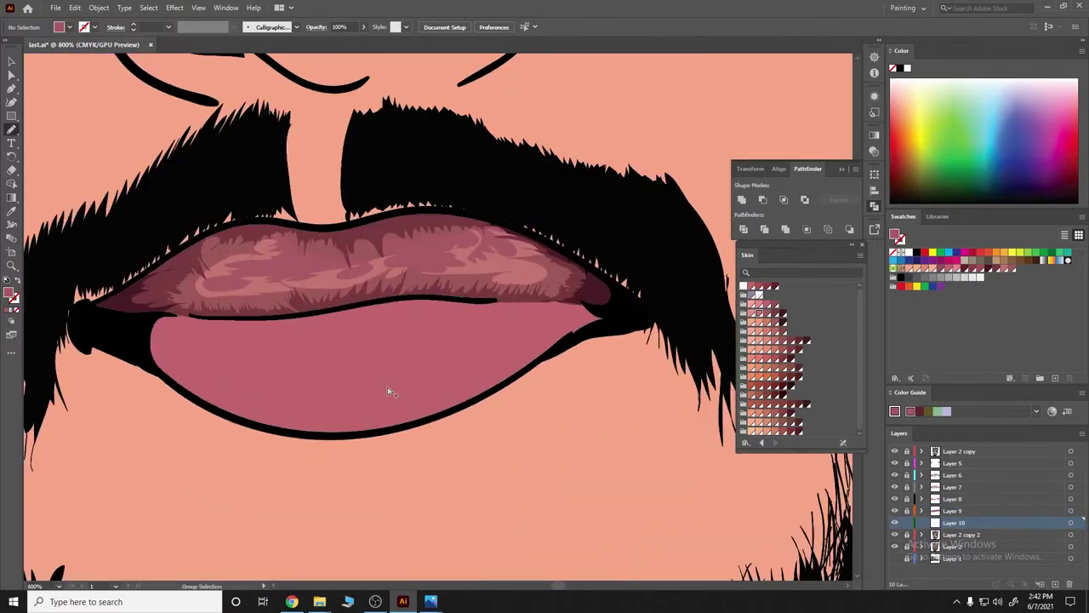
mouse_move(504, 313)
mouse_down()
mouse_move(370, 382)
mouse_move(324, 362)
mouse_up()
drag(187, 344, 183, 342)
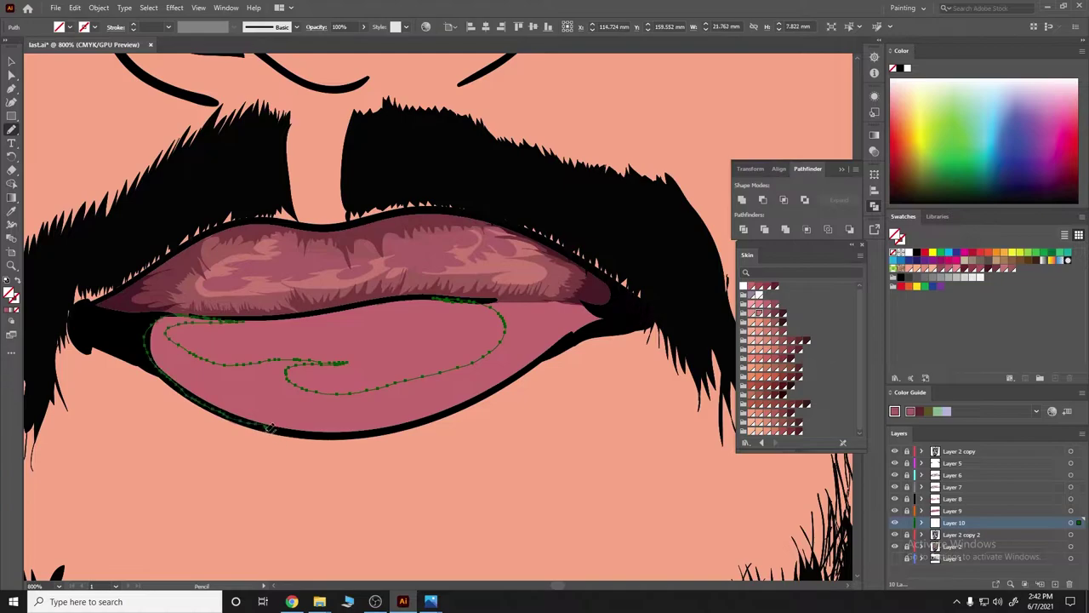
drag(219, 407, 576, 334)
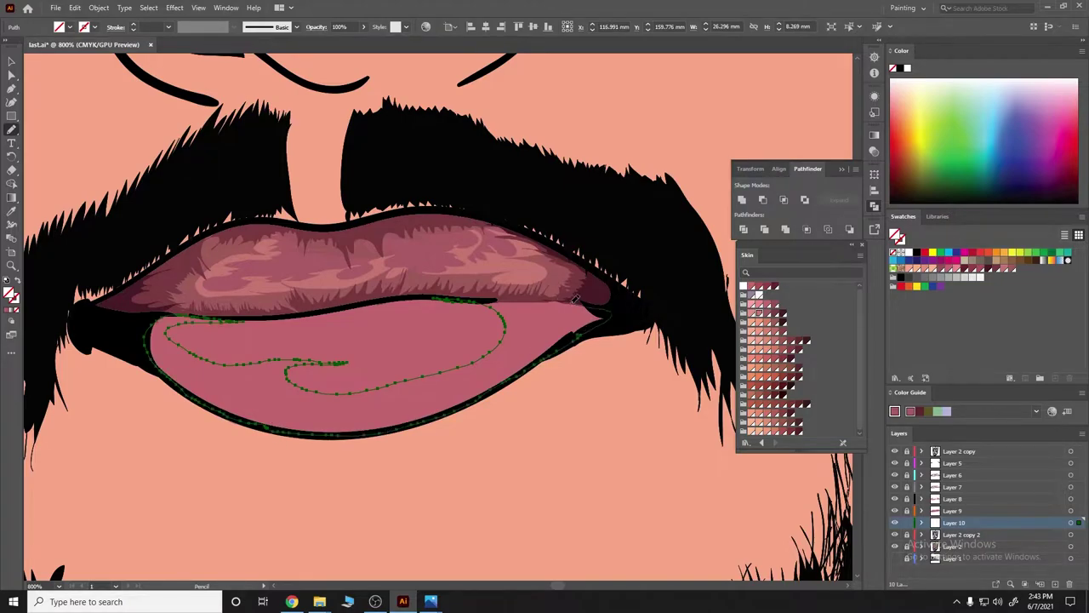
key(ctrl+shift+a)
scroll(467, 296, down, 3)
scroll(455, 406, down, 2)
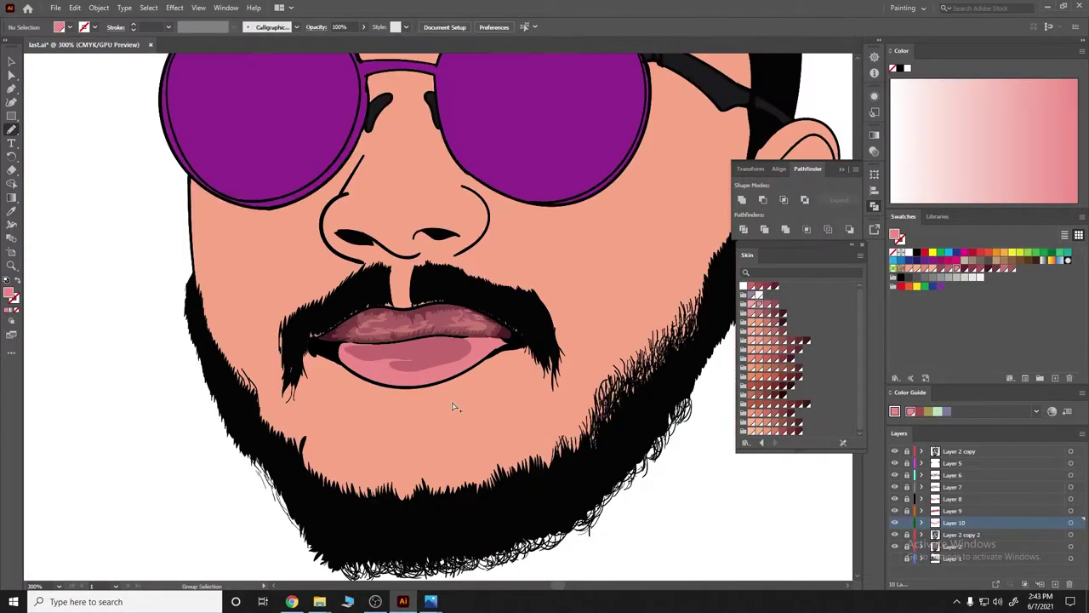
scroll(455, 406, down, 1)
scroll(438, 375, up, 5)
scroll(456, 360, up, 1)
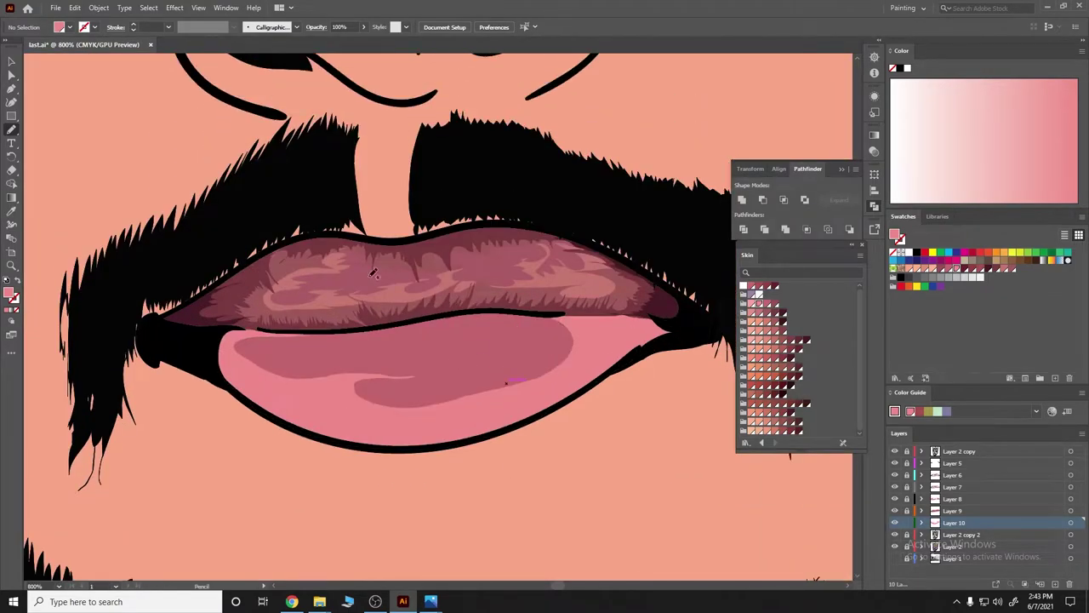
Draw a second closed shading shape over the lower lip and deselect it.
drag(516, 312, 319, 331)
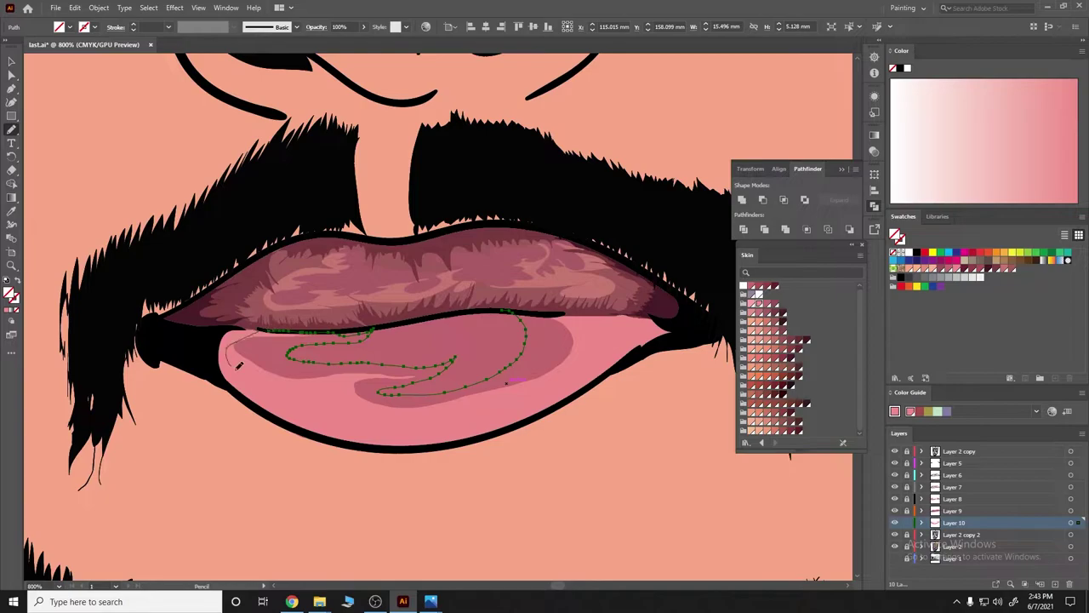
drag(319, 331, 510, 311)
key(ctrl+shift+a)
scroll(510, 387, down, 2)
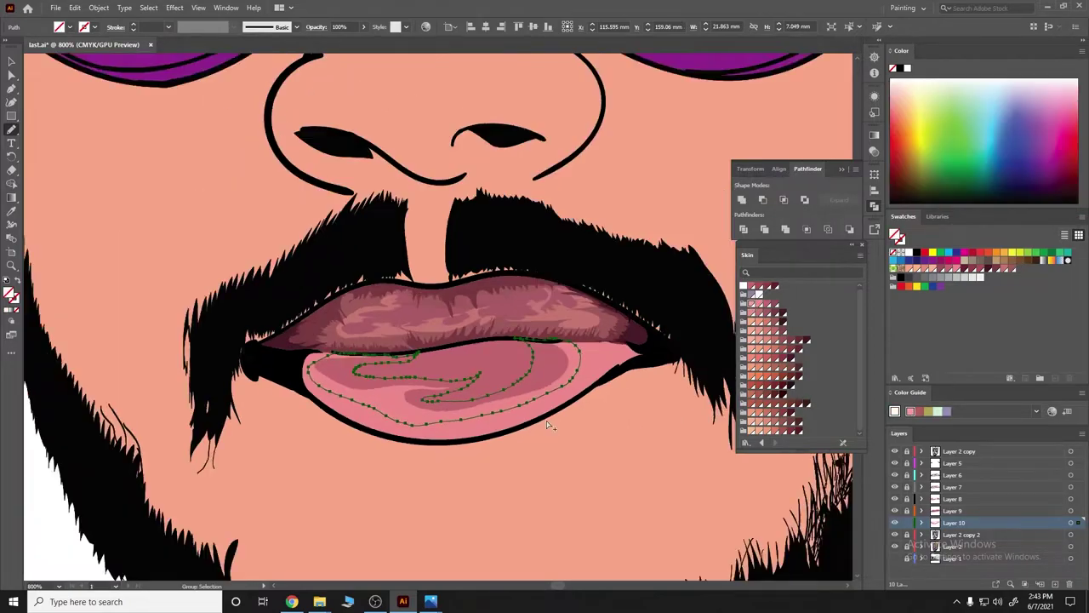
scroll(511, 391, down, 3)
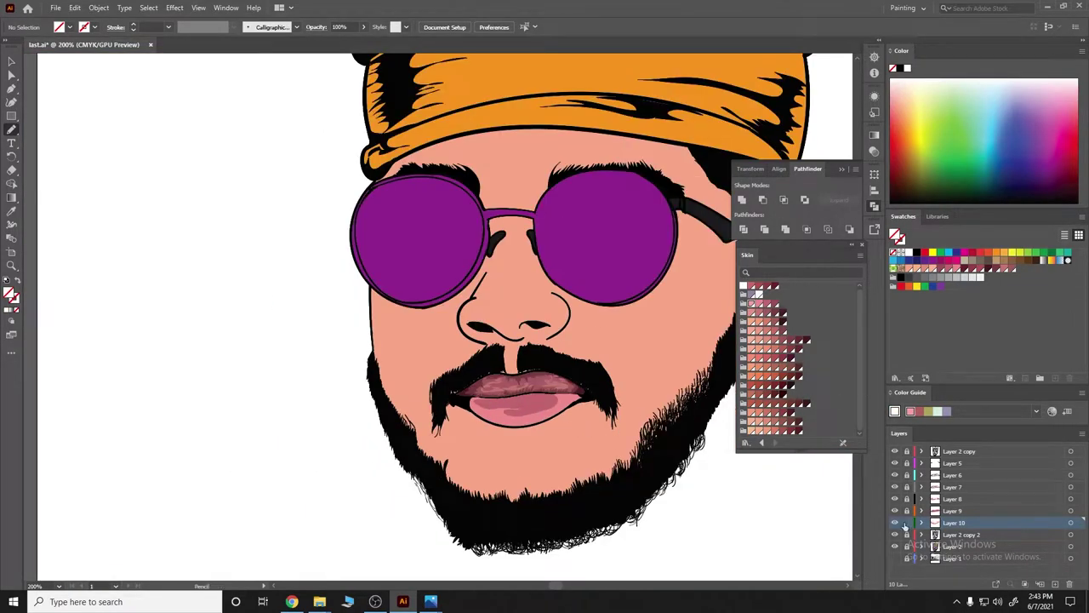
On new Layer 11, draw a lower-lip highlight filled with a light pink Skin swatch.
key(ctrl+l)
scroll(447, 387, up, 3)
scroll(451, 352, up, 2)
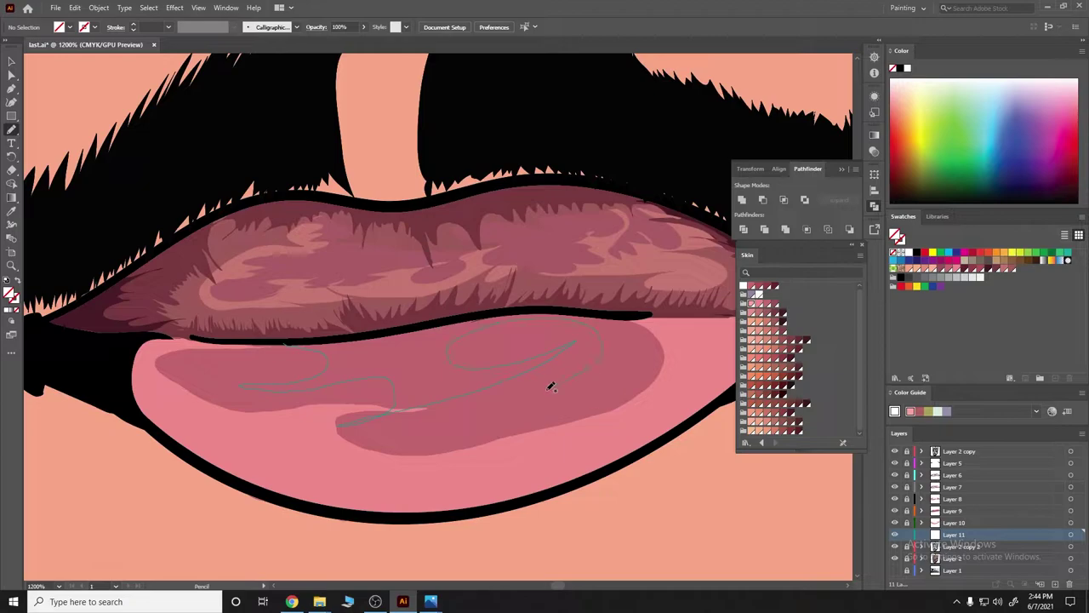
drag(550, 386, 595, 362)
click(770, 305)
scroll(334, 394, down, 4)
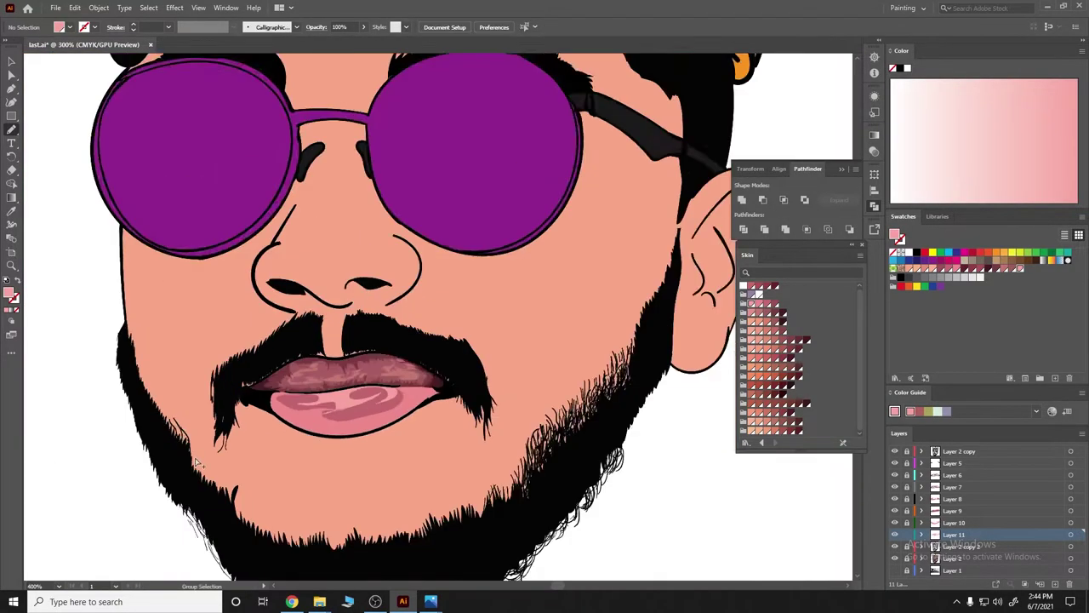
scroll(341, 382, up, 2)
scroll(425, 341, down, 3)
scroll(446, 324, up, 5)
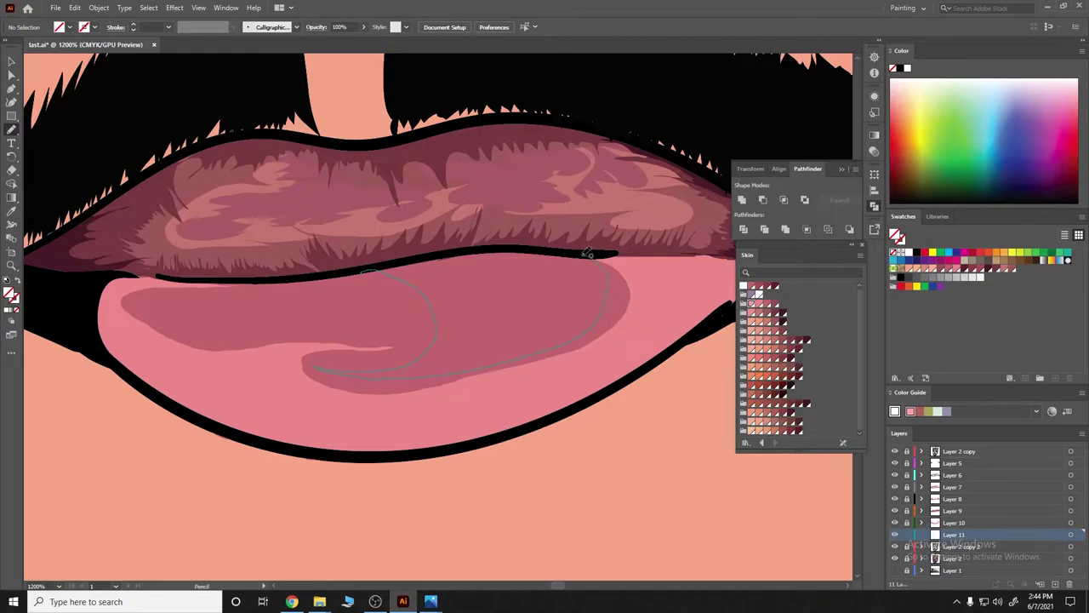
Draw a closed outline shape around the tongue area.
drag(588, 254, 484, 396)
drag(268, 295, 387, 253)
scroll(257, 438, down, 5)
scroll(258, 439, up, 2)
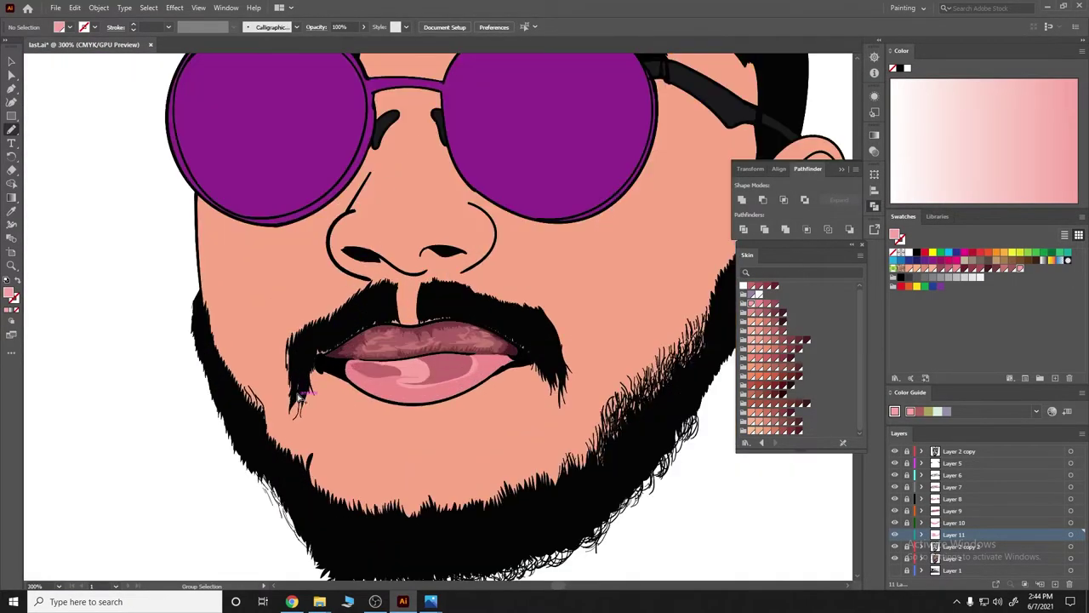
scroll(353, 454, up, 3)
scroll(535, 291, down, 4)
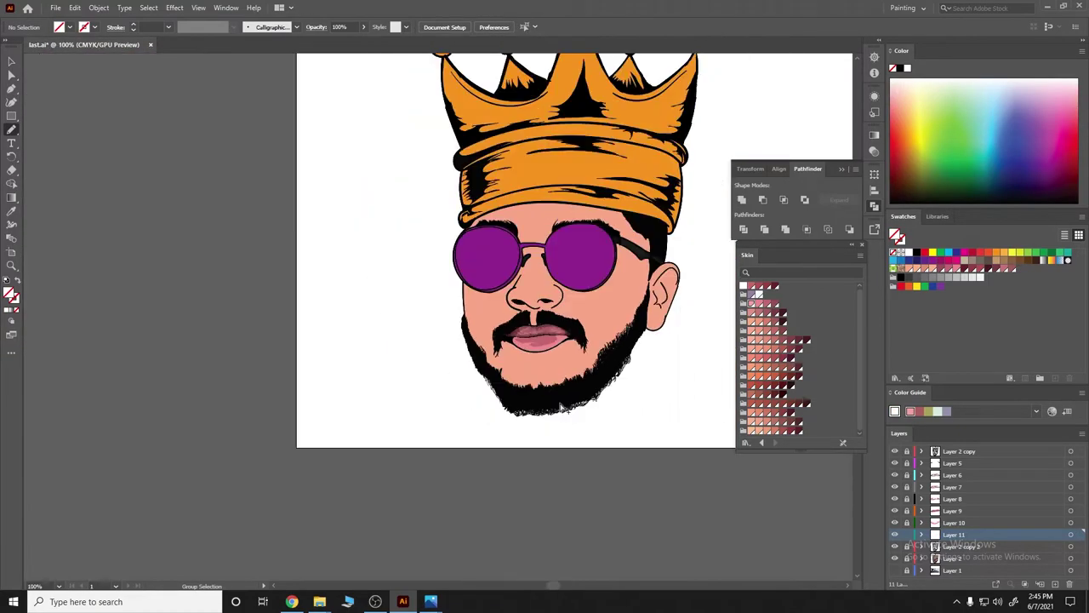
scroll(483, 363, up, 1)
Recolour the Layer 10 lower-lip shading shape a lighter pink using the Color Picker.
scroll(513, 383, up, 3)
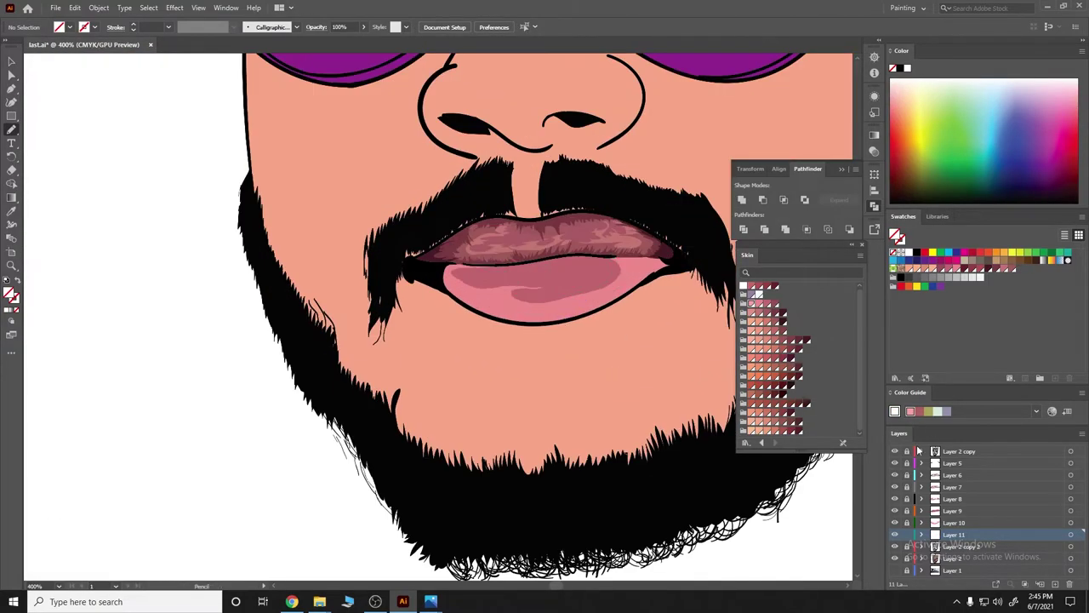
ctrl+click(513, 319)
ctrl+click(512, 318)
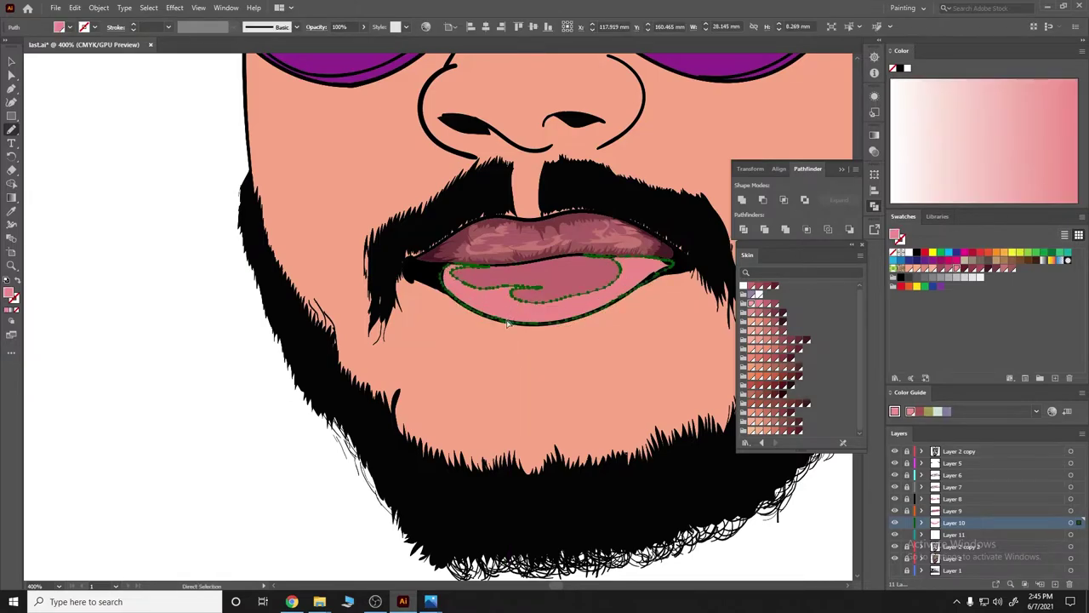
scroll(511, 315, up, 3)
scroll(505, 305, down, 1)
double_click(12, 293)
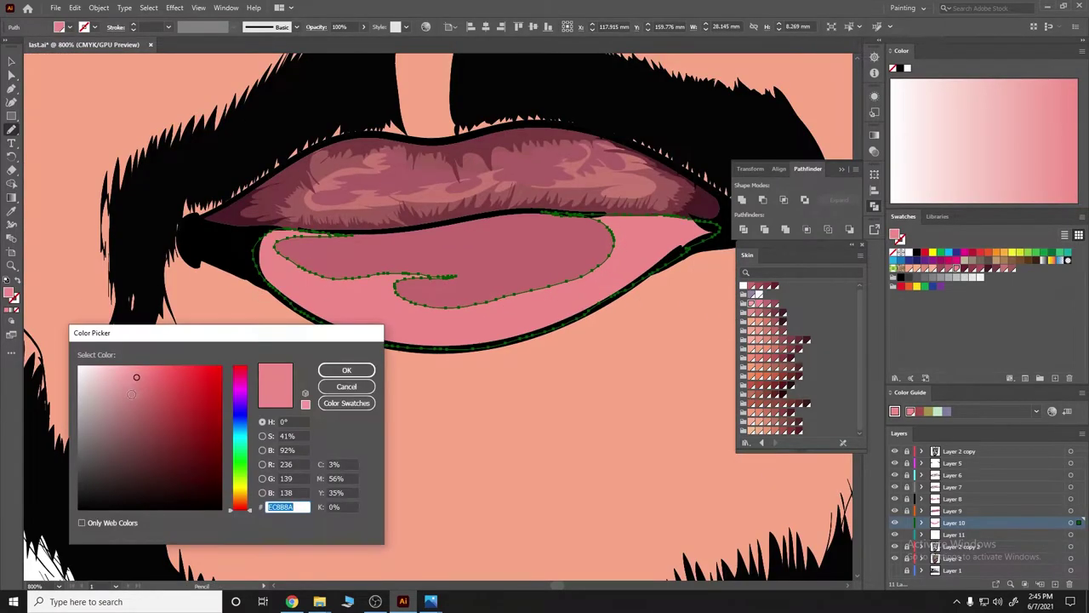
click(346, 369)
scroll(396, 311, down, 3)
scroll(467, 355, up, 1)
scroll(467, 355, up, 2)
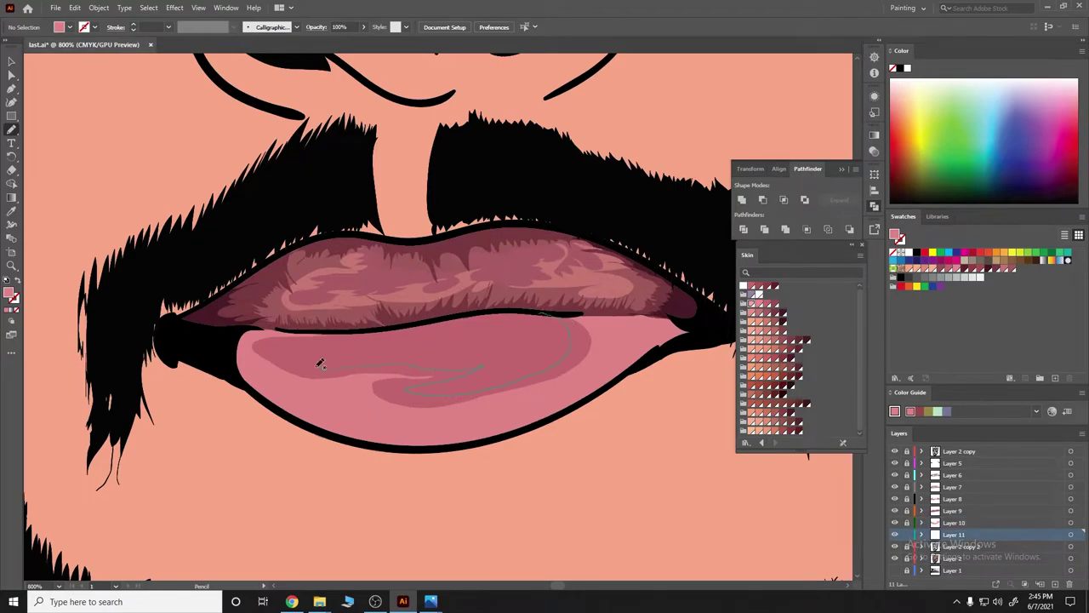
Draw the tongue highlight shapes, fill them with a pink Skin swatch, and deselect.
drag(369, 335, 334, 326)
mouse_move(256, 338)
mouse_down()
mouse_move(451, 417)
mouse_move(545, 312)
mouse_up()
click(760, 304)
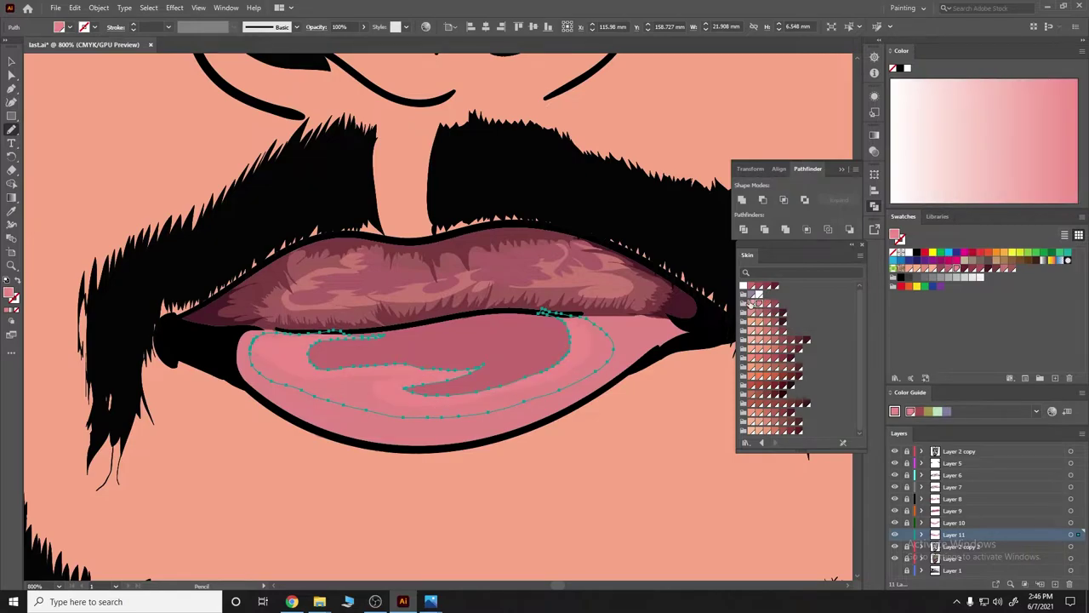
scroll(502, 385, down, 4)
key(ctrl+shift+a)
scroll(502, 384, up, 2)
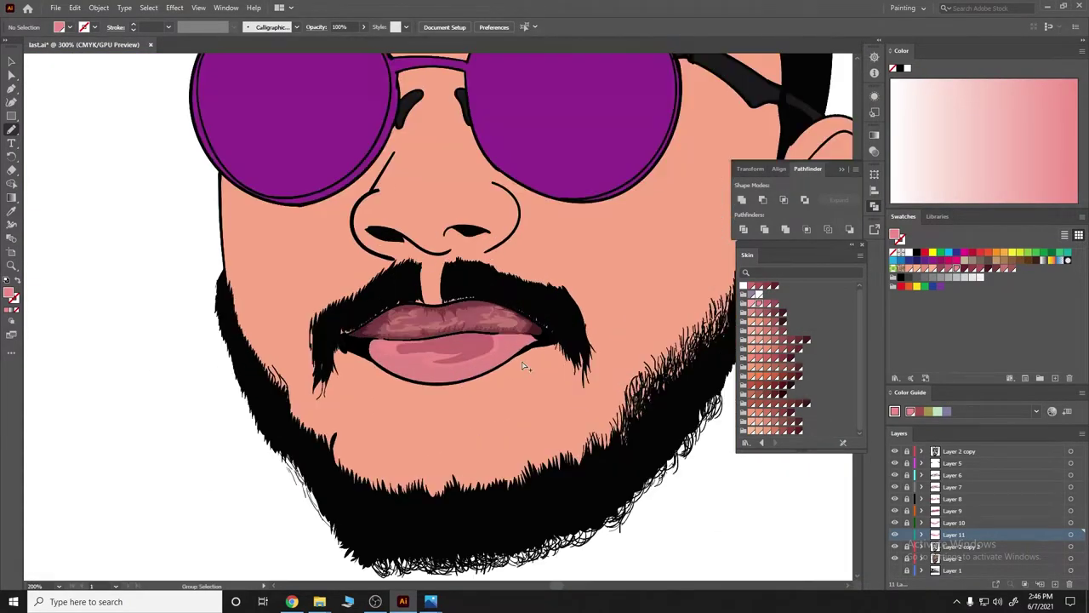
scroll(455, 295, up, 3)
On a new layer, draw a speckled tan stroke along the lip's top edge under the mouth line.
click(1055, 584)
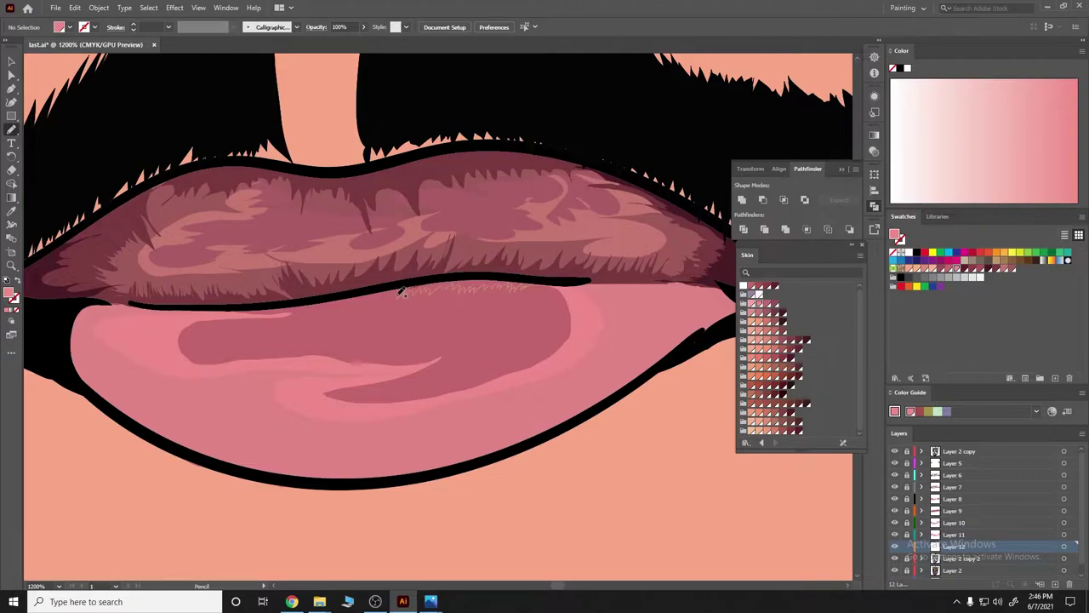
drag(344, 302, 321, 306)
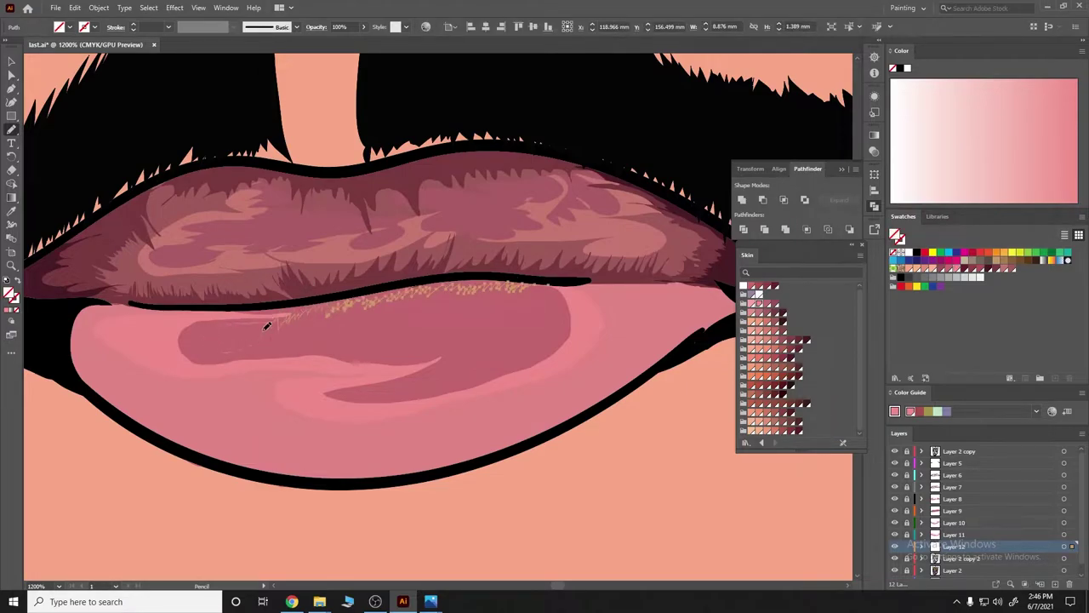
drag(228, 299, 549, 279)
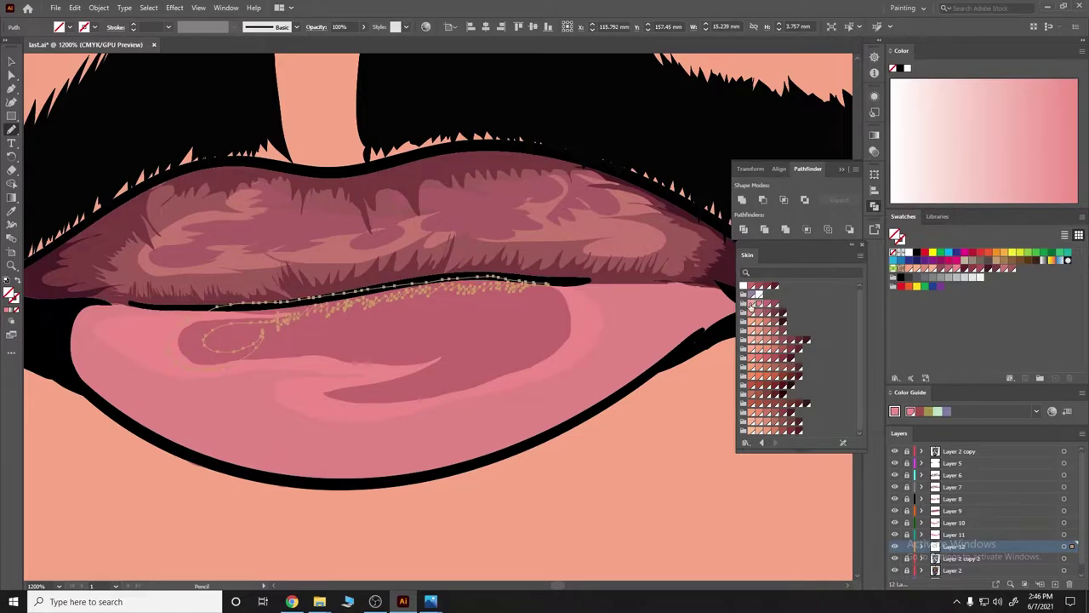
scroll(549, 324, down, 5)
scroll(549, 323, down, 2)
Fill the face skin compound path with a darker brown Skin swatch.
scroll(558, 373, up, 2)
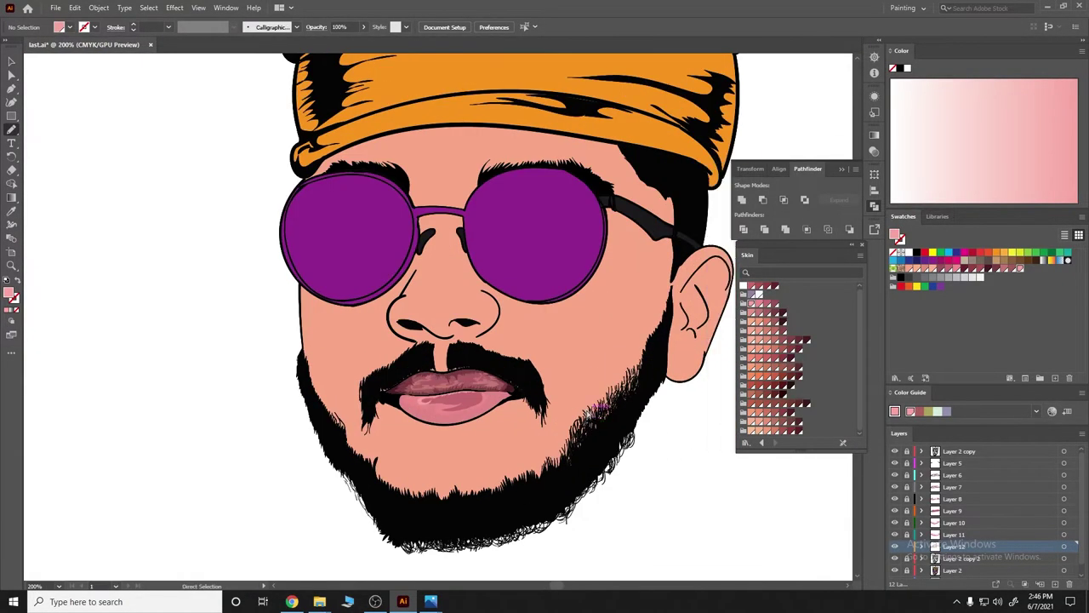
scroll(595, 408, right, 1)
scroll(904, 554, down, 1)
ctrl+click(563, 372)
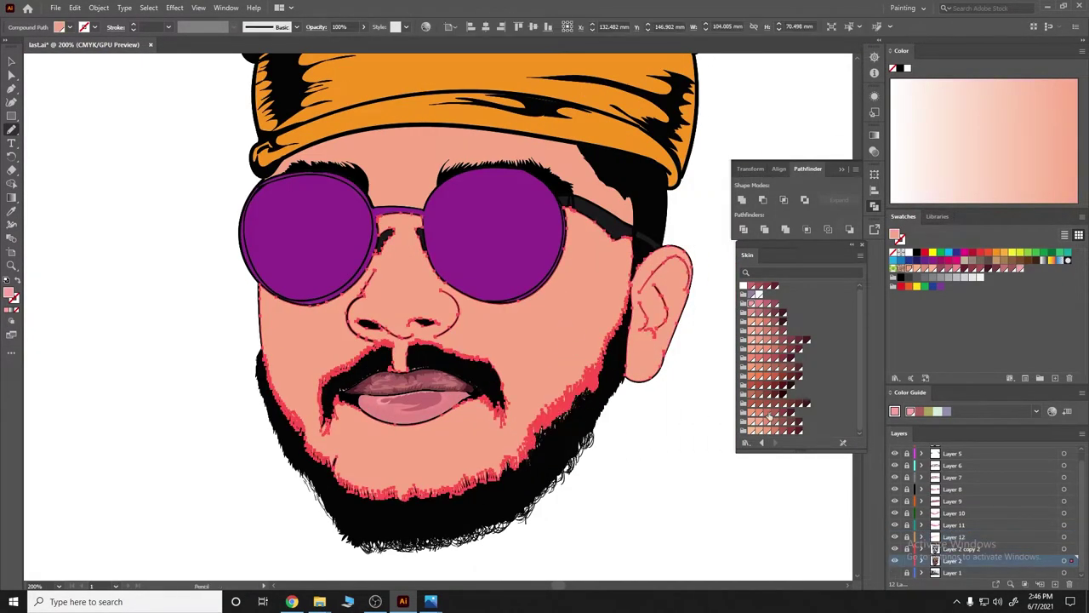
scroll(706, 384, down, 1)
scroll(698, 442, down, 1)
ctrl+click(698, 443)
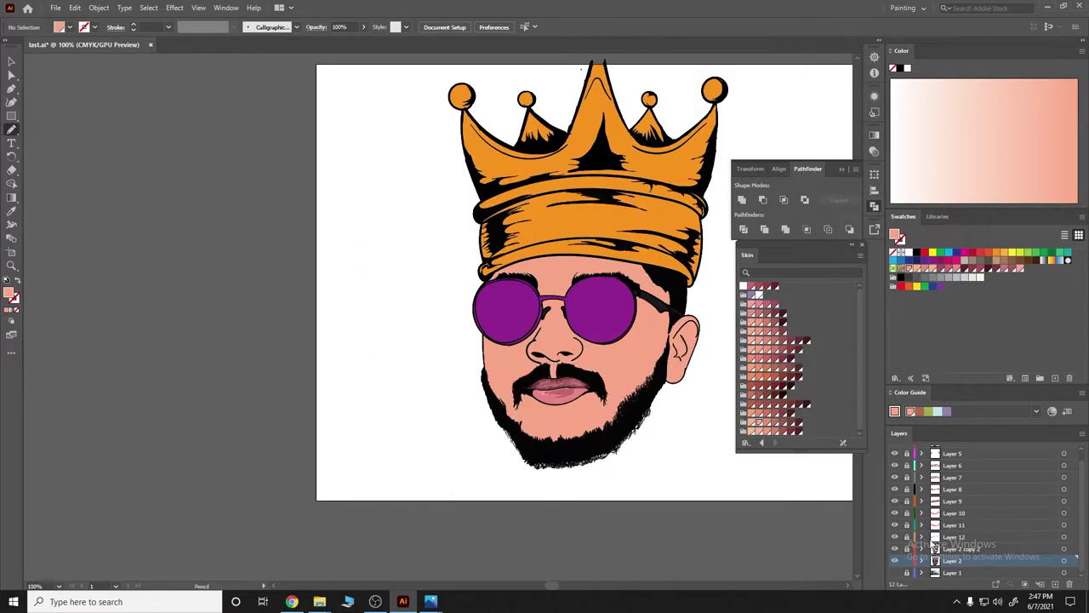
scroll(907, 525, up, 1)
scroll(908, 525, down, 1)
scroll(587, 281, right, 3)
key(v)
key(ctrl+a)
click(615, 374)
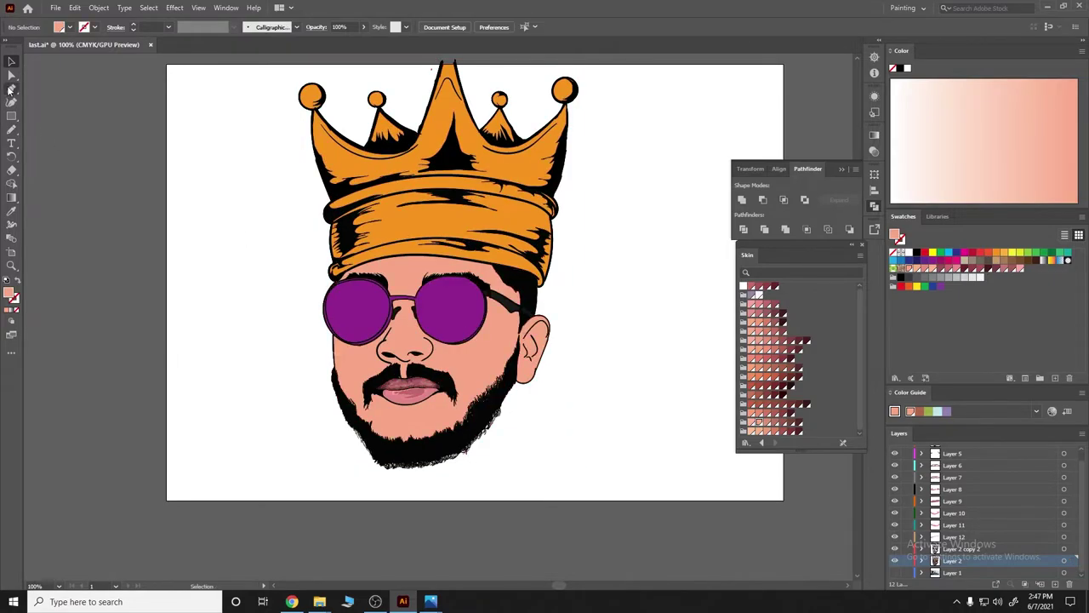
click(10, 88)
click(502, 340)
click(763, 417)
click(769, 417)
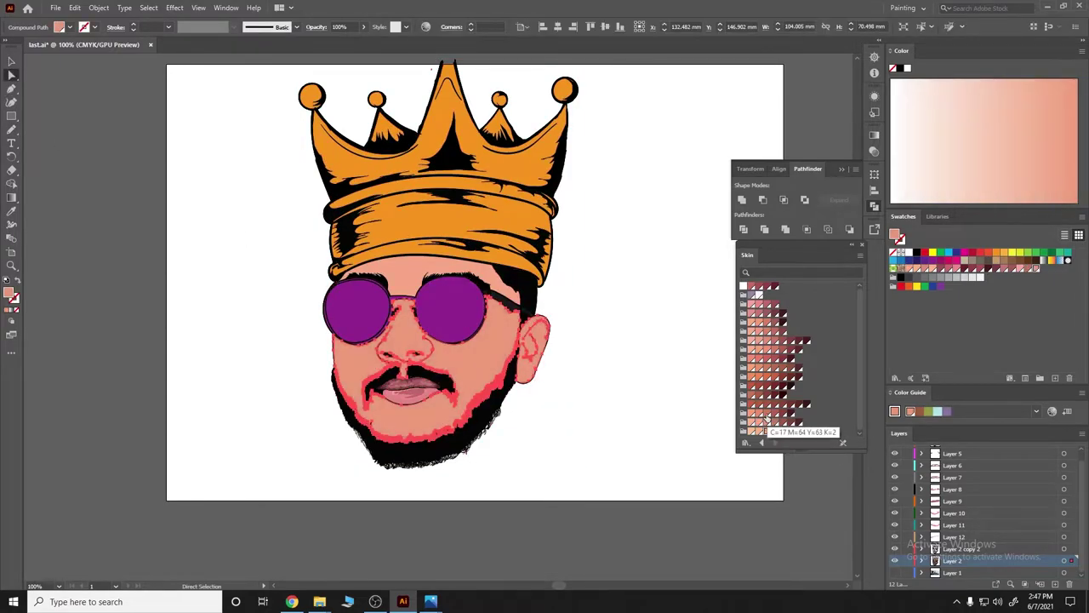
Eyedropper the face's brown onto the forehead, then add and activate Layer 13.
scroll(586, 357, up, 1)
click(476, 314)
click(768, 423)
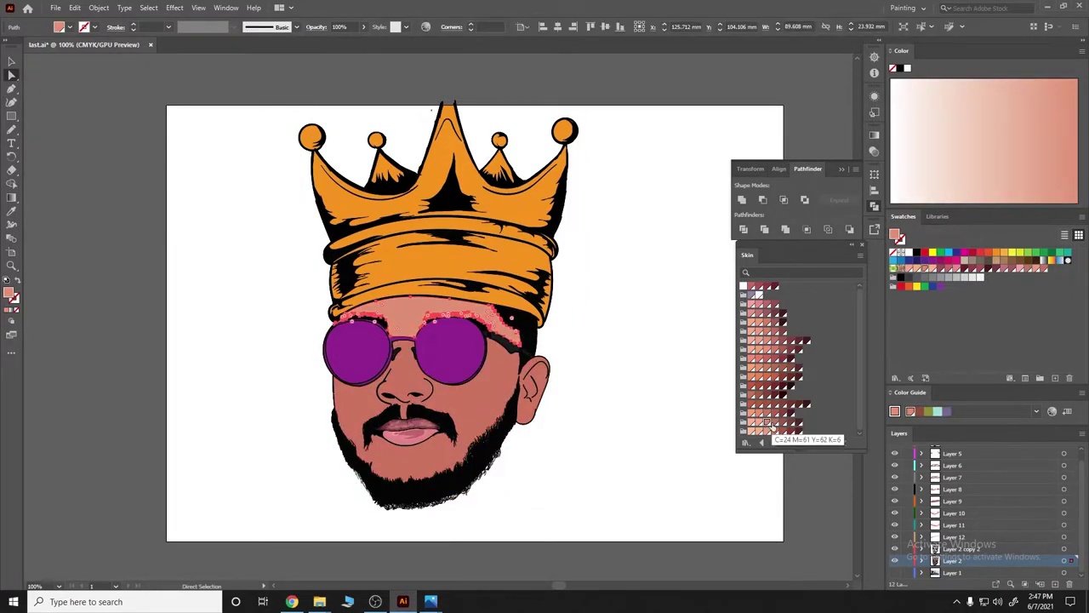
key(i)
click(486, 272)
scroll(625, 370, down, 2)
scroll(474, 326, up, 3)
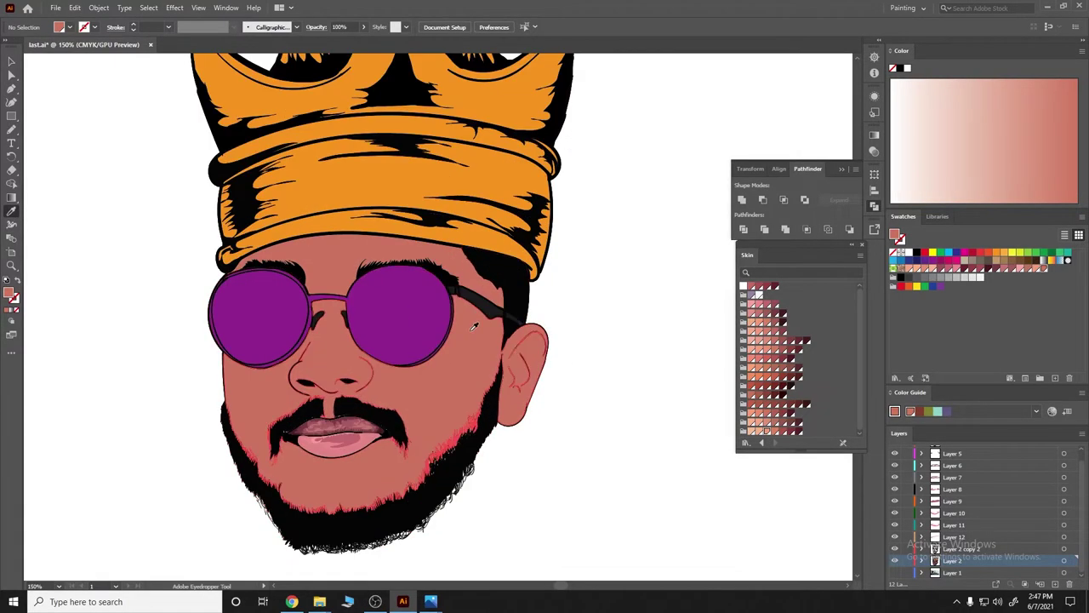
scroll(489, 362, up, 1)
scroll(491, 316, down, 3)
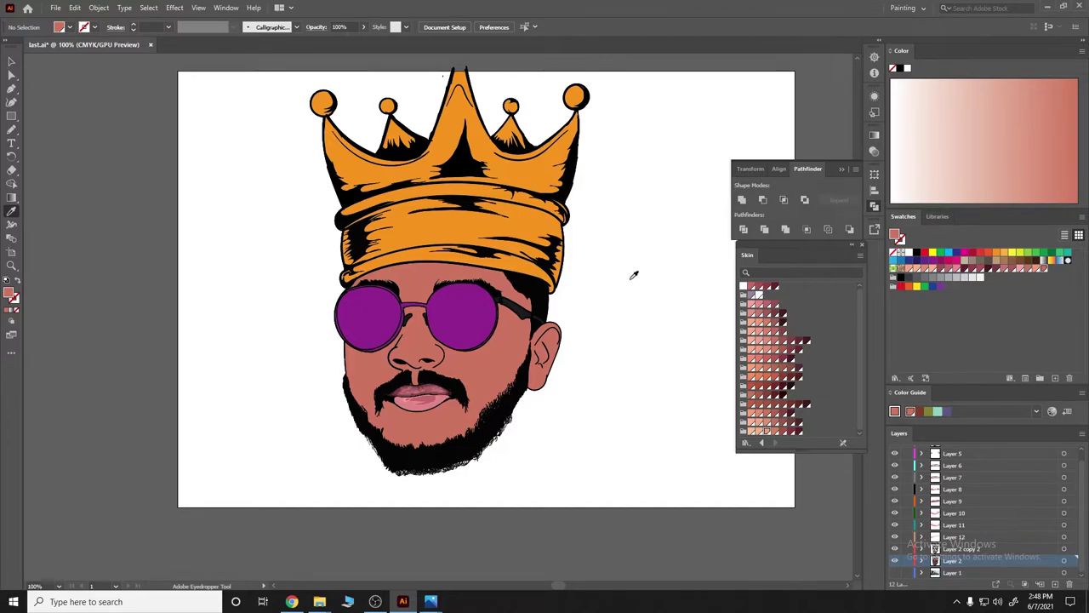
key(ctrl+l)
alt+click(907, 560)
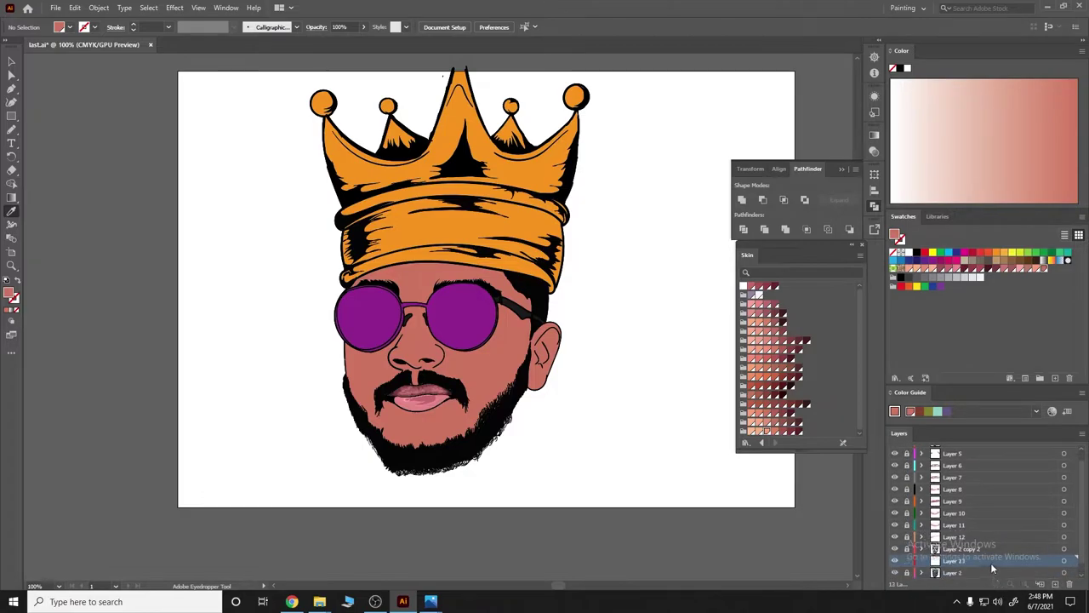
Move Layer 13 above Layer 2 copy and draw a darker brown nostril shadow shape.
drag(991, 569, 1003, 553)
scroll(510, 340, up, 1)
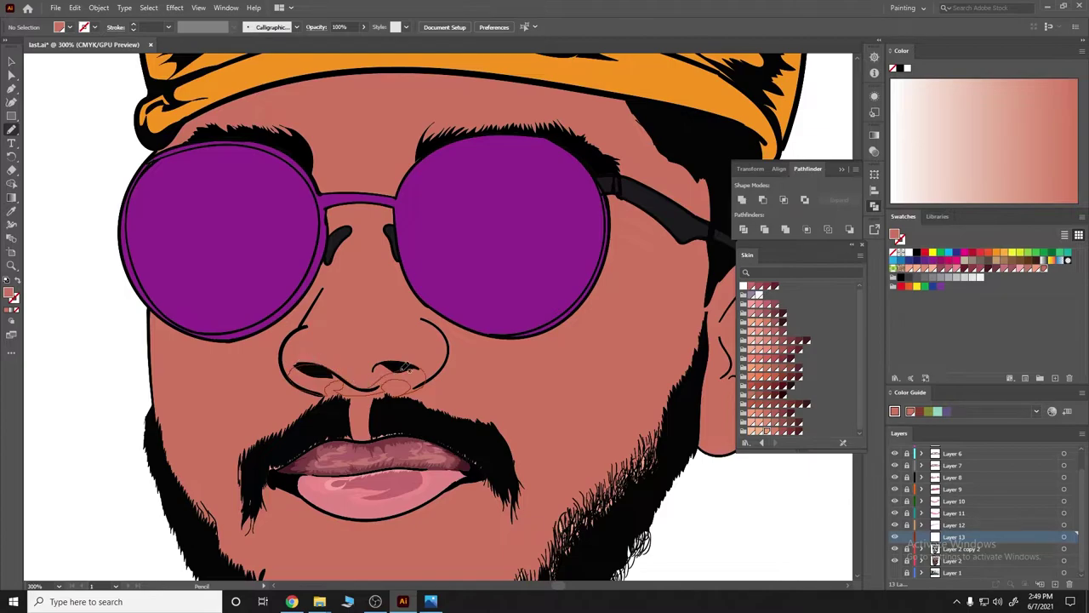
drag(406, 368, 417, 373)
click(799, 420)
scroll(464, 448, down, 3)
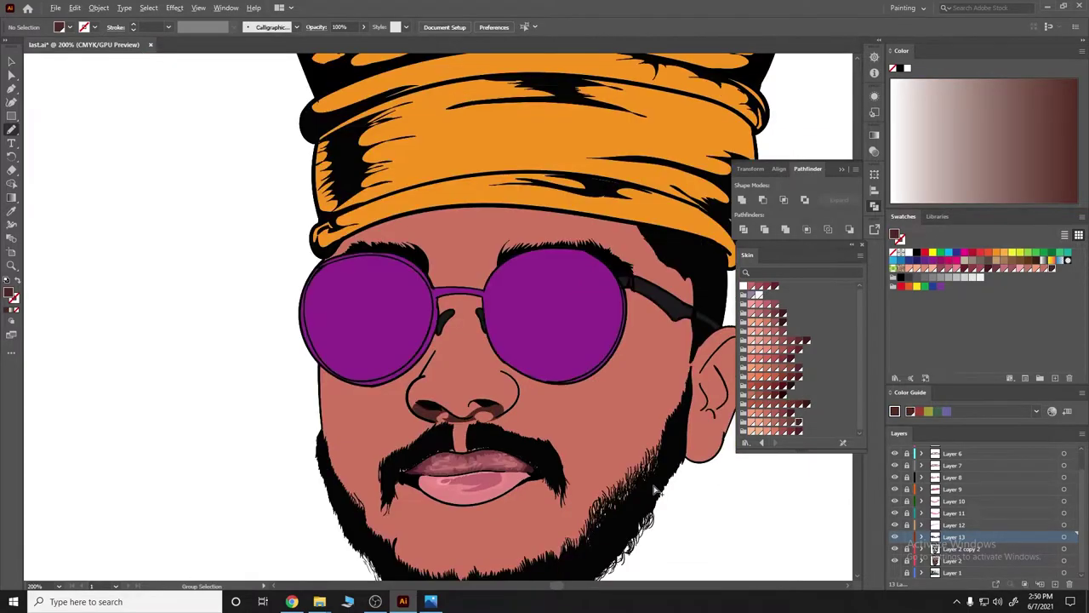
scroll(463, 448, up, 4)
scroll(519, 452, down, 1)
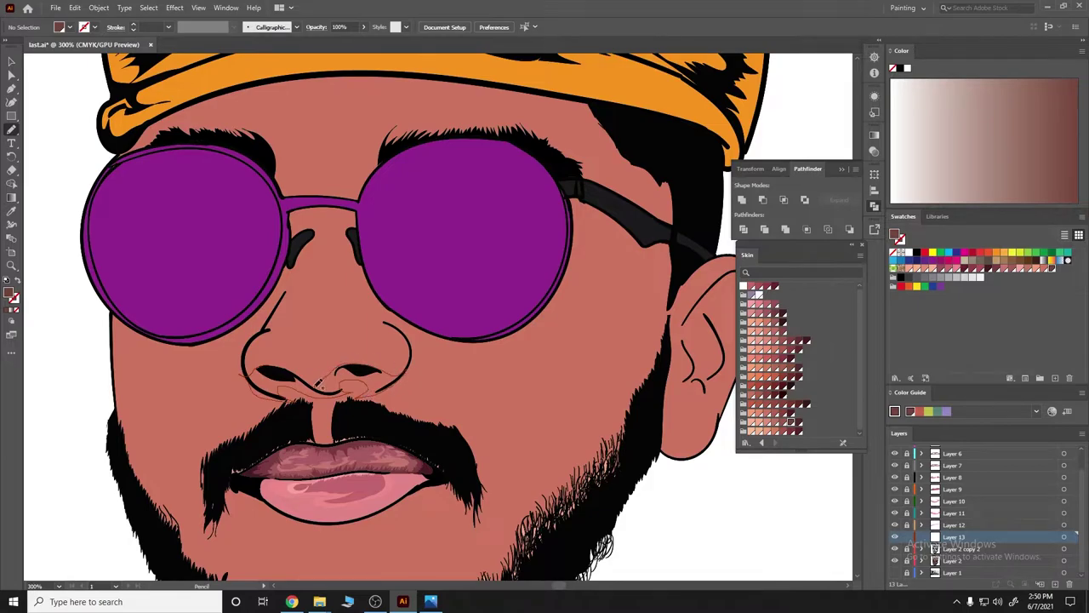
Draw another darker brown shadow shape beneath the nose.
drag(317, 384, 255, 394)
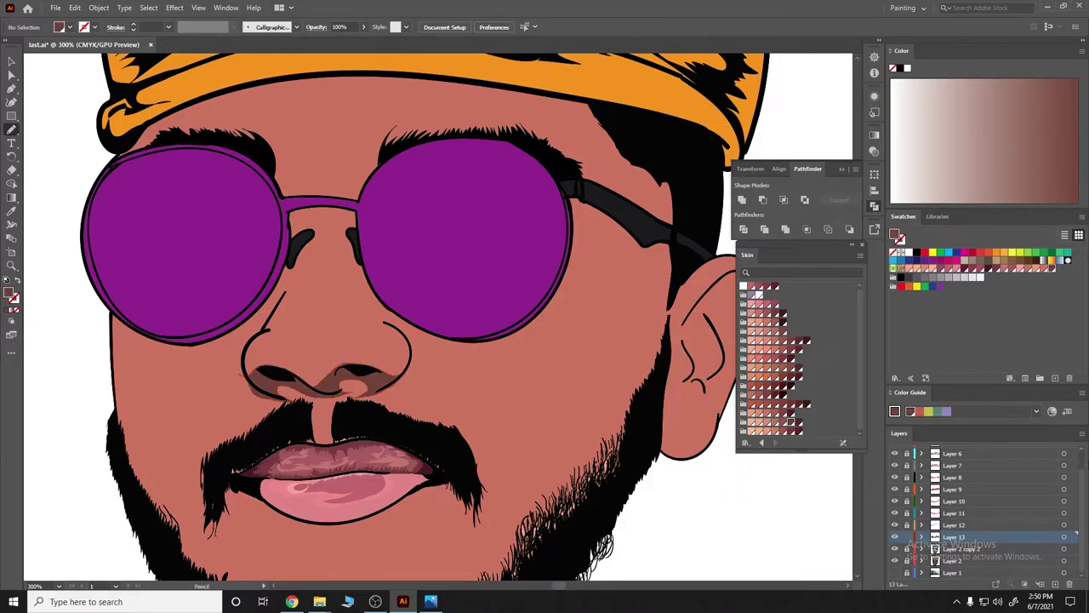
scroll(382, 384, down, 2)
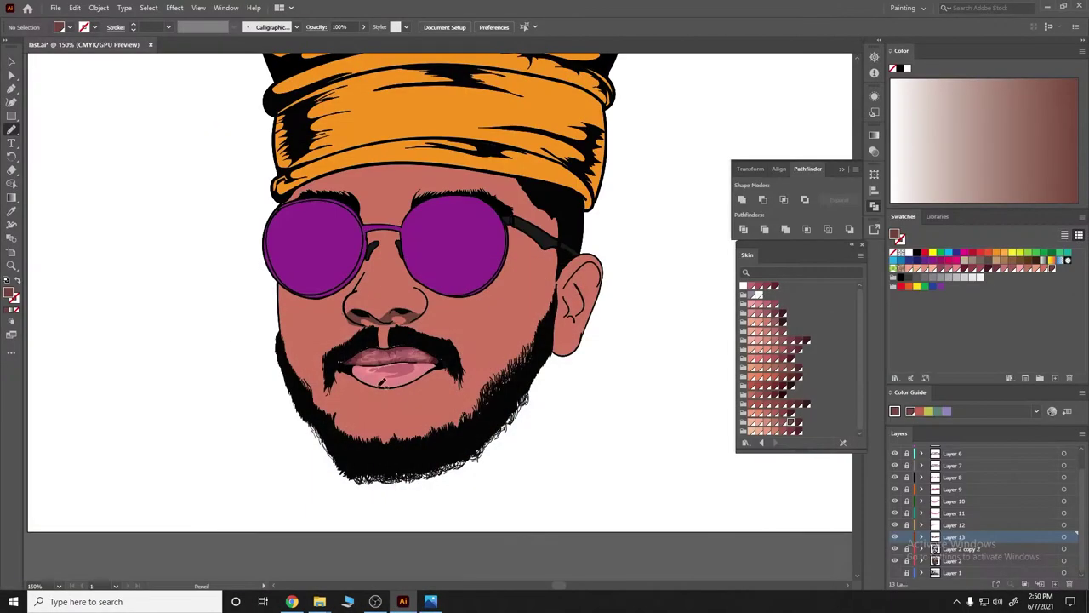
scroll(374, 315, up, 4)
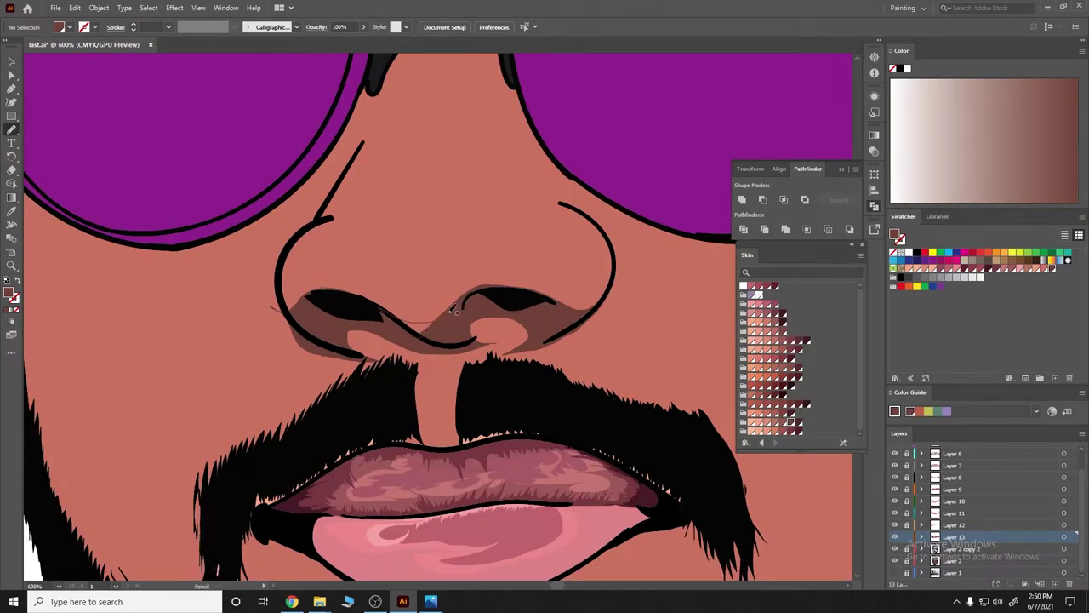
scroll(502, 200, down, 2)
scroll(320, 222, up, 2)
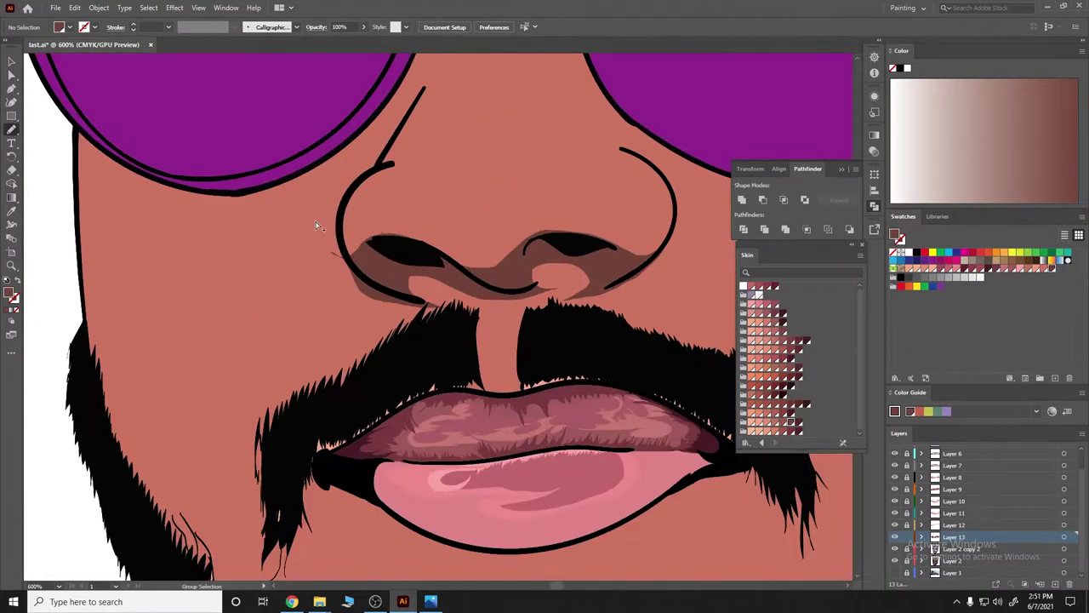
scroll(346, 228, down, 2)
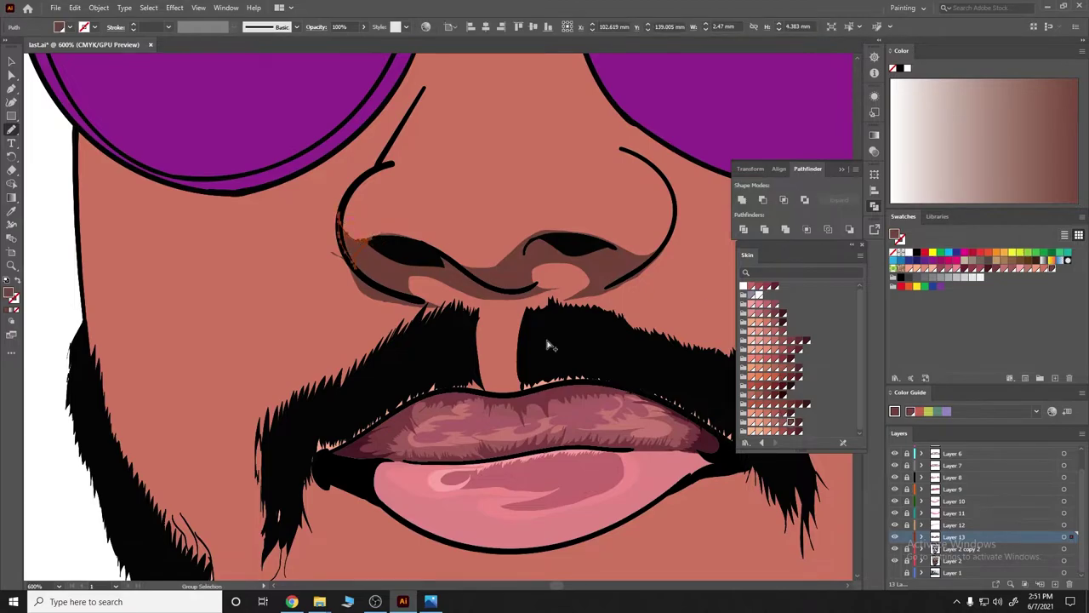
scroll(552, 346, down, 1)
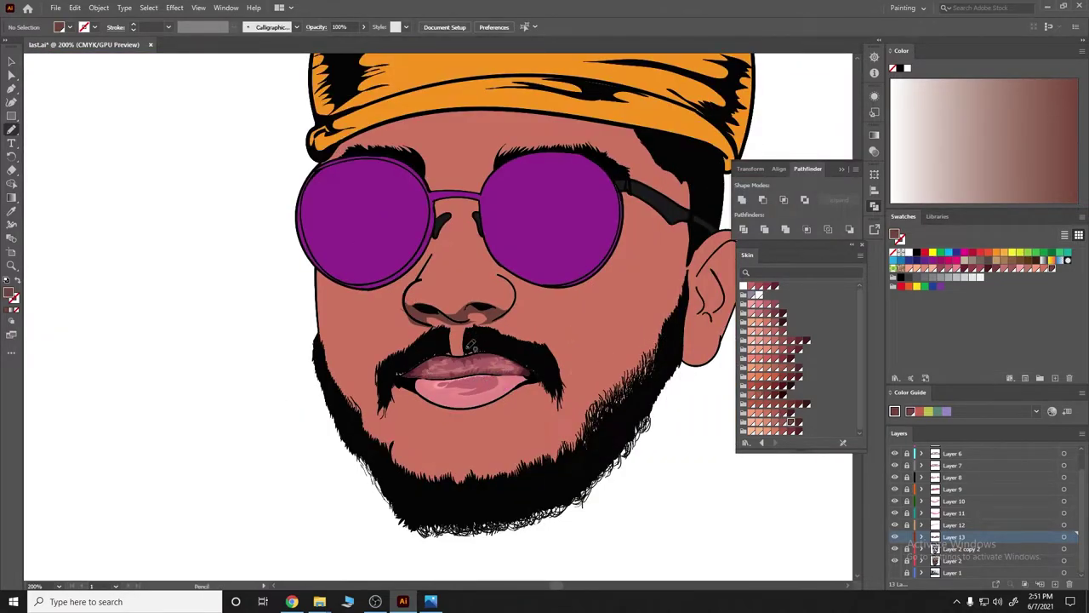
scroll(479, 317, up, 2)
scroll(551, 370, down, 2)
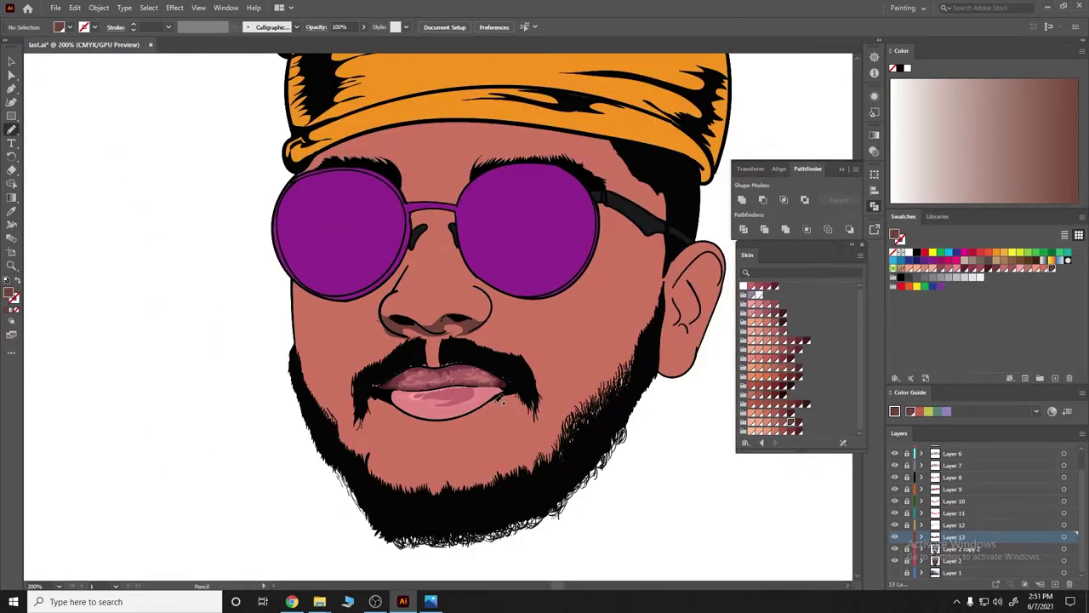
Draw dark shadow strokes along the beard edge and down both cheeks.
mouse_move(492, 473)
mouse_down()
mouse_move(548, 460)
mouse_move(496, 430)
mouse_up()
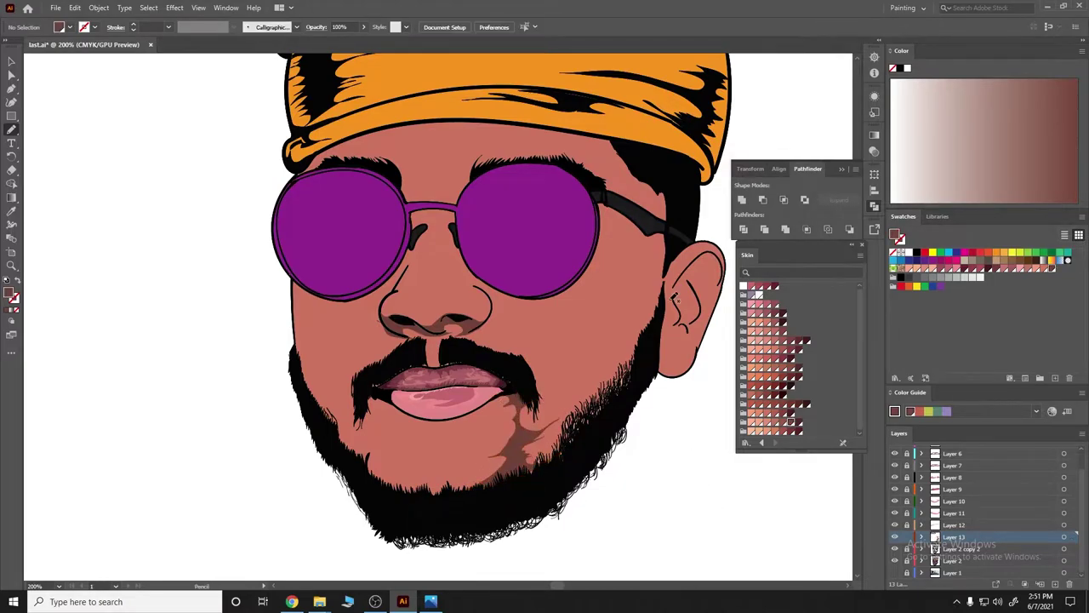
mouse_move(513, 327)
mouse_down()
mouse_move(559, 382)
mouse_move(539, 353)
mouse_up()
drag(344, 402, 336, 430)
scroll(519, 423, right, 2)
scroll(471, 319, up, 2)
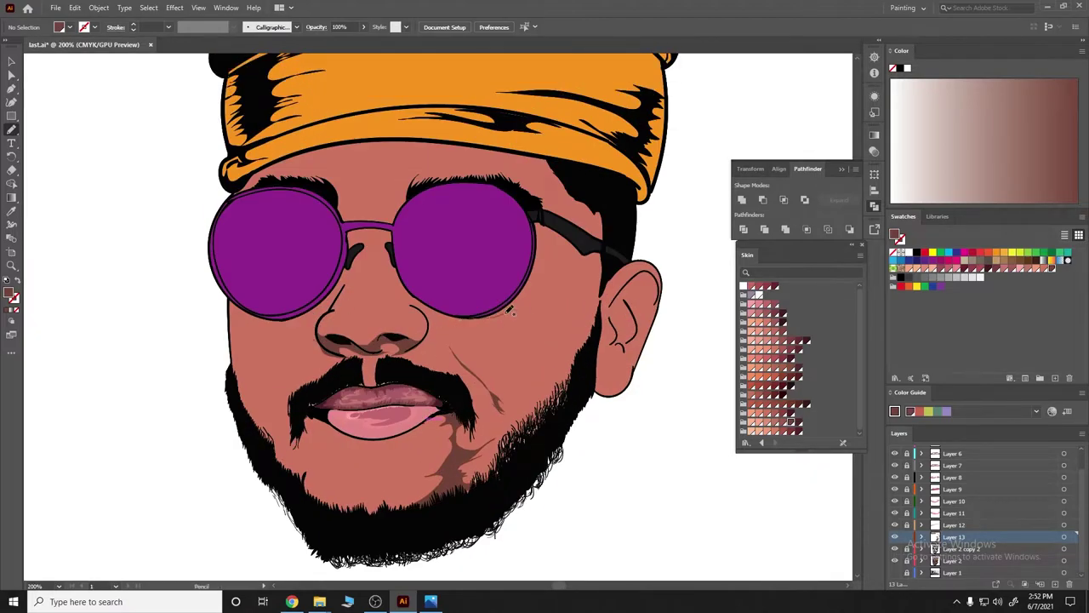
Add small shadows under the right lens, inside the ear, and between the moustache halves.
drag(489, 313, 493, 311)
mouse_move(638, 299)
mouse_down()
mouse_move(634, 375)
mouse_move(596, 393)
mouse_up()
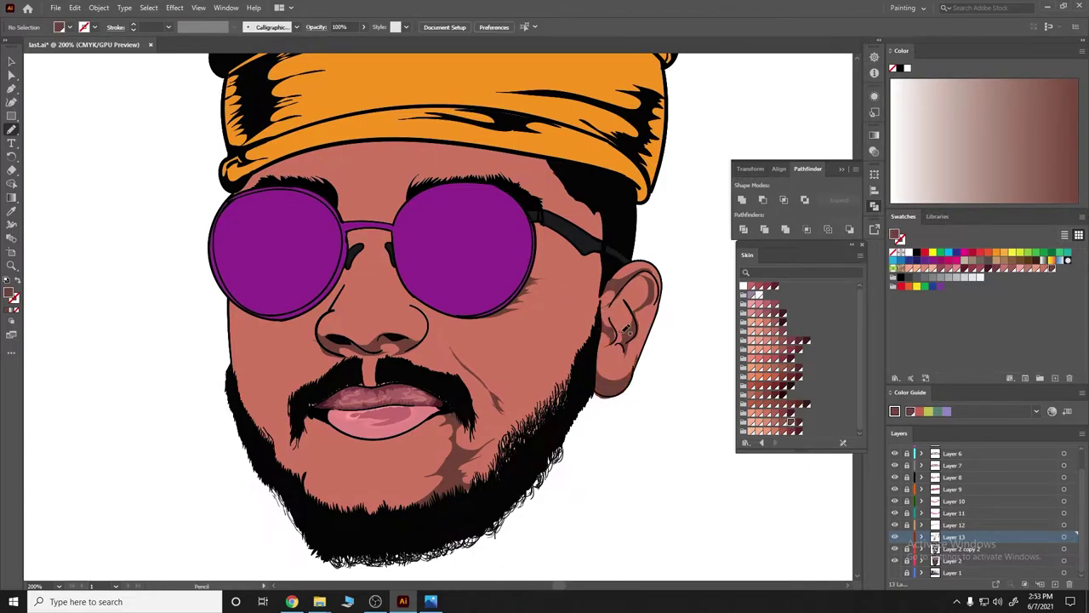
drag(618, 316, 618, 320)
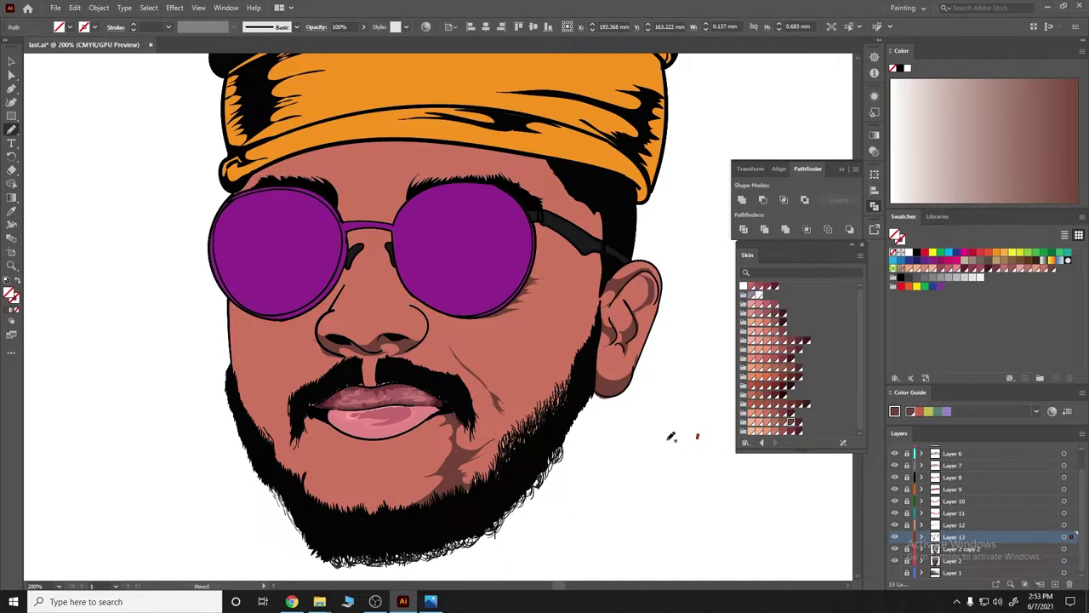
scroll(358, 392, up, 3)
mouse_move(436, 274)
mouse_down()
mouse_move(481, 317)
mouse_move(449, 352)
mouse_move(435, 274)
mouse_up()
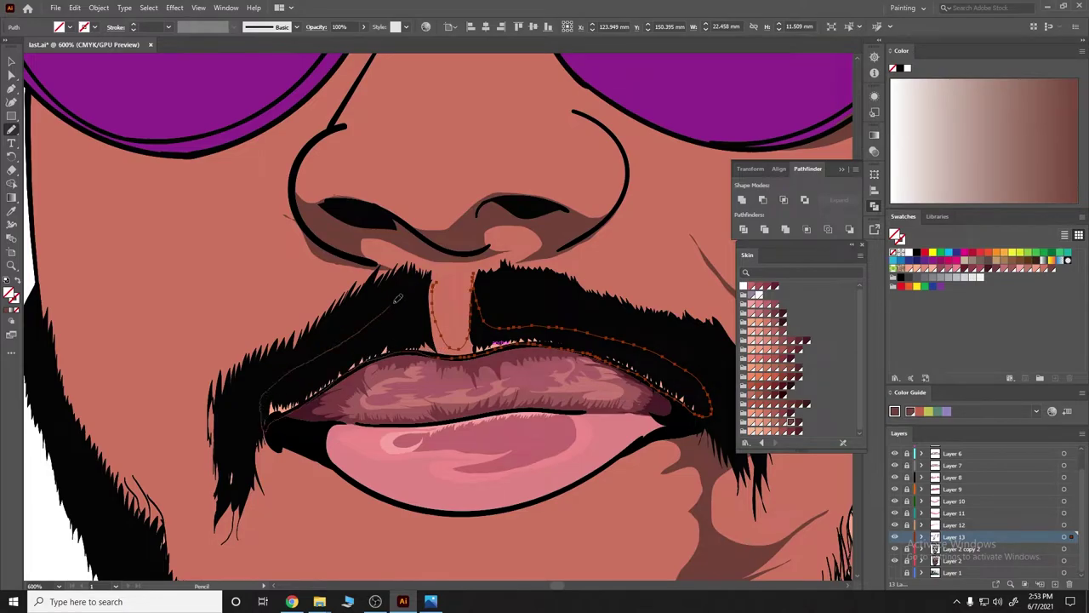
scroll(655, 451, down, 5)
scroll(655, 451, up, 3)
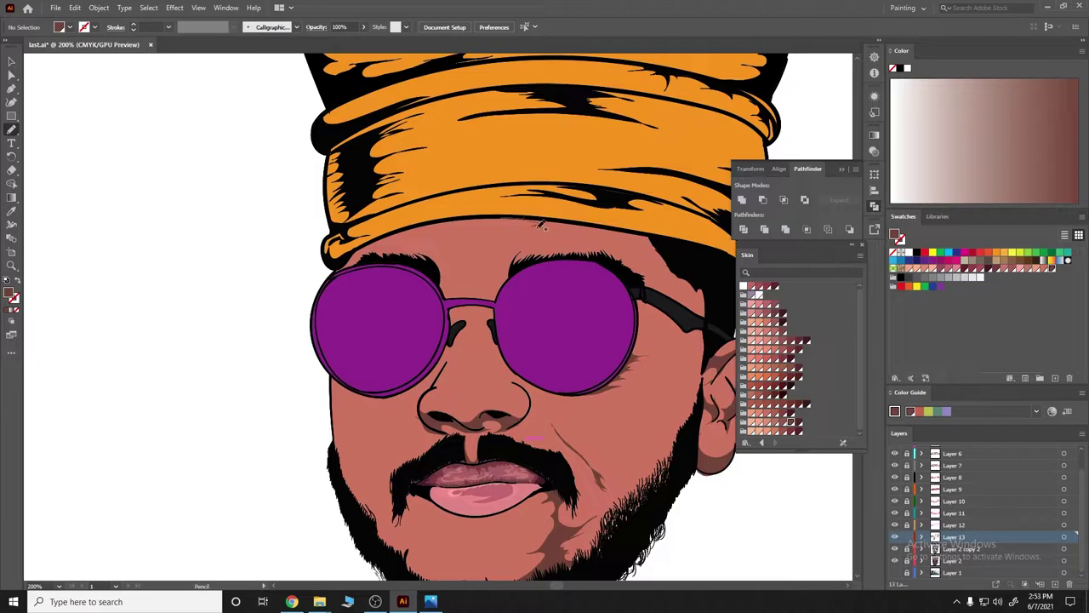
Draw a dark skin shadow along the headband's bottom edge across the forehead.
drag(620, 238, 502, 219)
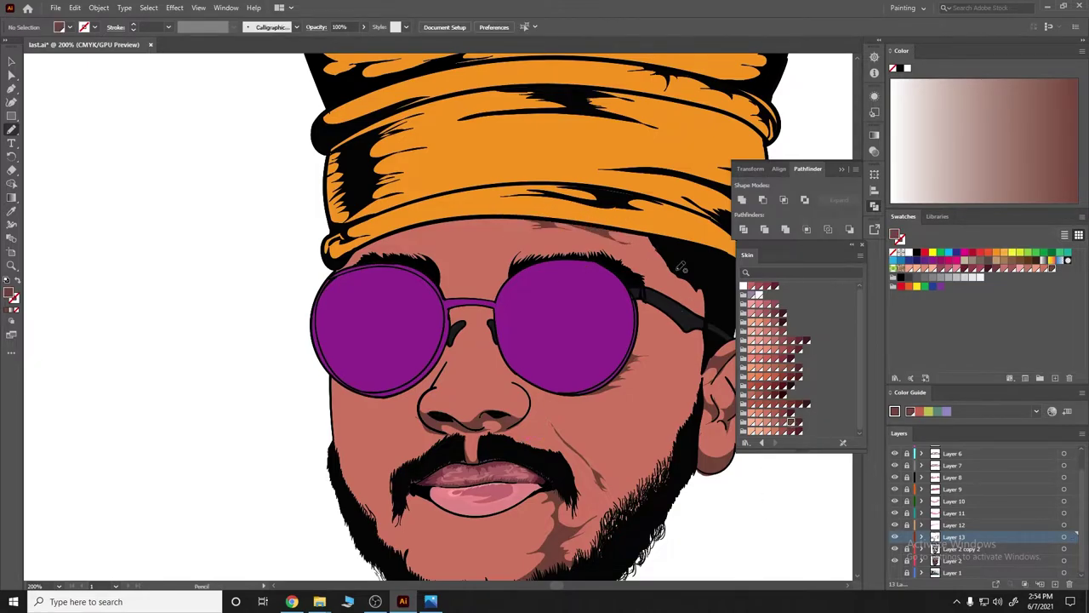
scroll(606, 294, down, 1)
scroll(606, 294, right, 3)
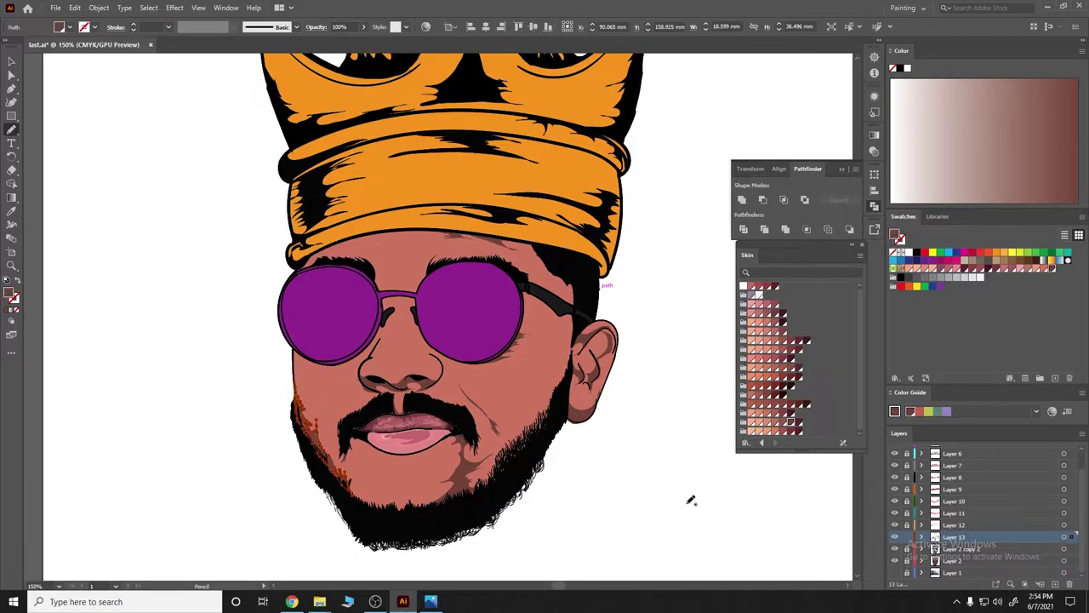
right_click(634, 532)
click(249, 436)
Start a small shadow shape near the nose, then undo it.
scroll(250, 437, up, 2)
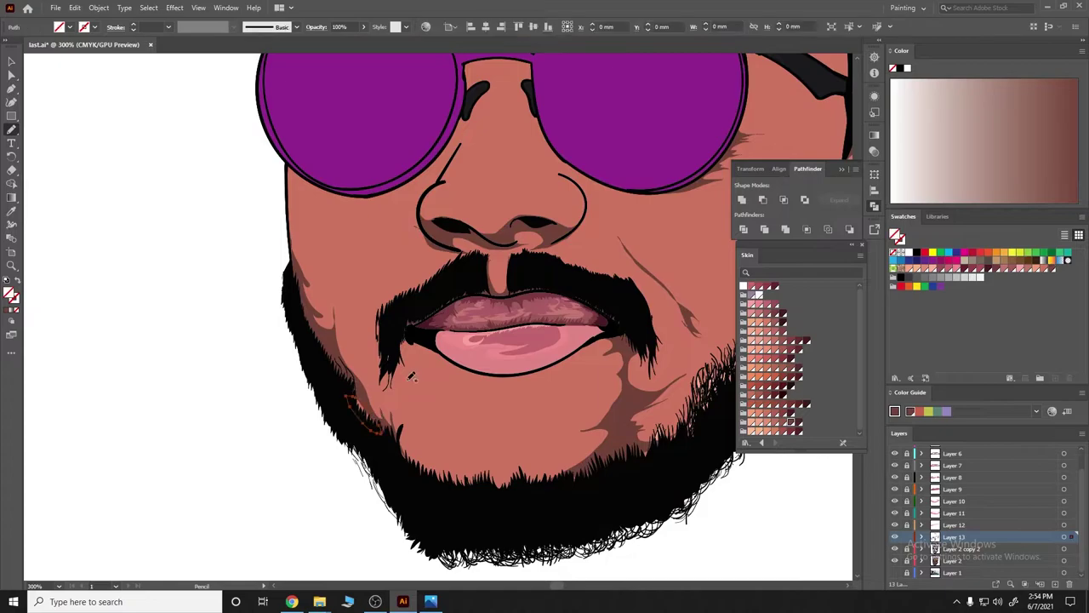
scroll(681, 409, down, 2)
scroll(652, 373, right, 1)
click(354, 347)
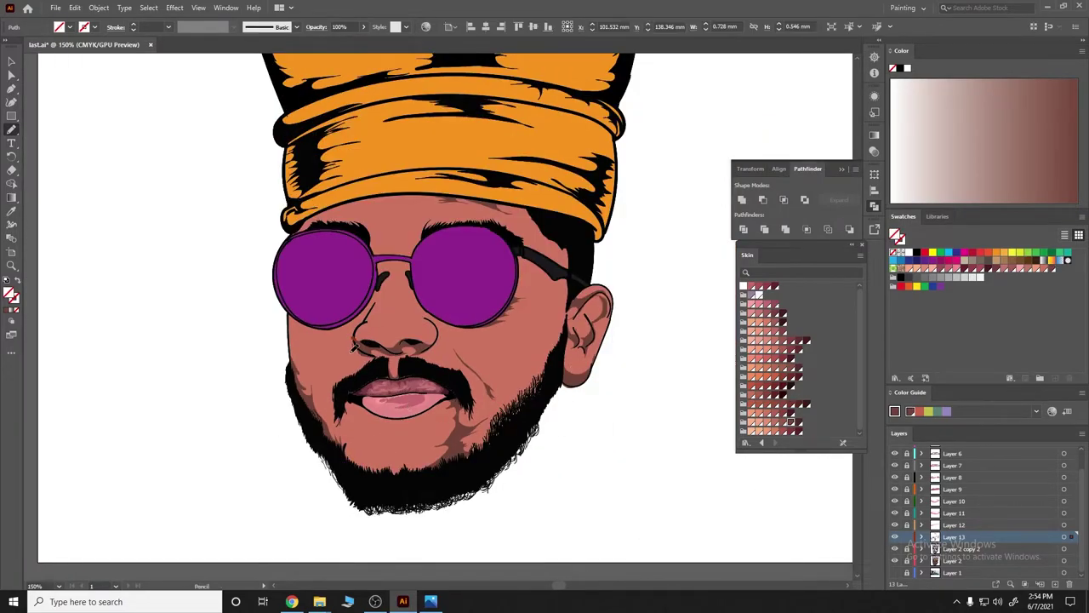
key(ctrl+z)
Draw a shadow along the beard edge below the lower lip, discarding a stray stroke.
scroll(688, 469, down, 3)
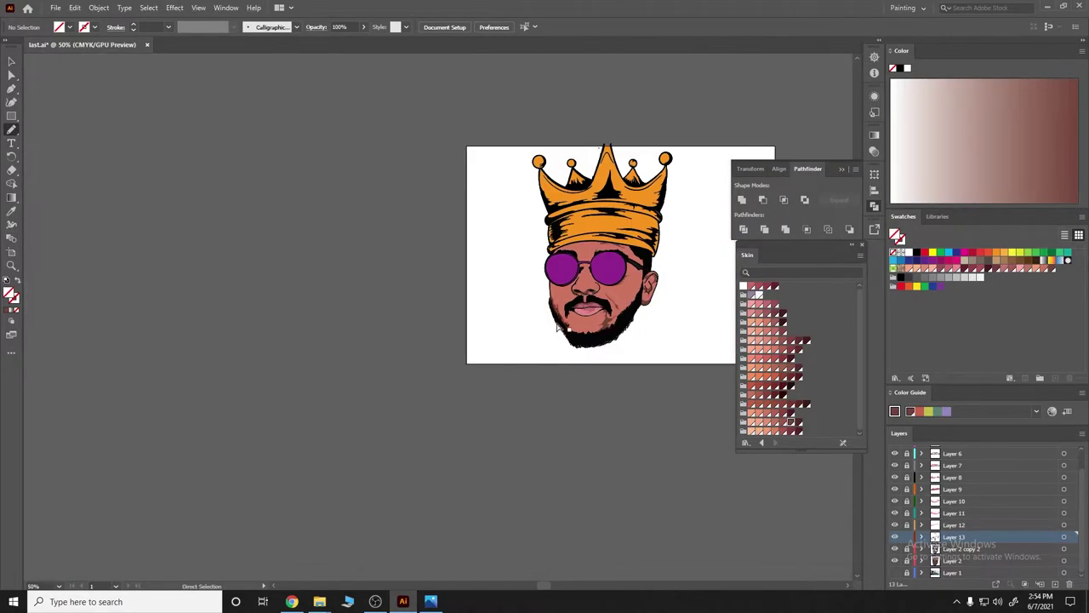
scroll(477, 244, up, 4)
scroll(476, 244, down, 2)
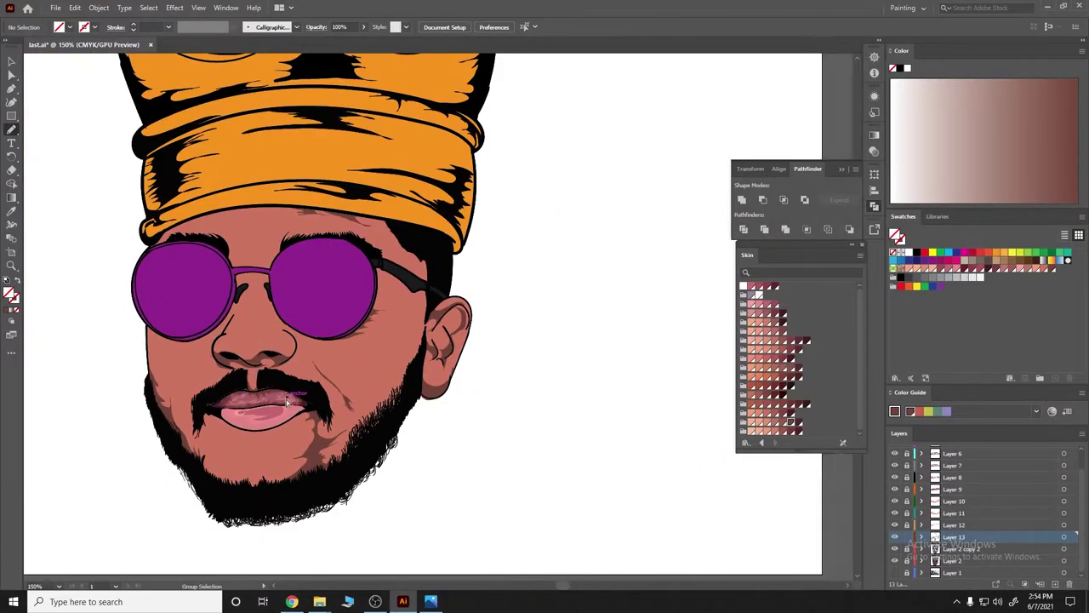
scroll(287, 403, left, 1)
drag(327, 419, 321, 430)
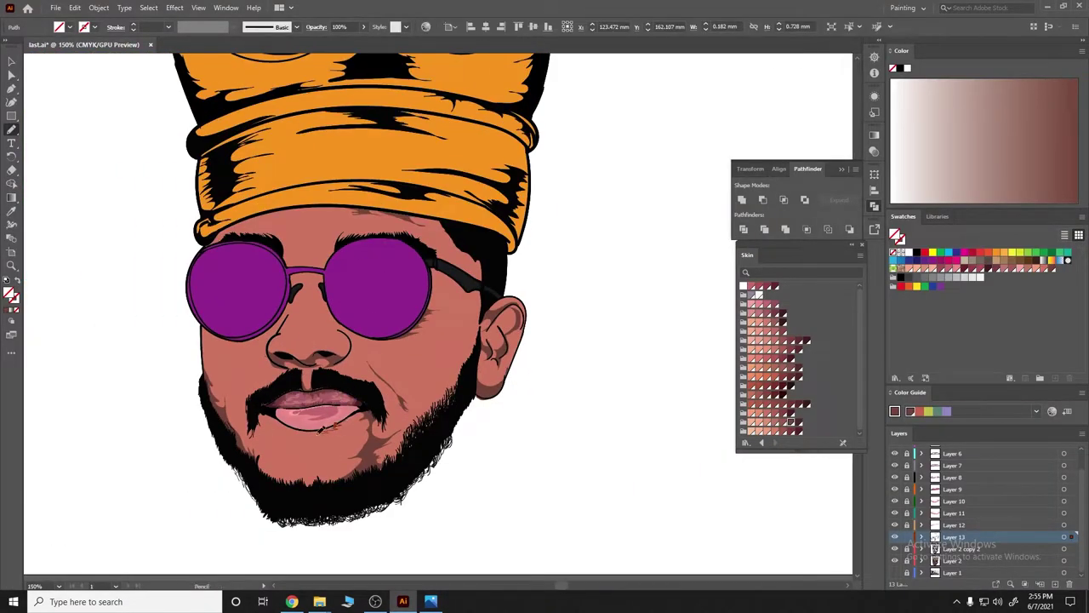
key(ctrl+z)
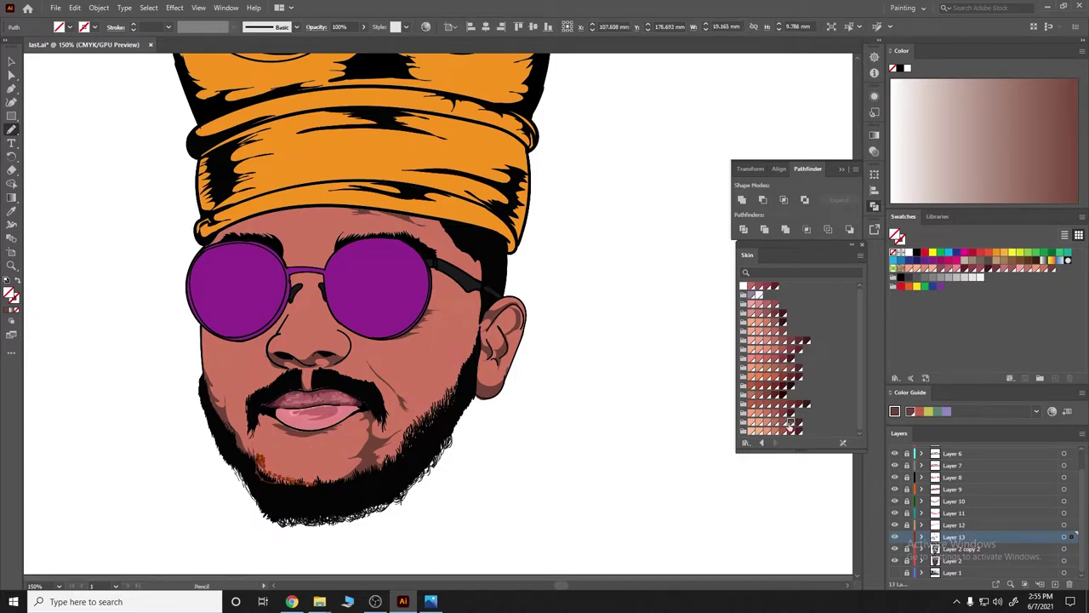
scroll(268, 466, up, 2)
drag(245, 479, 364, 477)
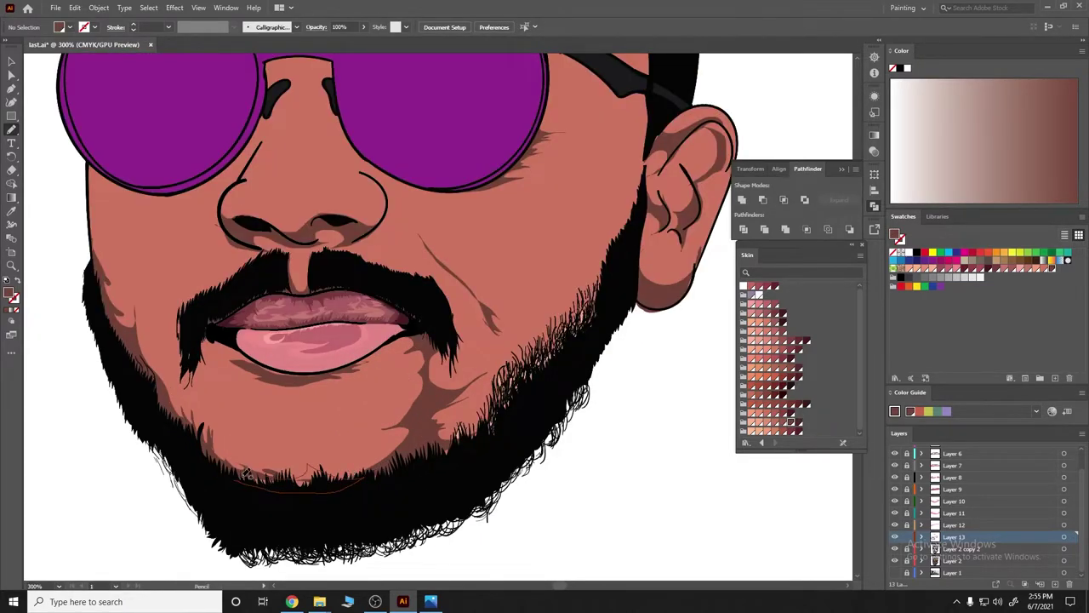
scroll(645, 462, down, 2)
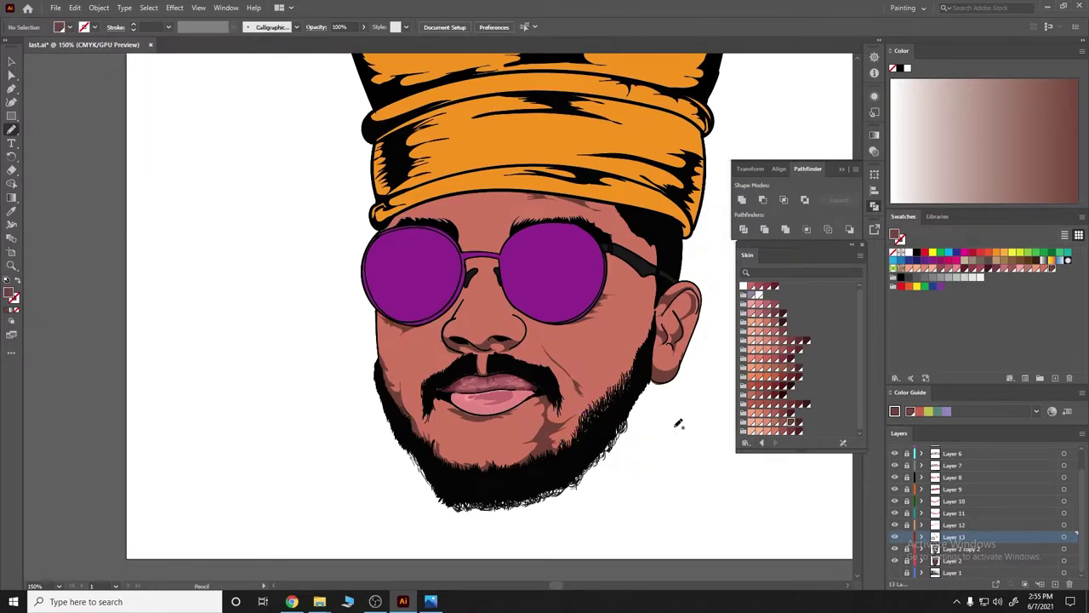
Draw a new shadow shape along the sunglasses temple.
scroll(559, 338, up, 2)
scroll(560, 338, up, 1)
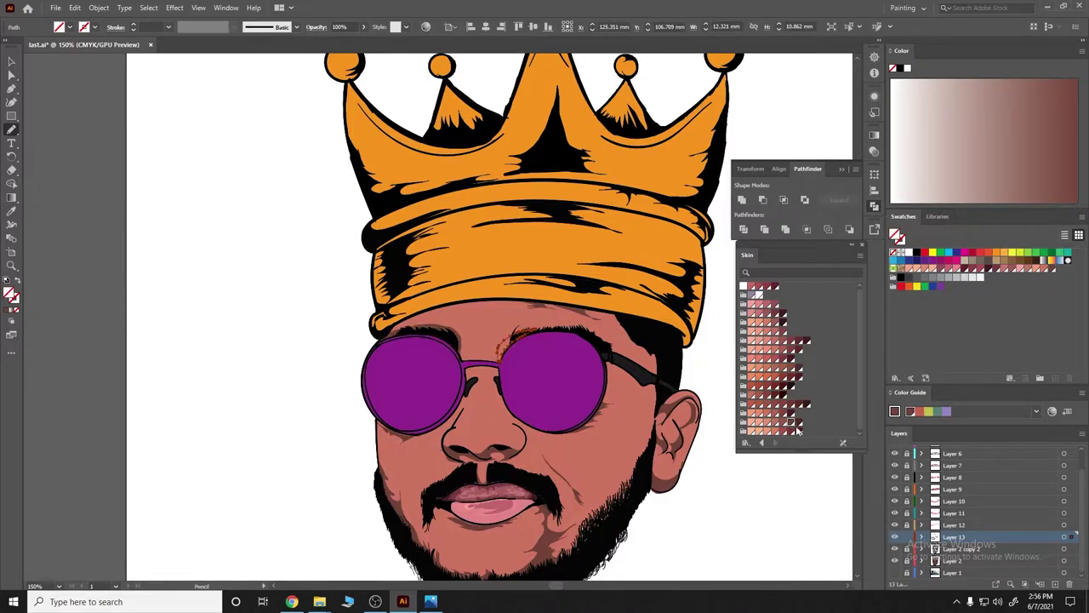
scroll(576, 255, up, 2)
scroll(492, 359, down, 2)
scroll(636, 397, up, 2)
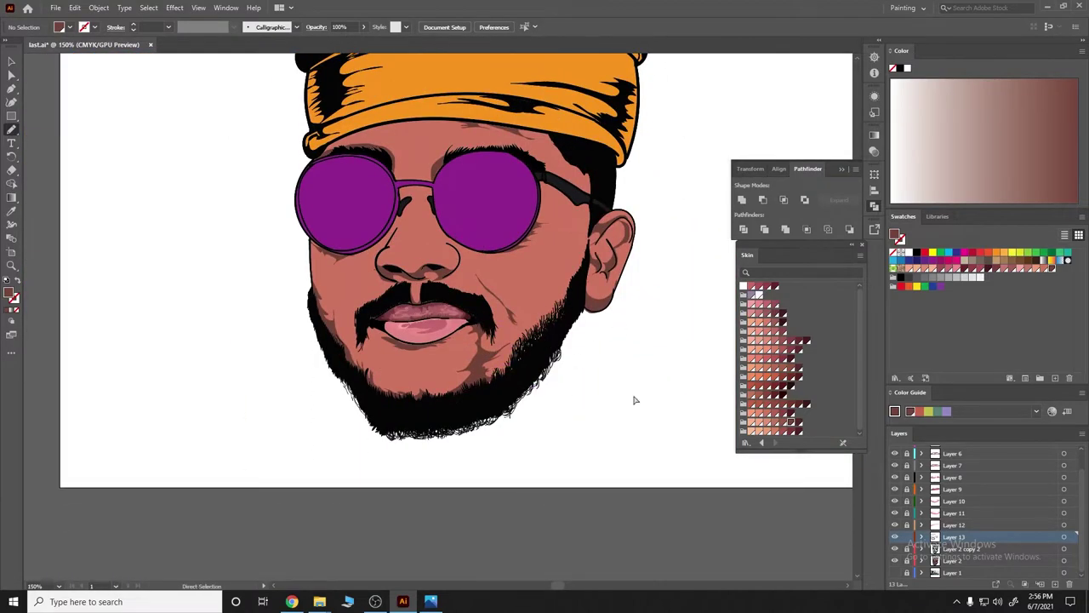
scroll(613, 389, down, 3)
scroll(621, 289, up, 2)
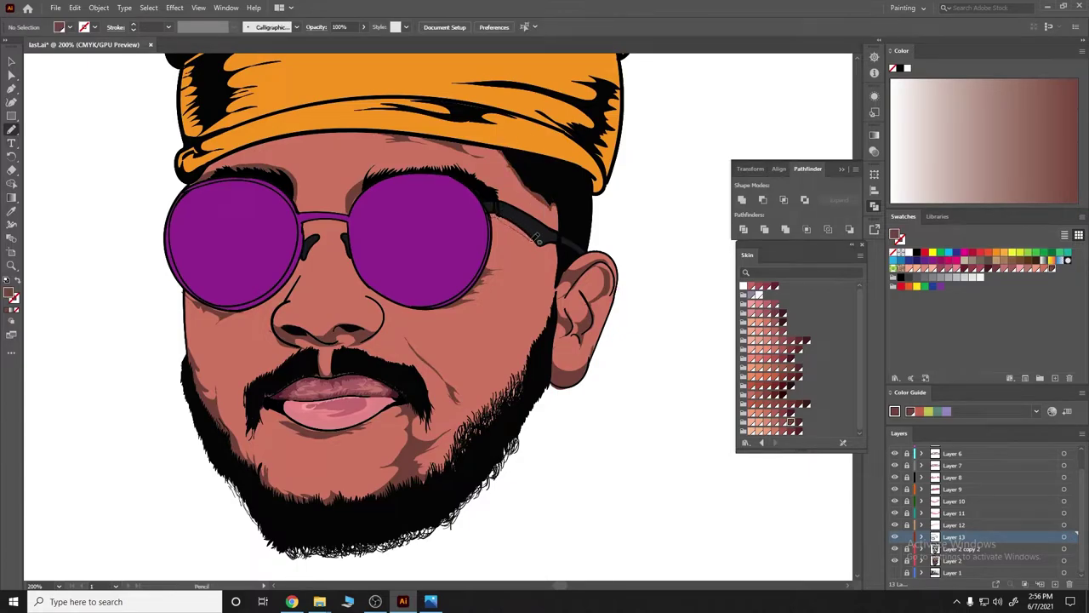
drag(495, 215, 500, 213)
Fill the temple shadow with a dark skin swatch and trace another shadow along the temple.
click(791, 420)
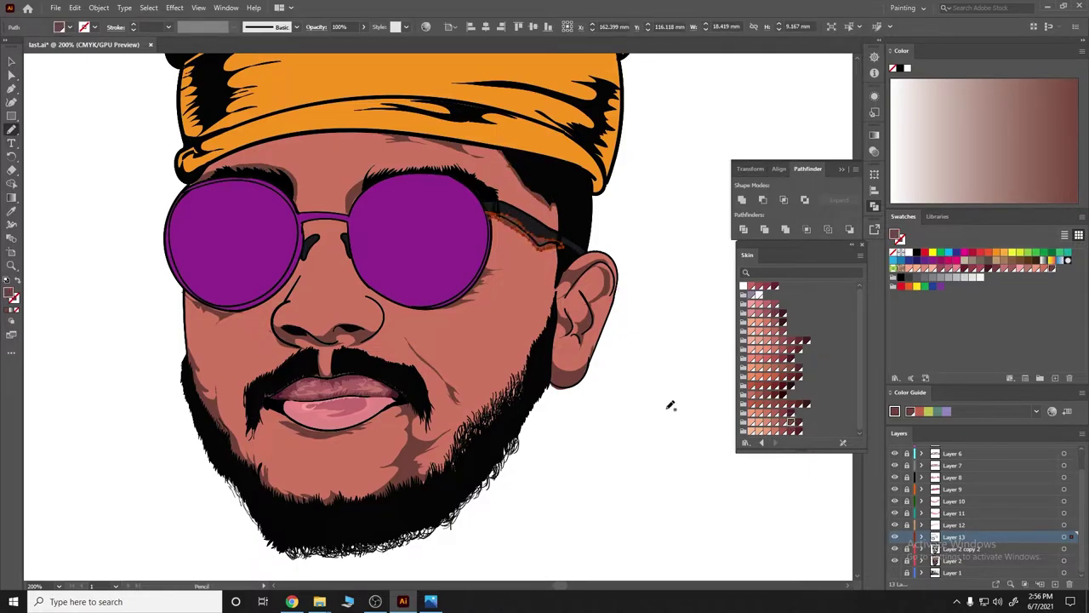
ctrl+click(637, 389)
scroll(608, 175, up, 3)
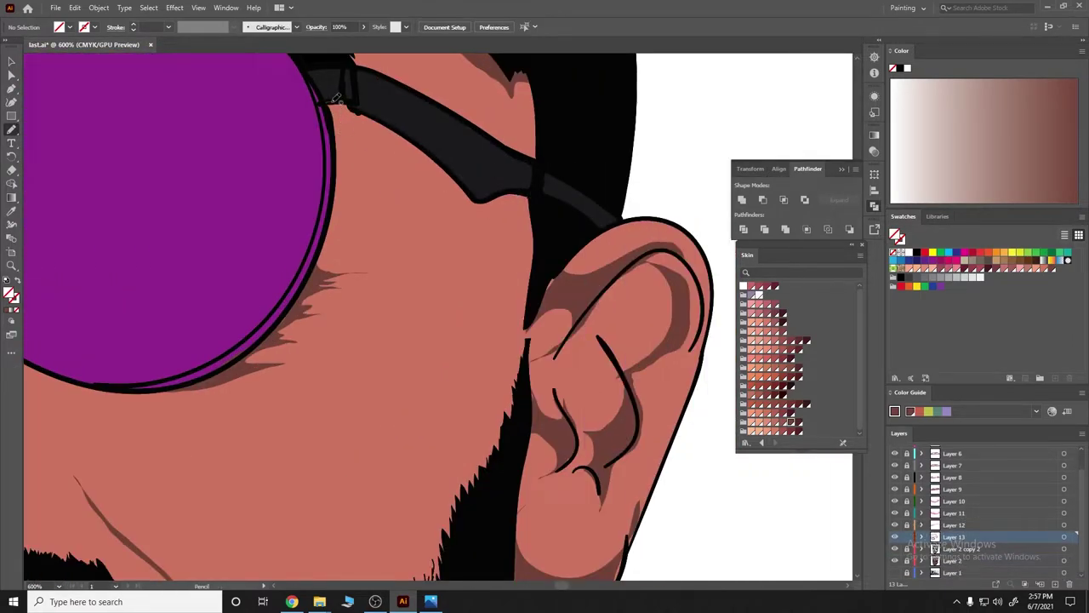
drag(336, 99, 440, 158)
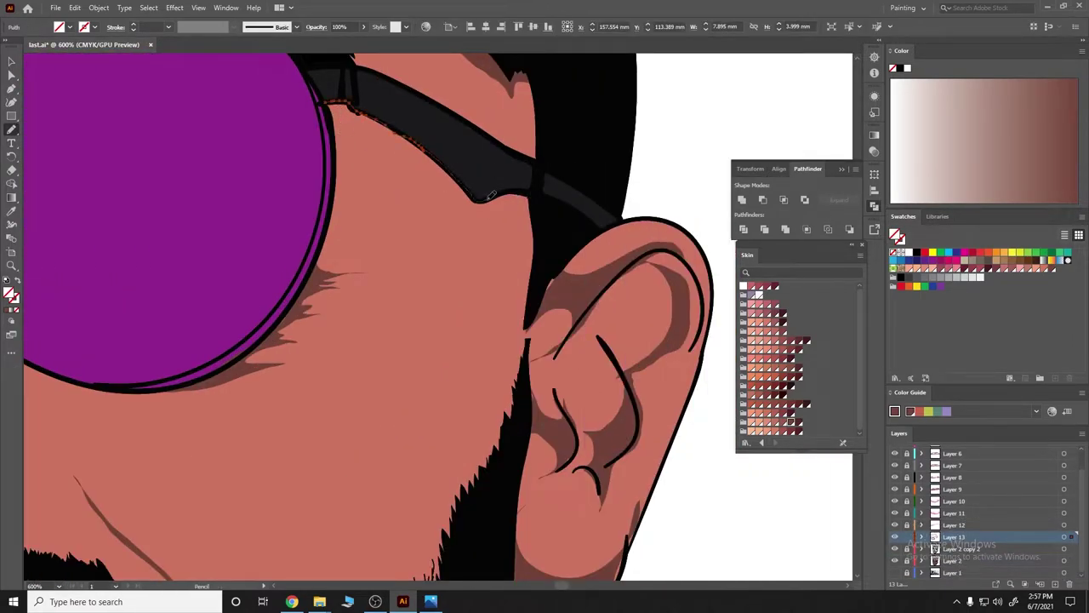
drag(491, 195, 545, 192)
drag(387, 130, 548, 197)
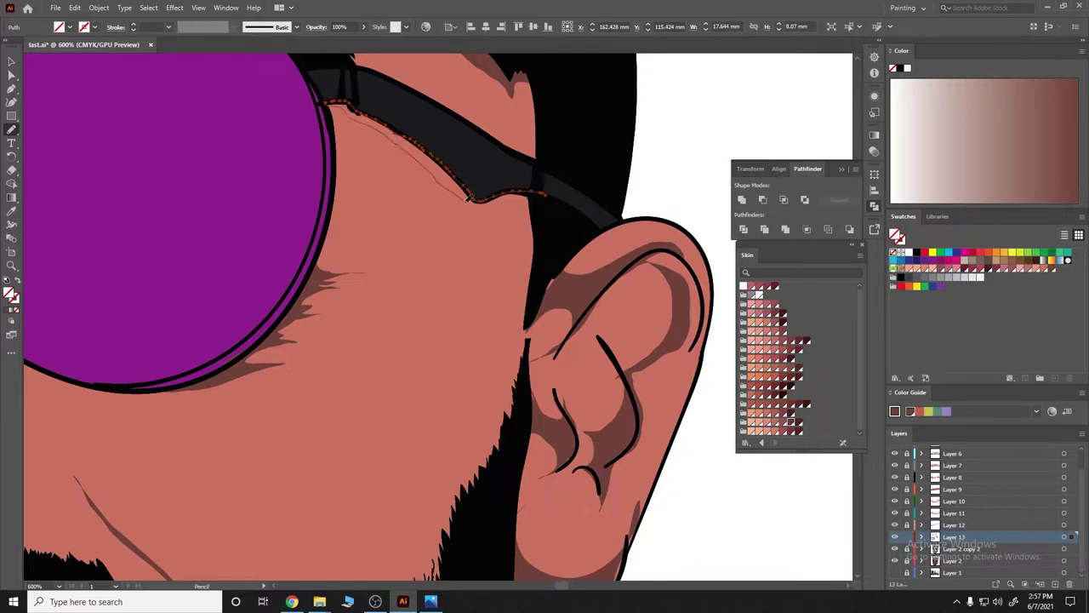
scroll(719, 479, down, 5)
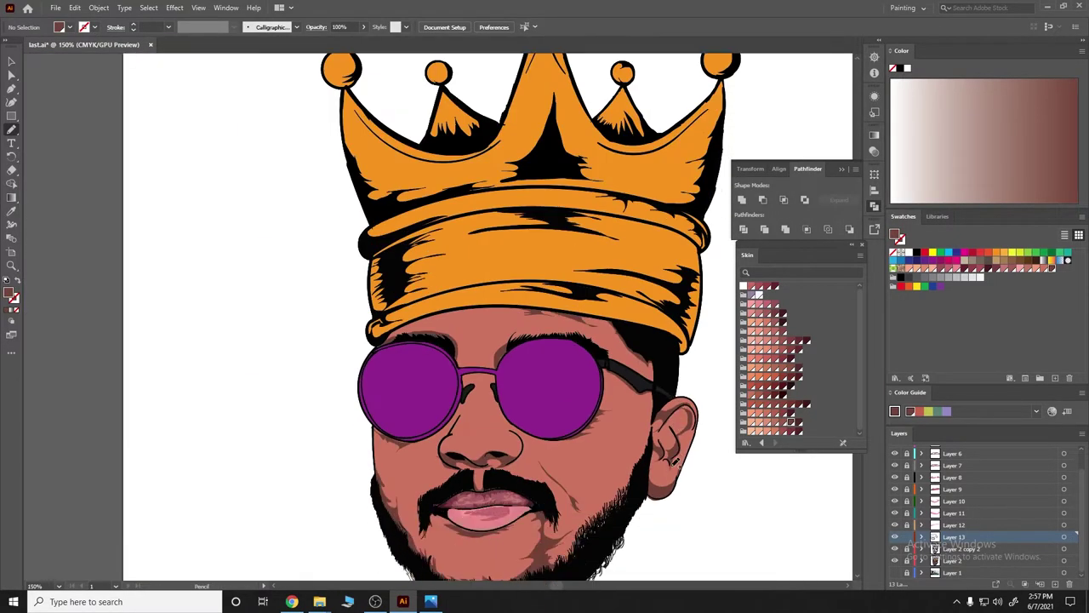
scroll(640, 297, up, 4)
Add a shadow line along the jaw and extend the beard's right edge in black.
drag(640, 298, 677, 302)
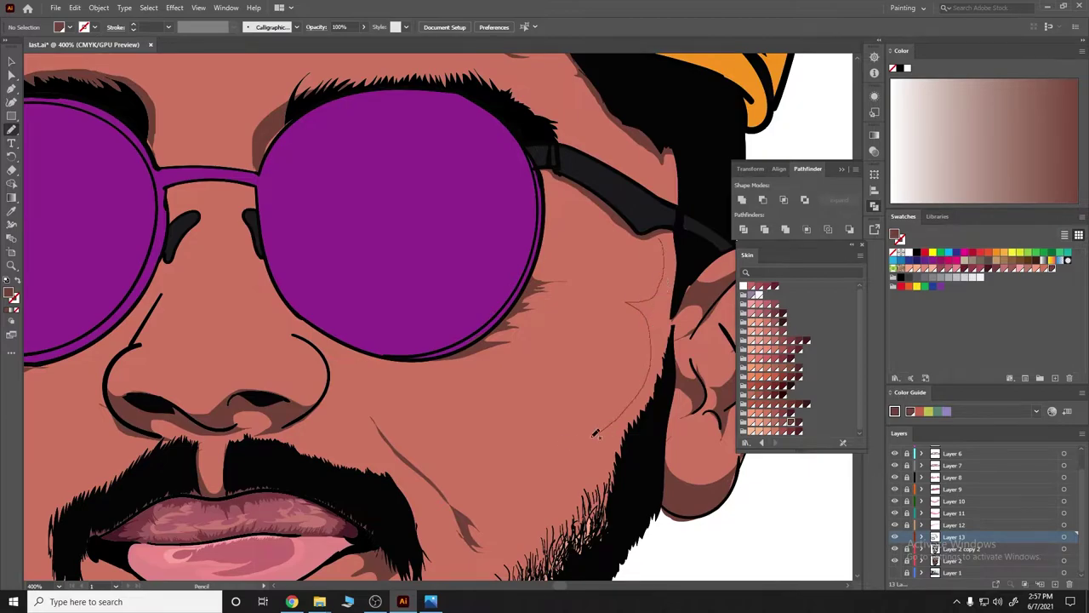
scroll(685, 391, down, 1)
scroll(688, 460, down, 1)
scroll(689, 482, down, 2)
scroll(689, 483, up, 2)
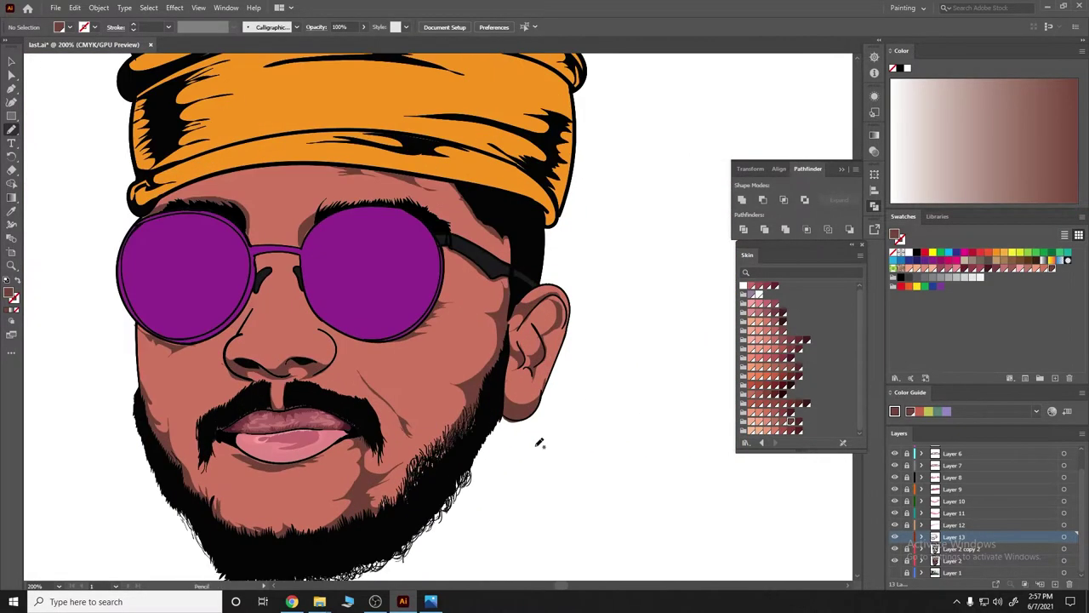
scroll(539, 442, up, 2)
drag(264, 412, 211, 425)
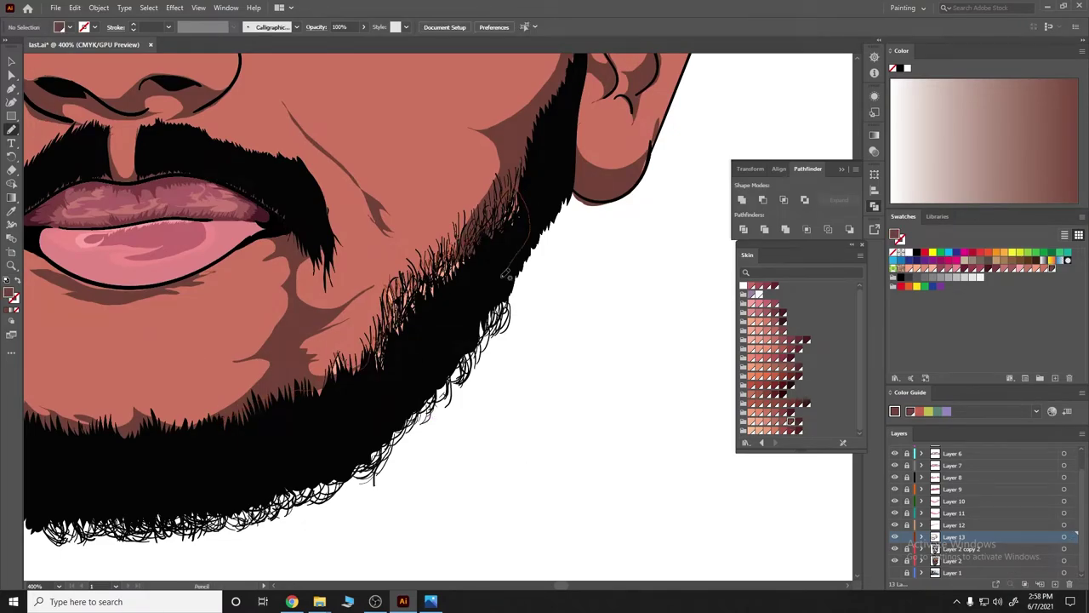
drag(505, 272, 366, 449)
scroll(644, 442, down, 2)
Add a new layer and draw a shadow shape over the nose.
scroll(635, 420, down, 1)
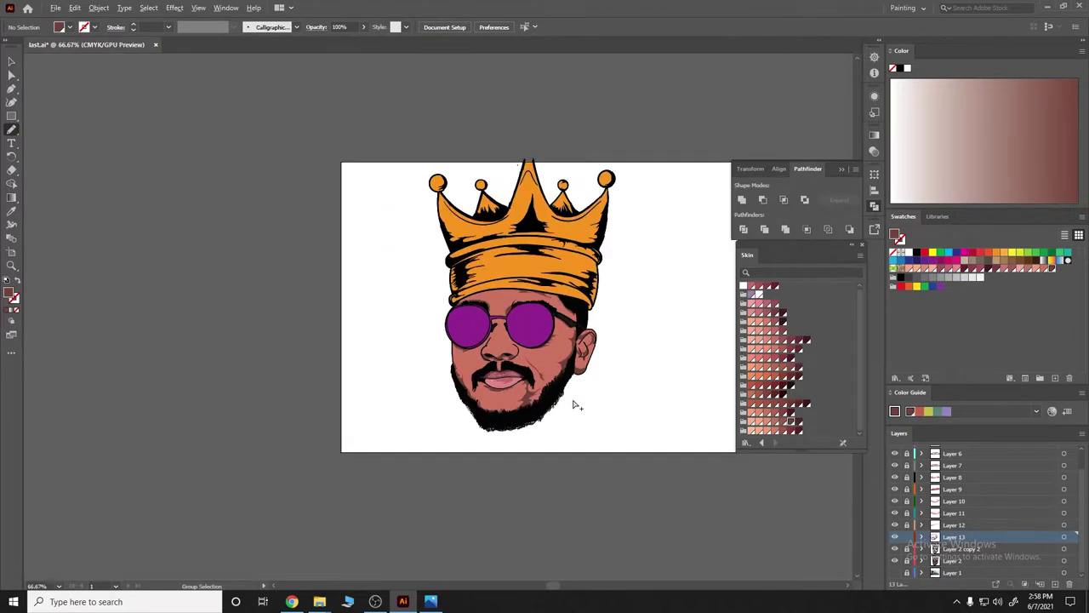
scroll(576, 413, up, 1)
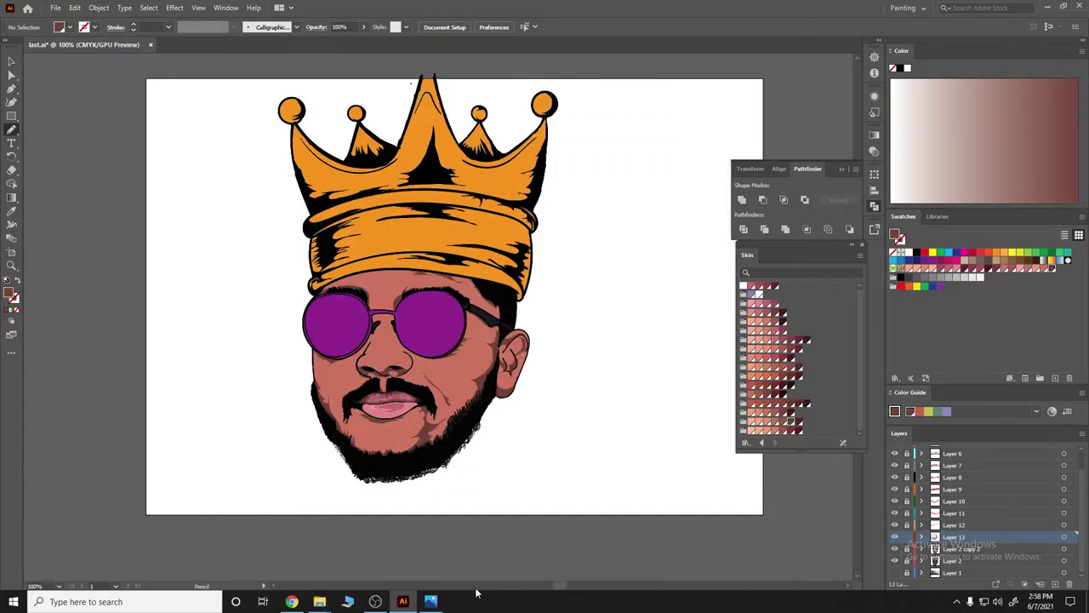
click(1055, 583)
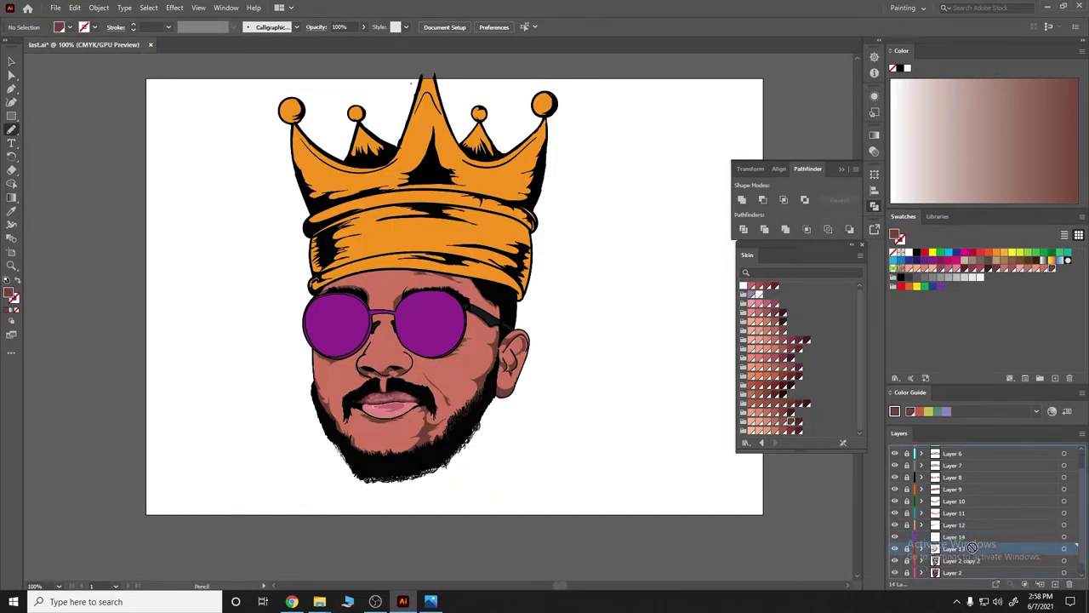
scroll(453, 333, up, 1)
scroll(340, 383, up, 3)
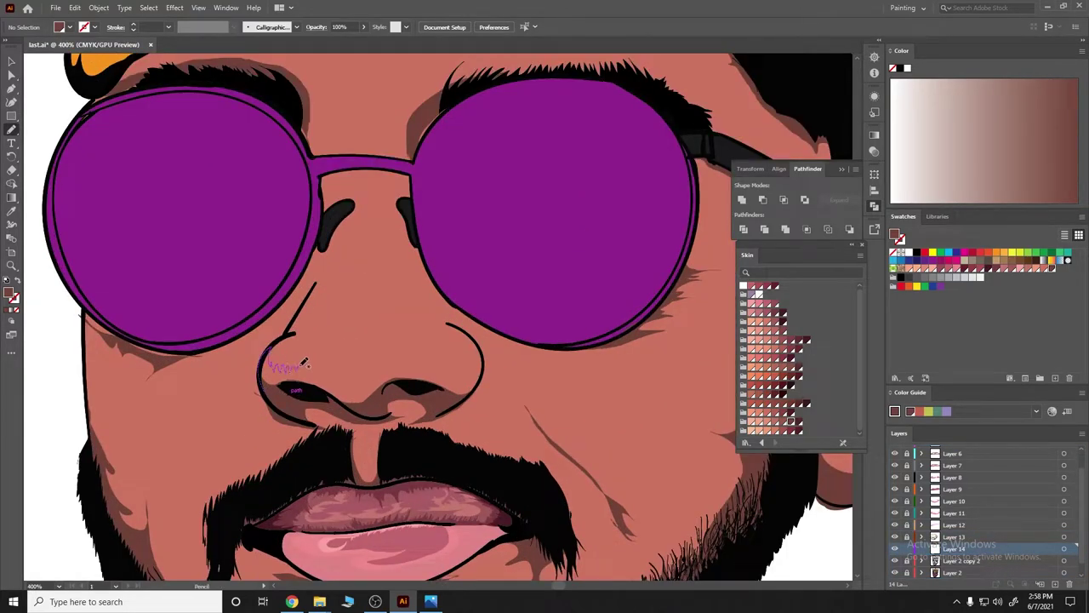
drag(303, 364, 305, 367)
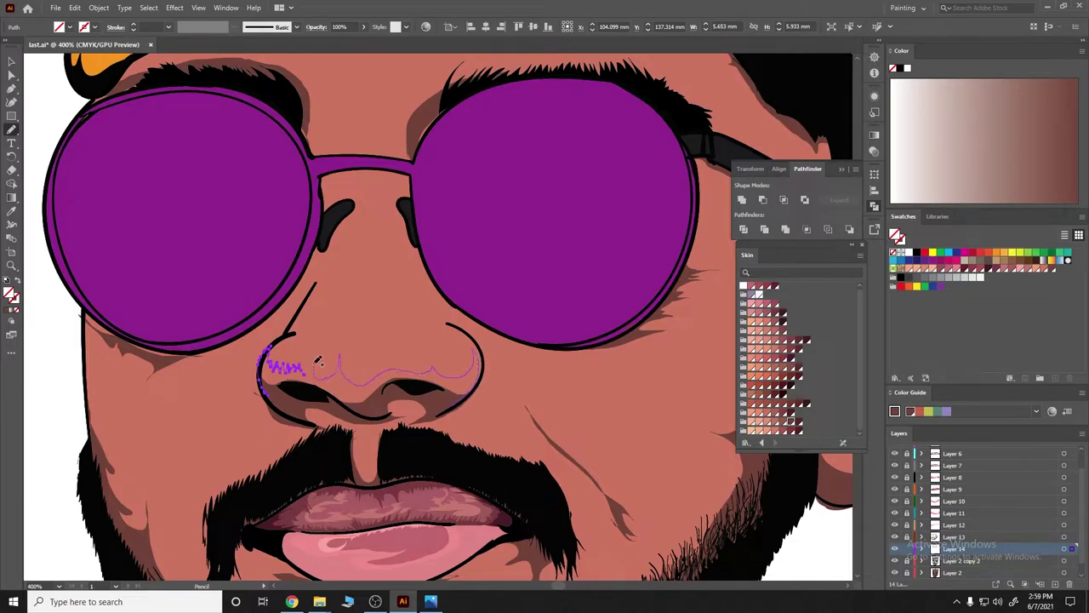
drag(346, 367, 315, 372)
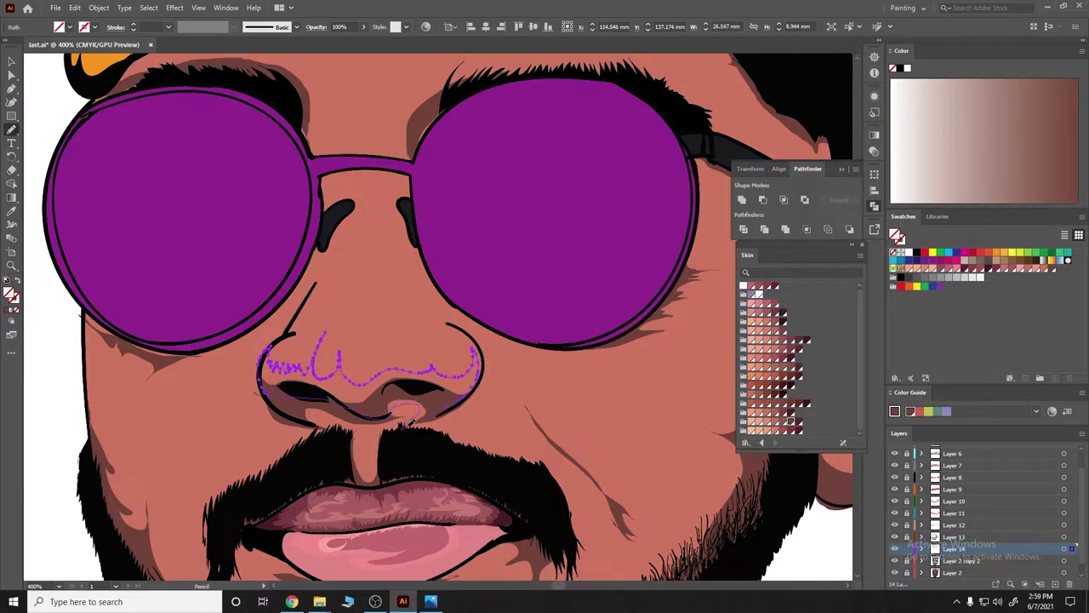
ctrl+click(408, 419)
scroll(476, 400, down, 5)
scroll(564, 423, up, 5)
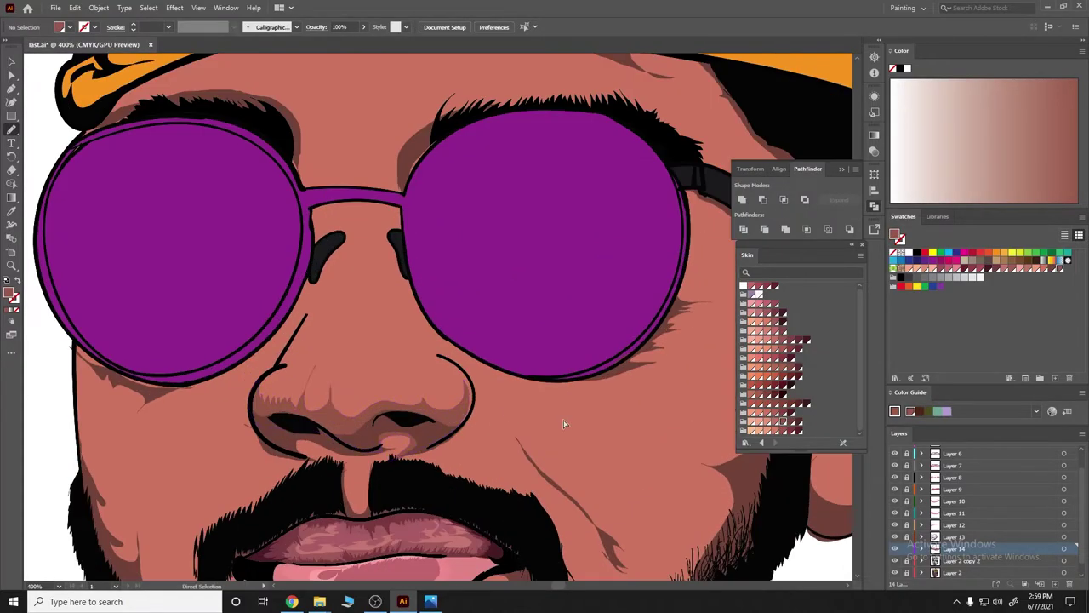
Sample a skin colour and set the fill to a darker brown in the Color Picker.
key(ctrl+=)
click(11, 212)
click(76, 282)
double_click(11, 293)
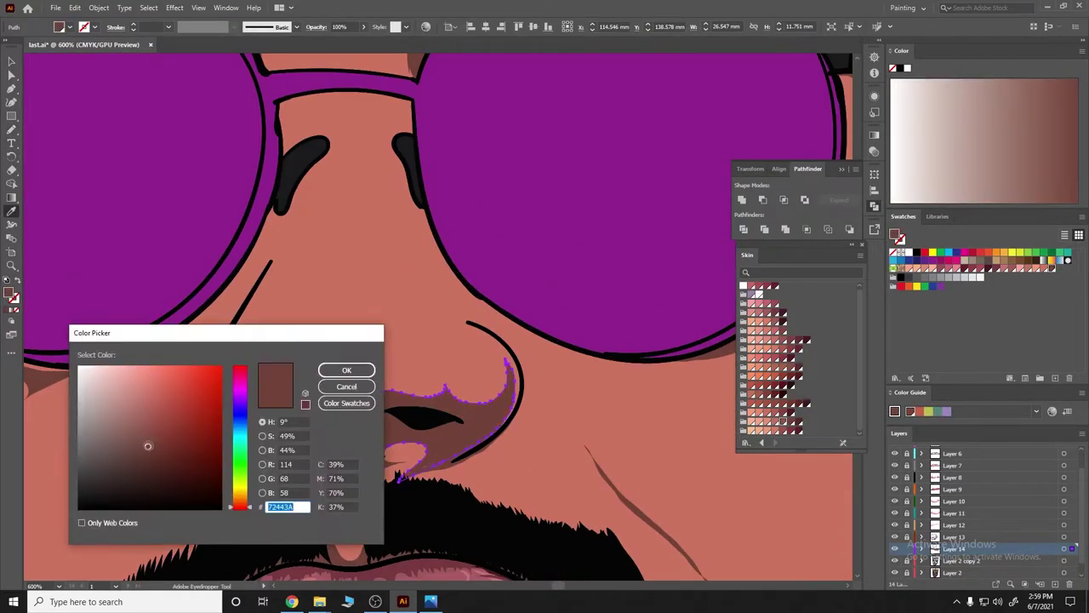
key(Return)
scroll(416, 335, down, 5)
scroll(417, 335, down, 3)
scroll(416, 335, up, 3)
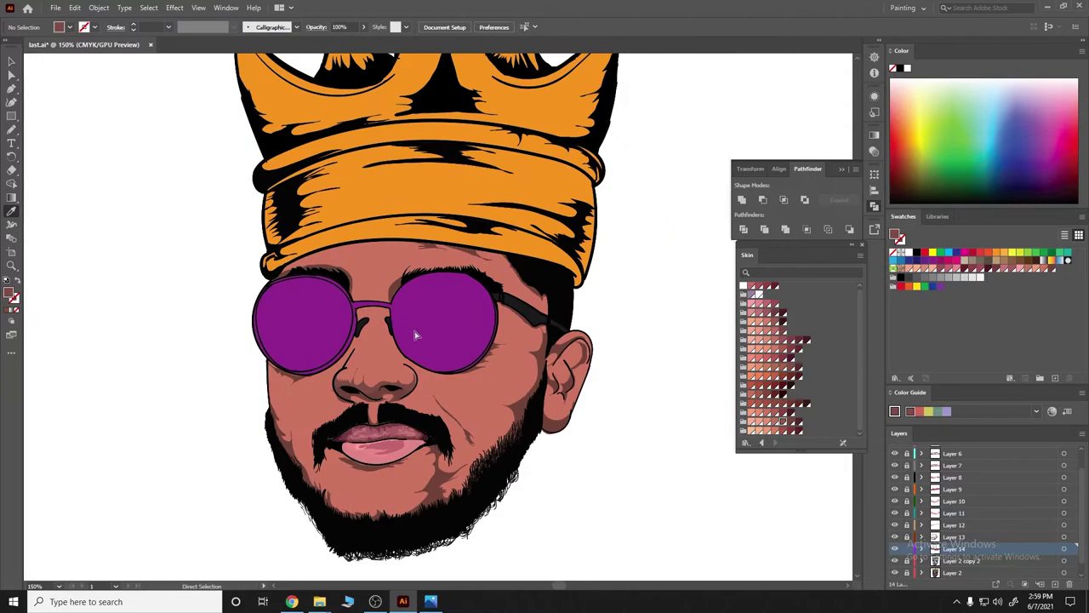
scroll(416, 335, up, 3)
key(n)
scroll(400, 207, up, 2)
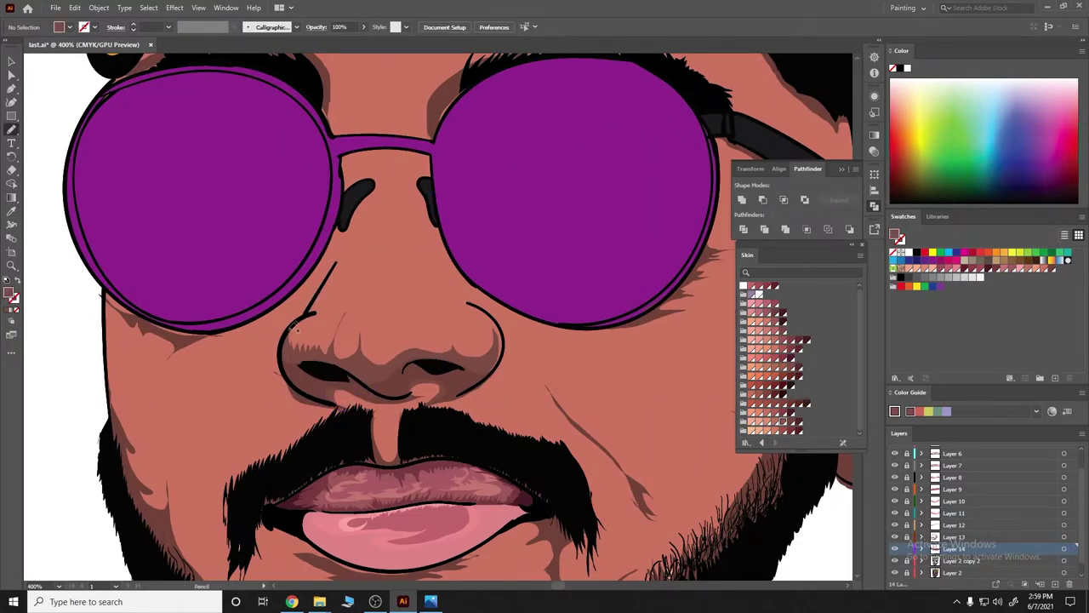
Draw shadows along the nose's left side, the groove above the lip, and beneath the left lens.
drag(297, 335, 293, 341)
drag(374, 406, 394, 460)
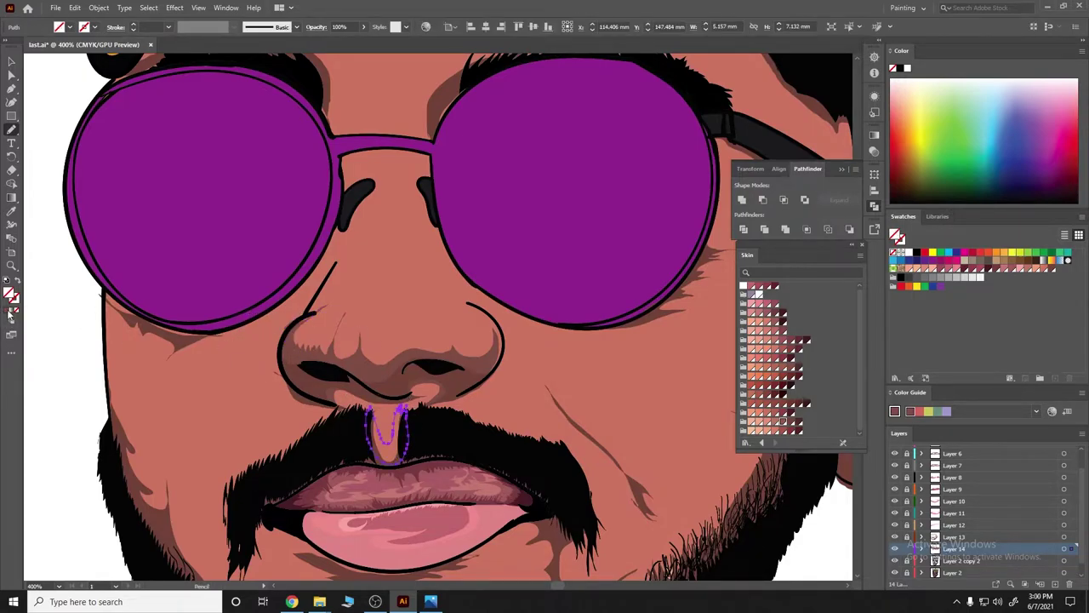
key(ctrl+0)
scroll(158, 253, up, 5)
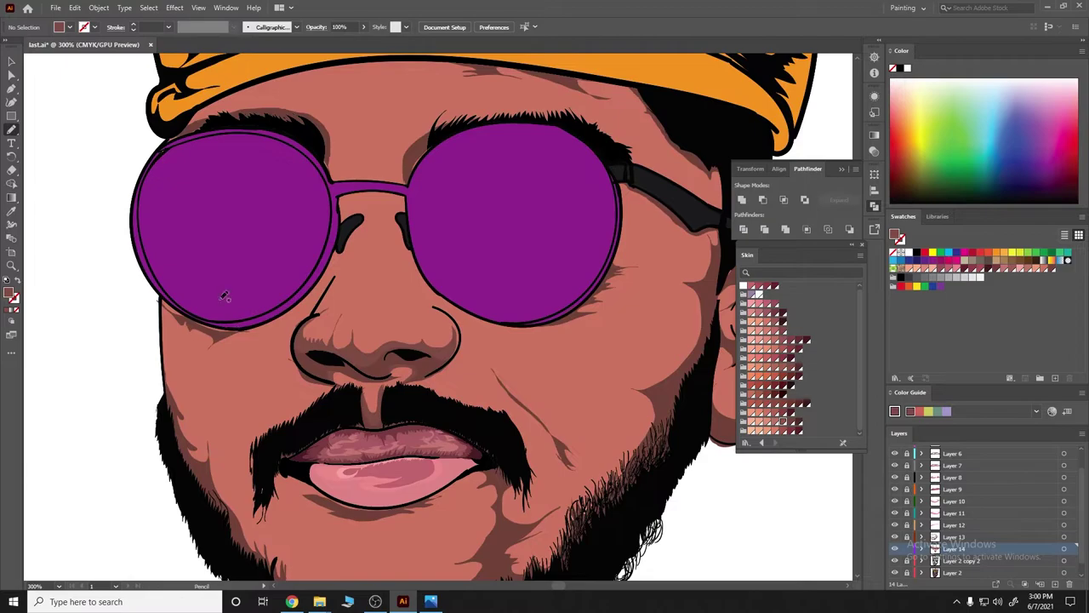
scroll(207, 283, up, 3)
drag(325, 407, 102, 316)
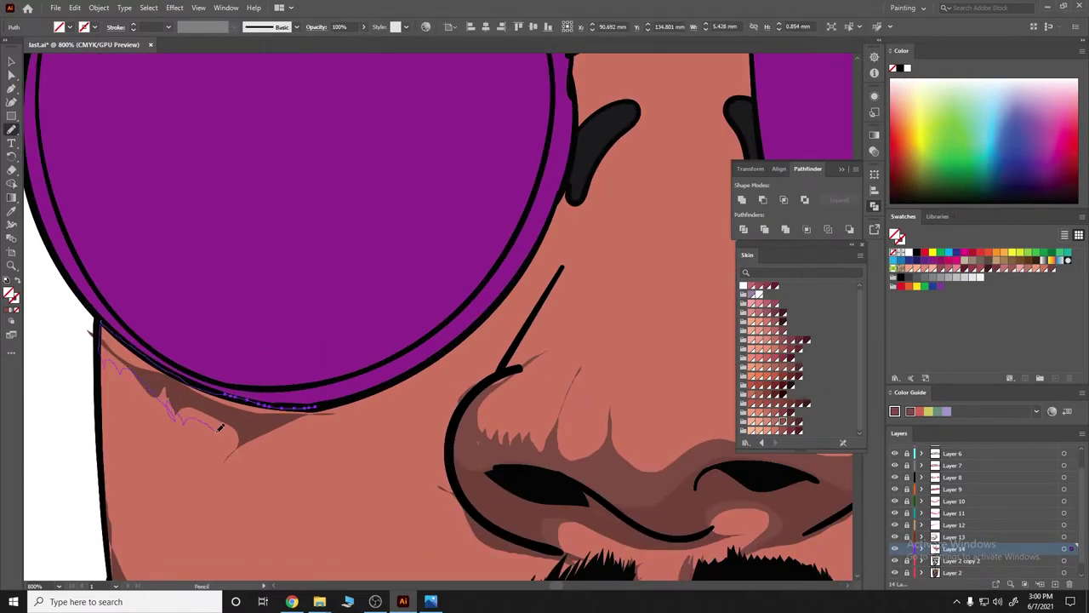
key(ctrl+0)
key(ctrl+shift+a)
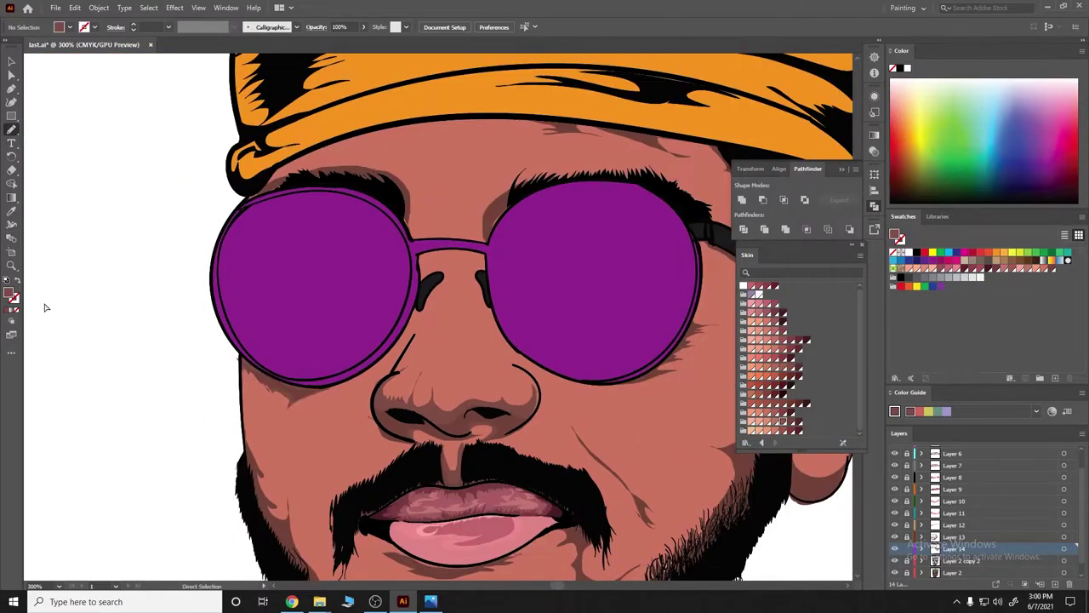
Draw a nose shadow from the nostril up to the bridge and fill it darker brown.
scroll(281, 340, up, 1)
scroll(473, 390, up, 1)
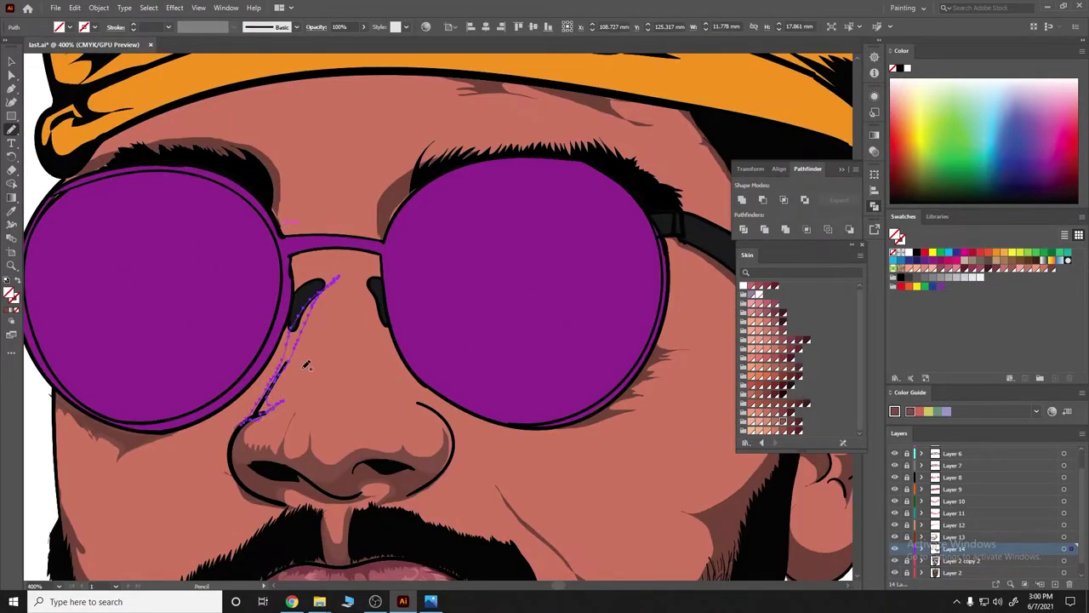
scroll(121, 376, down, 2)
scroll(255, 345, up, 1)
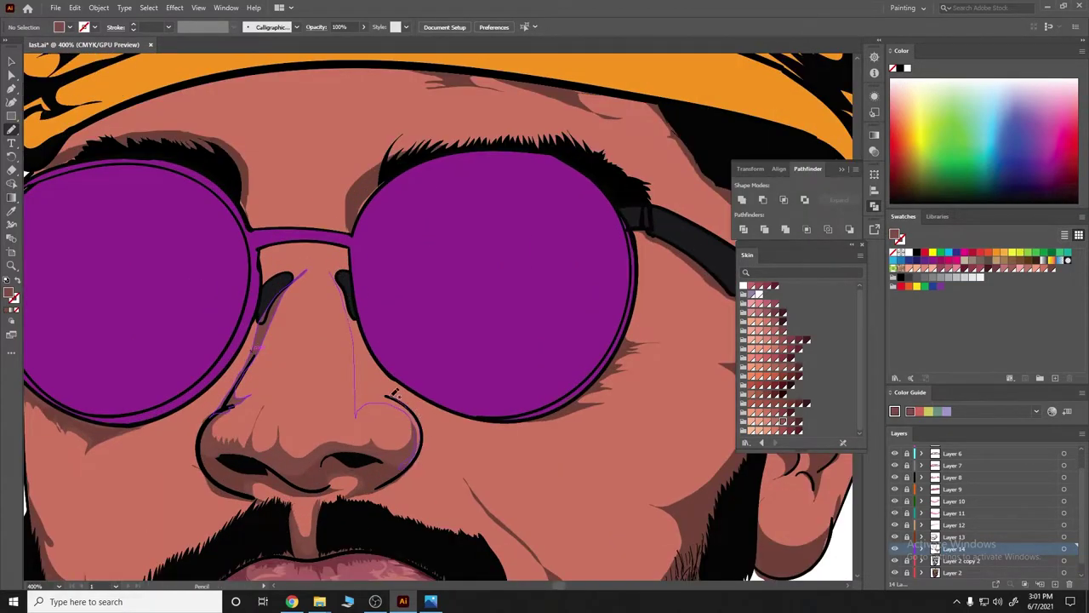
scroll(275, 309, down, 1)
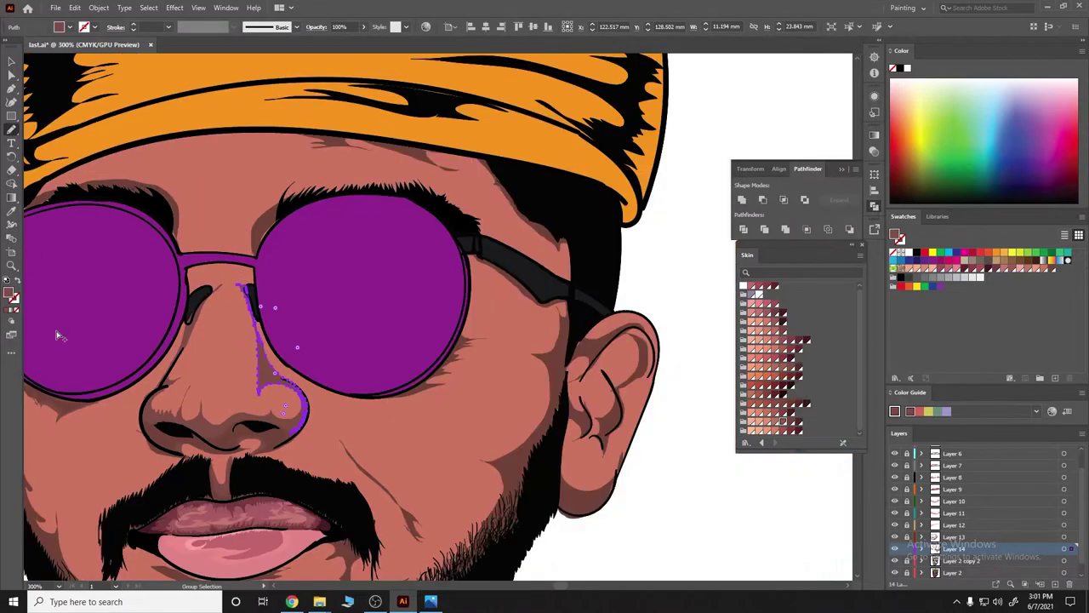
scroll(304, 413, up, 1)
scroll(383, 417, down, 3)
scroll(506, 429, down, 1)
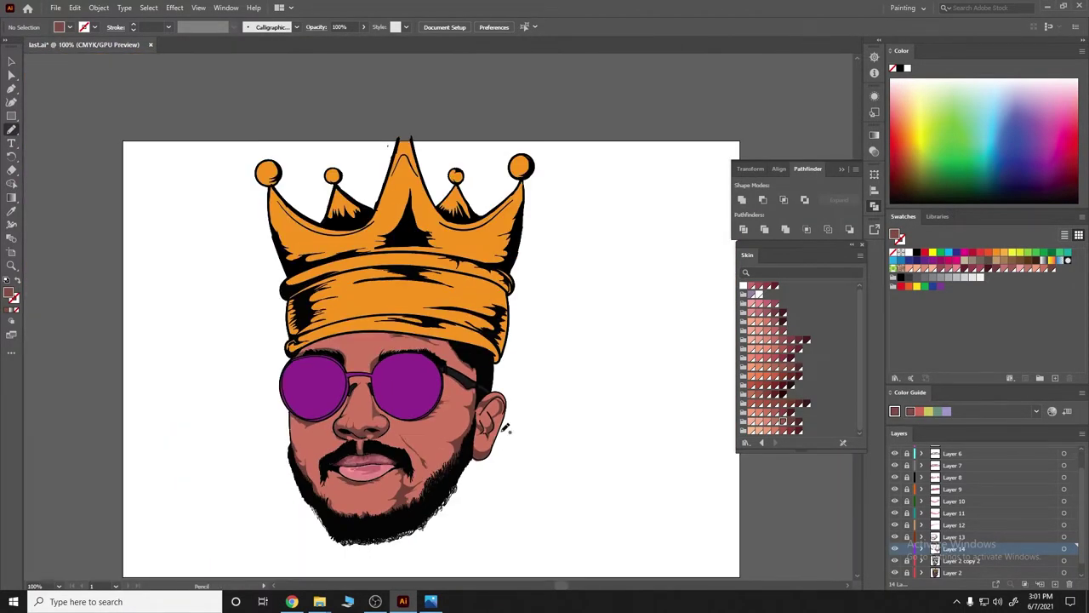
scroll(388, 390, up, 1)
scroll(389, 389, up, 2)
scroll(374, 400, up, 1)
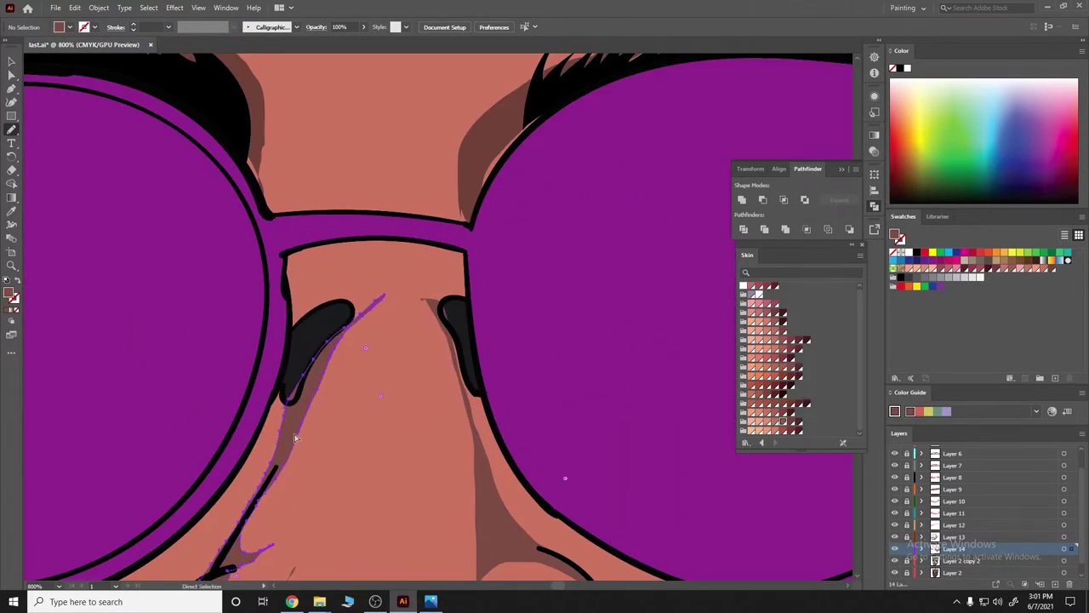
ctrl+click(324, 435)
scroll(325, 429, down, 2)
scroll(340, 426, down, 2)
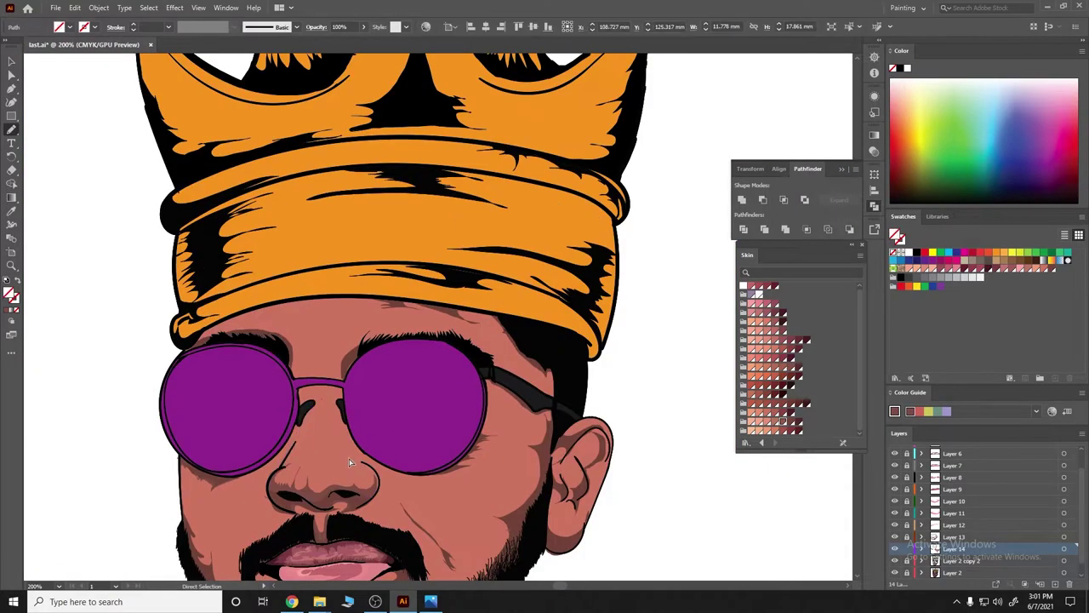
scroll(355, 418, down, 1)
scroll(355, 418, up, 3)
scroll(319, 402, up, 2)
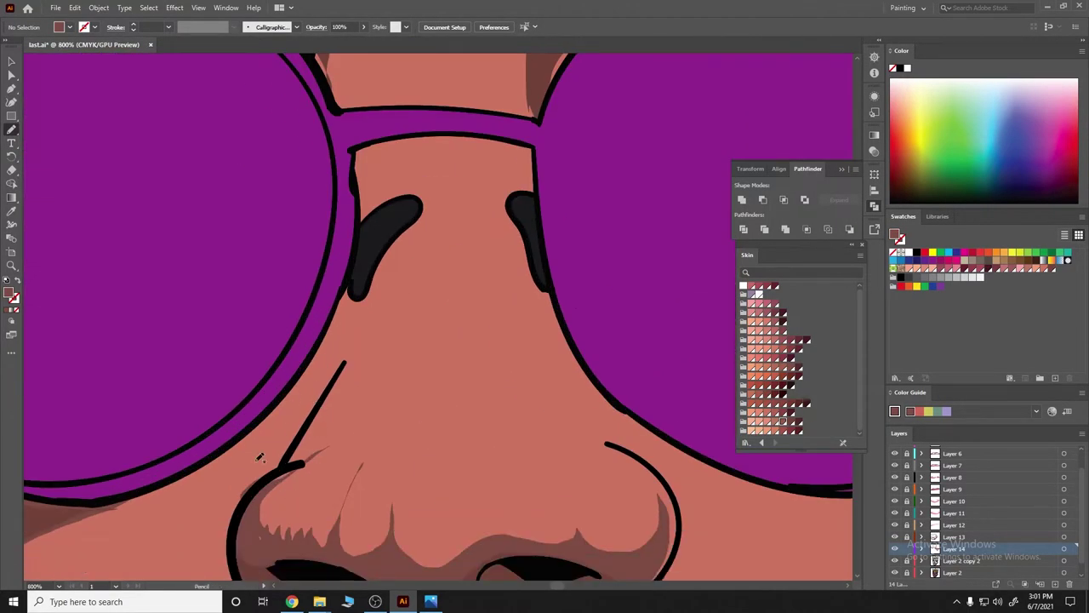
drag(267, 489, 377, 322)
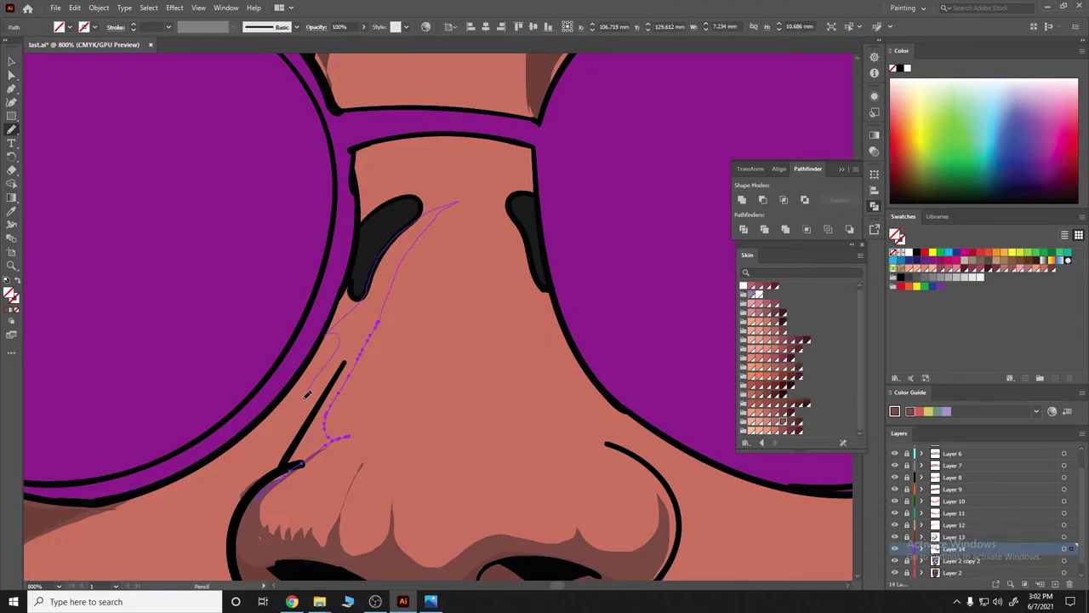
click(8, 313)
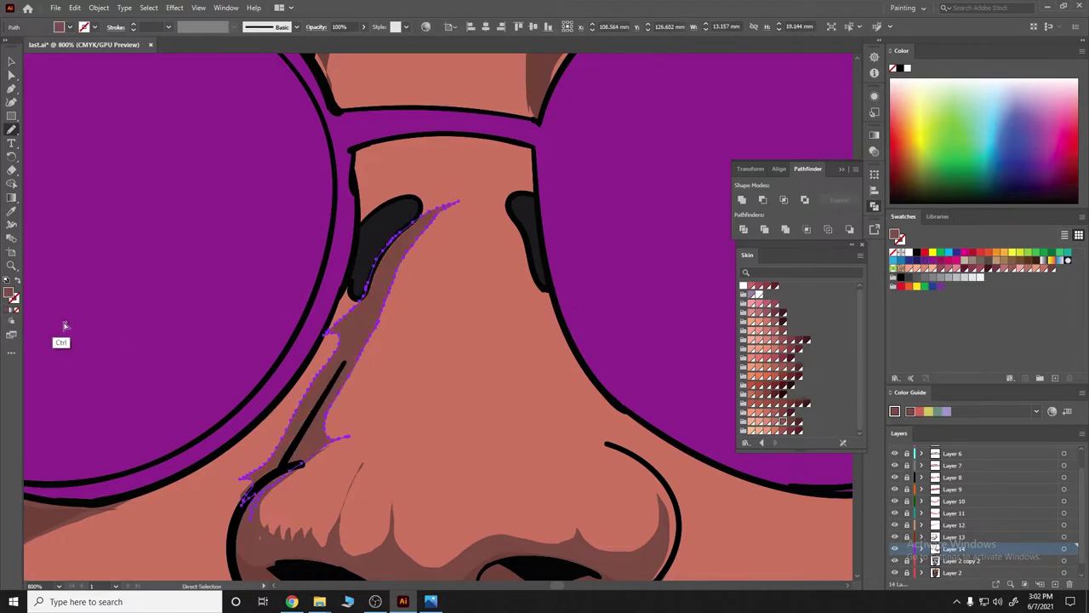
key(ctrl+shift+a)
Add thin shading lines running down the nose bridge.
scroll(496, 359, right, 3)
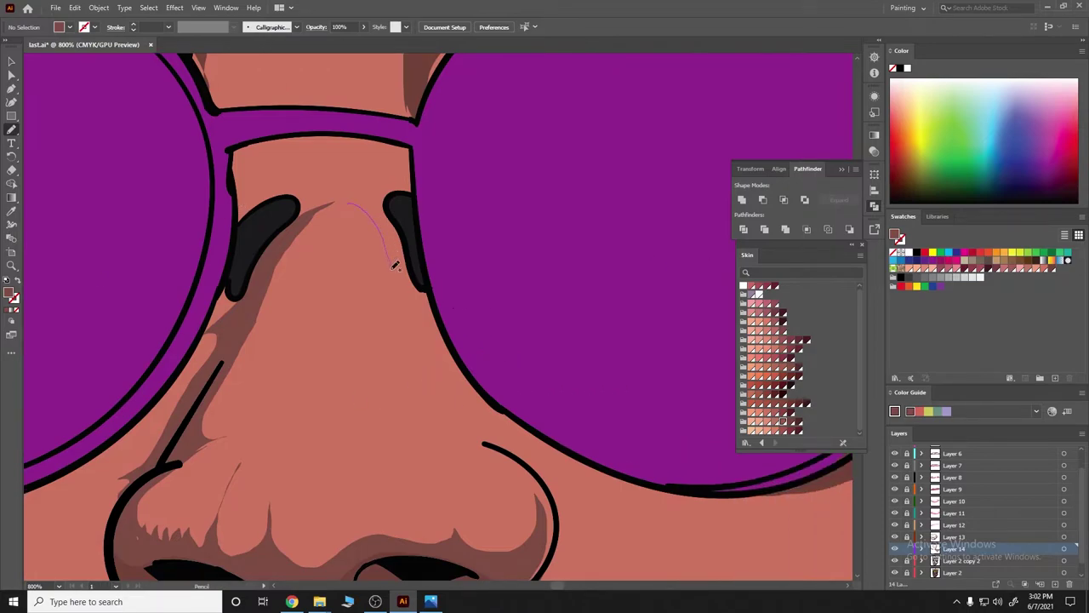
drag(395, 265, 383, 505)
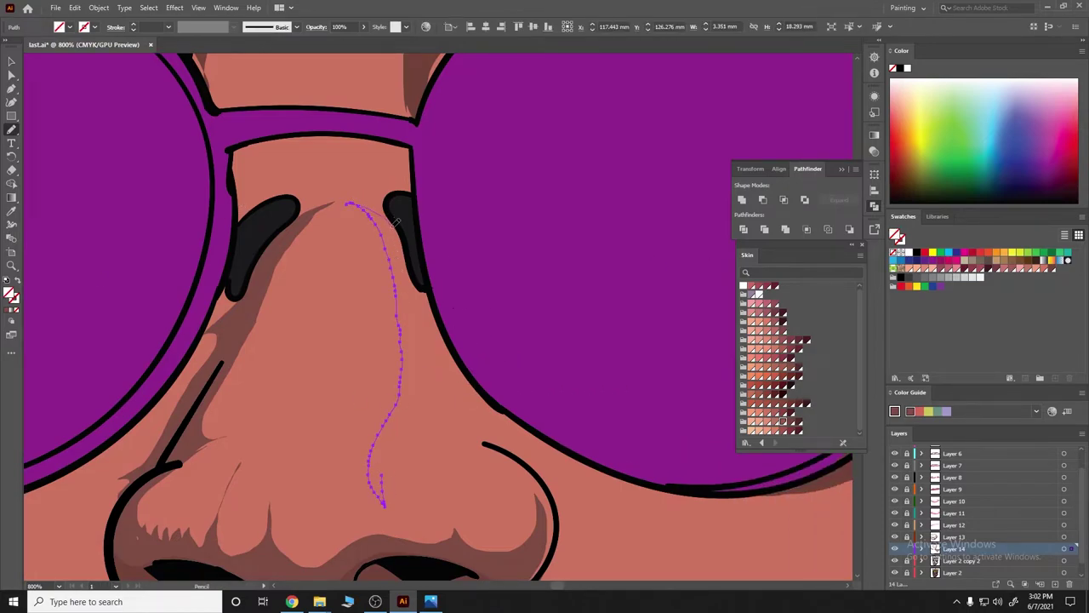
drag(439, 341, 493, 419)
scroll(445, 219, down, 3)
key(ctrl+shift+a)
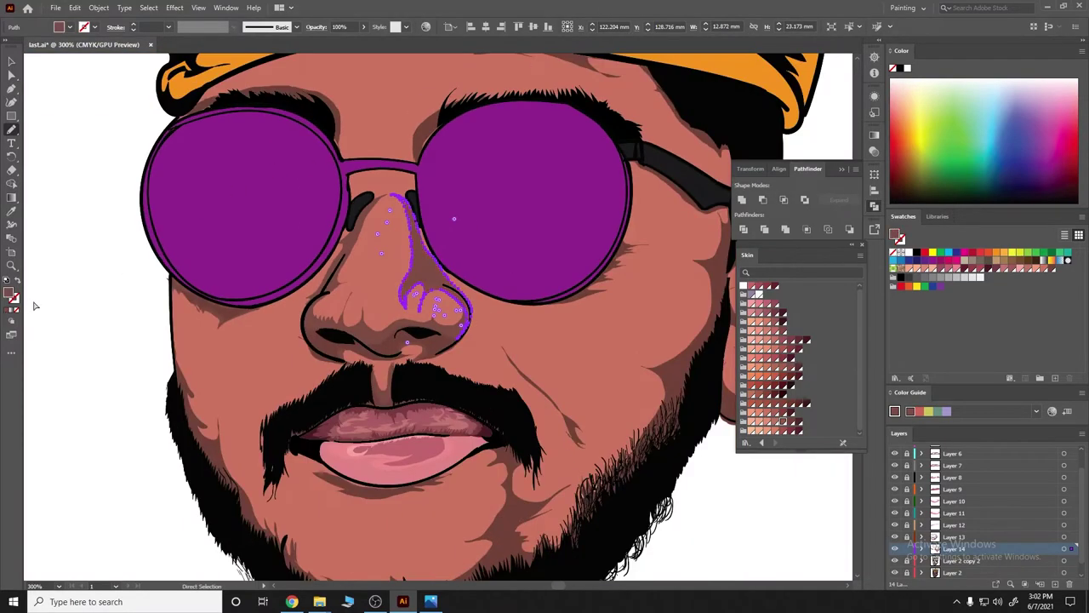
scroll(628, 360, down, 2)
scroll(476, 372, up, 2)
scroll(430, 289, up, 1)
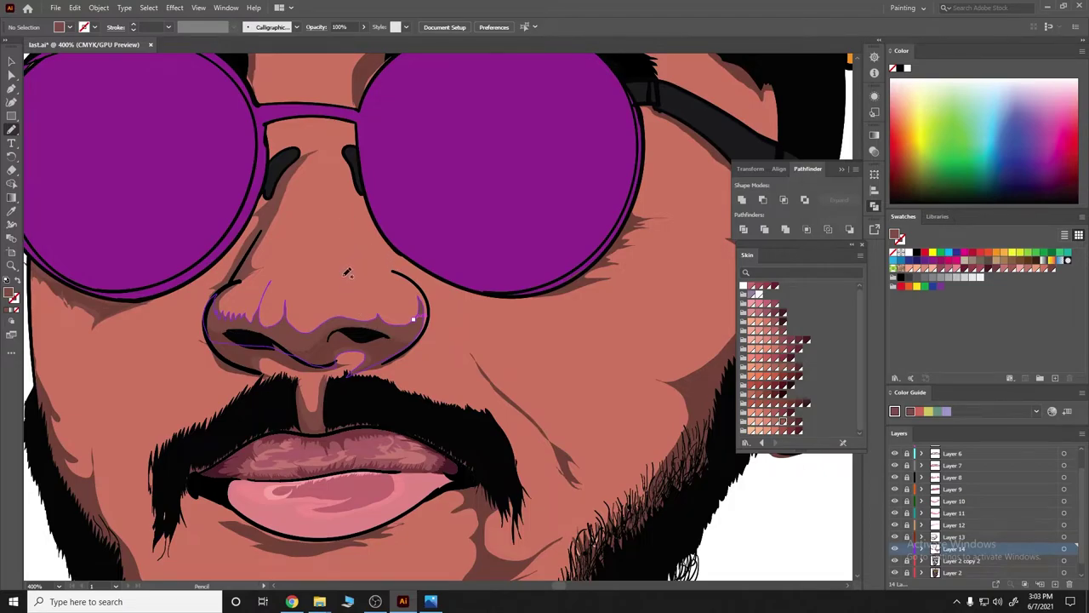
drag(347, 272, 344, 146)
key(ctrl+shift+a)
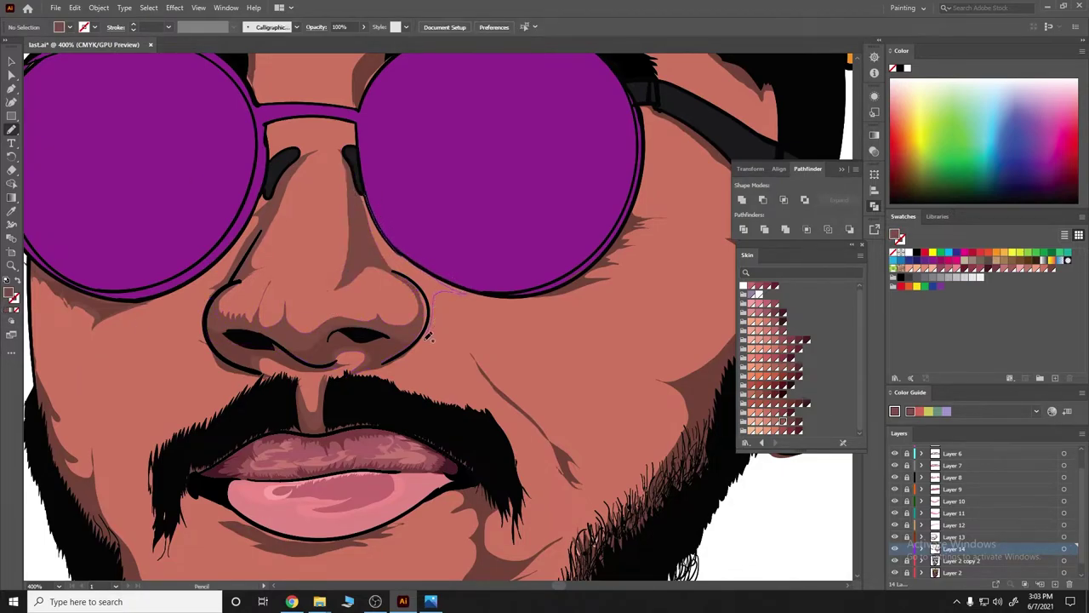
Draw a shadow curving along the right nostril edge.
drag(383, 370, 401, 353)
scroll(171, 323, up, 4)
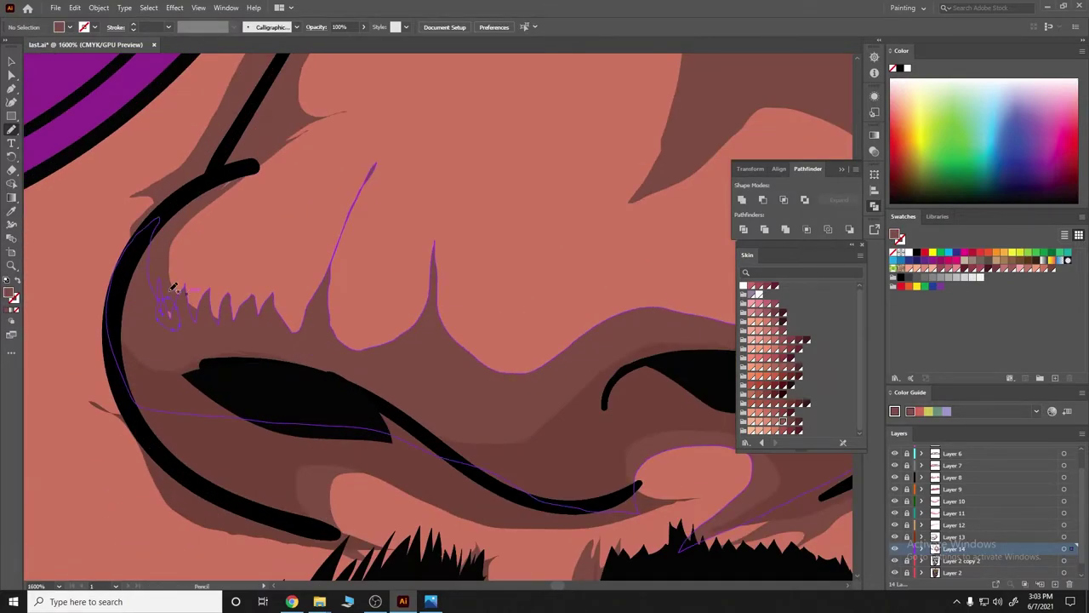
scroll(174, 340, down, 2)
scroll(280, 366, down, 4)
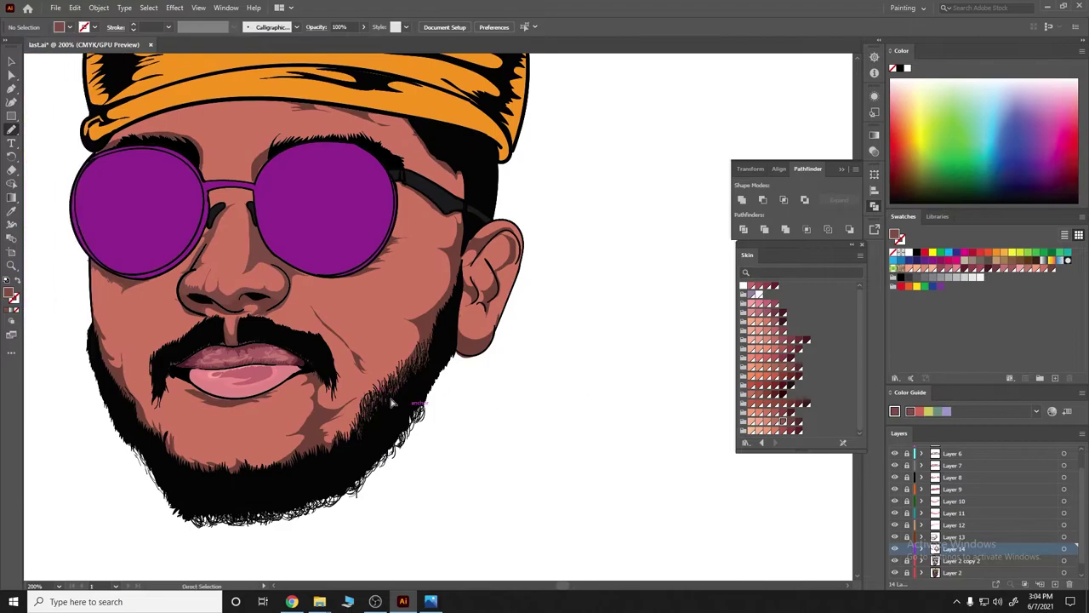
scroll(393, 404, down, 2)
scroll(340, 425, down, 2)
scroll(323, 442, up, 2)
scroll(255, 383, up, 2)
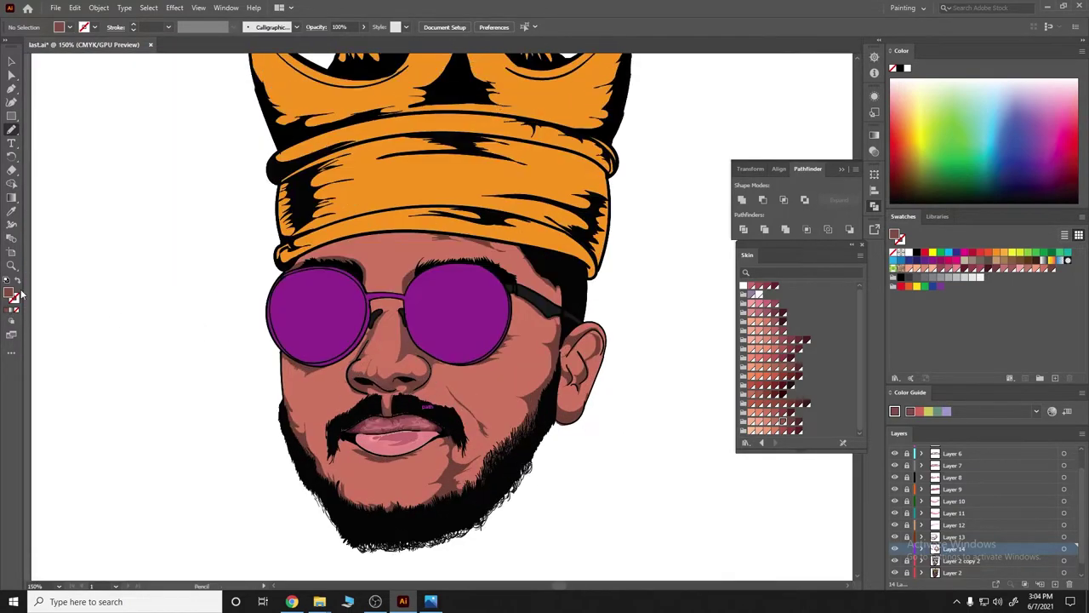
scroll(481, 441, up, 2)
scroll(466, 414, up, 2)
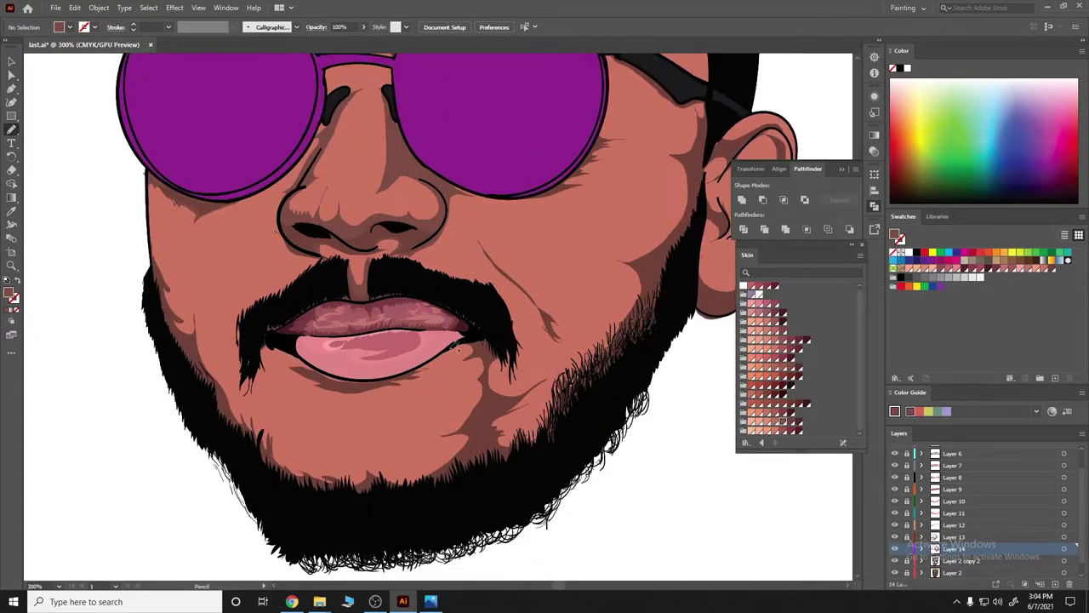
Draw jagged shadow shapes along the chin and up the jaw's beard edge.
drag(403, 434, 407, 478)
drag(310, 464, 281, 462)
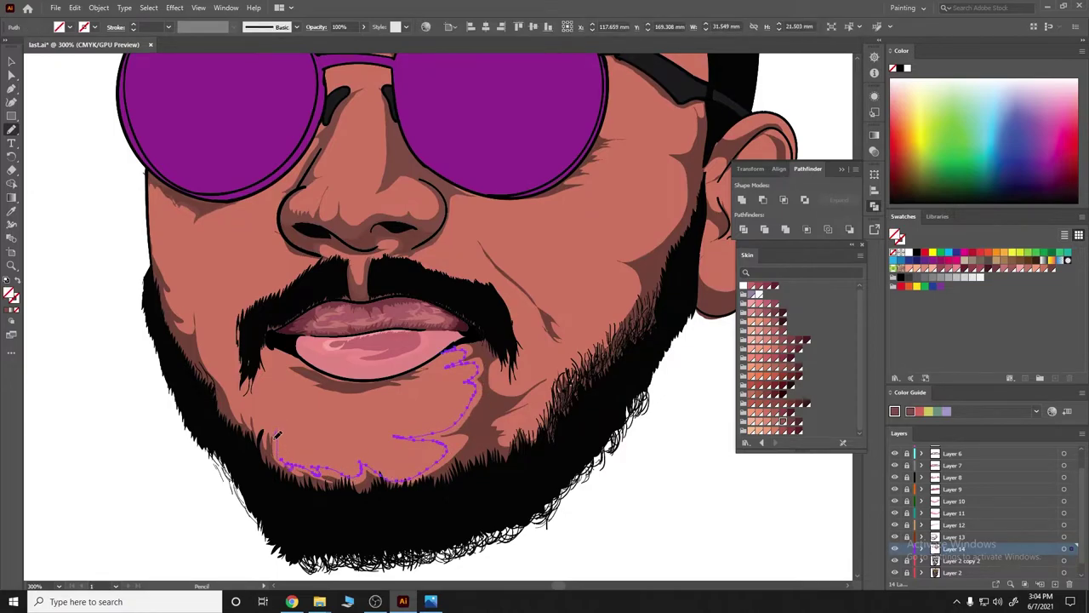
drag(253, 404, 225, 399)
drag(157, 256, 490, 347)
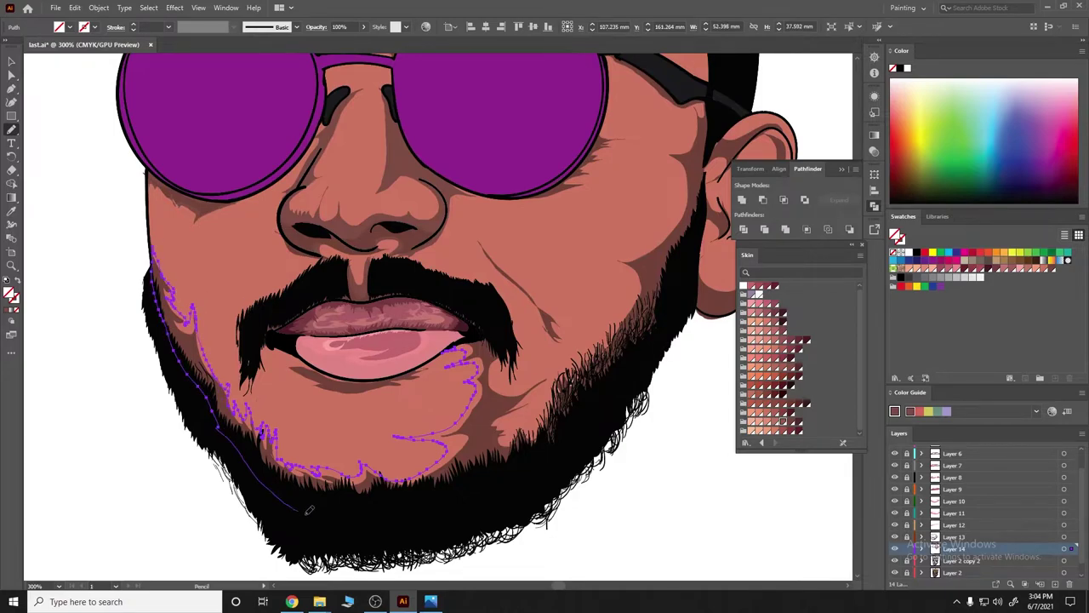
key(ctrl+shift+a)
scroll(65, 389, down, 3)
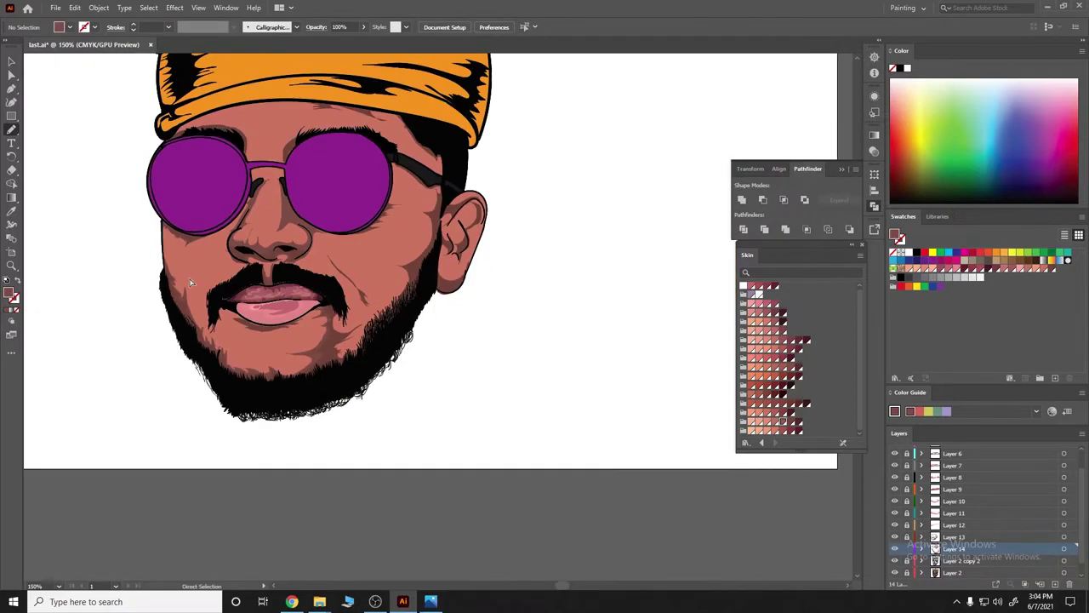
scroll(345, 387, up, 6)
Add a small shadow at the corner of the mouth.
drag(400, 381, 336, 394)
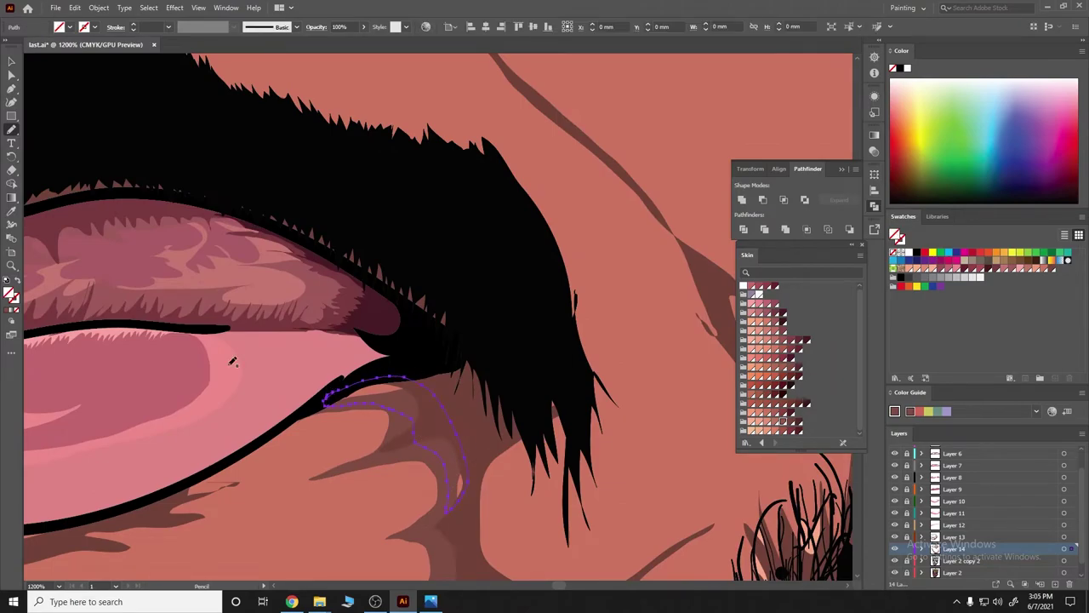
key(ctrl+shift+a)
scroll(541, 388, down, 8)
scroll(542, 388, left, 3)
scroll(397, 334, up, 3)
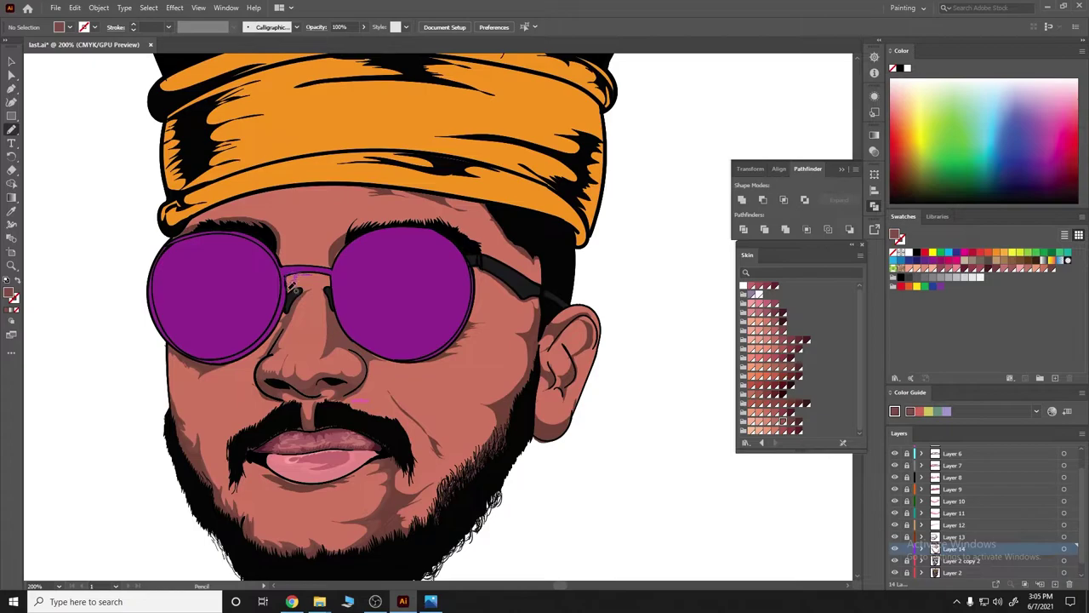
Pencil closed shadow shapes across the nose bridge, on the left side and near the bridge top.
scroll(306, 273, up, 5)
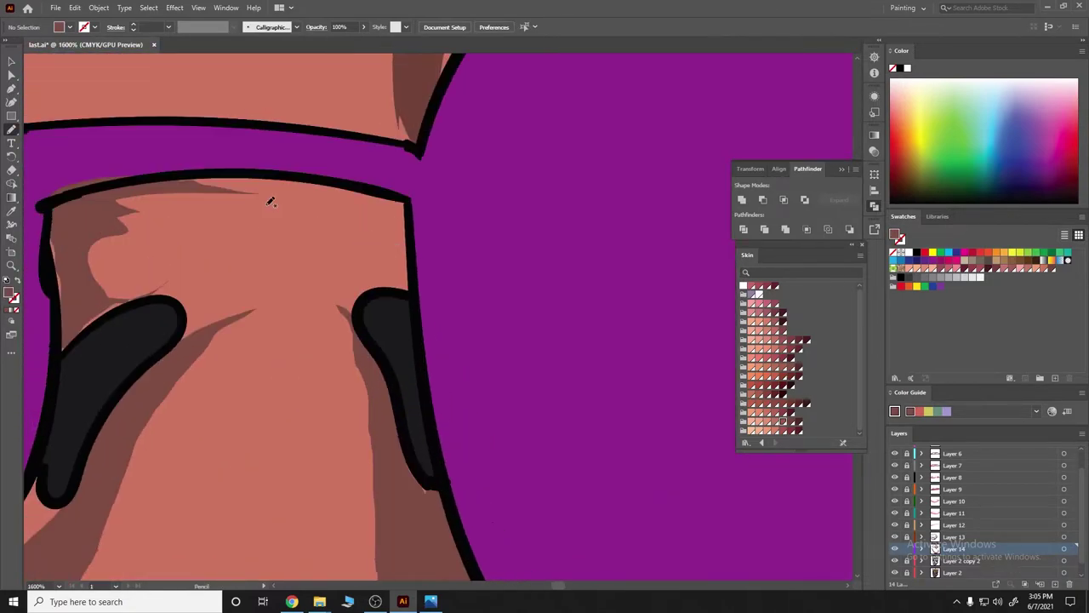
drag(241, 175, 351, 312)
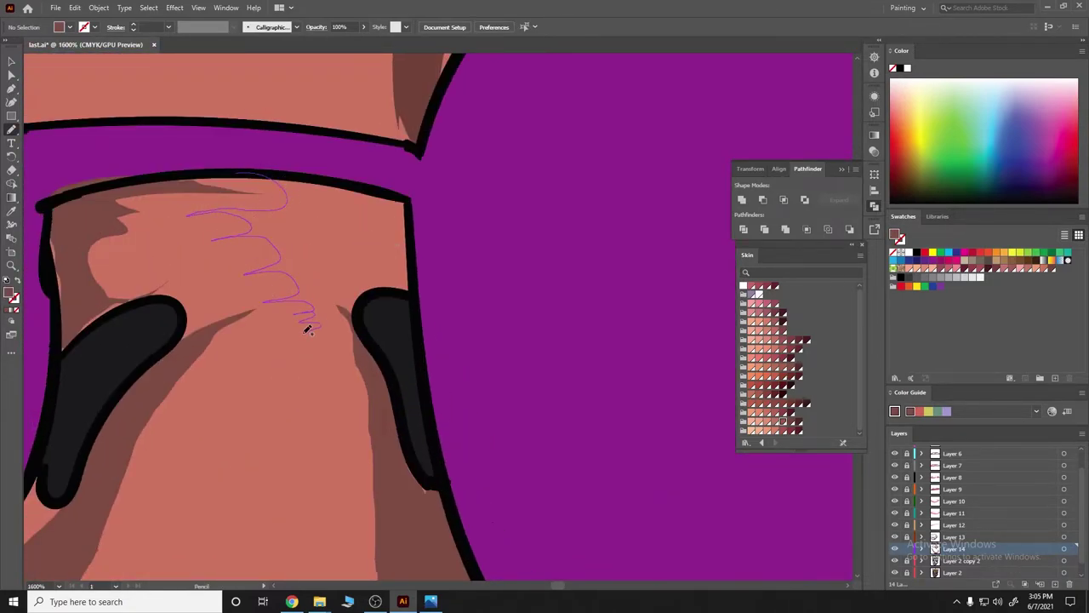
drag(351, 311, 241, 174)
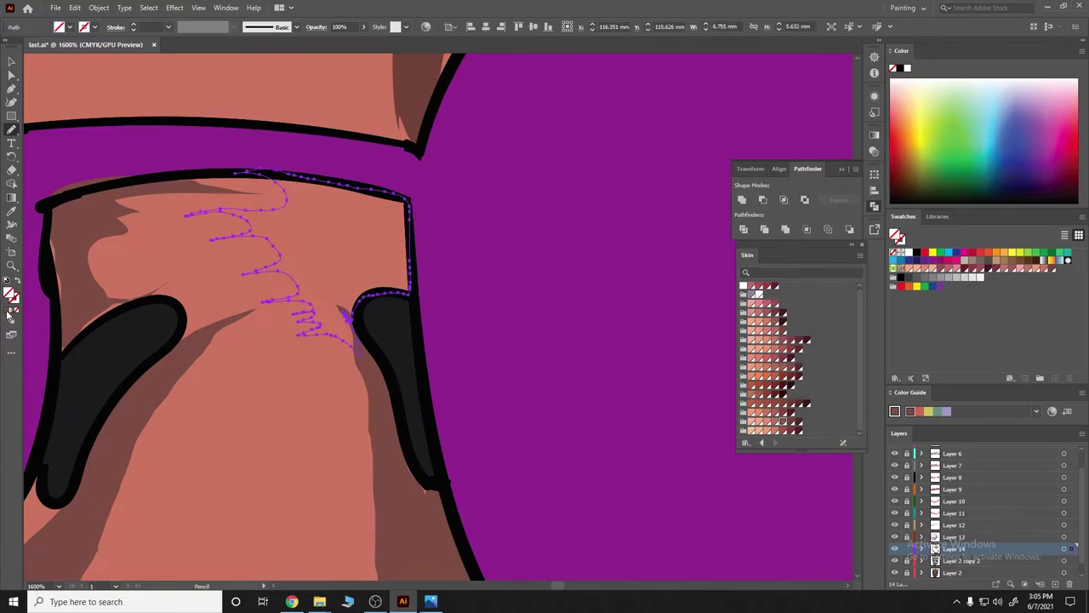
mouse_move(54, 266)
mouse_down()
mouse_move(116, 296)
mouse_move(114, 312)
mouse_move(53, 255)
mouse_up()
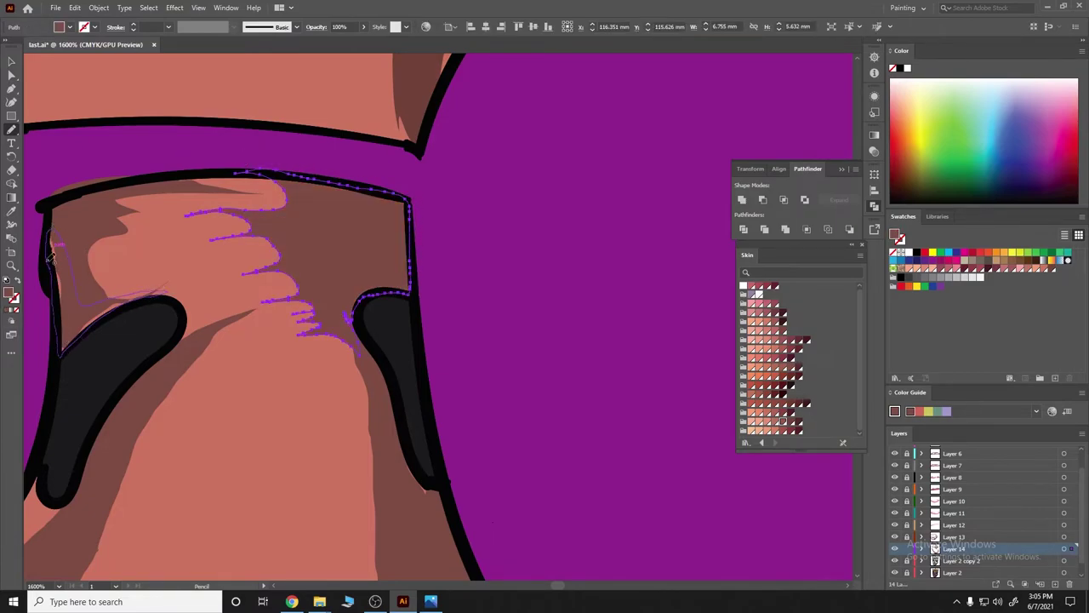
ctrl+click(148, 198)
drag(162, 196, 266, 192)
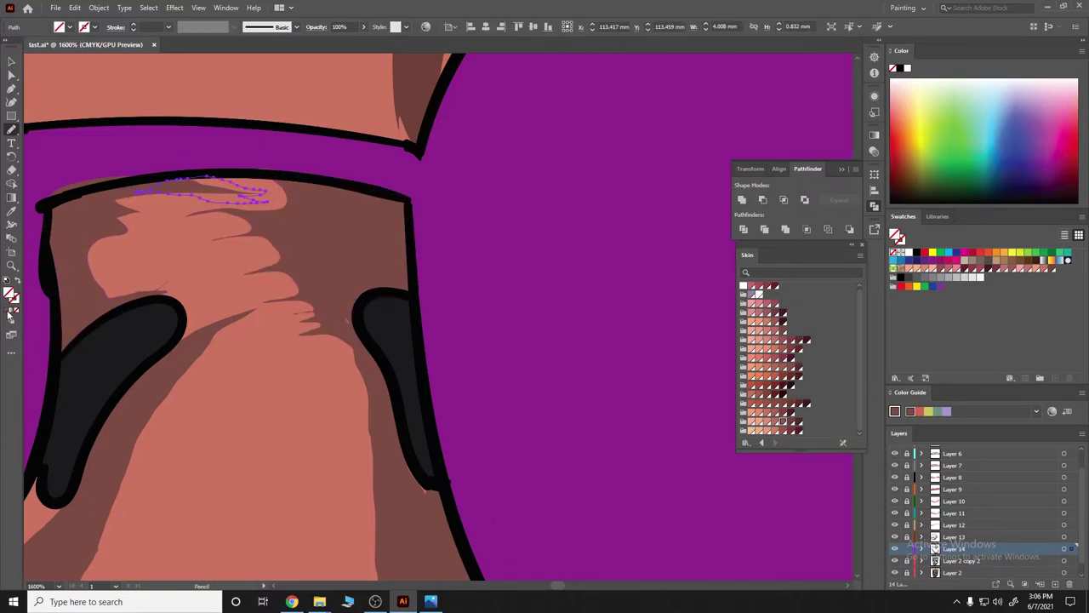
key(ctrl+0)
ctrl+click(693, 464)
Reshape the nose highlight smaller under the glasses bridge.
scroll(451, 311, down, 1)
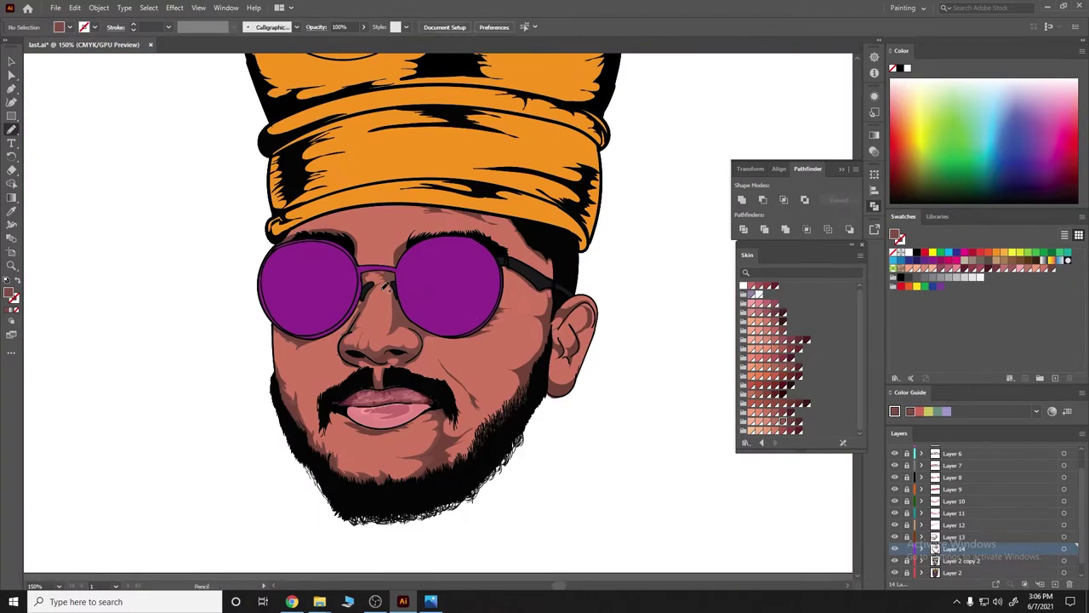
scroll(382, 286, up, 5)
scroll(398, 354, up, 5)
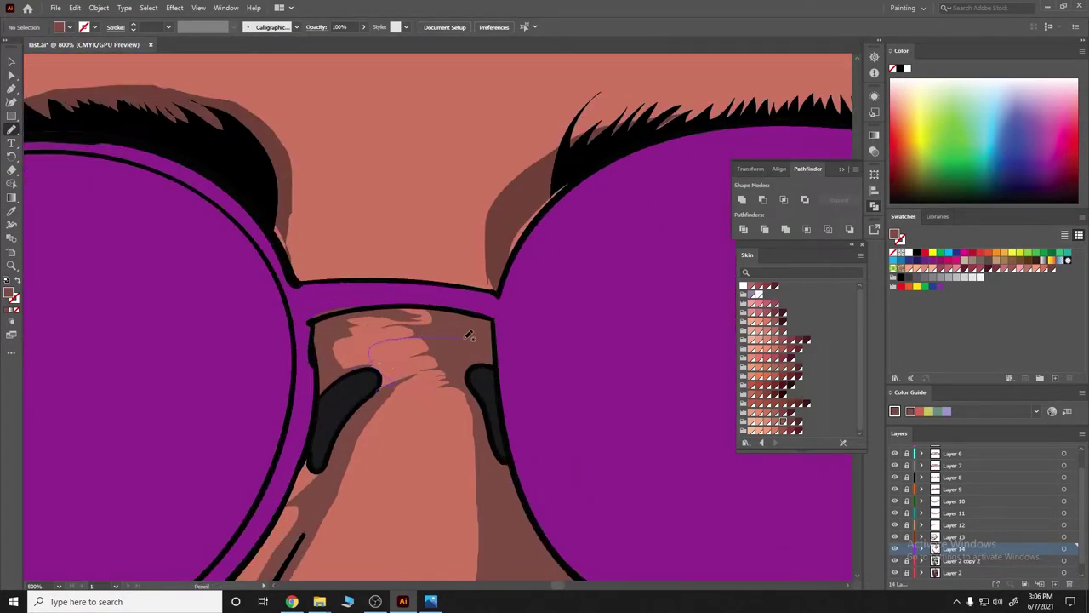
drag(468, 336, 374, 373)
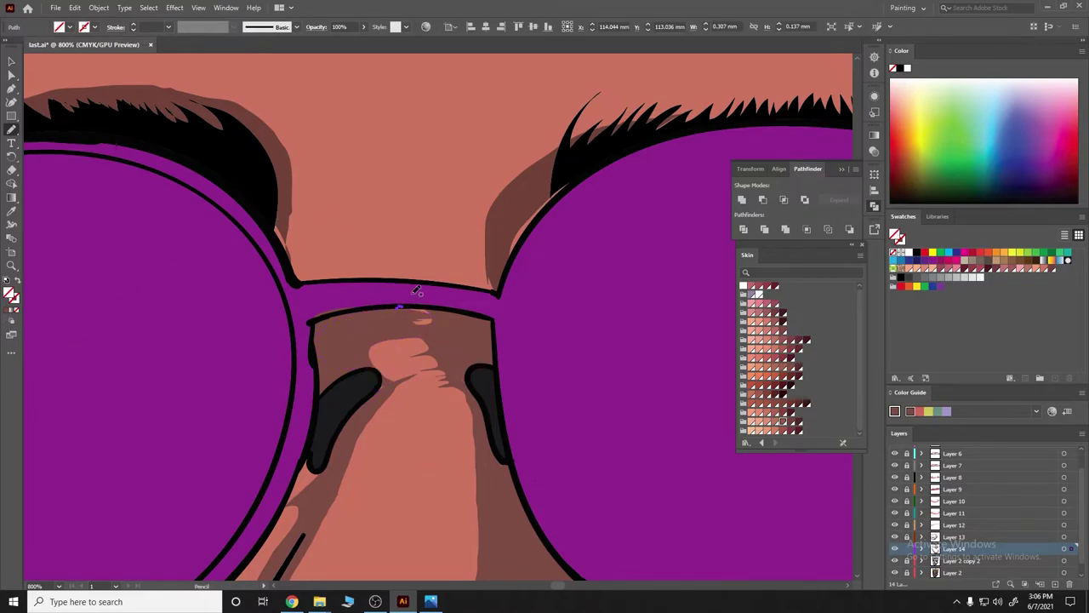
scroll(416, 290, down, 5)
scroll(525, 367, up, 2)
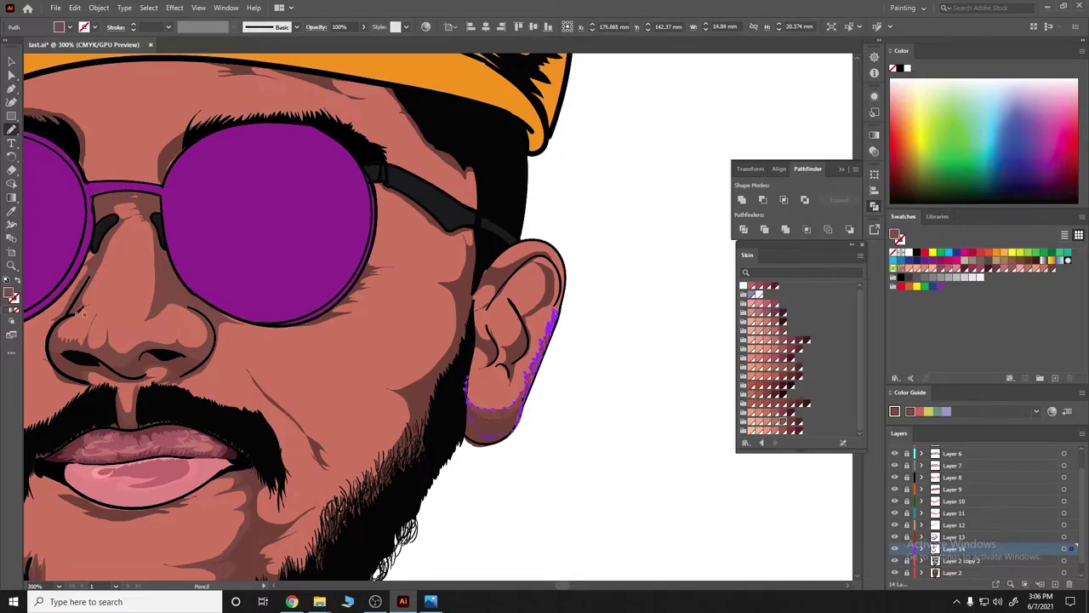
Pencil a shadow along the back edge of the ear.
key(ctrl+shift+a)
scroll(475, 407, up, 4)
scroll(475, 407, down, 3)
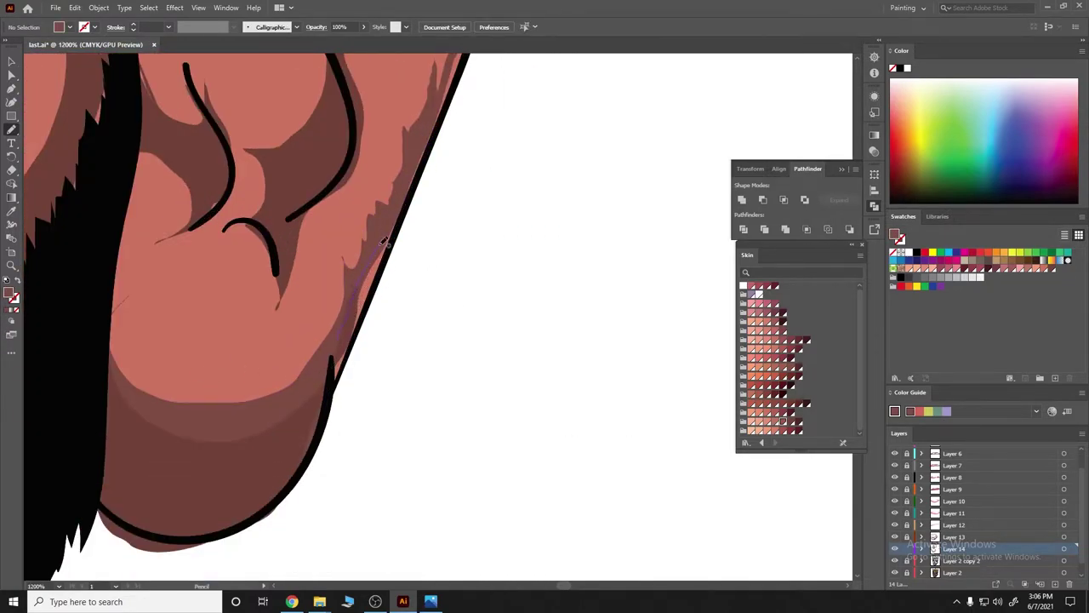
drag(383, 242, 333, 375)
key(ctrl+shift+a)
scroll(622, 311, down, 2)
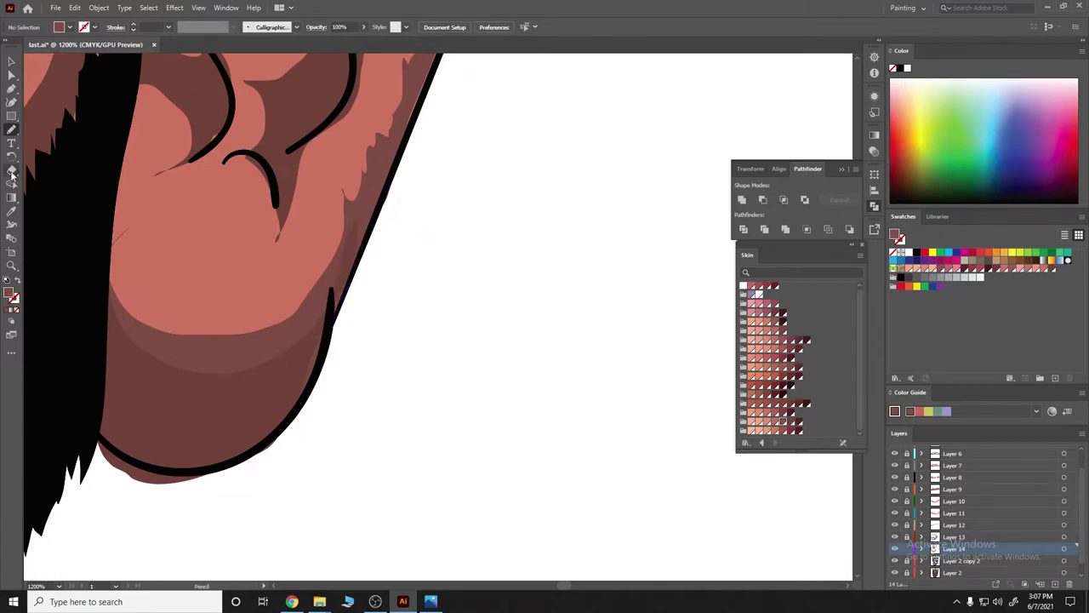
Resize the Eraser and erase the brown fill poking below the ear outline, undoing a bad erase.
double_click(11, 174)
click(443, 340)
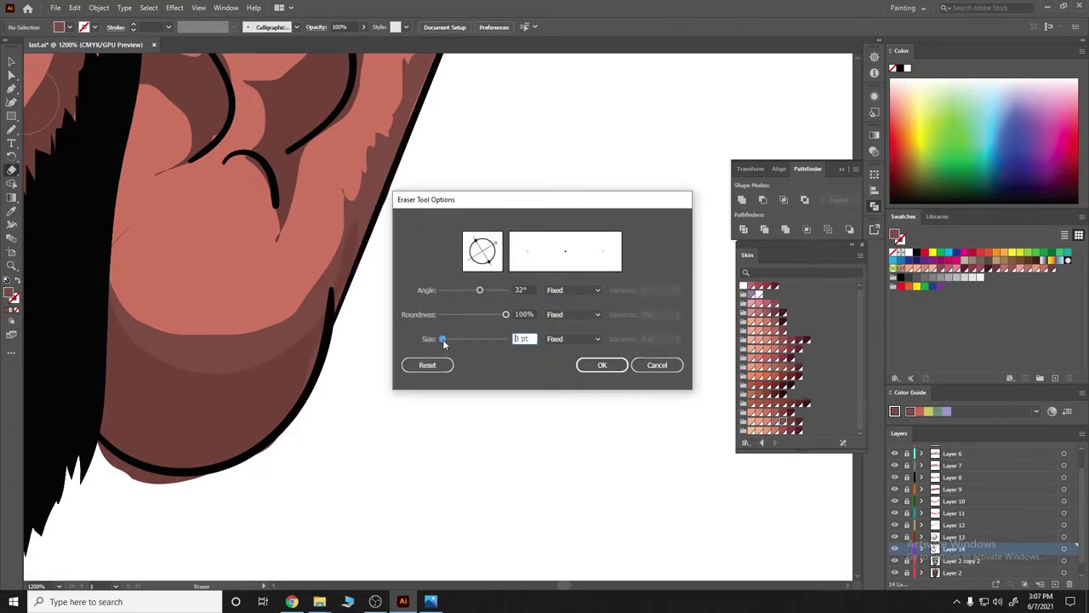
click(601, 364)
drag(103, 451, 278, 440)
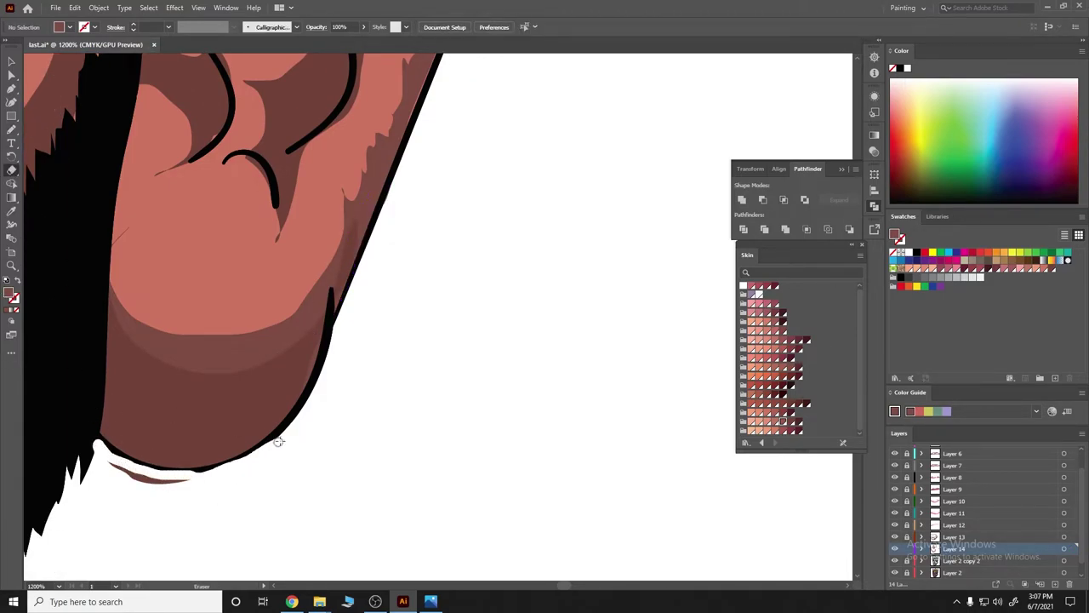
key(ctrl+z)
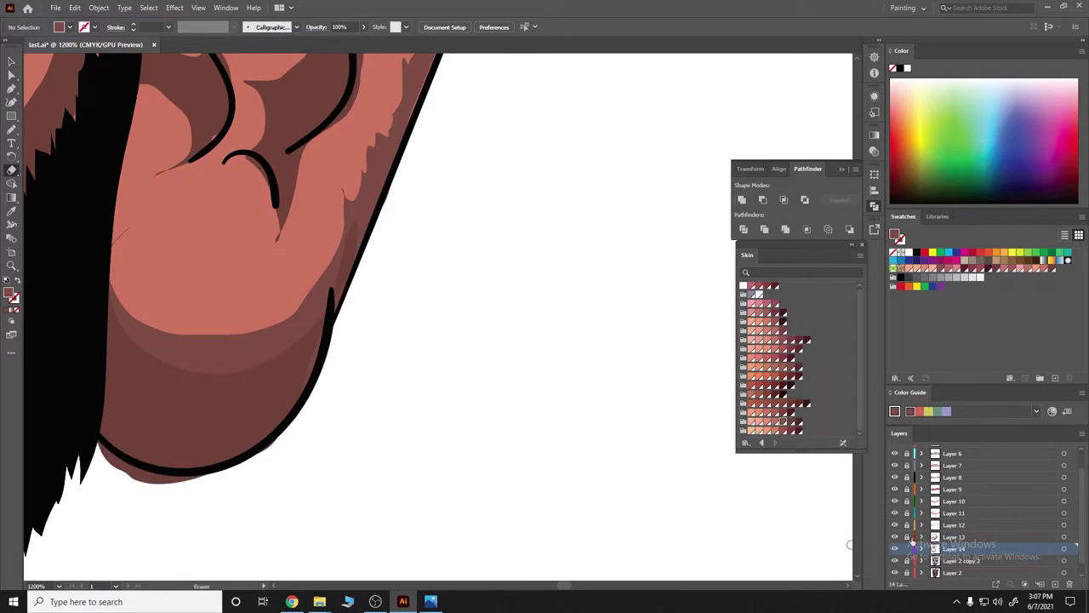
drag(96, 444, 223, 469)
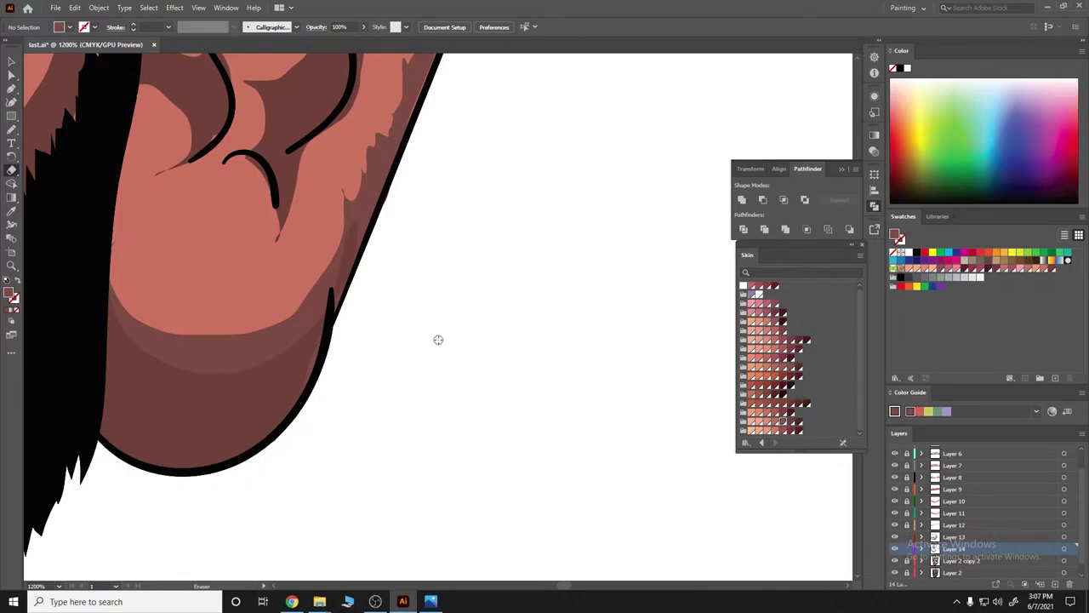
key(ctrl+0)
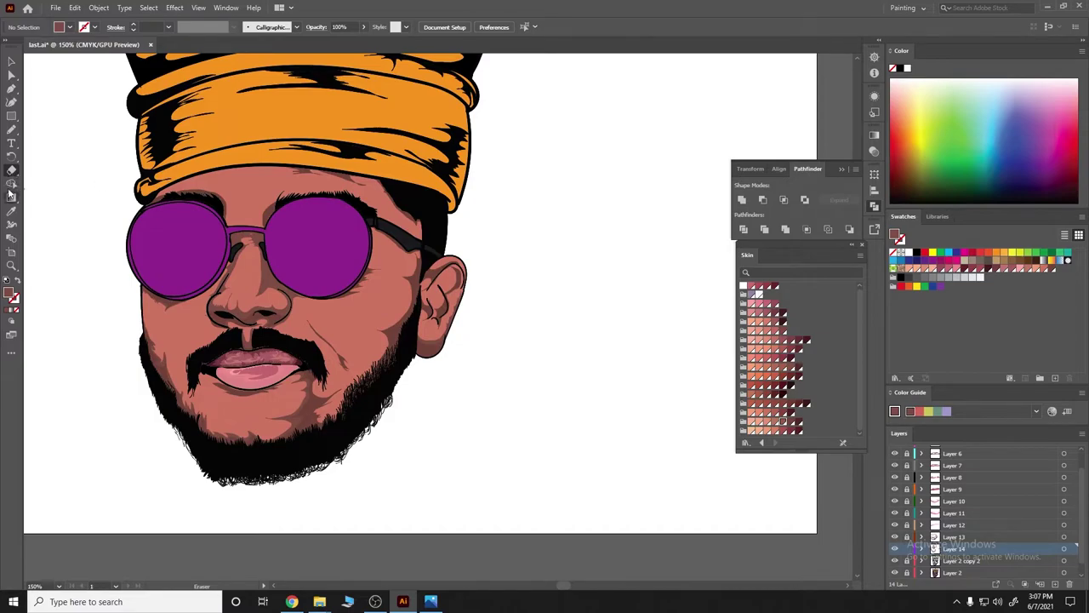
Return to the Pencil tool, accepting its drawing options.
double_click(11, 128)
key(Return)
scroll(280, 315, up, 2)
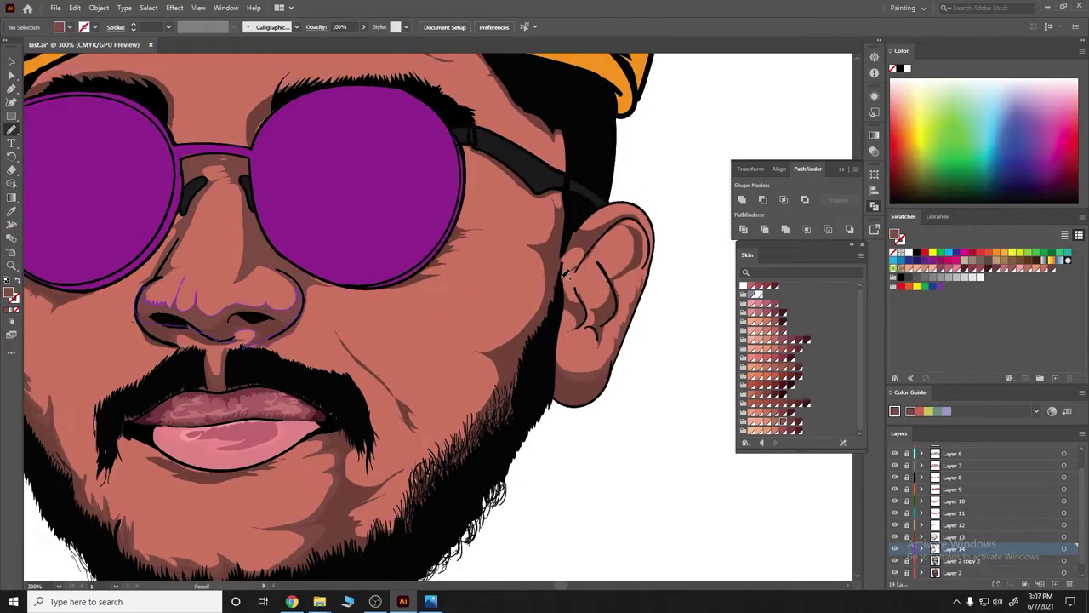
Pencil shadow shapes inside the ear and along the bottom of the lens.
drag(584, 290, 586, 317)
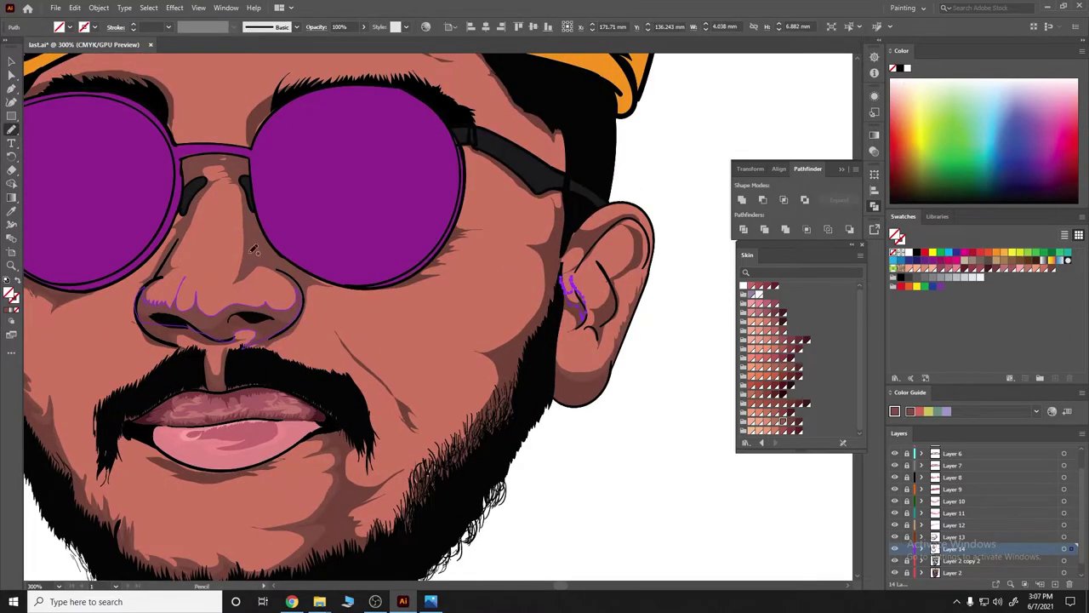
ctrl+click(651, 459)
ctrl+click(312, 271)
scroll(312, 328, up, 2)
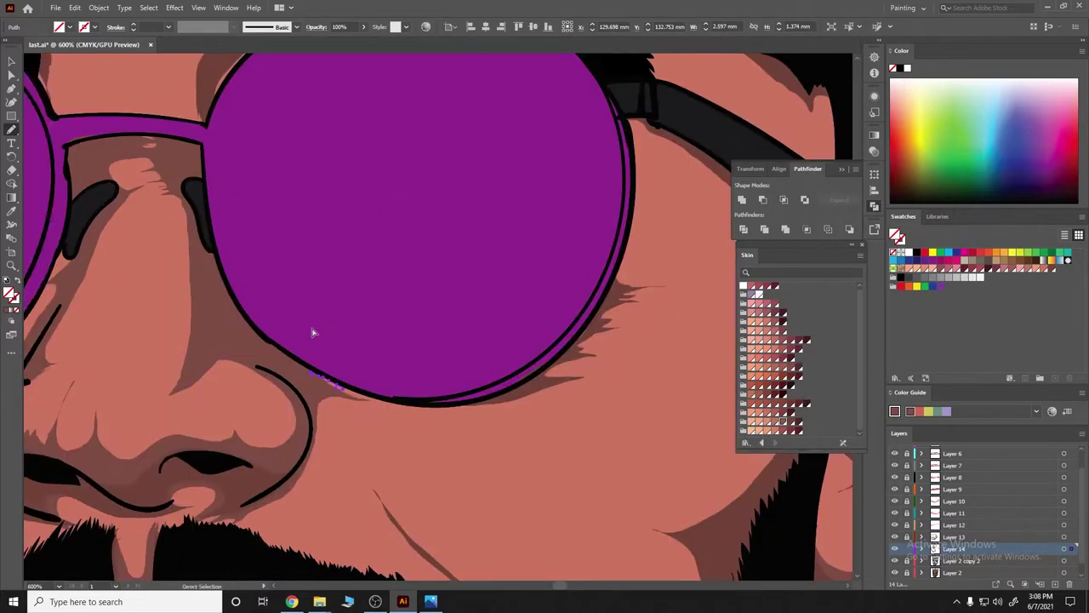
mouse_move(316, 393)
mouse_down()
mouse_move(388, 406)
mouse_move(231, 381)
mouse_up()
scroll(737, 497, down, 2)
key(ctrl+0)
Try a forehead shadow stroke below the turban, then undo it.
scroll(609, 436, up, 3)
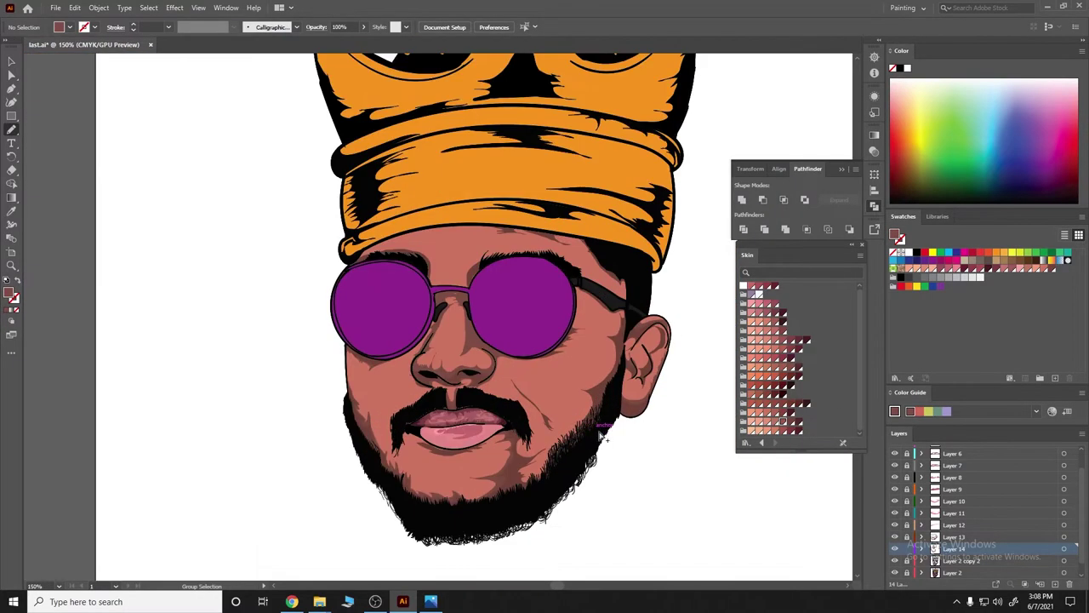
scroll(609, 436, up, 1)
scroll(618, 419, down, 1)
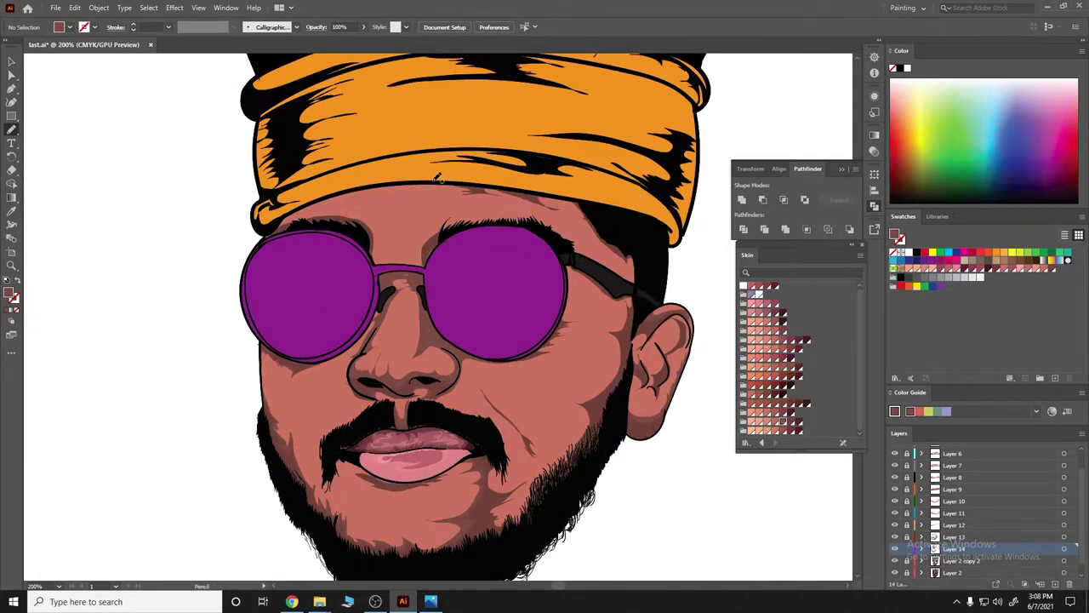
drag(400, 183, 549, 208)
key(ctrl+z)
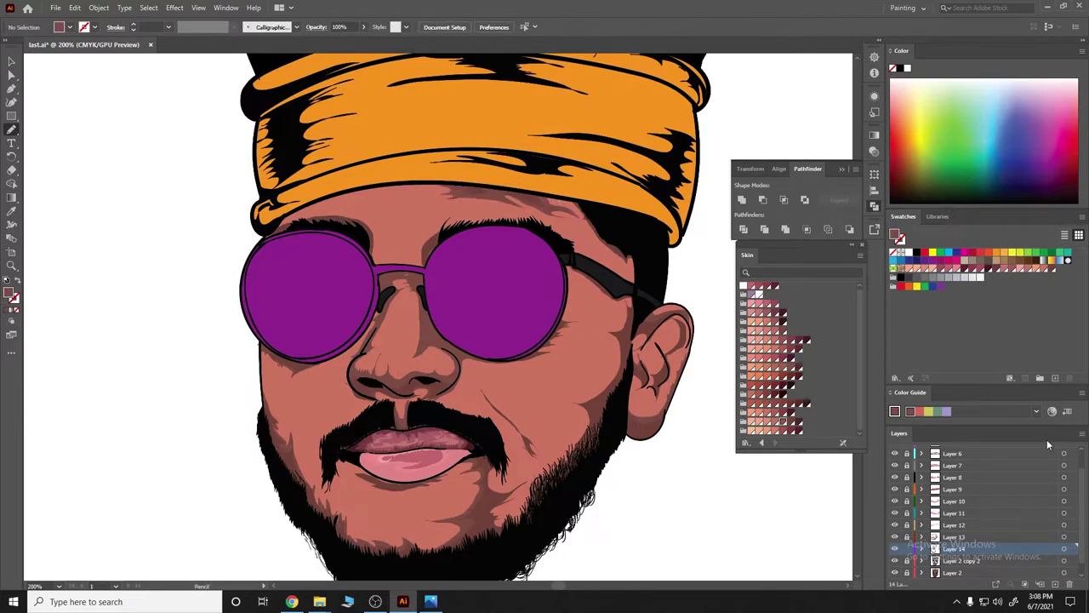
scroll(542, 235, right, 2)
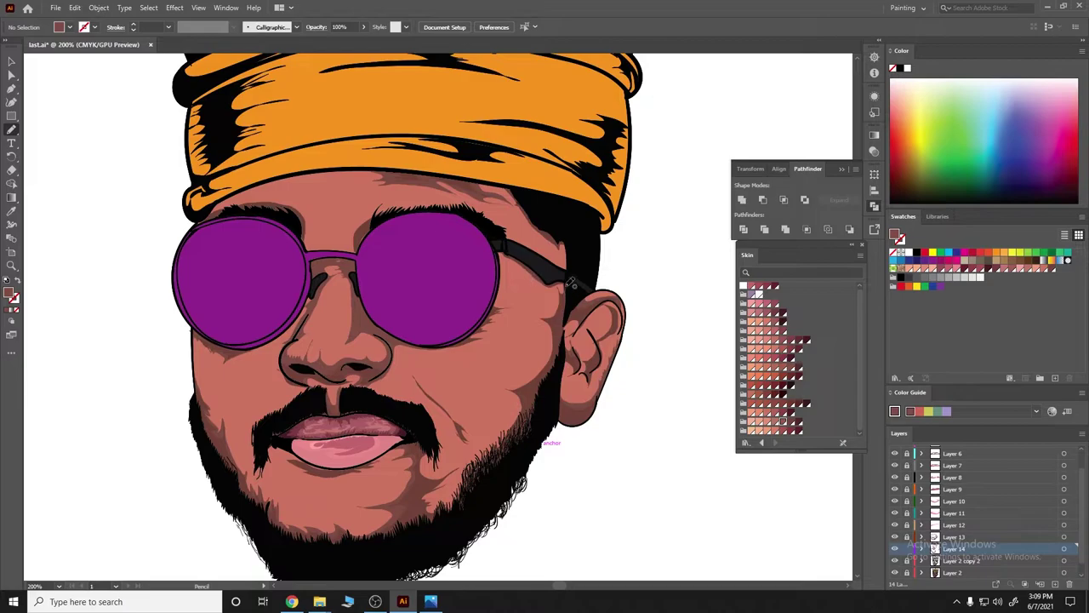
Pencil a cheek shadow along the beard, then add a new Layer 15.
mouse_move(572, 286)
mouse_down()
mouse_move(540, 317)
mouse_move(513, 385)
mouse_up()
drag(499, 436, 568, 291)
scroll(343, 380, down, 3)
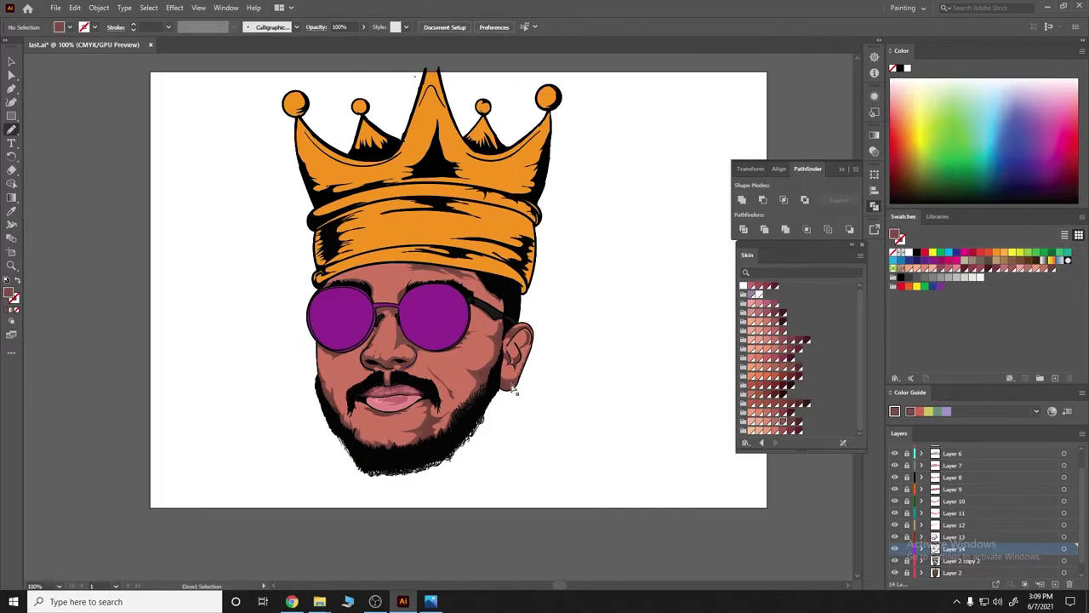
scroll(344, 380, up, 3)
click(1056, 584)
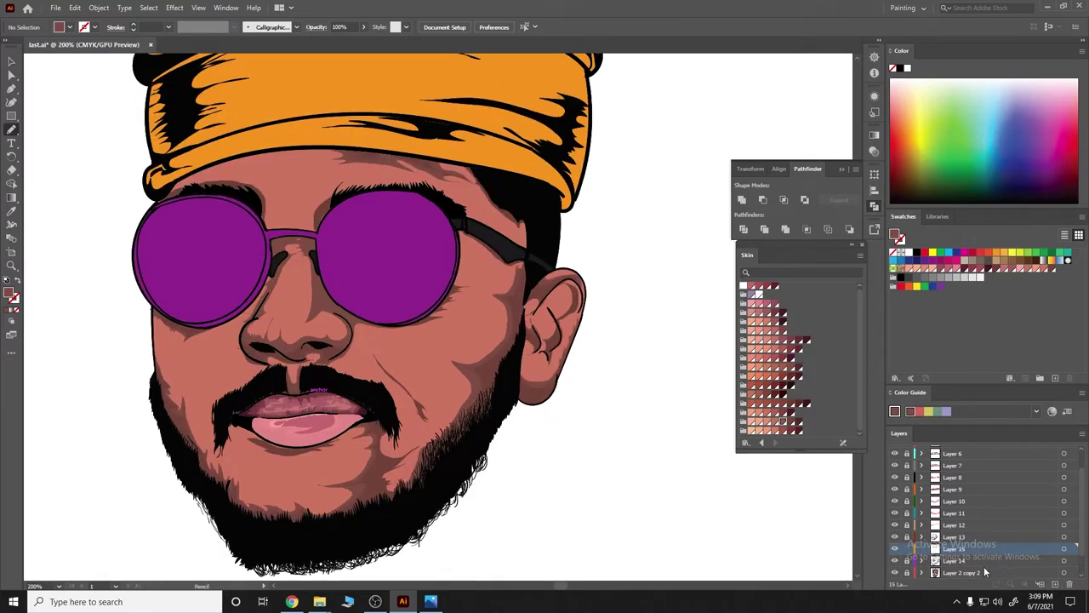
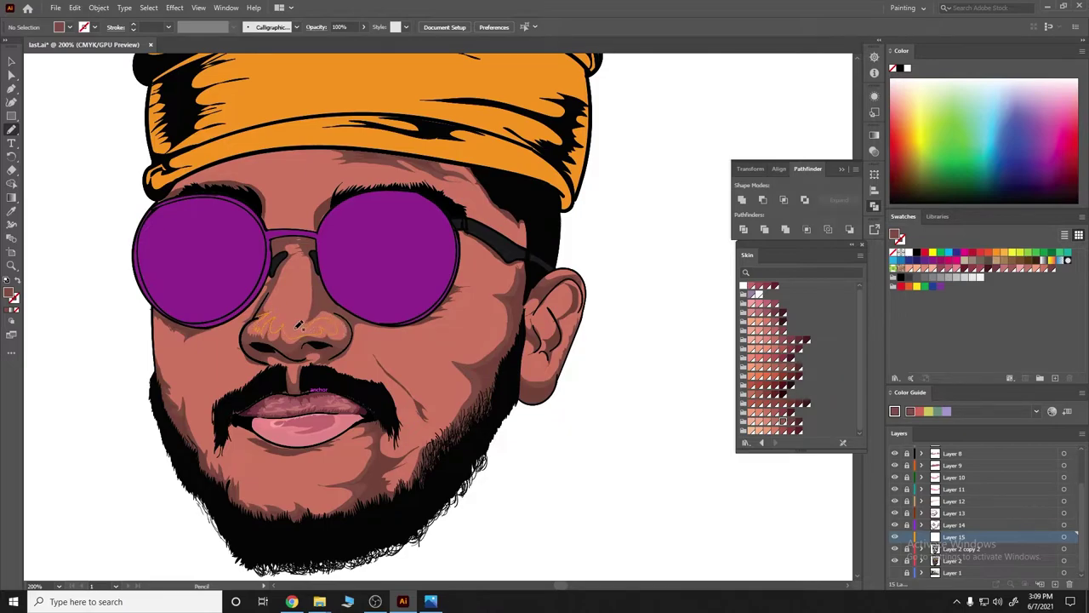
Draw skin-tone highlight shapes on the nose and up its bridge, discarding a stray scribble.
drag(347, 317, 251, 322)
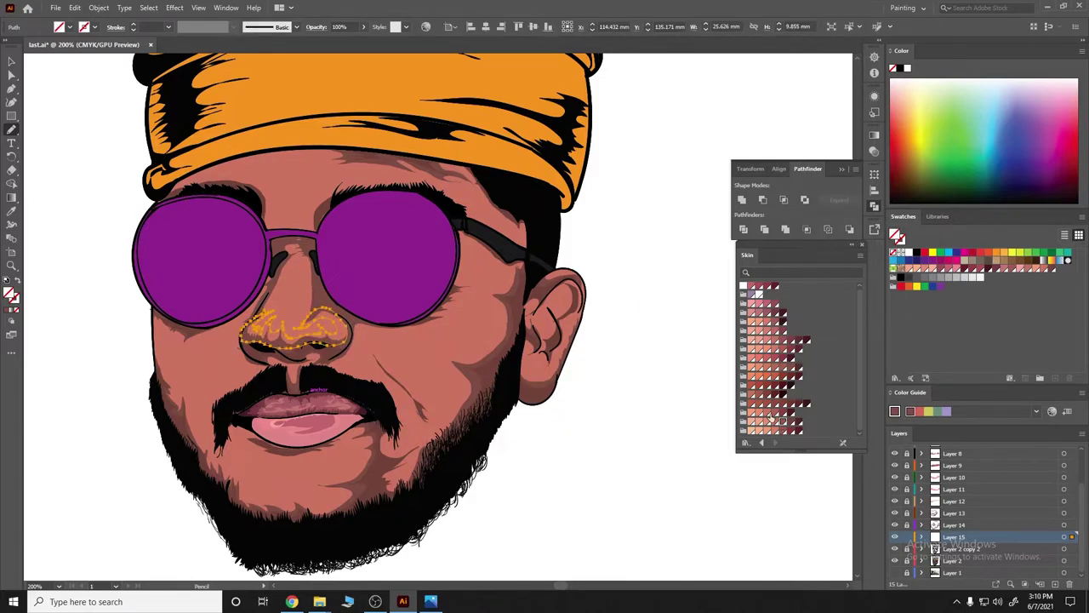
click(772, 419)
key(ctrl+shift+a)
scroll(259, 310, up, 3)
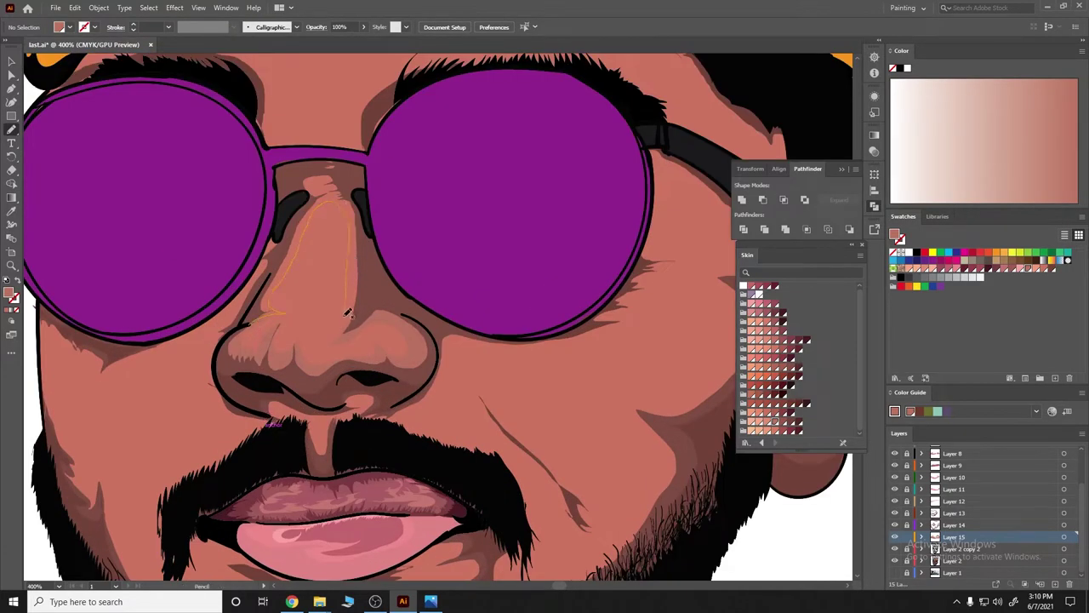
mouse_move(347, 313)
mouse_down()
mouse_move(361, 211)
mouse_move(298, 217)
mouse_up()
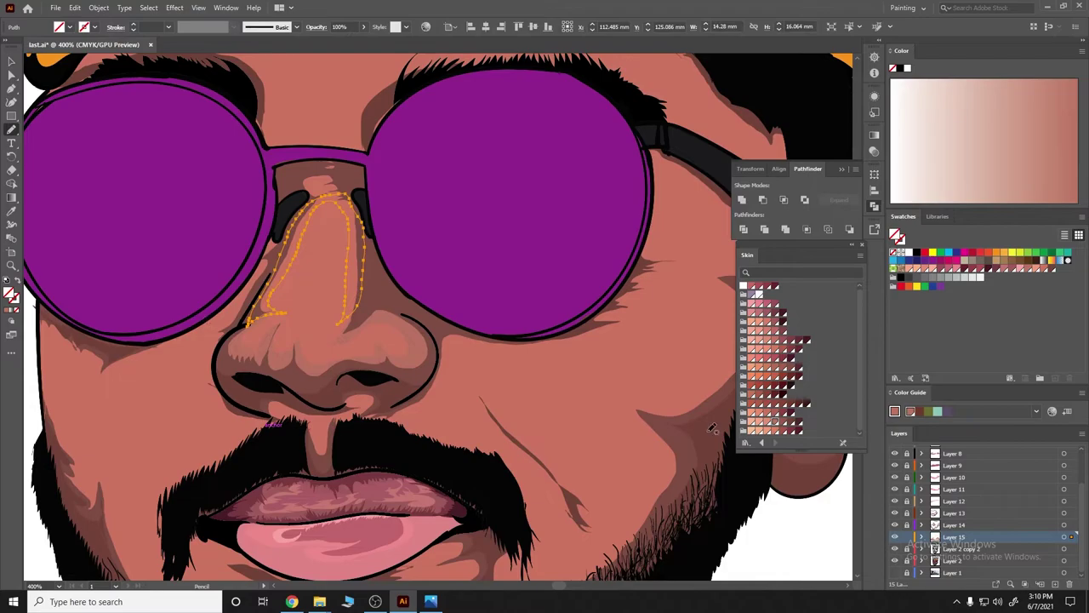
click(7, 310)
drag(335, 186, 319, 181)
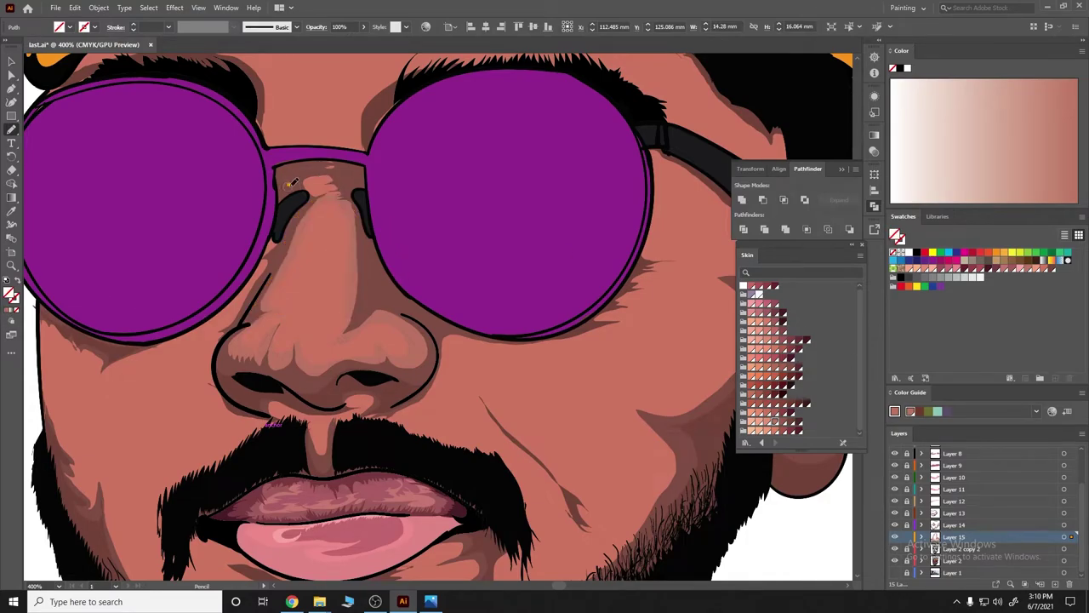
key(ctrl+z)
key(ctrl+minus)
key(ctrl+minus)
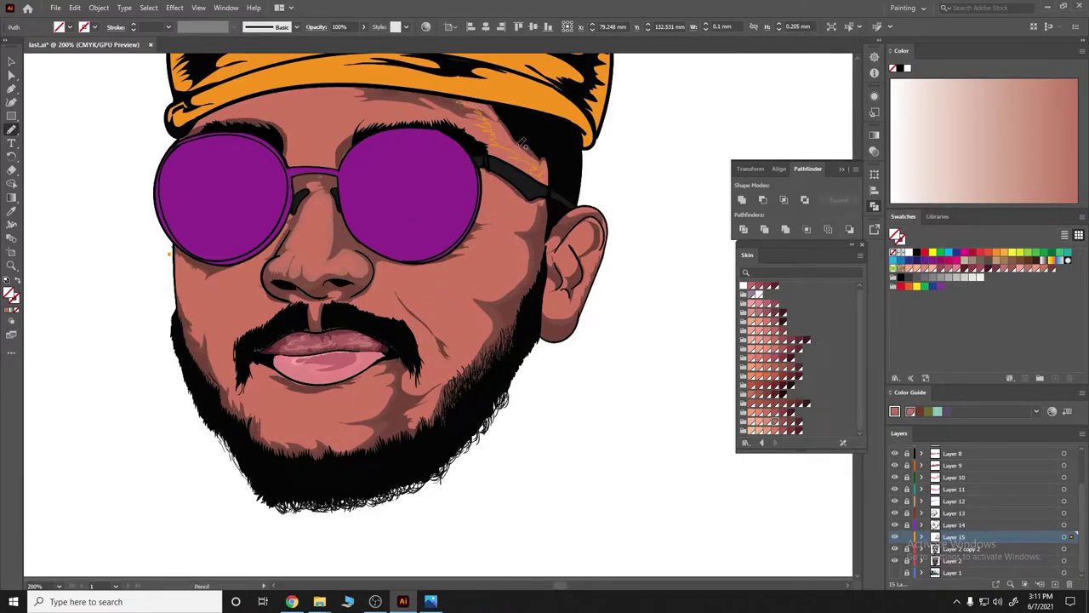
Add highlights at the temple, along the left brow and on the cheek below the left lens.
drag(545, 169, 470, 102)
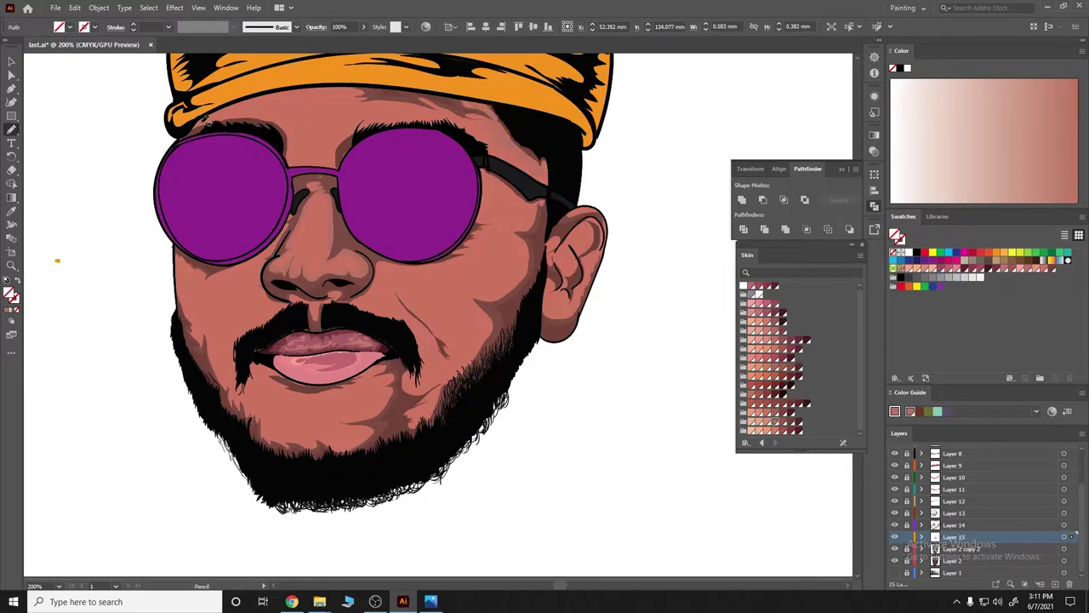
mouse_move(212, 134)
mouse_down()
mouse_move(285, 126)
mouse_move(187, 127)
mouse_up()
drag(184, 253, 196, 336)
key(ctrl+z)
scroll(498, 321, down, 2)
scroll(661, 486, up, 3)
scroll(477, 460, up, 1)
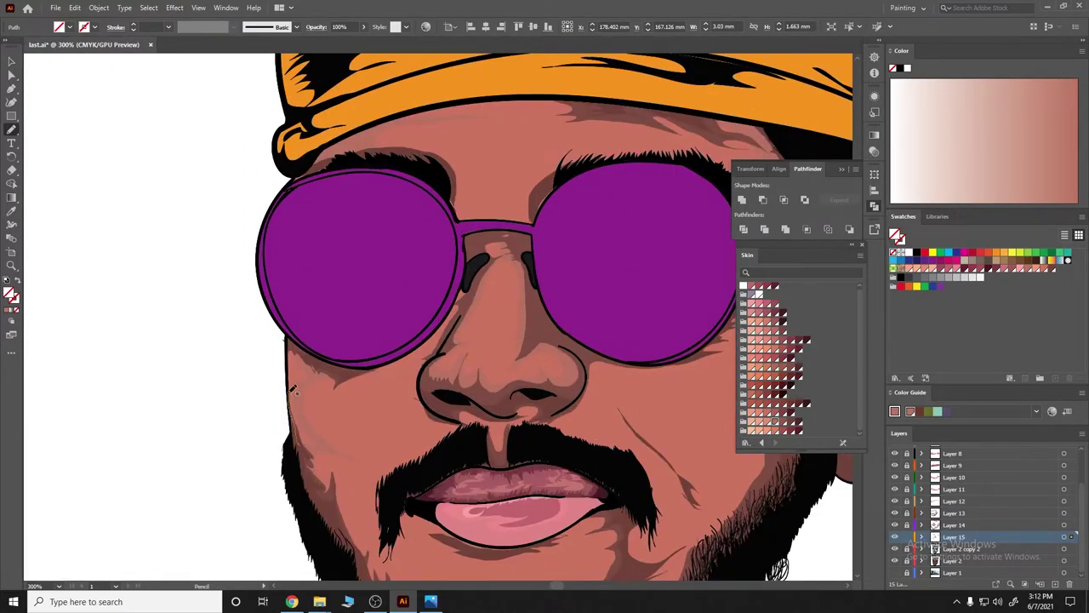
drag(292, 388, 317, 372)
Draw highlights along the cheek crease, up toward the lens and by the chin in pinker skin.
scroll(80, 286, down, 1)
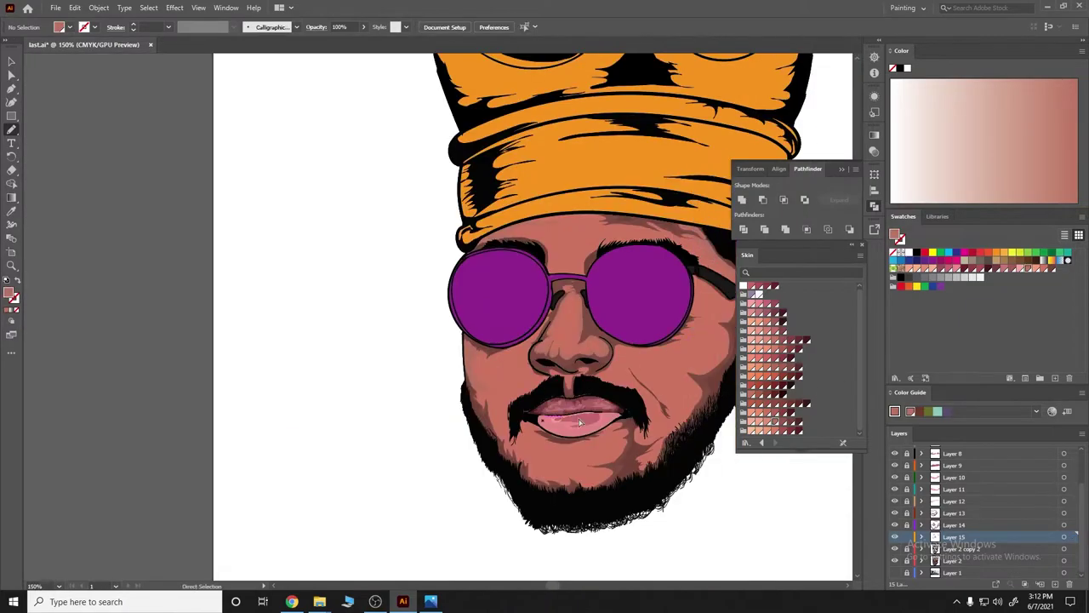
scroll(255, 340, down, 2)
scroll(448, 372, up, 3)
drag(448, 372, 510, 417)
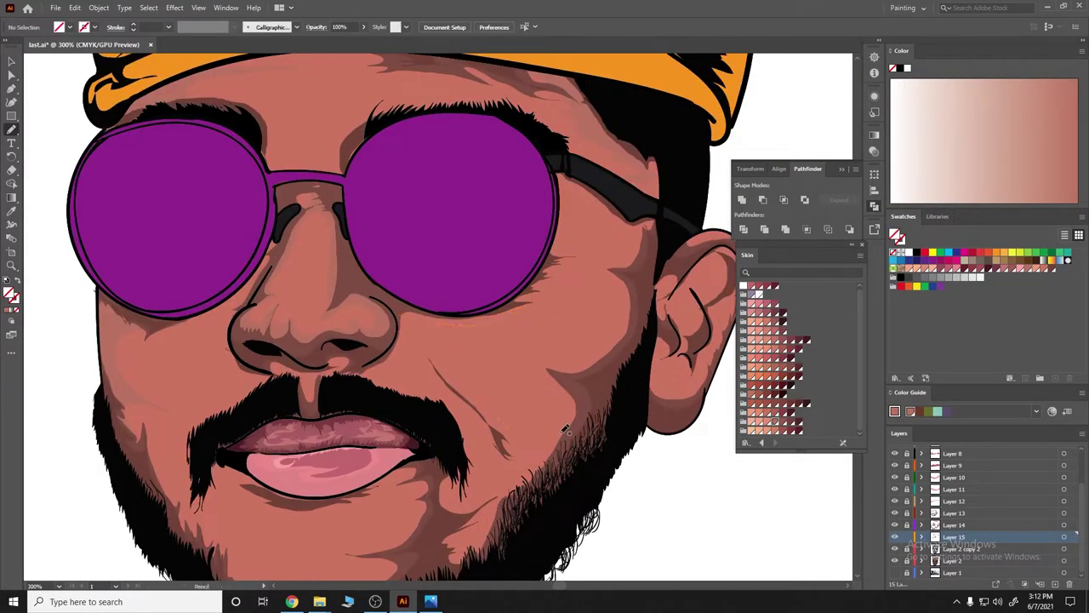
drag(450, 382, 435, 324)
scroll(403, 361, down, 3)
scroll(404, 361, right, 2)
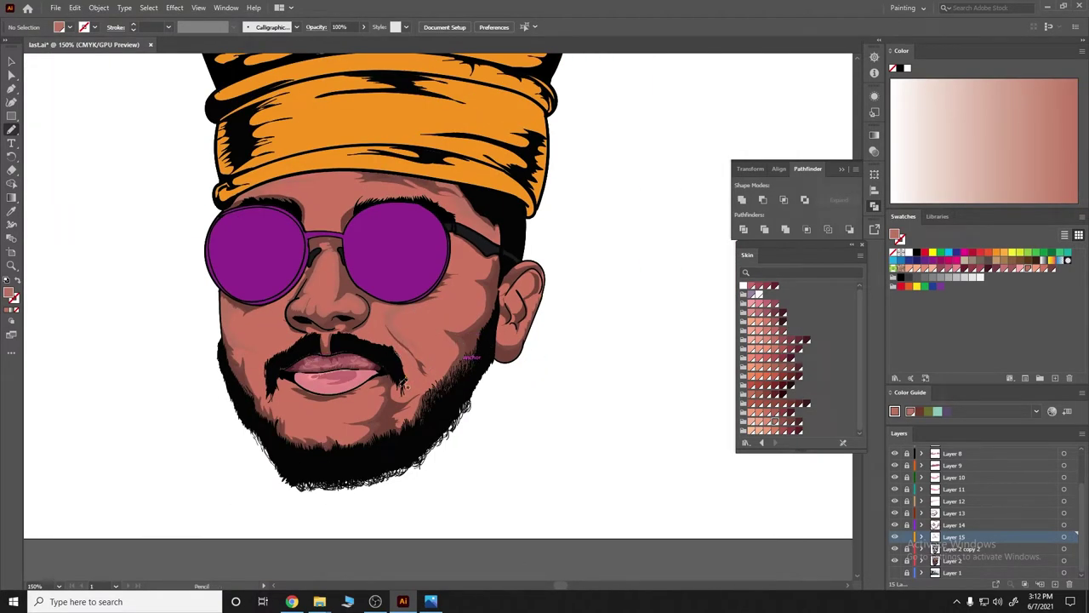
mouse_move(404, 411)
mouse_down()
mouse_move(391, 371)
mouse_move(364, 385)
mouse_up()
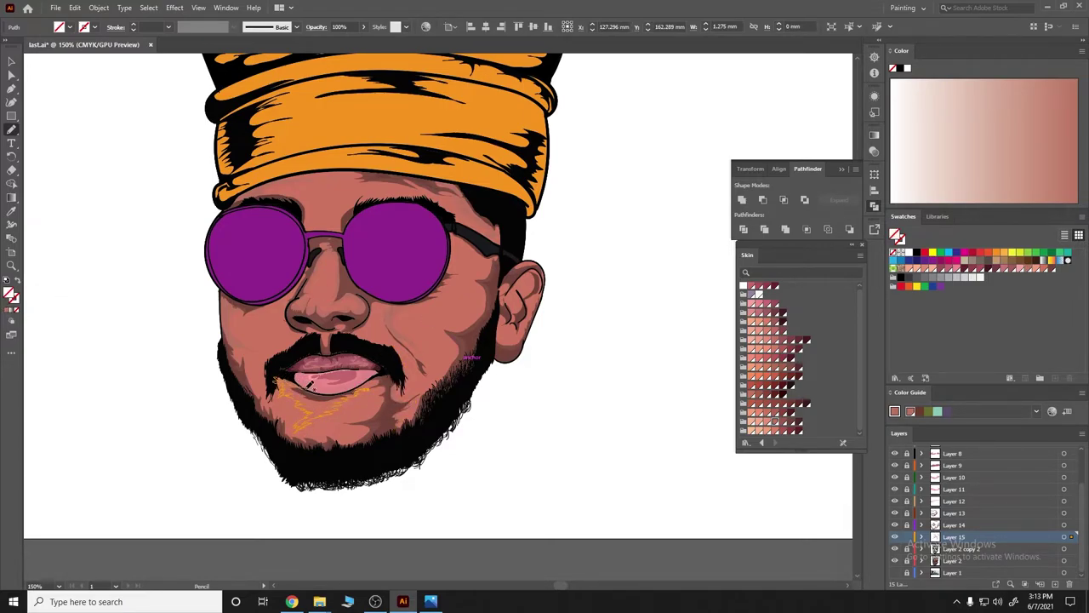
ctrl+click(59, 312)
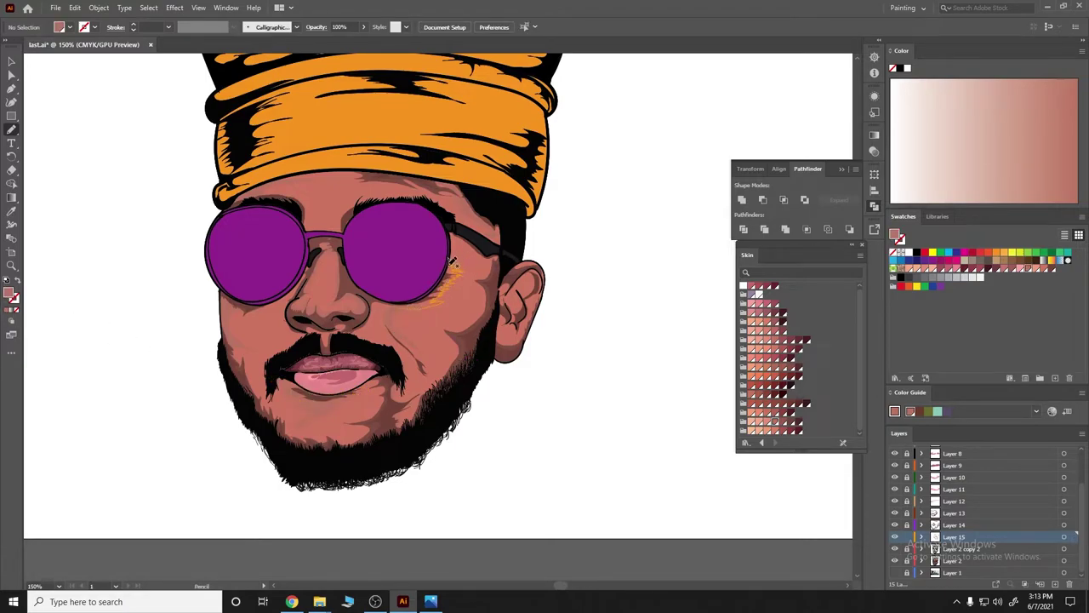
Add highlights beside the right eye, across the moustache, under the nostril and near the nose.
drag(453, 262, 455, 257)
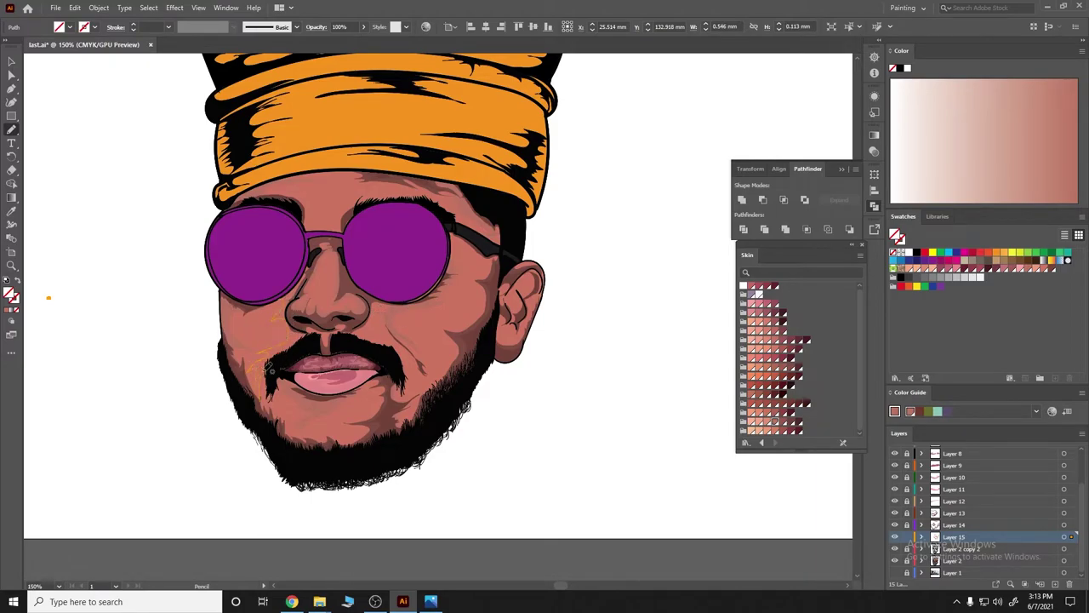
drag(269, 368, 309, 343)
click(57, 297)
drag(314, 332, 294, 342)
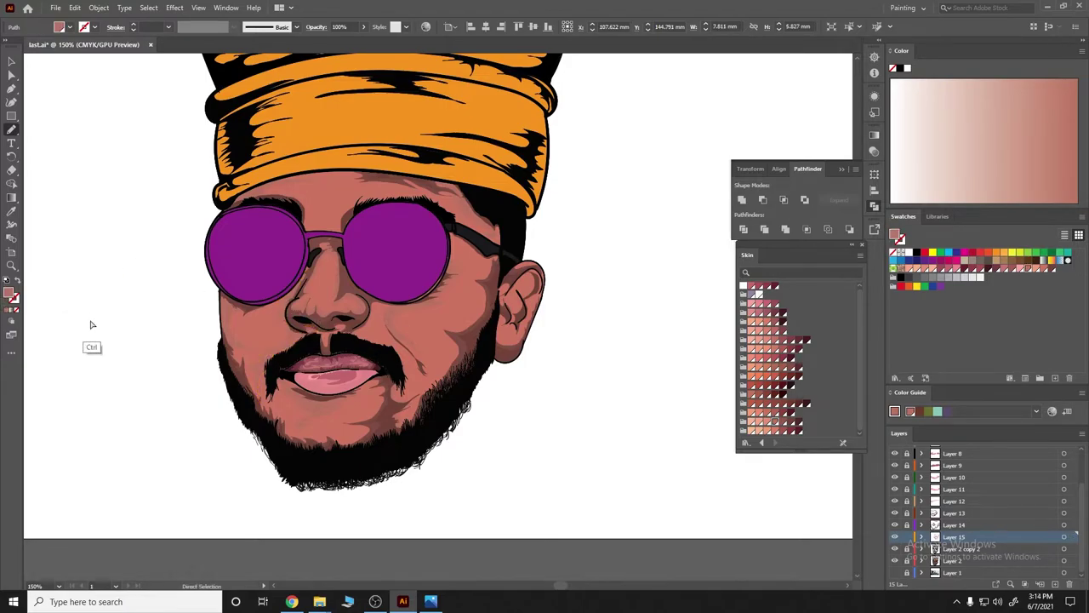
key(ctrl+equal)
key(ctrl+equal)
key(ctrl+equal)
drag(405, 444, 370, 460)
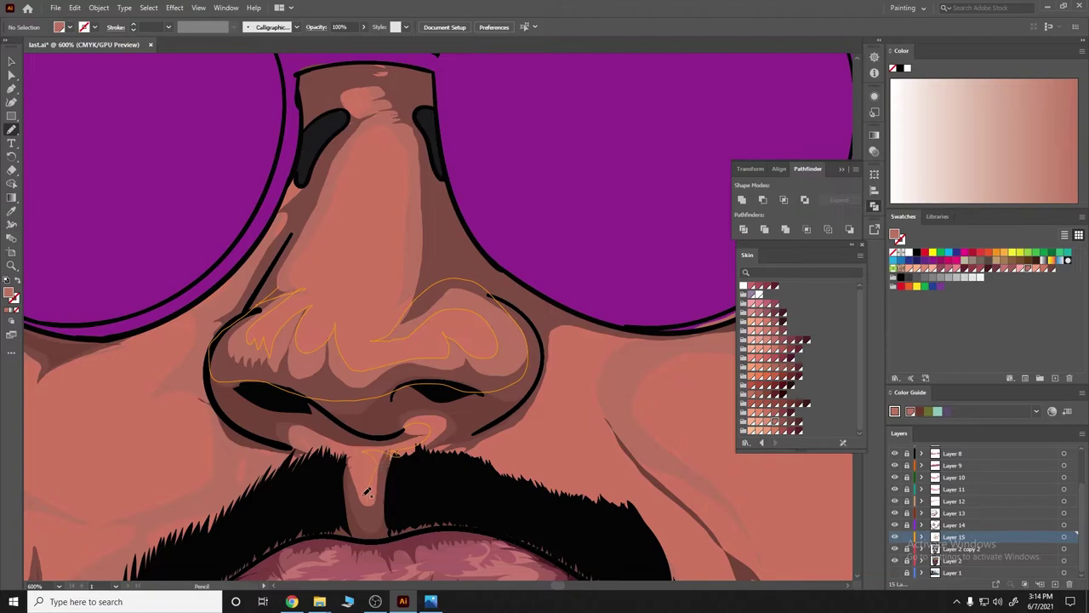
key(ctrl+minus)
key(ctrl+minus)
key(ctrl+minus)
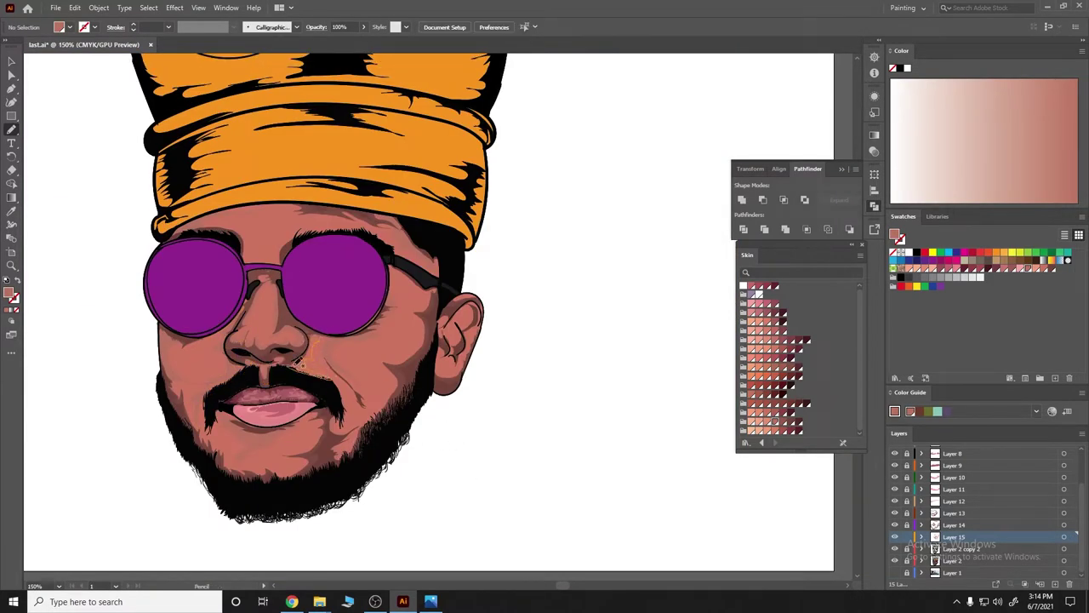
drag(299, 362, 315, 373)
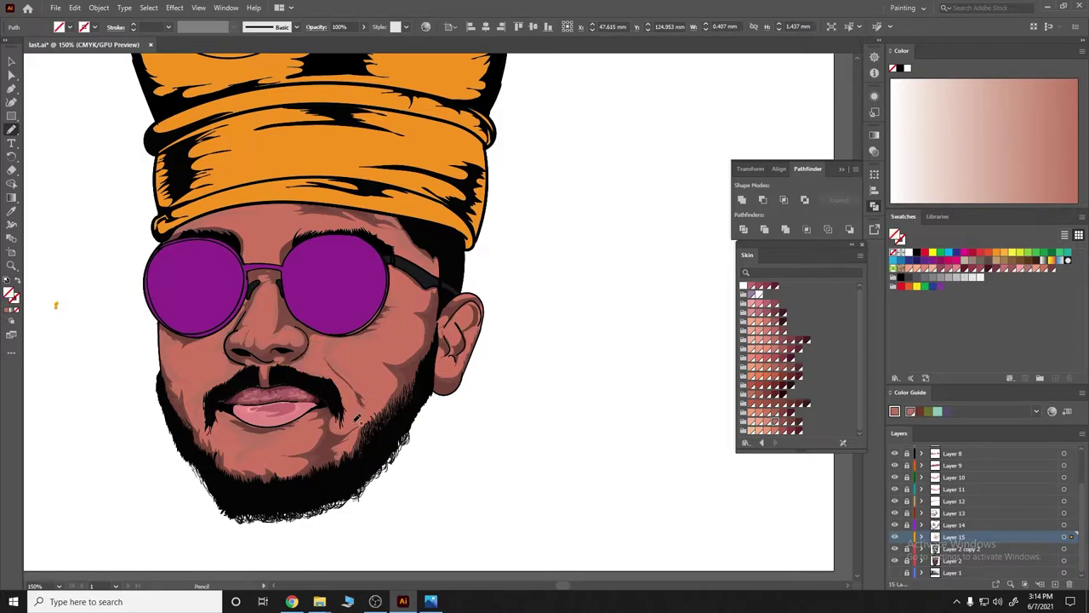
drag(356, 416, 344, 457)
Draw a highlight between the eyebrows running along the glasses bridge and lens rim.
key(ctrl+minus)
key(ctrl+minus)
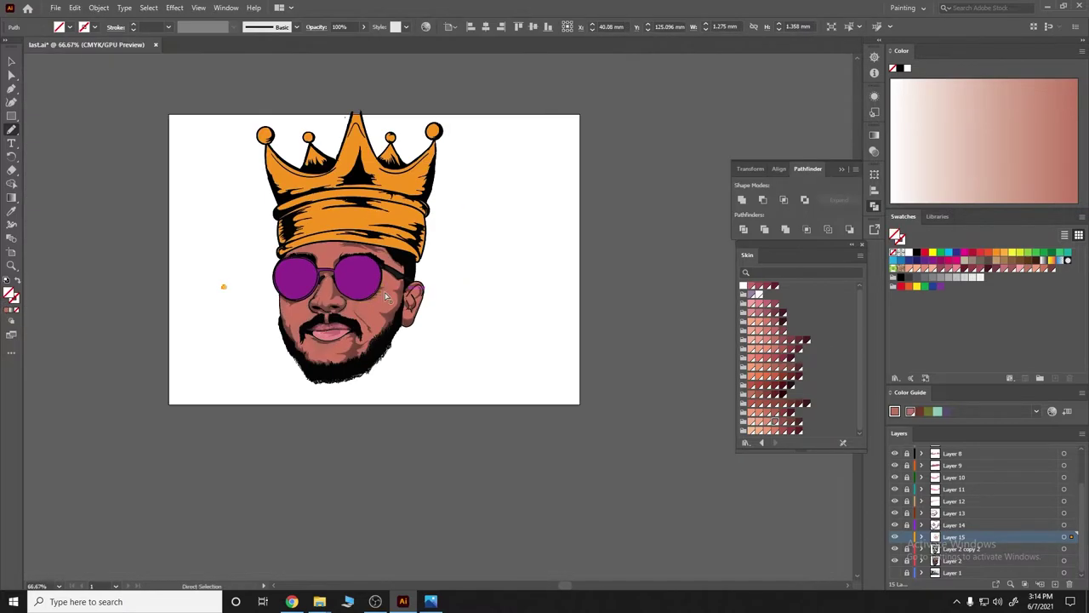
key(ctrl+plus)
key(ctrl+shift+a)
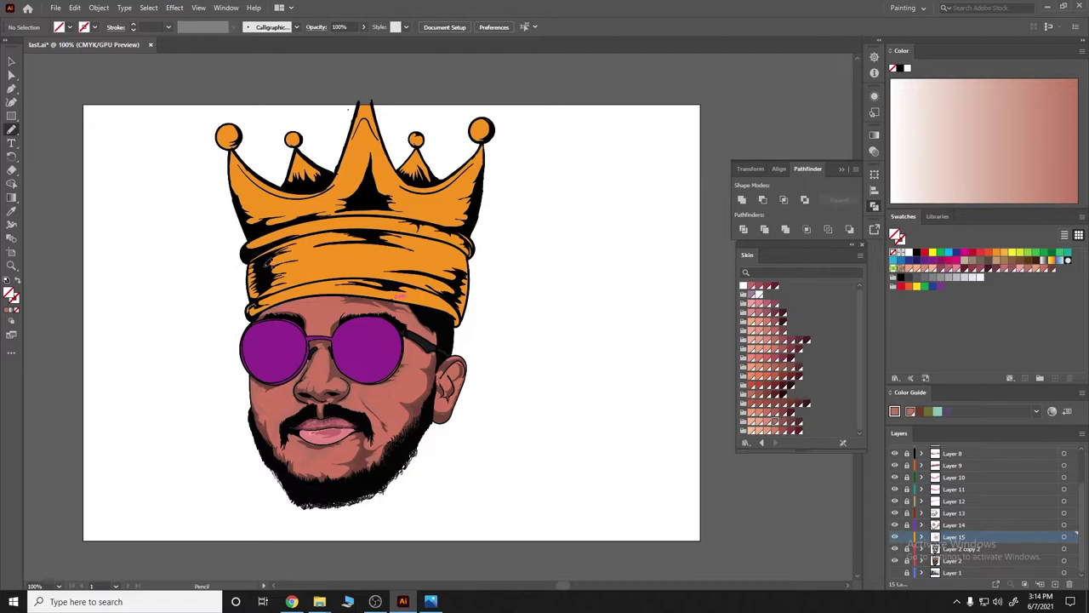
scroll(391, 327, up, 1)
scroll(297, 353, up, 3)
scroll(134, 365, down, 1)
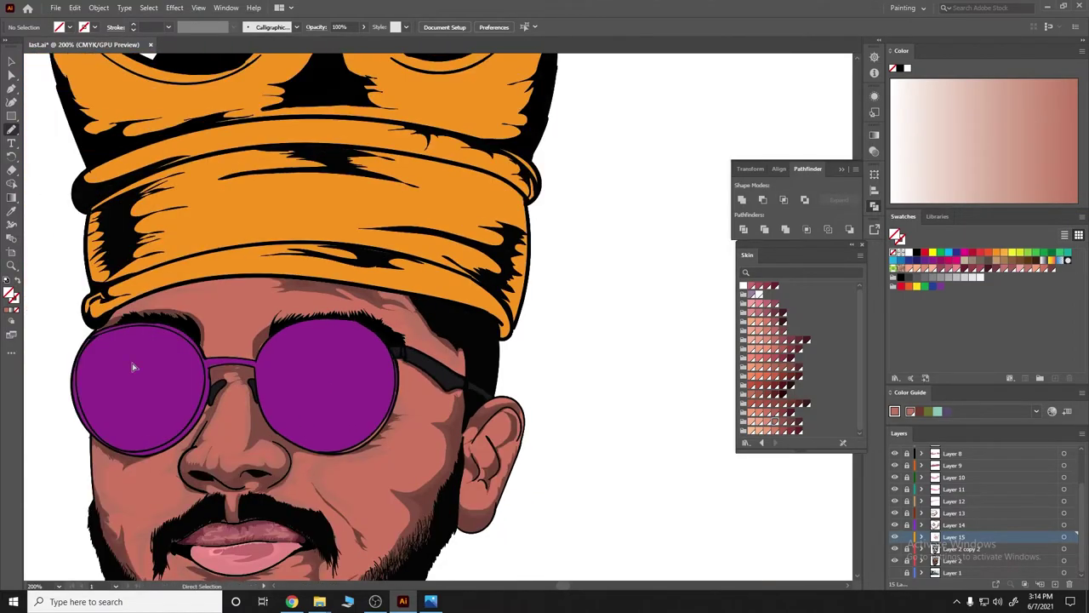
scroll(340, 287, up, 3)
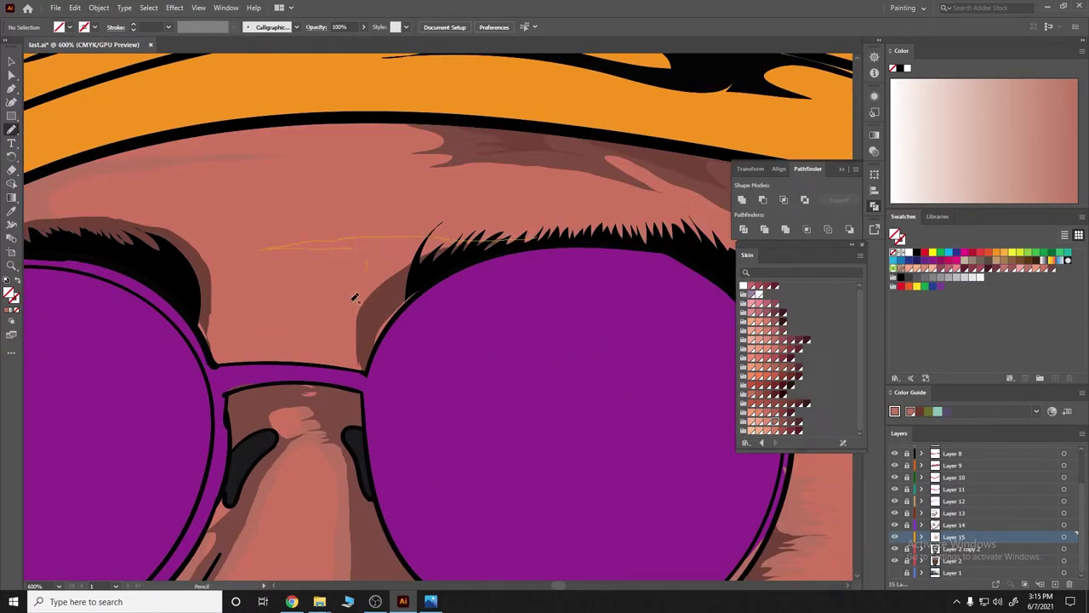
drag(353, 297, 337, 364)
drag(337, 364, 570, 237)
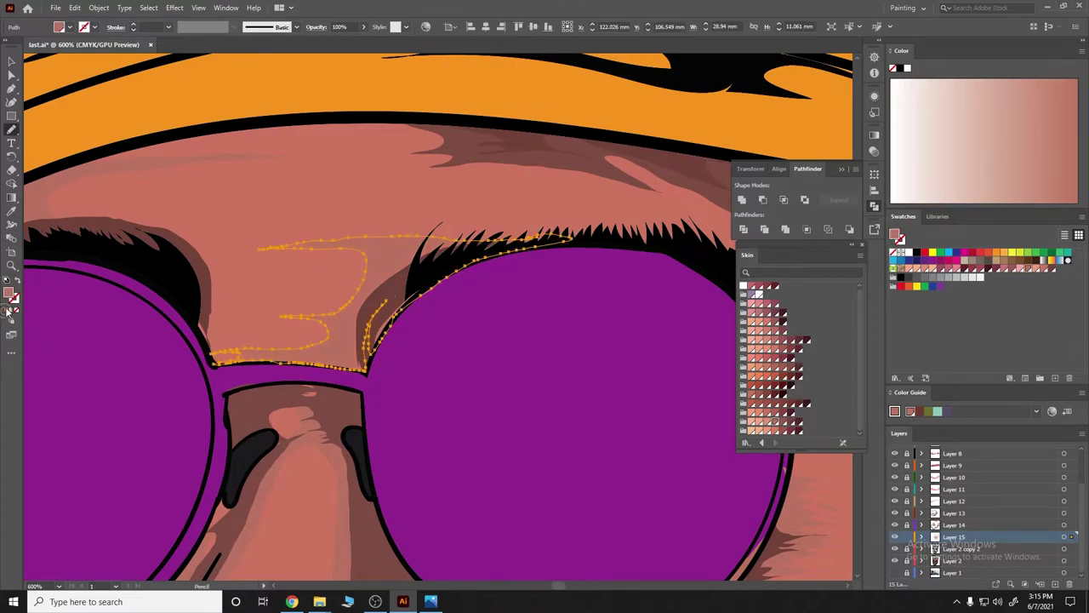
scroll(340, 352, down, 2)
scroll(340, 352, down, 1)
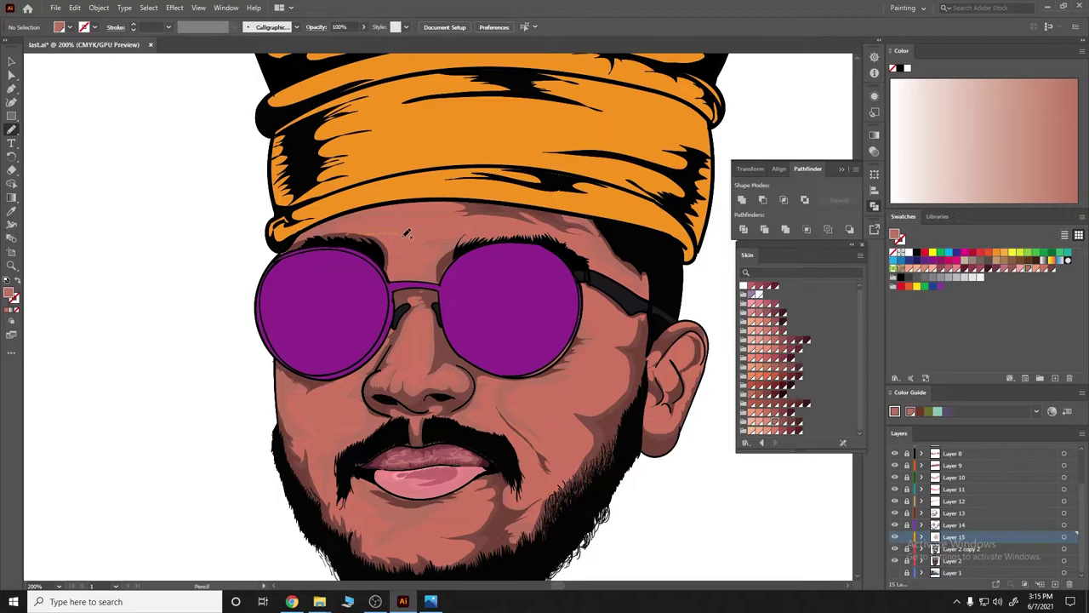
click(71, 275)
Create a new layer, Layer 16, for further highlights.
scroll(531, 298, down, 2)
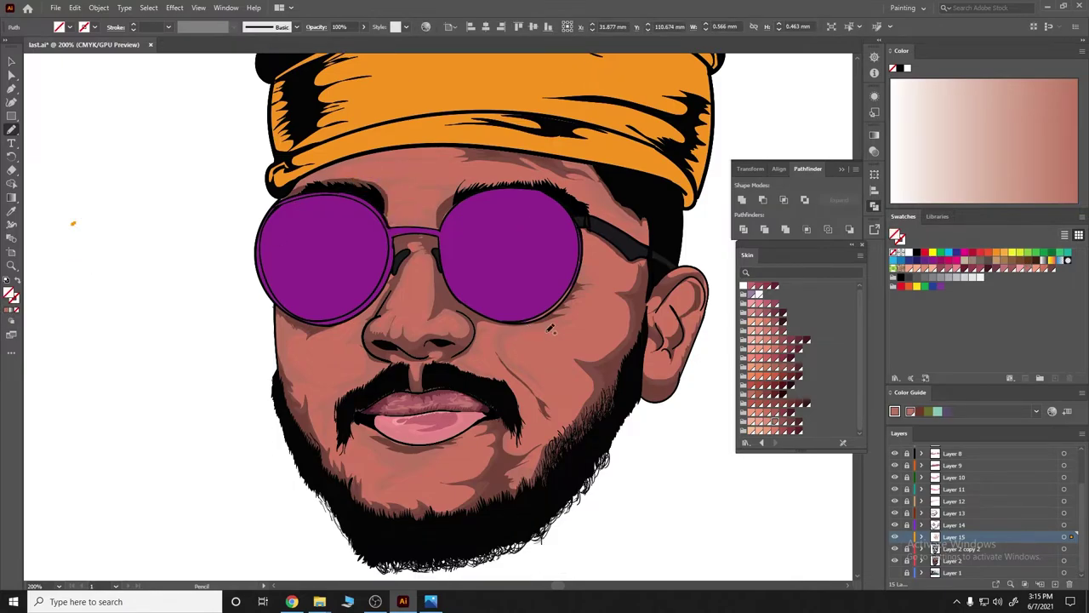
scroll(531, 298, down, 2)
scroll(478, 389, down, 1)
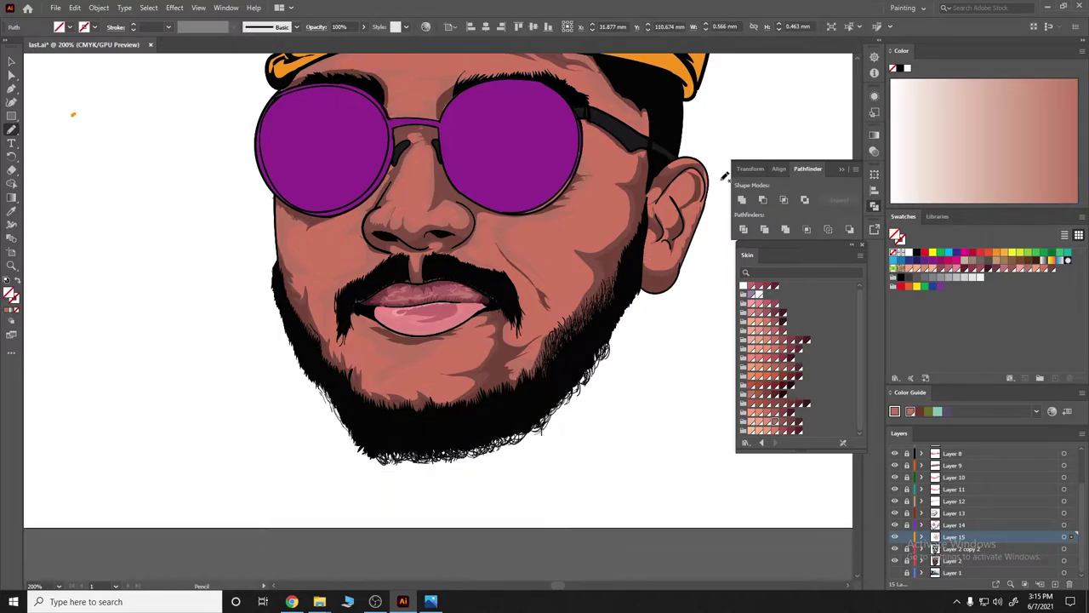
scroll(555, 240, up, 2)
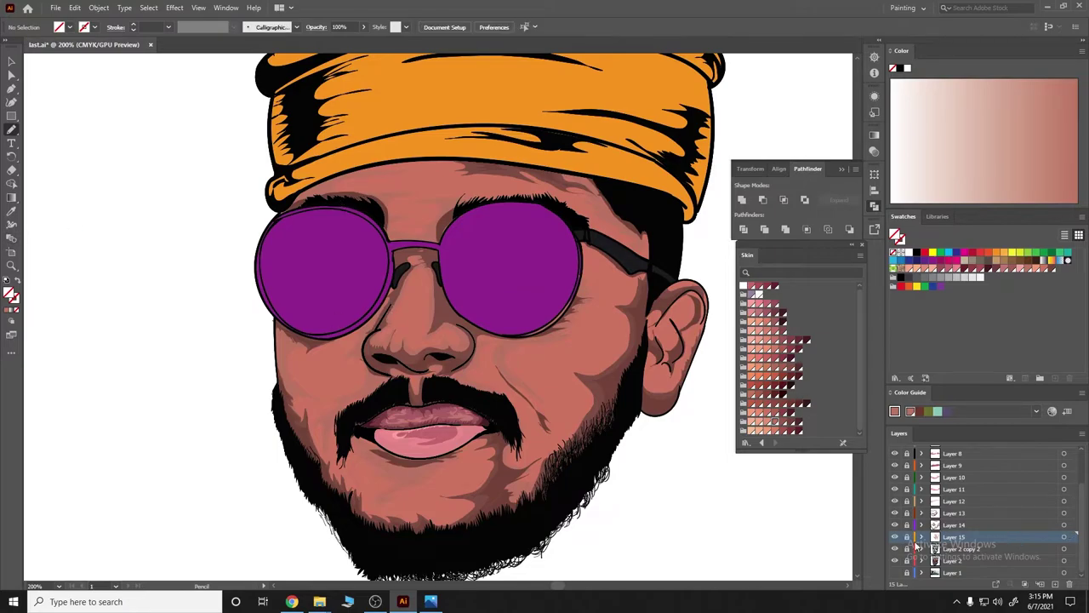
click(1055, 584)
Draw closed highlight shapes across the nose, along its bridge and beside the nostril.
scroll(430, 355, up, 1)
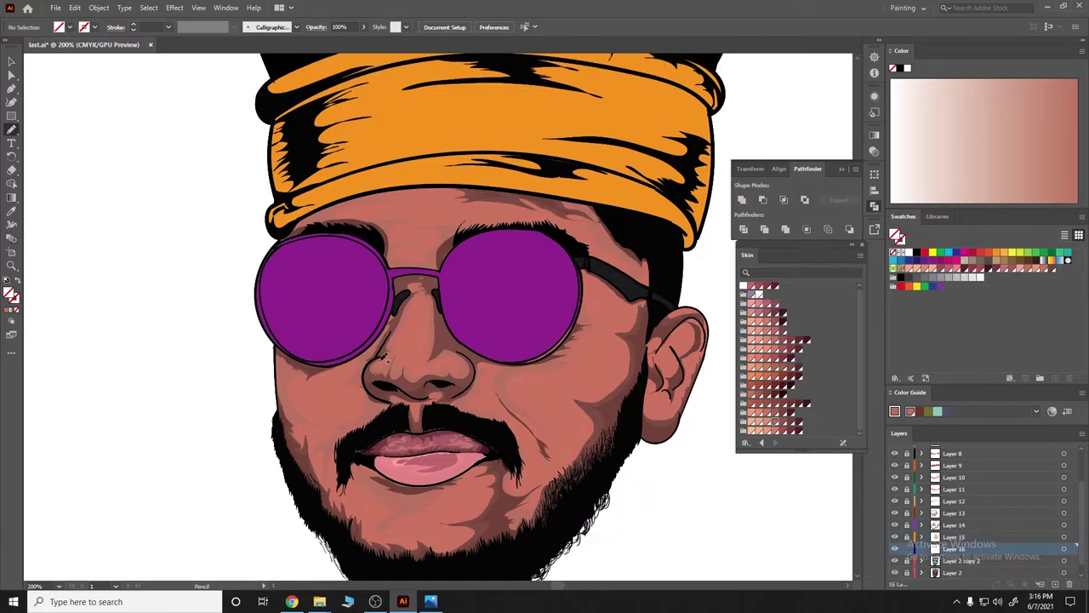
scroll(446, 368, up, 3)
drag(242, 339, 445, 328)
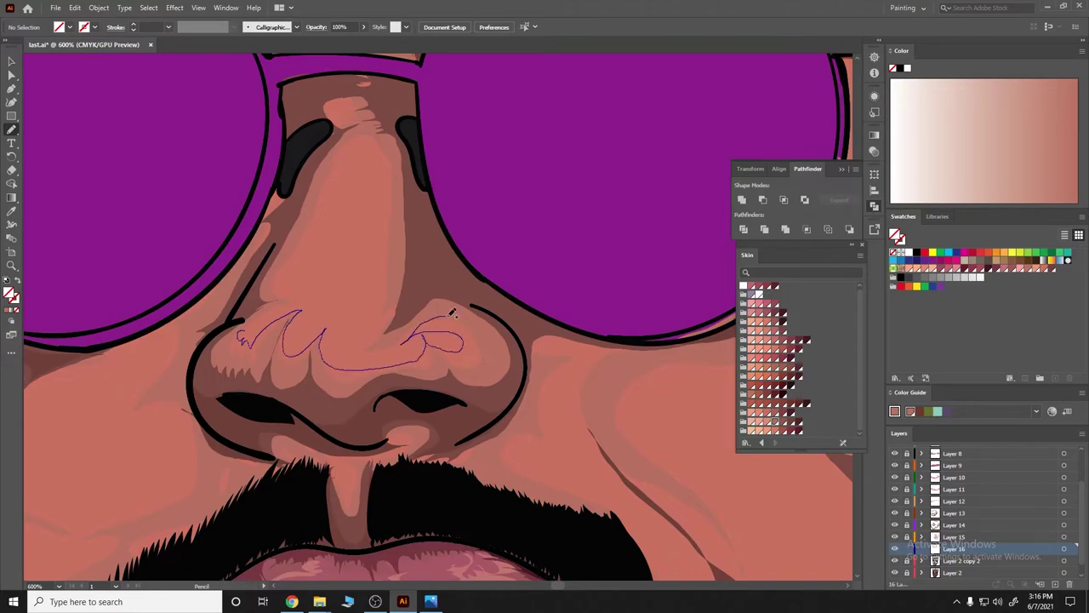
drag(444, 328, 240, 336)
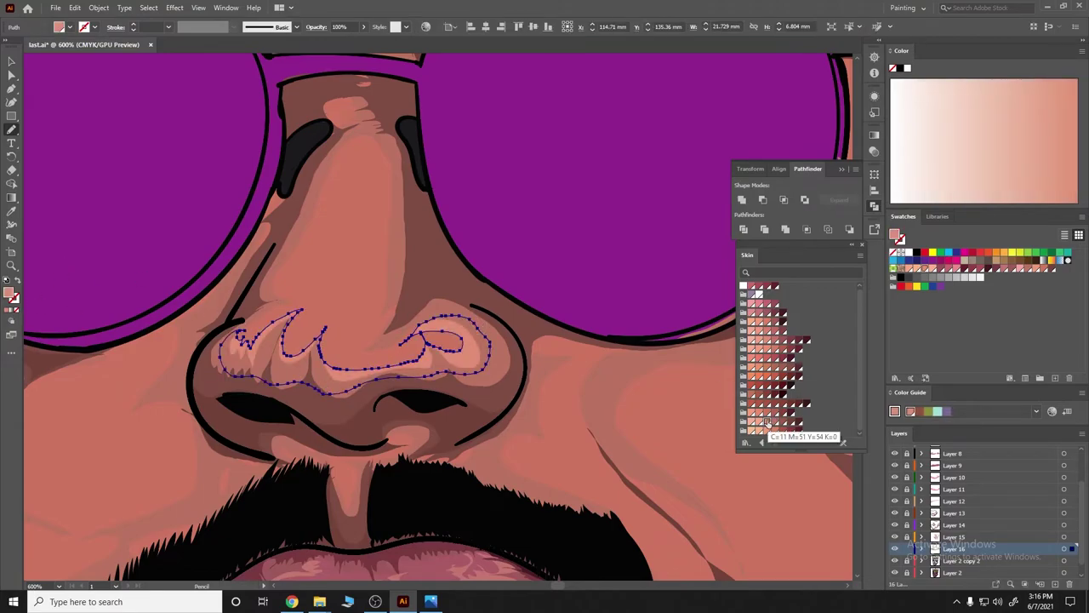
scroll(405, 360, down, 5)
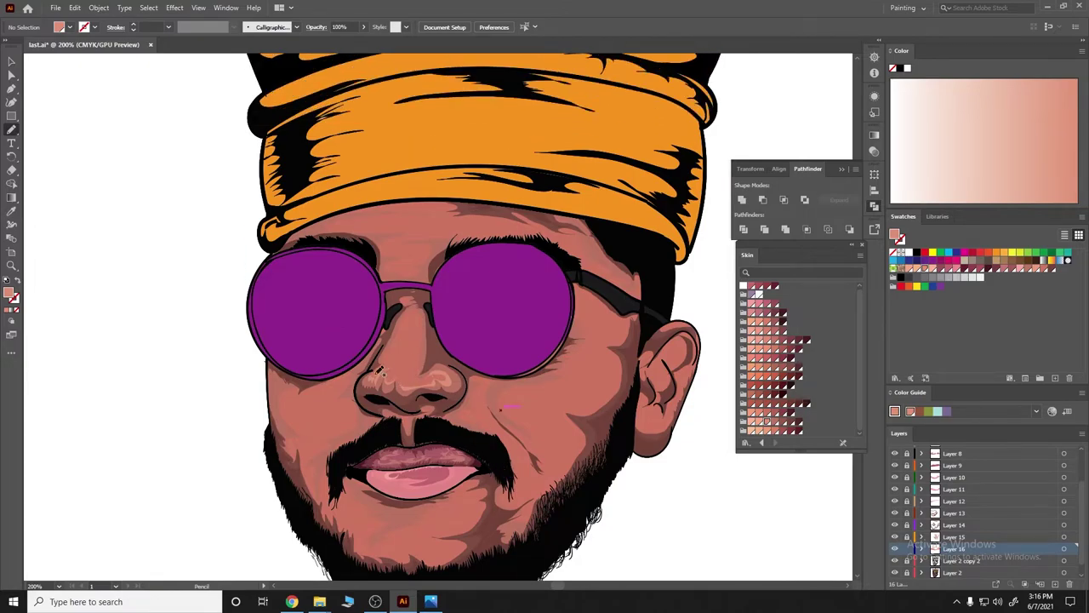
drag(390, 362, 406, 321)
drag(431, 374, 379, 368)
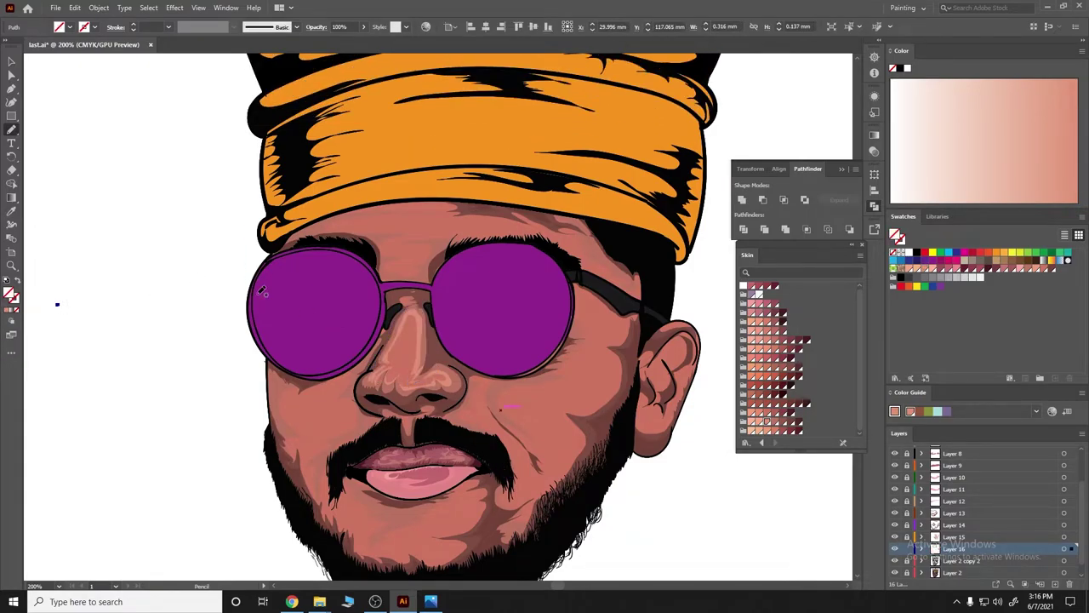
scroll(508, 382, up, 2)
scroll(442, 374, up, 4)
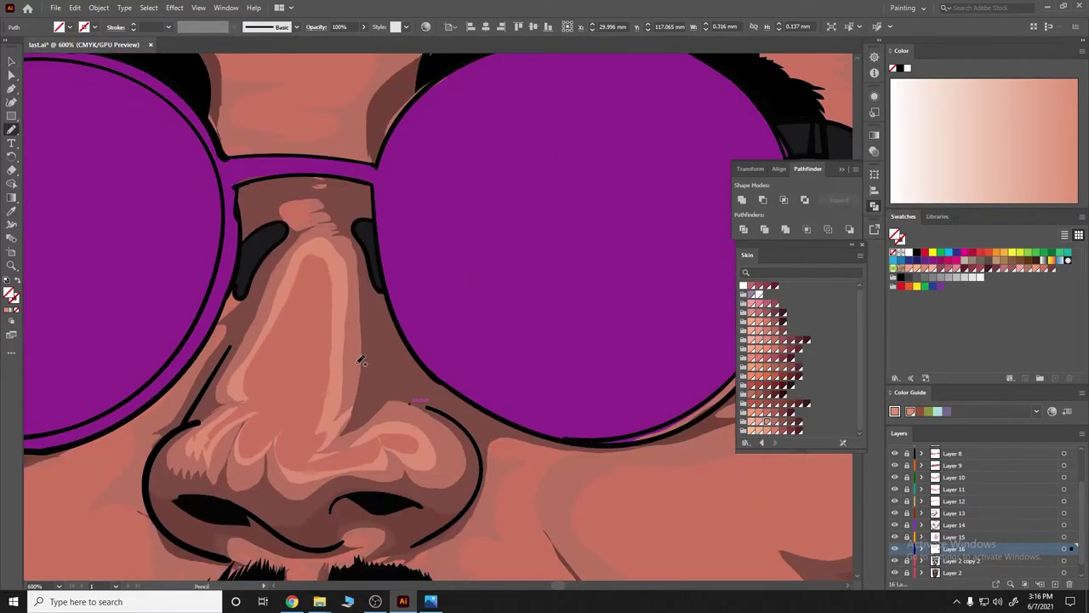
drag(316, 409, 328, 328)
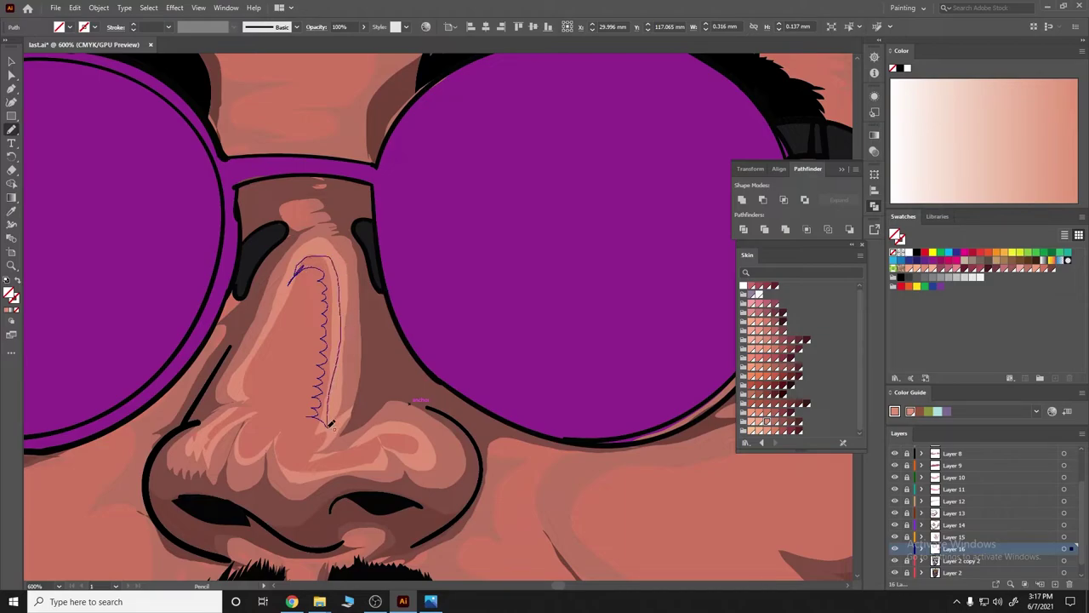
drag(302, 262, 297, 265)
scroll(60, 289, down, 1)
scroll(61, 255, down, 2)
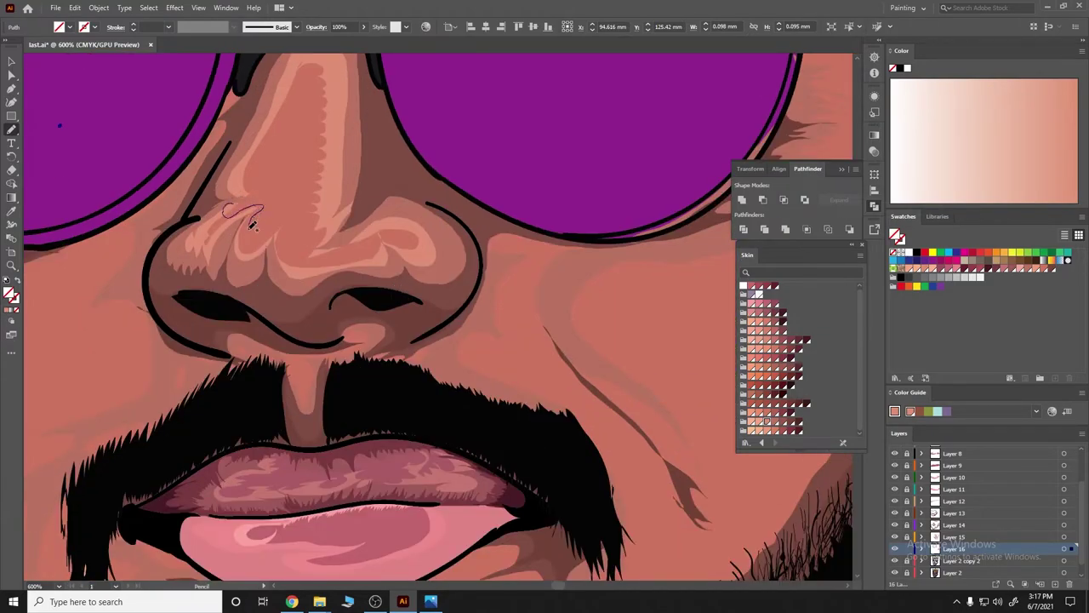
drag(250, 209, 205, 255)
Outline a large closed shape around the lower cheeks and chin above the beard.
scroll(224, 316, down, 3)
scroll(223, 316, up, 1)
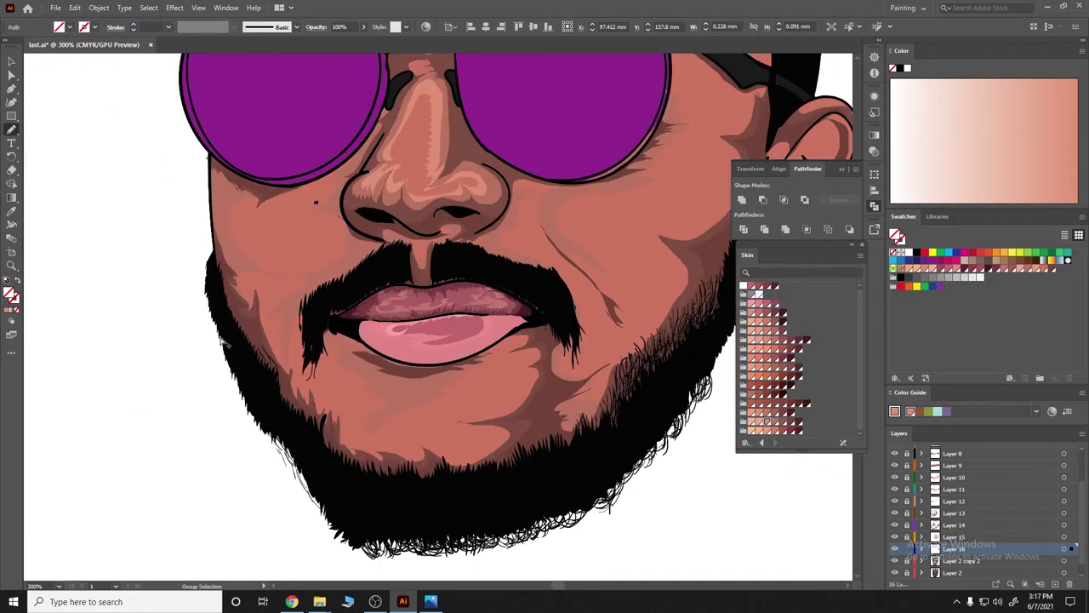
mouse_move(251, 183)
mouse_down()
mouse_move(217, 322)
mouse_move(249, 373)
mouse_move(477, 360)
mouse_move(464, 334)
mouse_up()
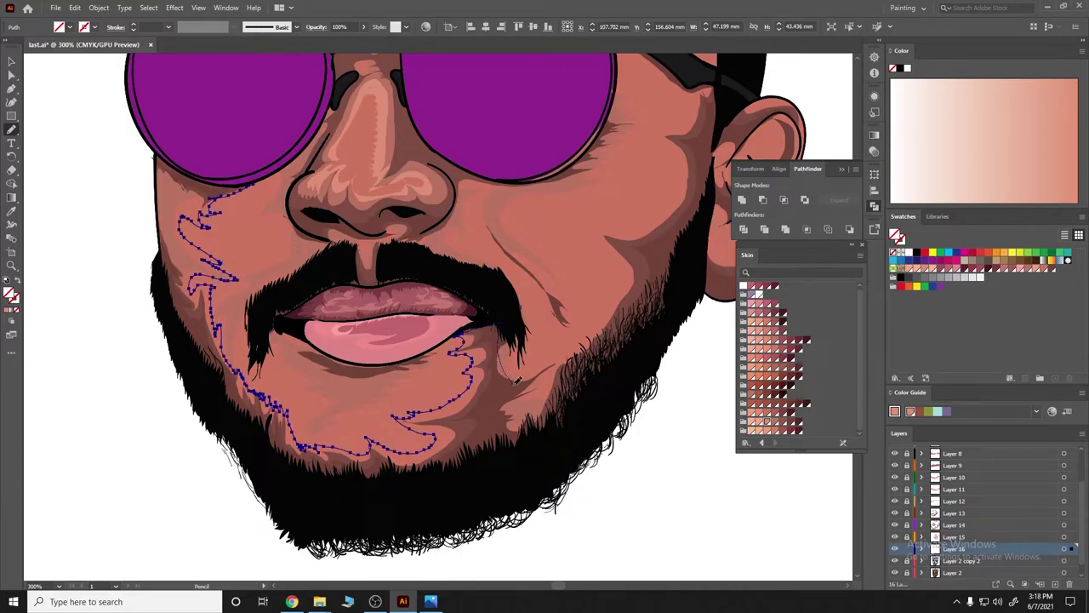
mouse_move(517, 381)
mouse_down()
mouse_move(363, 485)
mouse_move(248, 416)
mouse_move(188, 204)
mouse_move(213, 186)
mouse_up()
Apply a gradient fill to the lower-face shape and deselect it.
key(period)
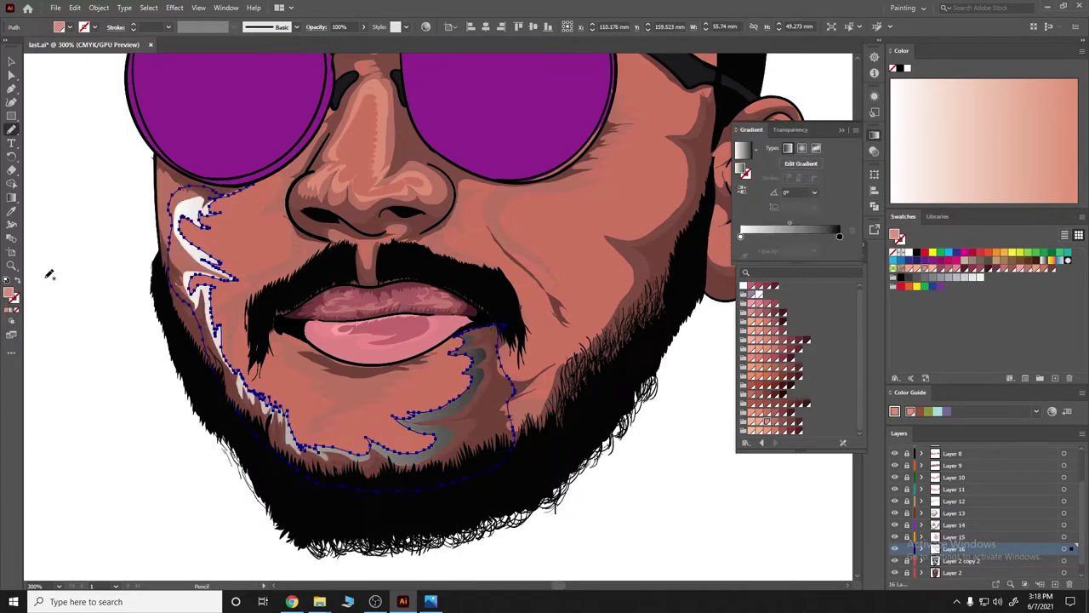
key(ctrl+shift+a)
key(ctrl+0)
scroll(437, 292, up, 3)
scroll(435, 255, up, 2)
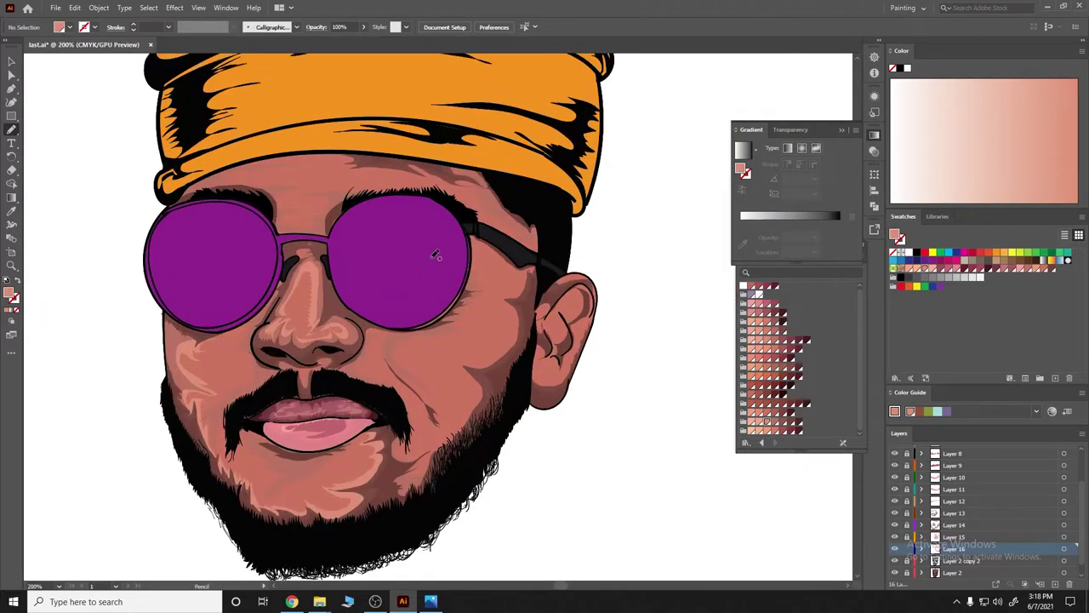
Try highlight strokes on the forehead and nose, then undo both.
mouse_move(243, 171)
mouse_down()
mouse_move(315, 189)
mouse_move(276, 231)
mouse_move(247, 166)
mouse_up()
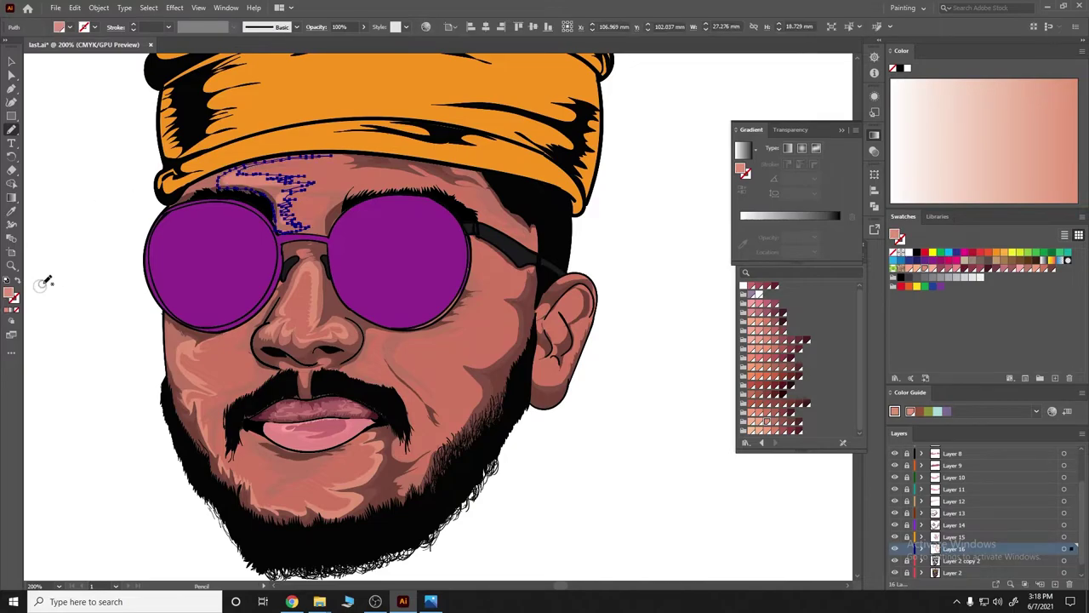
key(slash)
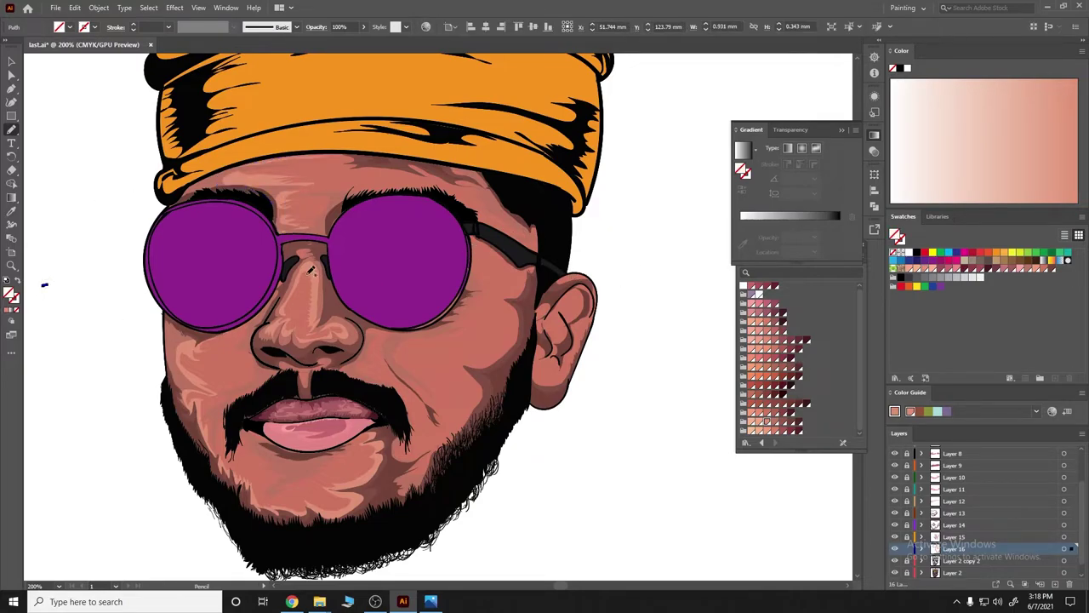
drag(311, 269, 289, 334)
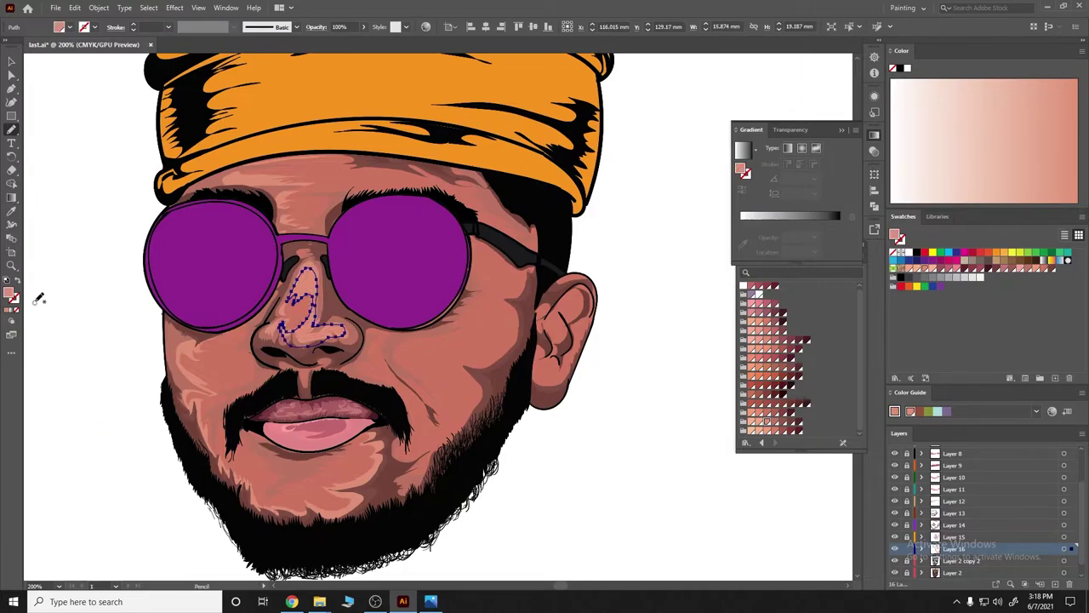
key(ctrl+z)
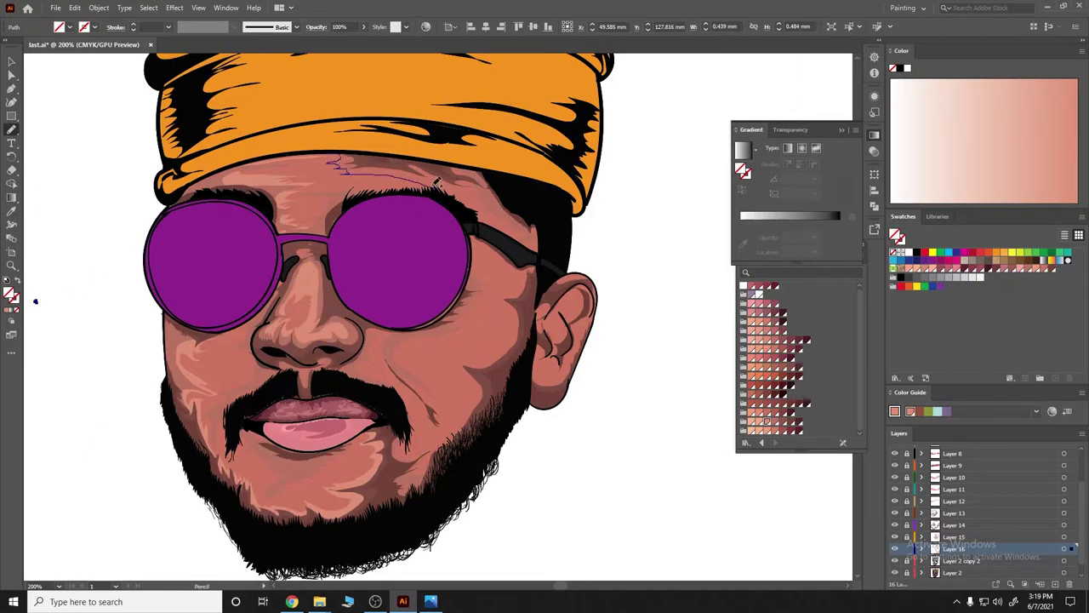
key(ctrl+z)
Try crease lines on the cheeks, undoing each, and add a small stroke beside the nose.
drag(417, 339, 449, 410)
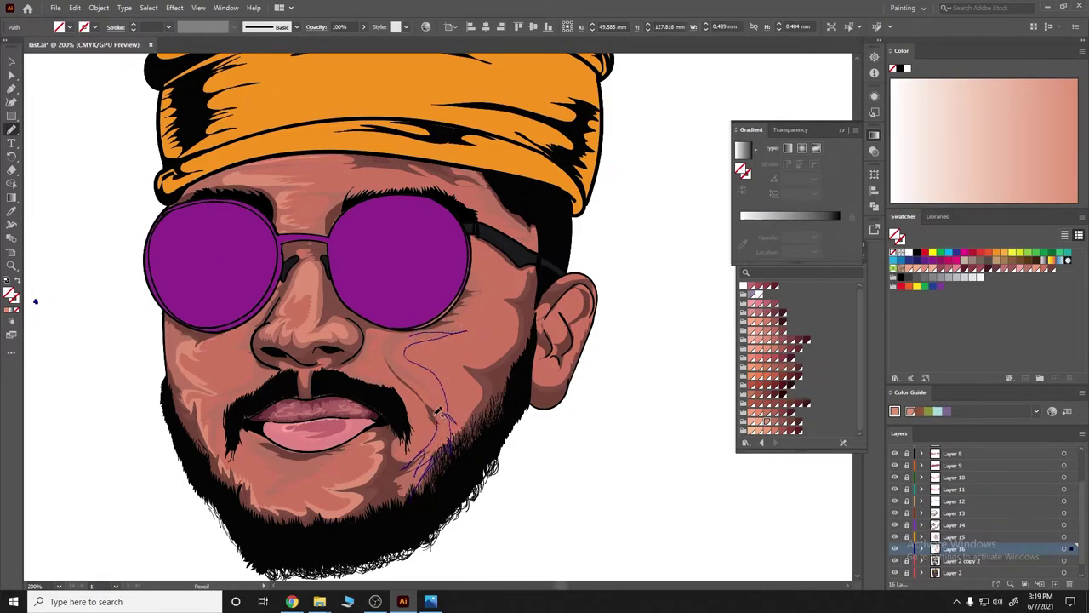
drag(405, 334, 402, 339)
key(ctrl+z)
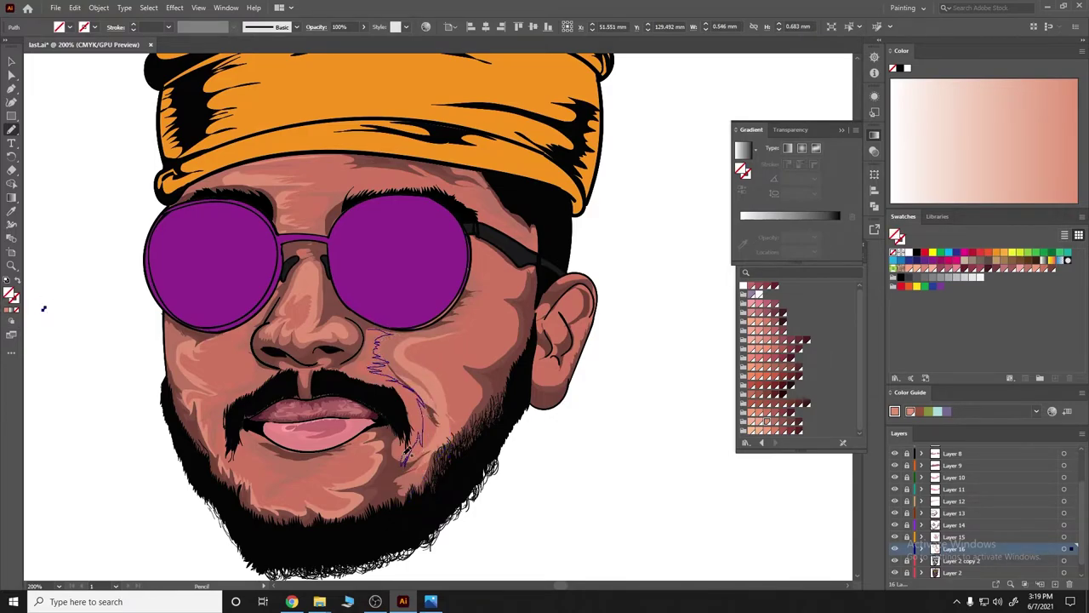
drag(368, 347, 362, 340)
key(ctrl+z)
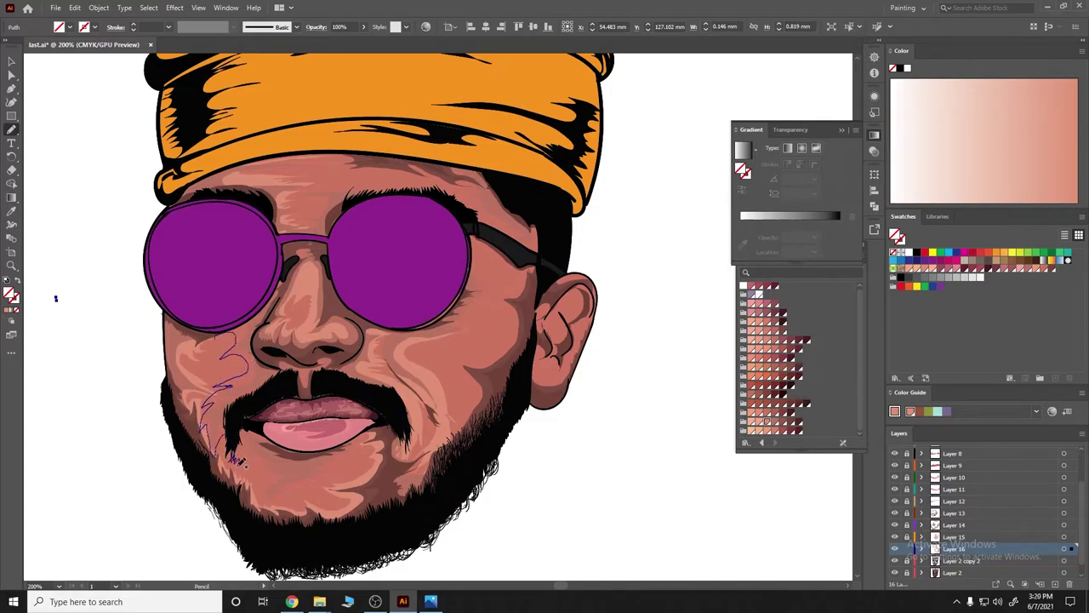
drag(235, 458, 232, 463)
key(ctrl+z)
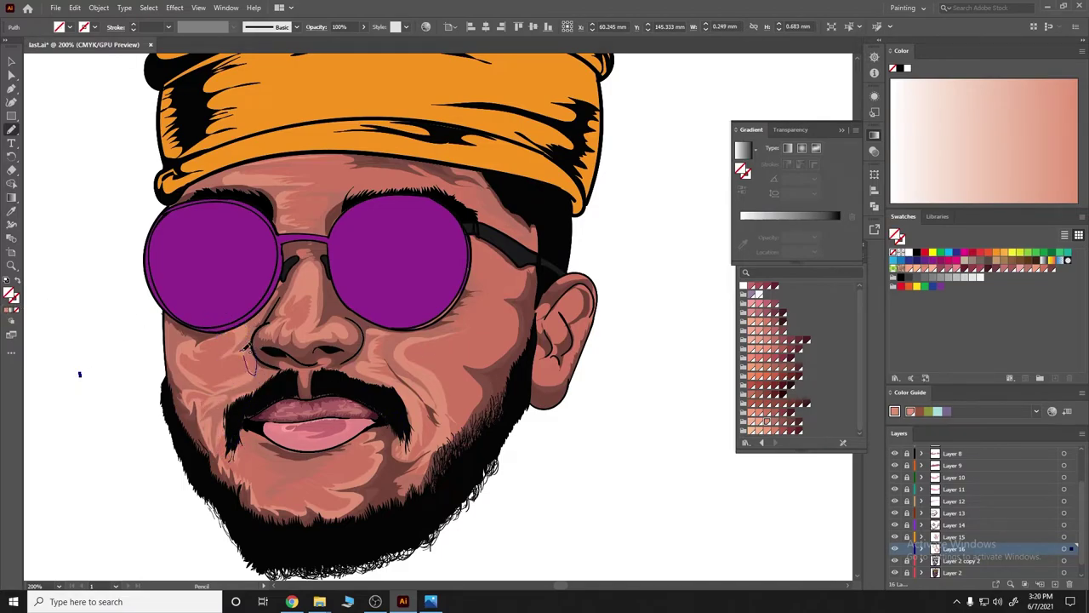
drag(30, 300, 49, 305)
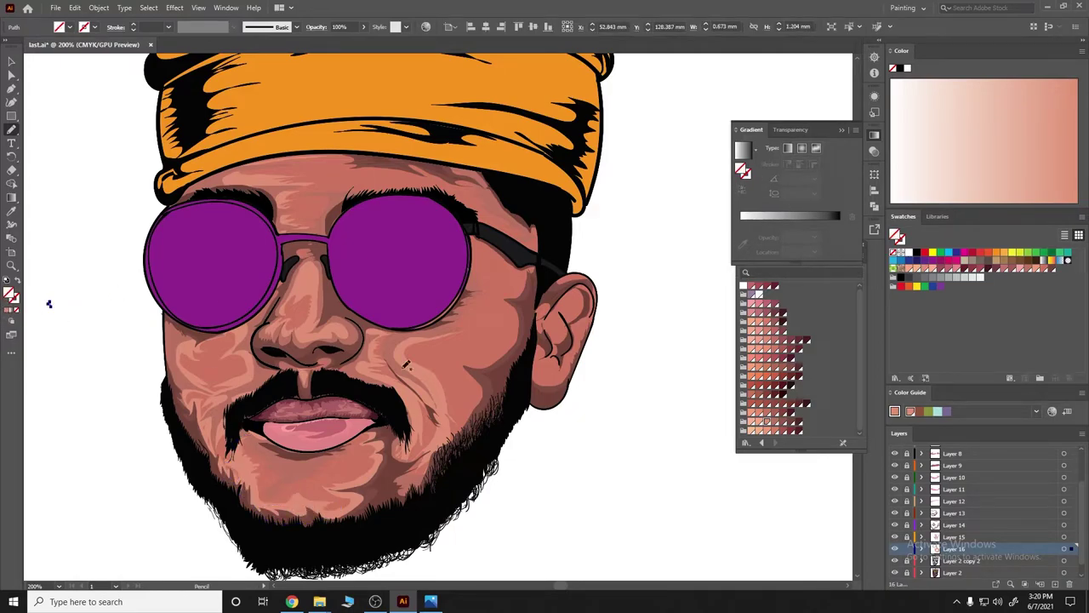
scroll(303, 339, down, 2)
scroll(456, 358, up, 3)
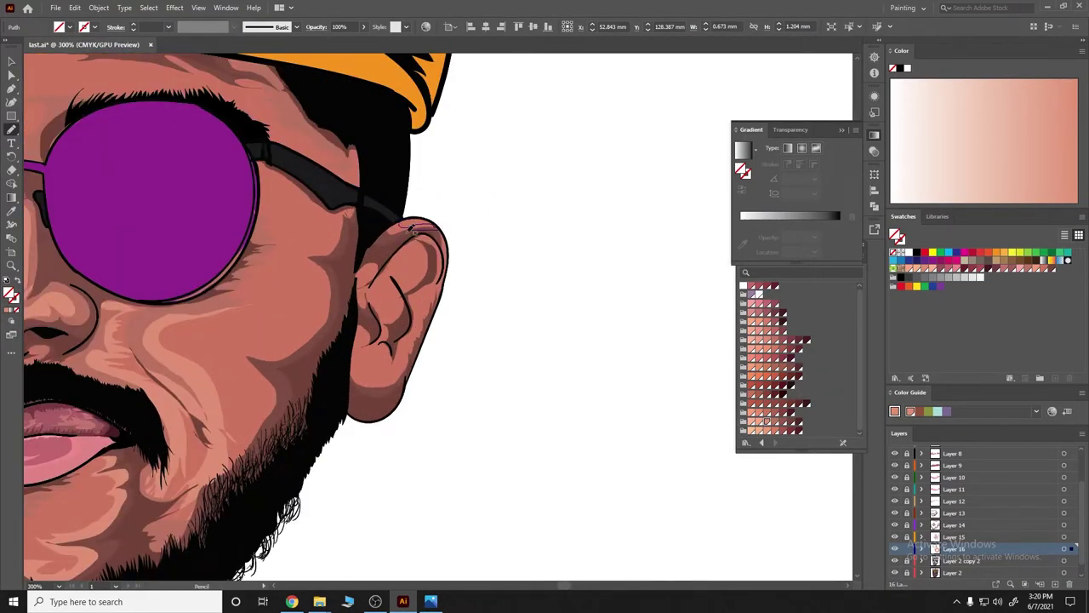
key(ctrl+z)
drag(364, 274, 352, 294)
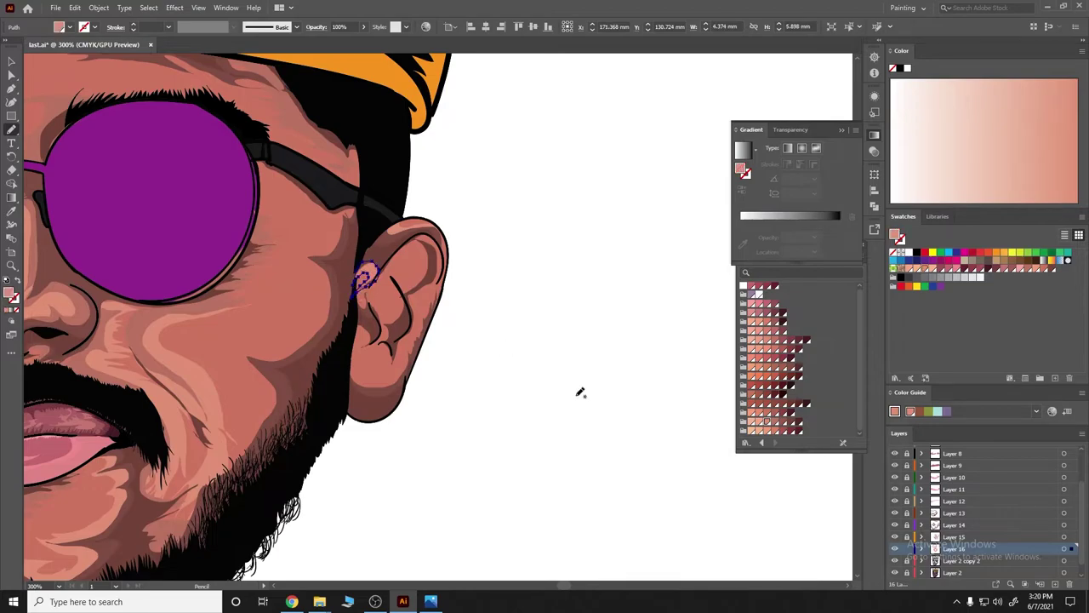
key(ctrl+z)
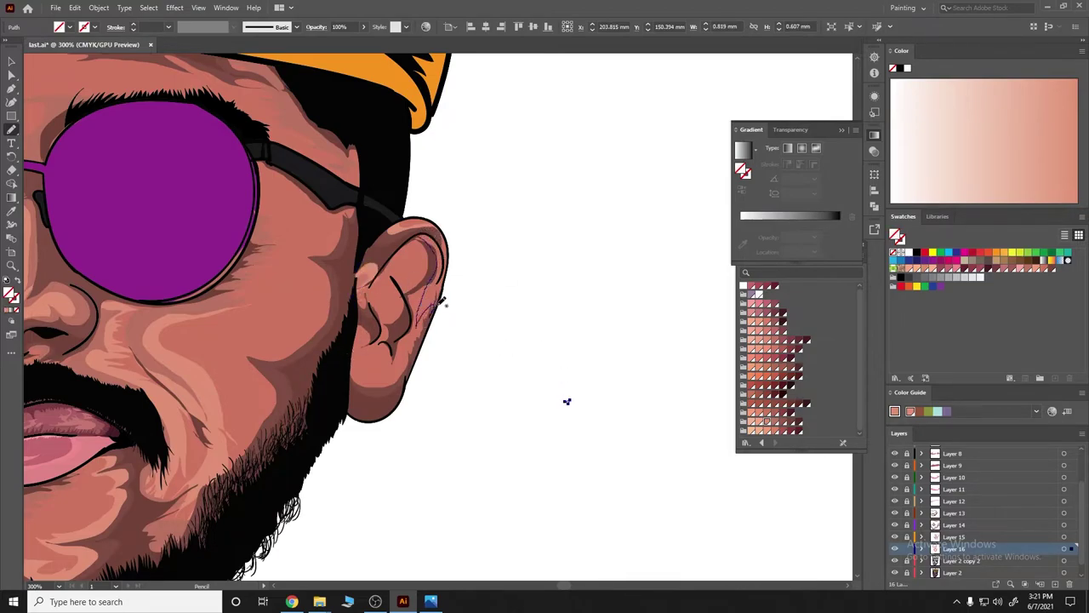
key(ctrl+z)
key(shift+e)
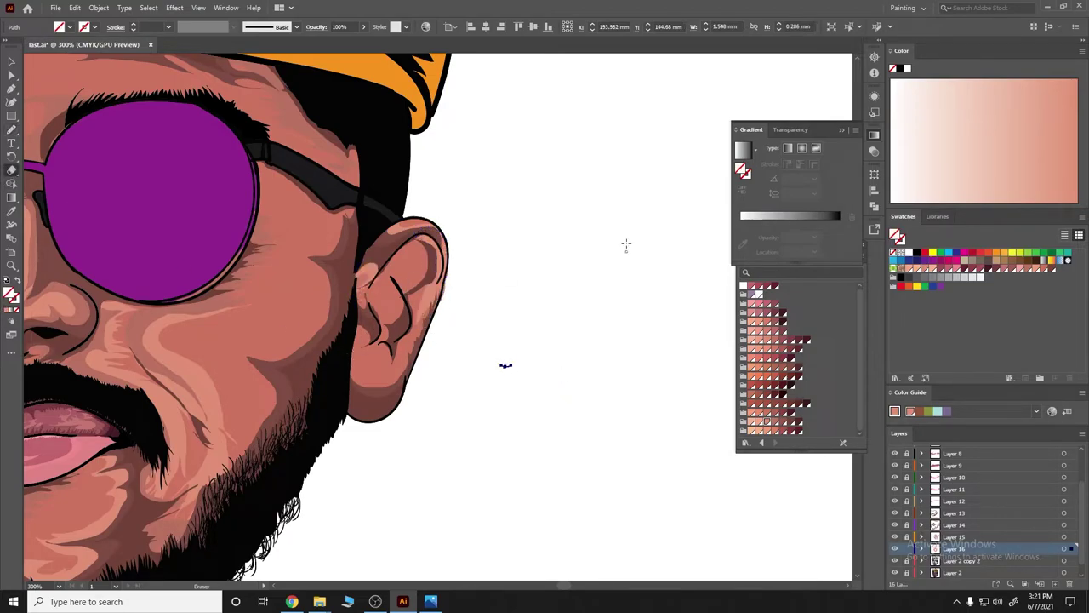
scroll(440, 304, up, 3)
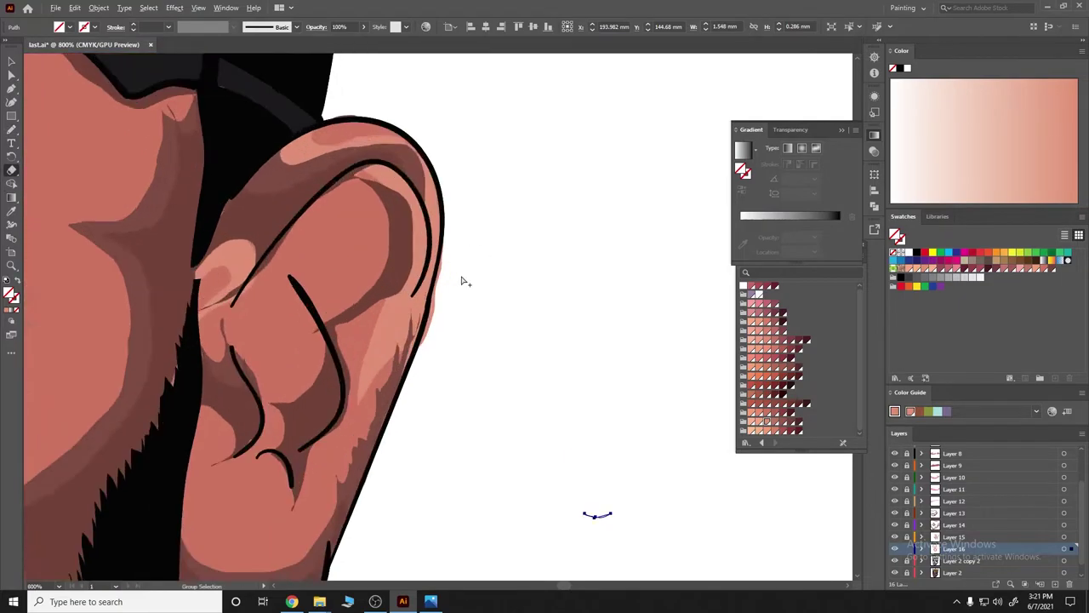
scroll(462, 279, up, 3)
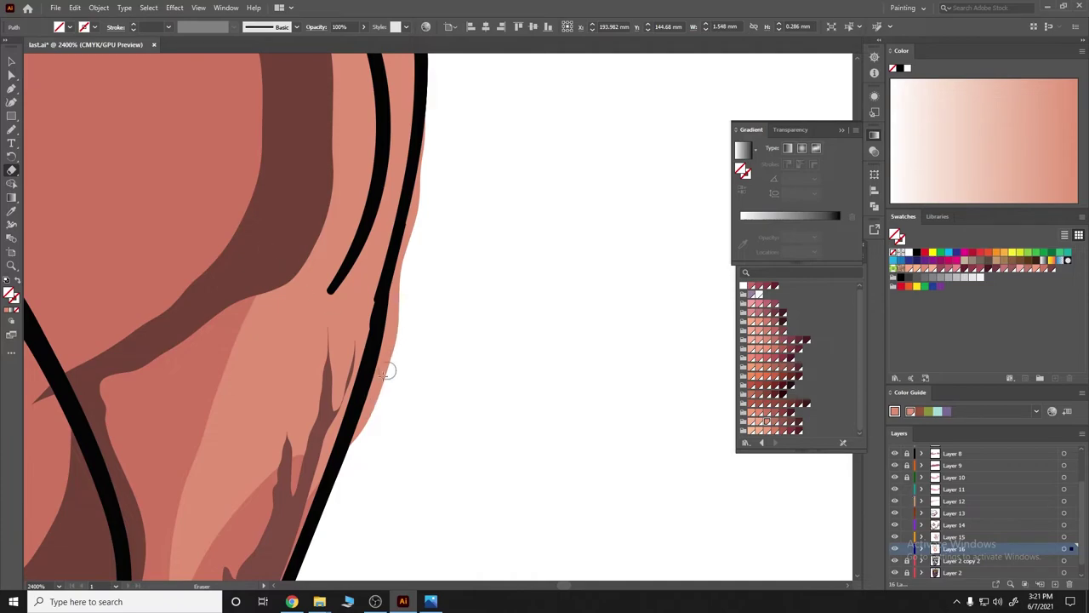
scroll(905, 475, up, 2)
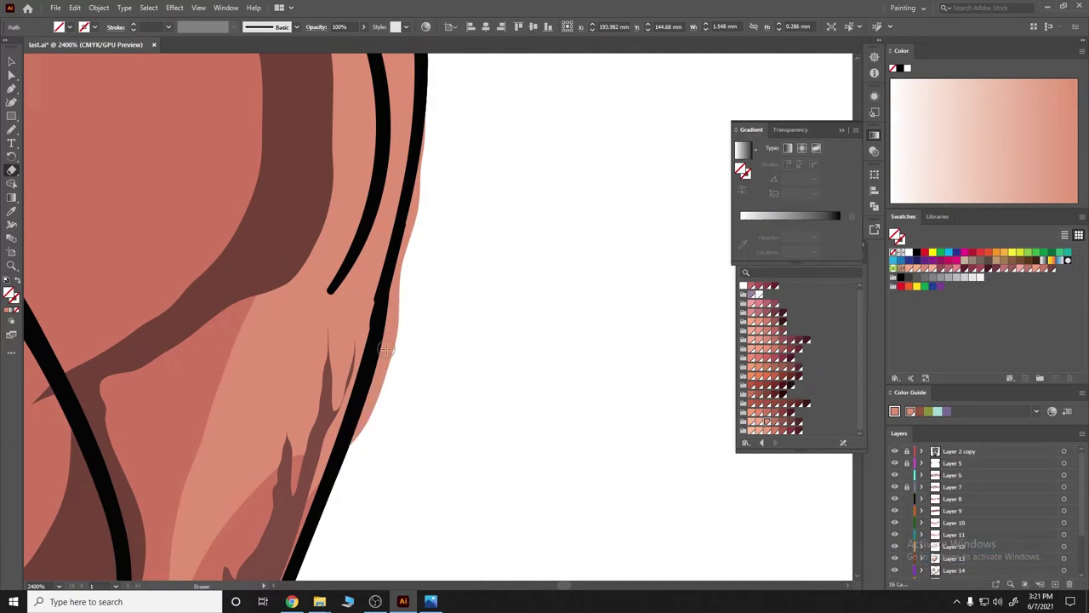
scroll(386, 349, down, 3)
scroll(906, 466, down, 3)
scroll(416, 448, up, 3)
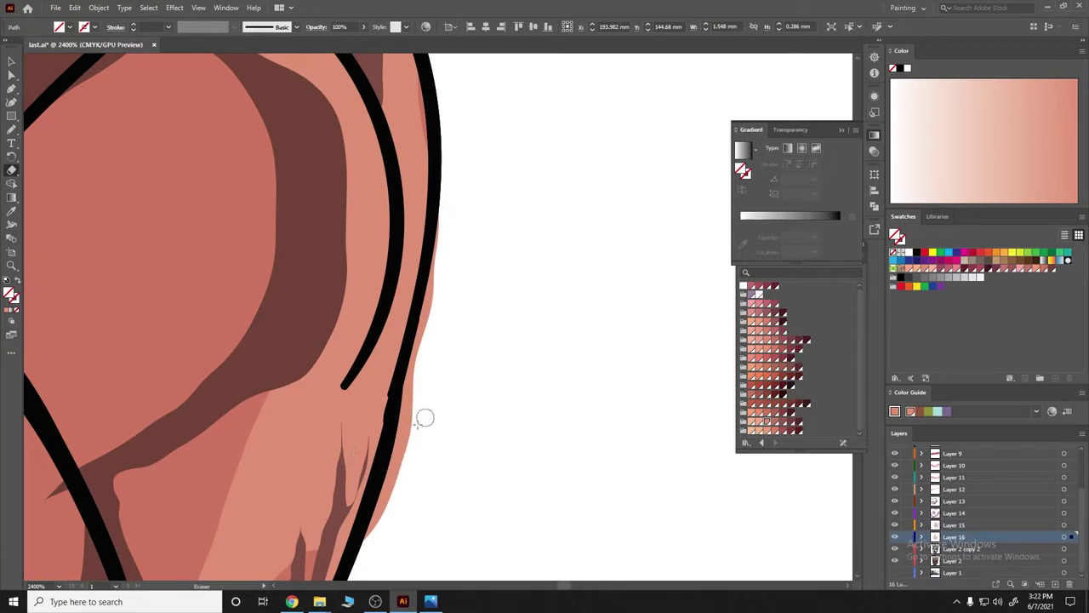
scroll(403, 430, down, 3)
scroll(565, 376, up, 2)
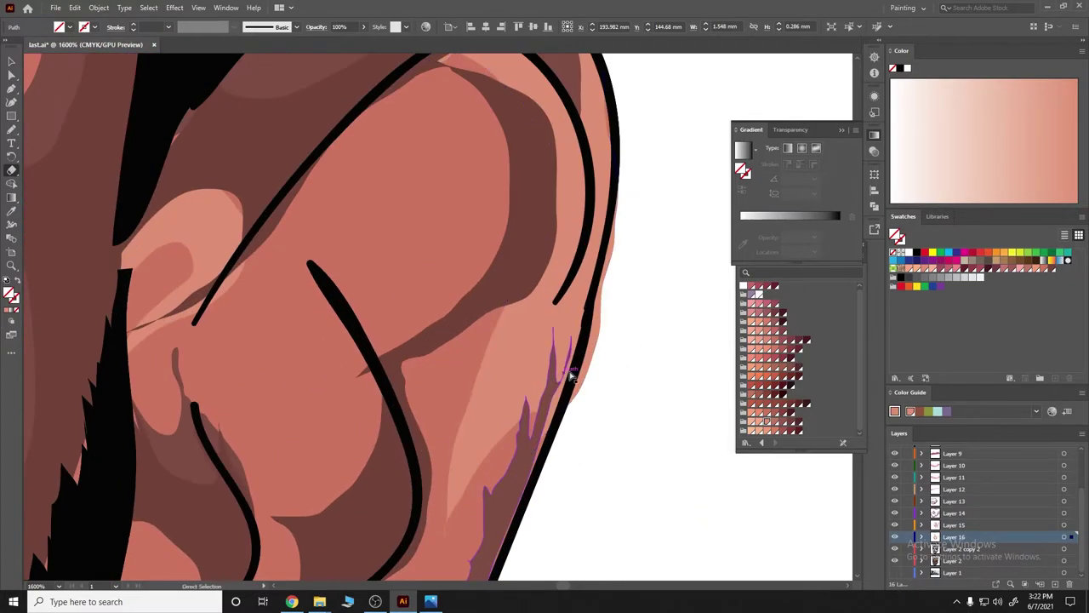
ctrl+click(572, 374)
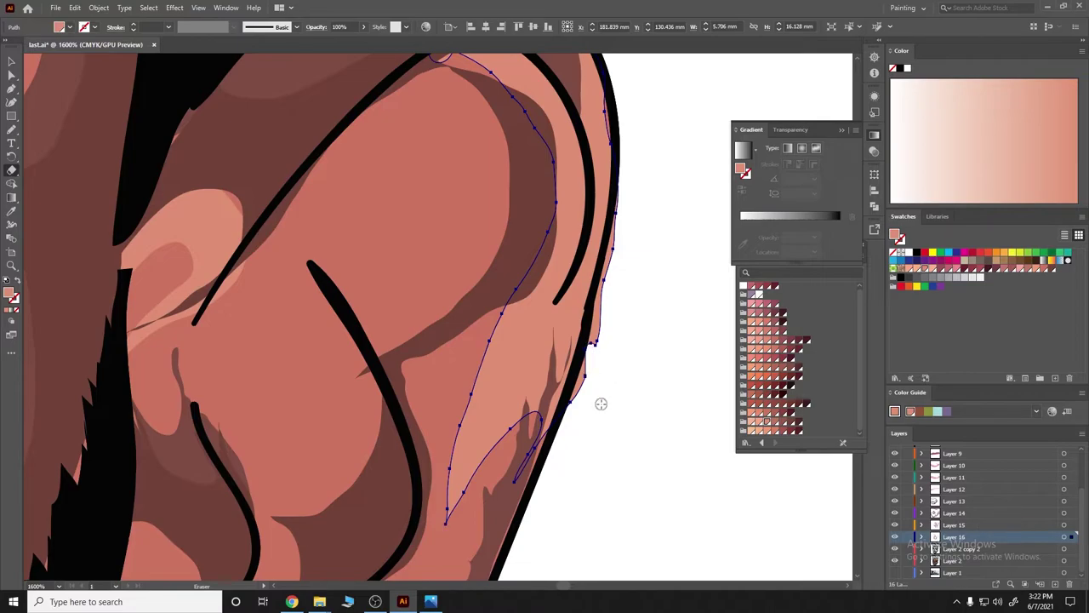
scroll(600, 388, up, 4)
scroll(562, 255, down, 2)
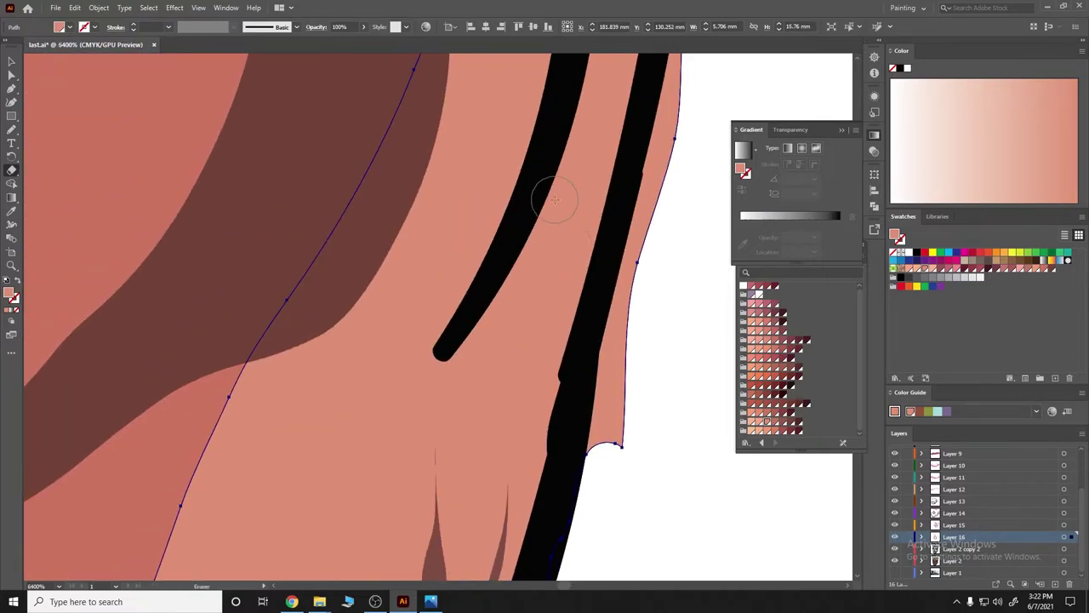
scroll(630, 426, down, 2)
scroll(545, 324, down, 1)
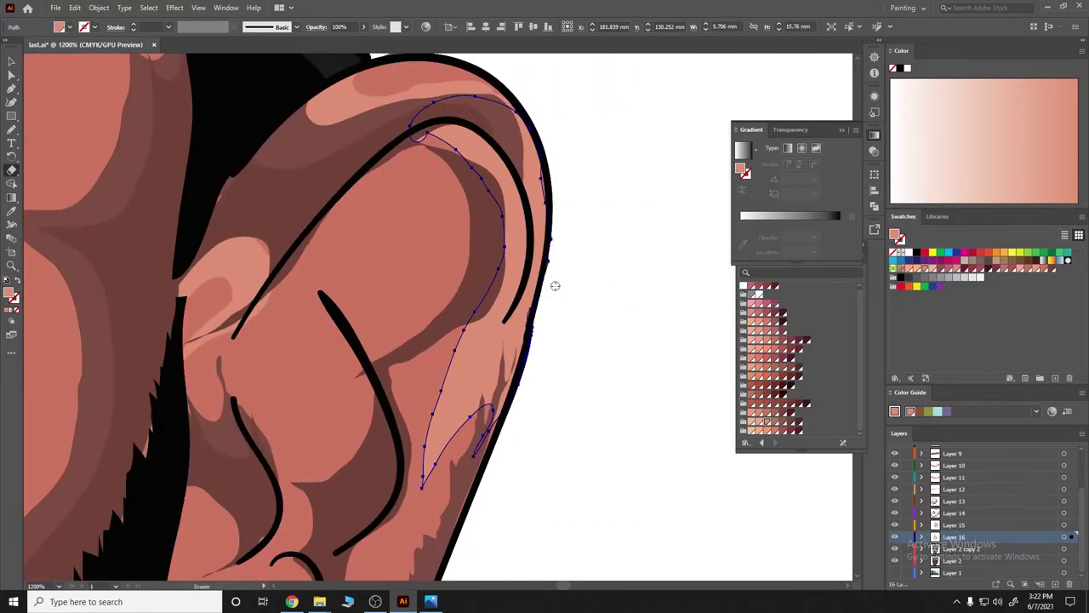
scroll(561, 341, down, 3)
alt+click(914, 538)
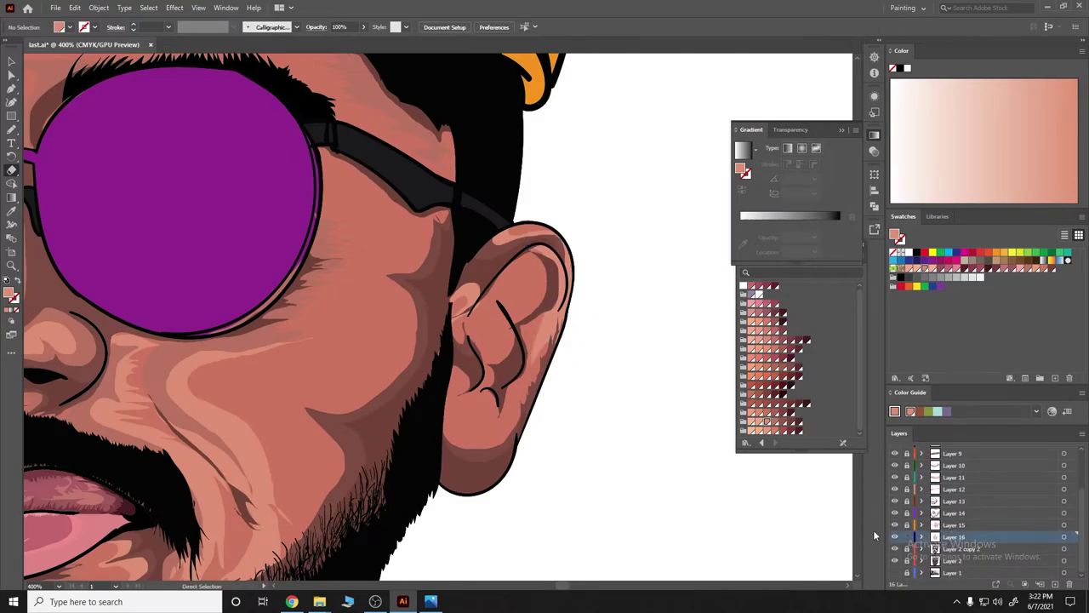
Draw a shading stroke from the ear down along the cheek.
key(ctrl+0)
scroll(141, 414, up, 3)
click(10, 132)
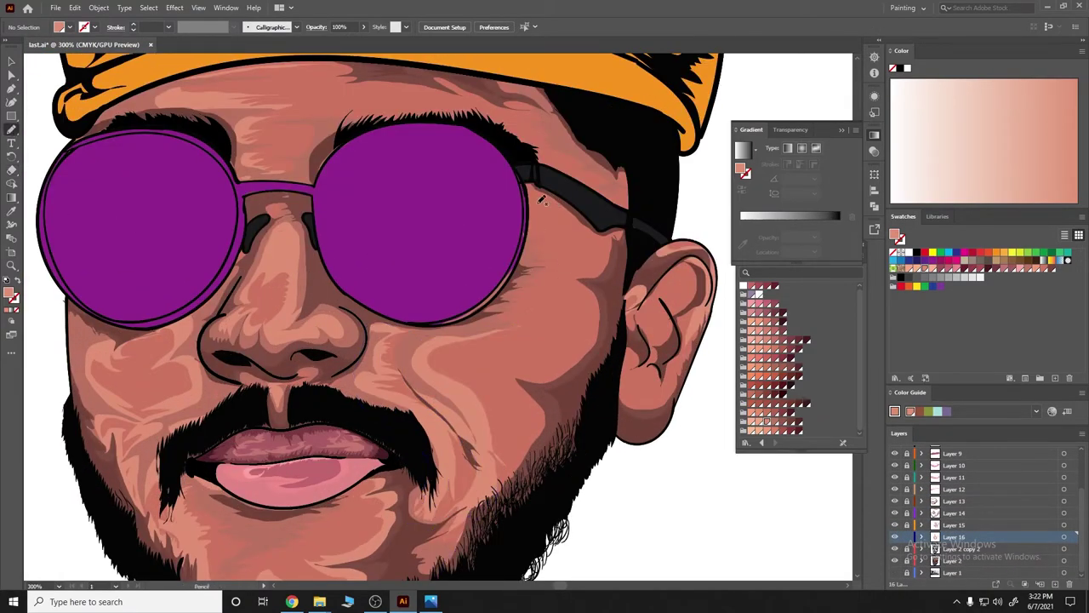
drag(540, 342, 466, 393)
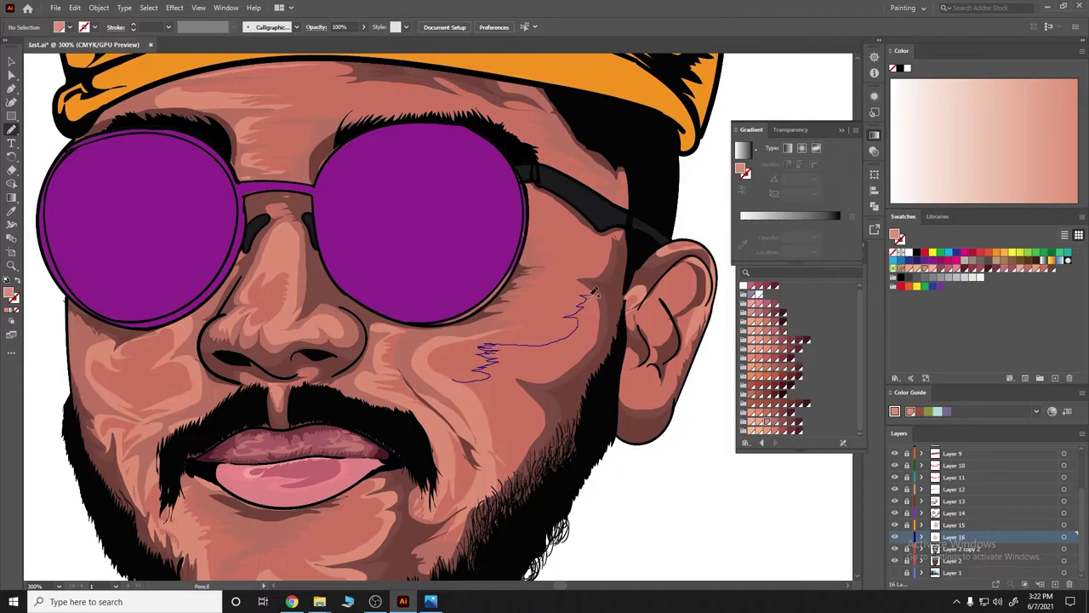
Marquee-select the skin shading paths across the face and open the Edit menu.
key(ctrl+shift+a)
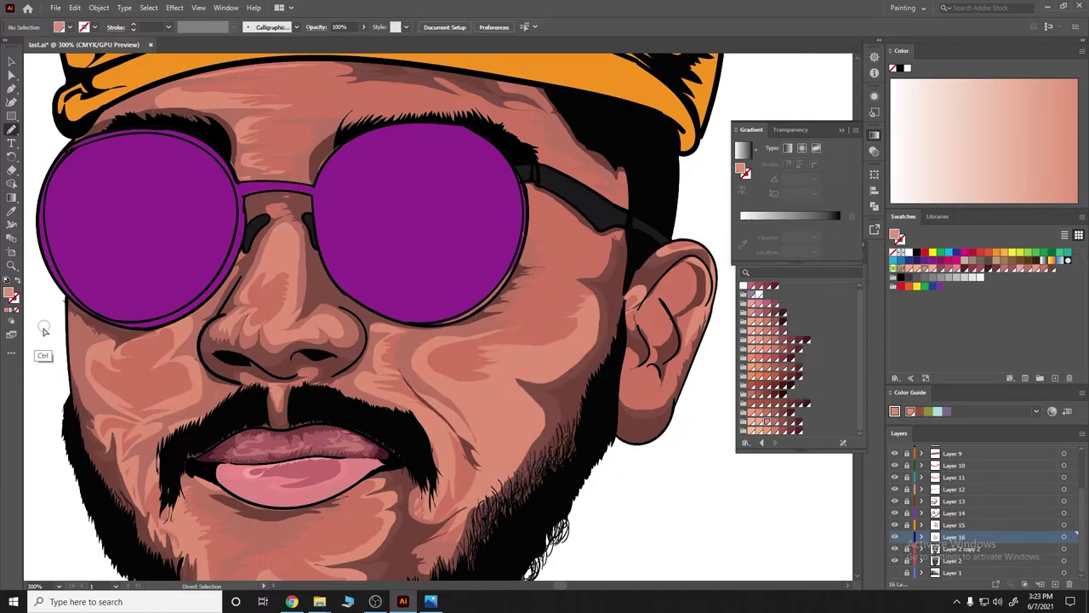
scroll(425, 383, down, 2)
scroll(185, 203, left, 3)
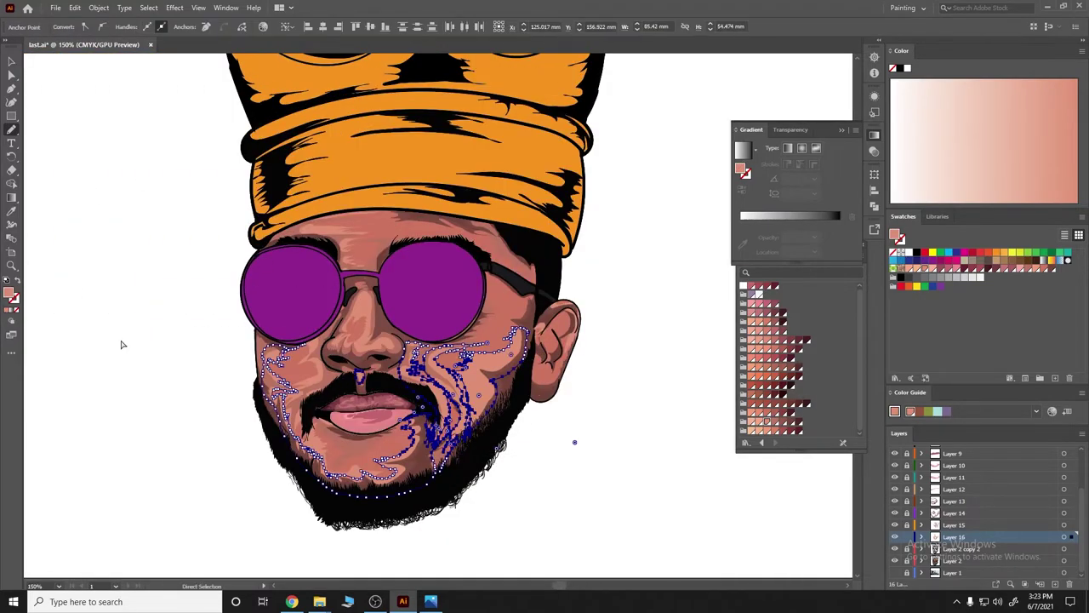
mouse_move(177, 229)
mouse_down()
mouse_move(352, 449)
mouse_move(411, 478)
mouse_up()
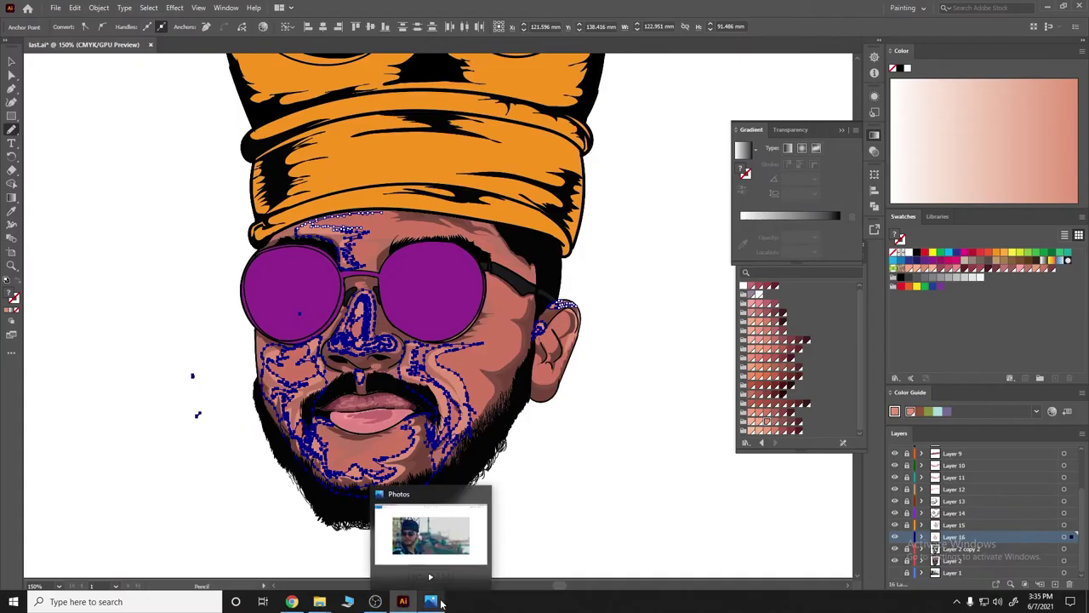
scroll(403, 350, up, 5)
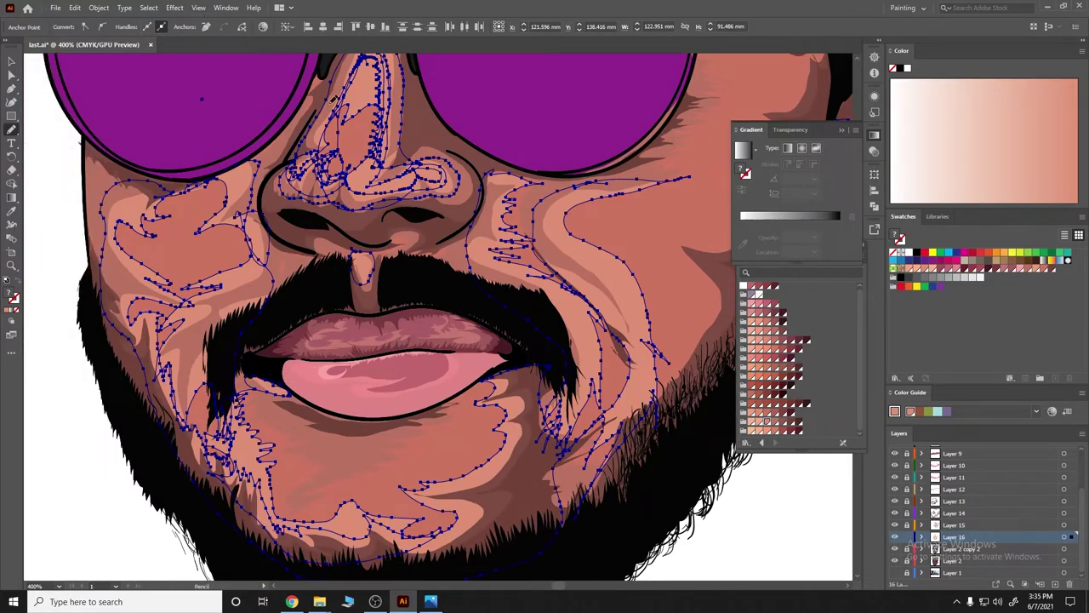
click(75, 8)
mouse_move(101, 207)
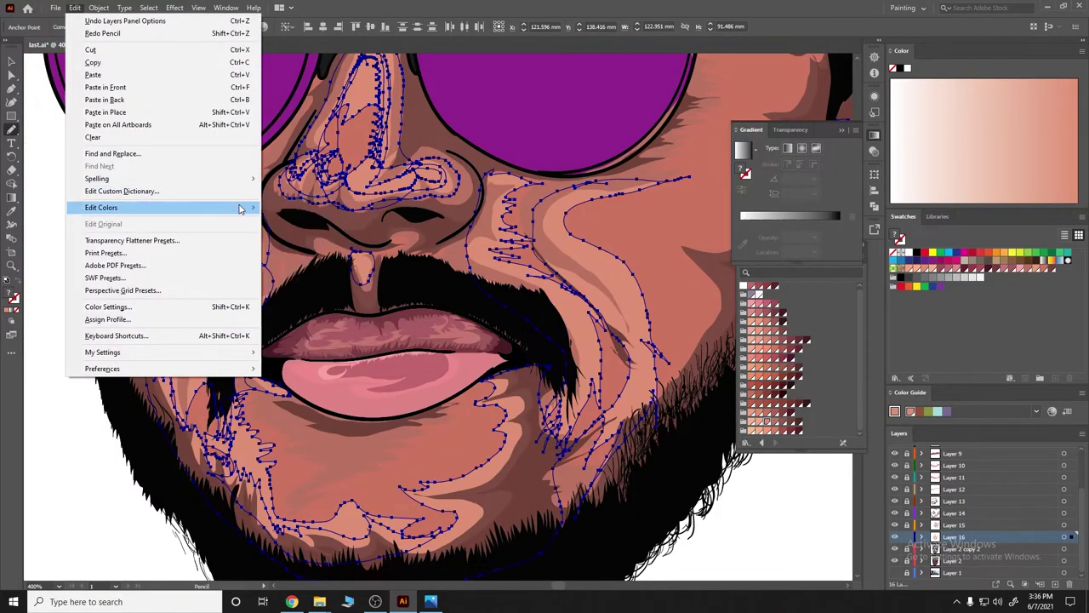
Use Adjust Colors in CMYK mode to raise Black to 26 on the shading, with preview.
click(298, 231)
click(109, 242)
click(98, 228)
click(42, 398)
drag(132, 324, 146, 324)
click(149, 399)
Reselect all the face shading artwork with the Selection tool.
key(ctrl+shift+a)
key(ctrl+minus)
key(ctrl+minus)
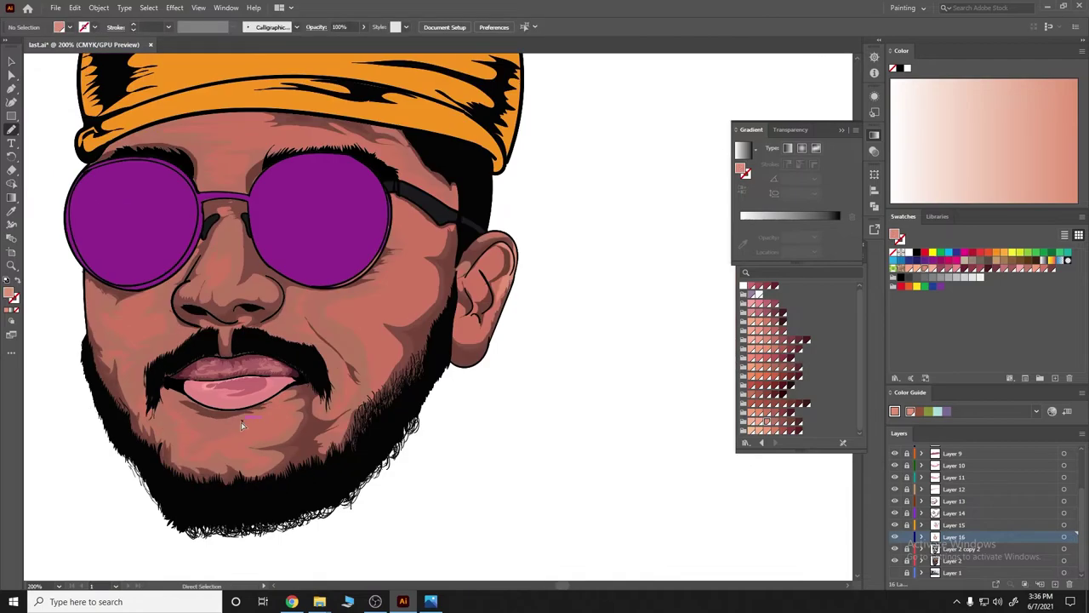
drag(242, 425, 470, 393)
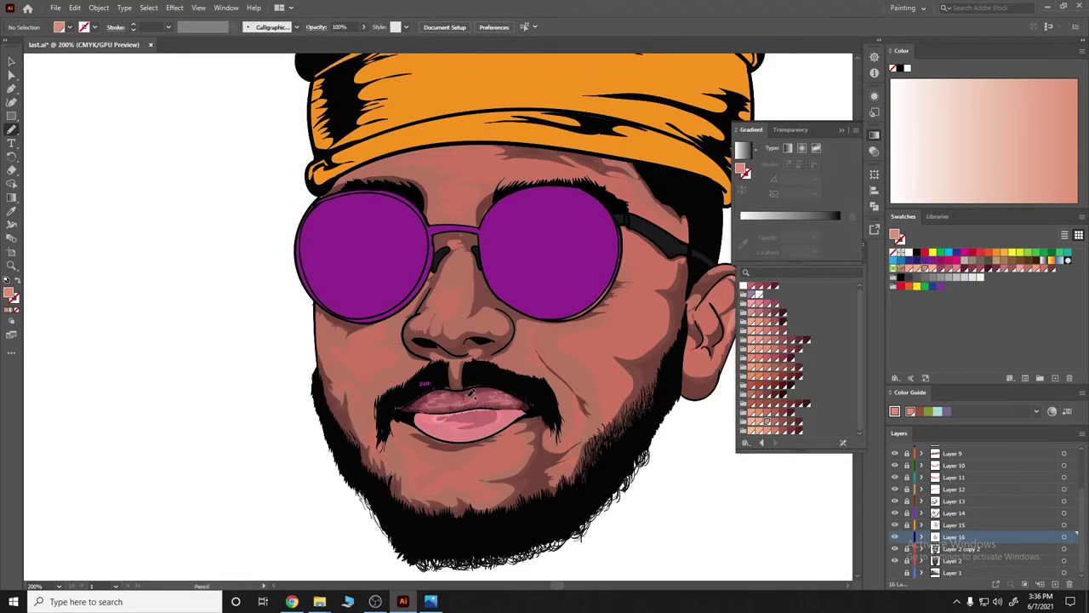
key(ctrl)
key(ctrl+minus)
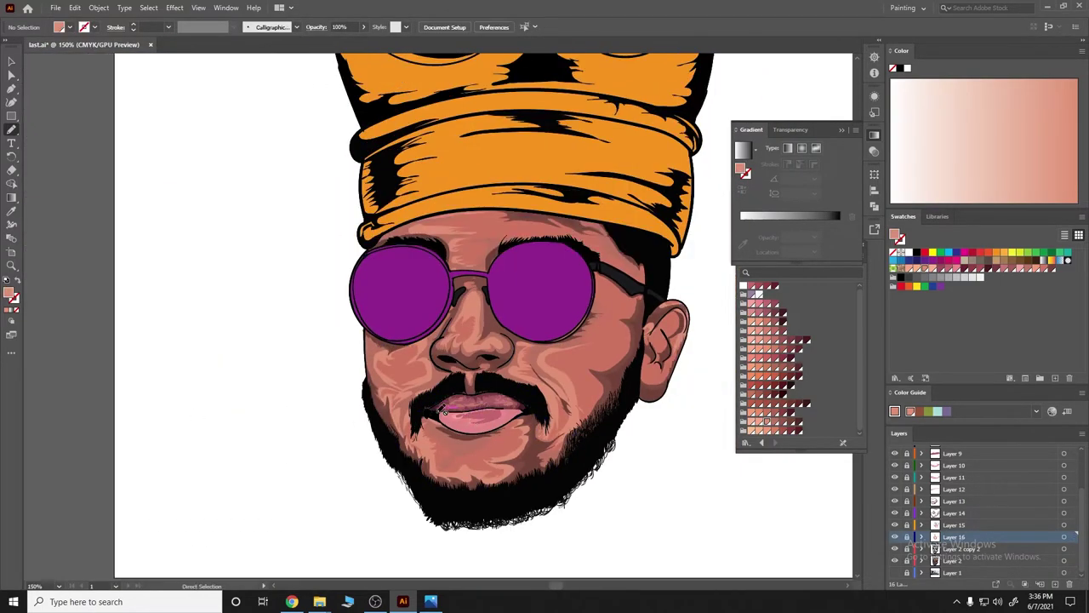
drag(223, 213, 683, 519)
key(ctrl+minus)
key(ctrl+minus)
key(ctrl+minus)
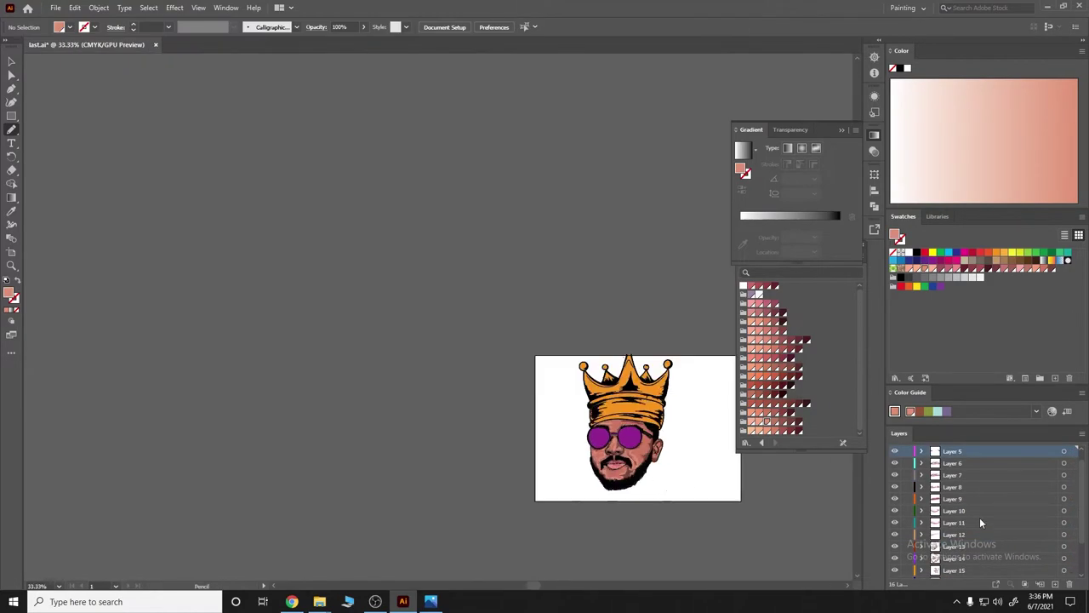
key(ctrl+2)
key(ctrl+plus)
key(ctrl+plus)
key(ctrl+plus)
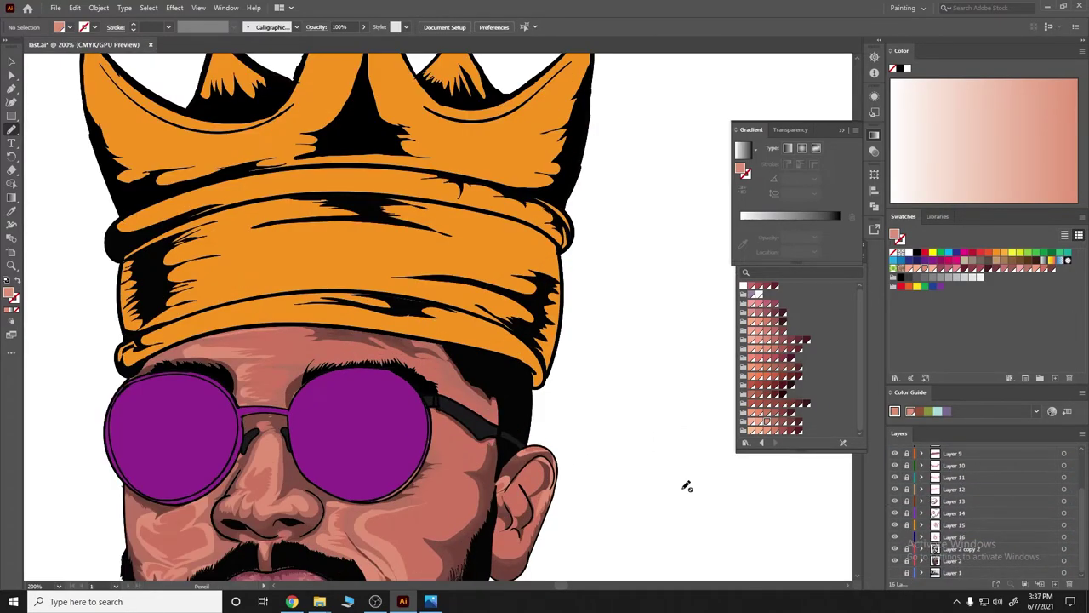
key(ctrl+minus)
key(v)
scroll(59, 224, down, 3)
drag(58, 224, 569, 515)
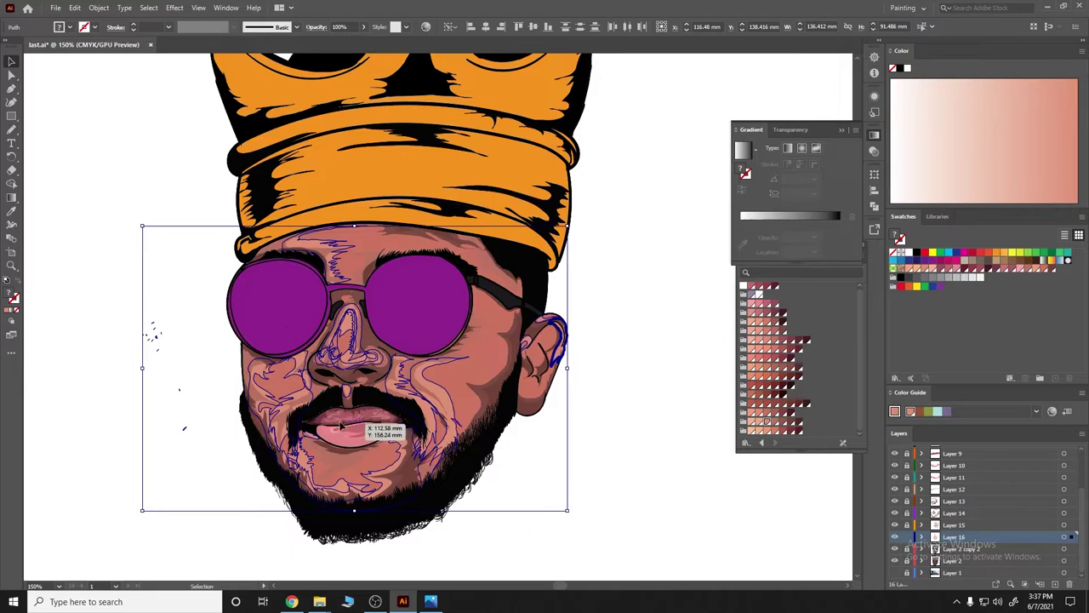
Try skin swatches on the selected face shading, settling on salmon C=10 M=53 Y=51 K=0.
scroll(340, 424, up, 4)
click(763, 425)
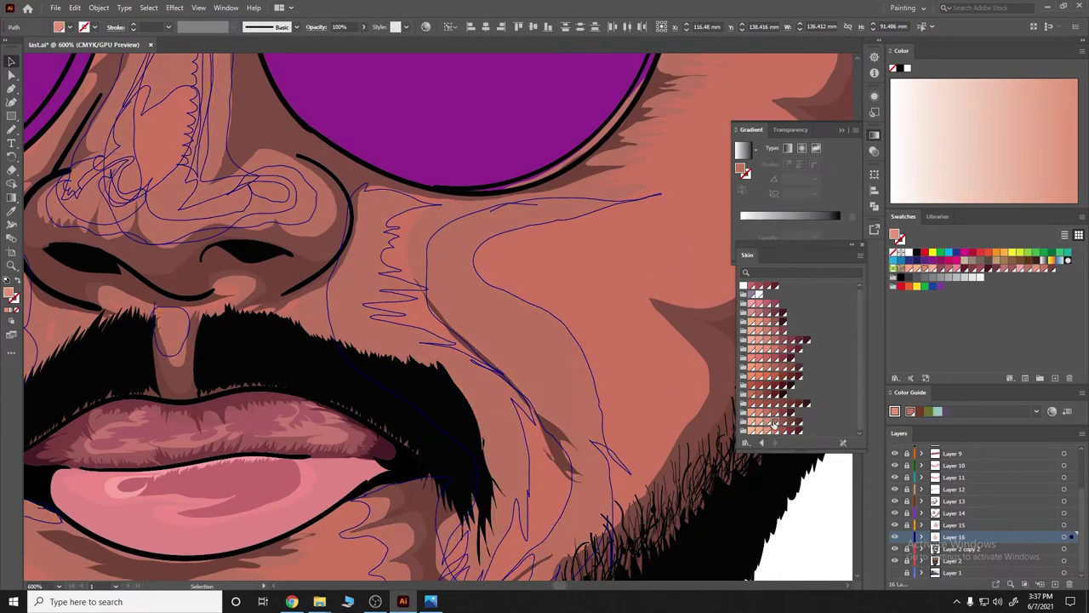
click(766, 421)
click(757, 421)
click(753, 368)
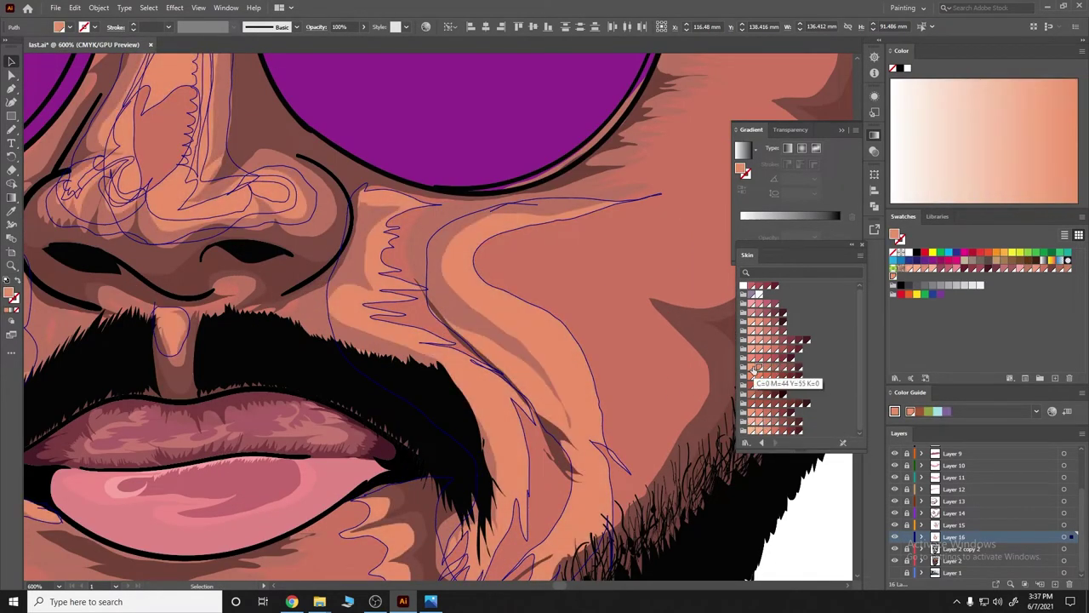
click(764, 345)
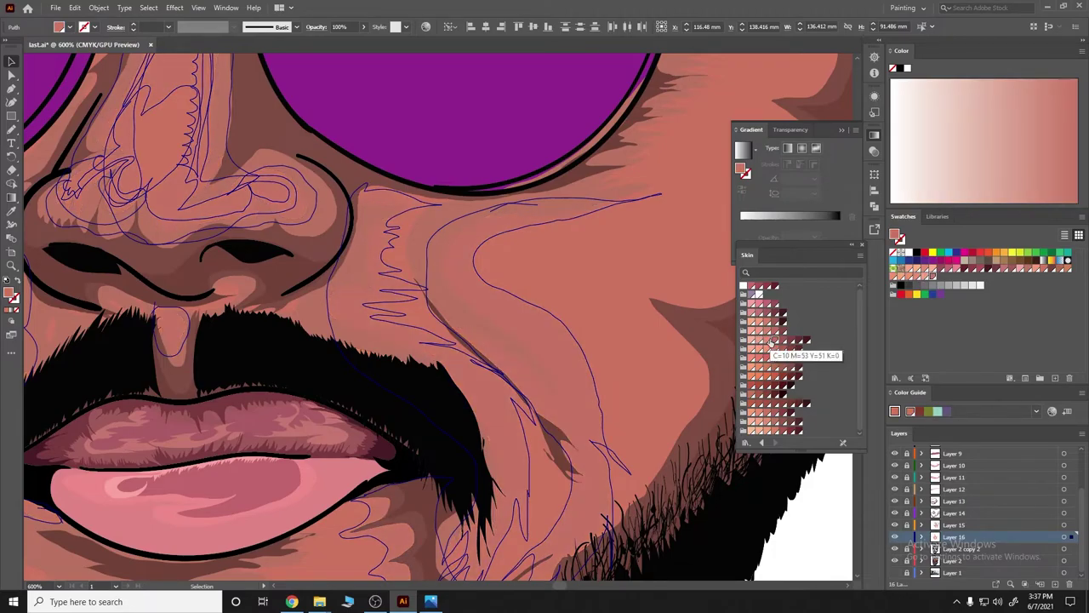
scroll(663, 454, down, 5)
key(ctrl+shift+a)
Give a nose shading path a new skin fill through the Color Picker.
scroll(663, 455, up, 2)
scroll(675, 474, down, 3)
scroll(460, 443, up, 2)
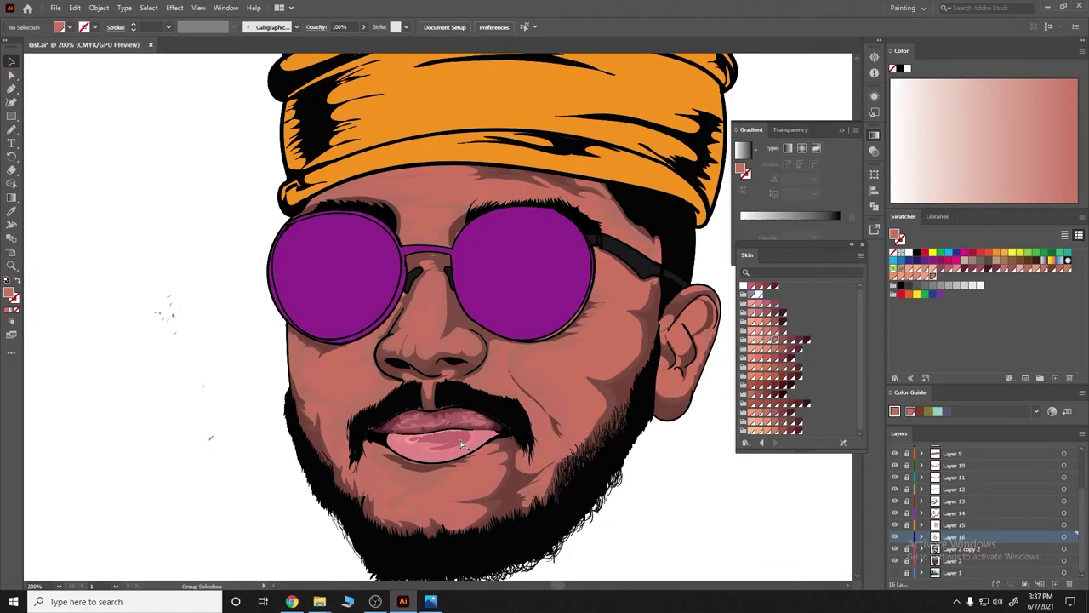
scroll(461, 443, up, 3)
scroll(493, 454, down, 3)
click(545, 391)
scroll(544, 392, up, 3)
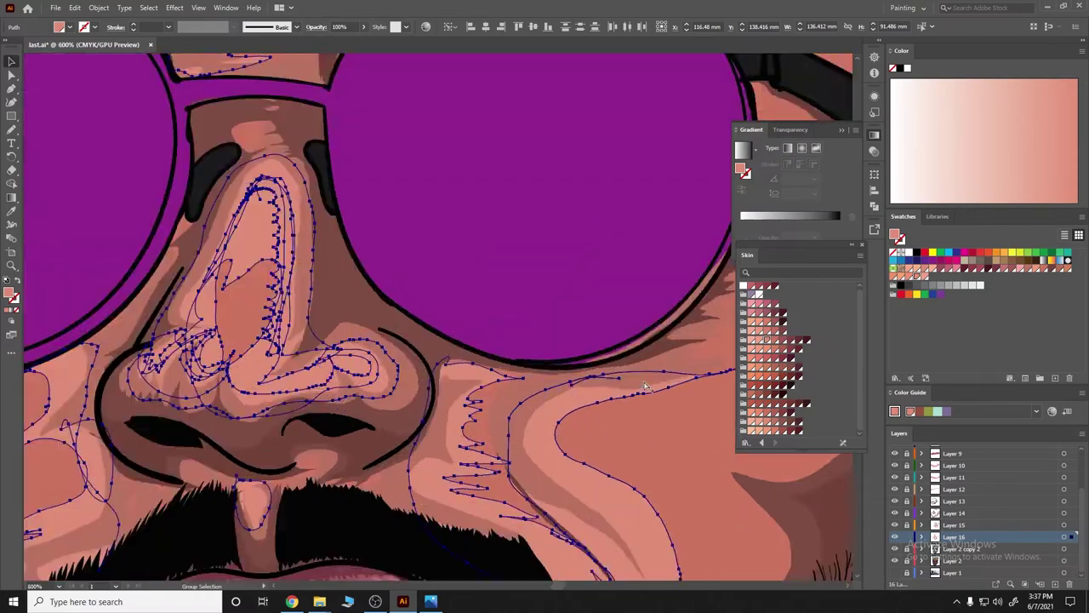
scroll(645, 385, up, 1)
double_click(13, 296)
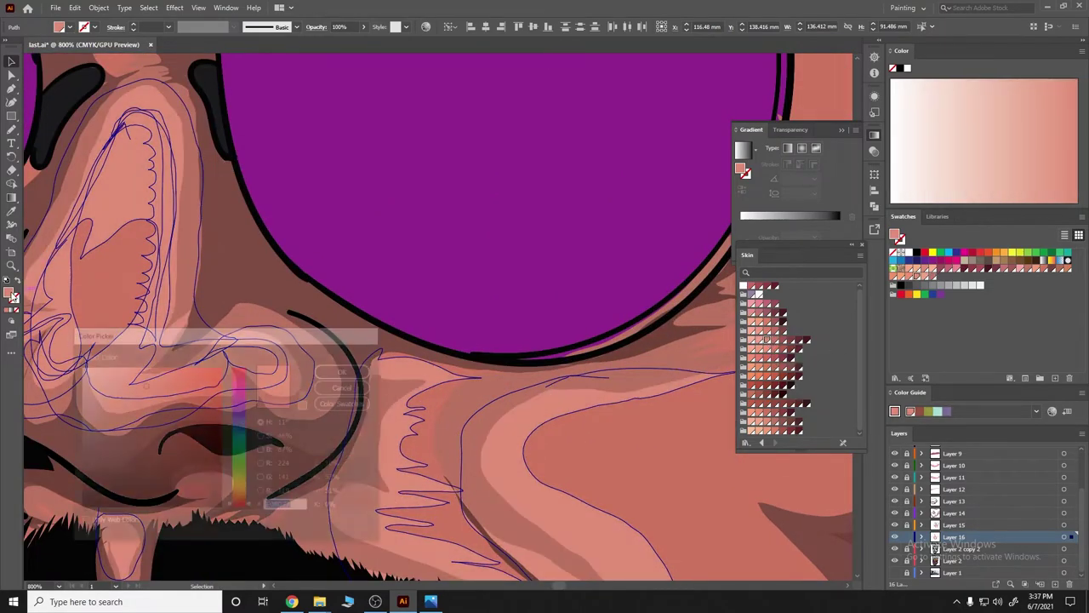
click(345, 372)
Draw a freehand stroke on the nose.
scroll(349, 488, down, 3)
scroll(349, 488, down, 1)
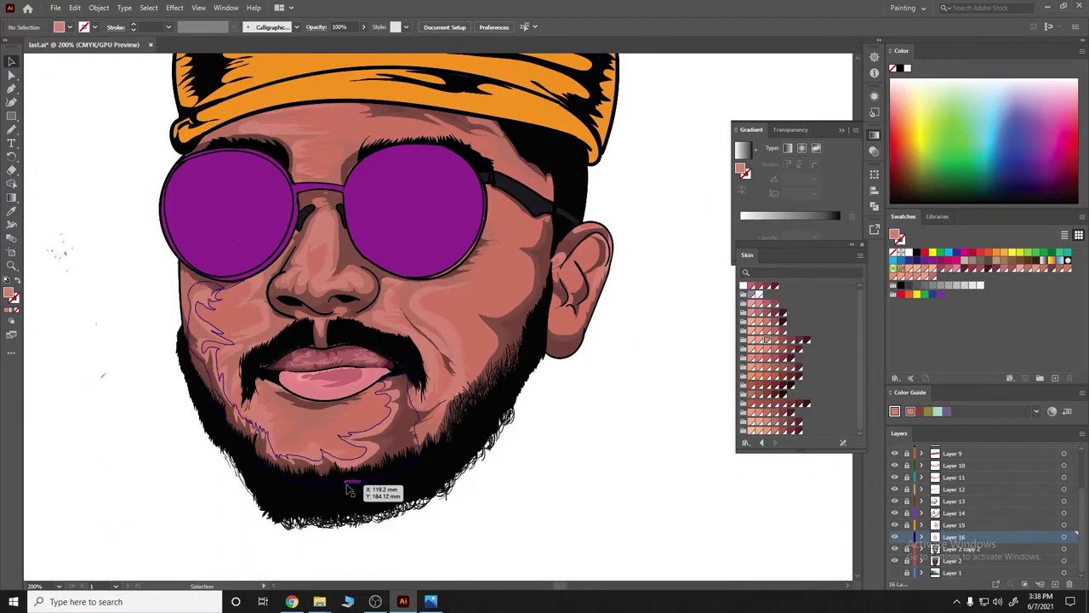
scroll(349, 487, up, 2)
scroll(464, 449, up, 3)
scroll(699, 513, down, 3)
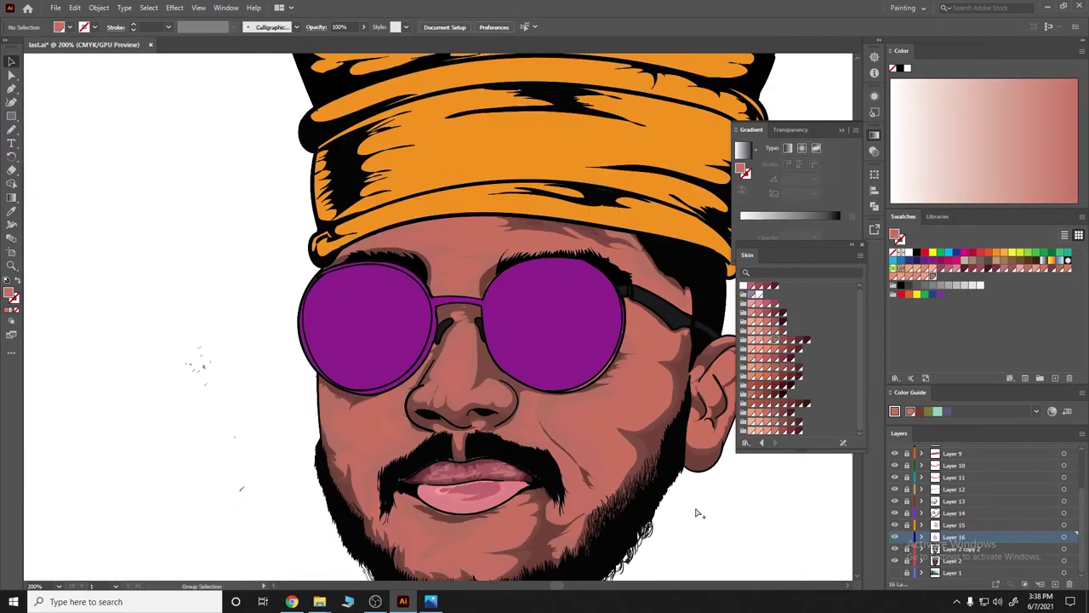
scroll(700, 513, down, 2)
drag(340, 256, 364, 328)
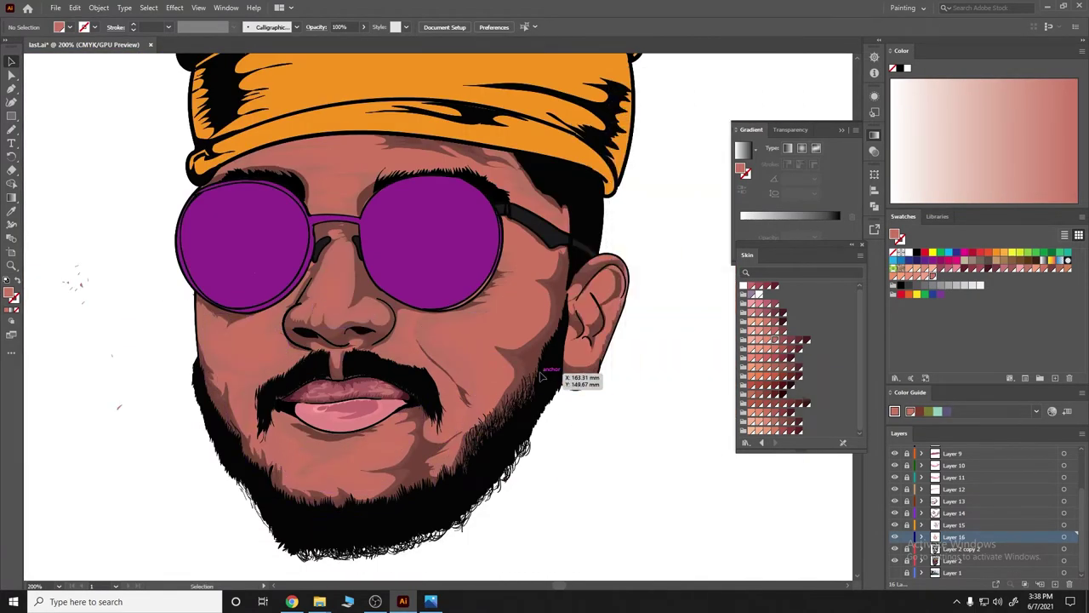
scroll(576, 372, up, 3)
scroll(584, 360, down, 2)
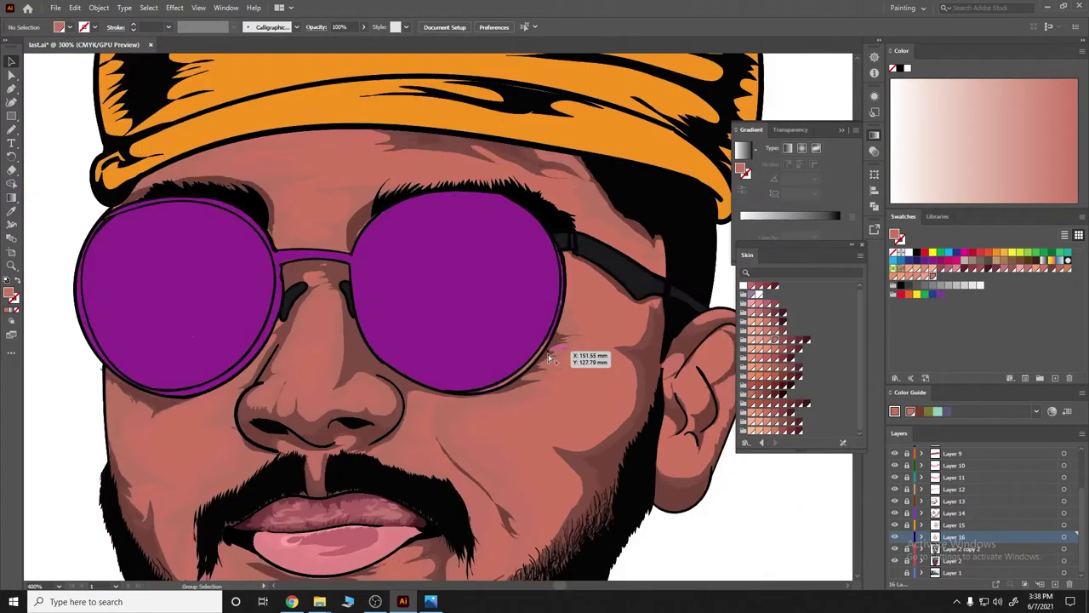
scroll(500, 345, down, 1)
scroll(601, 381, up, 2)
Draw a pencil shading stroke on the cheek below the glasses and recolour it to skin.
key(n)
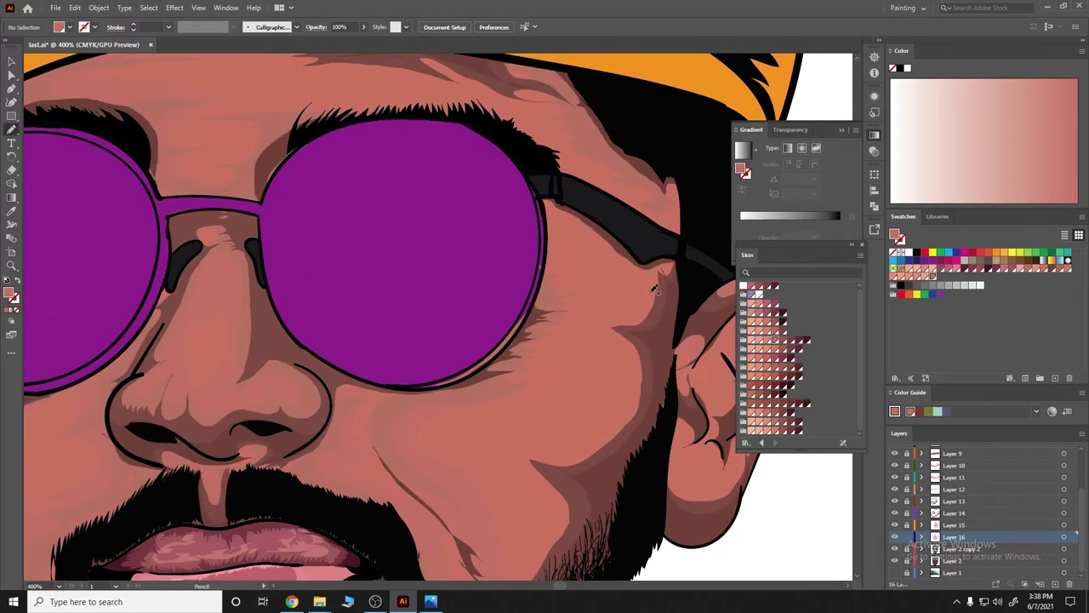
drag(499, 394, 527, 369)
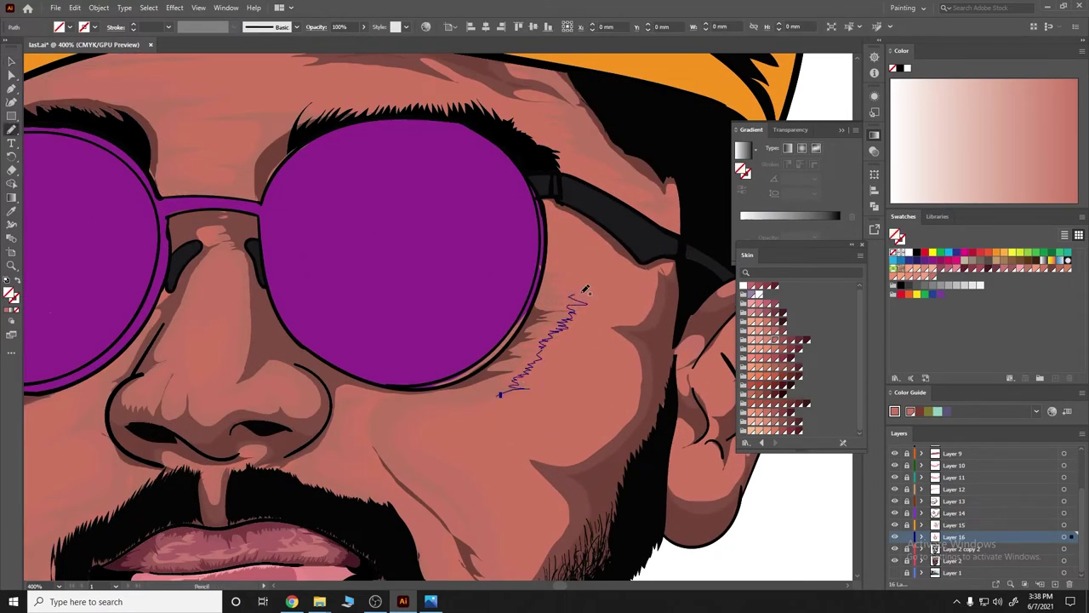
key(ctrl+a)
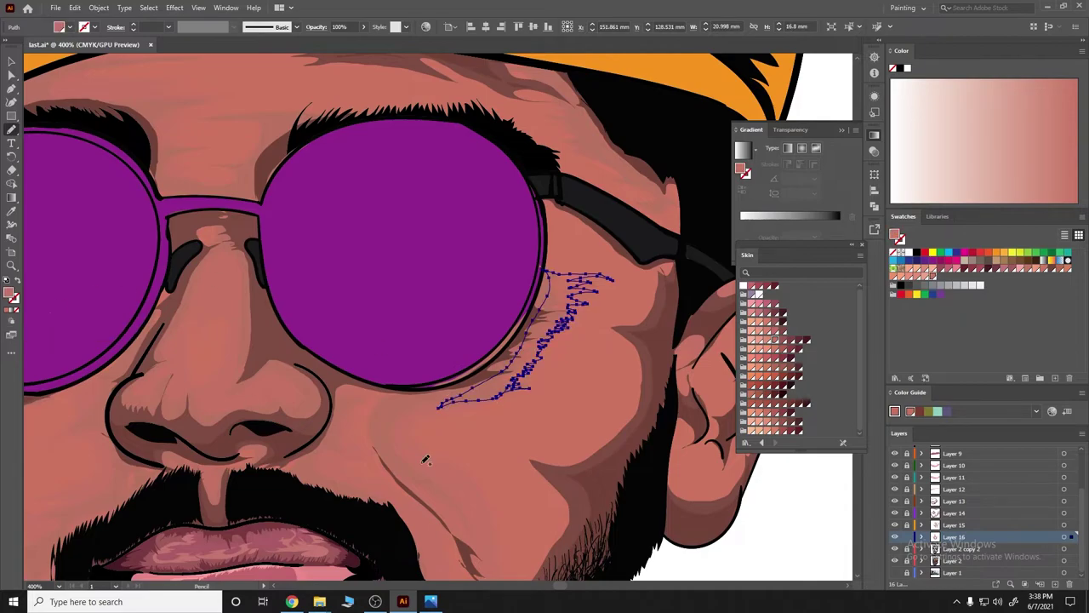
key(ctrl+shift+a)
scroll(672, 502, down, 2)
scroll(677, 341, down, 2)
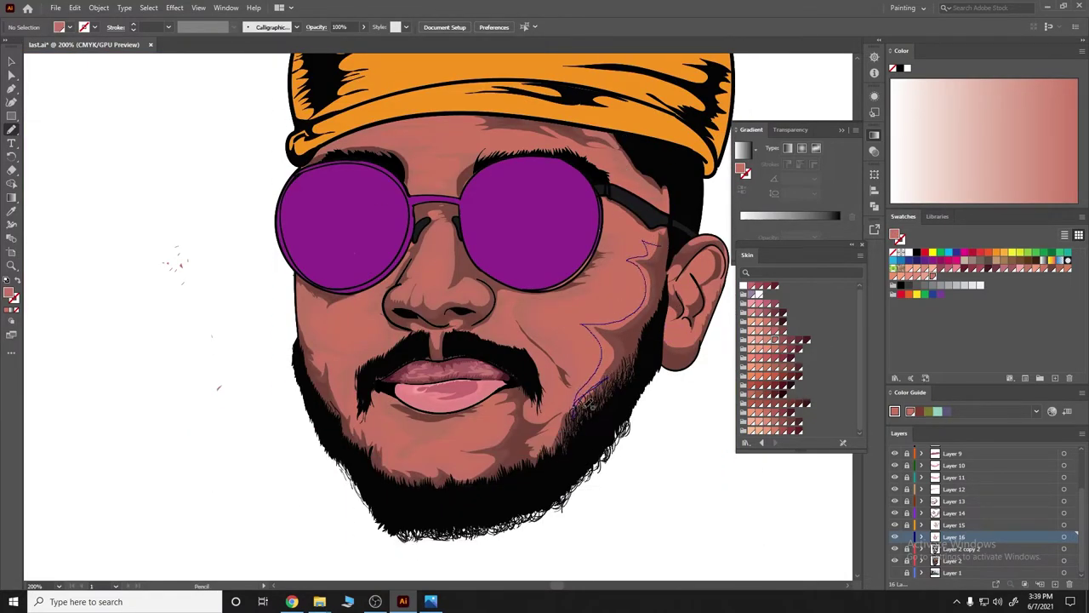
Undo the cheek stroke, try a short jaw stroke, and undo the strokes that don't fit.
key(ctrl+z)
drag(563, 397, 529, 426)
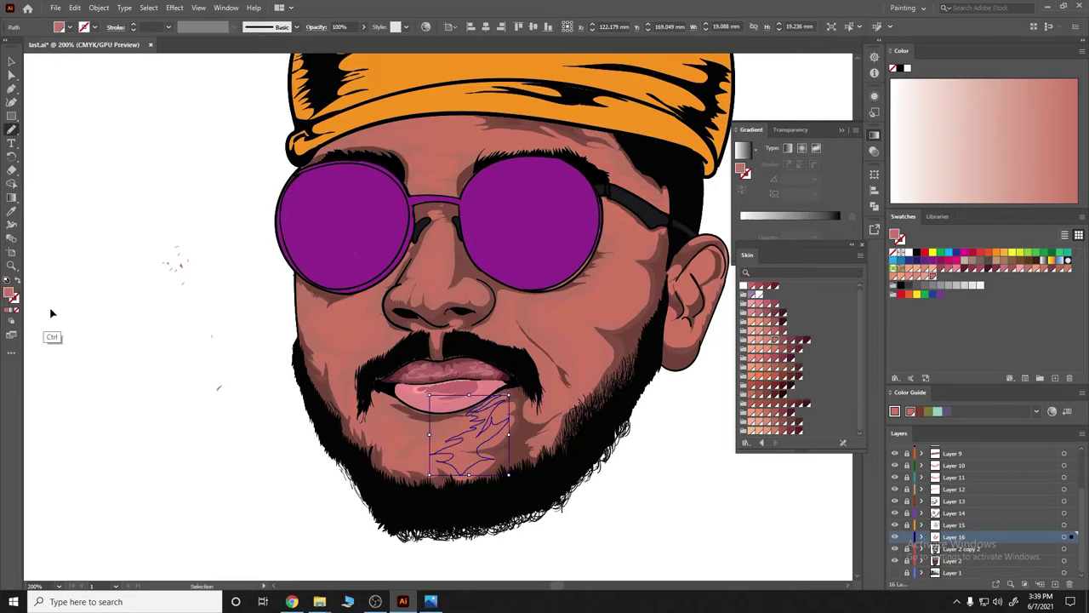
key(ctrl+z)
key(ctrl+minus)
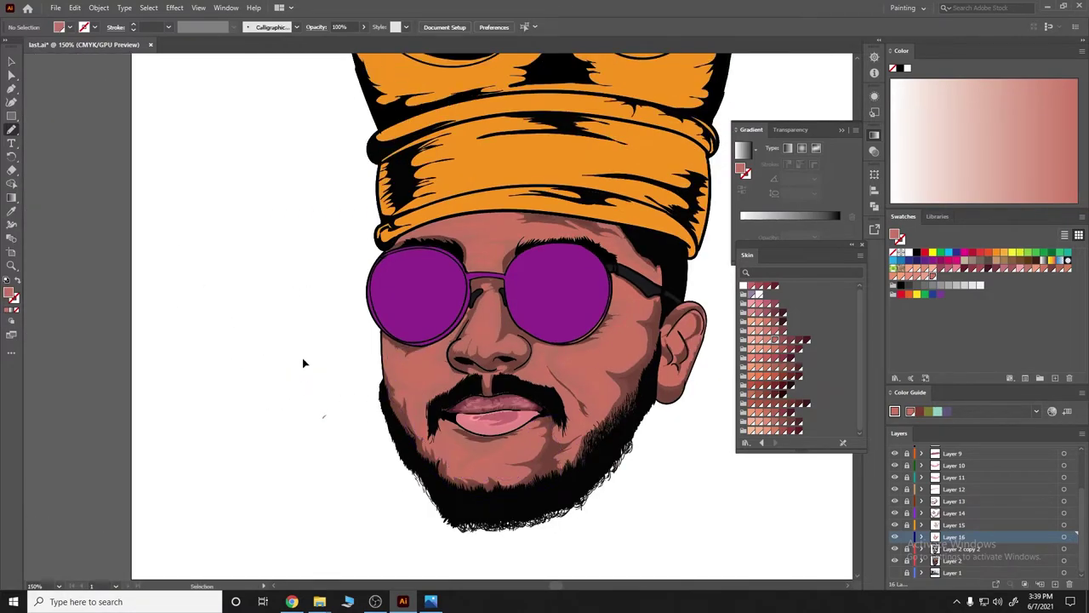
key(ctrl+plus)
key(ctrl+plus)
key(ctrl+plus)
key(ctrl+minus)
key(ctrl+minus)
key(ctrl+minus)
key(ctrl+plus)
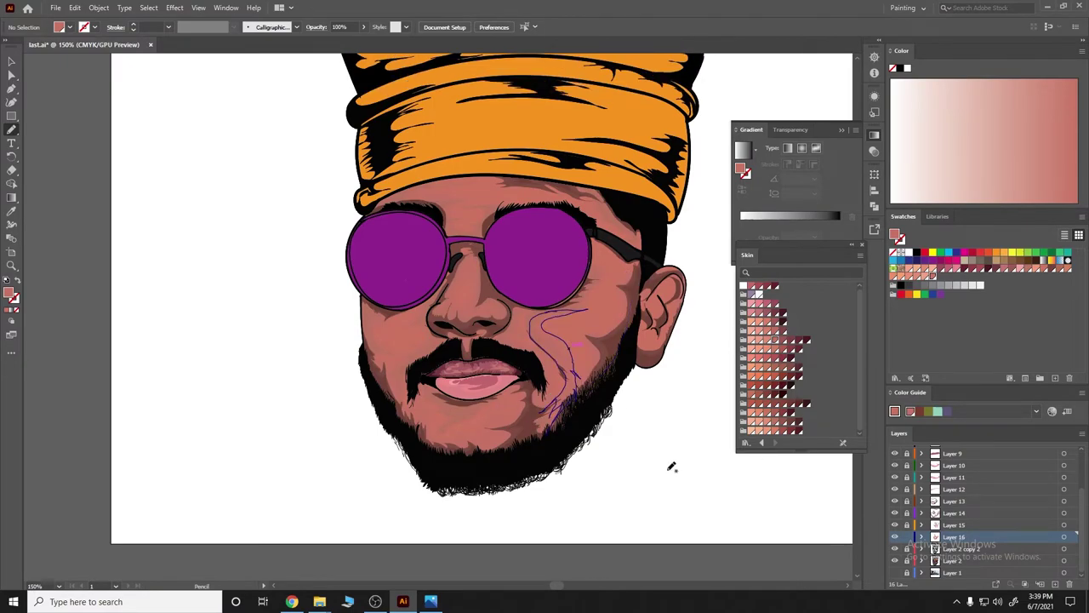
key(ctrl+z)
scroll(618, 401, up, 2)
scroll(558, 349, up, 1)
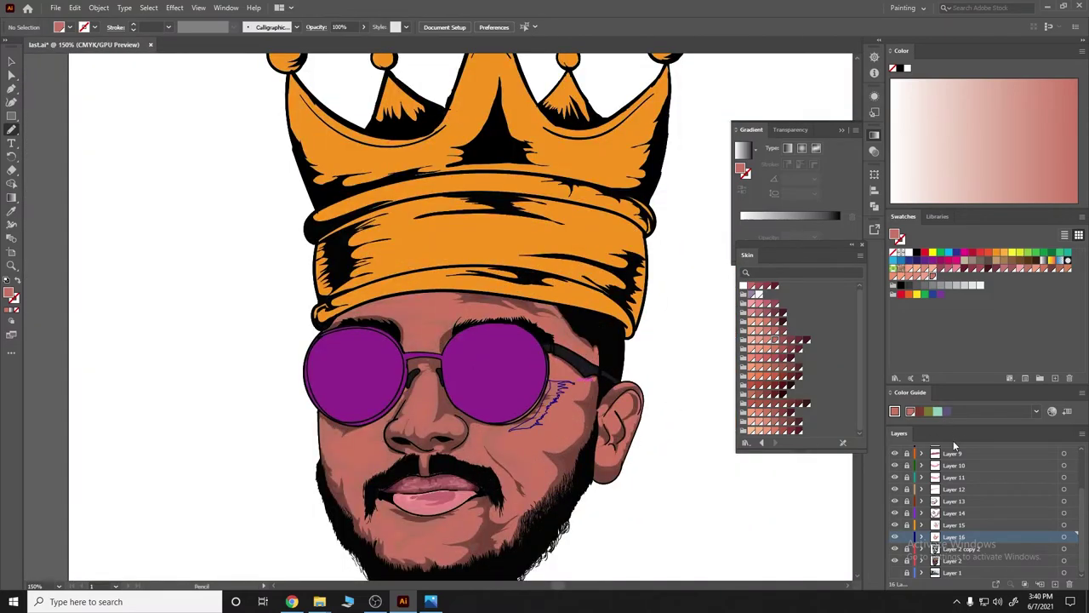
scroll(954, 476, up, 3)
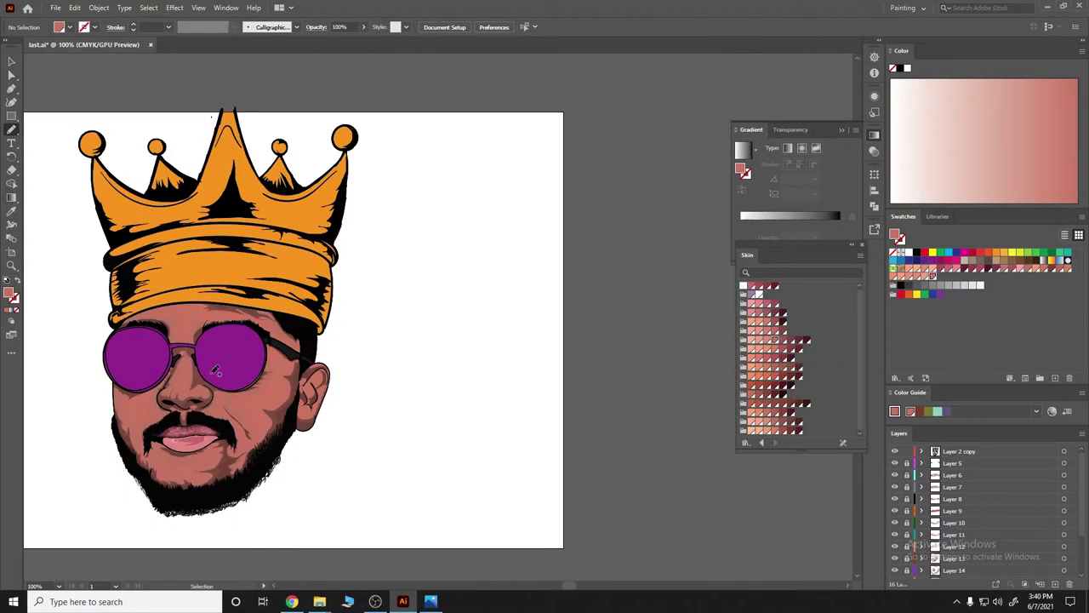
Pick the Paintbrush and swap fill and stroke so it paints black.
scroll(215, 368, up, 3)
scroll(375, 342, up, 1)
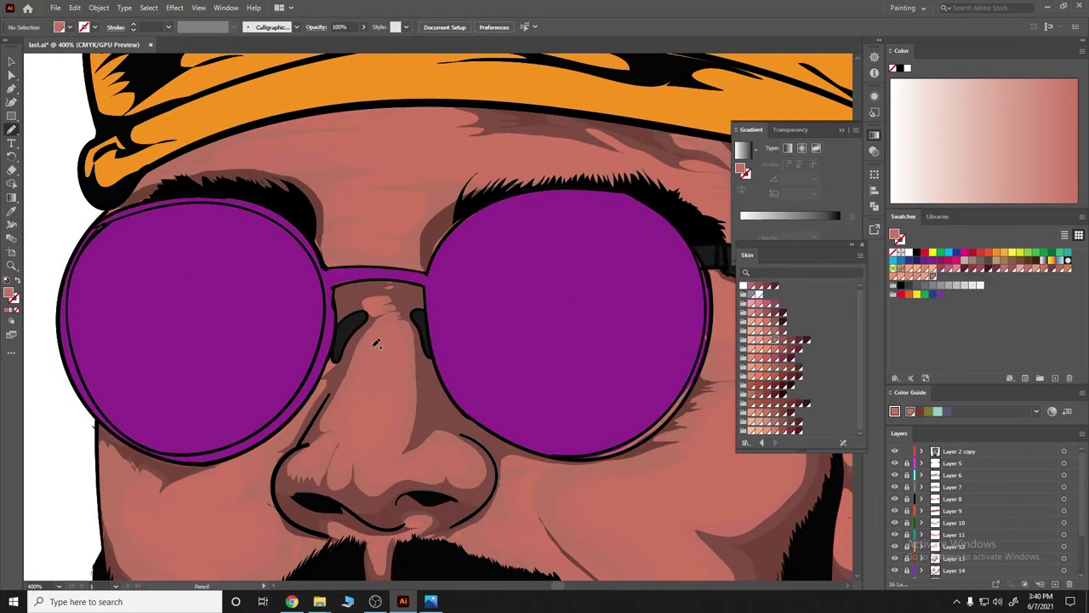
drag(12, 129, 51, 134)
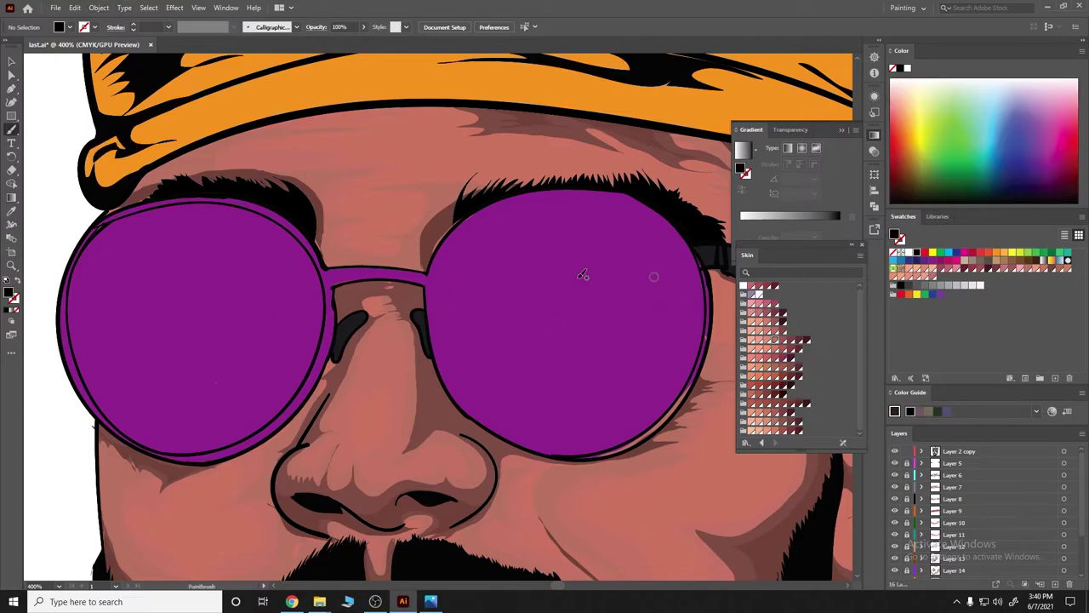
click(17, 280)
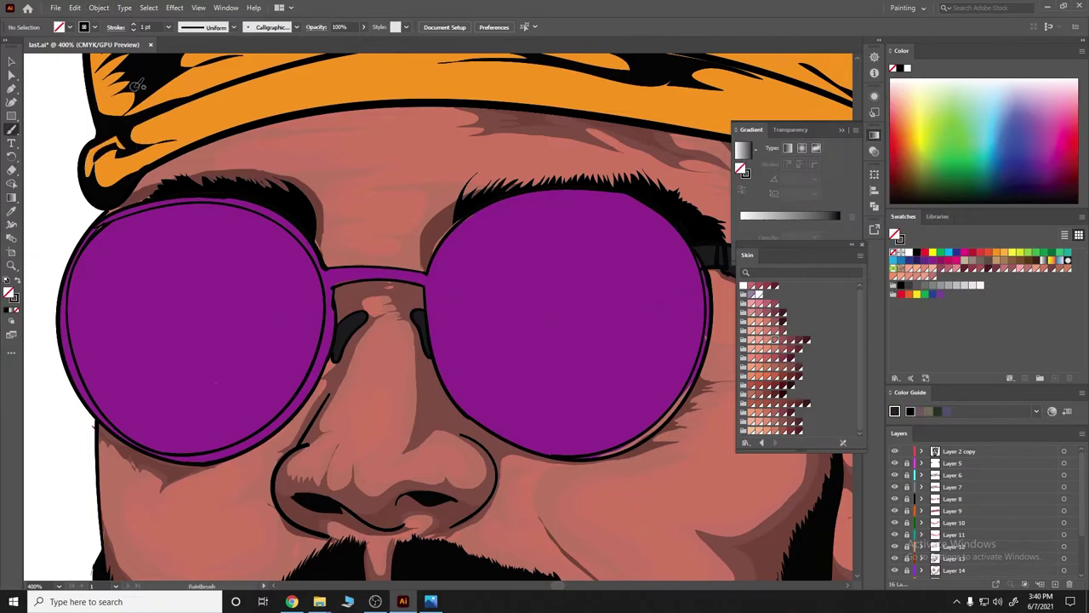
key(ctrl+0)
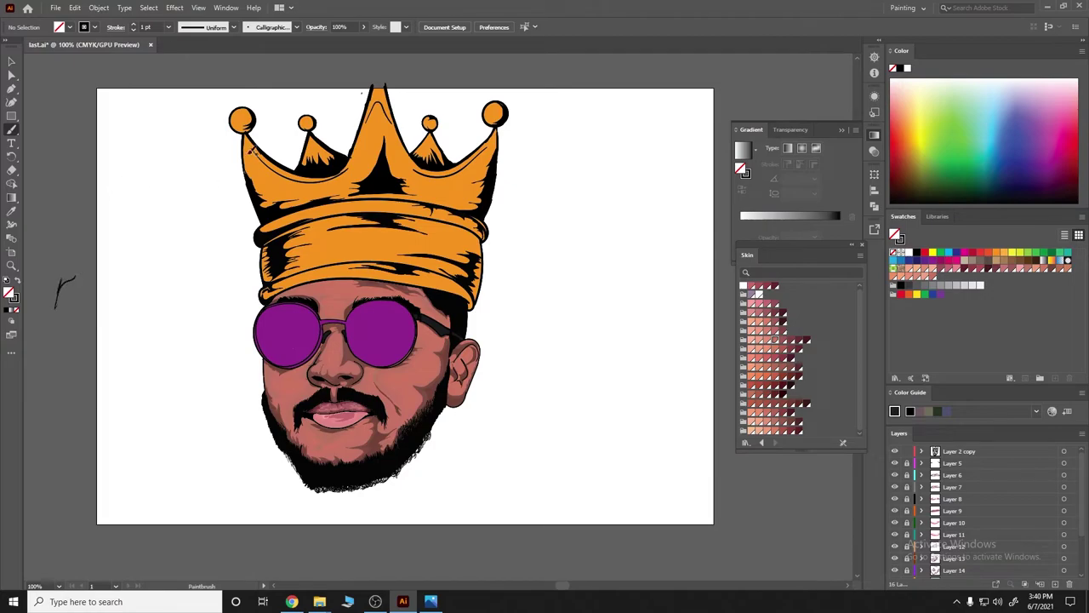
Paint a black stroke joining the upper and lower lens-rim lines.
scroll(340, 328, up, 4)
scroll(340, 328, up, 3)
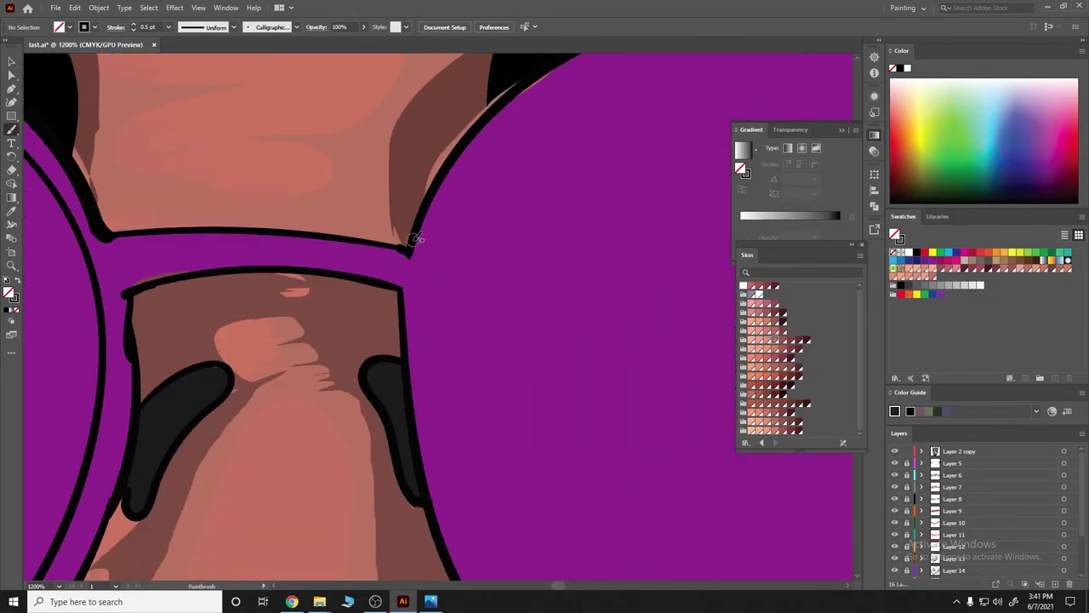
drag(410, 245, 403, 301)
scroll(443, 260, down, 4)
scroll(476, 290, down, 2)
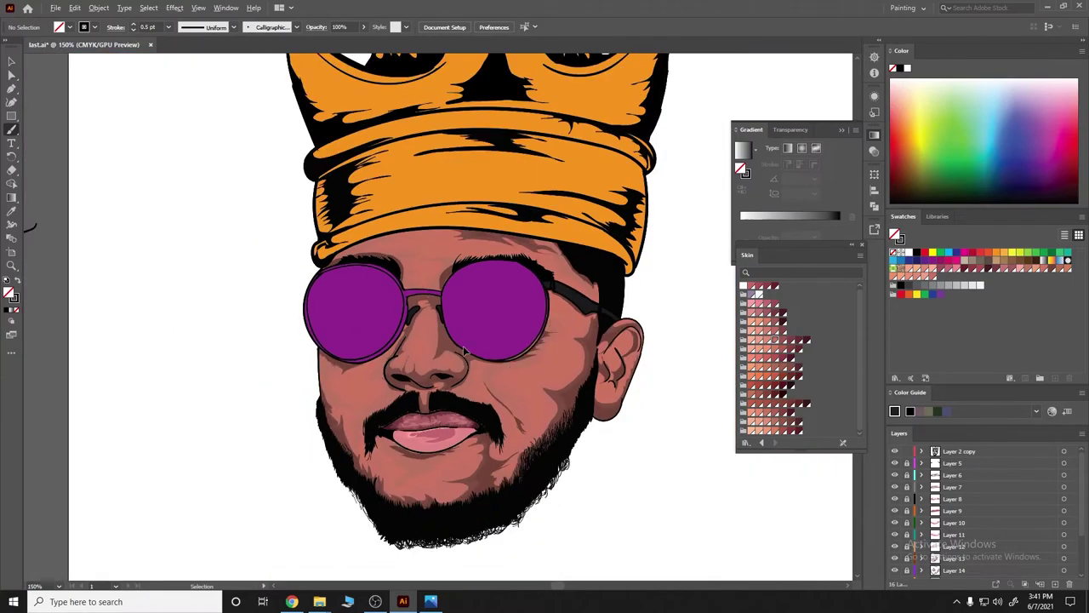
scroll(464, 351, up, 2)
scroll(448, 256, down, 2)
scroll(446, 261, down, 1)
scroll(583, 330, up, 2)
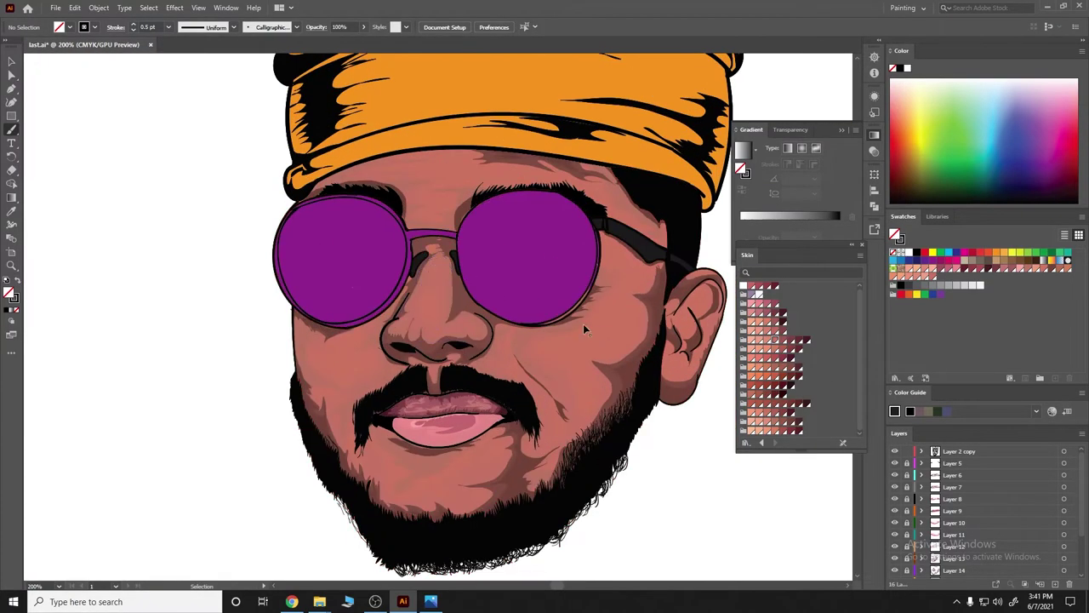
scroll(585, 329, up, 1)
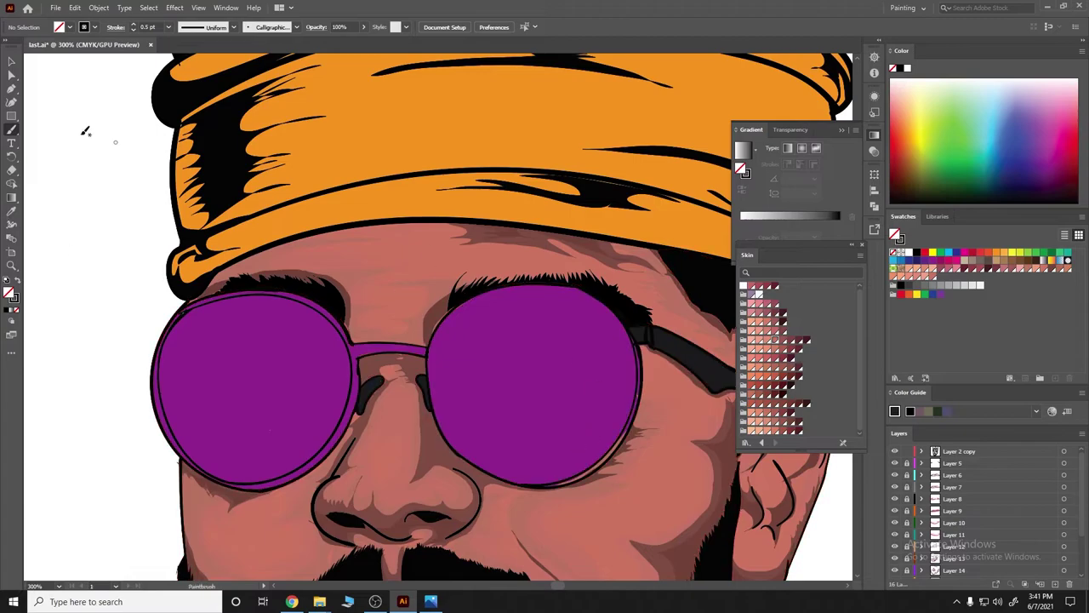
scroll(663, 383, up, 3)
scroll(933, 478, down, 3)
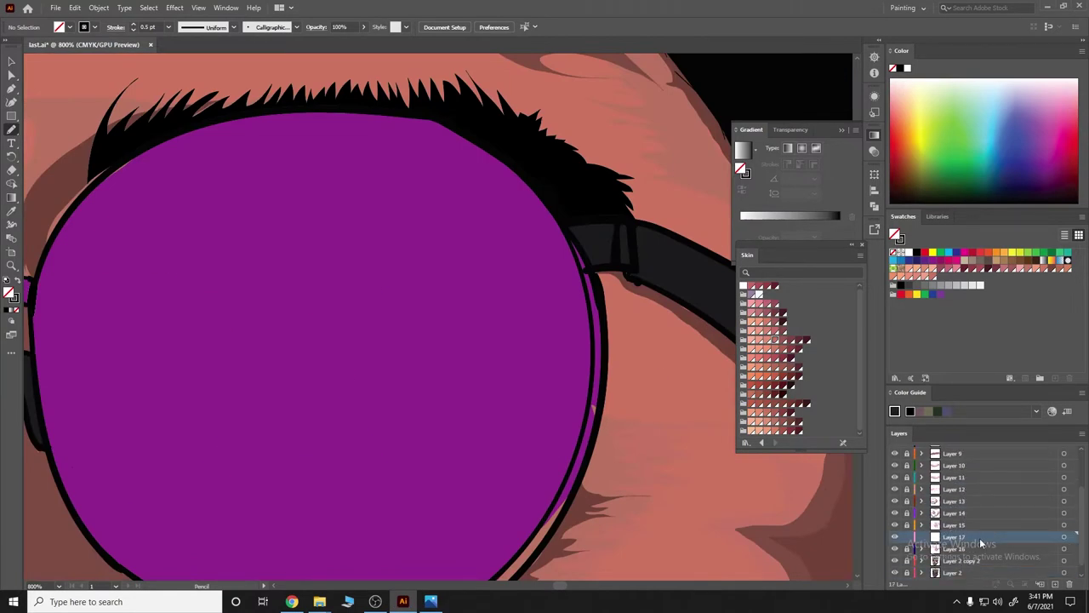
On Layer 17, trace a pencil path along the right lens's outer rim and fill it black.
click(953, 548)
drag(606, 407, 566, 358)
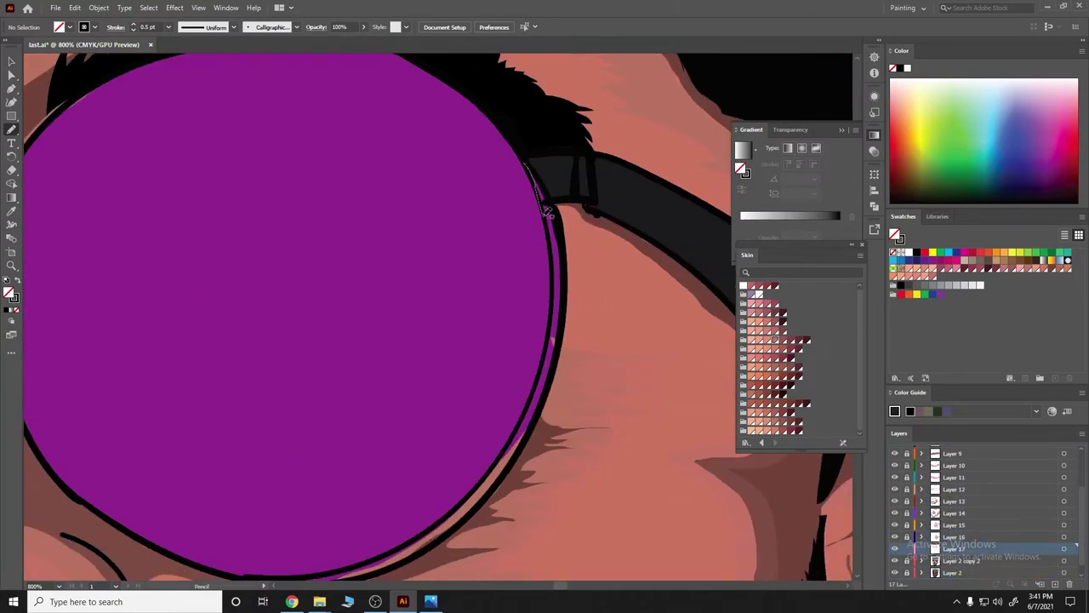
mouse_move(554, 291)
mouse_down()
mouse_move(548, 340)
mouse_move(502, 444)
mouse_up()
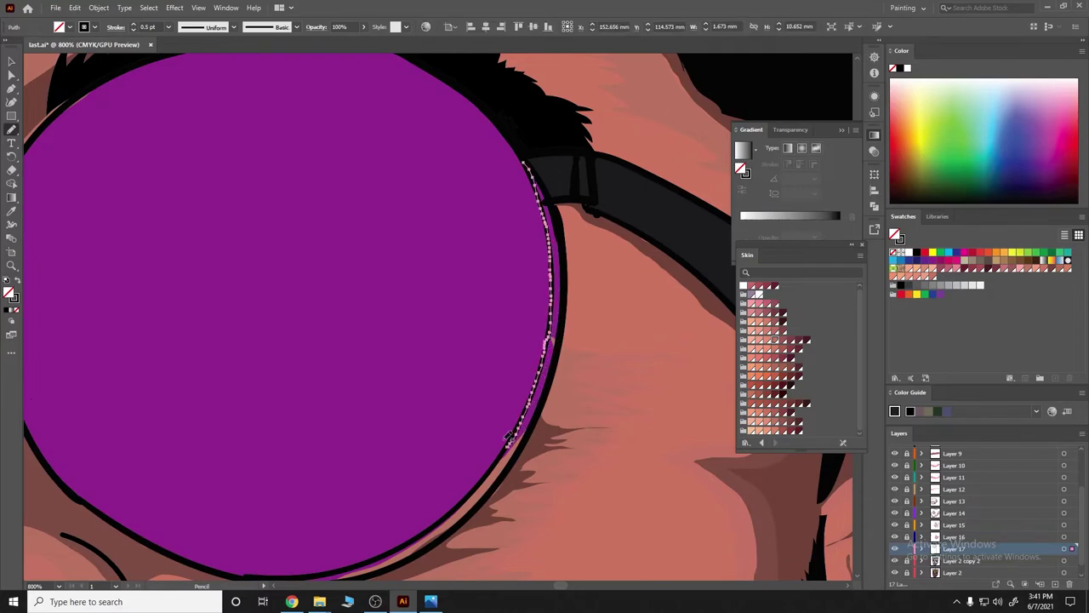
scroll(511, 303, down, 2)
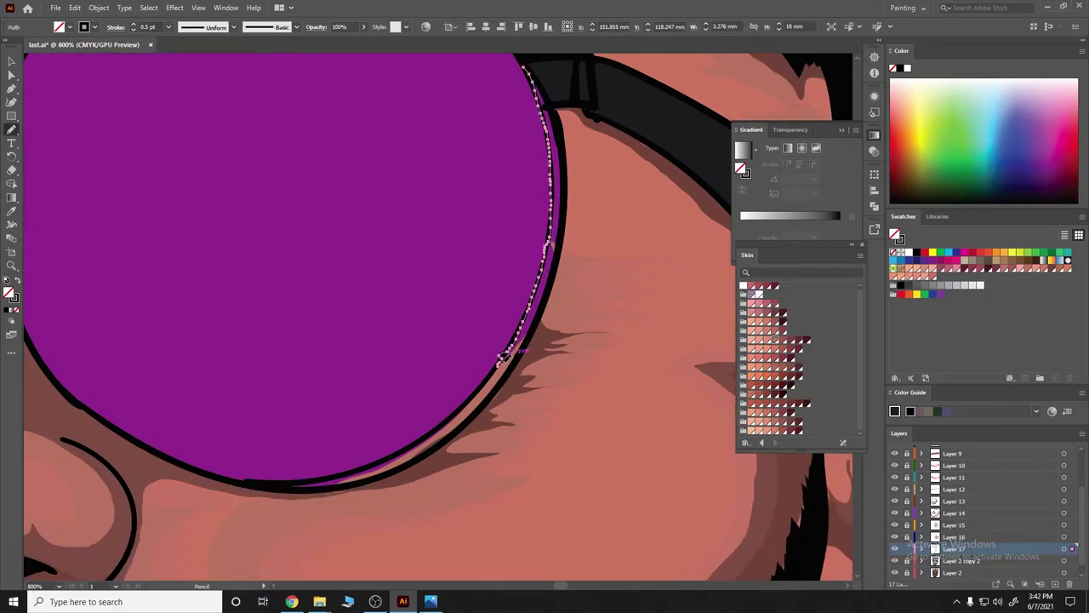
drag(501, 361, 516, 351)
click(16, 282)
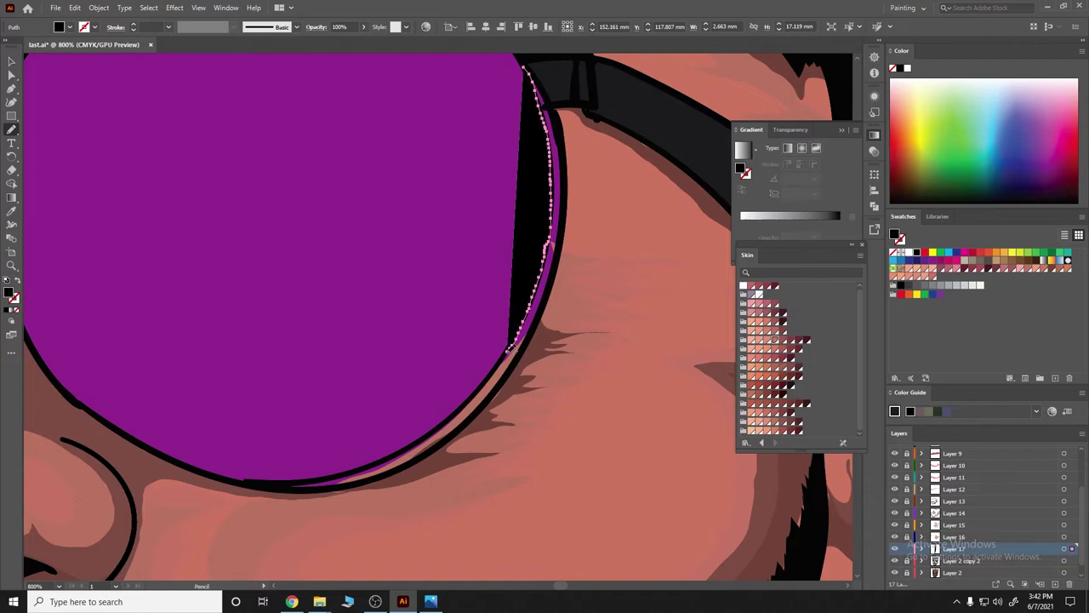
Extend the black rim shape along the lower edge and up to the top of the rim.
drag(392, 452, 322, 479)
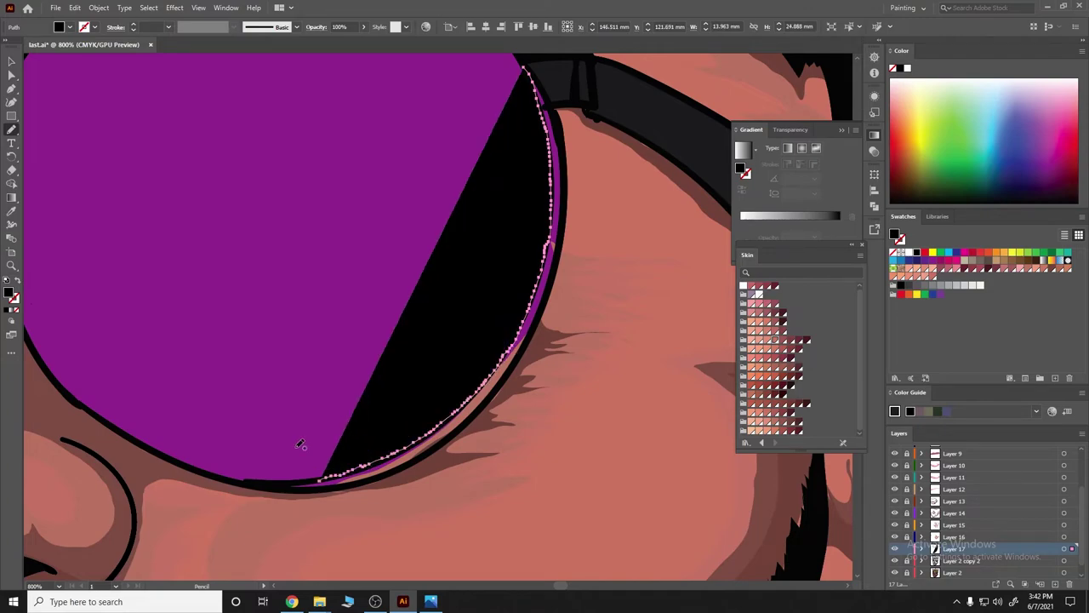
drag(244, 474, 231, 479)
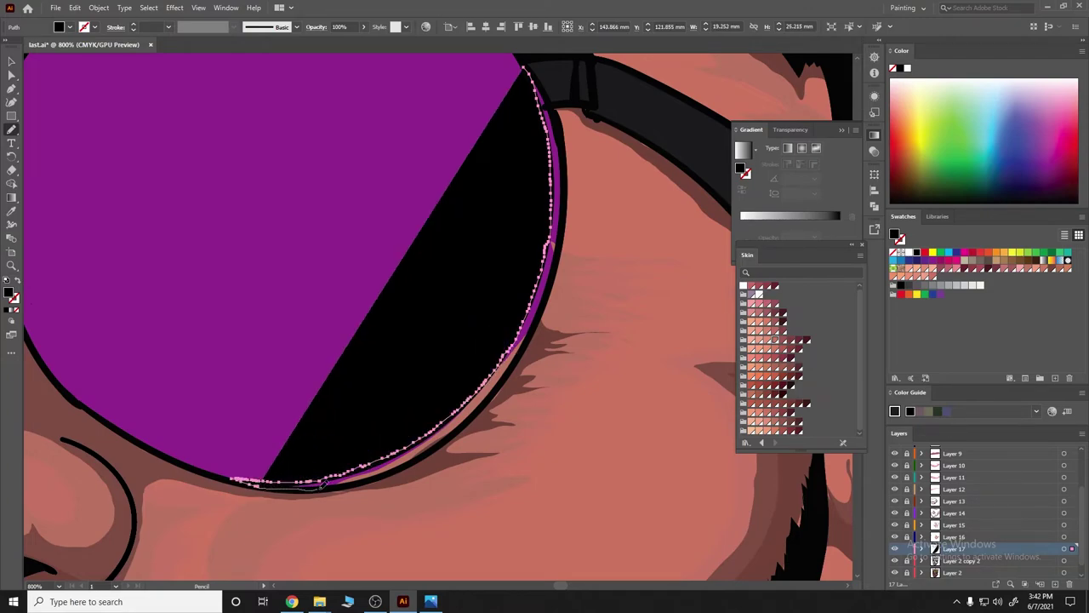
drag(435, 449, 494, 397)
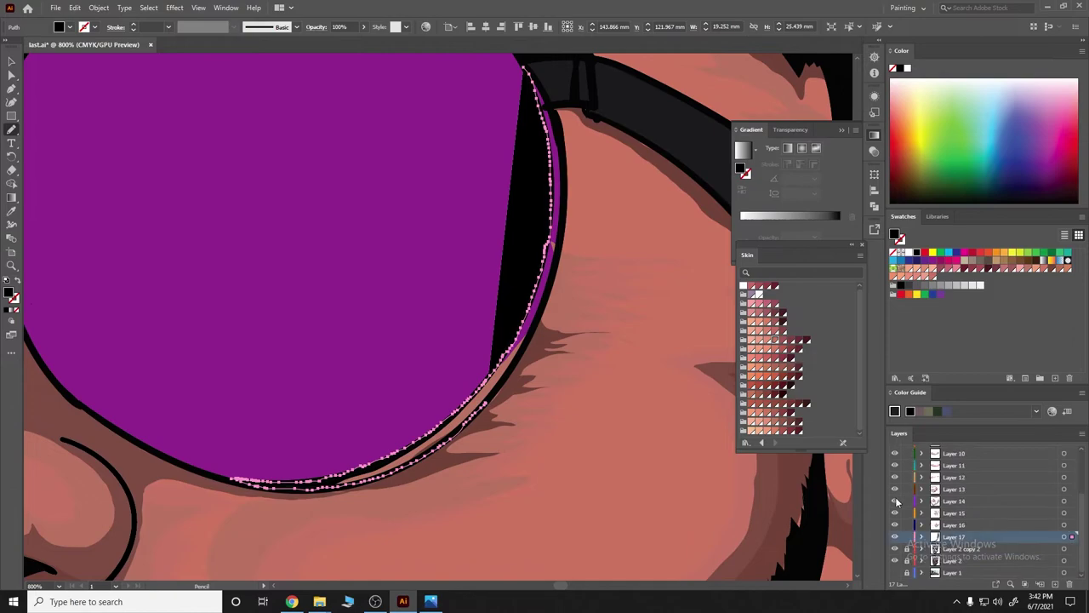
scroll(923, 502, up, 3)
drag(489, 410, 501, 398)
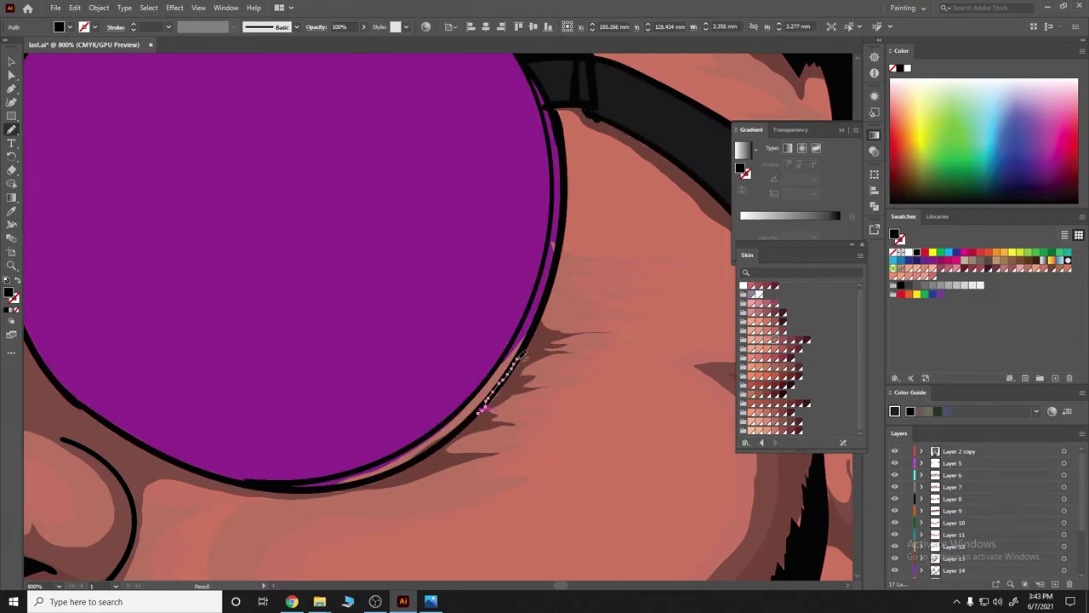
drag(485, 412, 571, 228)
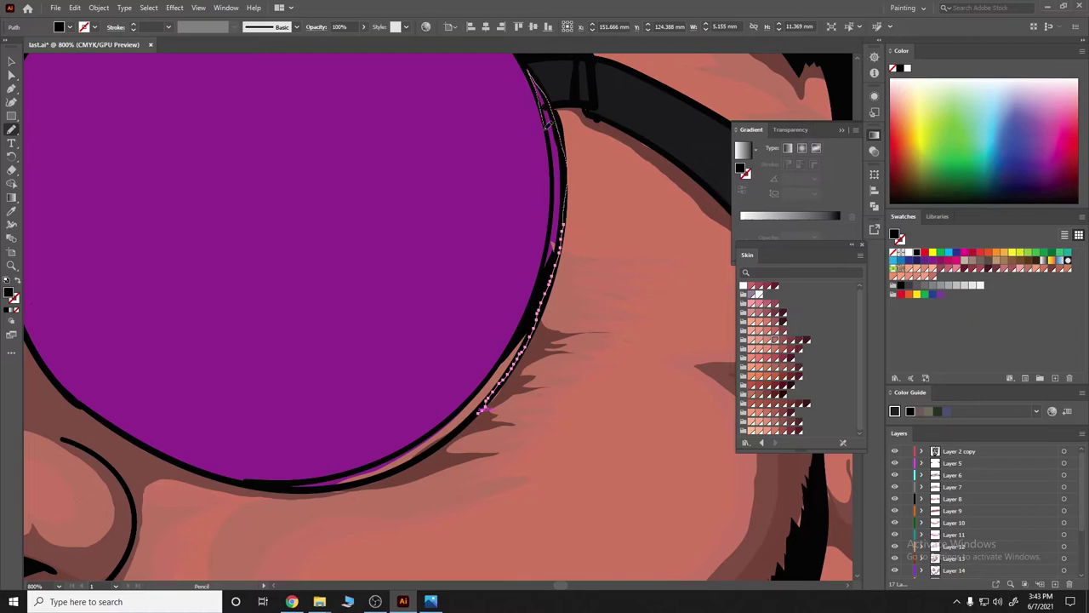
mouse_move(546, 115)
mouse_down()
mouse_move(561, 223)
mouse_move(550, 246)
mouse_up()
key(ctrl+shift+a)
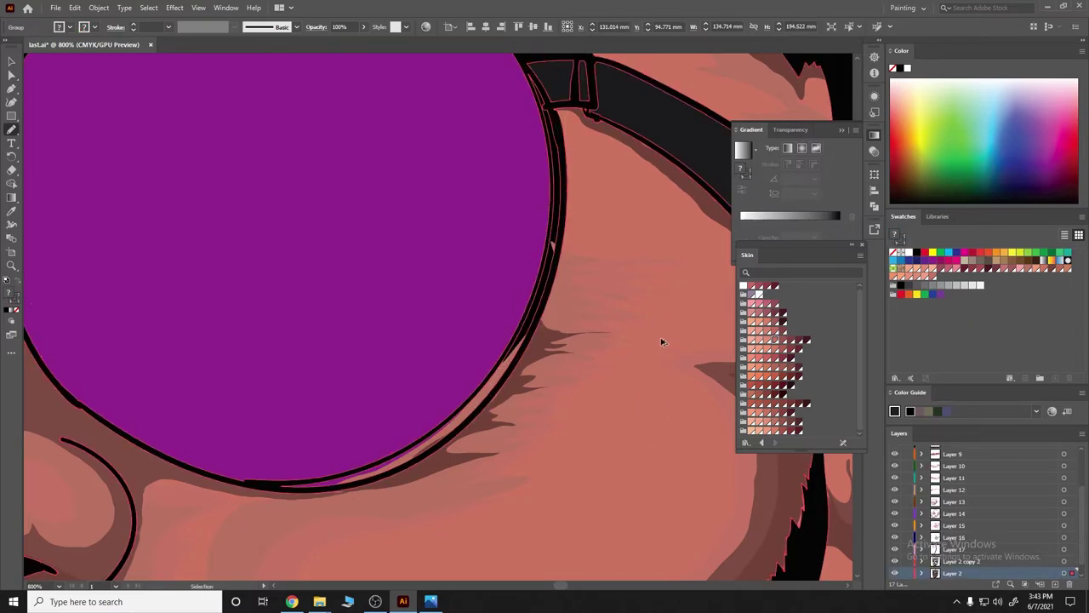
Zoom out to the whole artwork and switch back to the Paintbrush.
key(ctrl+0)
scroll(642, 368, up, 5)
scroll(642, 368, up, 3)
alt+scroll(425, 255, up, 2)
click(11, 129)
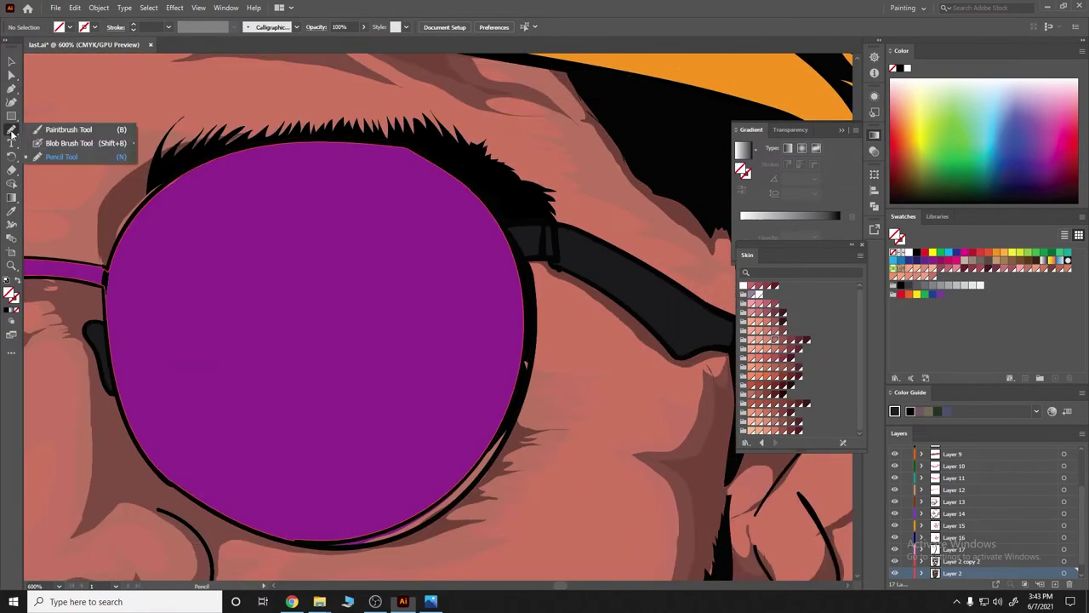
click(77, 128)
Inspect Layer 2 copy's paths, then add Layer 18 at the top of the stack.
scroll(926, 477, up, 3)
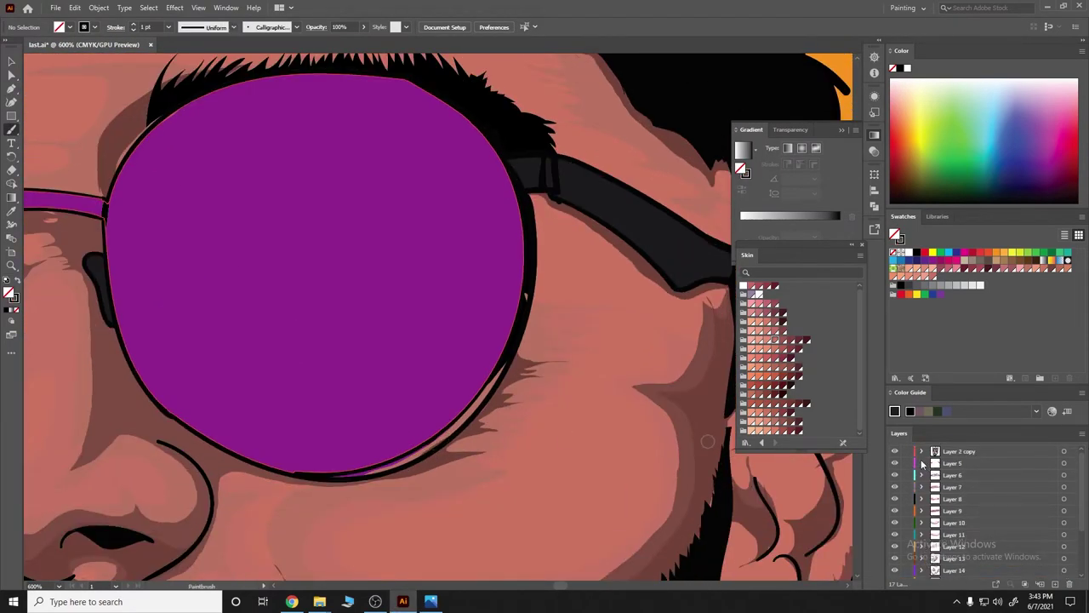
drag(924, 453, 1083, 588)
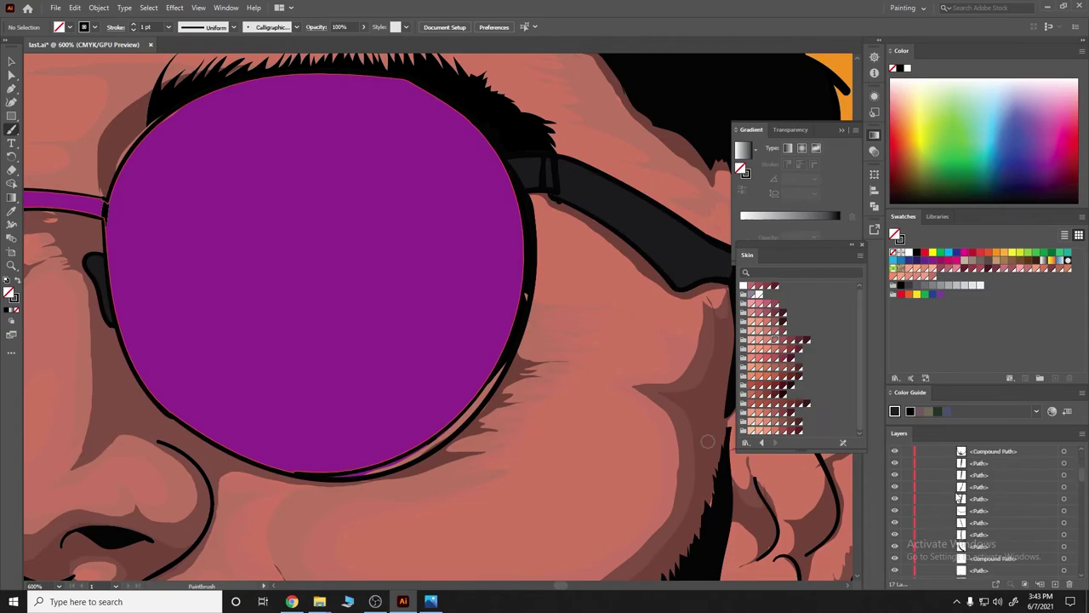
click(921, 560)
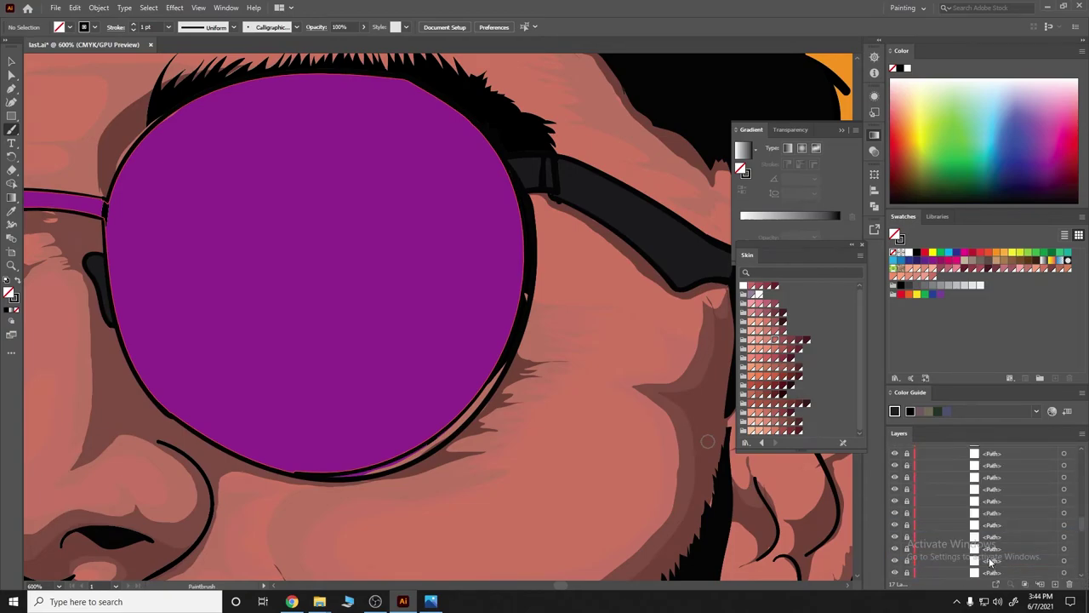
scroll(964, 538, down, 5)
click(923, 457)
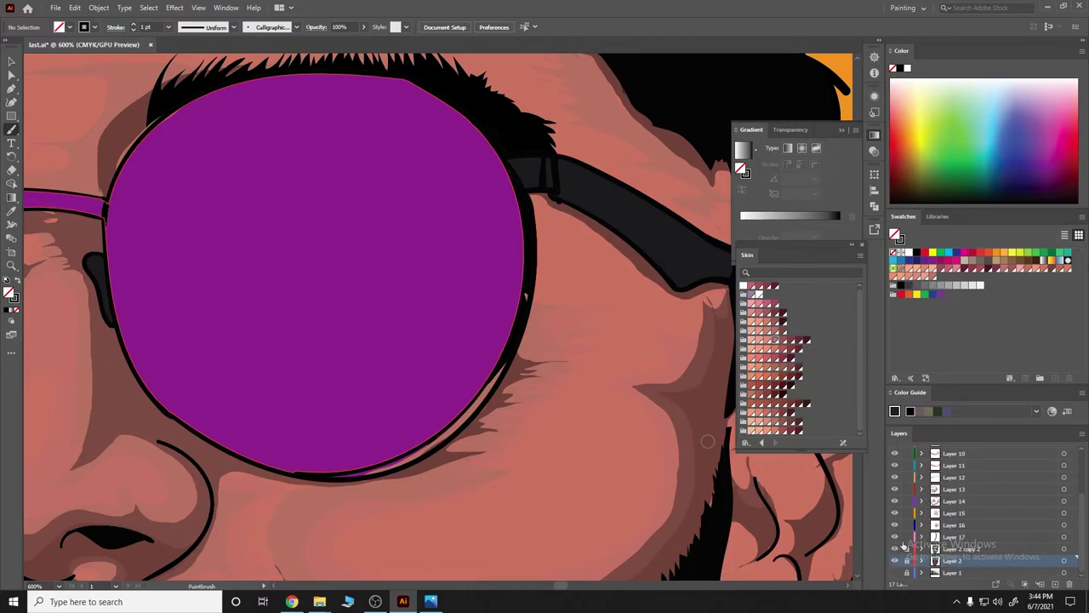
drag(903, 546, 964, 448)
Paint a short stroke below the lens rim, then trace a pencil path down the inner rim.
drag(537, 364, 515, 372)
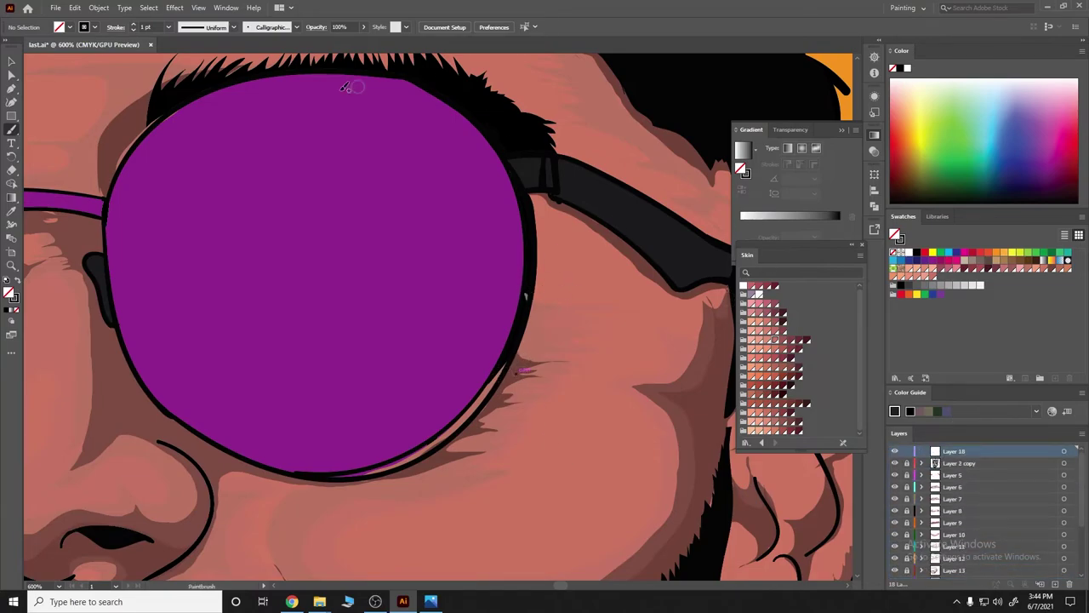
drag(11, 129, 38, 158)
scroll(542, 204, up, 3)
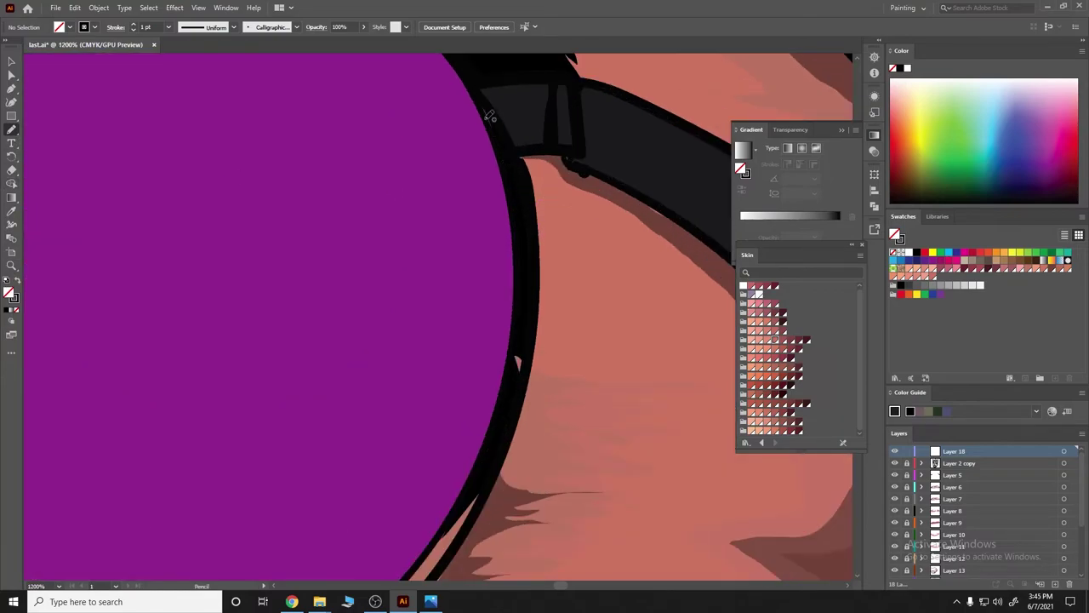
drag(515, 160, 519, 177)
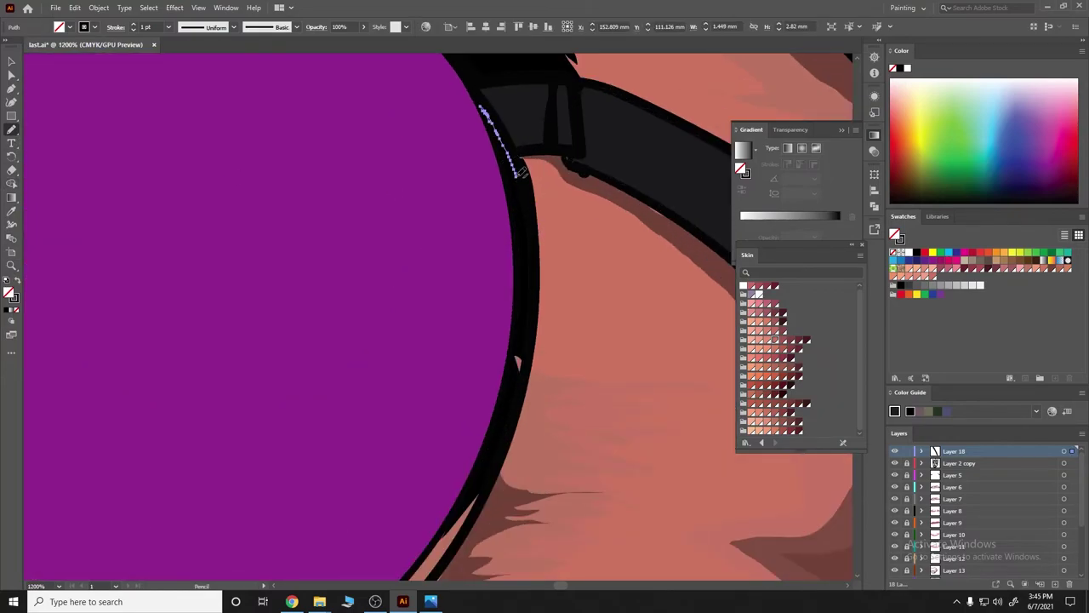
scroll(500, 451, down, 2)
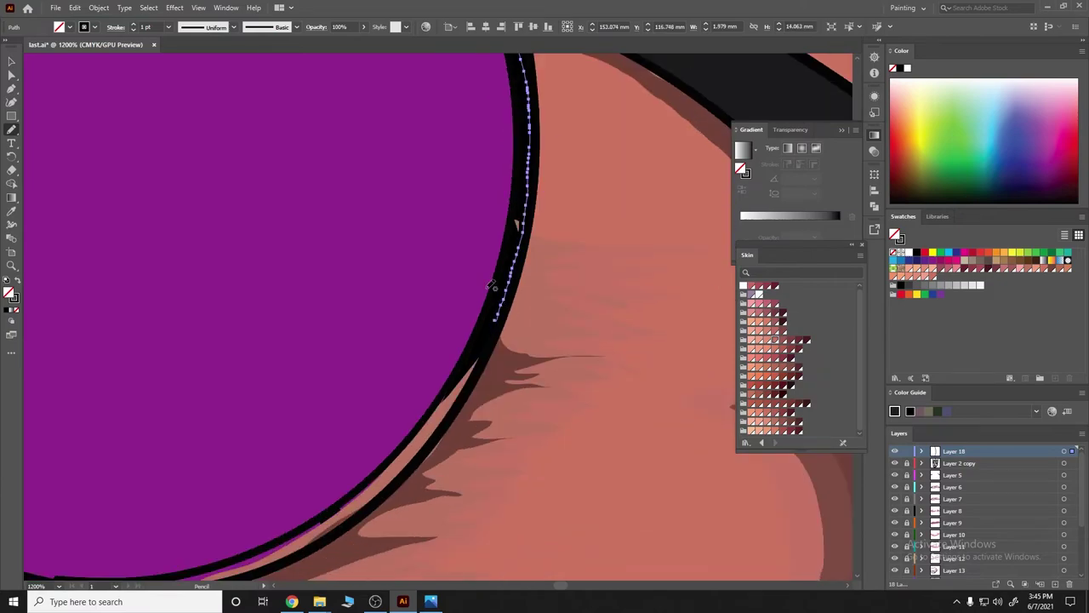
scroll(531, 213, down, 2)
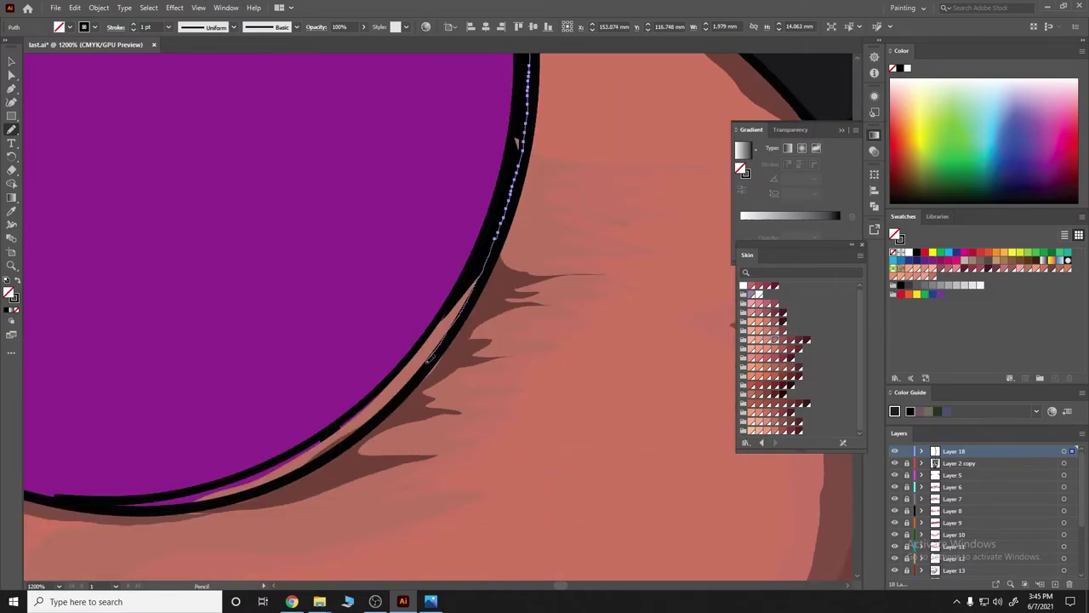
drag(430, 359, 382, 398)
Fill the rim path black and extend the edging along the inner rim up the lens side.
key(shift+x)
scroll(194, 344, down, 1)
scroll(537, 385, left, 2)
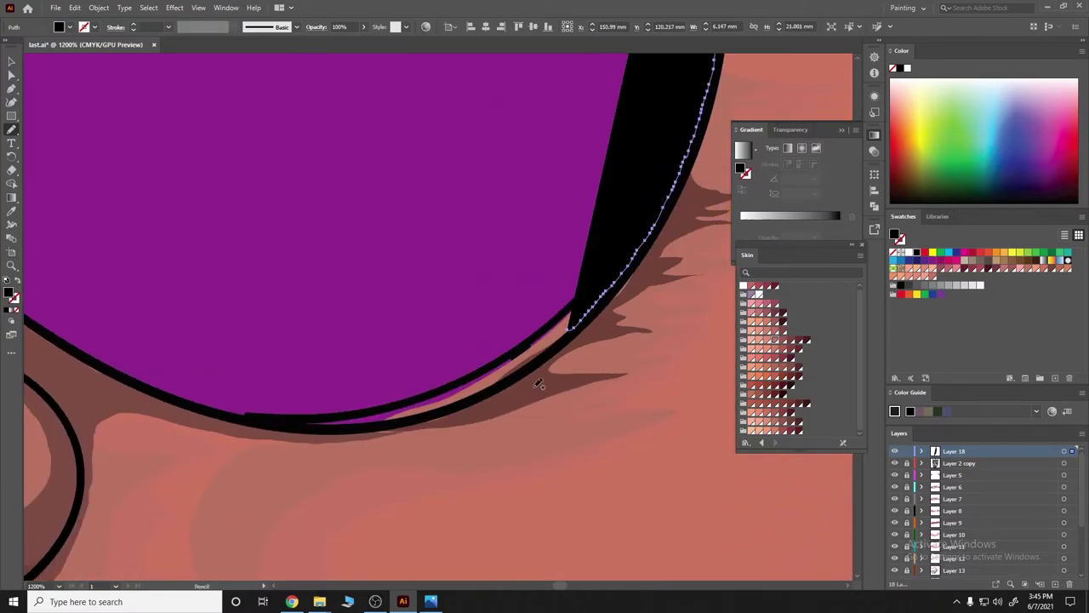
drag(572, 328, 503, 380)
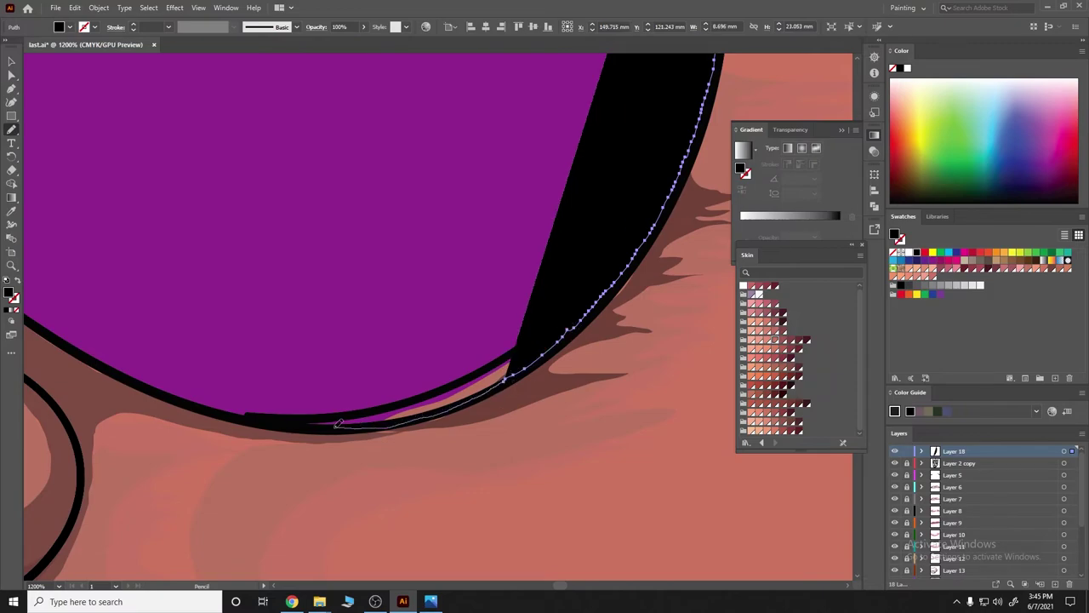
mouse_move(380, 409)
mouse_down()
mouse_move(497, 364)
mouse_move(643, 148)
mouse_up()
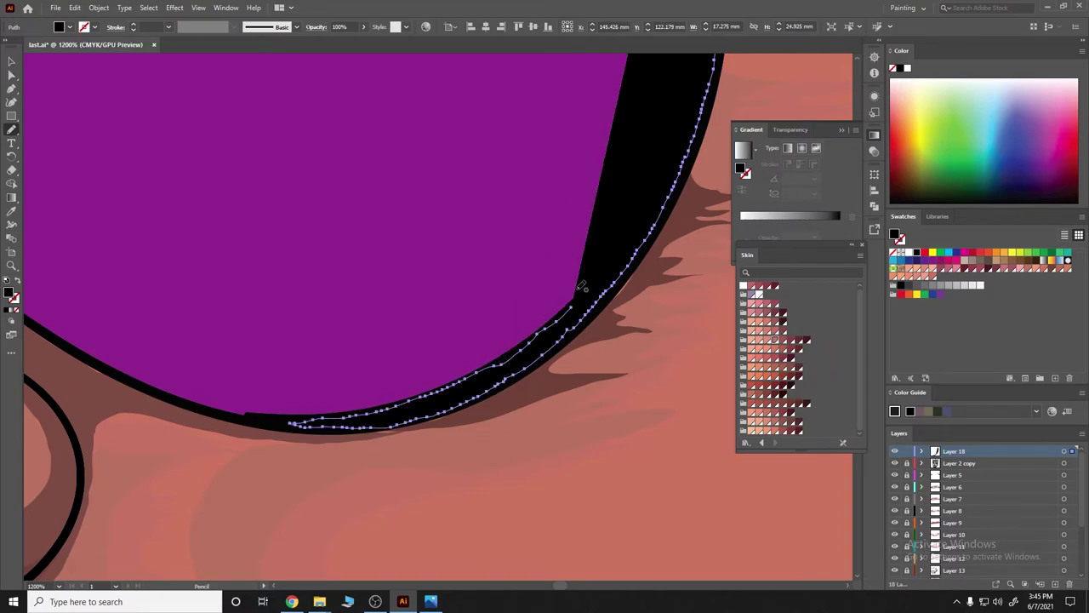
scroll(664, 238, up, 4)
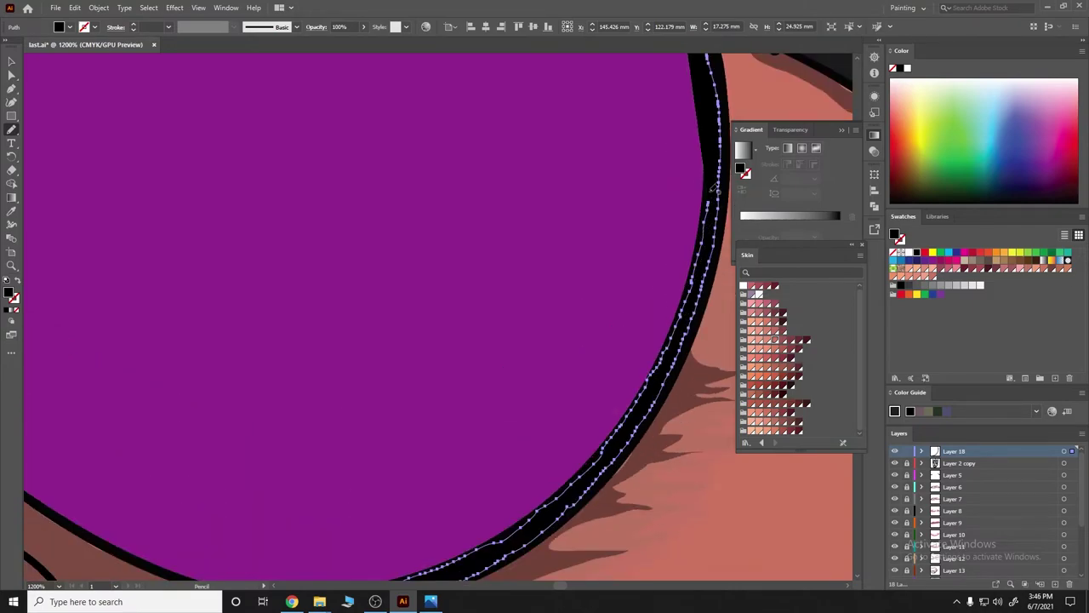
mouse_move(664, 359)
mouse_down()
mouse_move(712, 147)
mouse_move(711, 101)
mouse_up()
scroll(711, 100, up, 3)
drag(710, 245, 712, 212)
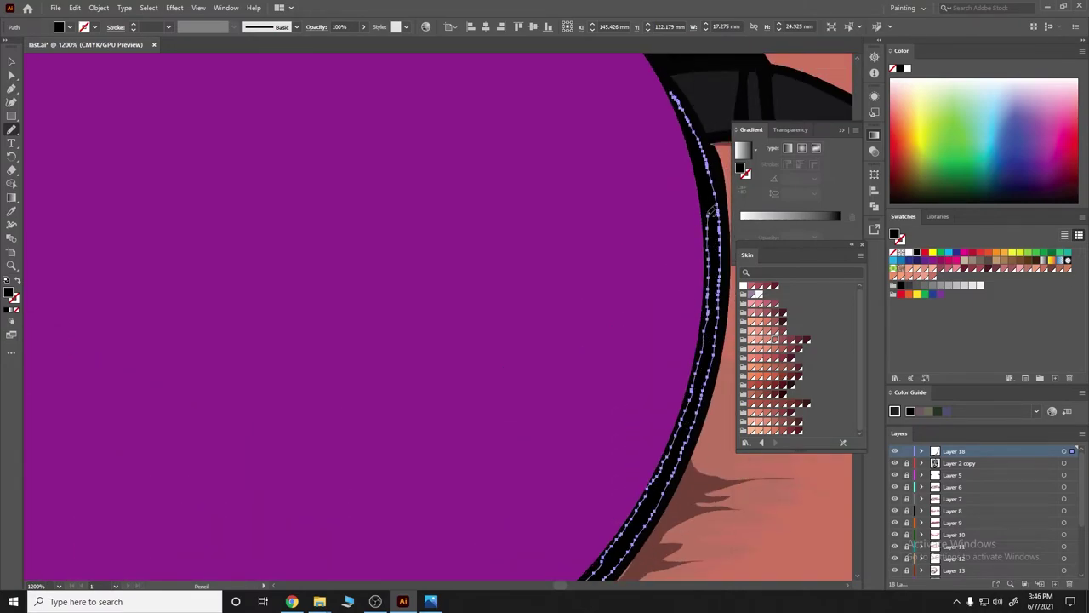
Paint a touch-up stroke along the lens rim and zoom out to check the face.
key(ctrl+0)
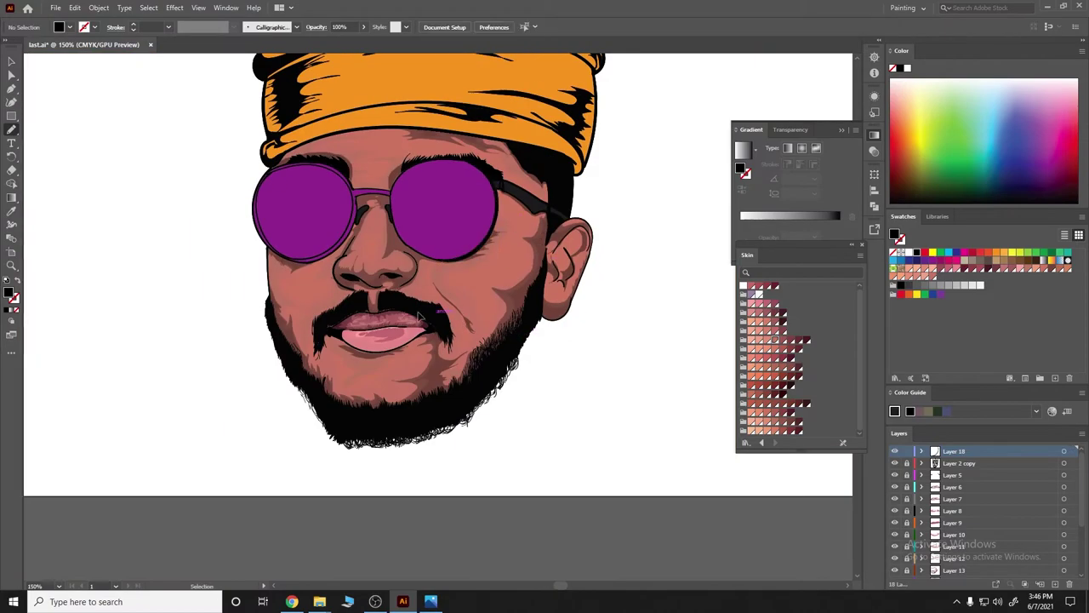
scroll(520, 289, up, 3)
scroll(521, 289, up, 2)
scroll(459, 283, up, 1)
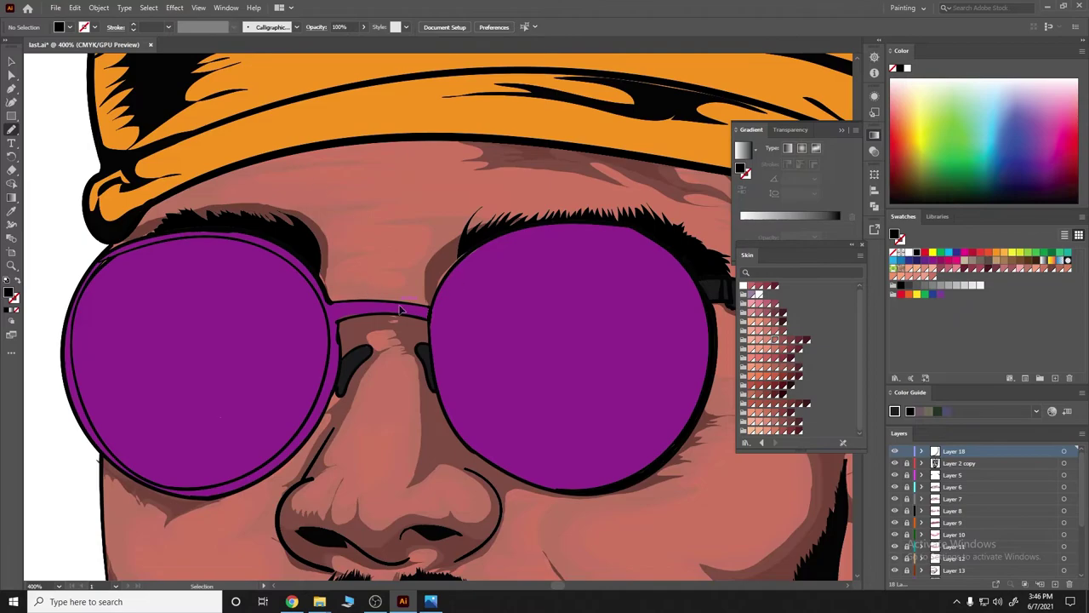
scroll(400, 311, up, 3)
scroll(553, 414, up, 2)
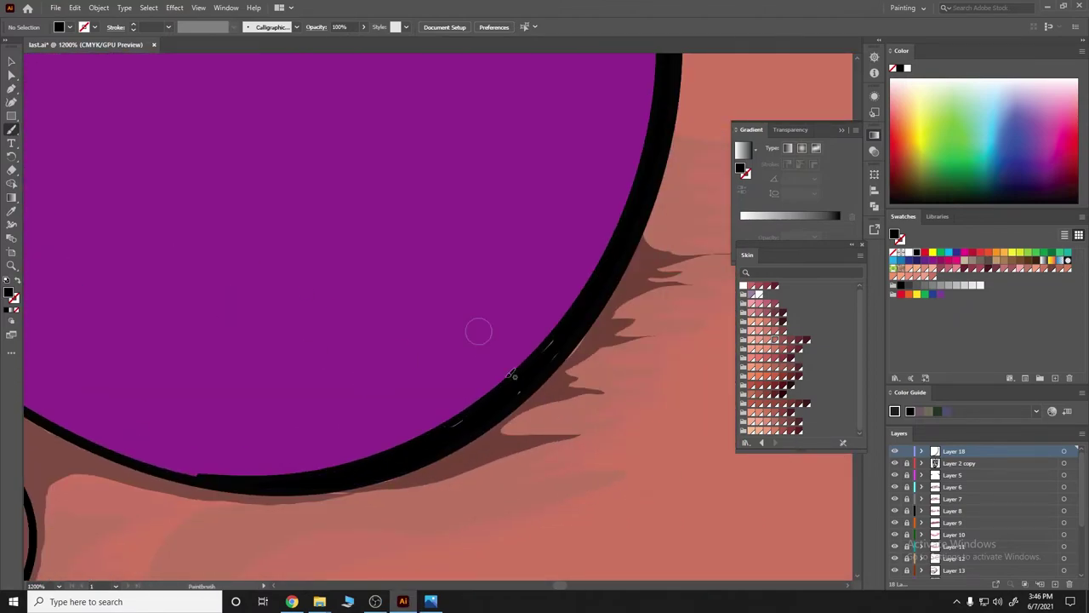
drag(443, 438, 557, 344)
key(ctrl+0)
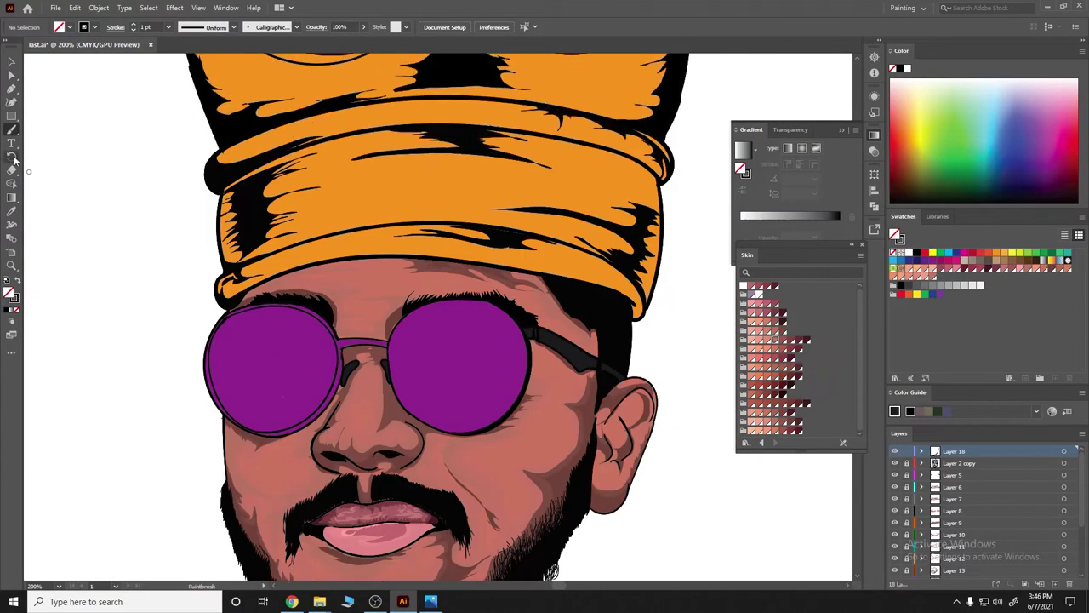
key(n)
scroll(365, 372, up, 2)
scroll(413, 321, up, 1)
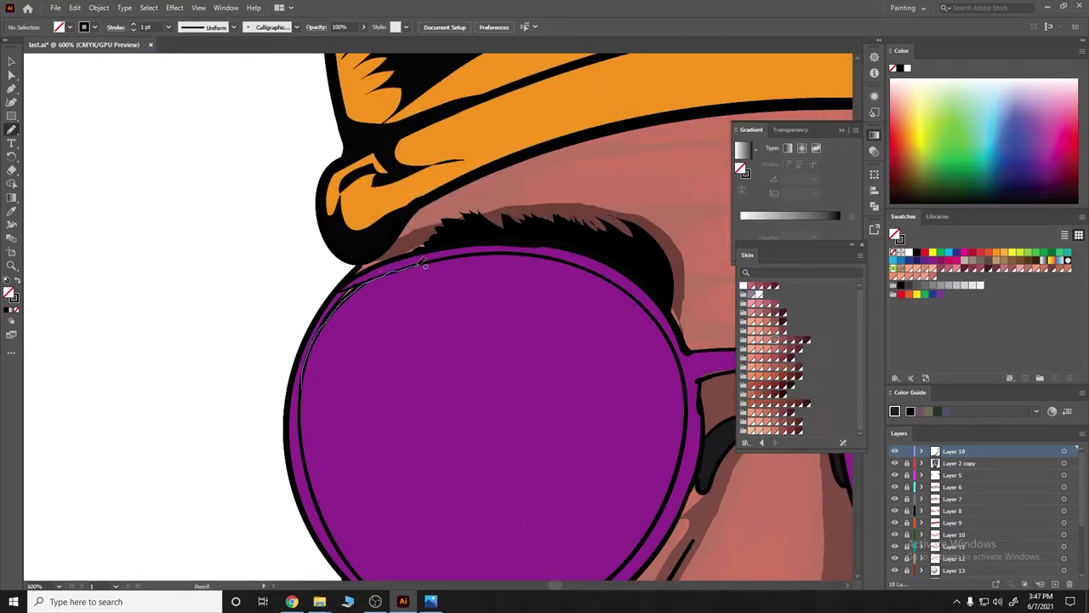
Trace a closed path around the left lens rim and swap it to a black fill.
drag(545, 252, 583, 269)
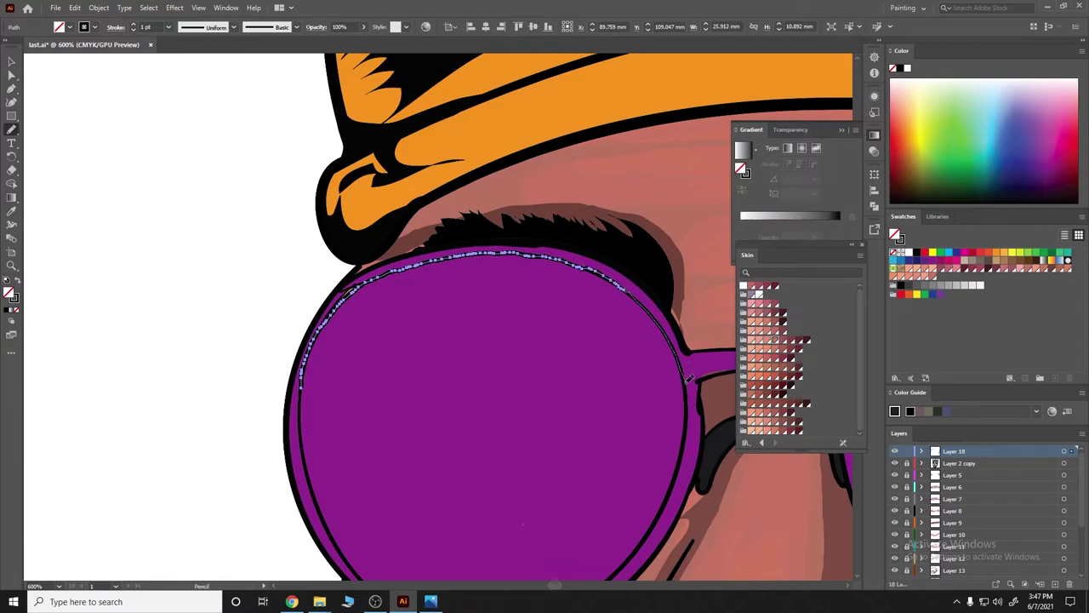
scroll(596, 255, down, 3)
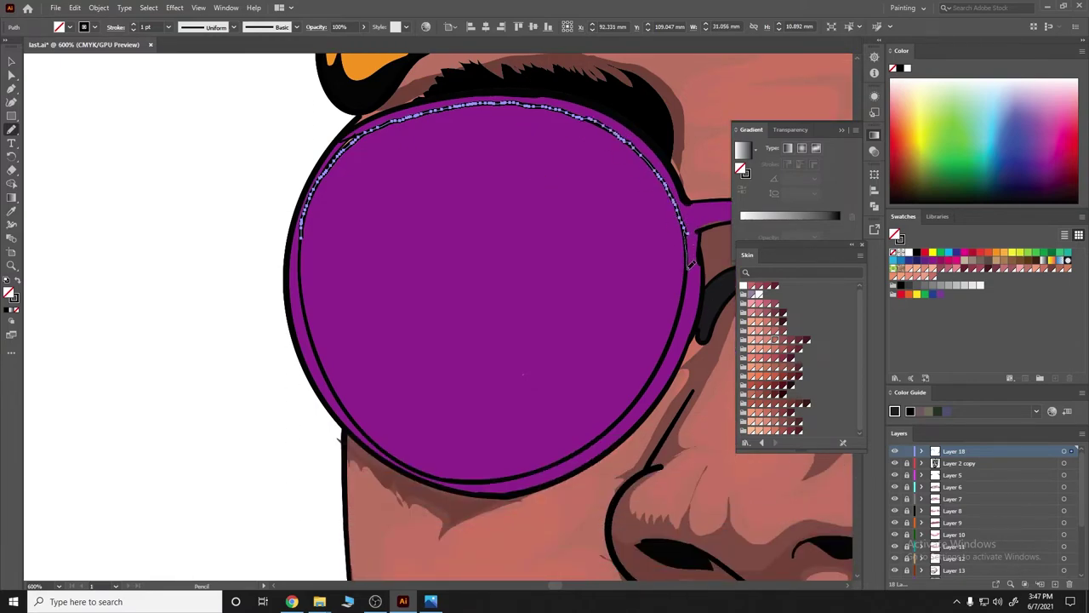
drag(609, 429, 601, 433)
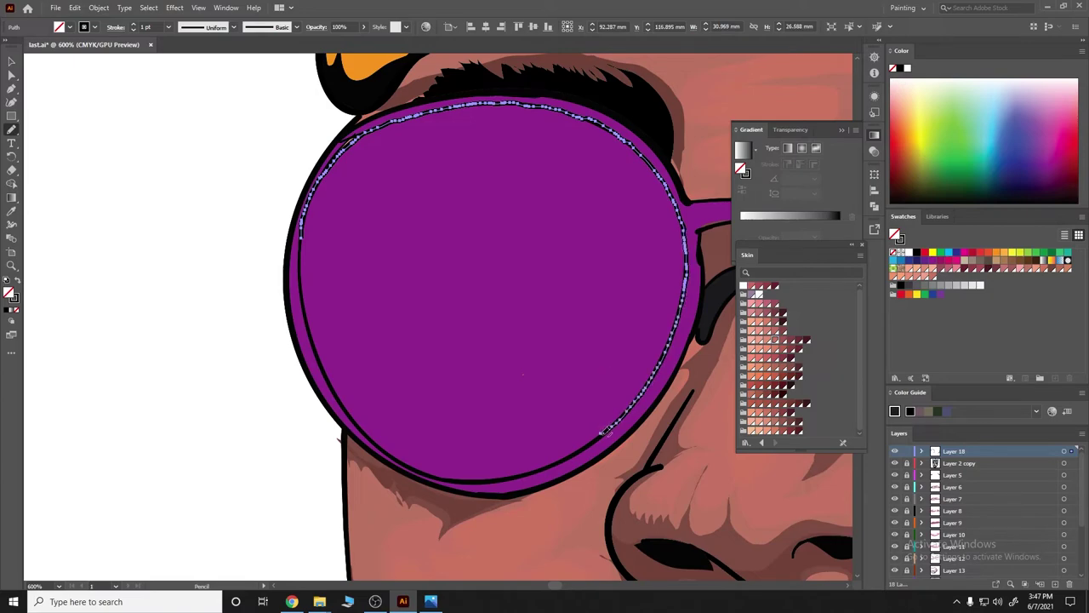
mouse_move(549, 464)
mouse_down()
mouse_move(517, 477)
mouse_move(419, 472)
mouse_move(366, 429)
mouse_up()
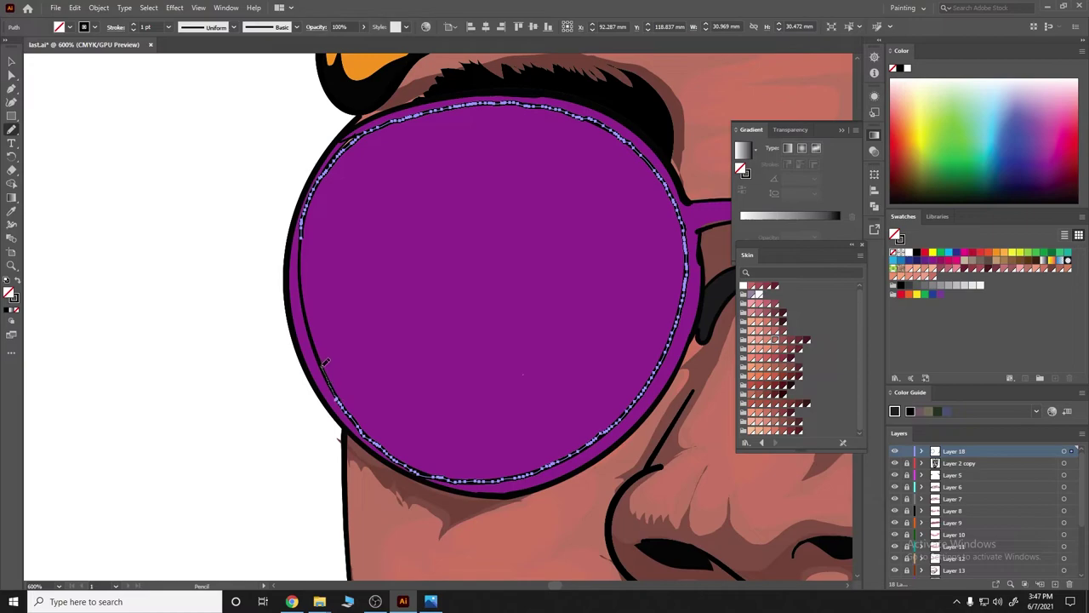
drag(325, 361, 296, 280)
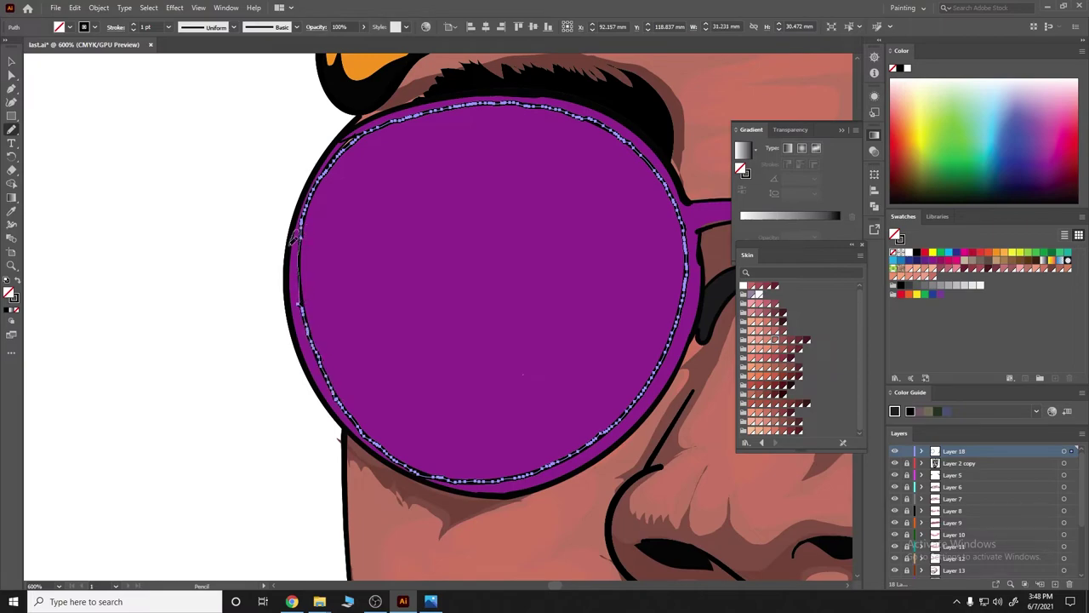
drag(390, 464, 289, 228)
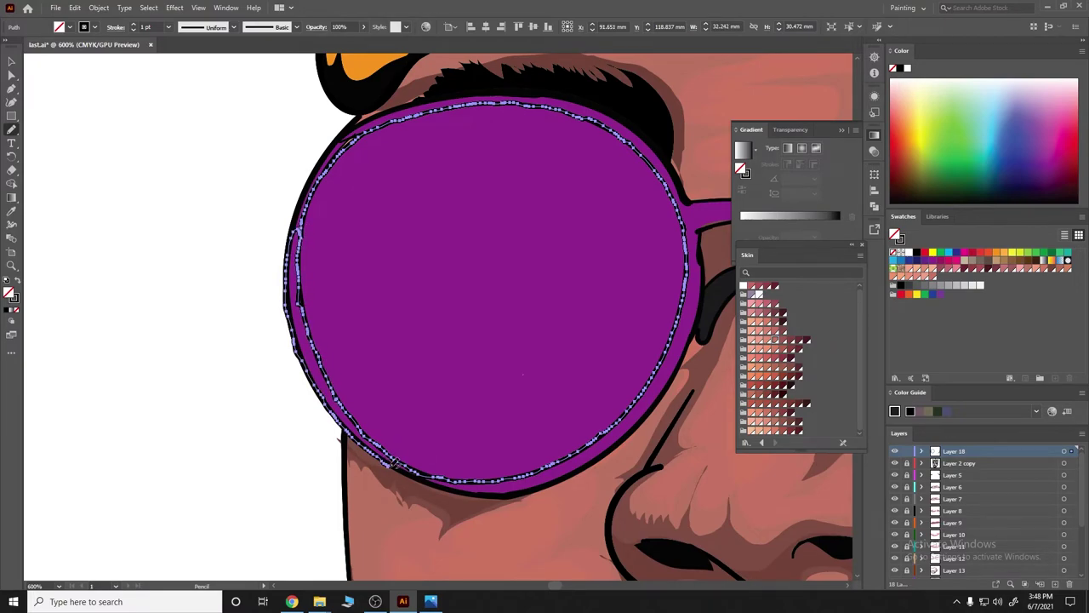
key(shift+x)
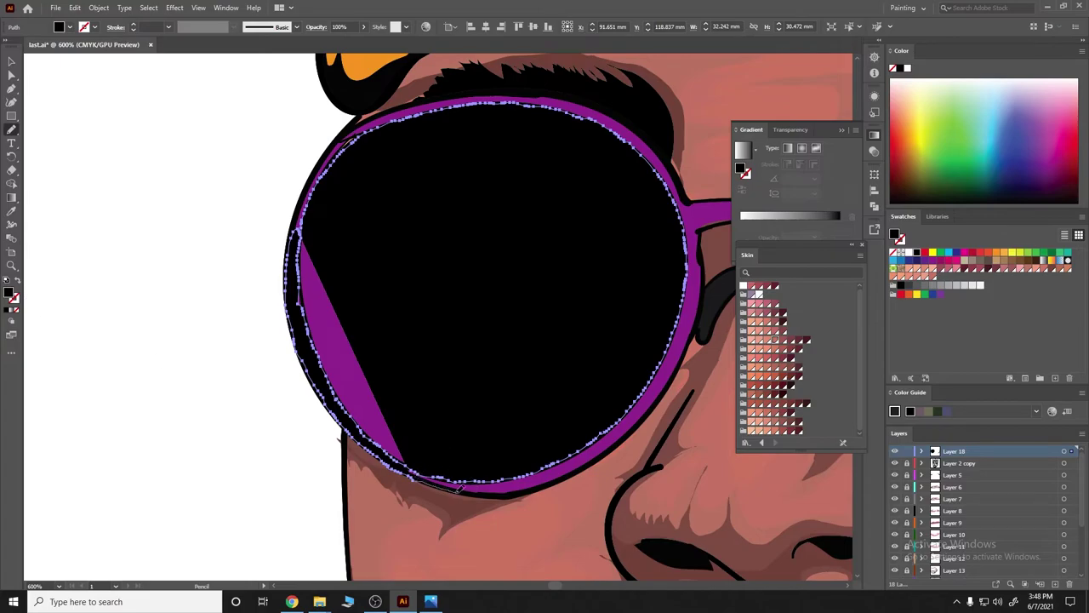
Reshape the black rim's lower edge and extend it across the glasses bridge.
drag(608, 451, 690, 372)
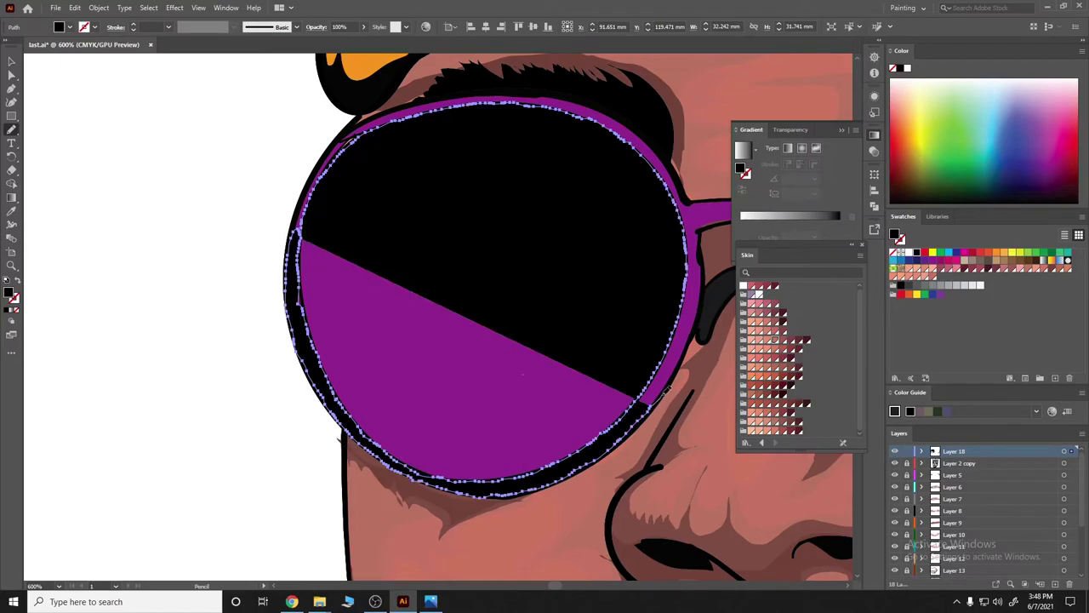
drag(700, 318, 702, 298)
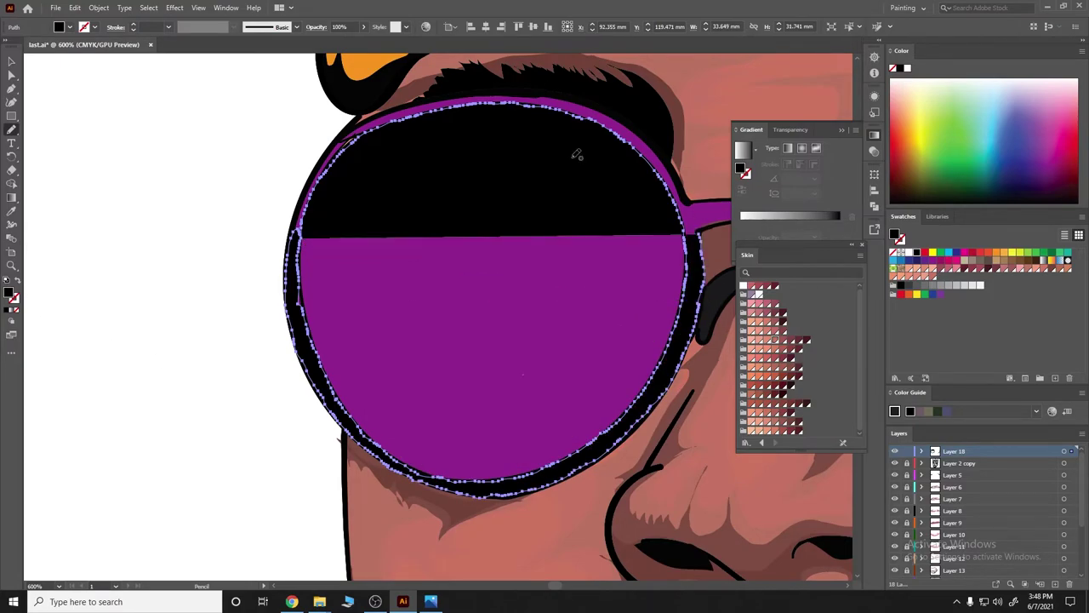
scroll(576, 150, down, 4)
scroll(397, 264, up, 6)
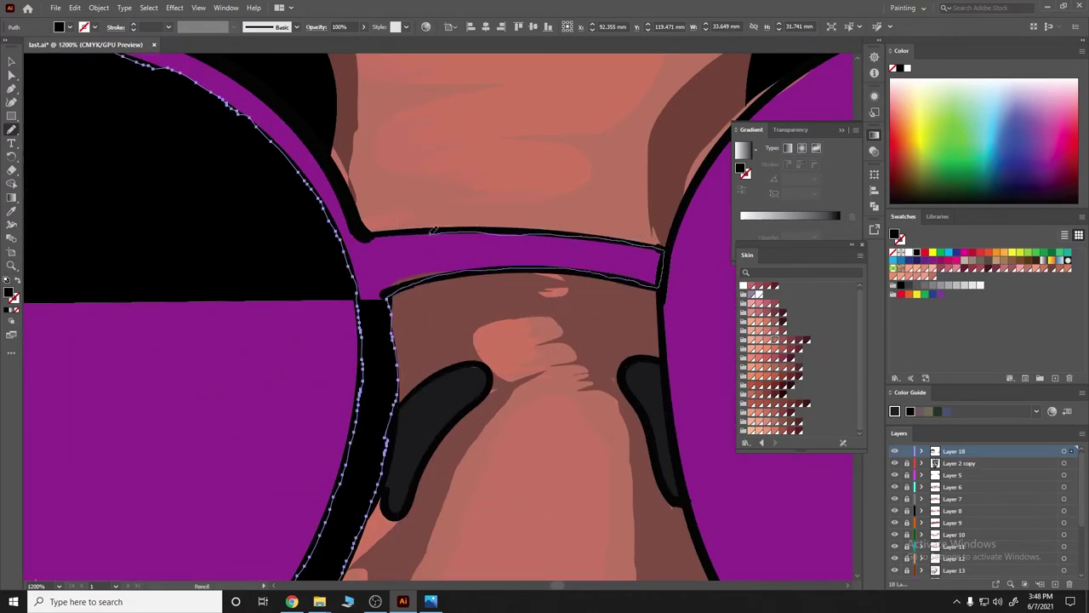
drag(432, 229, 374, 231)
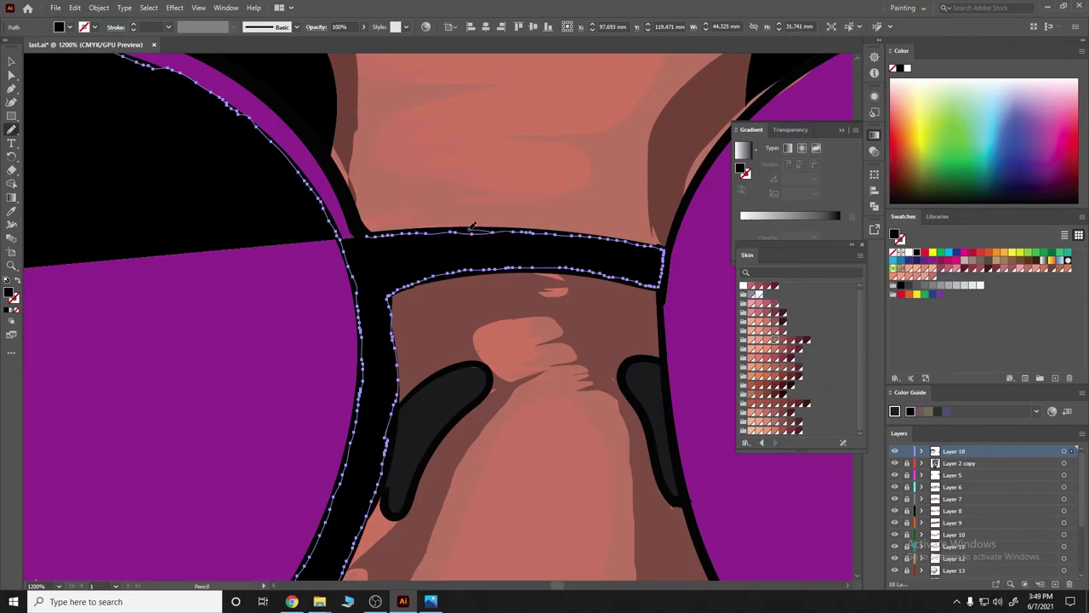
scroll(417, 228, down, 4)
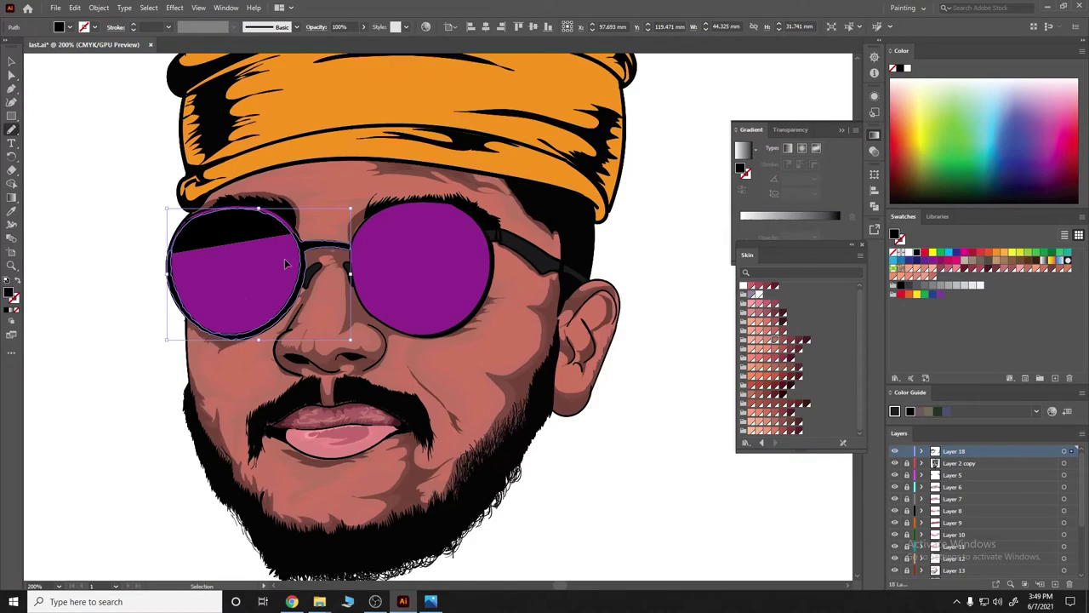
scroll(547, 384, up, 3)
scroll(547, 384, up, 2)
Redraw the black rim along the left lens's top and left side.
drag(604, 390, 514, 283)
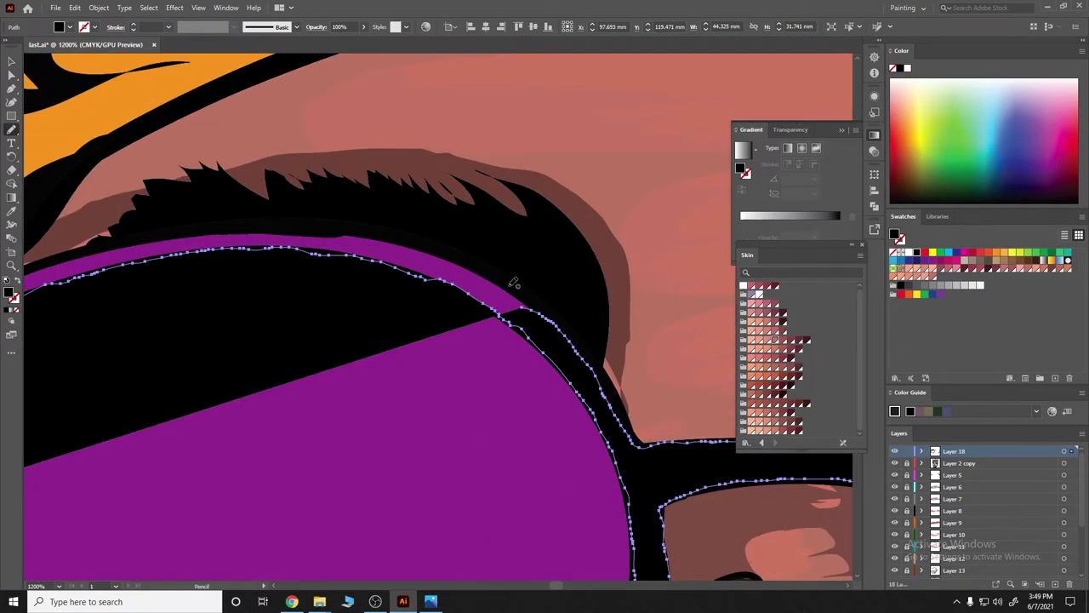
mouse_move(349, 221)
mouse_down()
mouse_move(183, 228)
mouse_move(72, 253)
mouse_up()
scroll(215, 239, down, 1)
scroll(215, 240, down, 3)
scroll(430, 284, up, 4)
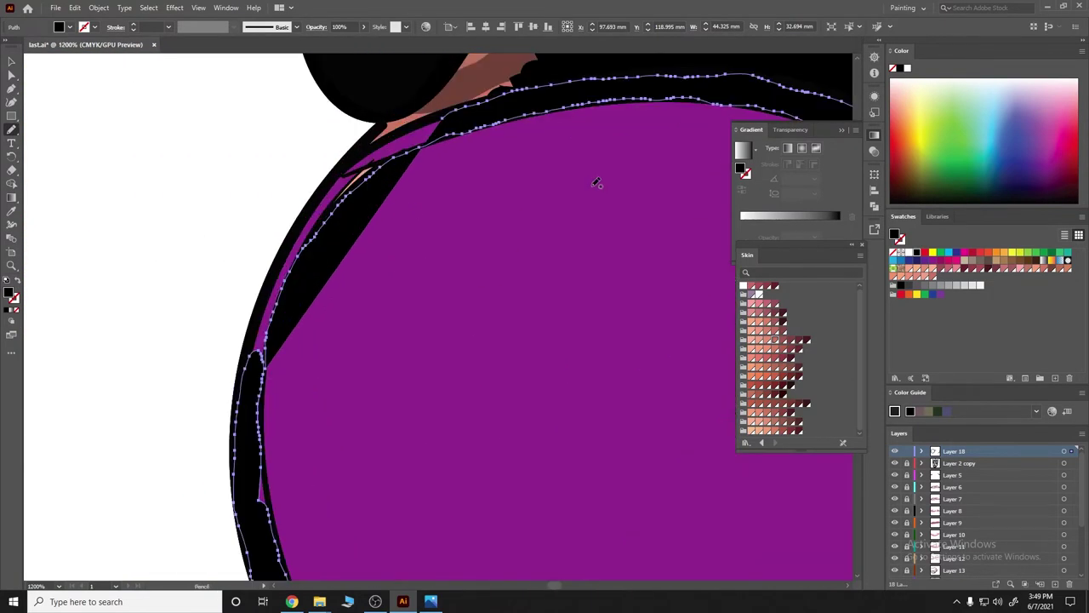
drag(455, 106, 256, 344)
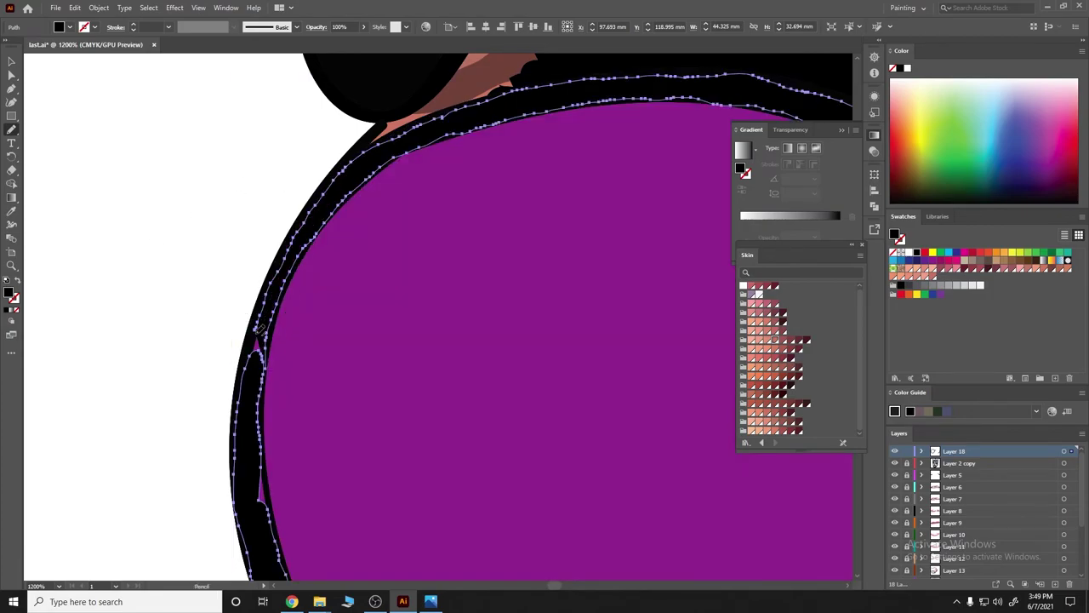
Deselect the rim path and zoom out to view the whole portrait.
key(ctrl+shift+a)
scroll(185, 340, down, 3)
scroll(437, 408, down, 2)
scroll(572, 511, up, 1)
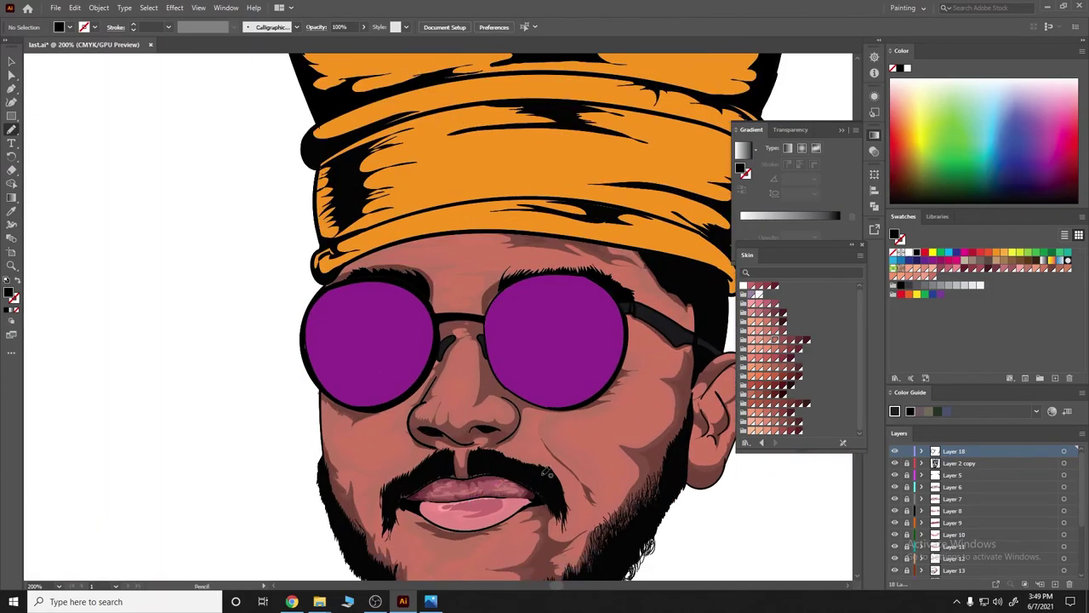
scroll(286, 333, down, 2)
alt+scroll(521, 247, up, 5)
Use the Paintbrush to touch up the black rim and paint along the right lens rim.
drag(12, 129, 60, 129)
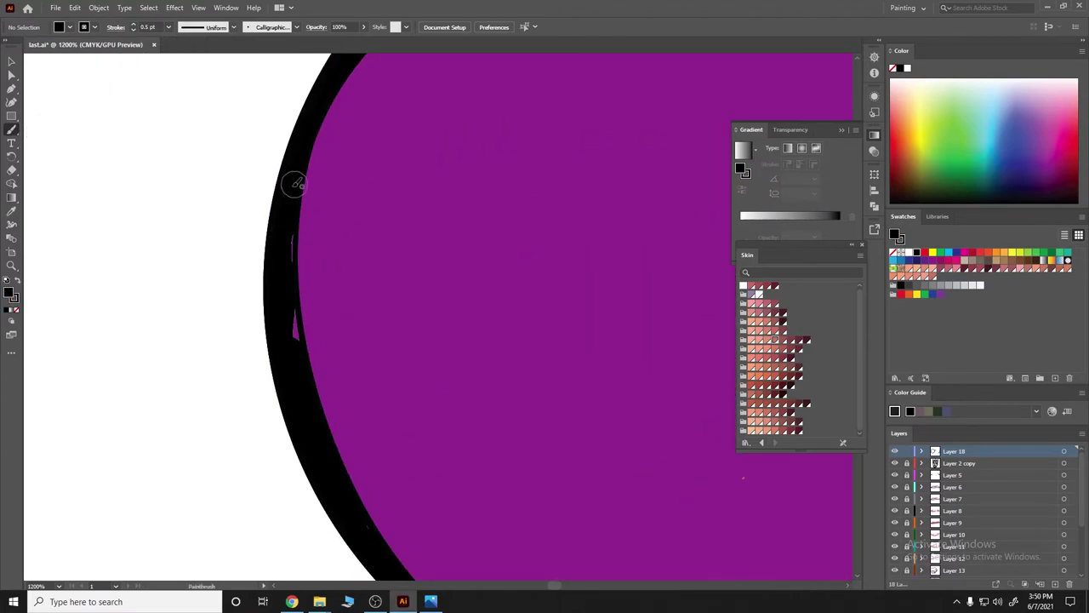
drag(288, 306, 292, 296)
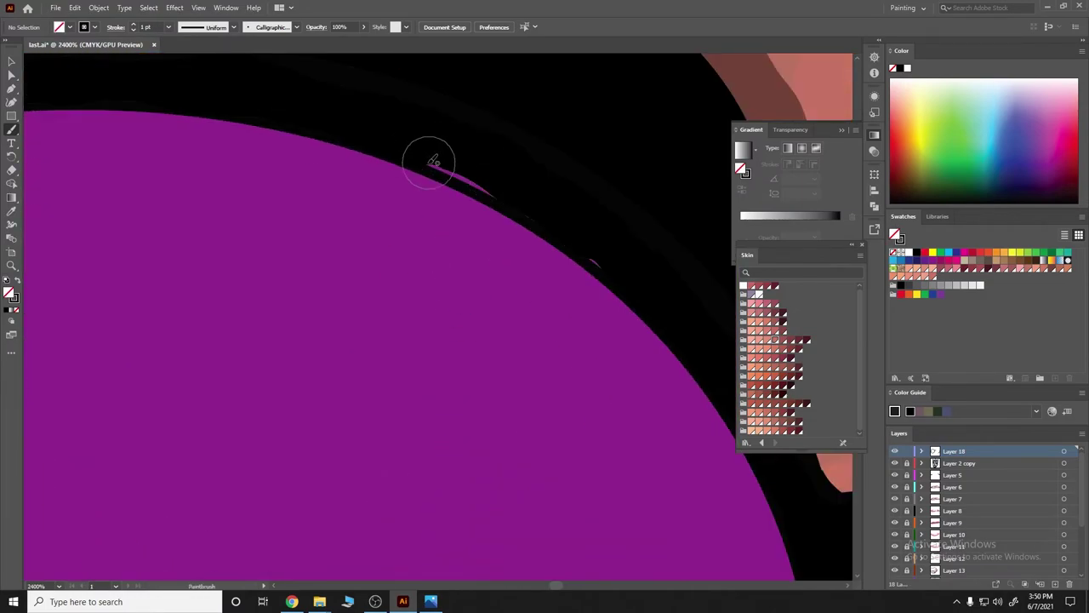
drag(425, 158, 609, 264)
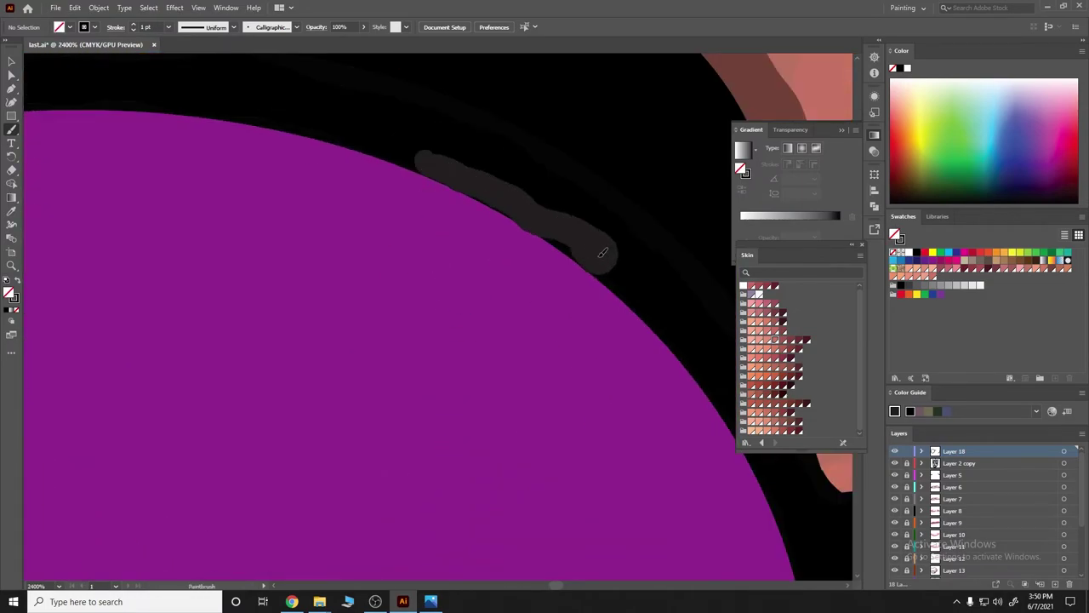
scroll(476, 204, down, 3)
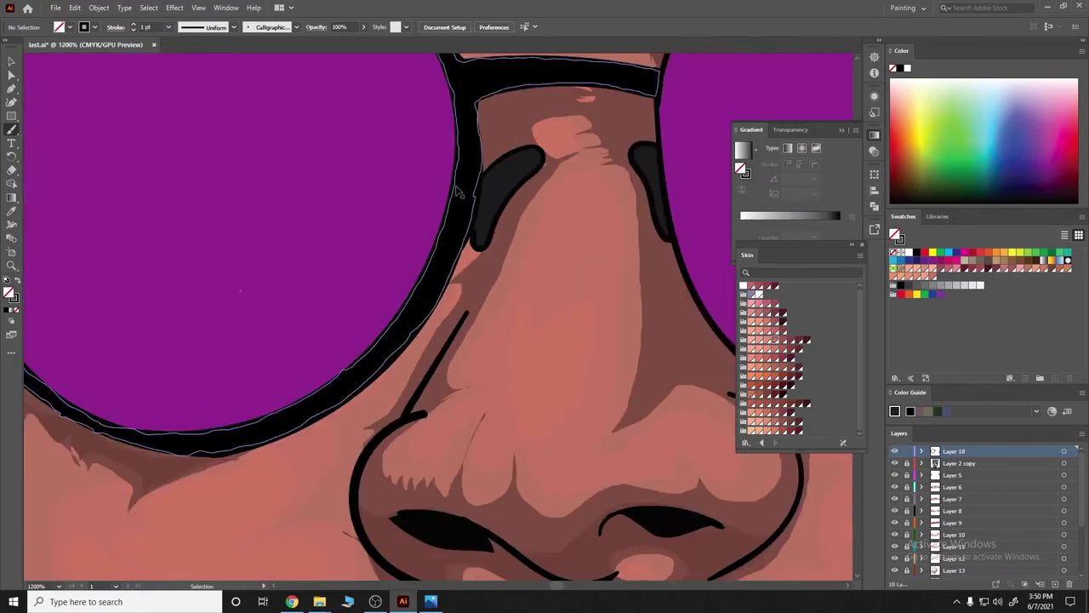
scroll(502, 255, down, 2)
scroll(527, 315, down, 1)
scroll(528, 313, up, 2)
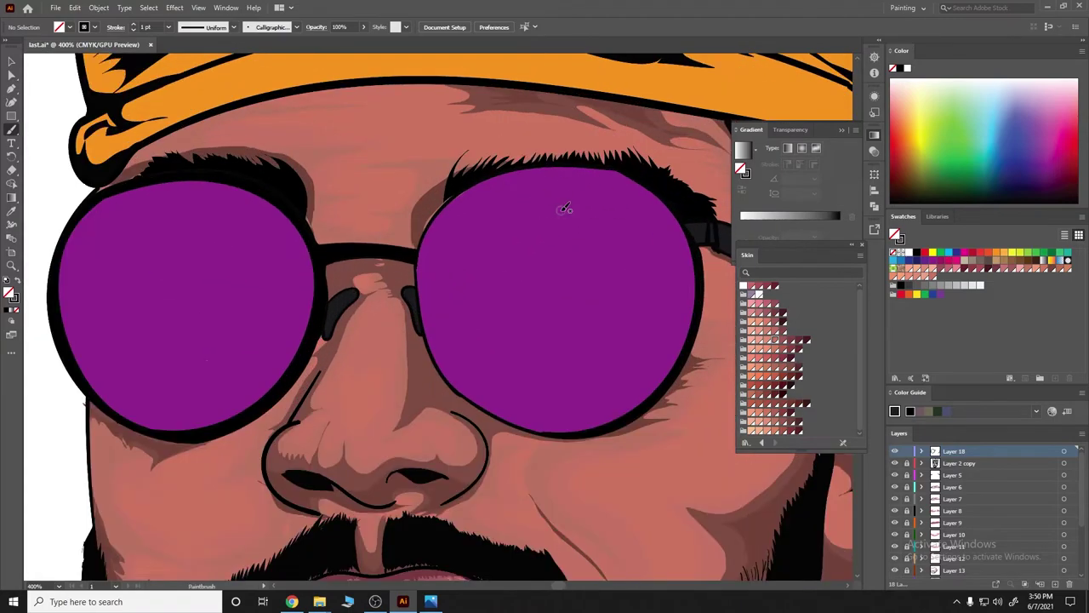
scroll(595, 238, up, 1)
scroll(377, 175, up, 2)
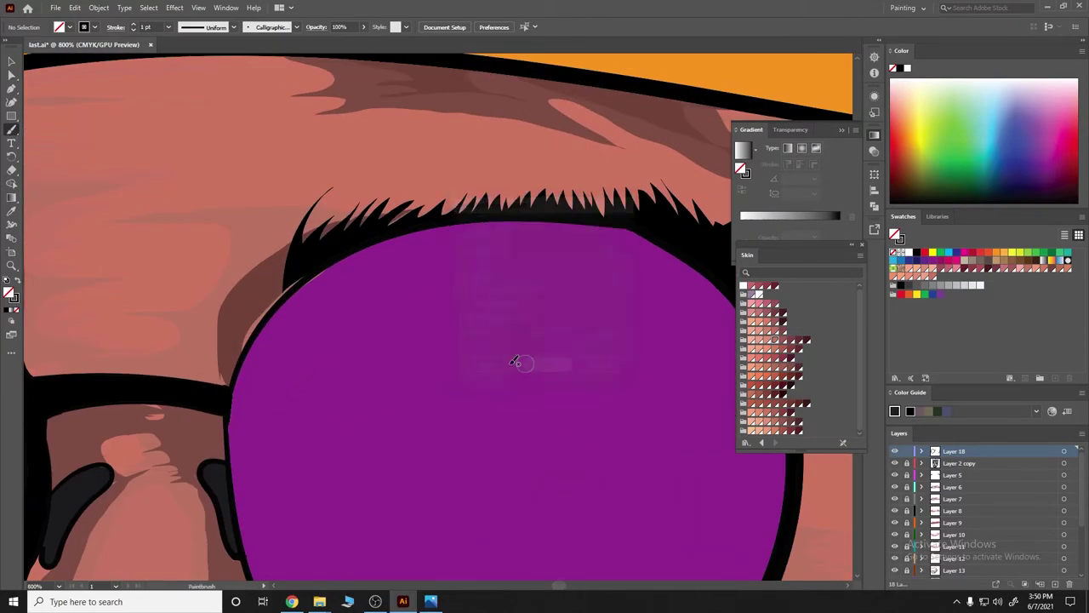
scroll(515, 362, down, 3)
Thicken the right lens's upper-left, lower-left and inner left rim with dark strokes.
drag(232, 253, 377, 91)
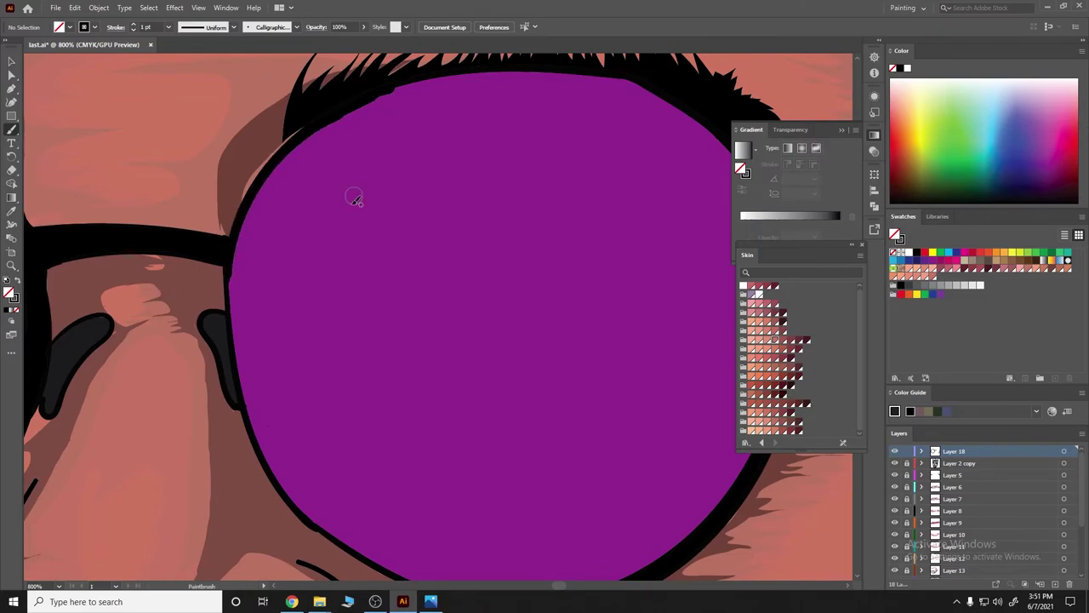
scroll(352, 194, down, 3)
scroll(413, 312, up, 2)
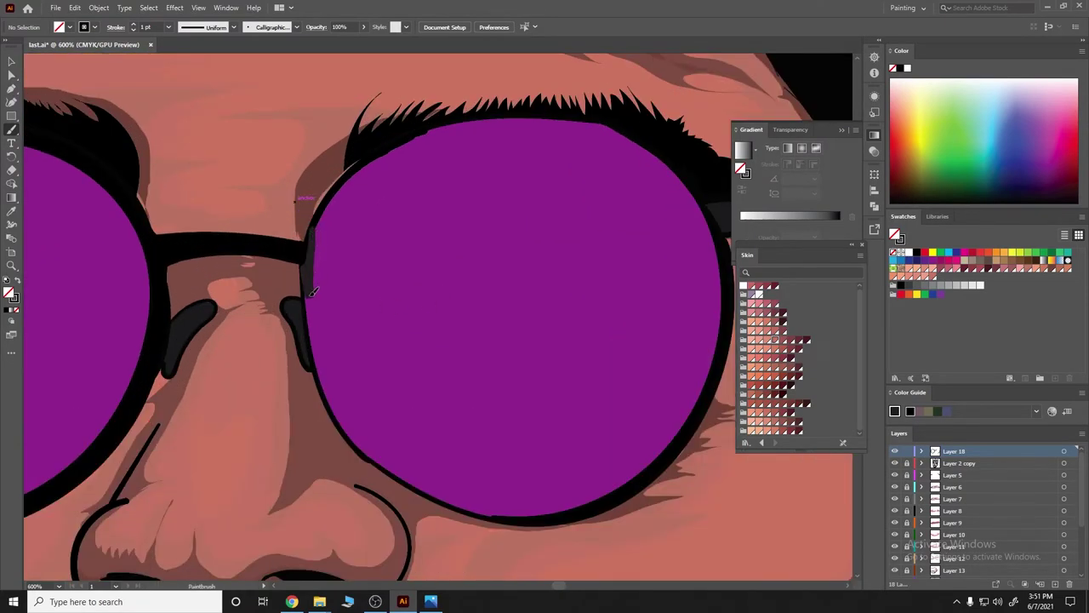
mouse_move(317, 327)
mouse_down()
mouse_move(442, 494)
mouse_move(502, 519)
mouse_up()
scroll(570, 365, down, 3)
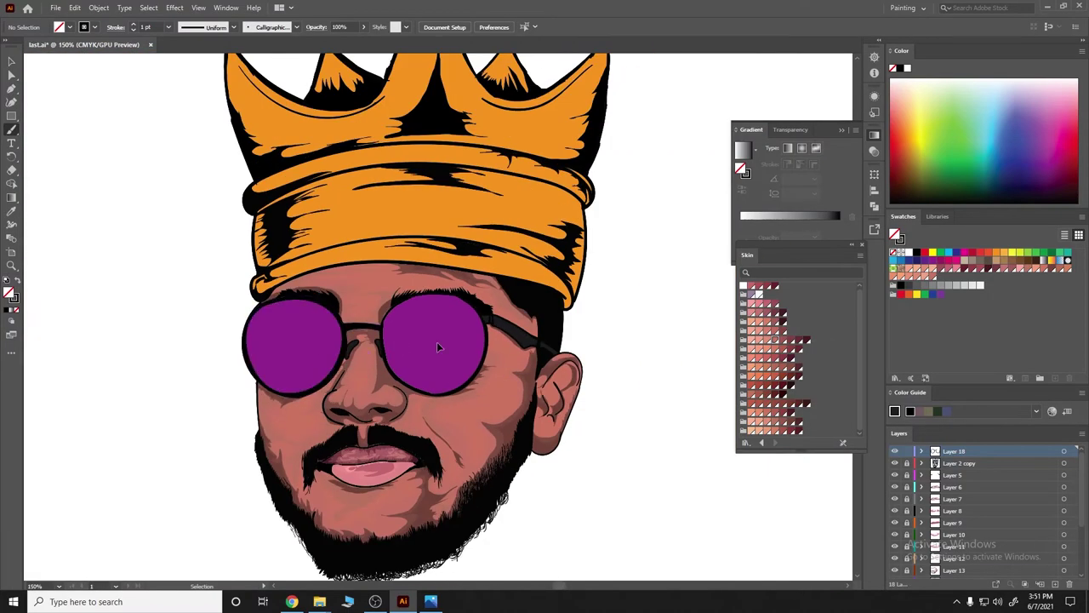
scroll(436, 341, up, 3)
scroll(358, 323, up, 3)
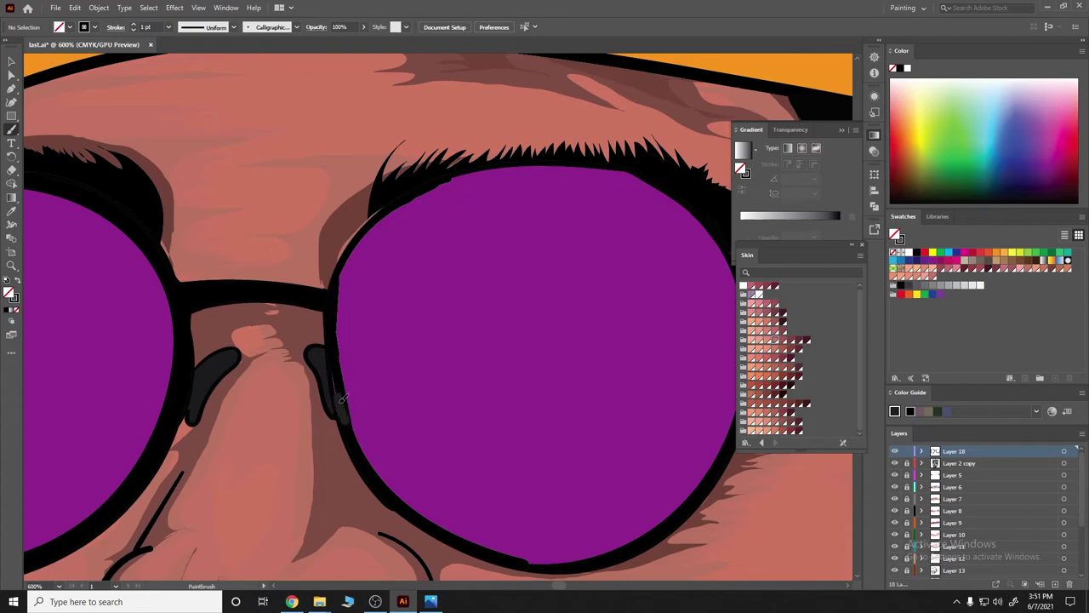
drag(345, 417, 425, 188)
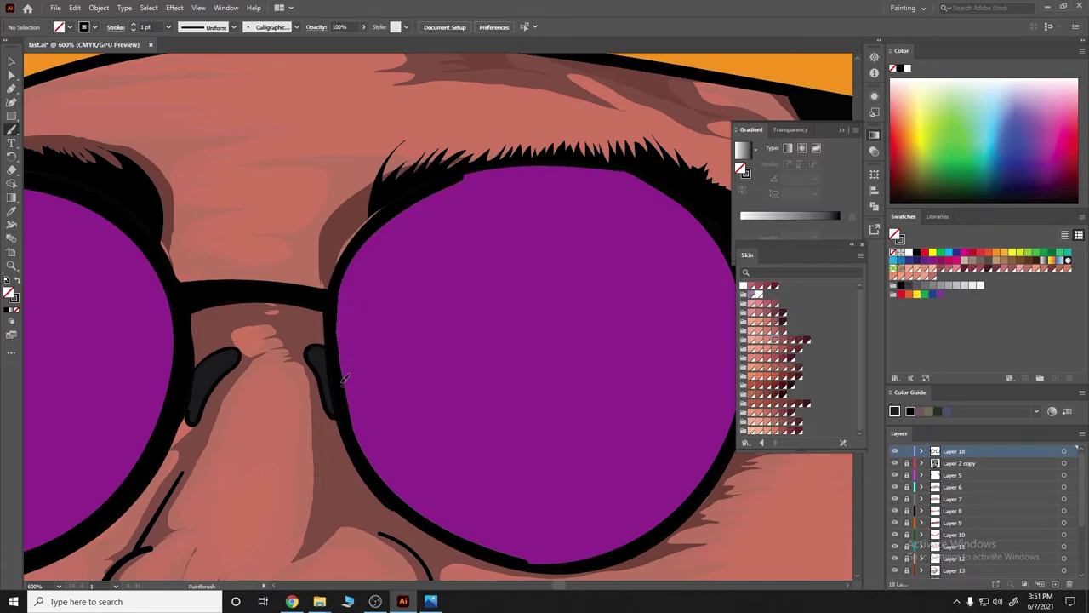
drag(343, 387, 382, 228)
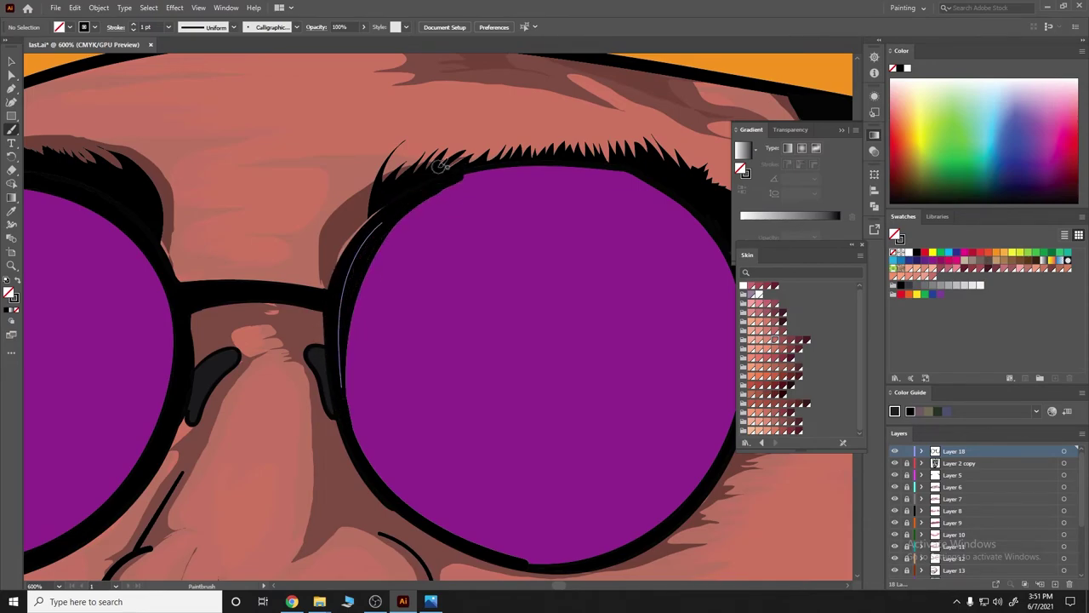
scroll(382, 230, down, 5)
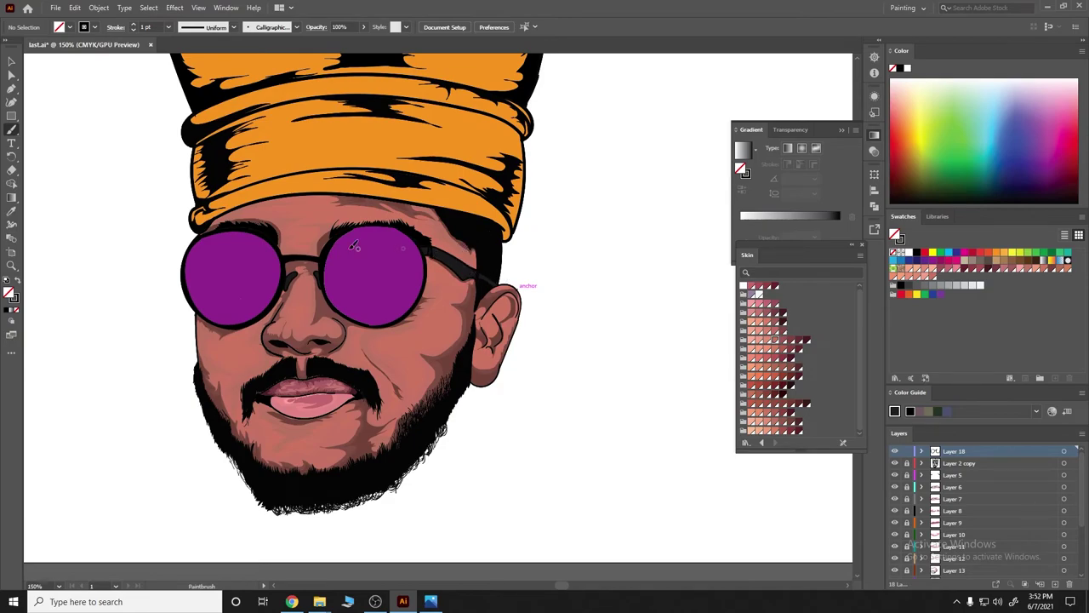
scroll(328, 247, up, 2)
scroll(437, 195, up, 2)
scroll(437, 195, up, 1)
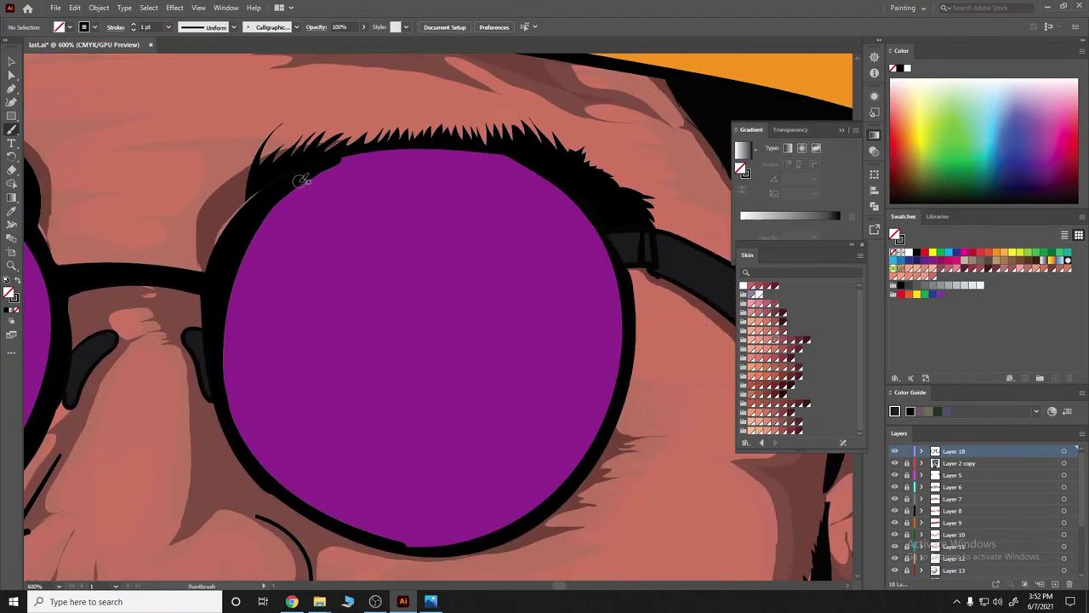
Paint a thin black stroke along the right lens's top edge under the eyebrow.
drag(332, 158, 502, 151)
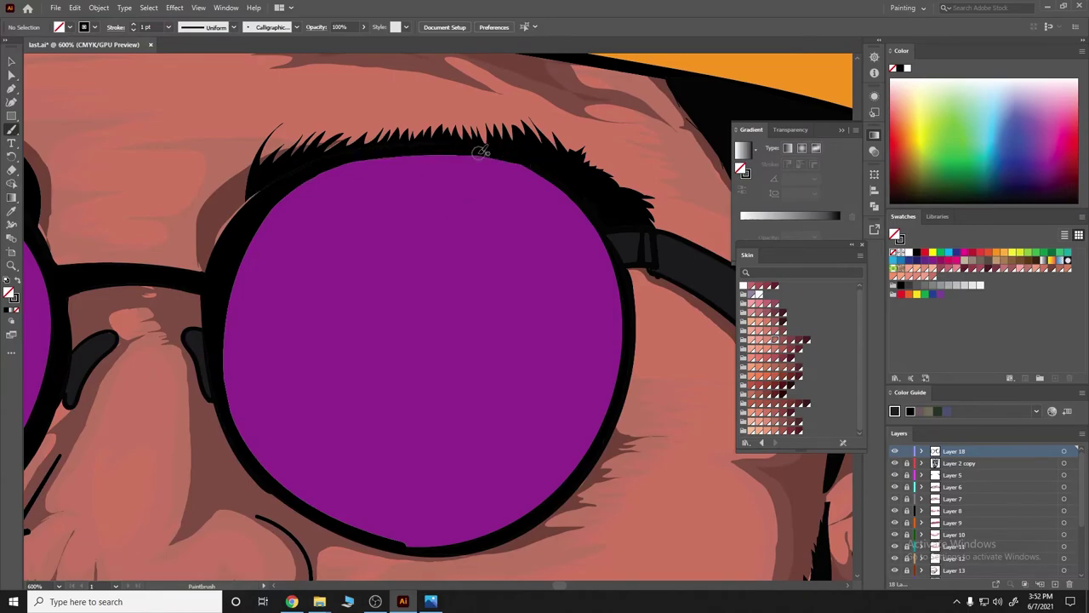
drag(475, 150, 561, 181)
scroll(255, 304, down, 8)
scroll(102, 235, up, 3)
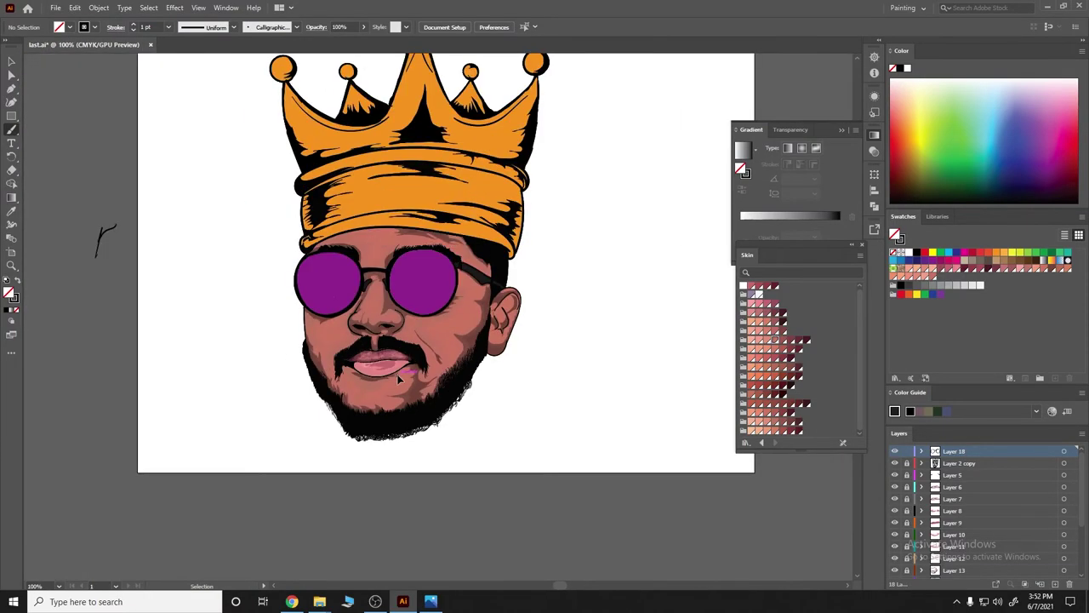
scroll(393, 354, down, 1)
scroll(394, 354, up, 3)
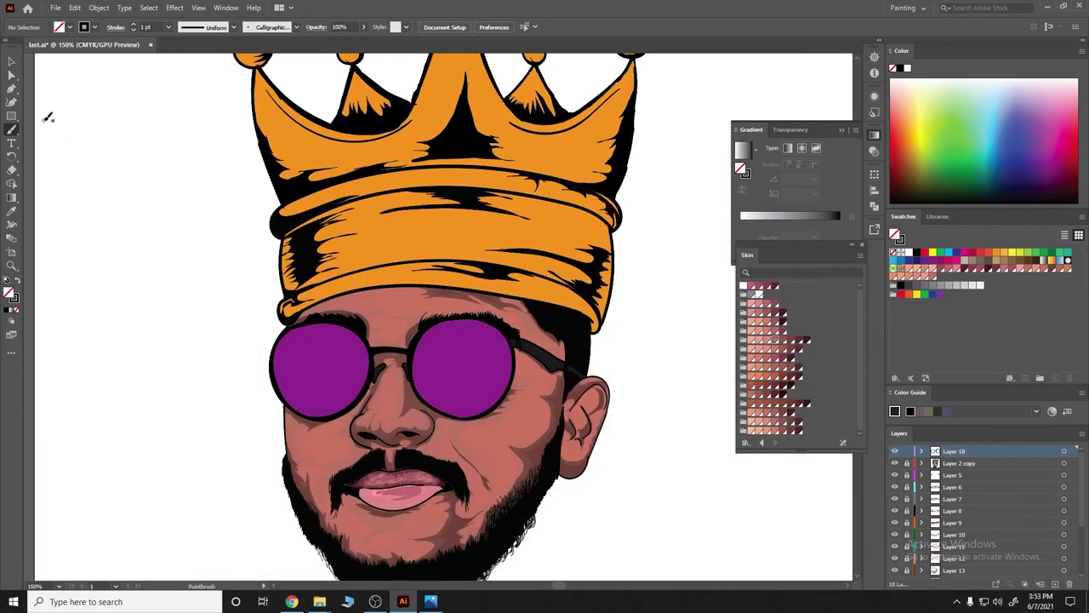
Add Layer 19, draw a reflection shape on the right lens and fill it bluish.
click(959, 463)
key(ctrl+l)
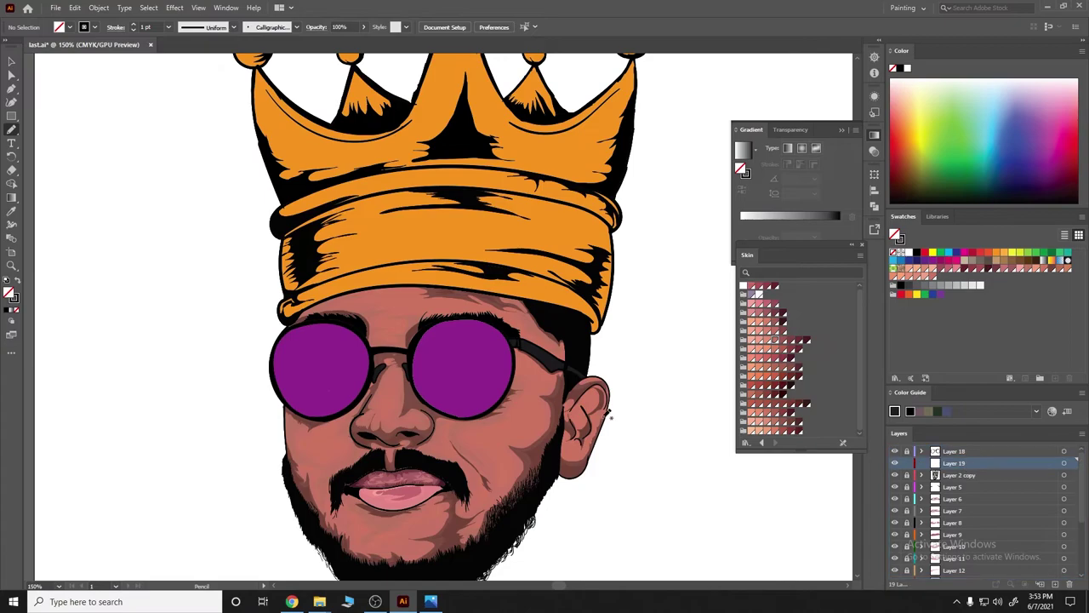
scroll(476, 343, up, 3)
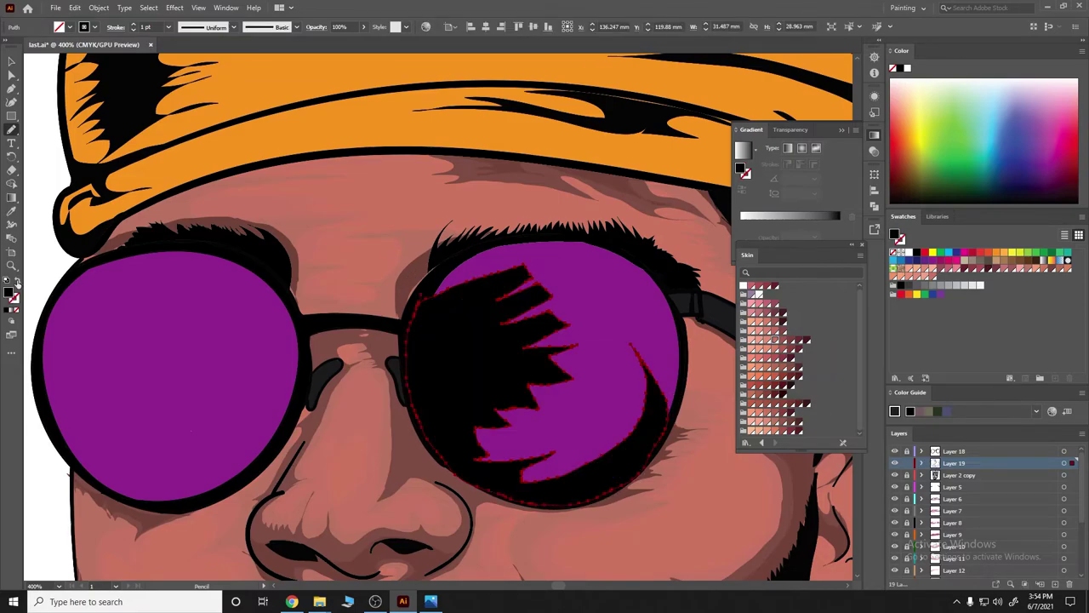
click(761, 301)
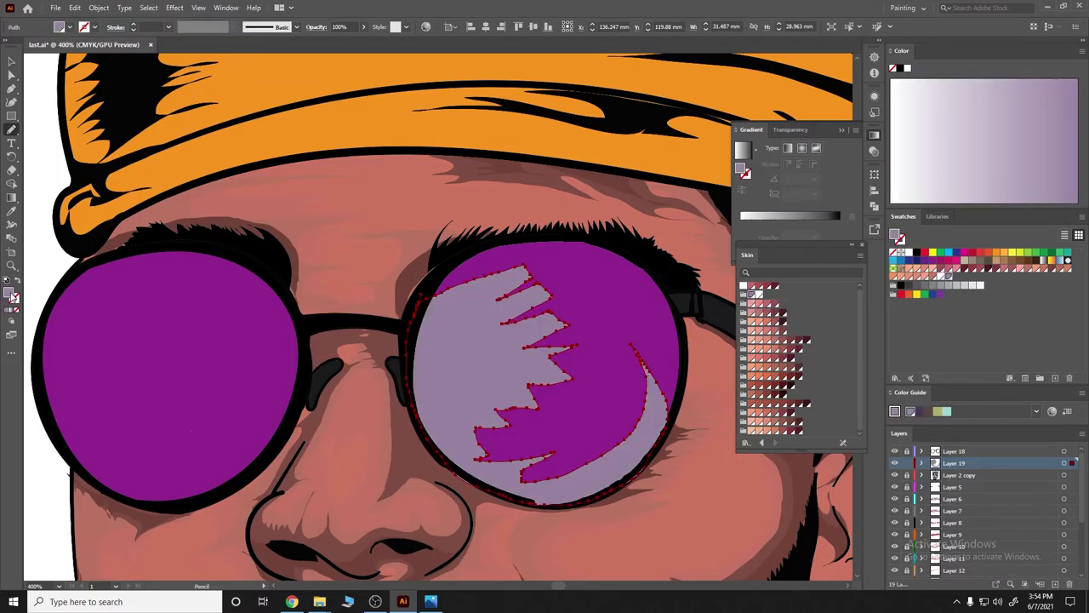
double_click(11, 295)
click(237, 416)
click(350, 369)
Check the reflection at 100% and 200%, then undo back to its white fill.
key(ctrl+1)
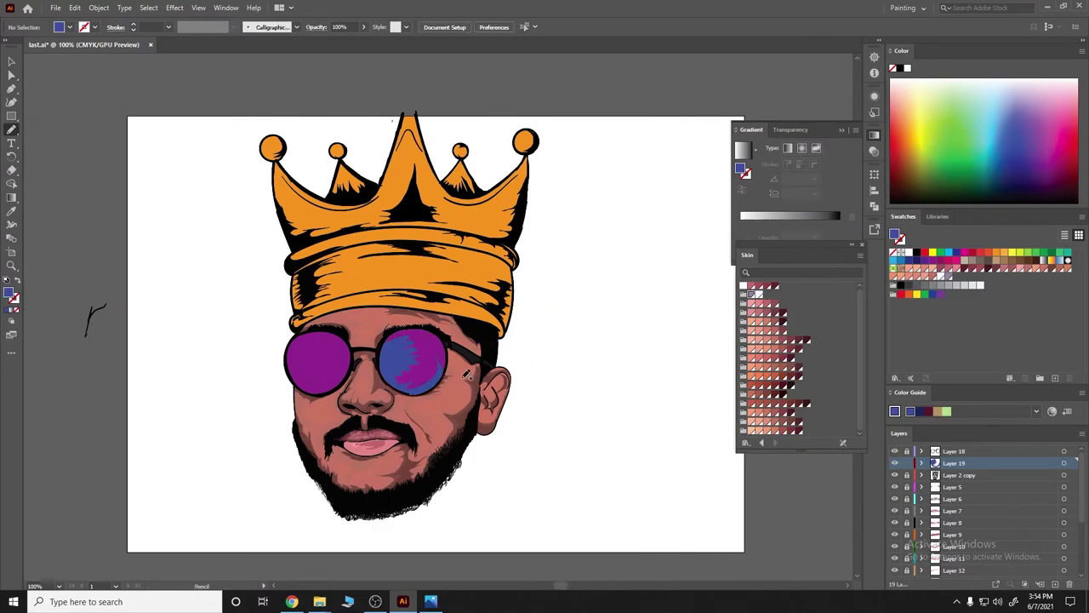
key(ctrl+plus)
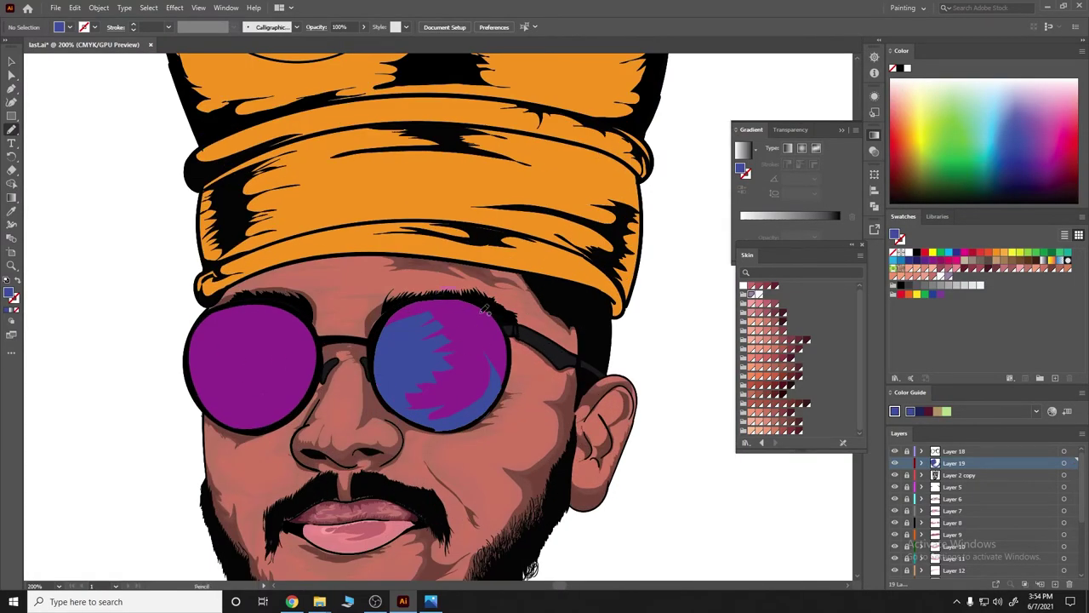
key(ctrl+minus)
key(ctrl+z)
key(ctrl+z)
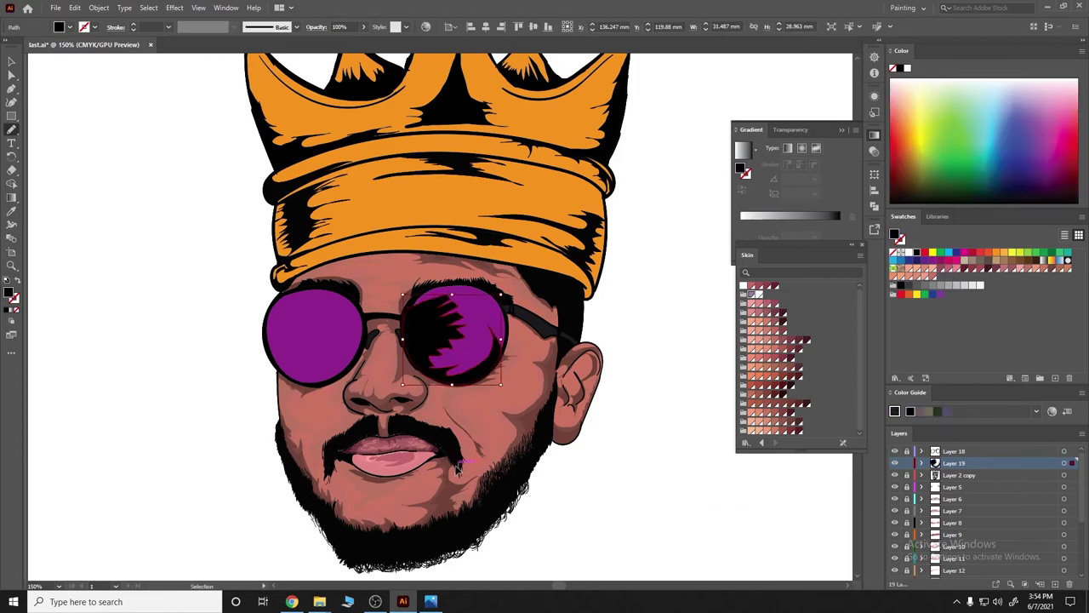
key(ctrl+z)
key(ctrl+z)
key(ctrl+z)
key(ctrl+z)
Remove the reflection's fill, deselect it and fit the artboard in view.
double_click(10, 293)
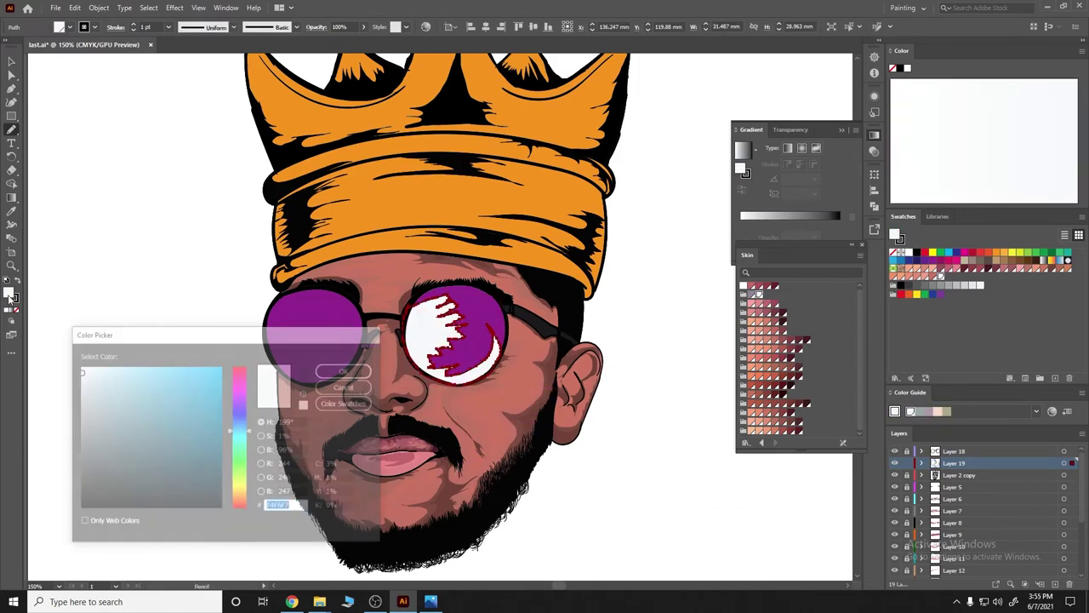
key(Escape)
click(18, 309)
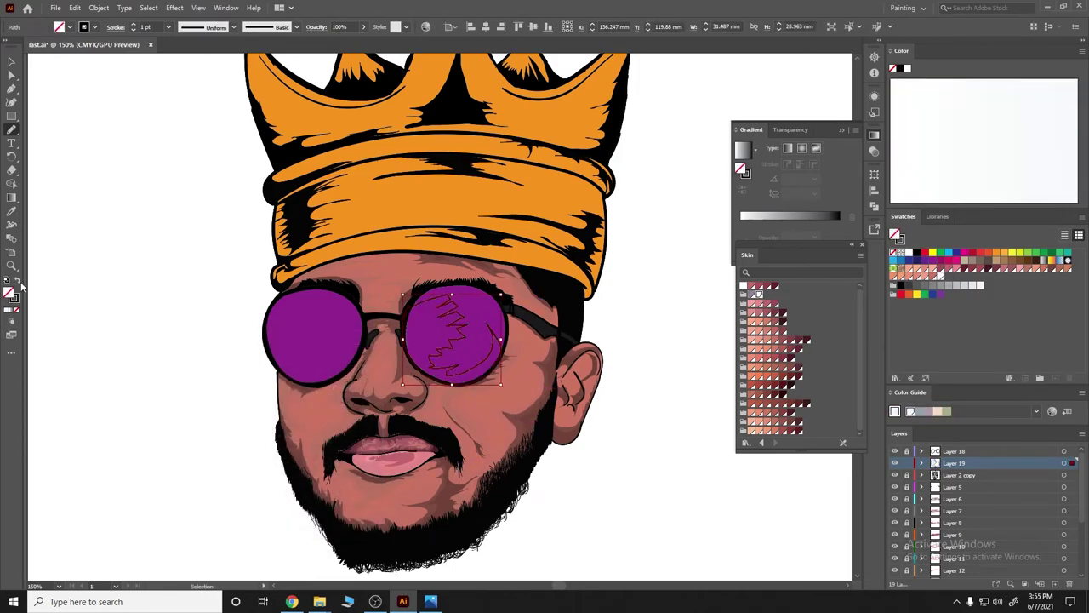
double_click(10, 293)
key(Escape)
ctrl+click(205, 347)
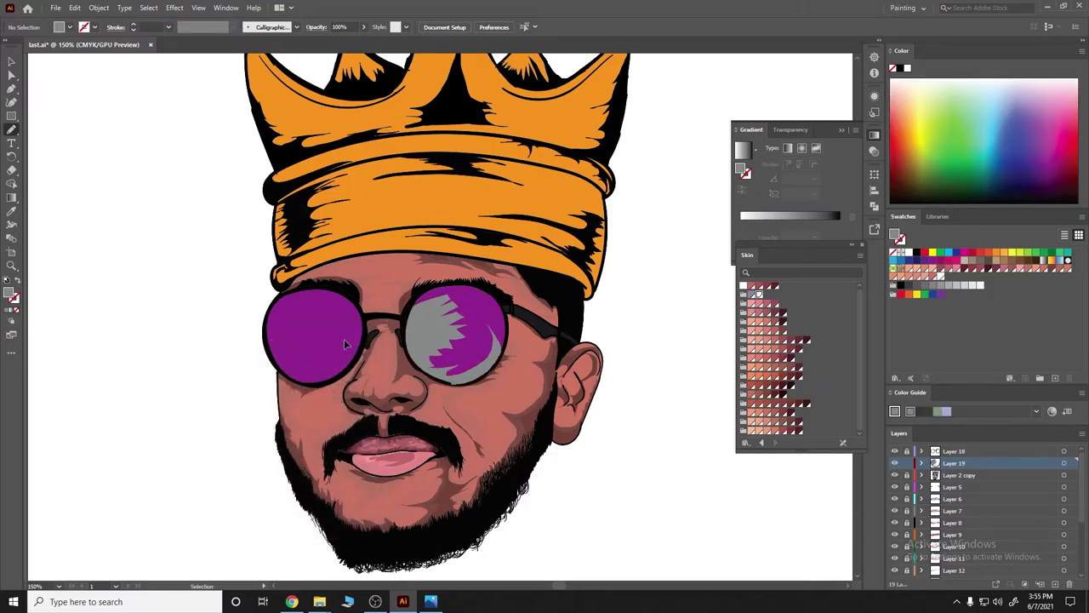
scroll(256, 349, up, 5)
scroll(247, 362, down, 4)
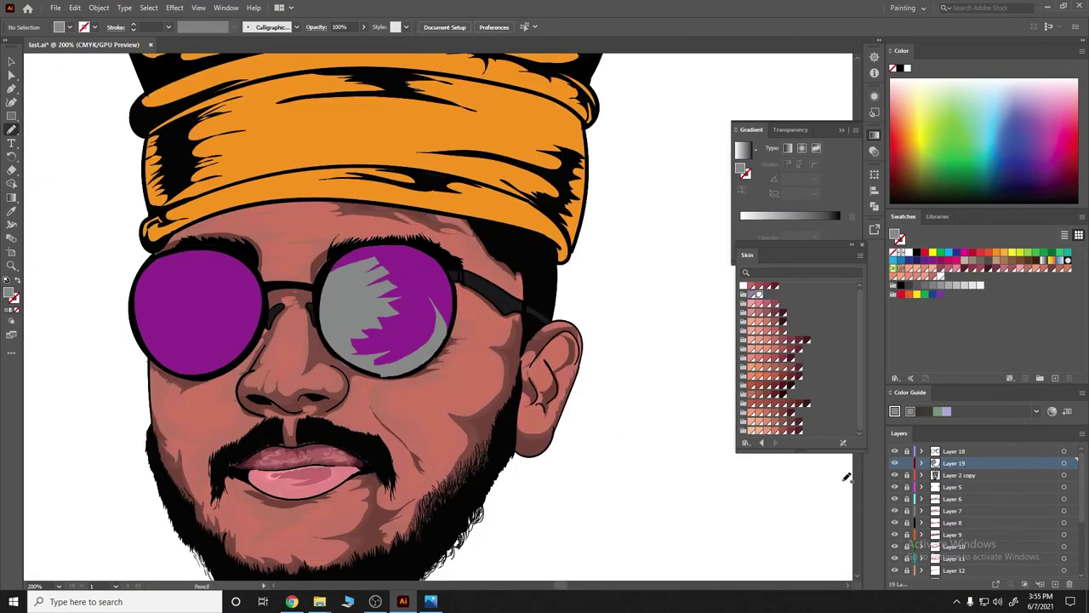
scroll(311, 377, up, 1)
key(ctrl+0)
Select both purple lenses with Direct Selection and fill them black.
scroll(508, 364, up, 3)
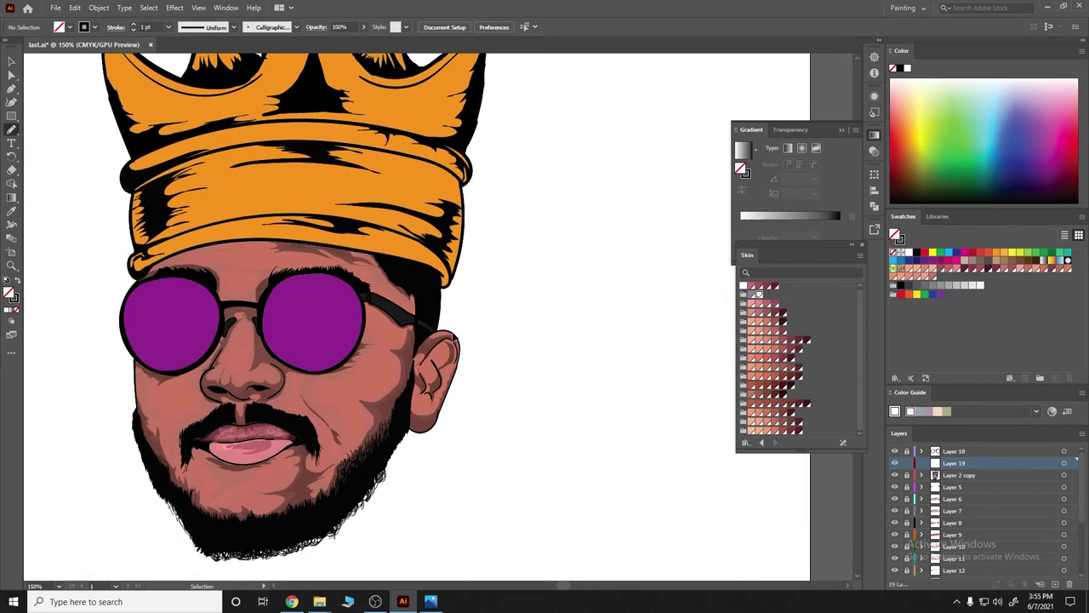
scroll(909, 515, down, 3)
scroll(909, 515, down, 2)
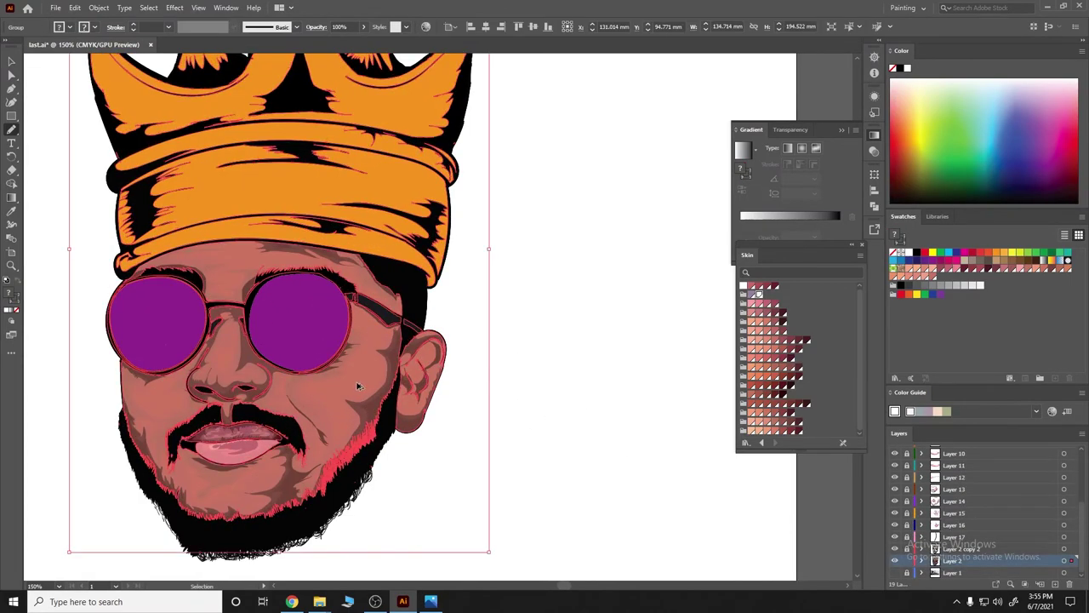
scroll(289, 357, up, 3)
key(a)
scroll(242, 260, left, 5)
click(238, 305)
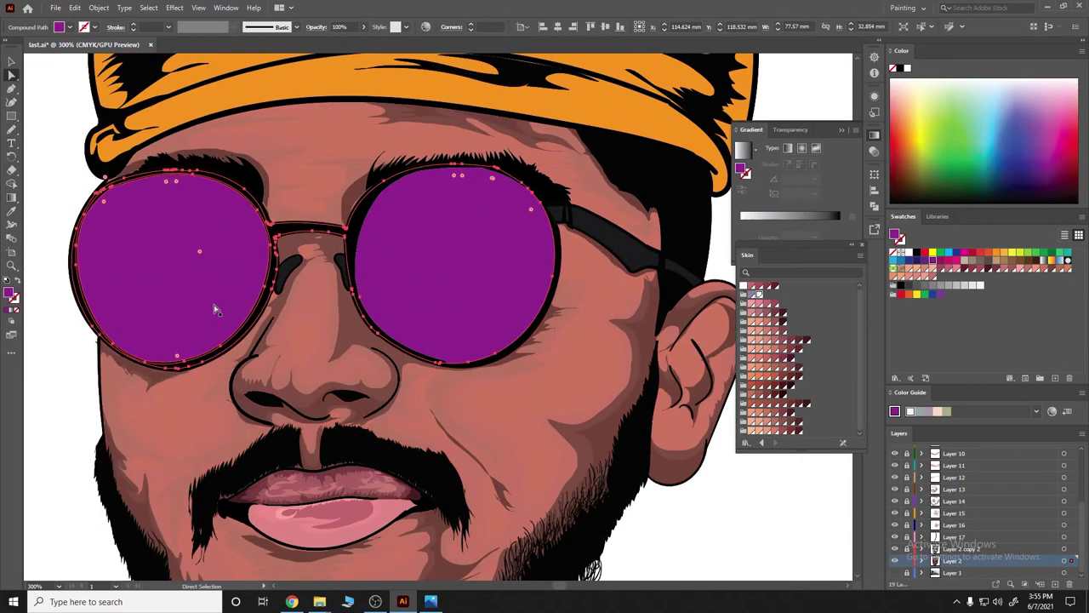
click(489, 307)
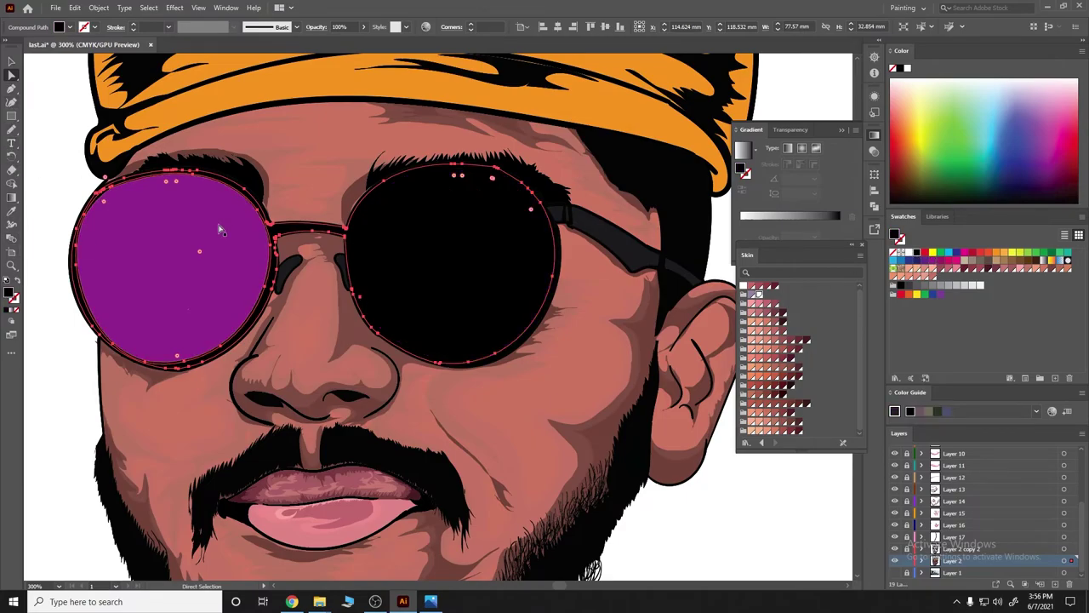
click(217, 258)
Fit the artboard in view and move Layer 2 copy up beneath Layer 19.
key(ctrl+1)
scroll(500, 294, up, 5)
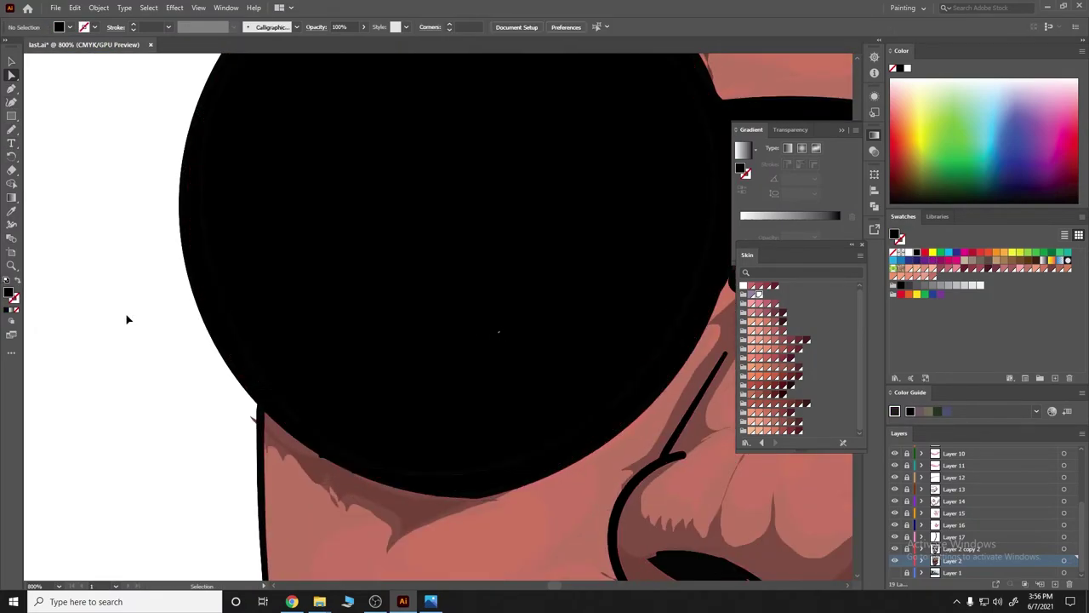
scroll(127, 298, down, 2)
scroll(256, 323, down, 1)
key(ctrl+0)
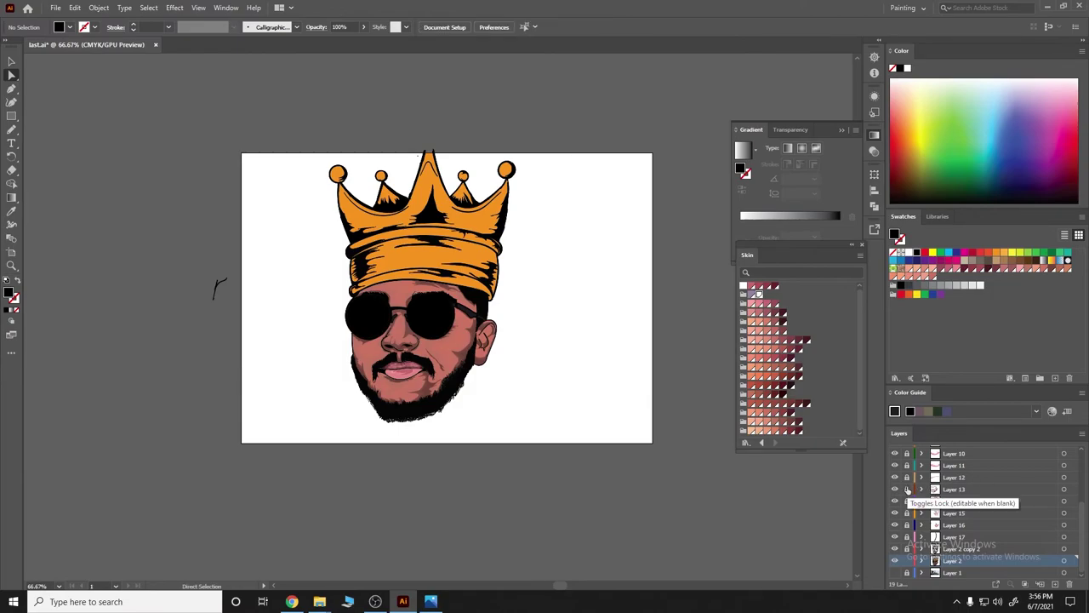
drag(907, 551, 951, 464)
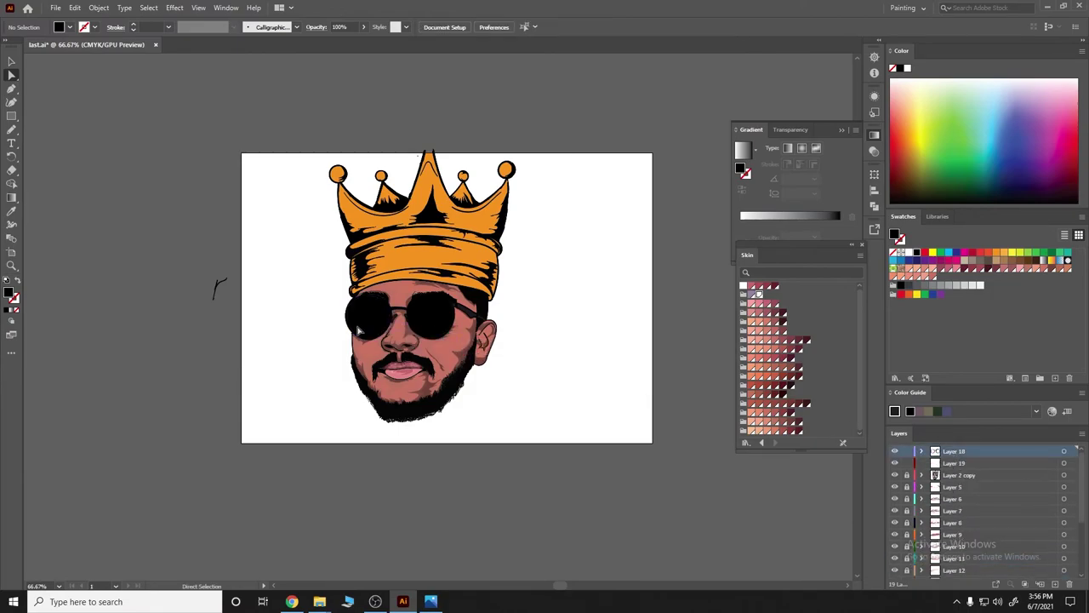
Sketch a small curl on the left lens and make Layer 19 the active layer.
scroll(417, 316, up, 6)
key(b)
drag(389, 309, 375, 317)
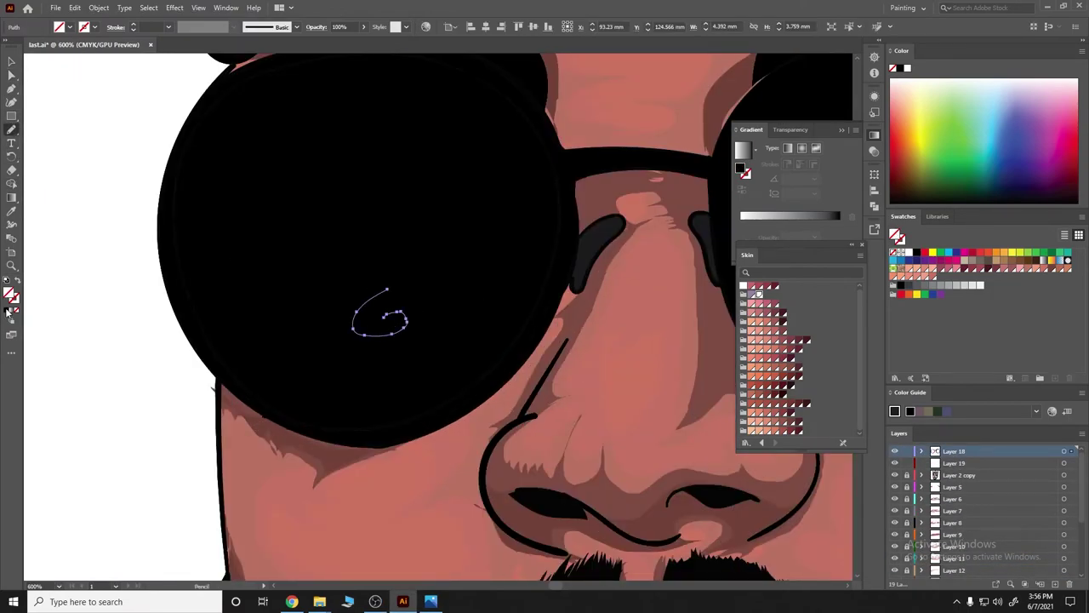
key(ctrl+0)
scroll(382, 297, up, 4)
scroll(382, 297, up, 4)
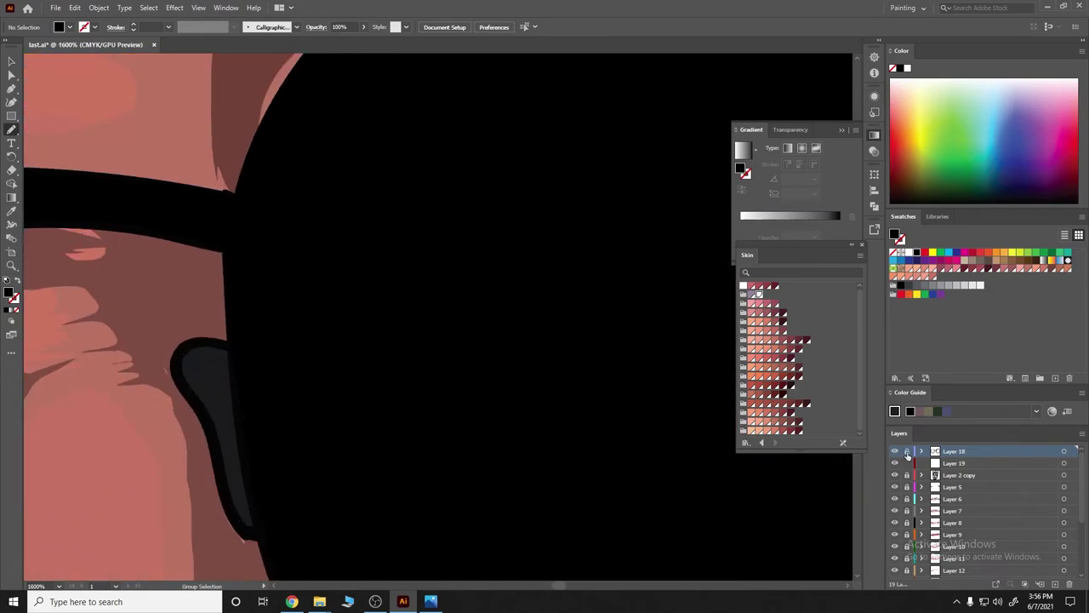
click(954, 462)
key(ctrl+0)
scroll(531, 325, up, 4)
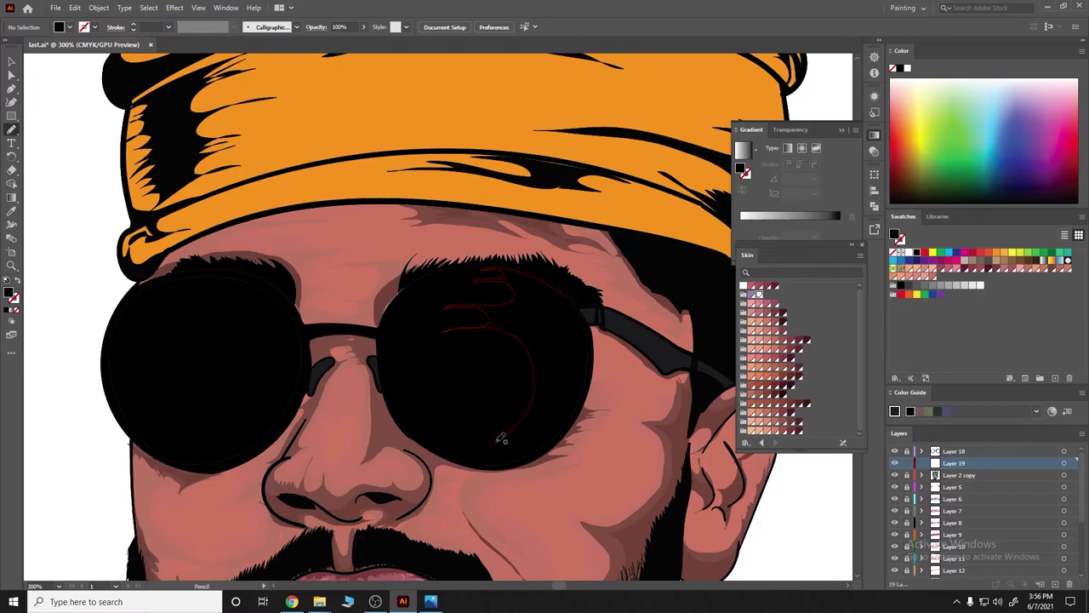
Draw reflection strokes across the right lens and give them a light grey fill.
drag(500, 437, 544, 428)
double_click(12, 294)
click(80, 406)
click(358, 369)
scroll(357, 383, down, 5)
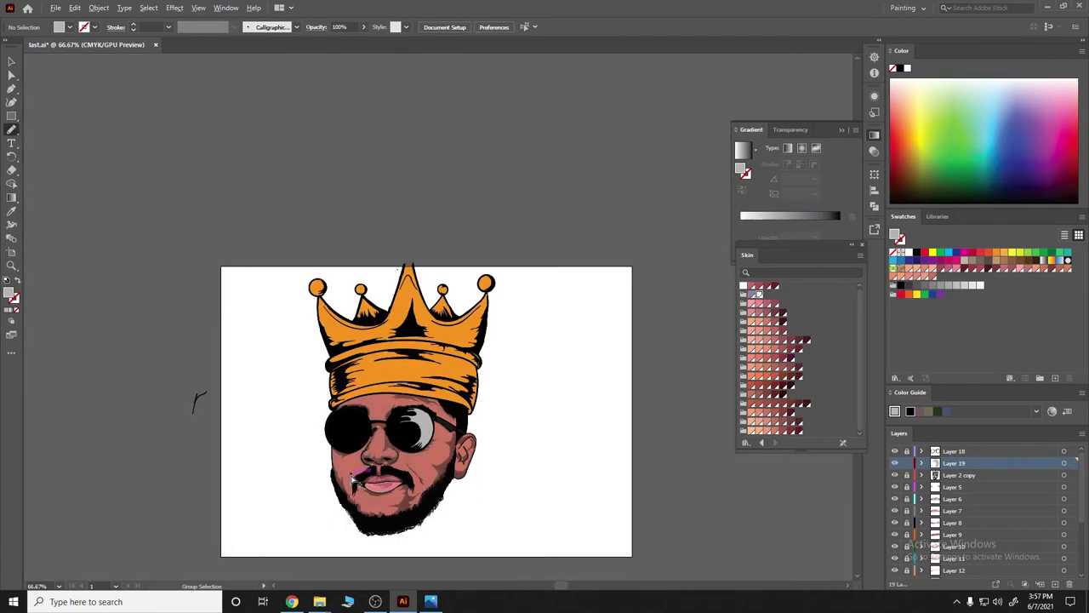
scroll(352, 478, up, 4)
double_click(12, 295)
click(328, 371)
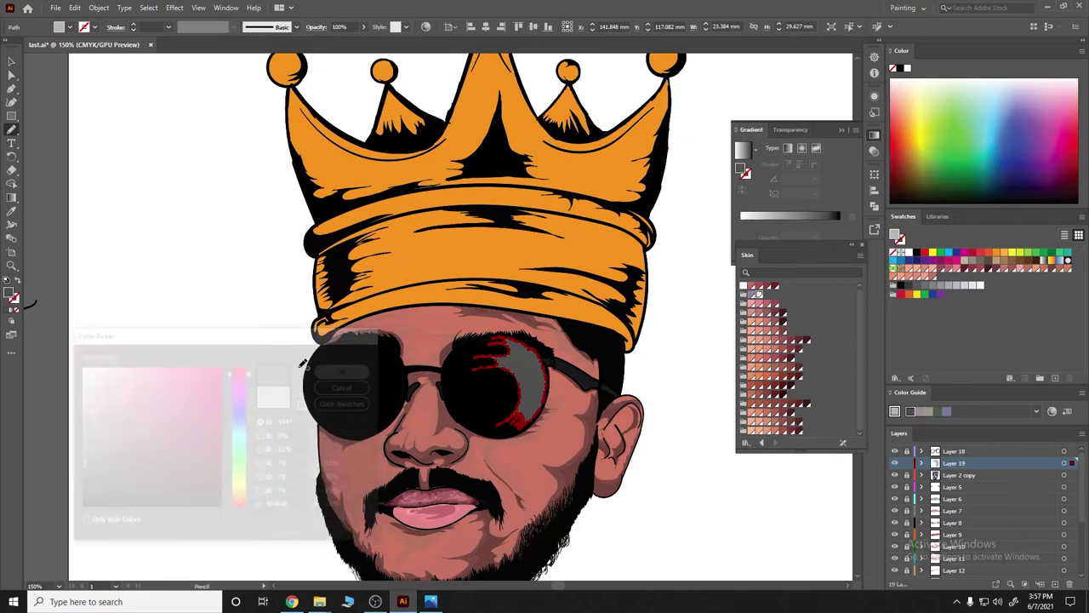
scroll(302, 363, down, 5)
scroll(302, 363, up, 6)
scroll(319, 366, down, 4)
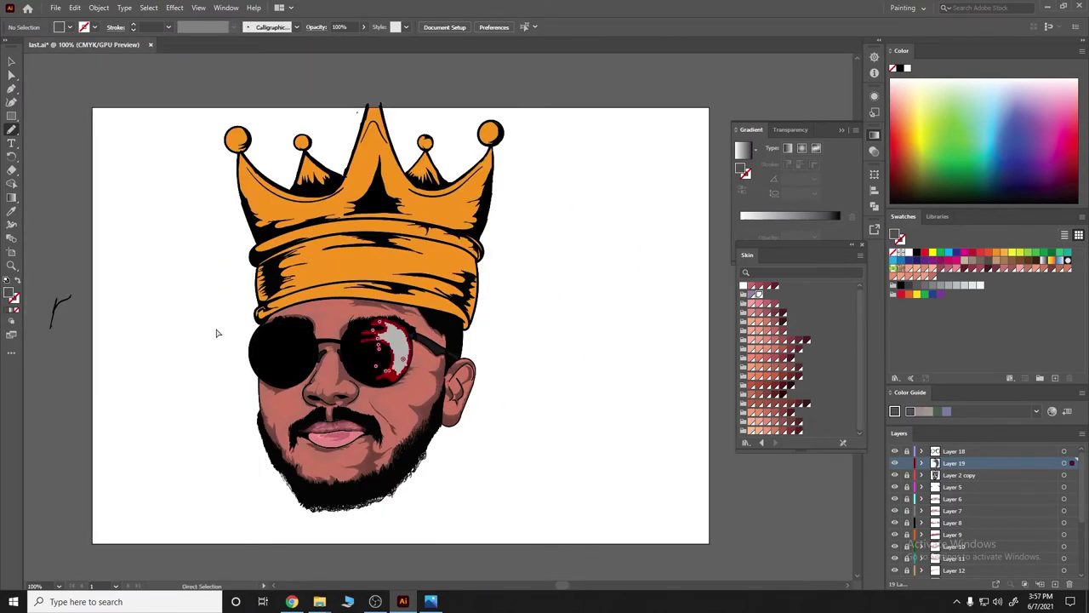
key(ctrl+z)
scroll(217, 333, up, 3)
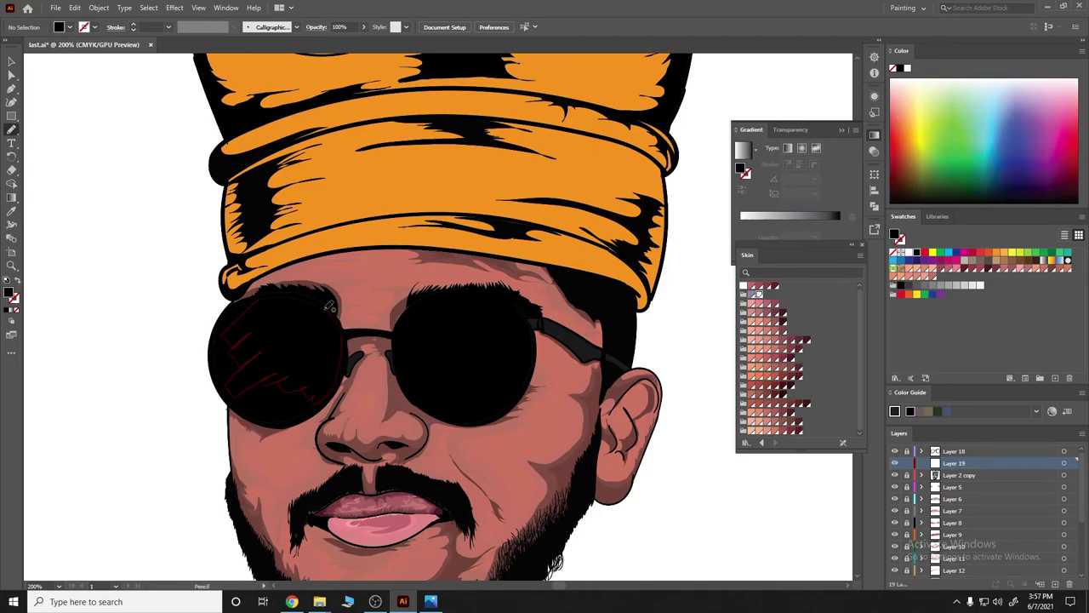
Add a grey highlight scribble on the left lens, deselect, and zoom in to check.
drag(330, 308, 339, 311)
click(924, 287)
key(ctrl+shift+a)
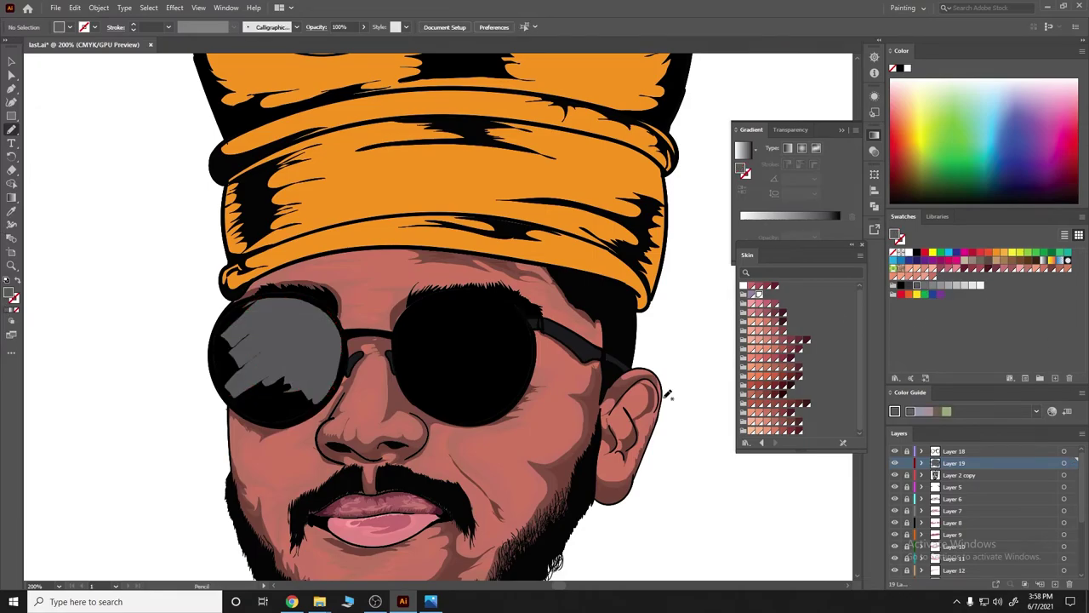
scroll(551, 426, down, 2)
scroll(552, 426, down, 1)
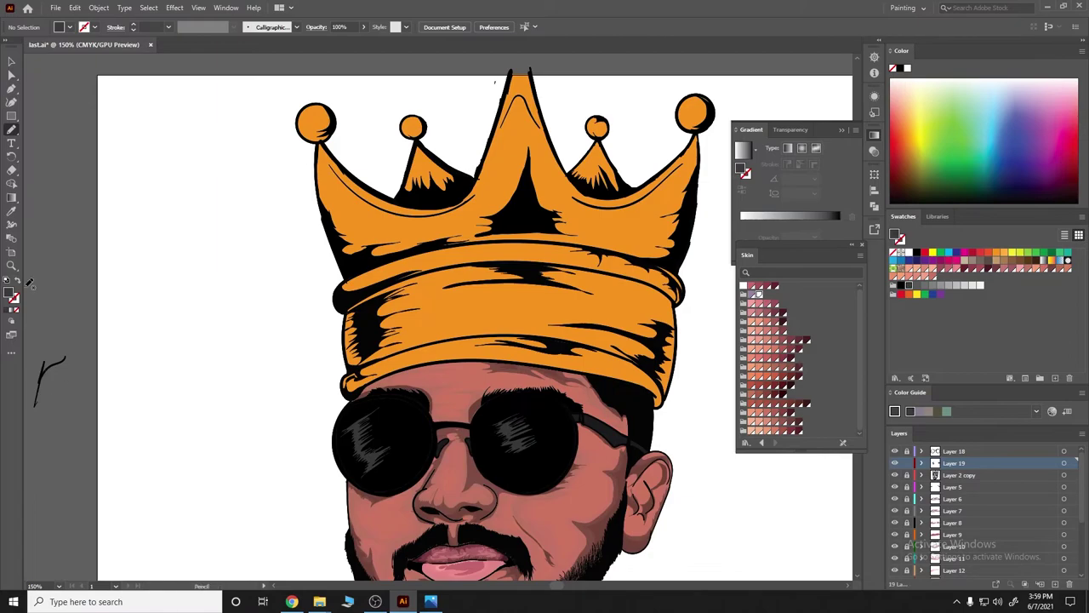
key(ctrl+plus)
scroll(142, 341, down, 3)
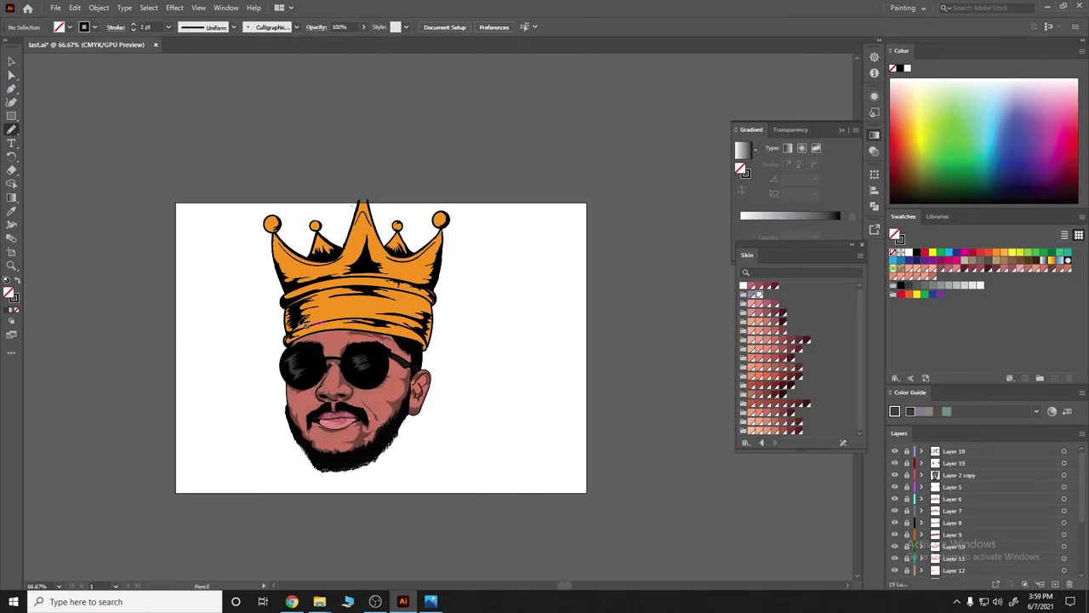
Add a new layer for crown highlights and discard a trial oval on the band.
key(ctrl+equal)
key(ctrl+equal)
click(1055, 584)
drag(476, 314, 466, 322)
key(shift+x)
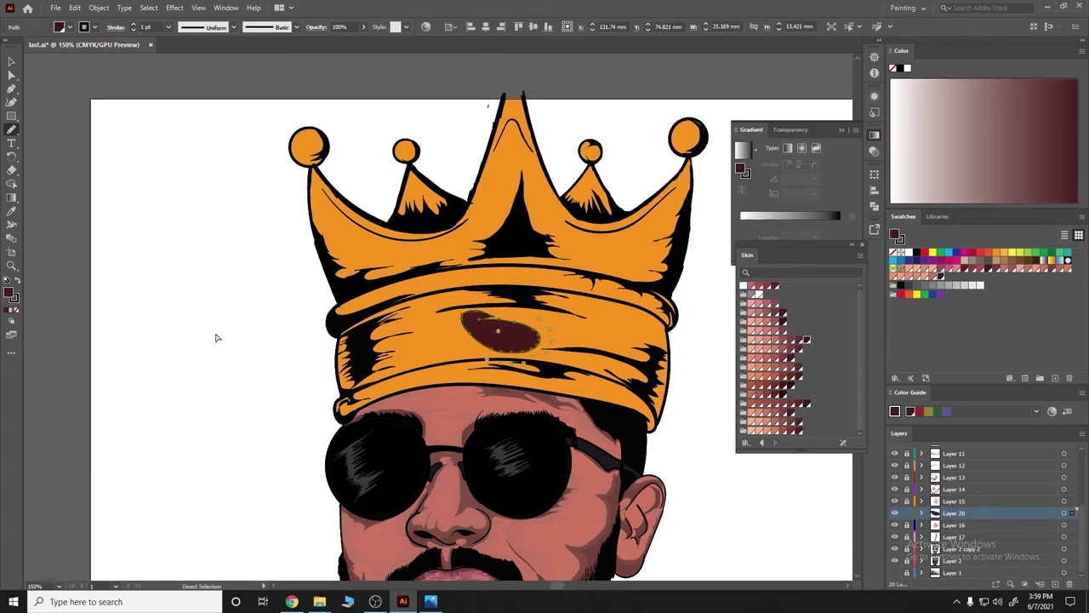
key(Delete)
Sample the crown's orange with the Eyedropper and confirm it as the fill colour.
key(i)
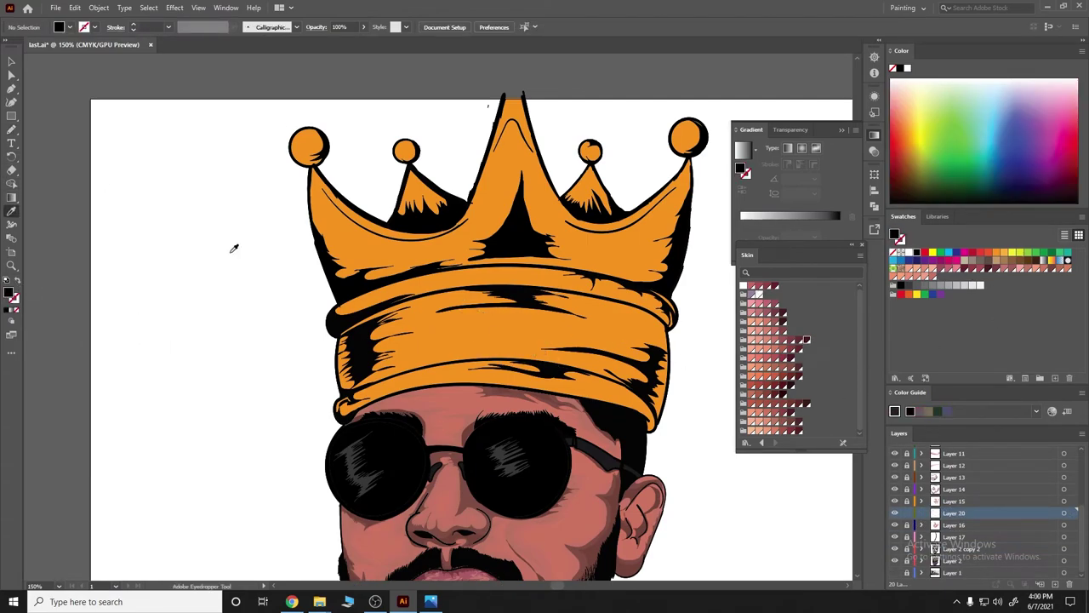
click(441, 315)
double_click(11, 293)
click(325, 372)
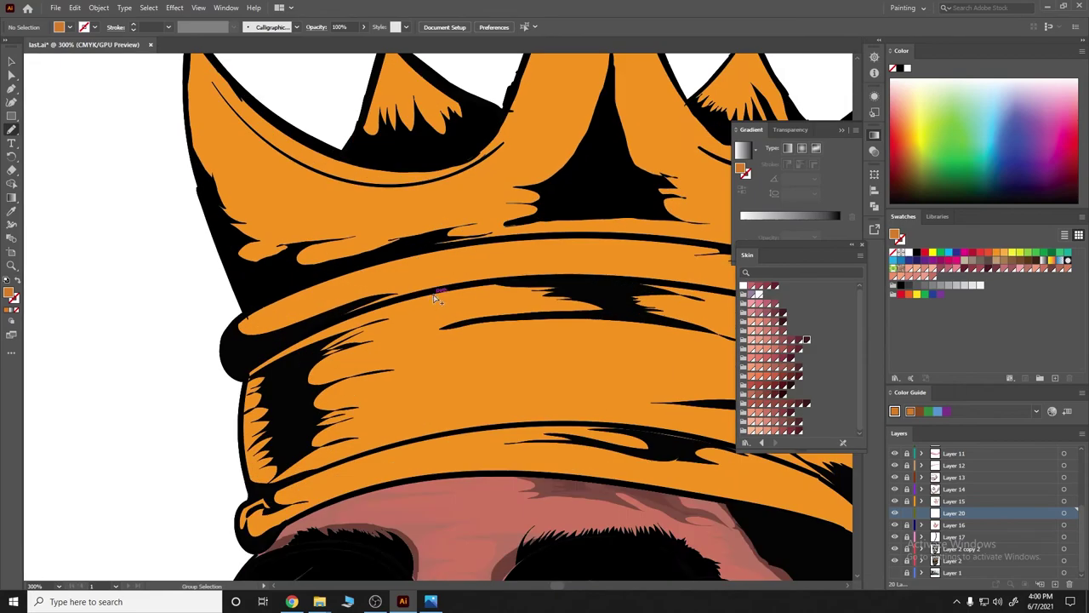
Pencil a highlight stroke along the crown band and fill it orange.
key(ctrl+equal)
key(ctrl+equal)
key(n)
drag(289, 293, 443, 274)
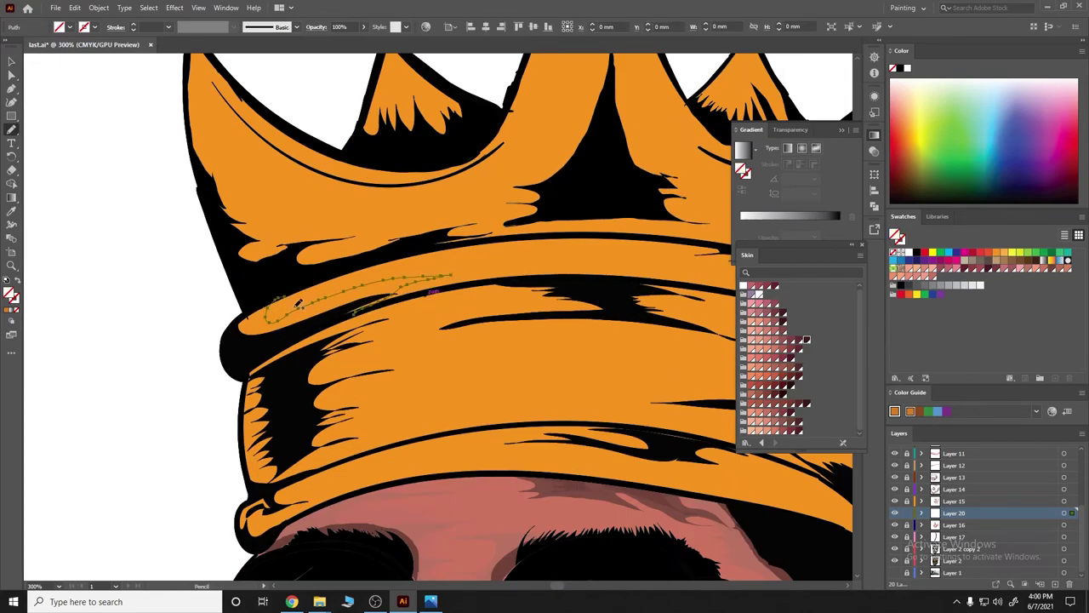
key(ctrl+z)
drag(250, 322, 351, 292)
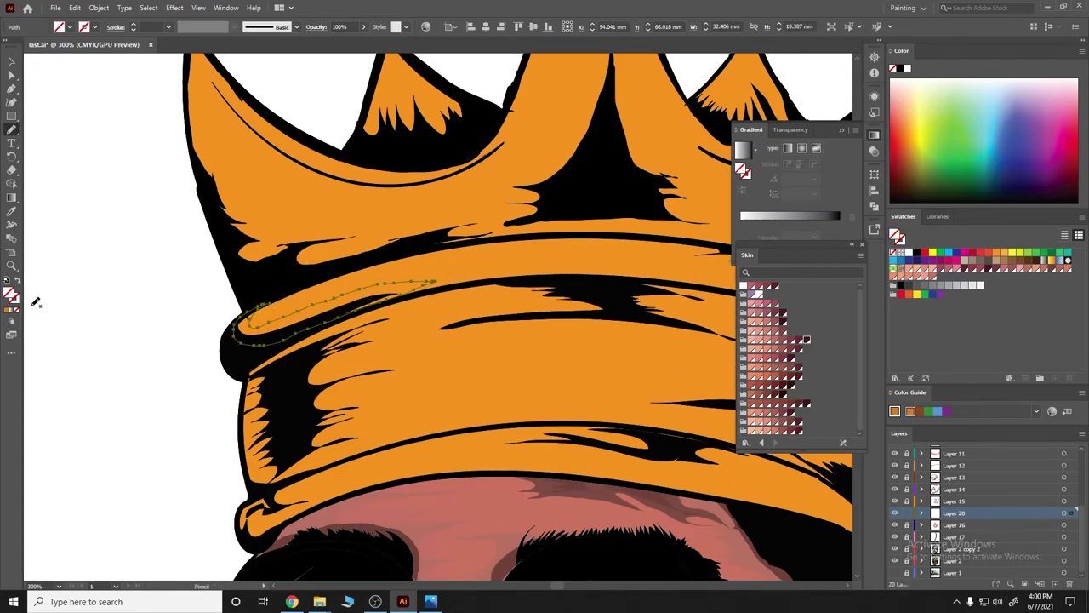
click(8, 311)
Draw highlight strokes along the upper crown band and from its left edge.
drag(491, 225, 263, 250)
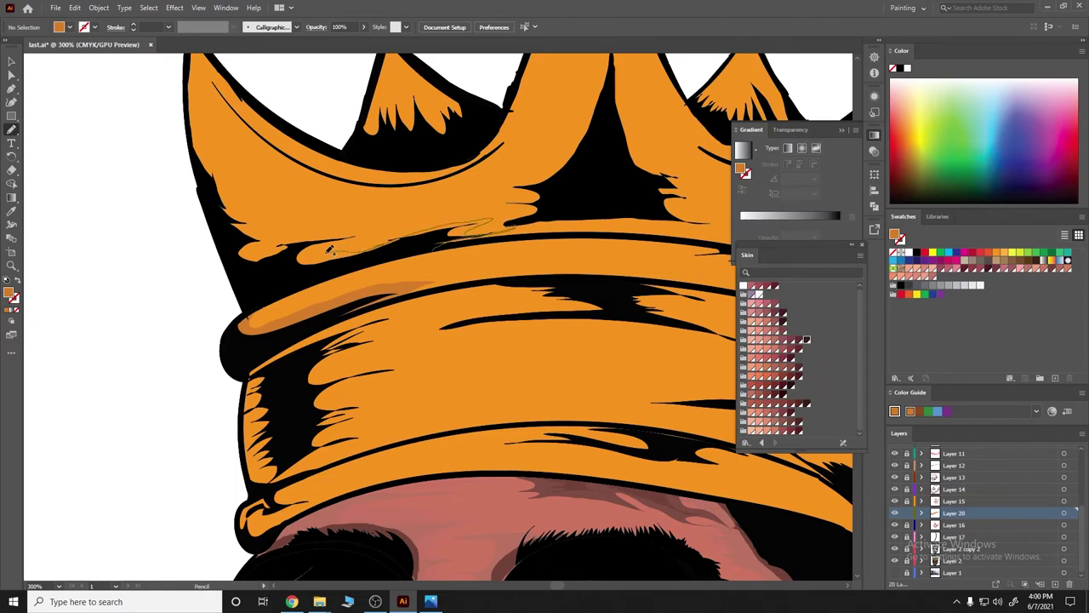
drag(253, 212, 243, 206)
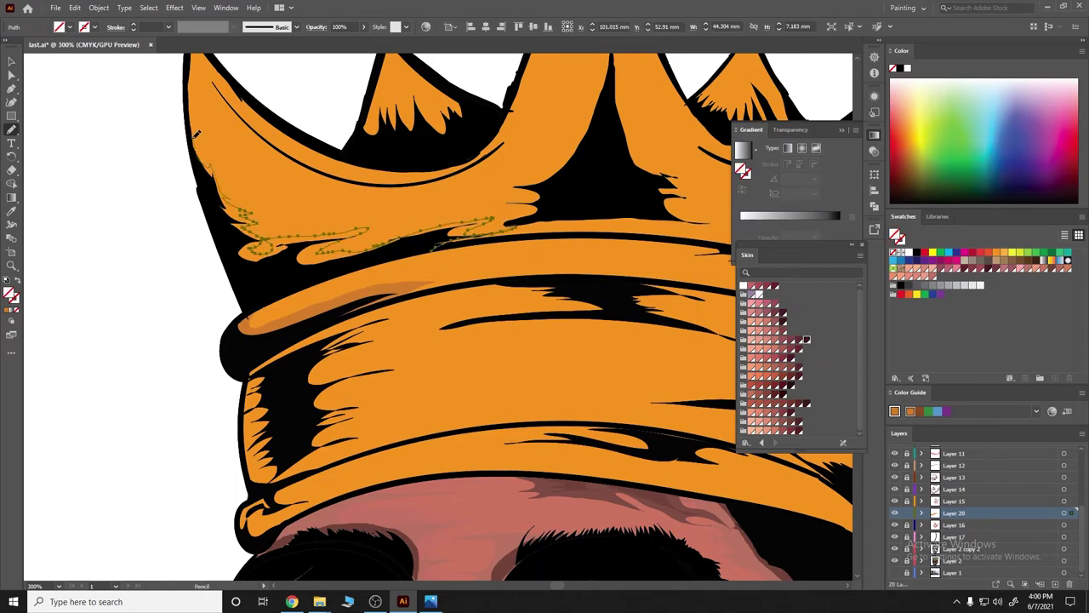
drag(197, 134, 421, 249)
key(ctrl+shift+a)
key(ctrl+minus)
key(ctrl+minus)
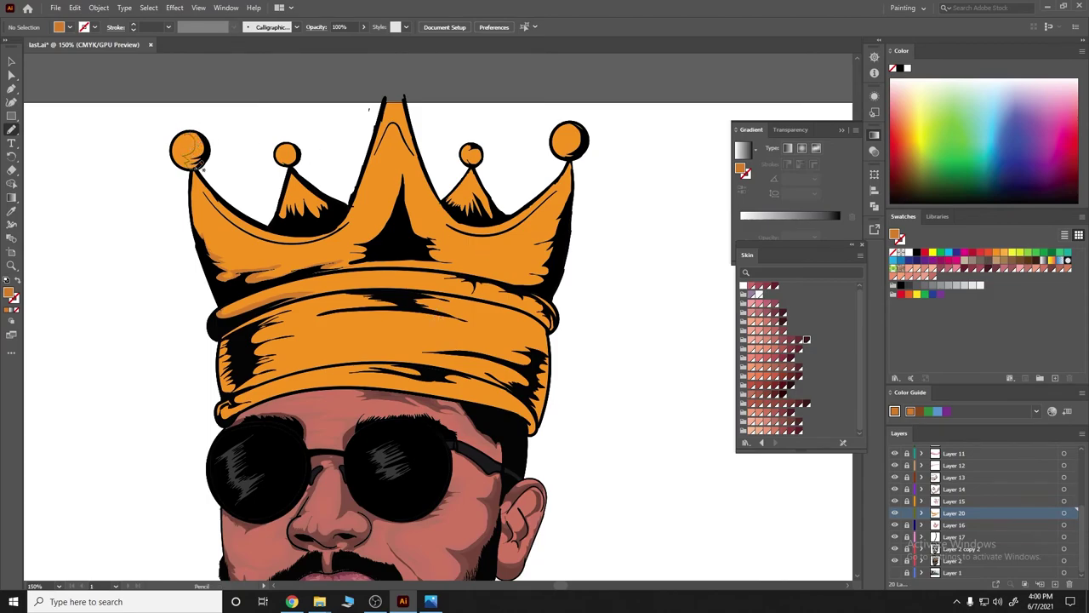
Add small highlights on the crown's balls.
click(73, 232)
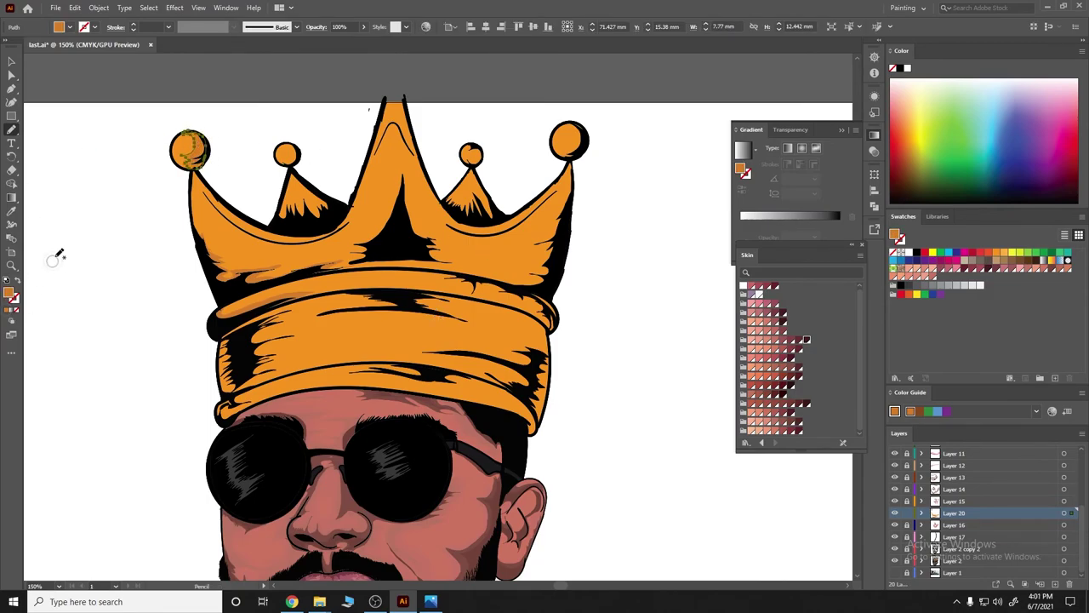
click(286, 151)
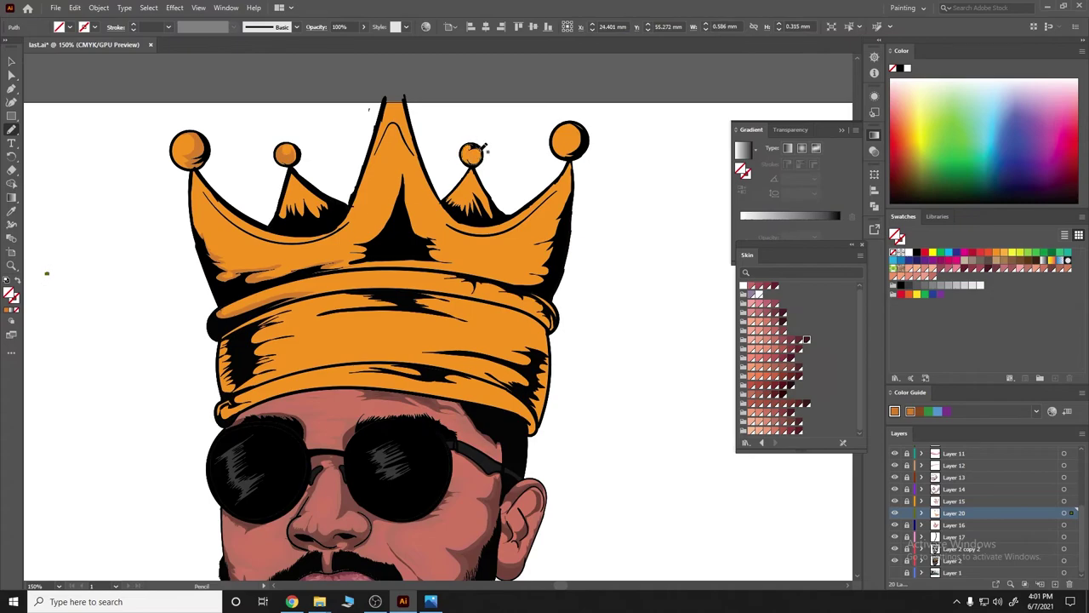
click(474, 152)
drag(557, 132, 566, 144)
key(ctrl+minus)
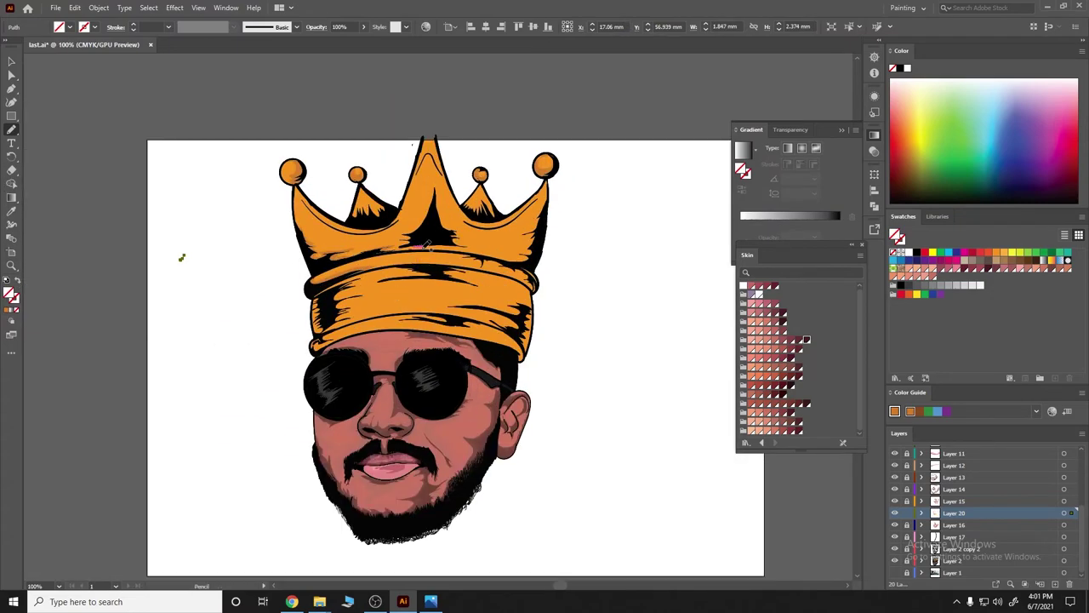
key(ctrl+plus)
key(ctrl+plus)
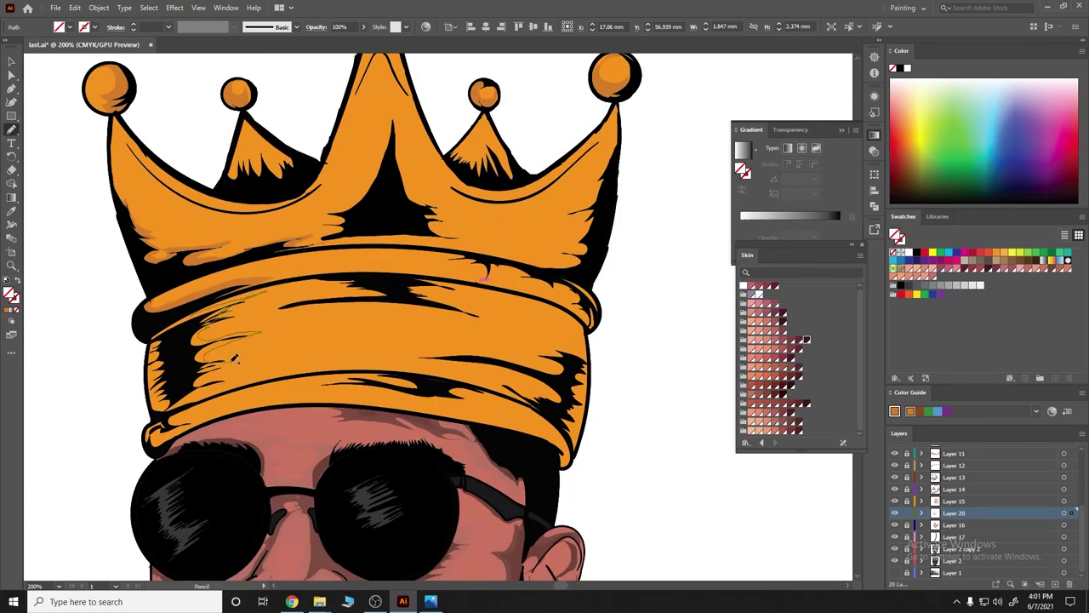
Try several highlight strokes along the lower crown band, then undo them all.
drag(231, 363, 208, 383)
key(ctrl+z)
key(ctrl+z)
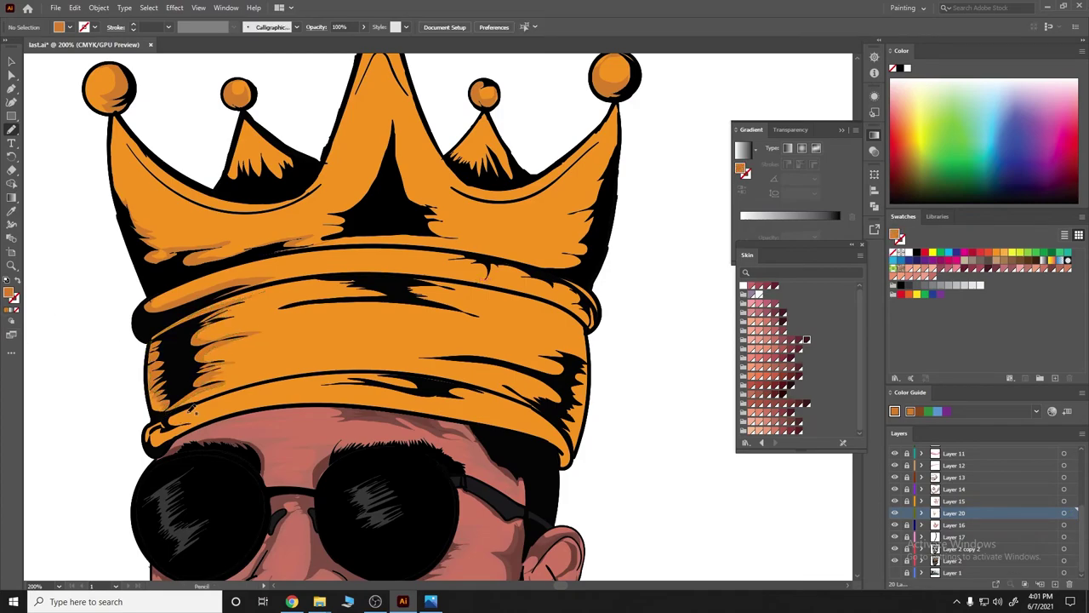
drag(145, 441, 294, 374)
key(ctrl+z)
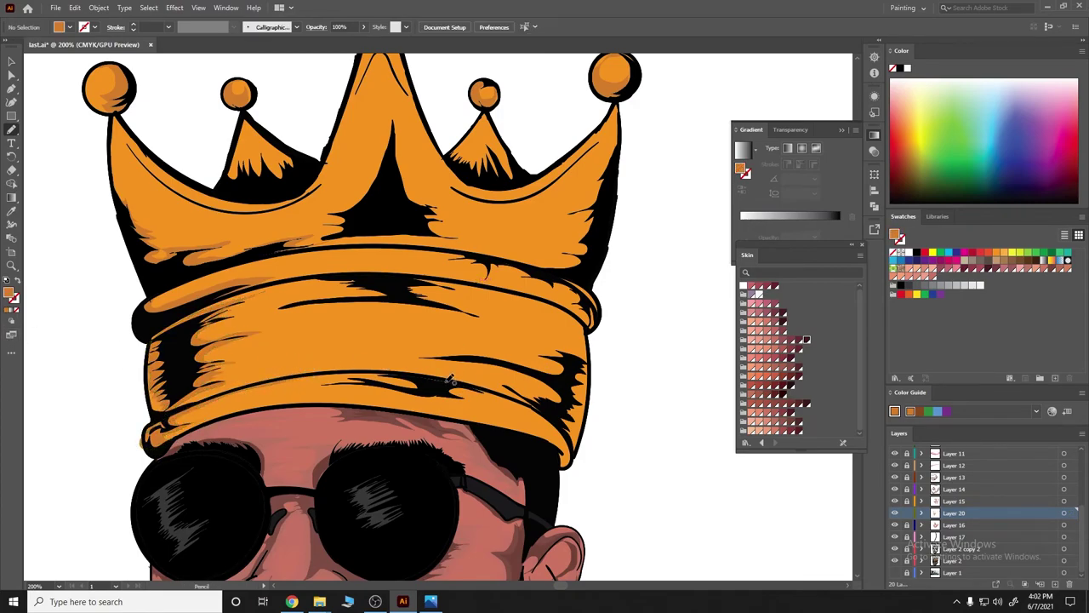
drag(451, 379, 538, 415)
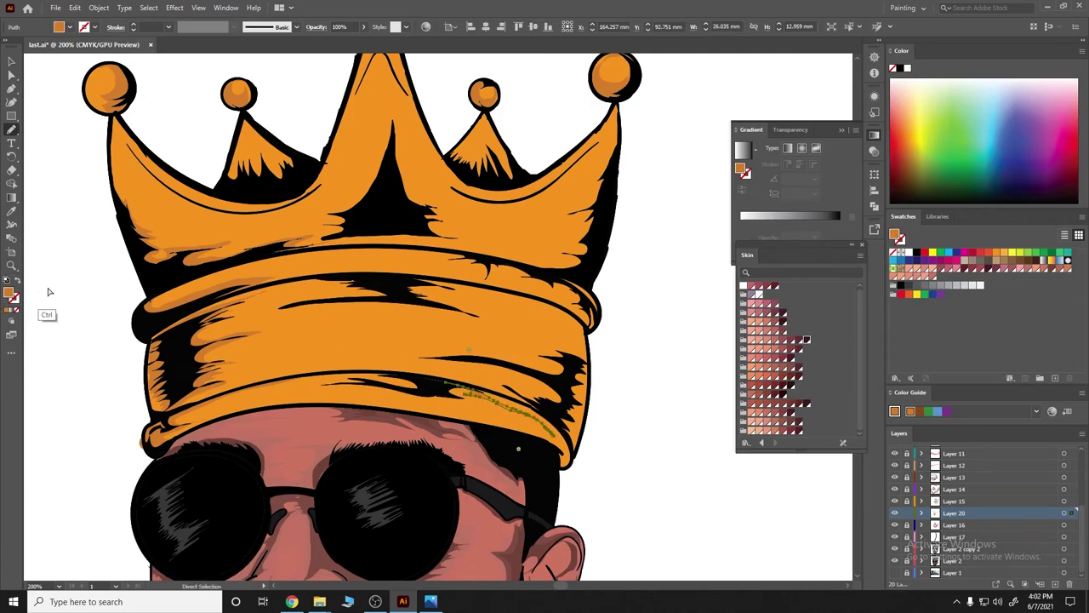
key(ctrl+z)
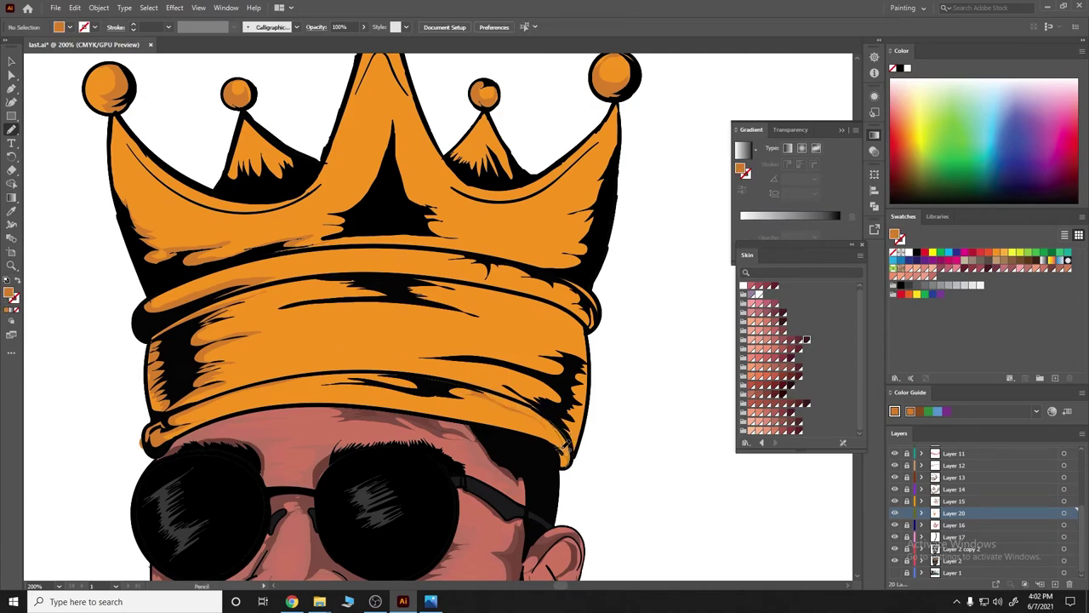
drag(562, 449, 564, 470)
key(ctrl+z)
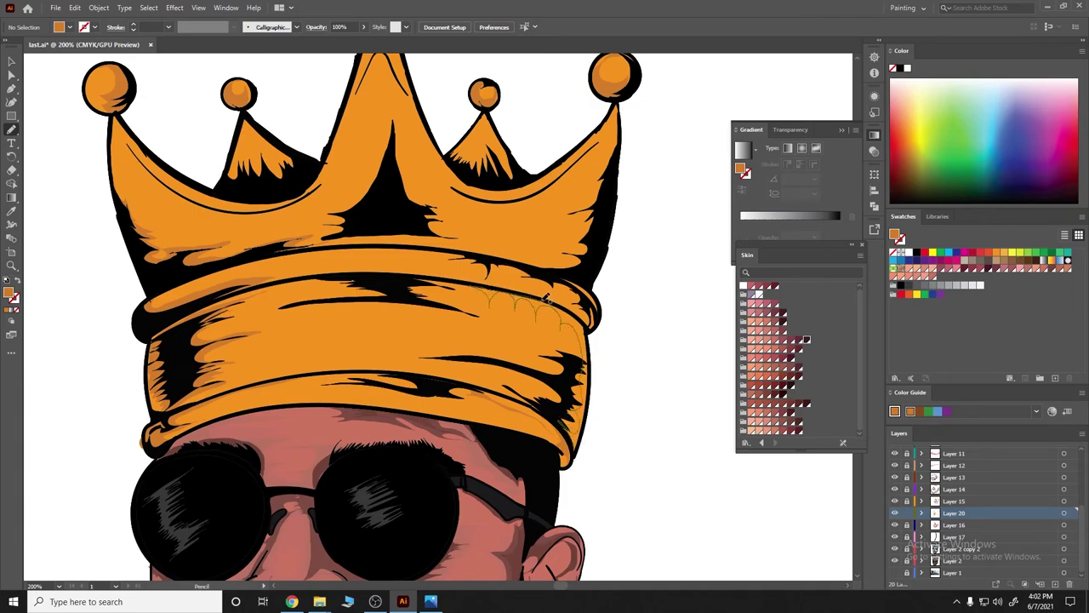
key(ctrl+z)
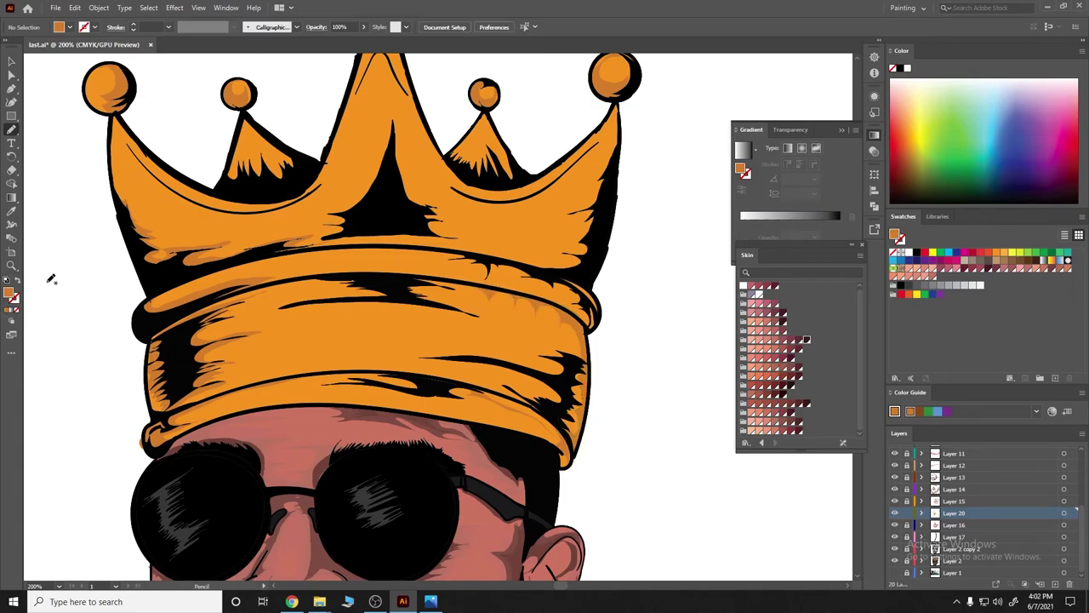
Add light orange highlights in the band and orange streaks on the left crown spike.
key(ctrl+0)
scroll(320, 413, up, 4)
drag(422, 345, 412, 398)
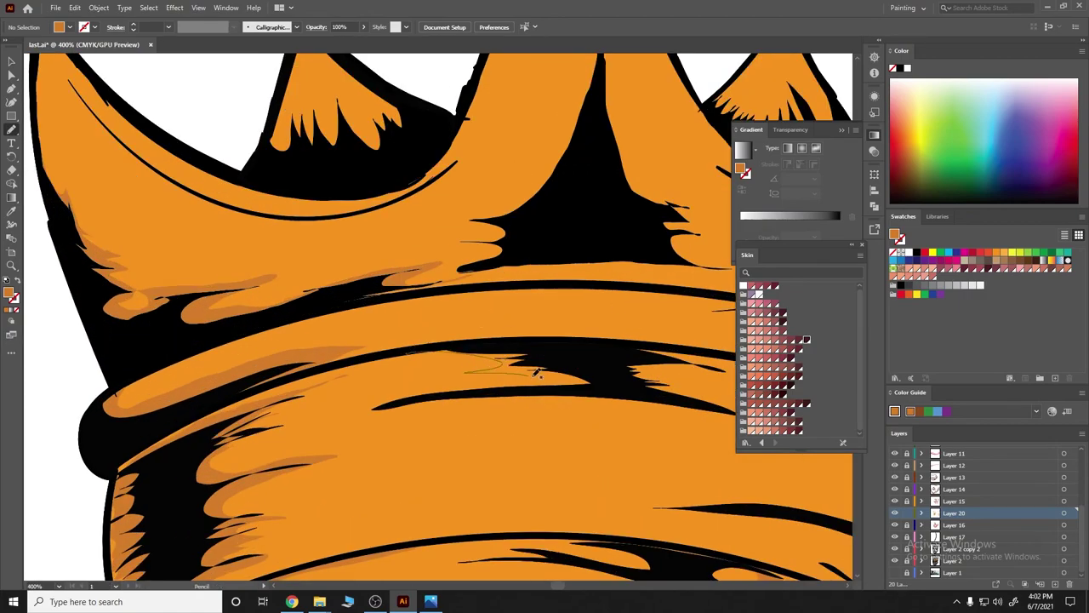
scroll(146, 313, down, 2)
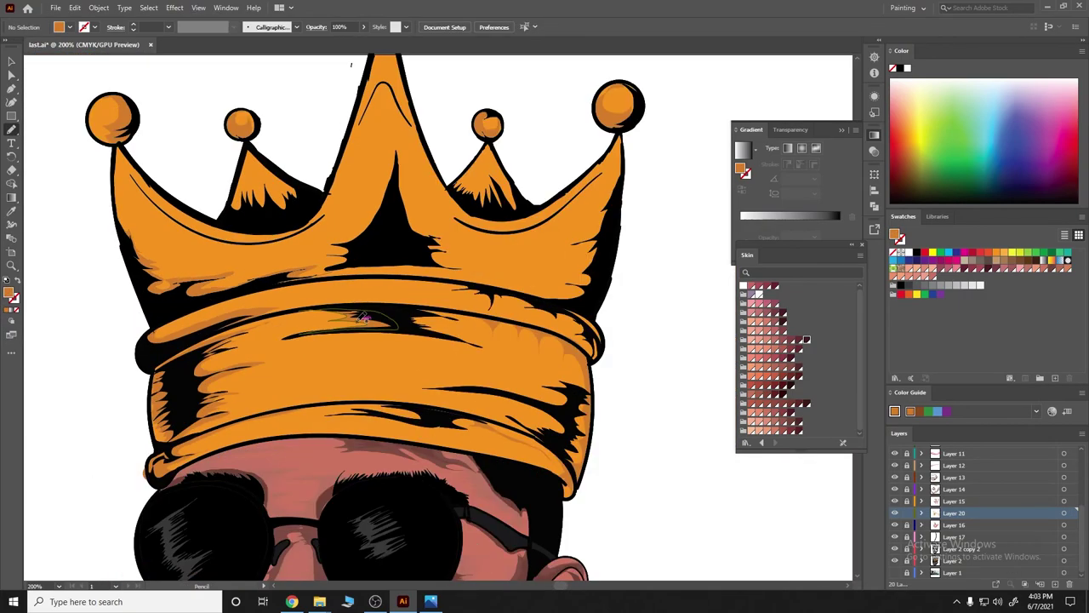
drag(485, 393, 561, 429)
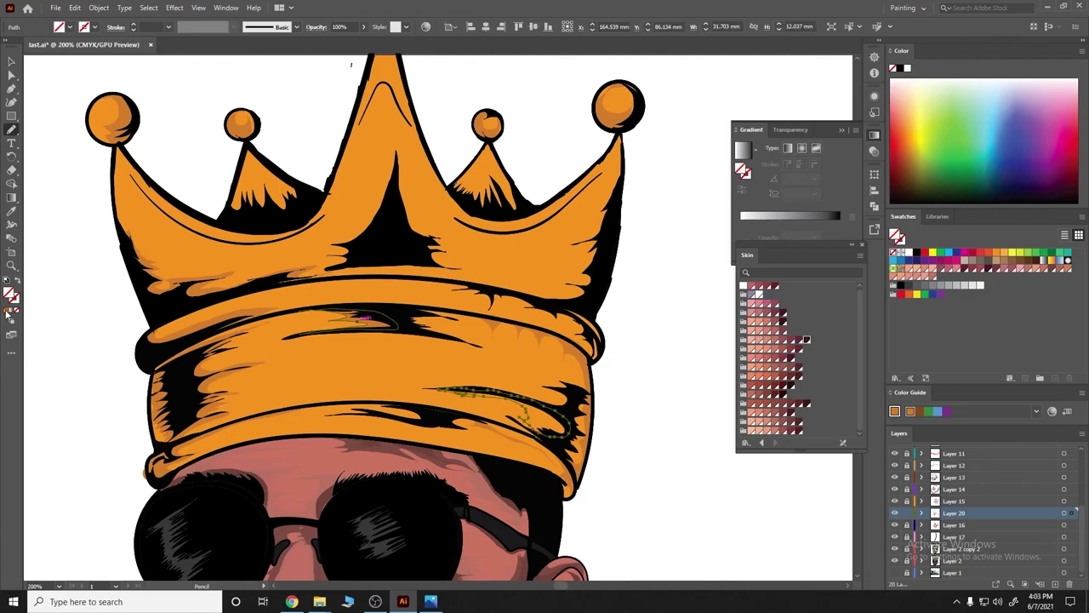
scroll(332, 247, up, 2)
drag(323, 224, 281, 252)
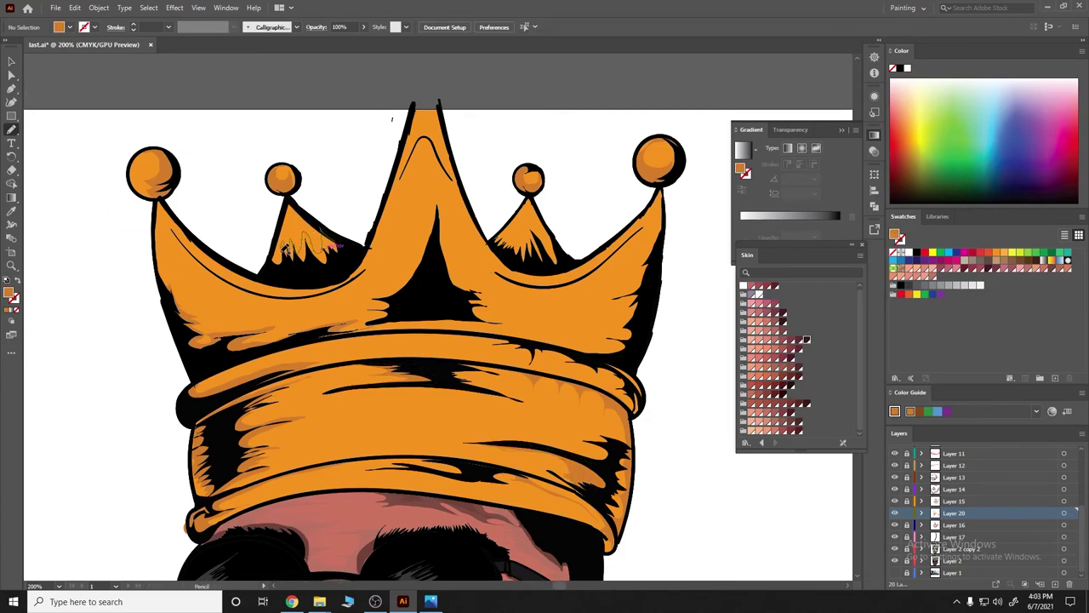
click(17, 312)
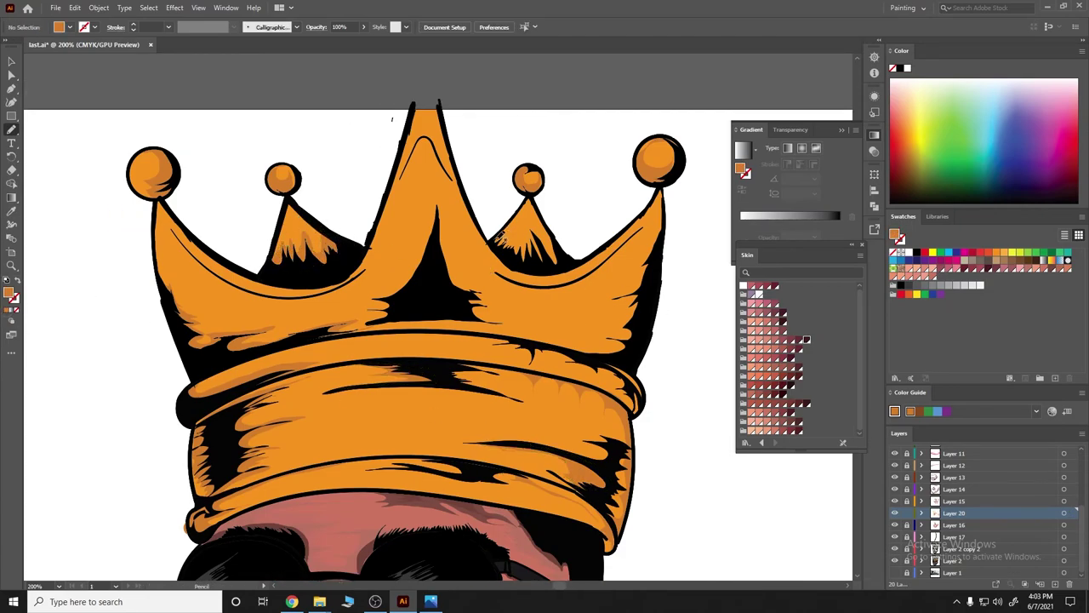
Add orange and darker streaks along the right inner spike, clearing the fill.
drag(532, 223, 551, 246)
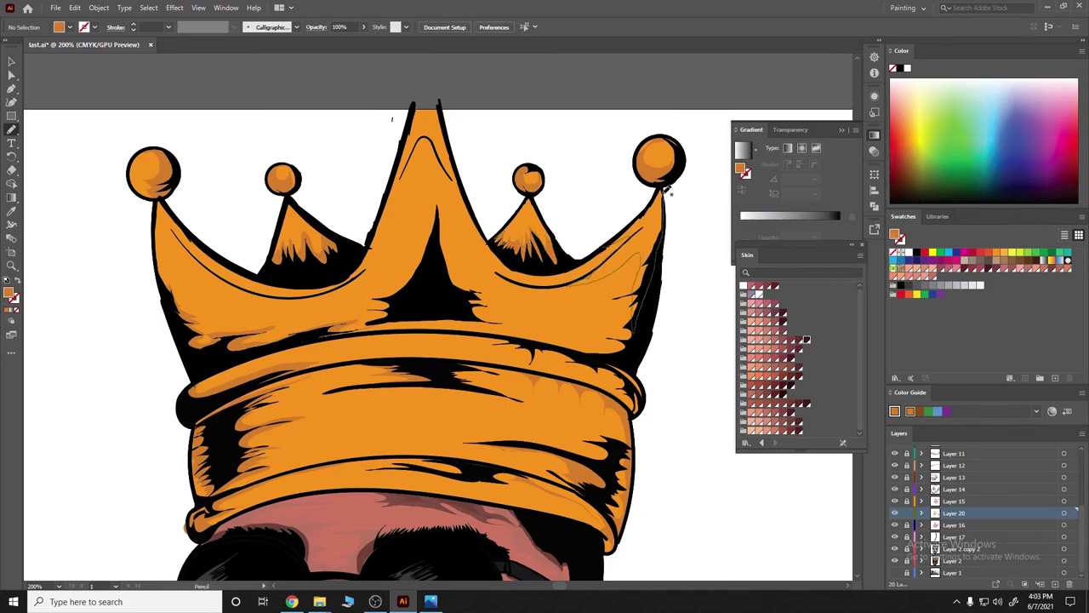
drag(586, 281, 664, 196)
key(slash)
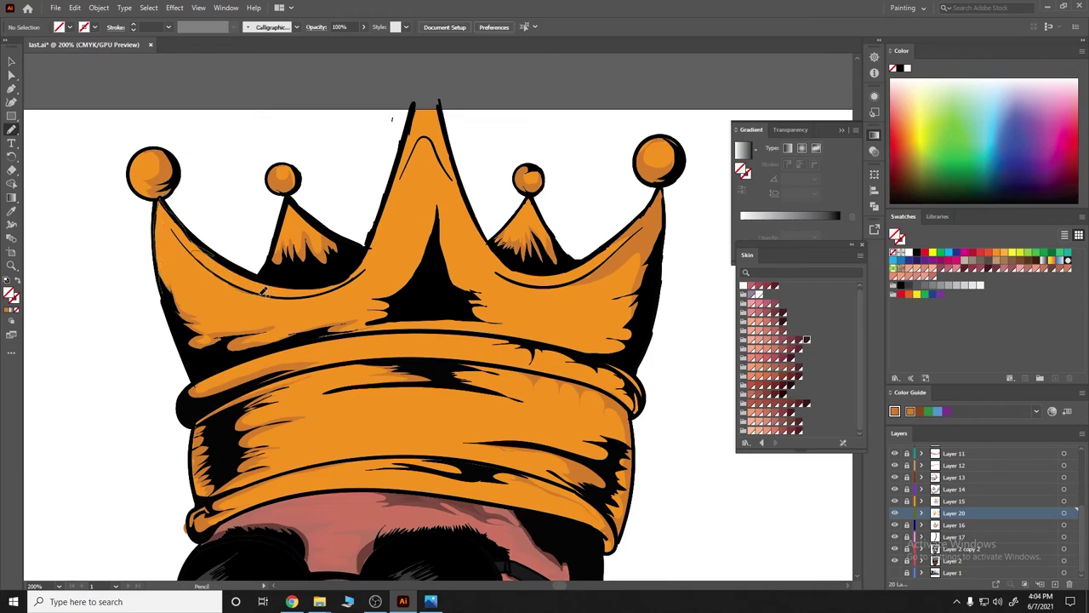
drag(264, 291, 158, 256)
scroll(398, 197, up, 3)
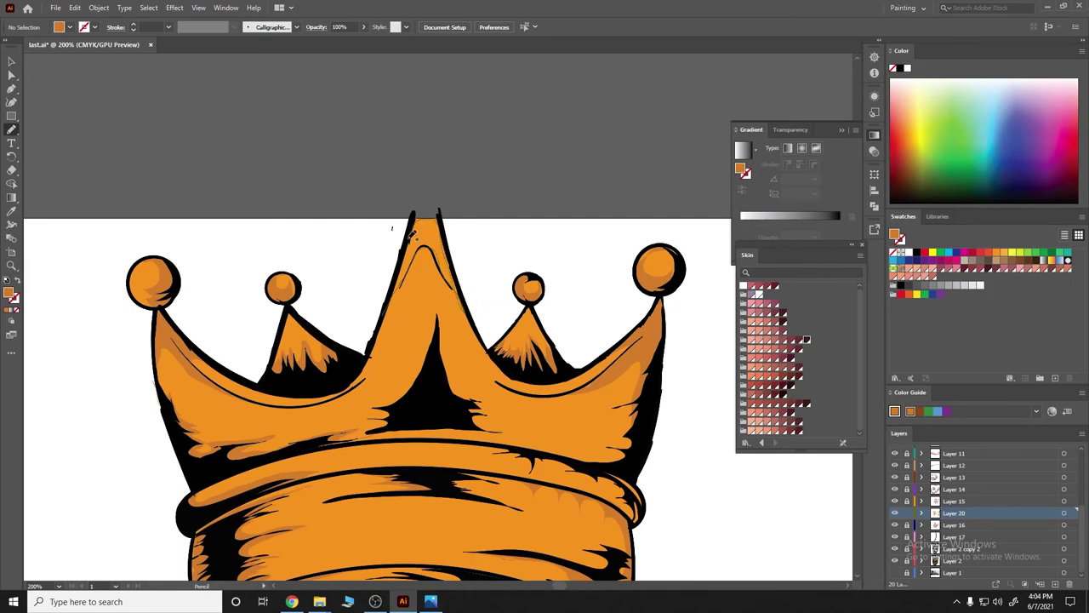
Select all the artwork to inspect for stray paths, then deselect.
key(ctrl+minus)
key(ctrl+minus)
key(ctrl+minus)
key(ctrl+minus)
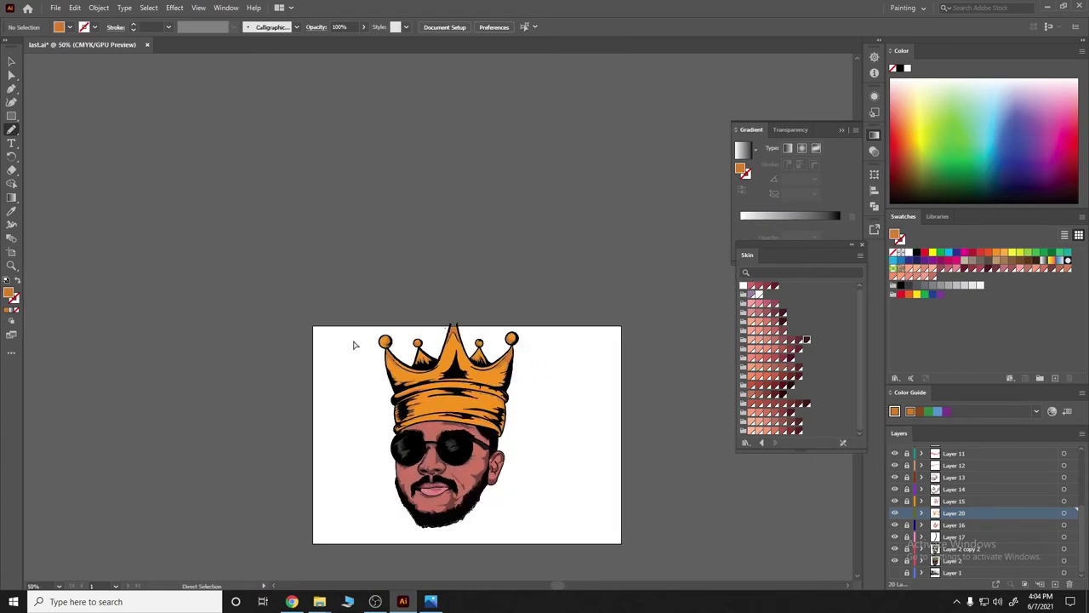
key(ctrl+plus)
key(ctrl+plus)
key(ctrl+minus)
key(ctrl+minus)
key(ctrl+a)
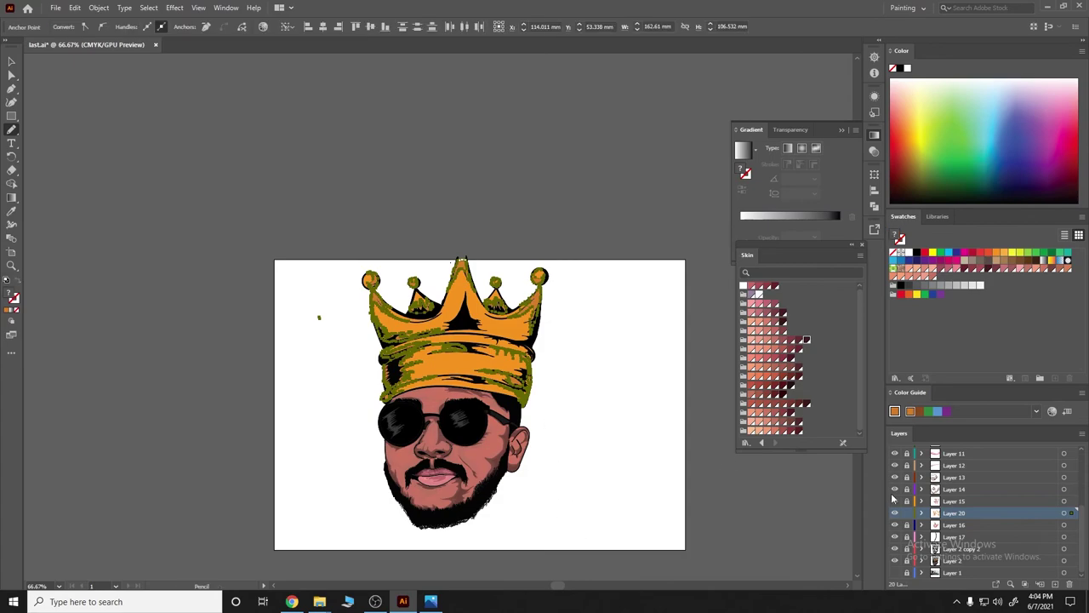
scroll(979, 511, up, 5)
drag(312, 274, 586, 545)
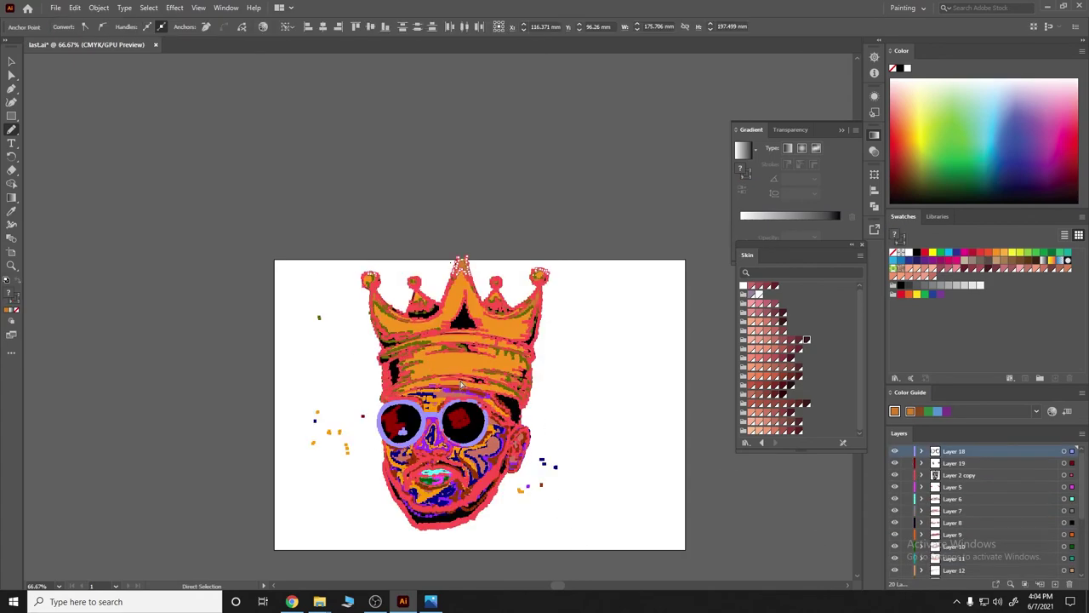
key(ctrl+shift+a)
Pencil three hatching strokes across the orange crown band.
scroll(580, 408, down, 1)
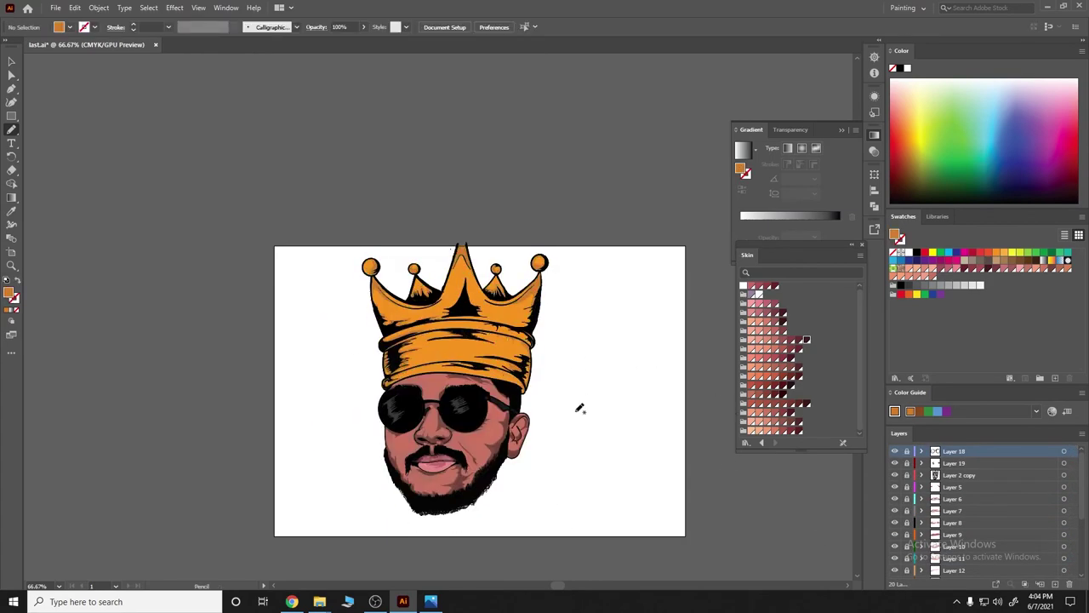
scroll(579, 409, down, 2)
key(ctrl+plus)
key(ctrl+plus)
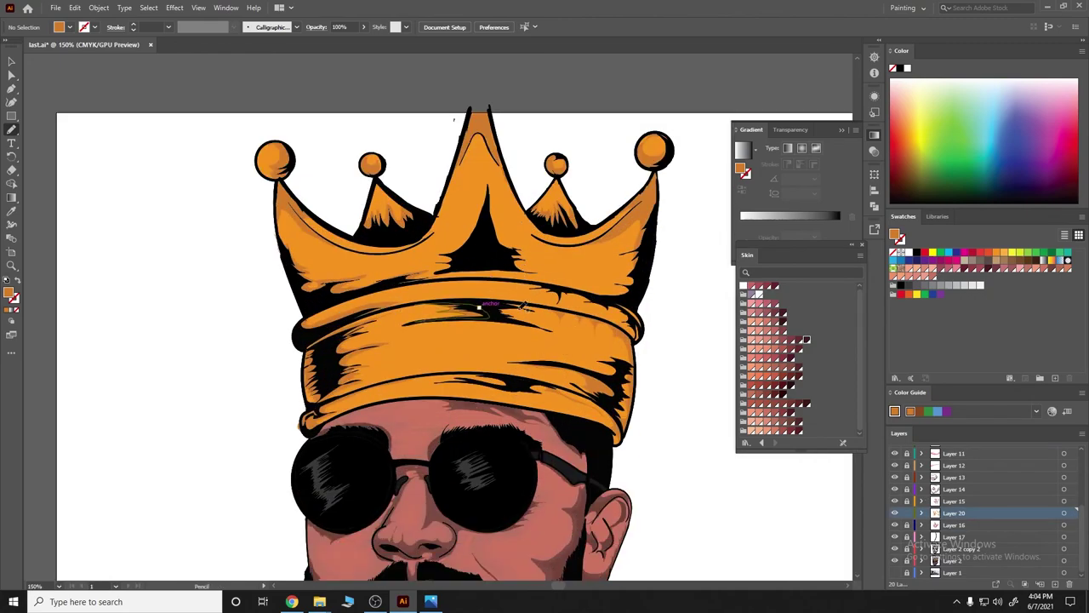
scroll(524, 305, down, 1)
drag(444, 271, 562, 285)
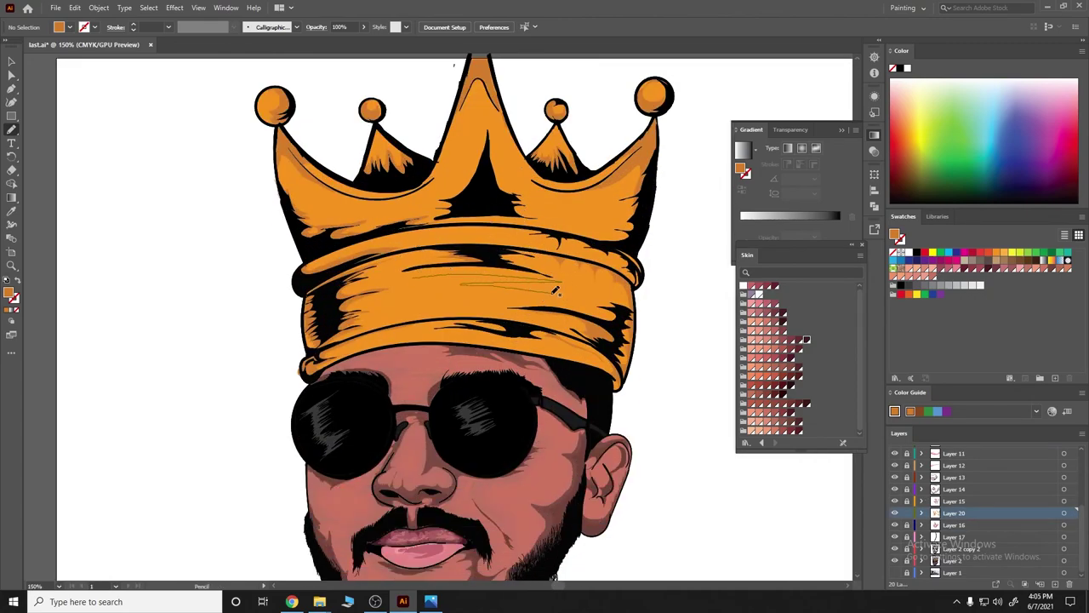
drag(367, 305, 562, 289)
drag(405, 293, 454, 274)
key(ctrl+shift+a)
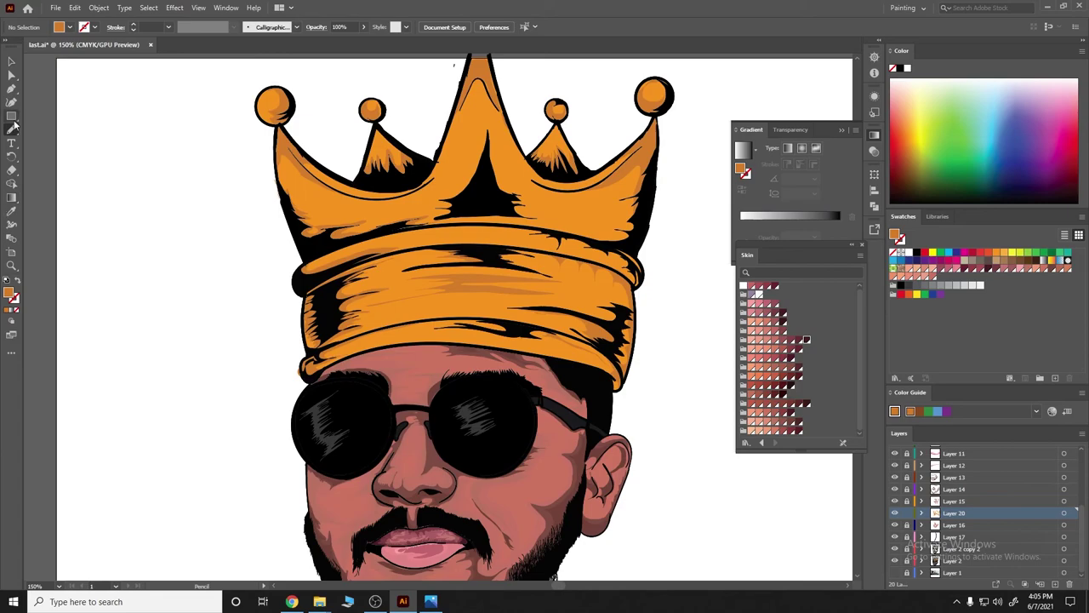
Set the fill to a darker orange-brown in the Color Picker.
double_click(10, 293)
click(347, 369)
scroll(485, 218, up, 1)
Deselect the hatching strokes and add new Layer 21 for shading.
scroll(483, 219, up, 3)
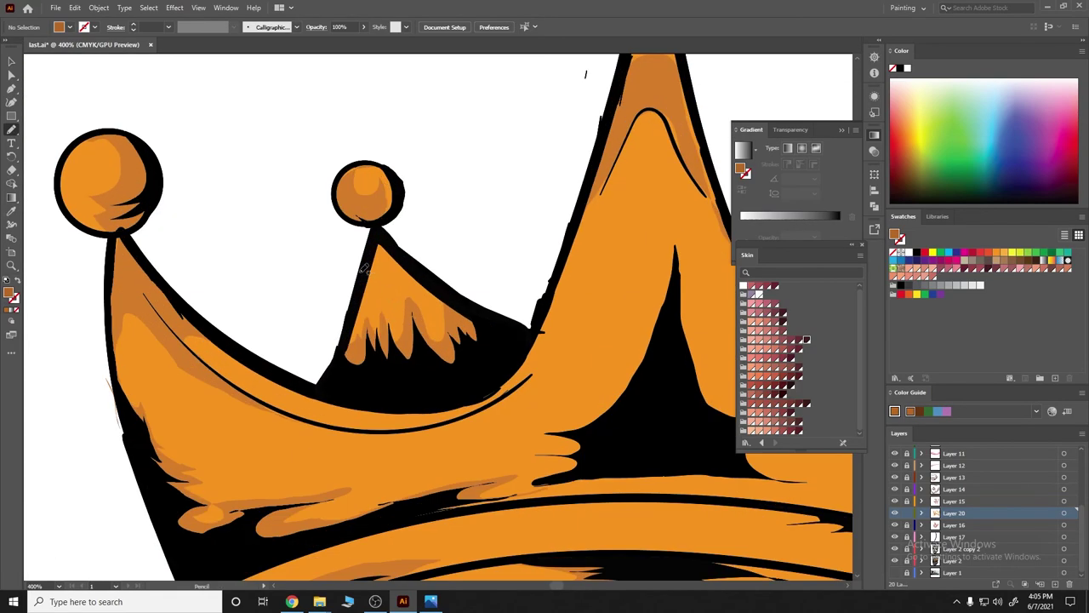
ctrl+click(385, 351)
key(ctrl+shift+a)
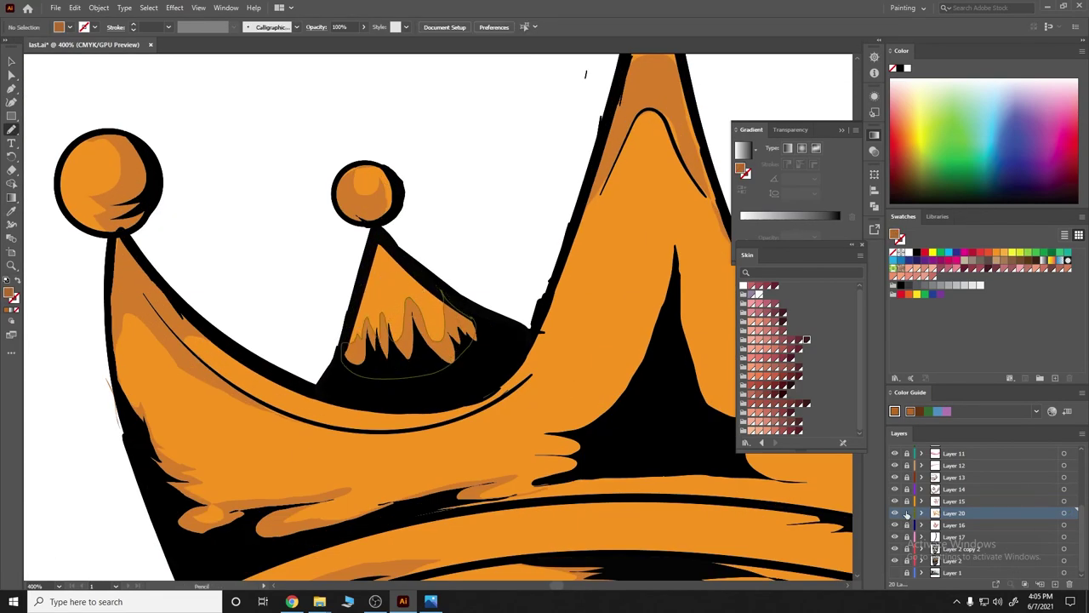
click(1055, 584)
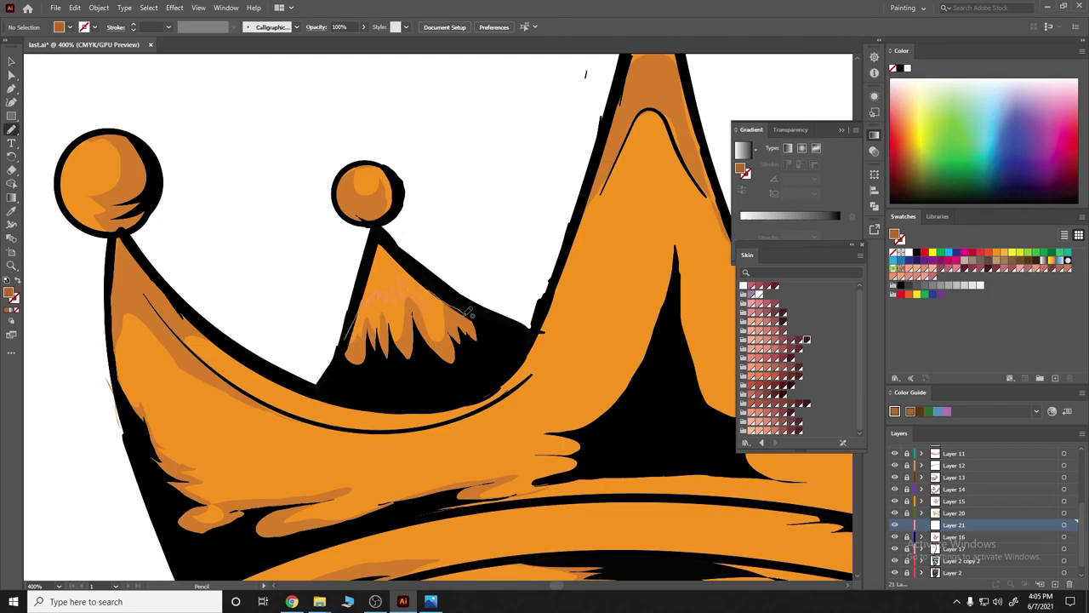
Draw a brown shading stroke along the crown's left arm.
scroll(575, 360, down, 3)
scroll(284, 347, right, 3)
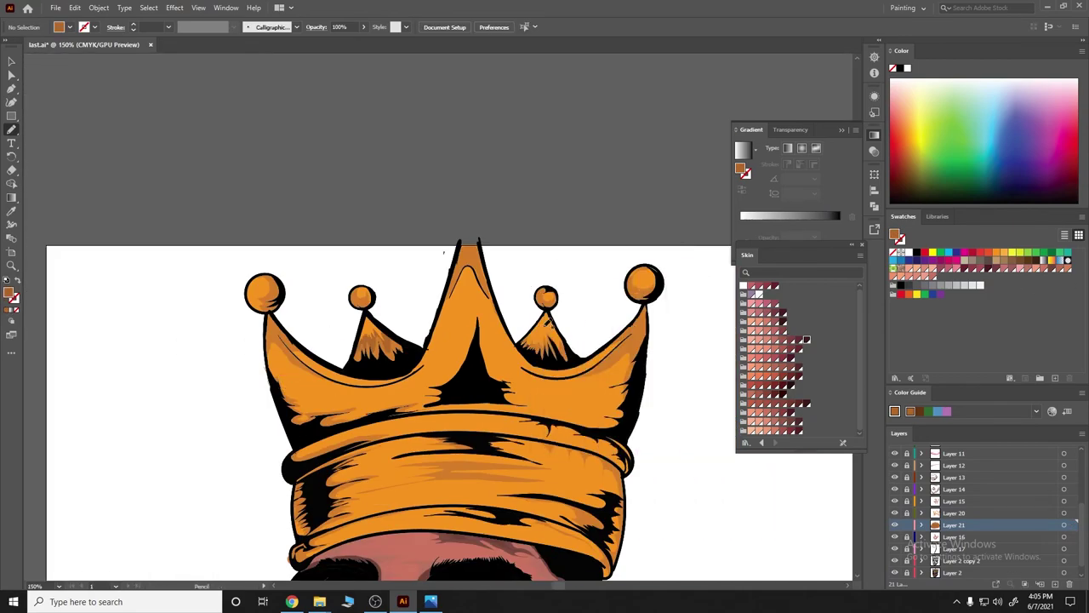
scroll(380, 381, down, 3)
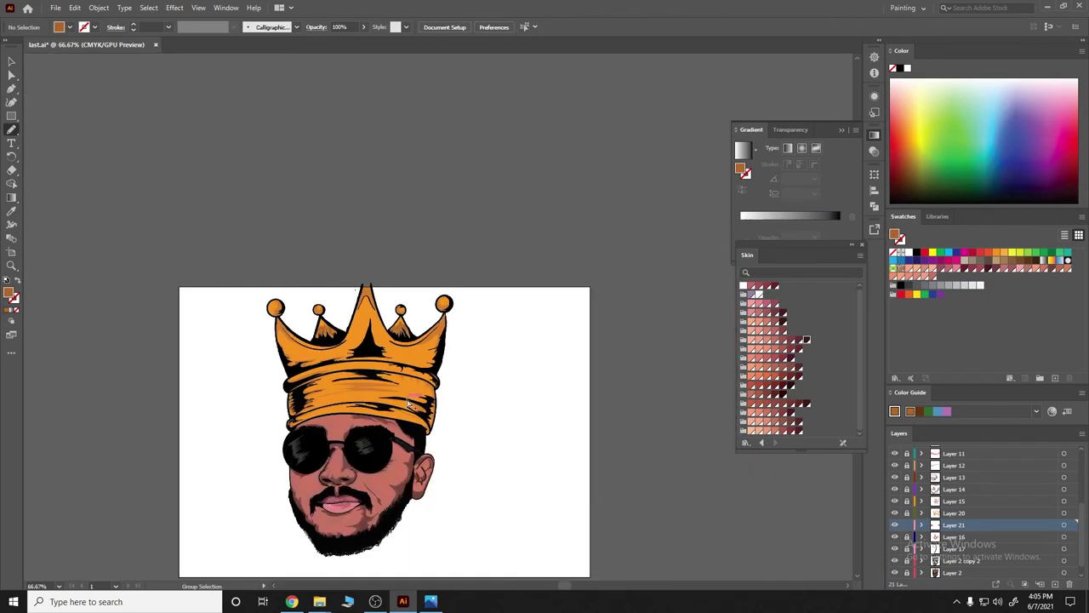
scroll(380, 380, up, 4)
scroll(251, 268, up, 2)
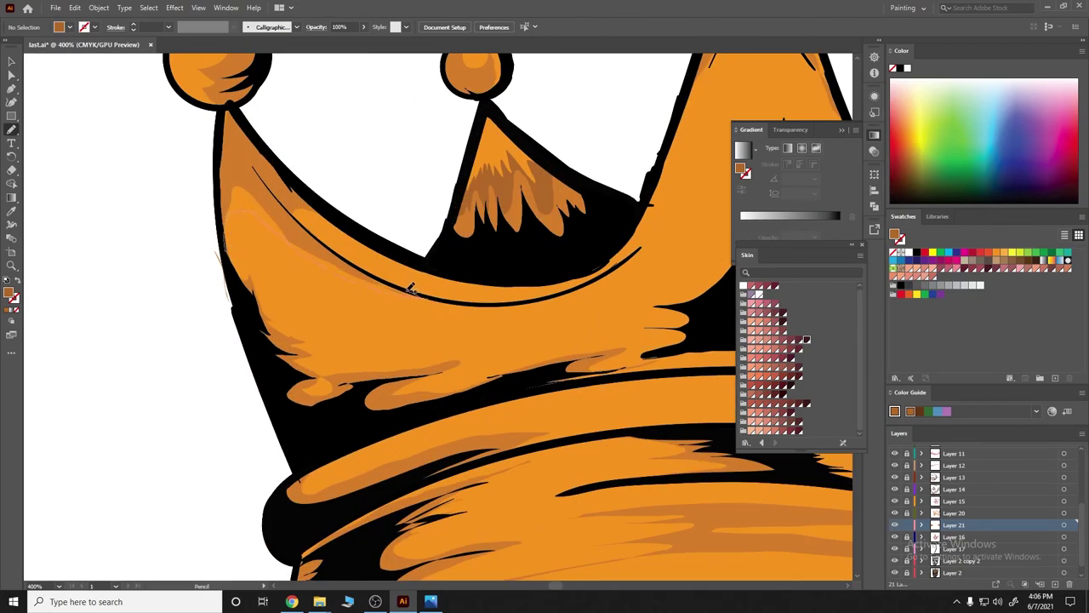
drag(247, 177, 245, 181)
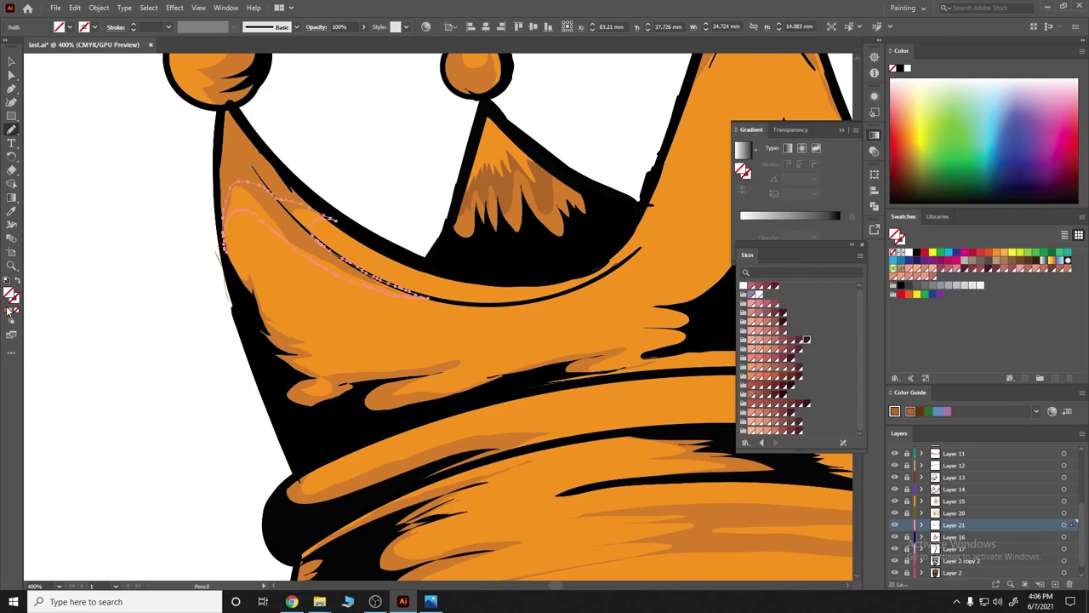
key(ctrl+0)
key(ctrl+shift+a)
scroll(545, 374, up, 1)
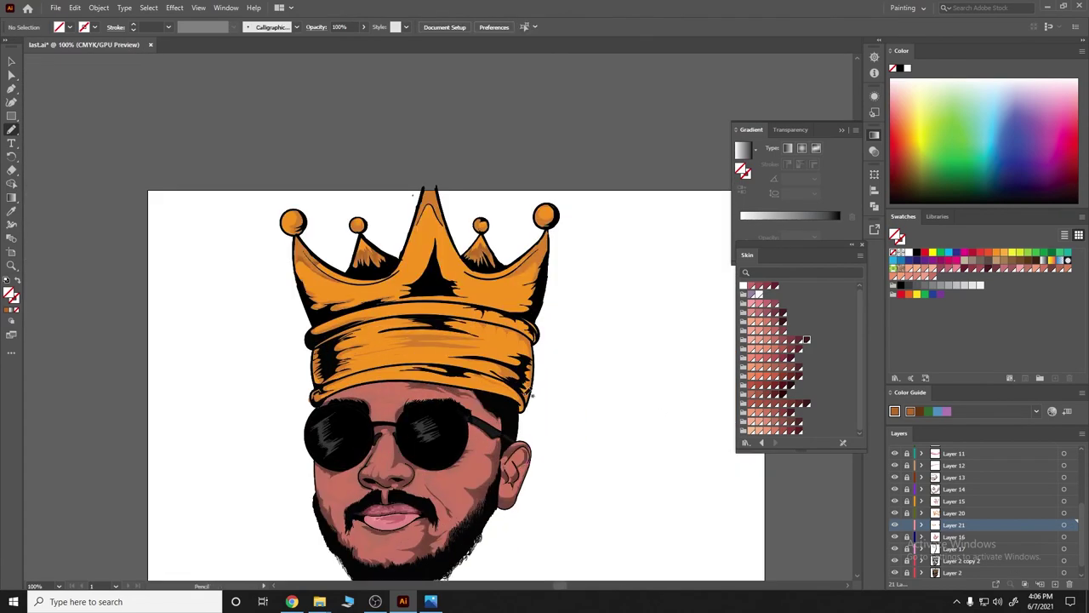
scroll(529, 365, up, 1)
Draw darker brown strokes along the crown's right arm and right edge.
drag(530, 312, 506, 299)
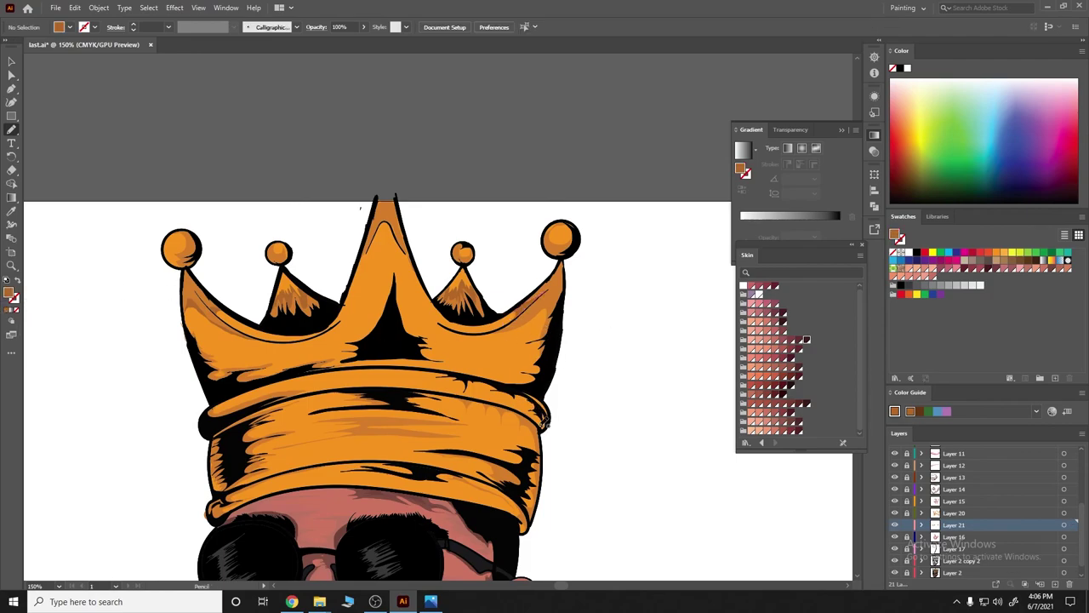
drag(545, 423, 523, 401)
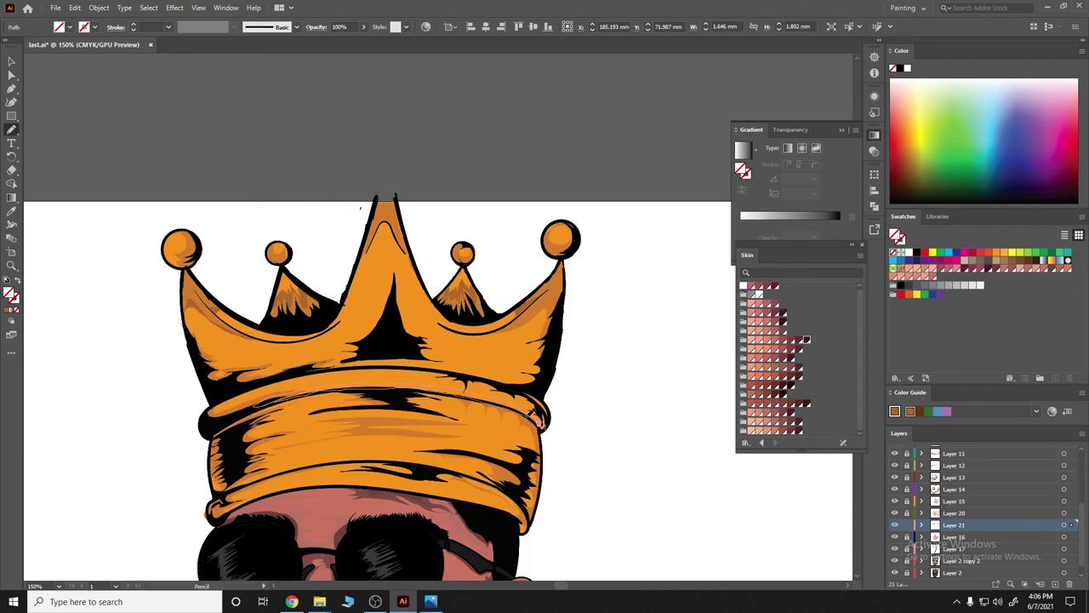
key(ctrl+shift+a)
scroll(232, 381, down, 1)
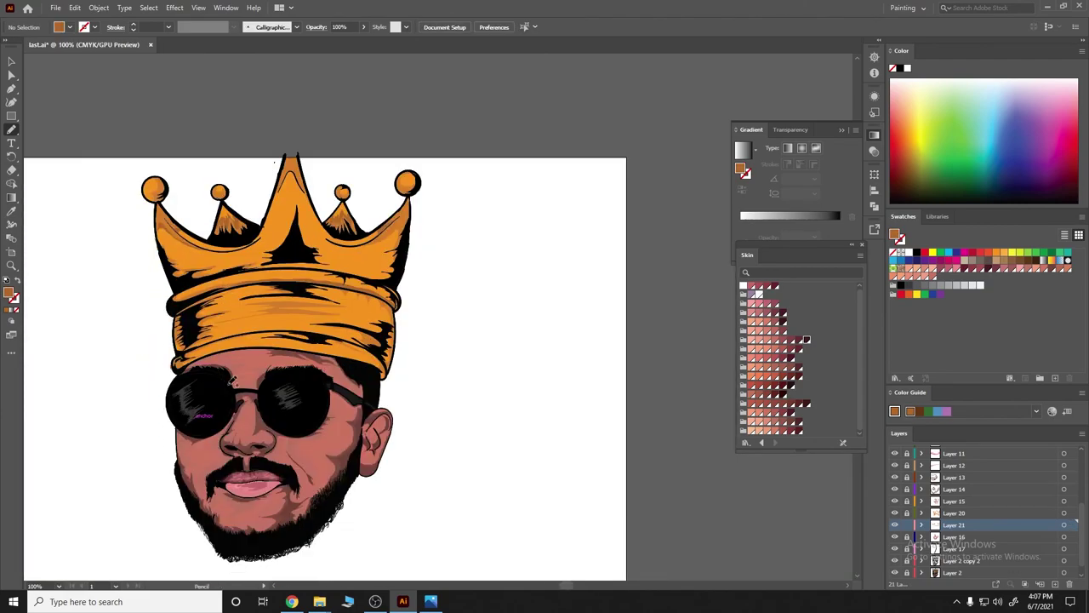
scroll(232, 380, up, 1)
scroll(934, 479, down, 1)
scroll(960, 478, up, 5)
Select Layer 18 and dismiss the locked-object alert.
click(960, 456)
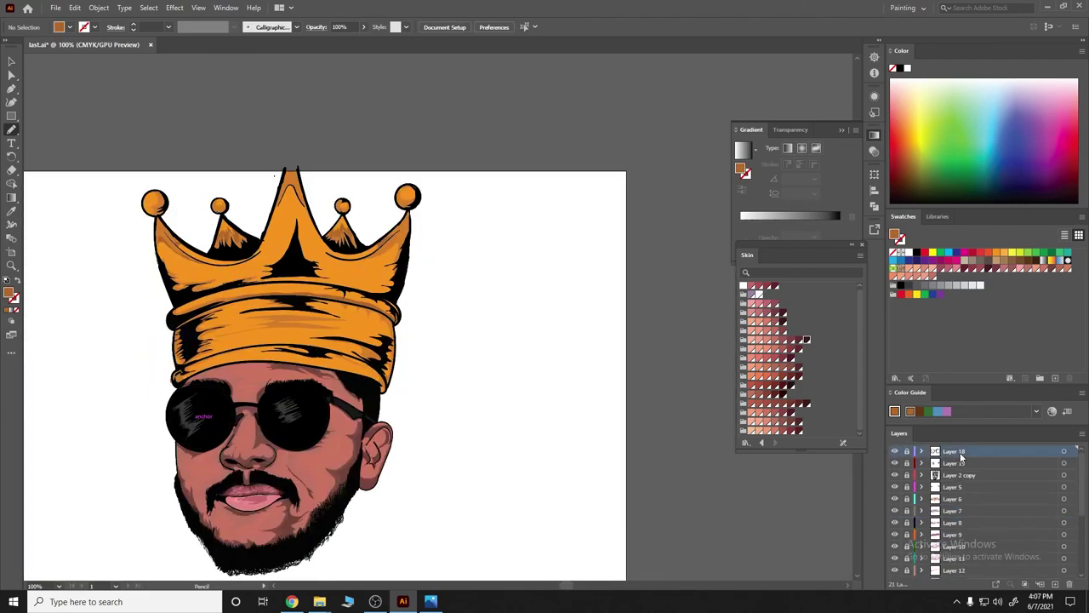
click(1027, 585)
click(652, 315)
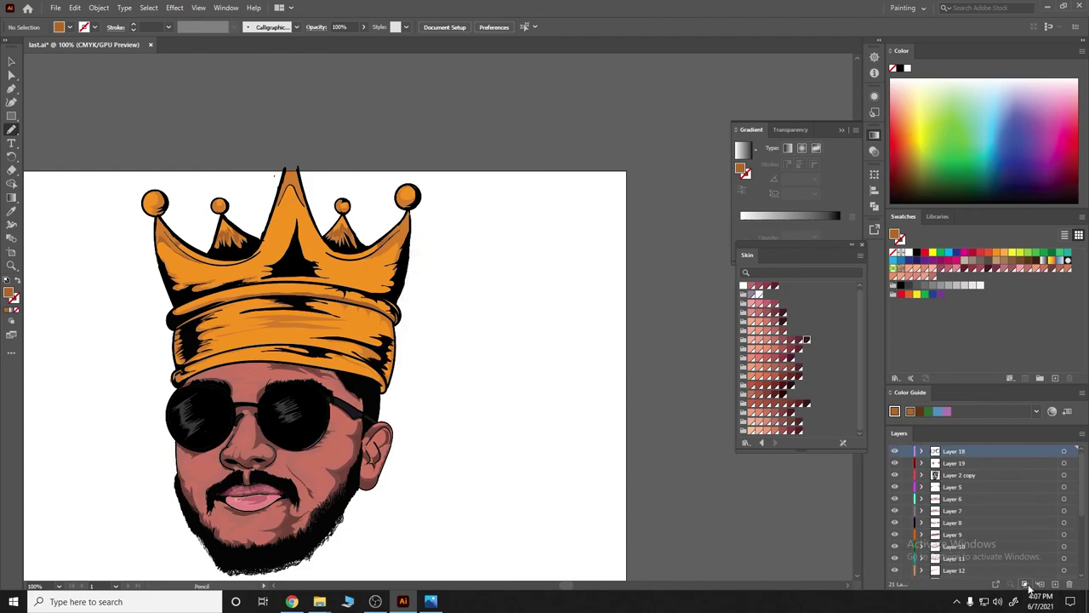
Pencil a small black-outlined shape on the left sunglass lens.
scroll(153, 437, up, 5)
ctrl+click(324, 445)
scroll(67, 239, down, 5)
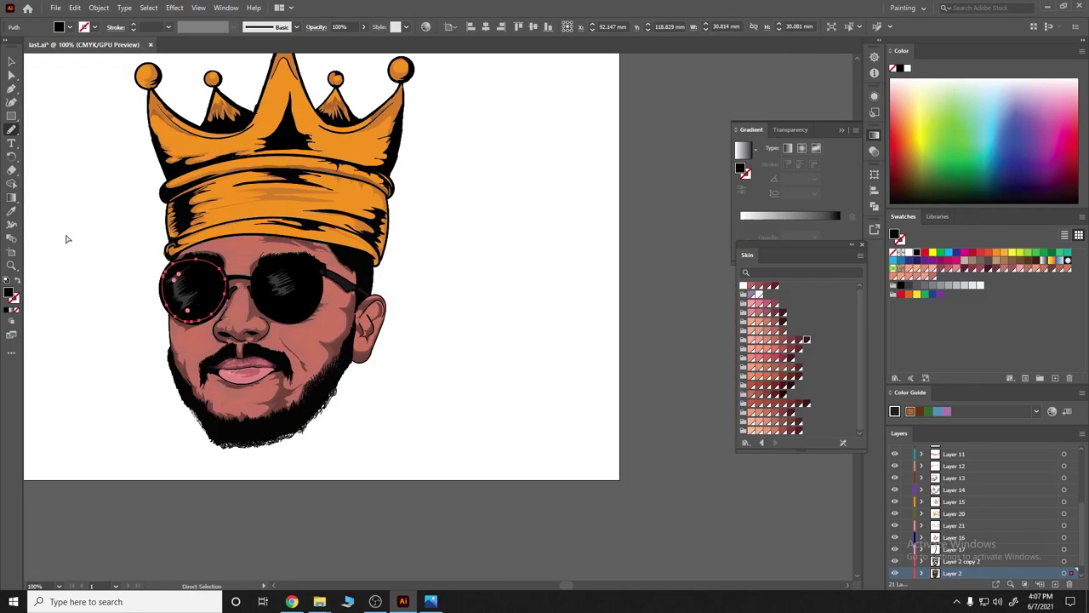
scroll(67, 240, up, 5)
click(11, 129)
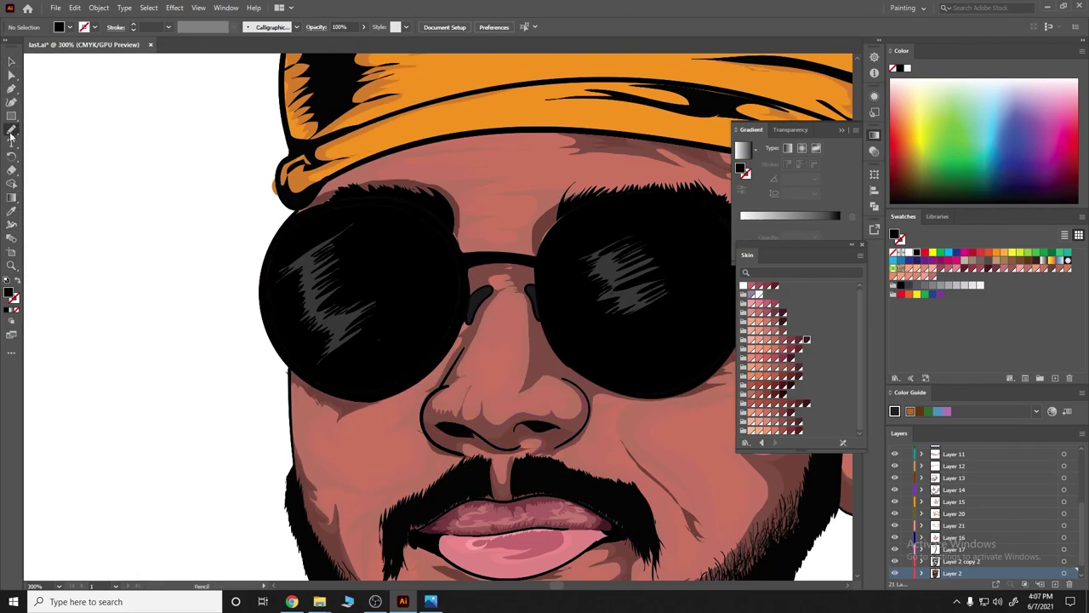
drag(375, 336, 378, 337)
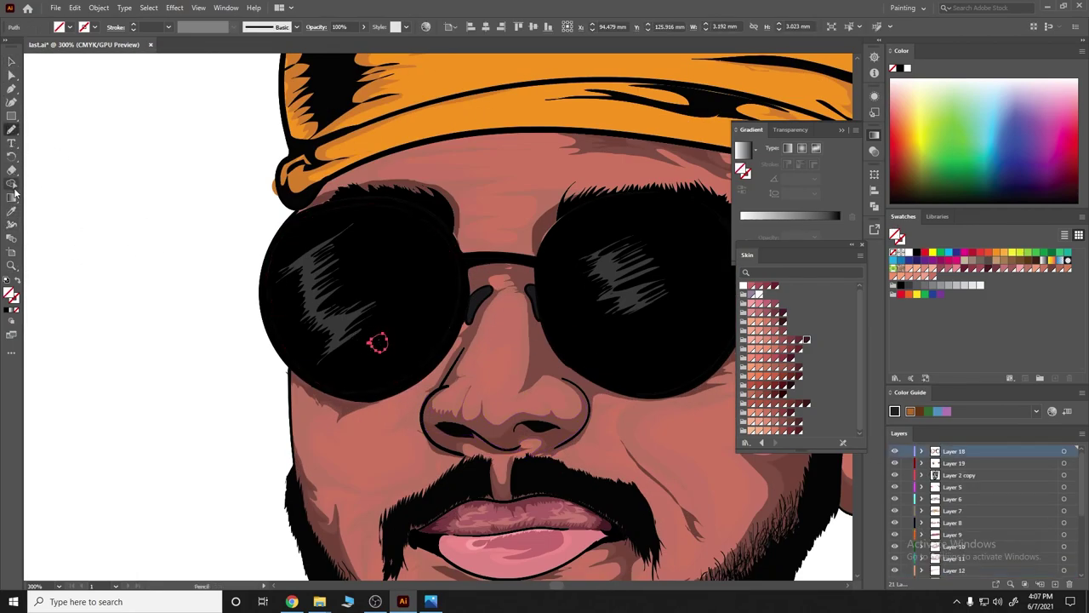
click(17, 284)
key(ctrl+shift+a)
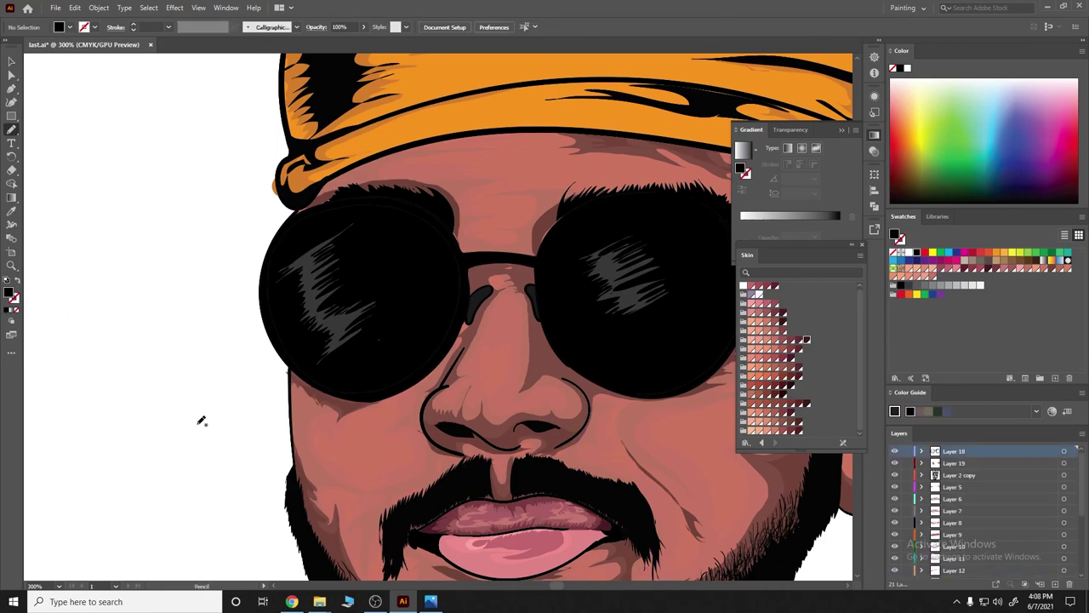
Add Layer 22 at the bottom with an artboard-sized blue rectangle.
key(b)
scroll(379, 342, up, 5)
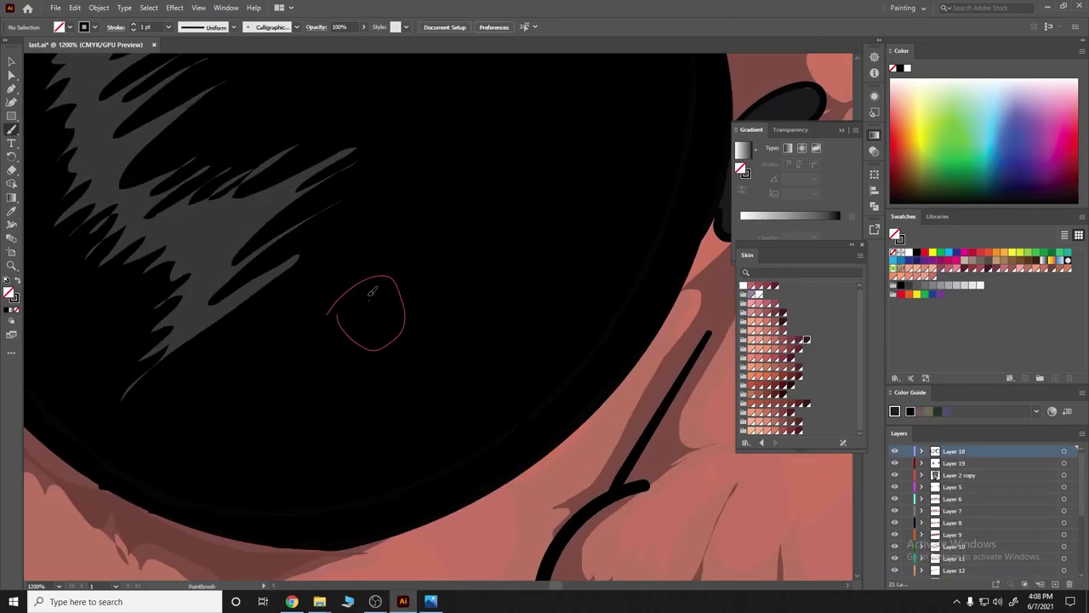
key(ctrl+1)
scroll(627, 382, down, 3)
scroll(584, 369, down, 2)
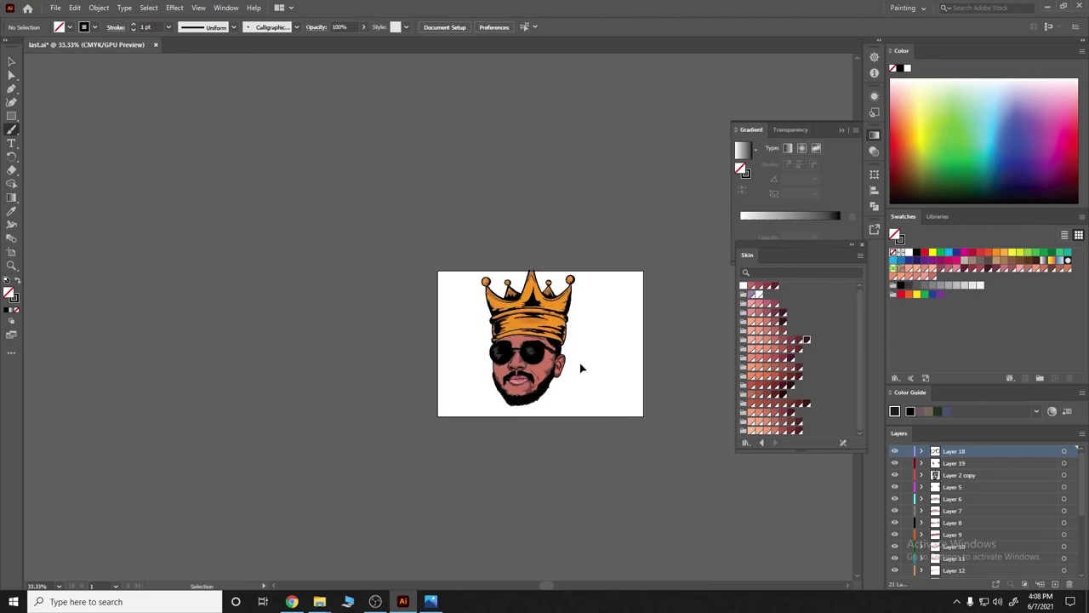
scroll(517, 361, up, 3)
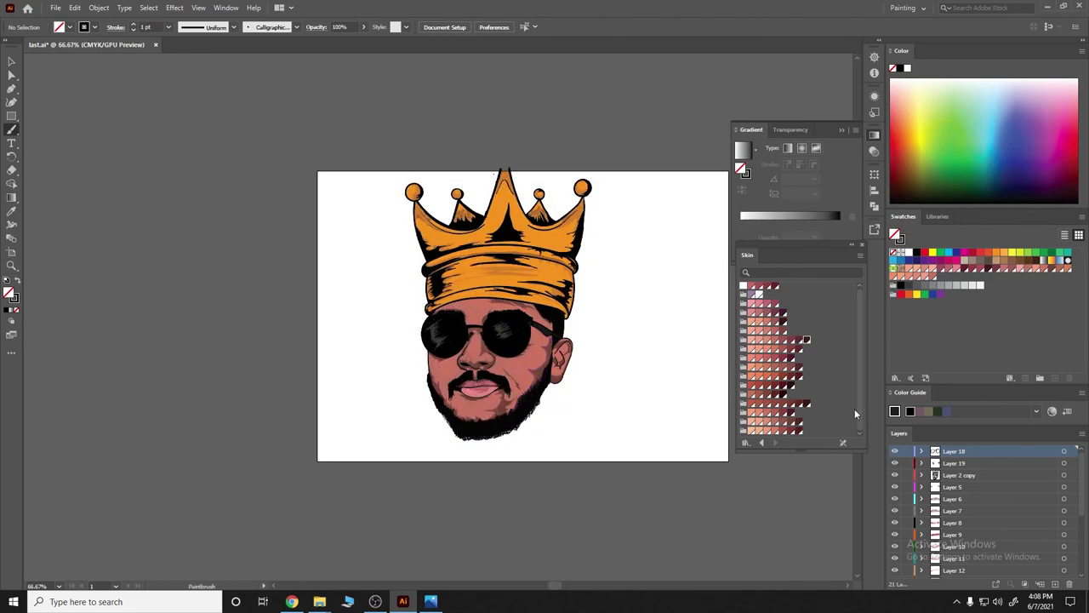
click(1055, 584)
drag(953, 451, 953, 574)
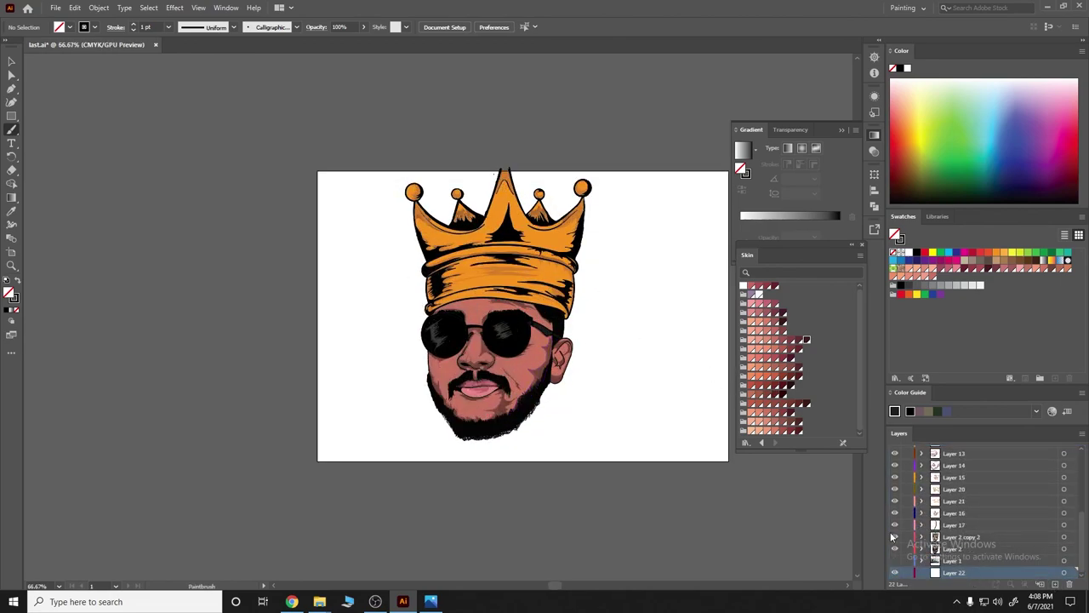
key(m)
mouse_move(318, 171)
mouse_down()
mouse_move(724, 425)
mouse_move(728, 460)
mouse_up()
click(932, 294)
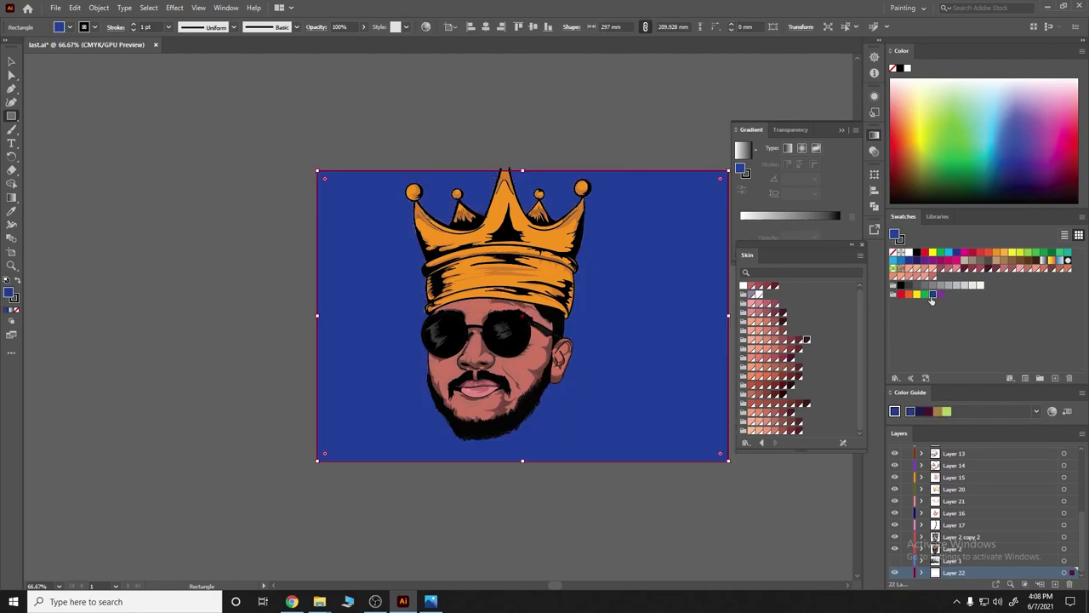